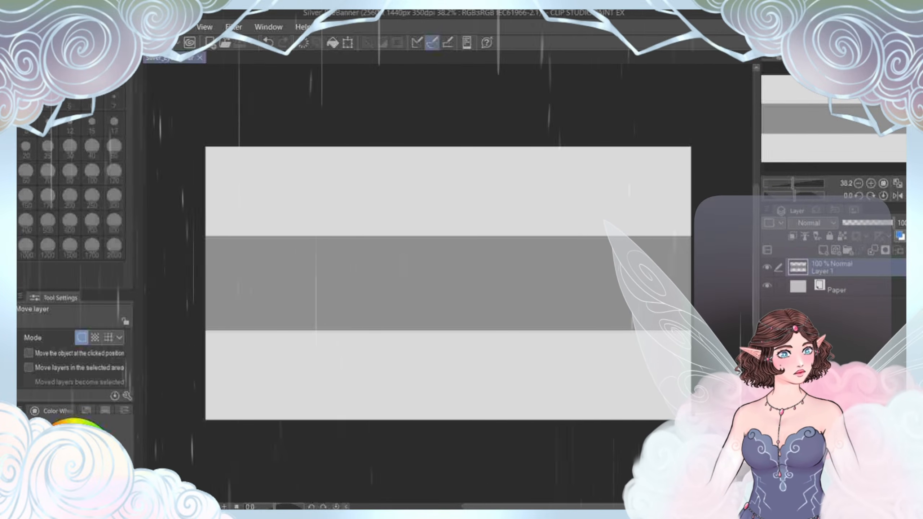
Step: Add a new layer above the striped layer and switch to the Transparent watercolor brush at size 17
click(830, 236)
click(829, 236)
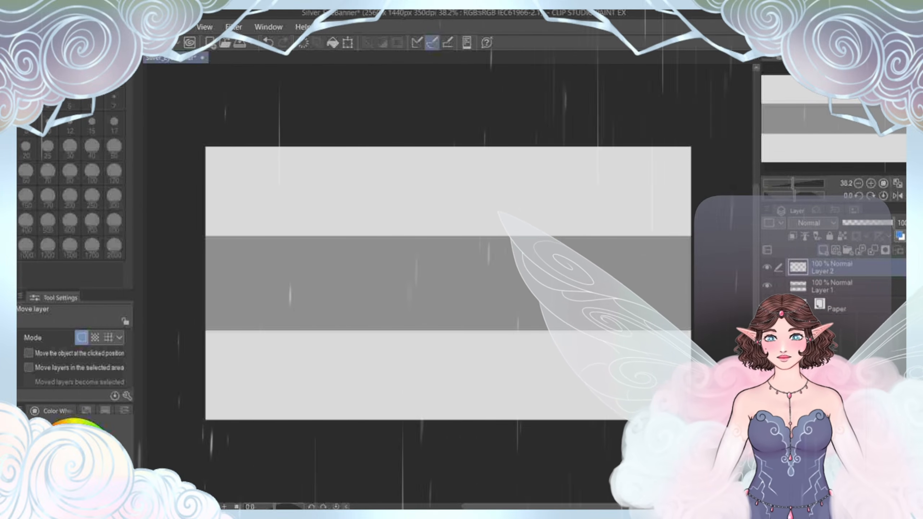
mouse_move(449, 284)
mouse_down()
mouse_move(421, 270)
mouse_move(453, 273)
mouse_up()
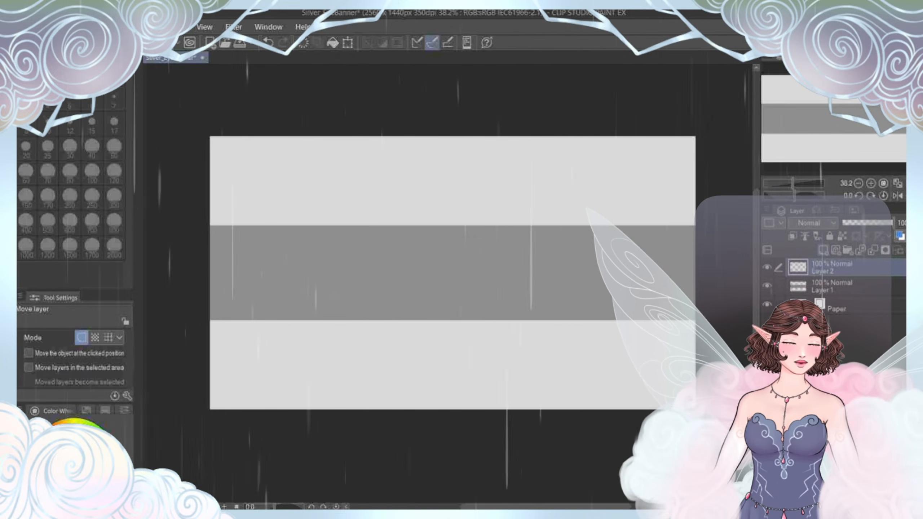
drag(453, 273, 466, 260)
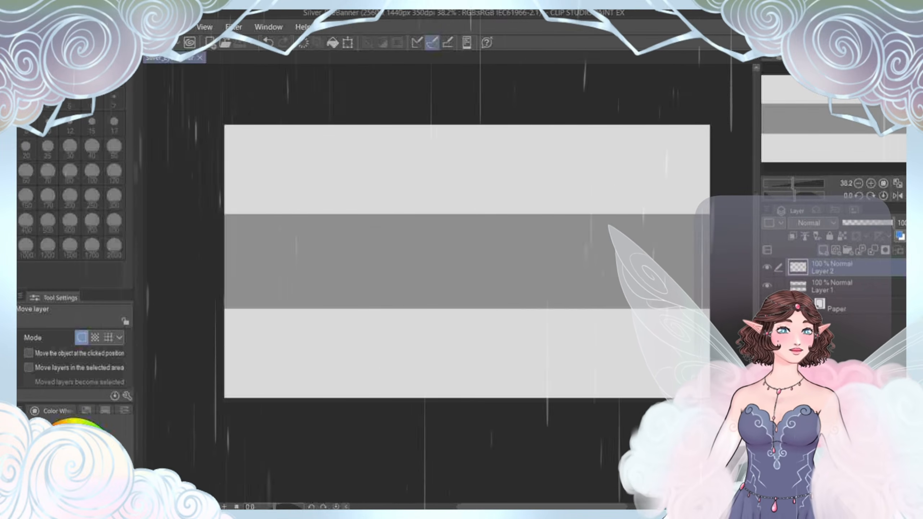
scroll(466, 261, up, 2)
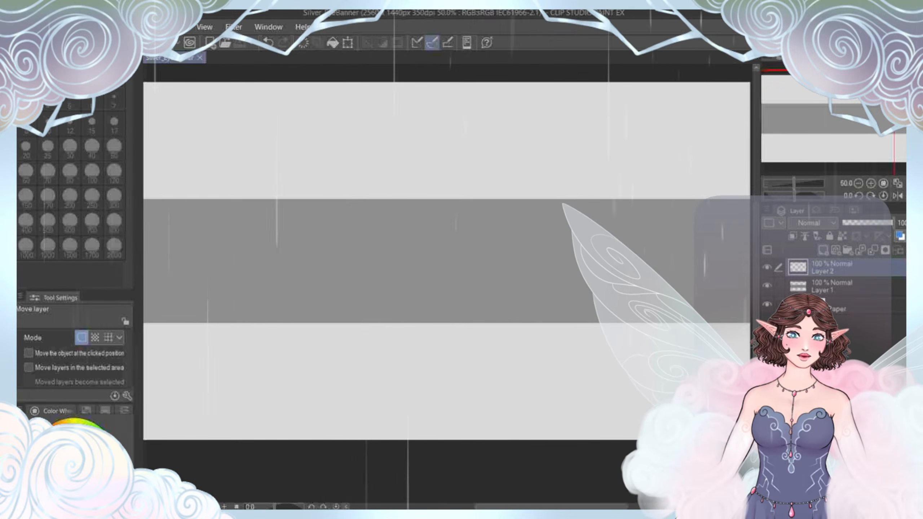
scroll(467, 261, down, 3)
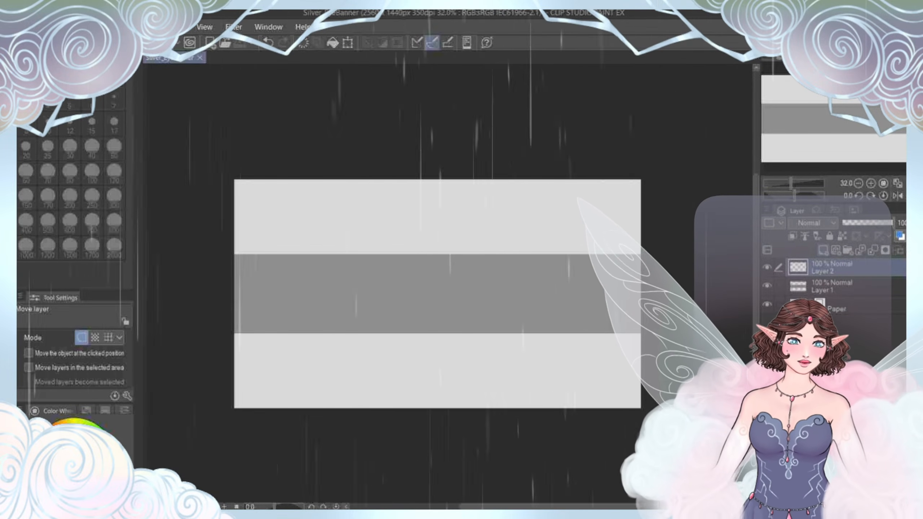
drag(437, 294, 424, 271)
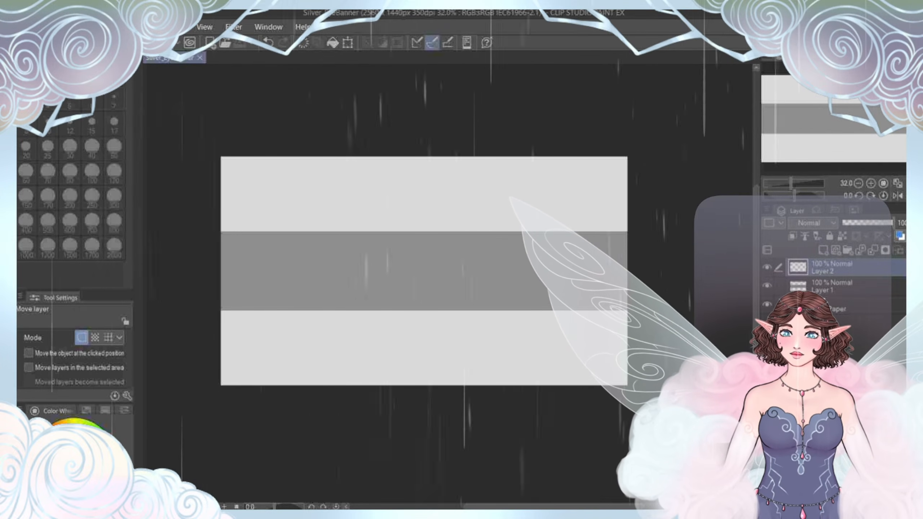
key(p)
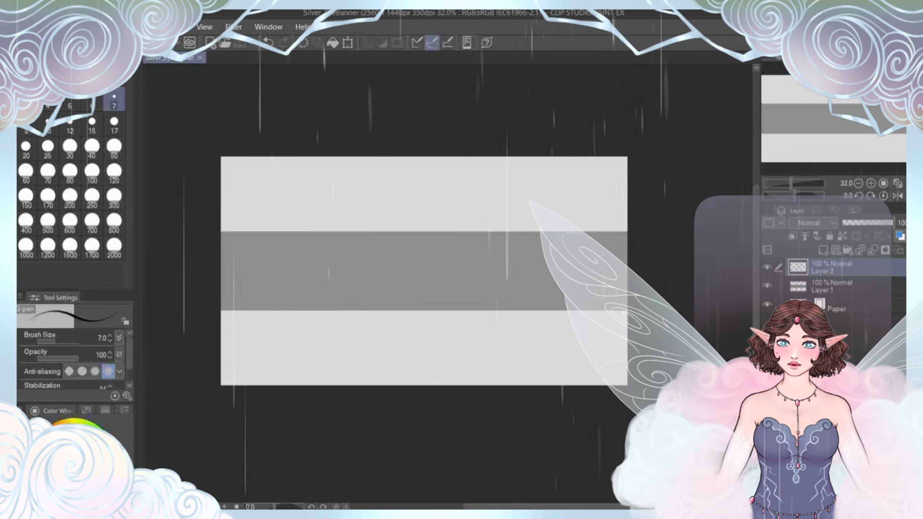
key(b)
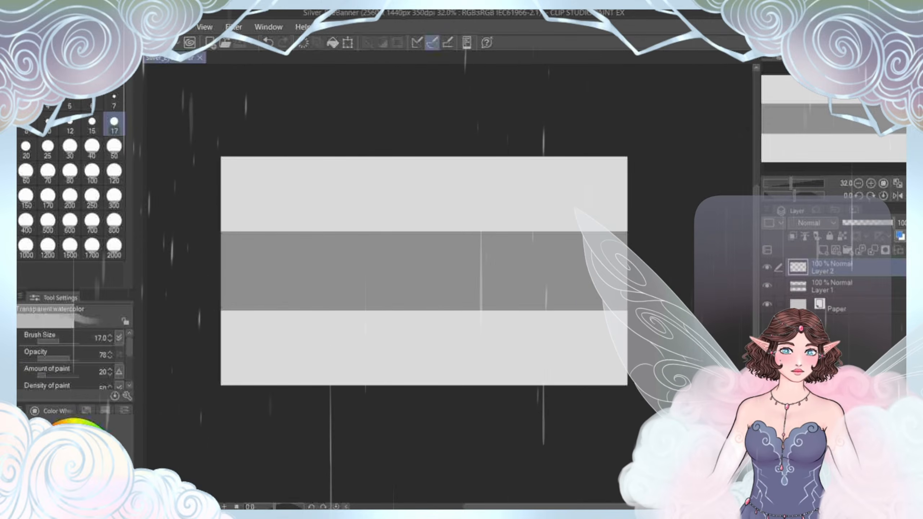
scroll(418, 271, up, 1)
mouse_move(418, 271)
mouse_down()
mouse_move(371, 274)
mouse_move(407, 282)
mouse_up()
scroll(307, 343, up, 2)
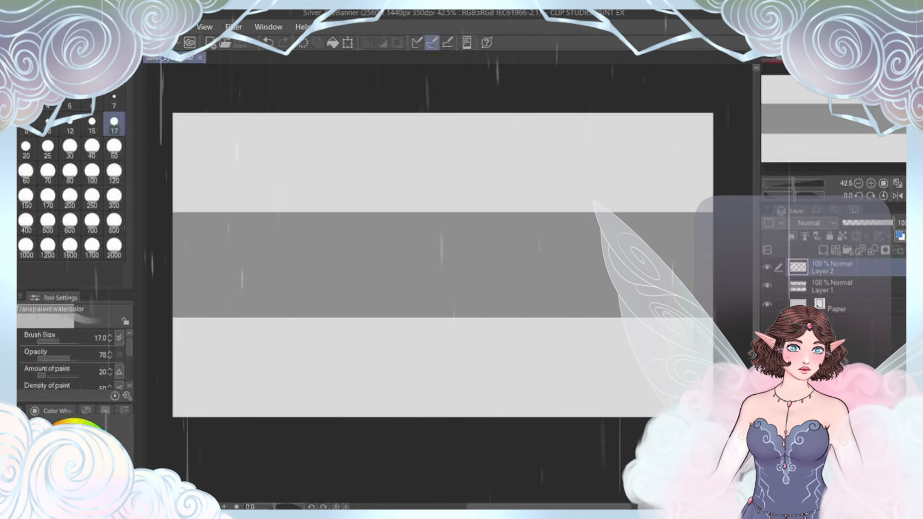
mouse_move(439, 161)
mouse_down()
mouse_move(495, 326)
mouse_move(476, 153)
mouse_move(430, 186)
mouse_up()
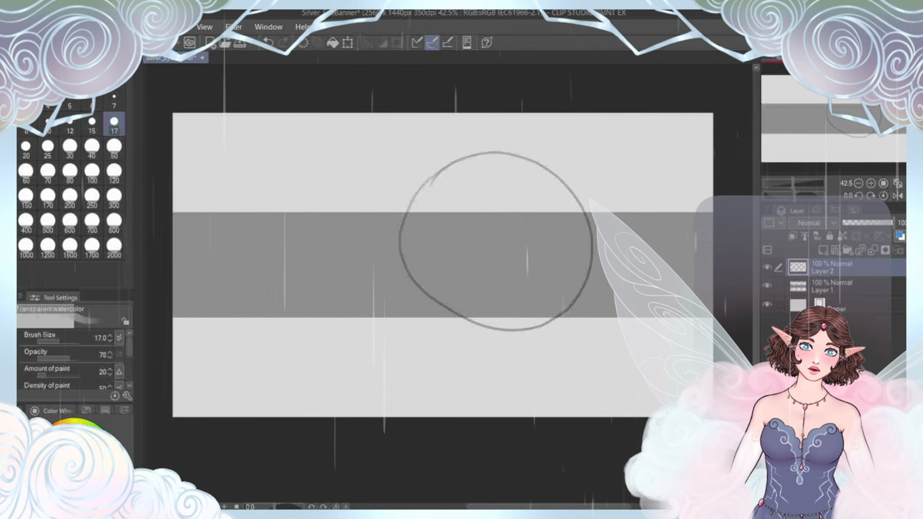
key(ctrl+z)
mouse_move(496, 147)
mouse_down()
mouse_move(391, 287)
mouse_move(455, 145)
mouse_move(515, 301)
mouse_move(427, 149)
mouse_move(555, 282)
mouse_up()
drag(455, 168, 452, 391)
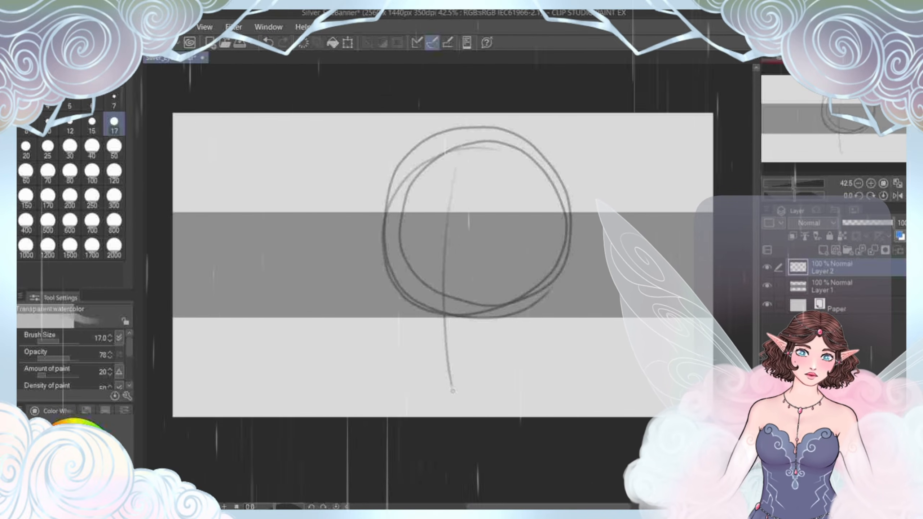
key(ctrl+z)
key(ctrl+z)
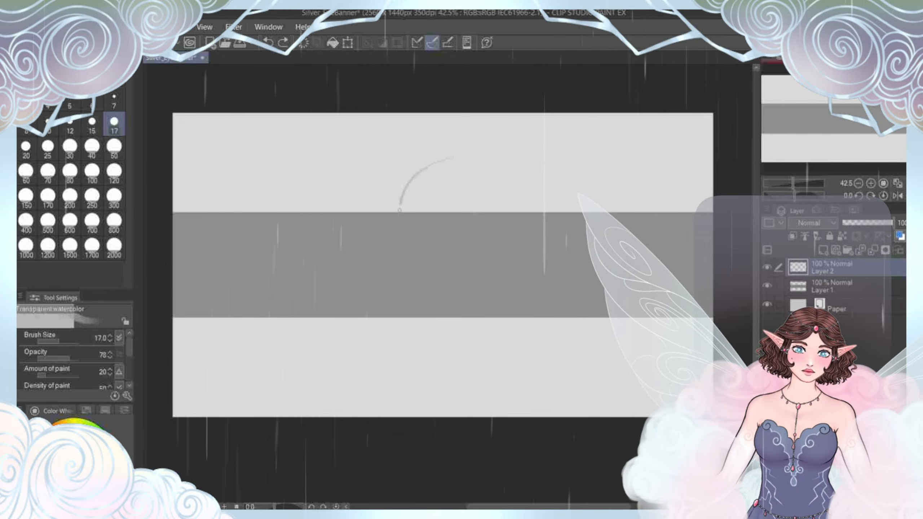
Step: Sketch a loose circle for the cranium near the canvas centre with a vertical facial guideline running below it
mouse_move(431, 156)
mouse_down()
mouse_move(405, 262)
mouse_move(474, 283)
mouse_up()
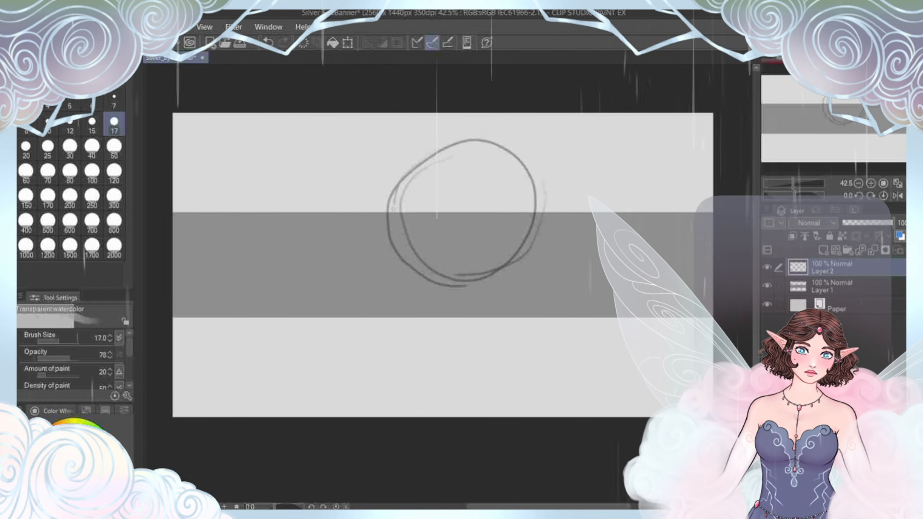
mouse_move(396, 260)
mouse_down()
mouse_move(406, 168)
mouse_move(516, 153)
mouse_up()
mouse_move(456, 145)
mouse_down()
mouse_move(434, 267)
mouse_move(437, 337)
mouse_up()
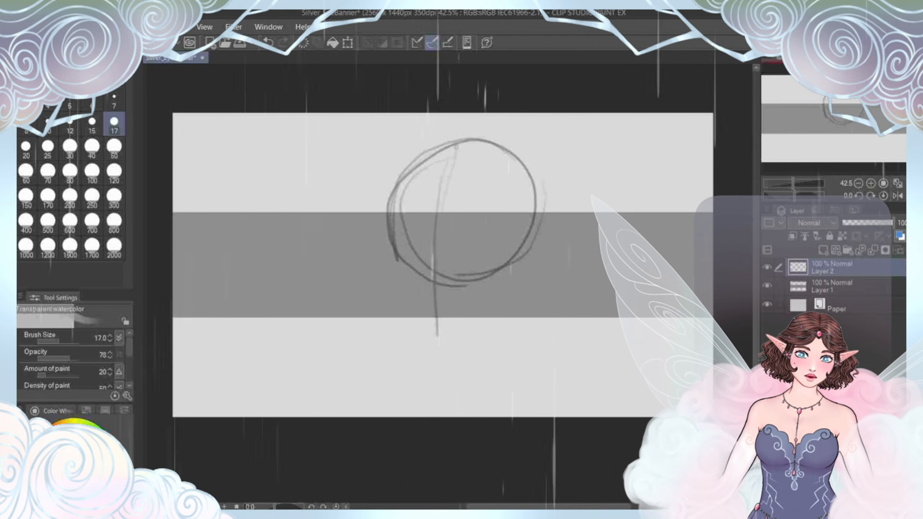
Step: Sketch the jaw tapering from the circle to a chin and add the side contour of the face
mouse_move(388, 222)
mouse_down()
mouse_move(394, 329)
mouse_move(481, 312)
mouse_up()
mouse_move(494, 166)
mouse_down()
mouse_move(490, 291)
mouse_move(452, 340)
mouse_up()
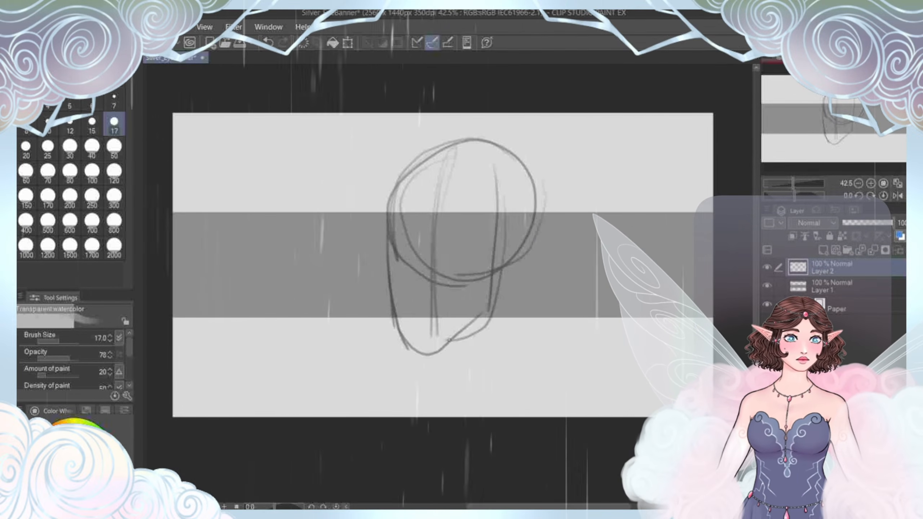
drag(495, 145, 515, 233)
drag(421, 155, 499, 152)
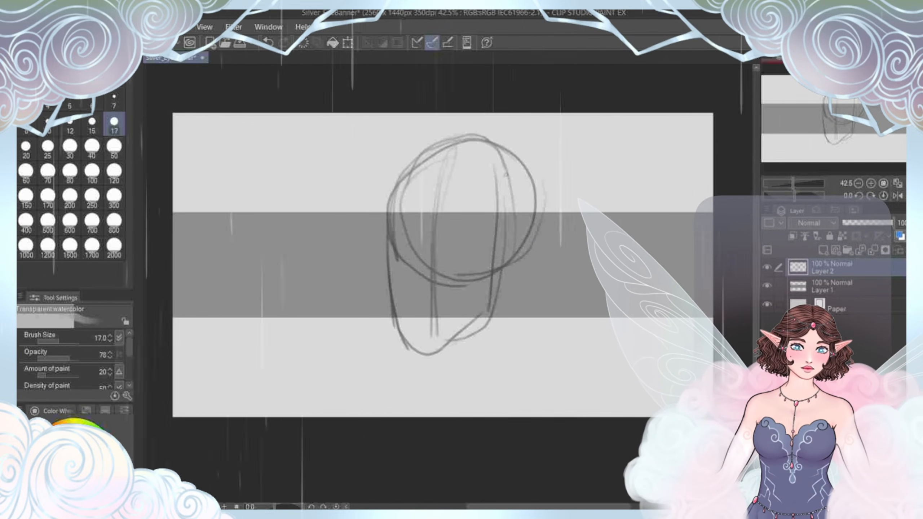
drag(502, 272, 471, 342)
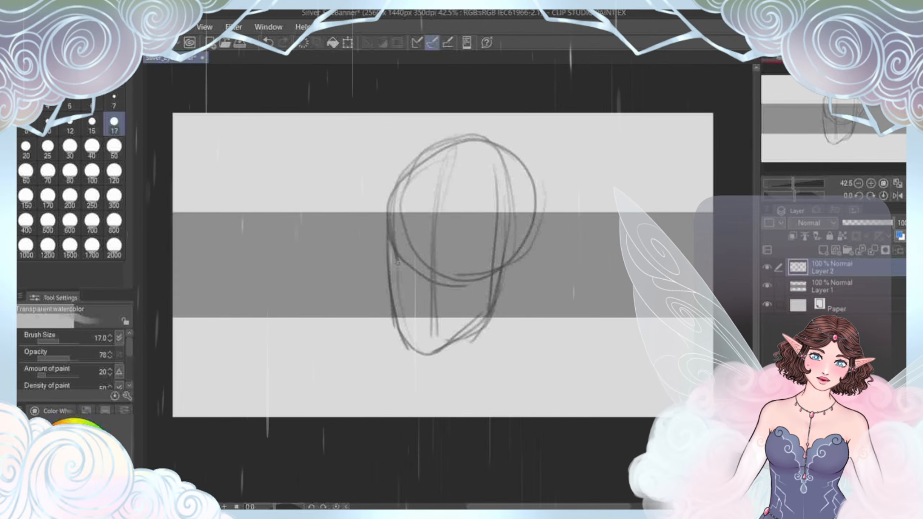
Step: Draw vertical and horizontal guidelines across the face, and reinforce the outer contour of the head and jaw
drag(427, 378, 455, 134)
mouse_move(367, 249)
mouse_down()
mouse_move(429, 264)
mouse_move(568, 229)
mouse_up()
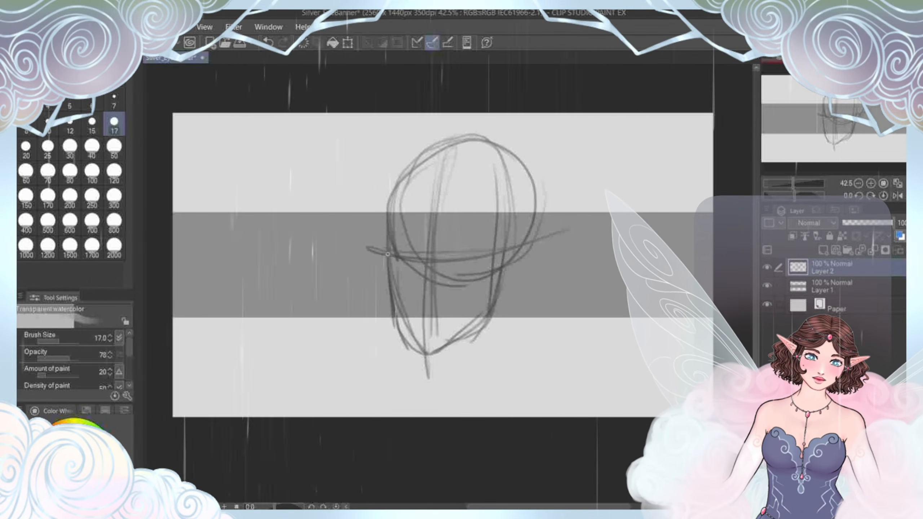
mouse_move(426, 348)
mouse_down()
mouse_move(454, 349)
mouse_move(499, 307)
mouse_move(515, 217)
mouse_up()
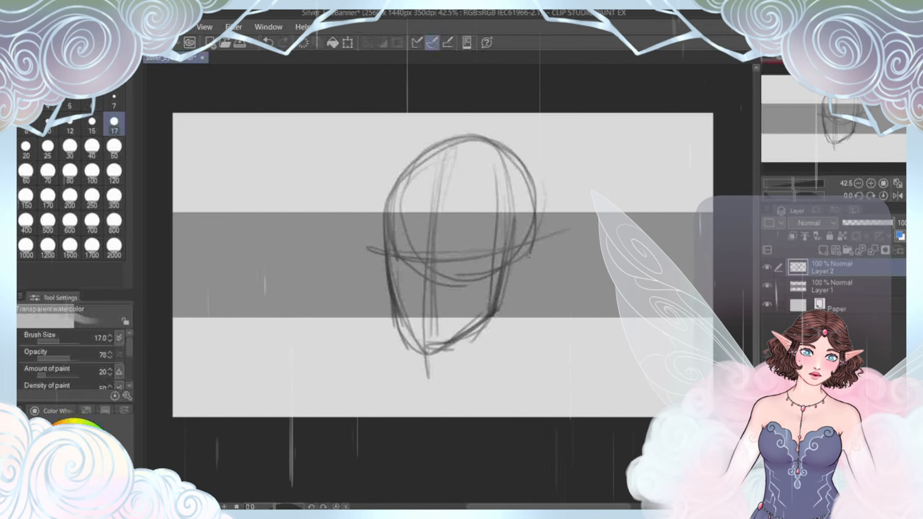
drag(540, 251, 514, 149)
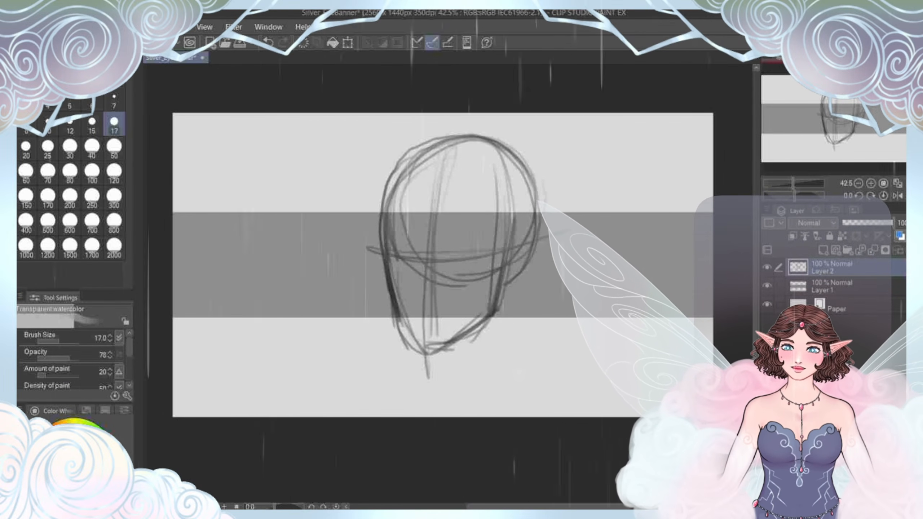
Step: Erase the construction lines inside the head outline with the Hard eraser, using brush sizes 40, 50 and 120
key(e)
click(92, 147)
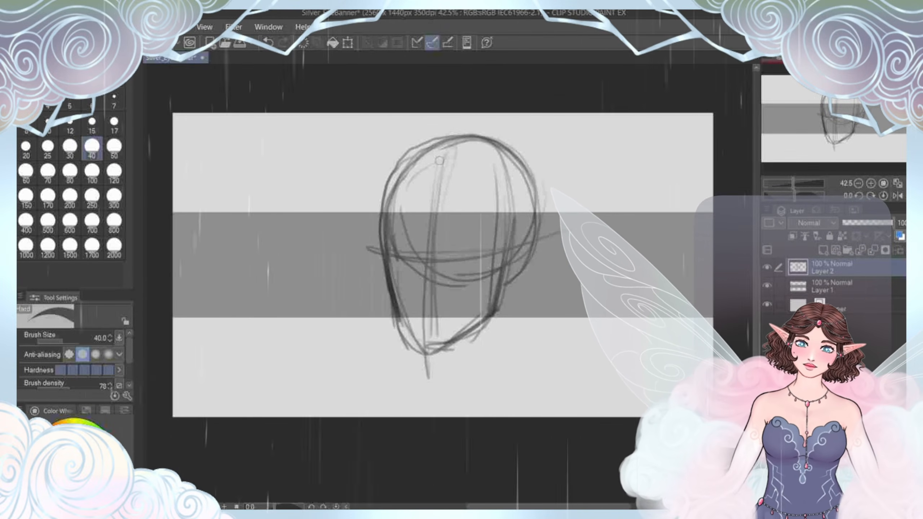
key(bracketright)
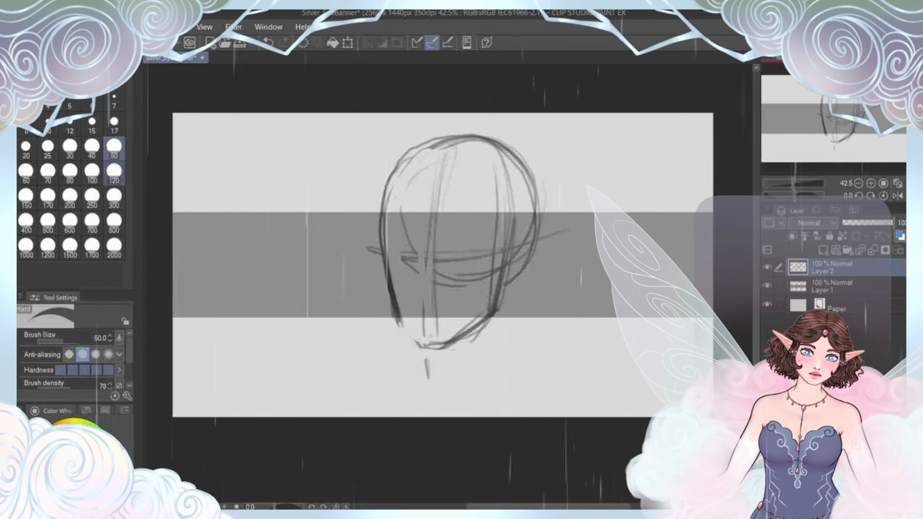
click(113, 172)
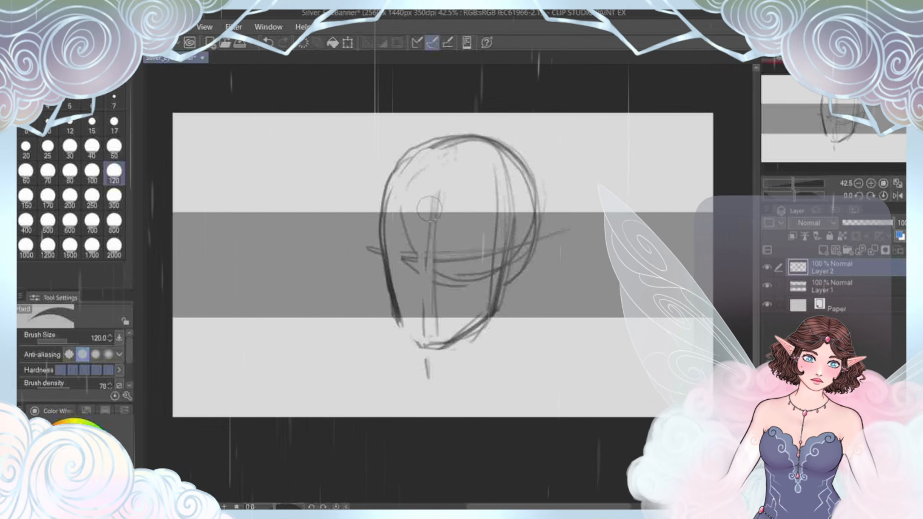
drag(429, 274, 434, 337)
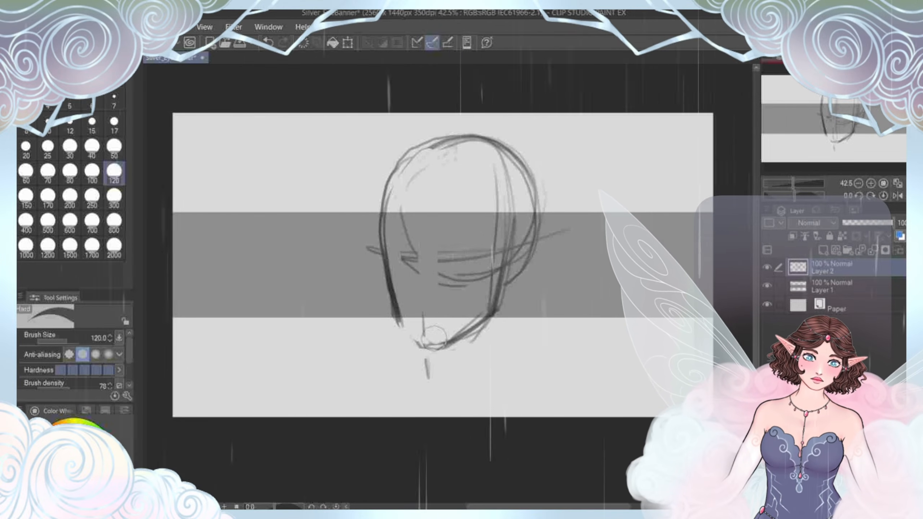
mouse_move(420, 251)
mouse_down()
mouse_move(417, 264)
mouse_move(404, 234)
mouse_move(403, 260)
mouse_move(410, 187)
mouse_move(456, 151)
mouse_move(490, 178)
mouse_move(498, 233)
mouse_up()
mouse_move(484, 155)
mouse_down()
mouse_move(509, 165)
mouse_move(515, 178)
mouse_move(492, 172)
mouse_move(516, 195)
mouse_move(506, 196)
mouse_move(486, 254)
mouse_move(483, 271)
mouse_move(499, 243)
mouse_move(484, 290)
mouse_move(502, 245)
mouse_move(470, 297)
mouse_move(489, 285)
mouse_move(475, 308)
mouse_move(435, 338)
mouse_up()
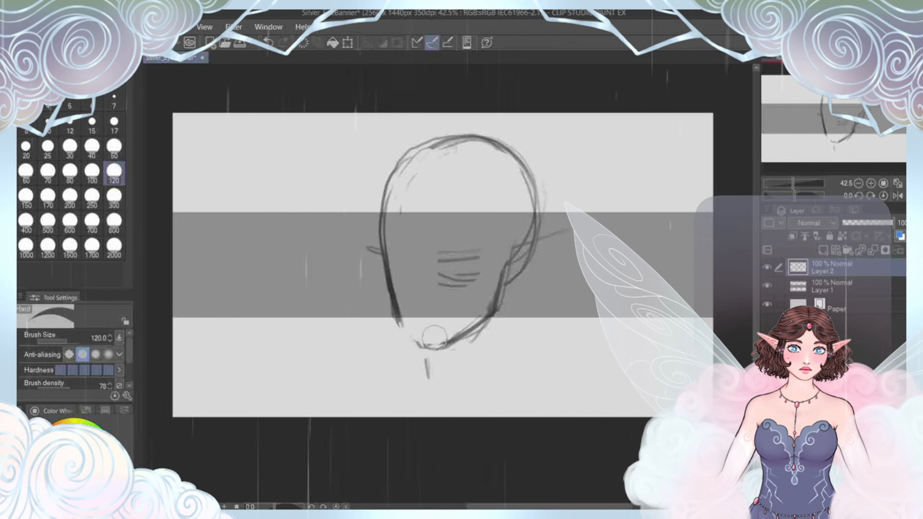
mouse_move(487, 272)
mouse_down()
mouse_move(472, 258)
mouse_move(454, 306)
mouse_move(443, 236)
mouse_move(443, 297)
mouse_up()
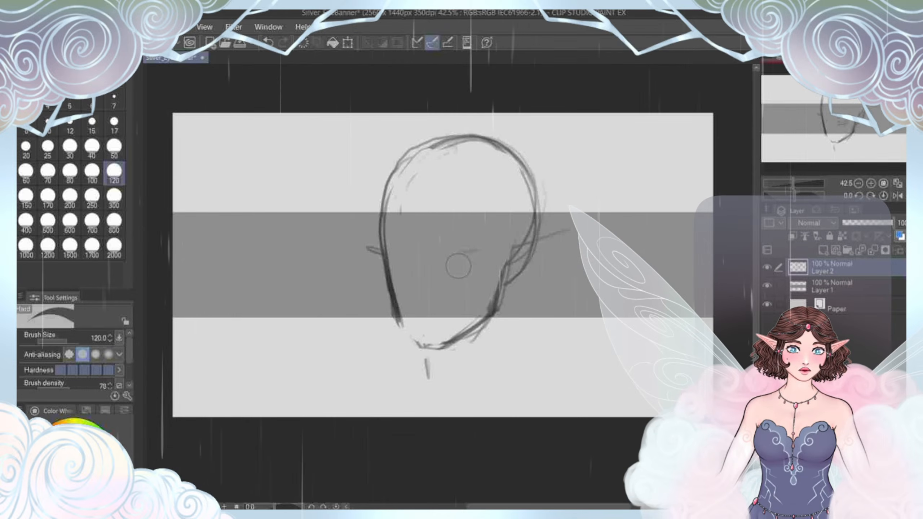
mouse_move(458, 265)
mouse_down()
mouse_move(481, 259)
mouse_move(467, 268)
mouse_move(477, 250)
mouse_up()
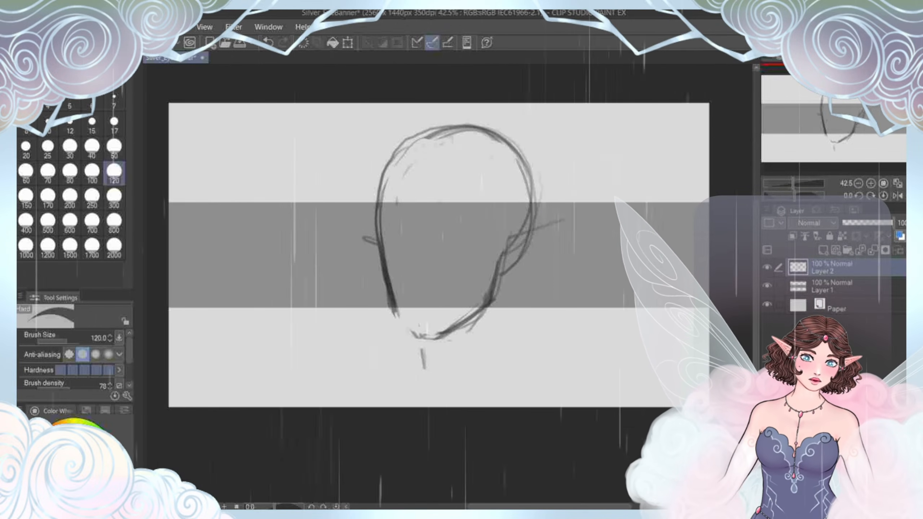
Step: Redraw the chin and darken the jawline up to the ear with the Transparent watercolor brush
key(p)
key(b)
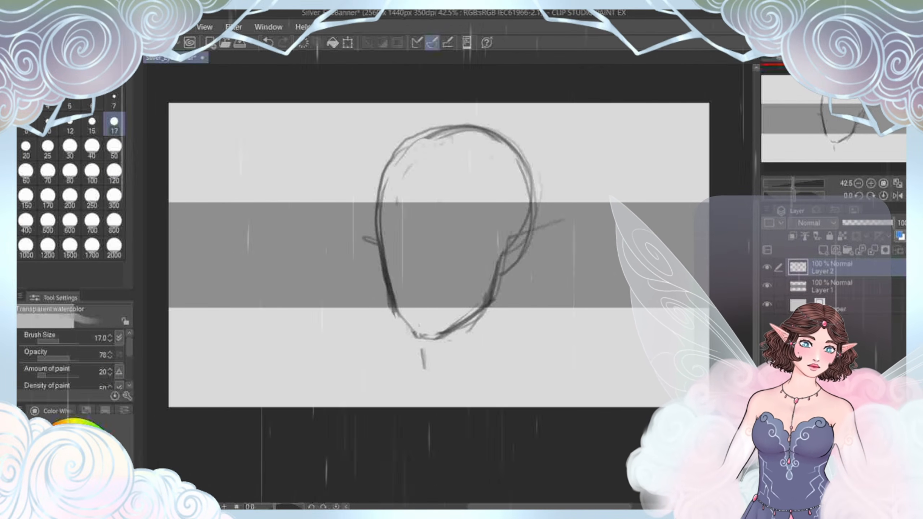
drag(525, 249, 508, 264)
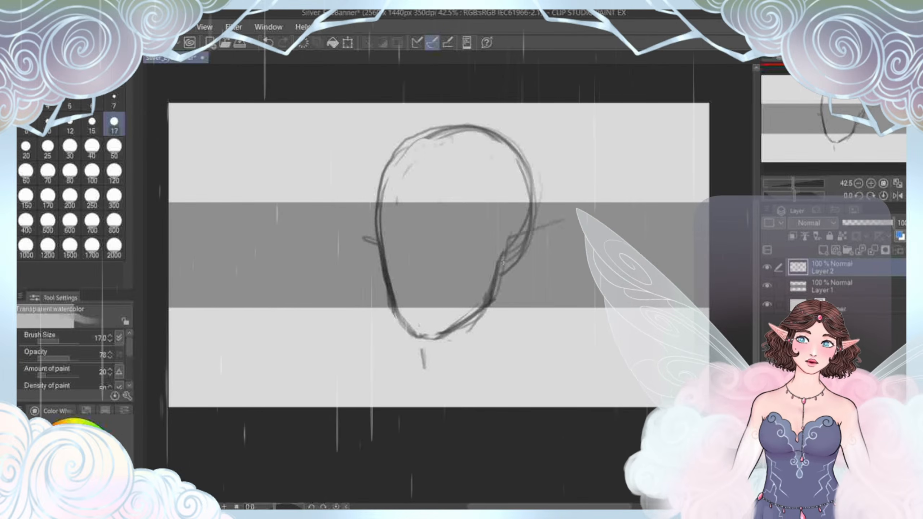
mouse_move(504, 231)
mouse_down()
mouse_move(500, 277)
mouse_move(452, 250)
mouse_move(475, 279)
mouse_move(472, 294)
mouse_move(454, 263)
mouse_move(469, 280)
mouse_up()
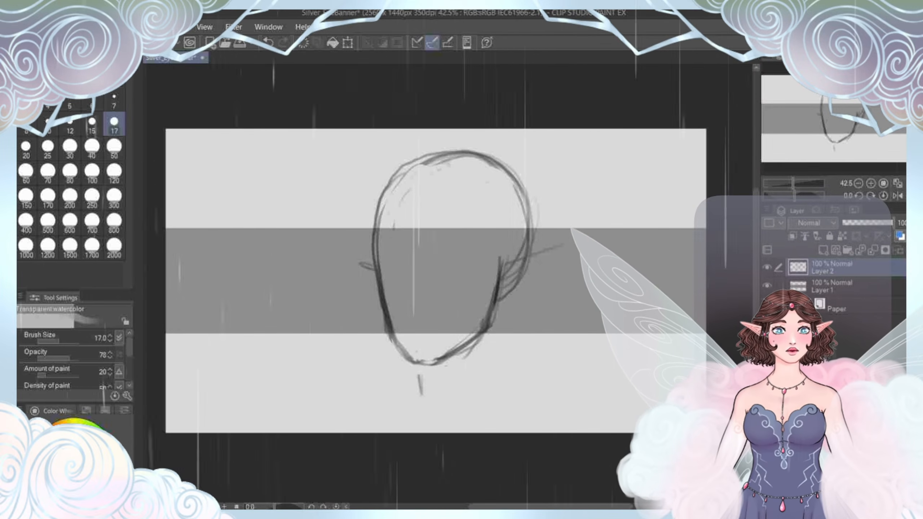
drag(465, 276, 474, 275)
Step: Draw a curved vertical centreline down the face and a curved horizontal eye line crossing it
drag(448, 162, 439, 392)
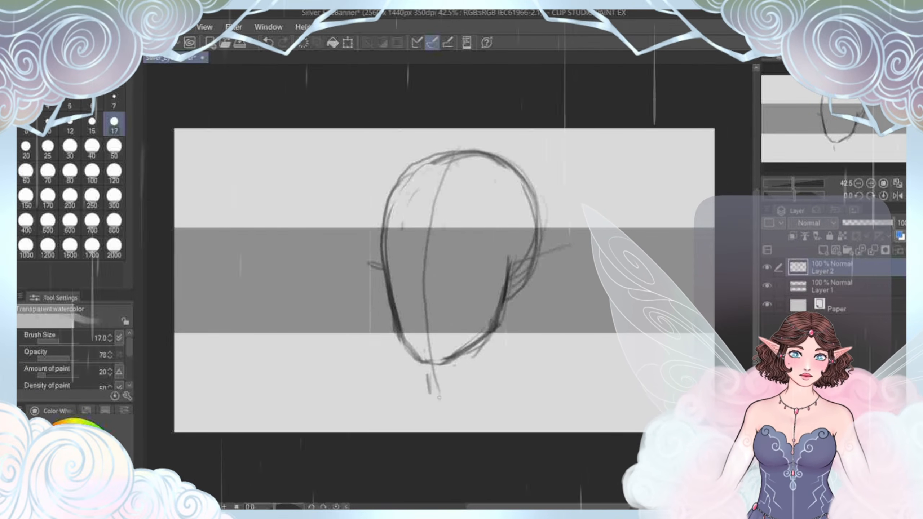
mouse_move(508, 258)
mouse_down()
mouse_move(439, 264)
mouse_move(320, 247)
mouse_up()
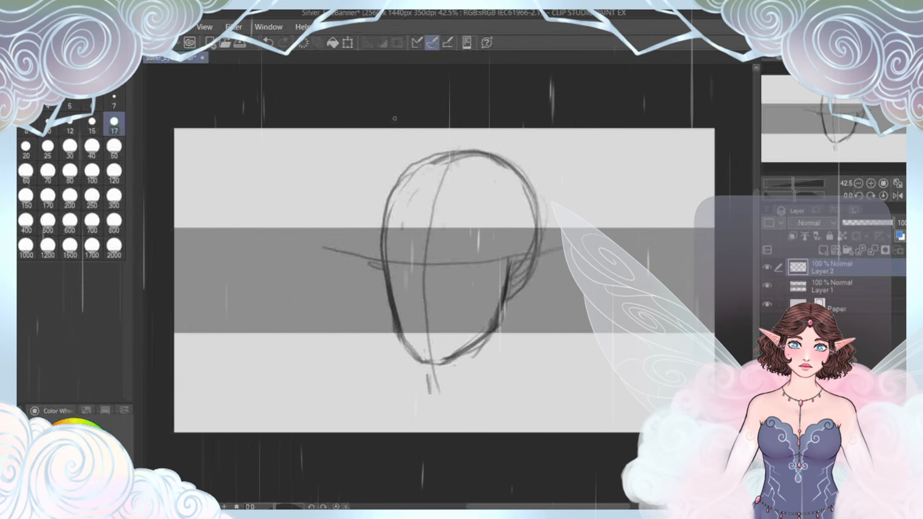
key(ctrl+z)
mouse_move(563, 260)
mouse_down()
mouse_move(449, 282)
mouse_move(326, 267)
mouse_up()
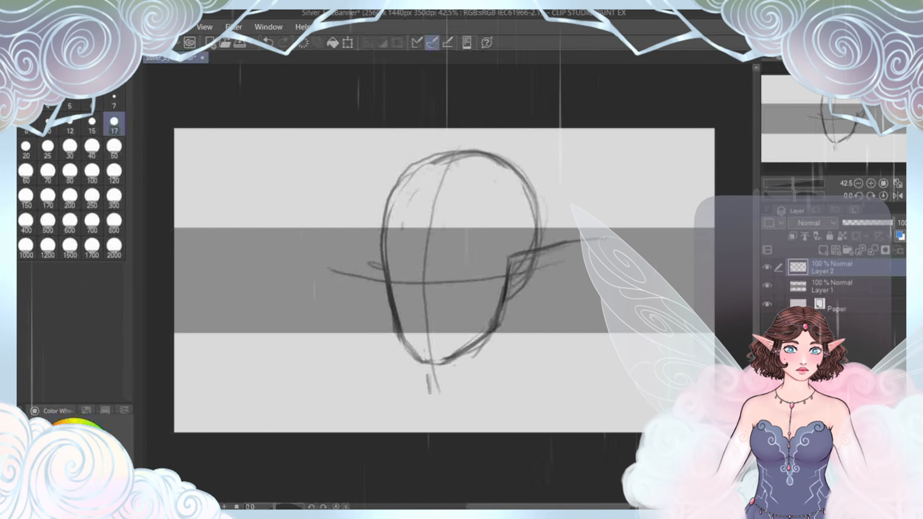
mouse_move(614, 237)
mouse_down()
mouse_move(507, 289)
mouse_move(579, 254)
mouse_up()
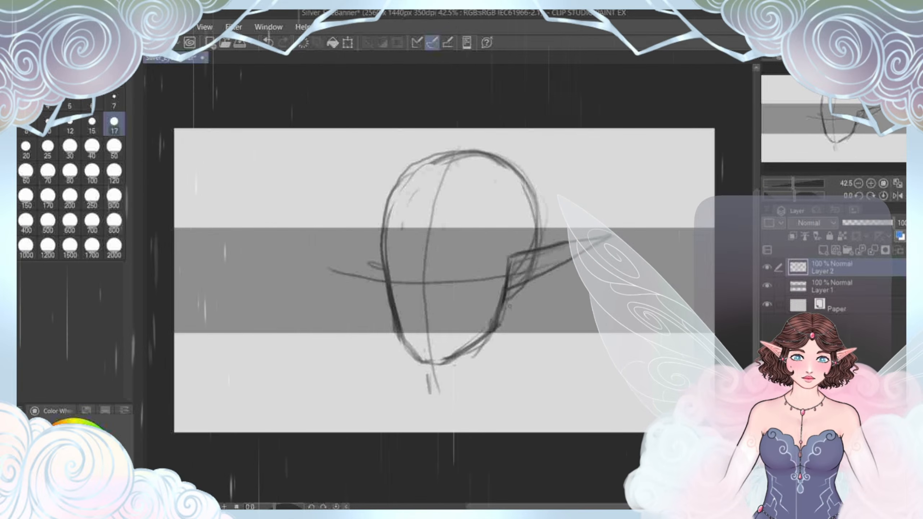
drag(478, 276, 453, 261)
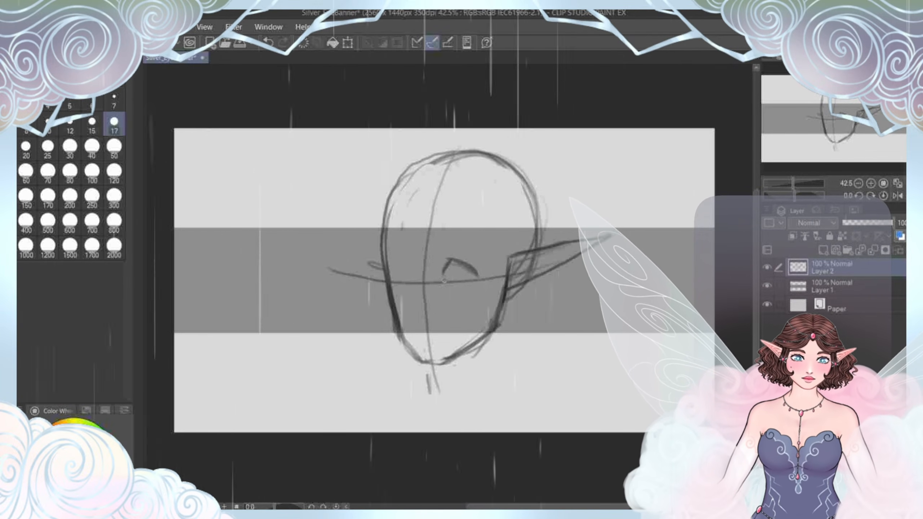
key(ctrl+z)
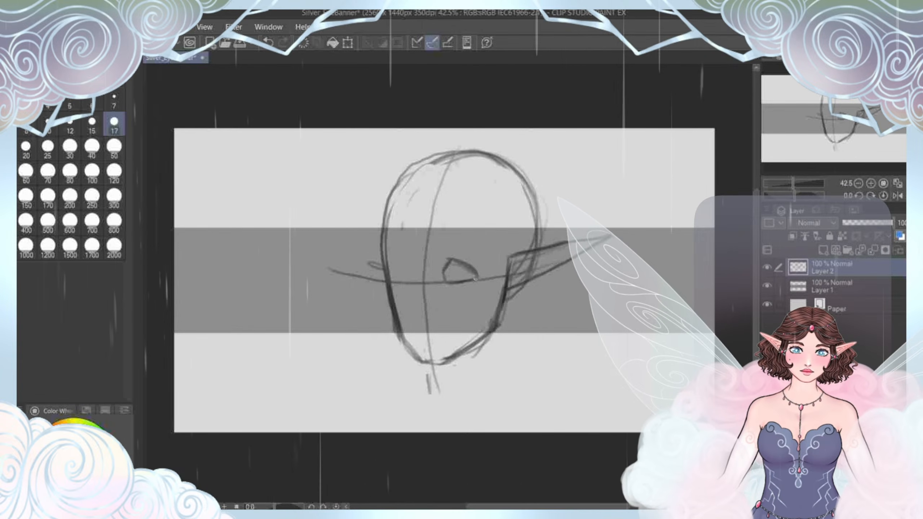
key(ctrl+z)
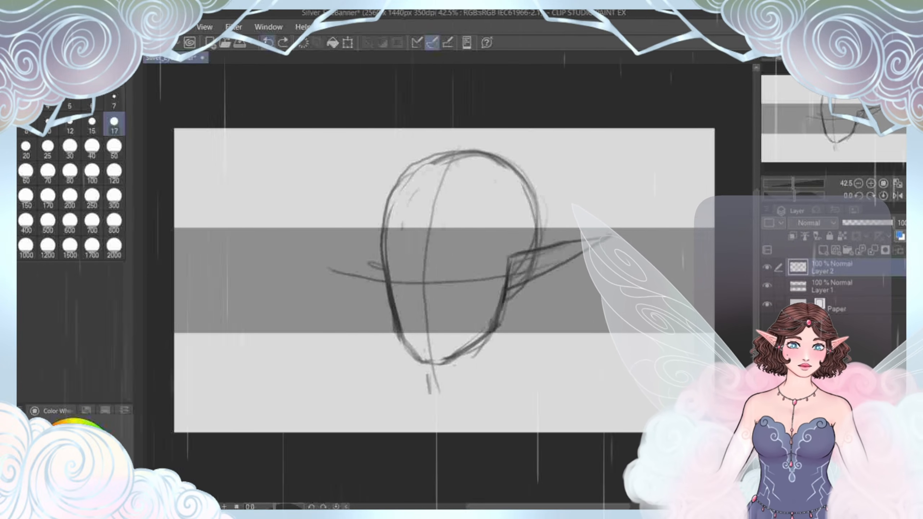
Step: Undo the long pointed ear strokes back to a small rounded ear beside the jaw
key(ctrl+z)
key(ctrl+z)
key(ctrl+z)
key(ctrl+y)
key(ctrl+y)
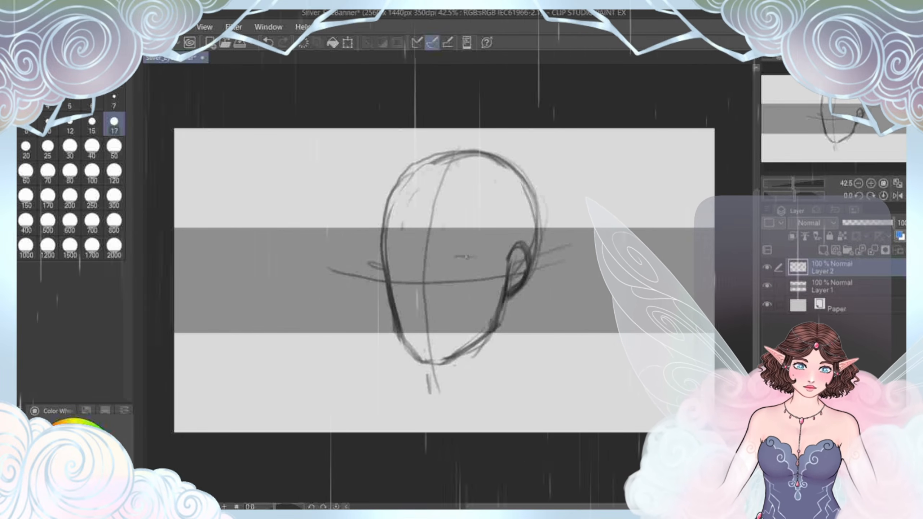
Step: Sketch both almond-shaped eyes along the curved eye line and an arched brow above the eye farther from the ear
mouse_move(485, 264)
mouse_down()
mouse_move(451, 257)
mouse_move(446, 276)
mouse_move(486, 277)
mouse_up()
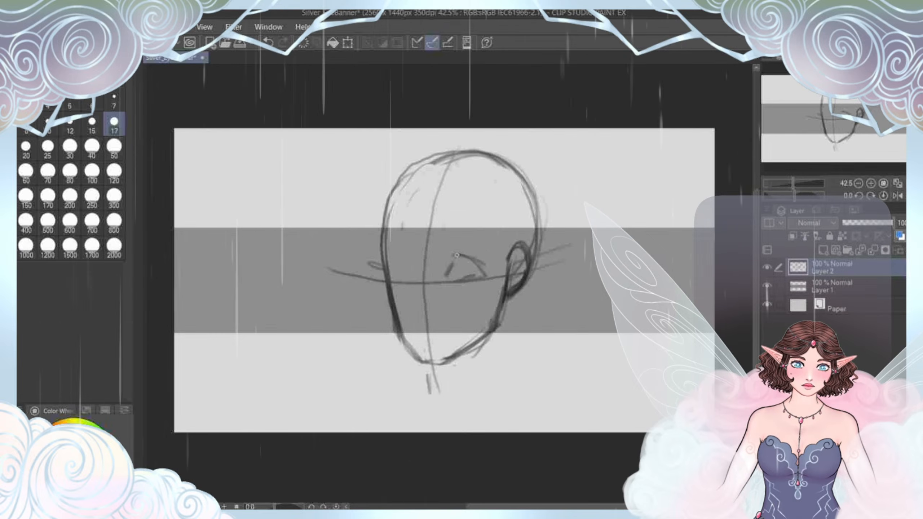
mouse_move(411, 278)
mouse_down()
mouse_move(375, 271)
mouse_move(435, 280)
mouse_move(396, 254)
mouse_up()
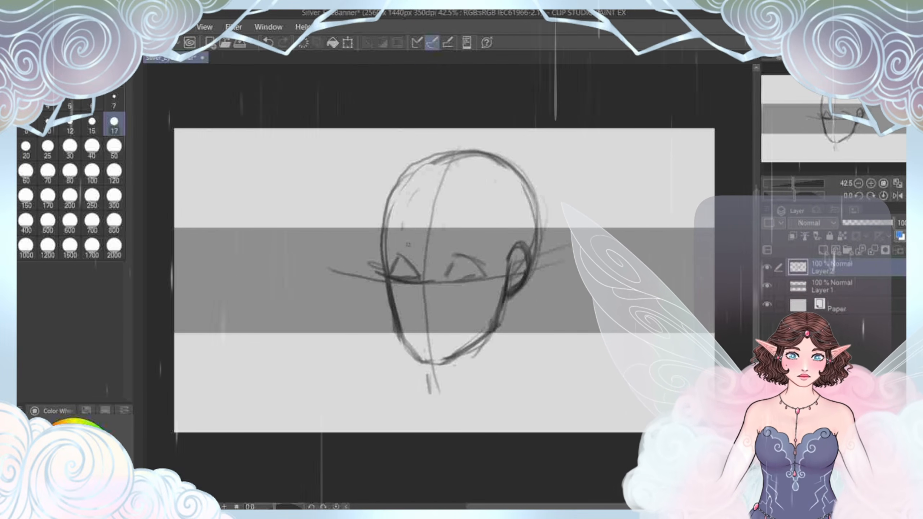
drag(396, 237, 421, 260)
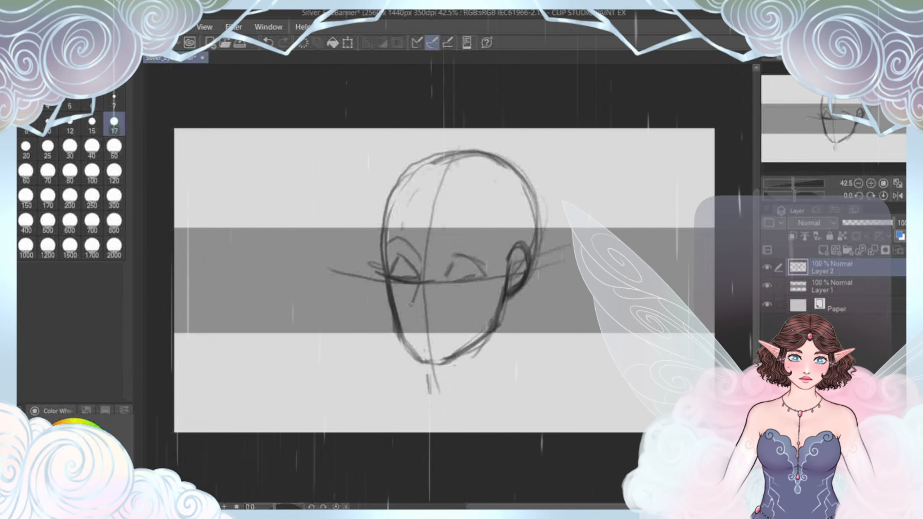
Step: Sketch the nose, the mouth and an arched brow over the eye nearest the ear, undoing the last stray stroke
drag(411, 303, 415, 317)
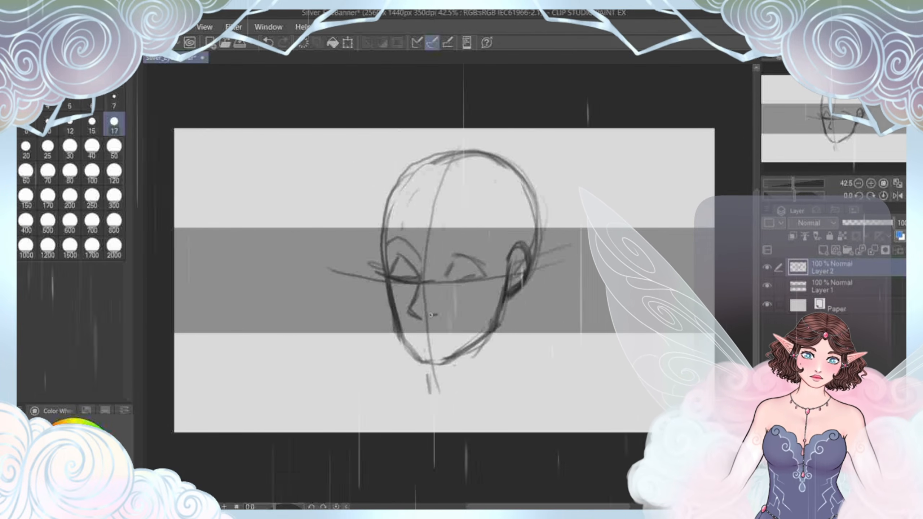
drag(435, 316, 445, 334)
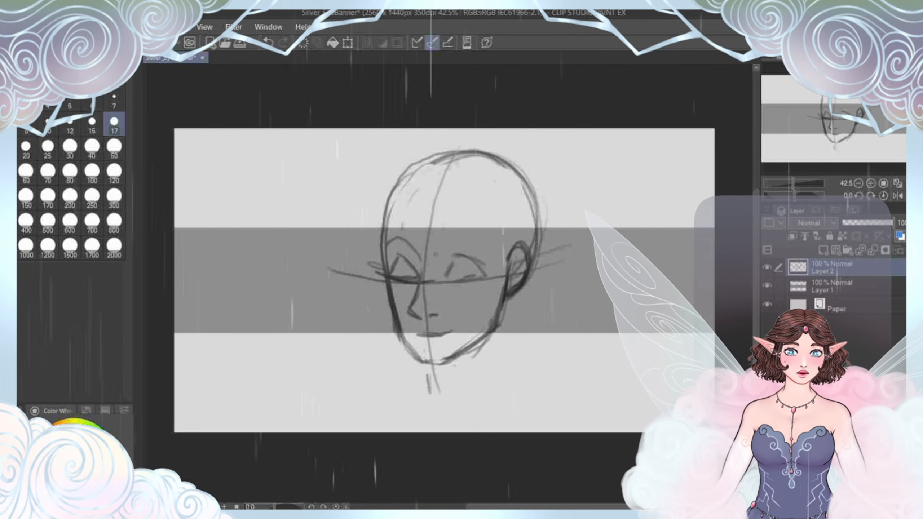
drag(440, 252, 446, 246)
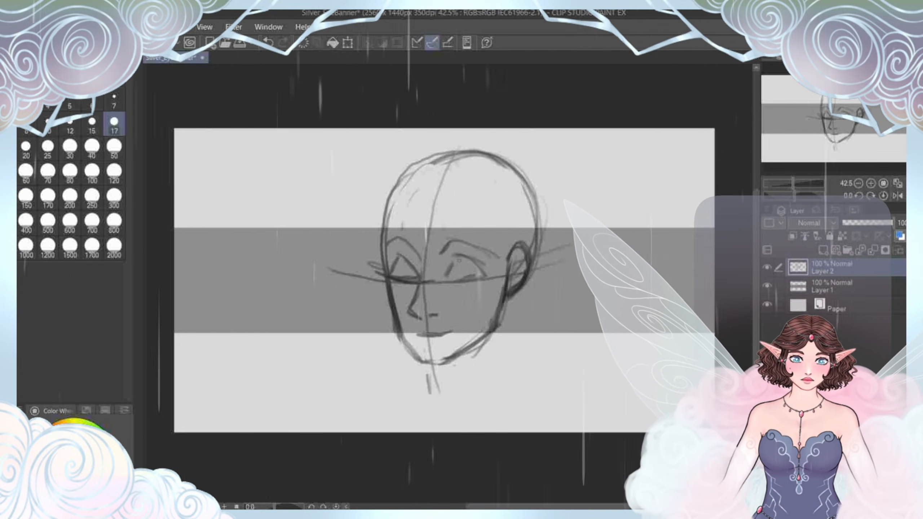
key(ctrl+z)
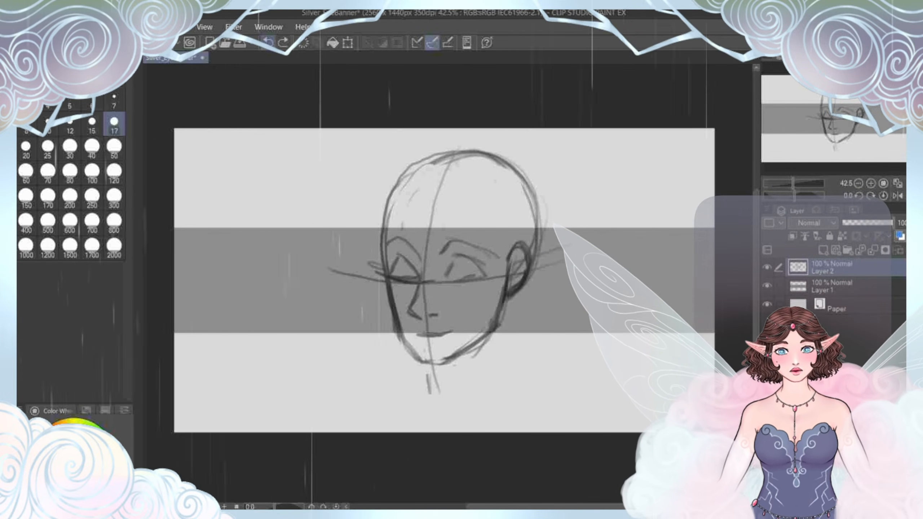
key(m)
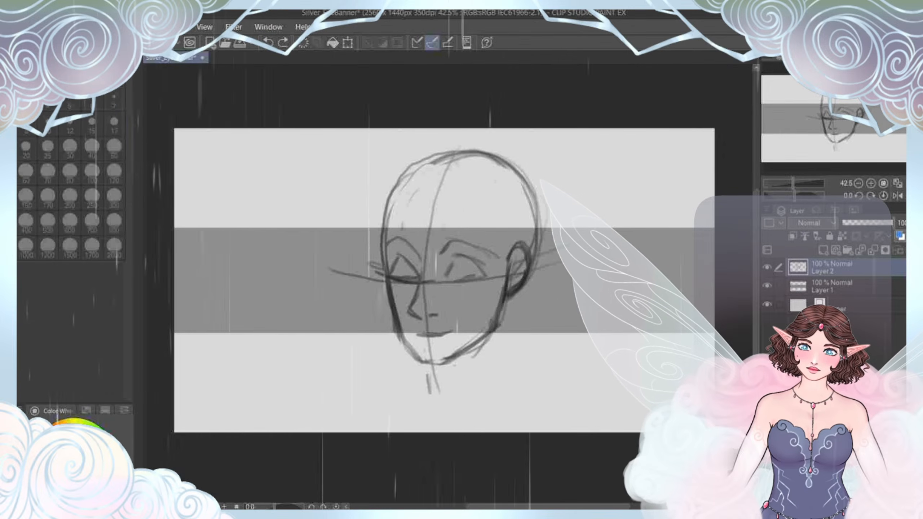
drag(408, 119, 406, 413)
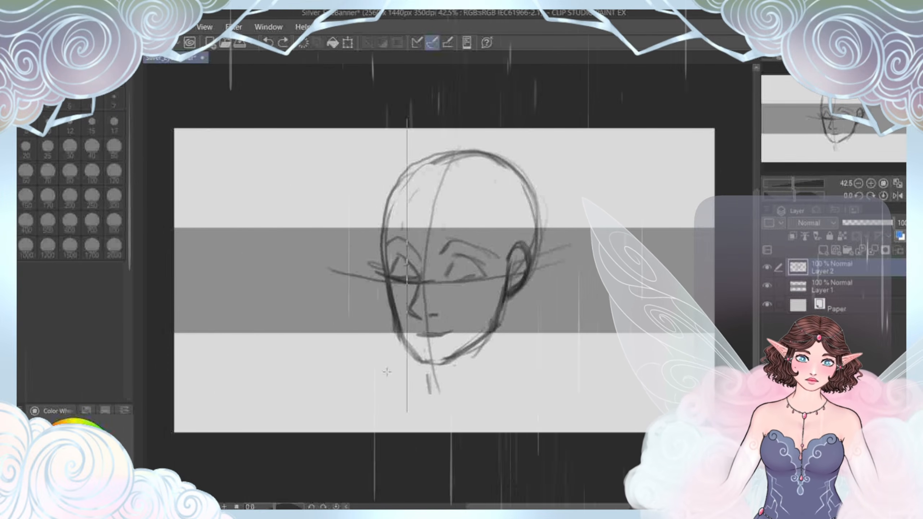
click(386, 371)
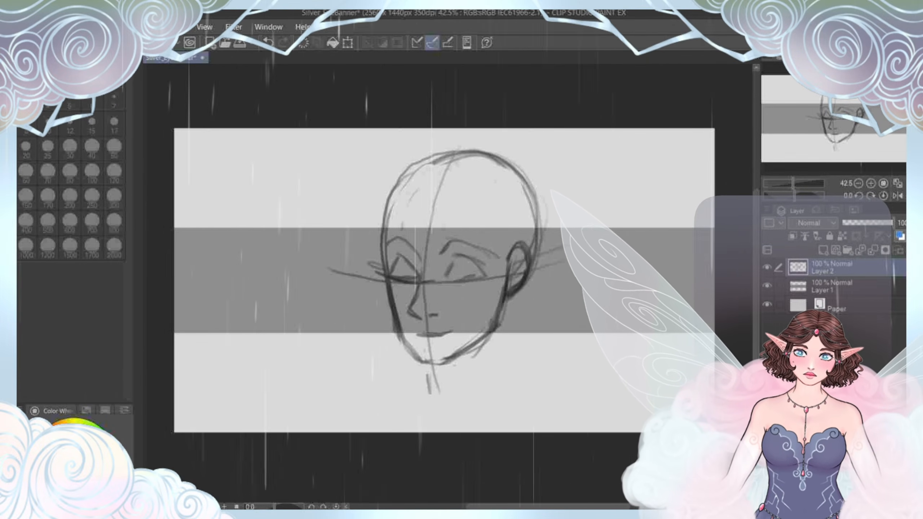
Step: Select the whole head sketch with the Lasso and enlarge it with a free transform beyond the canvas height
key(m)
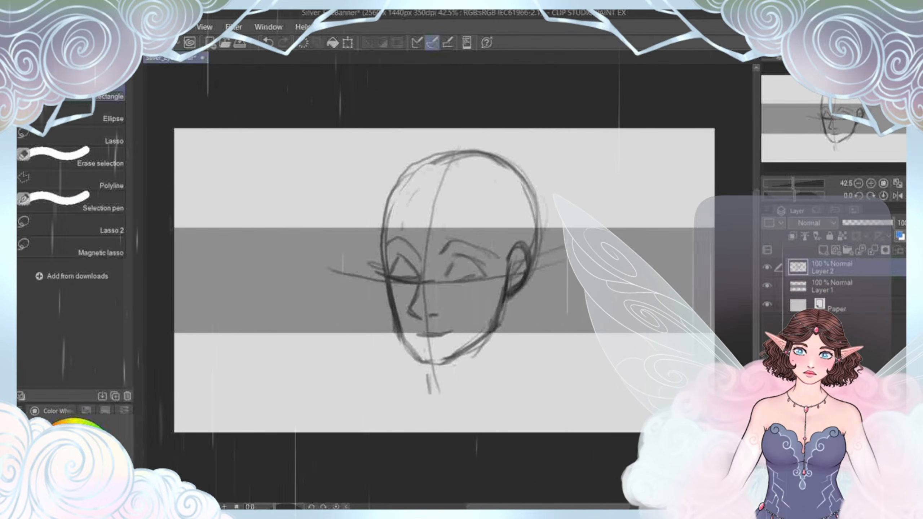
click(71, 136)
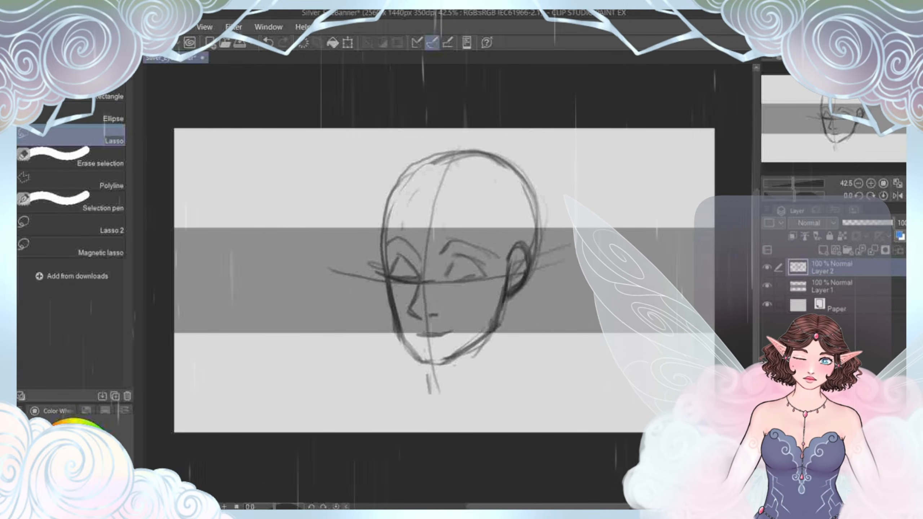
drag(431, 109, 419, 446)
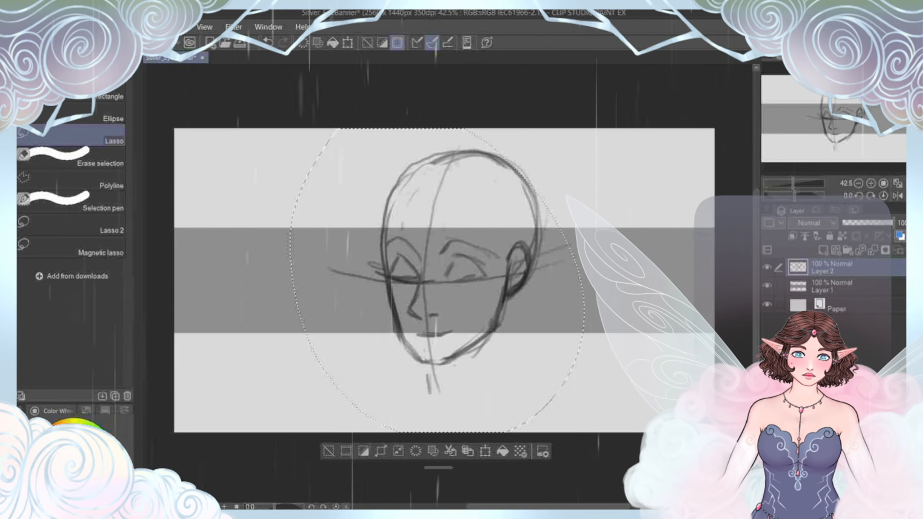
key(ctrl+t)
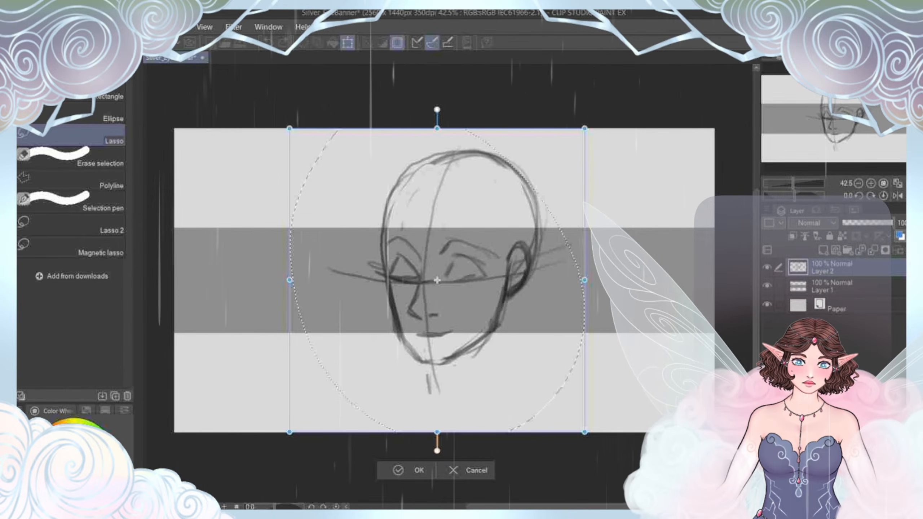
drag(289, 280, 97, 280)
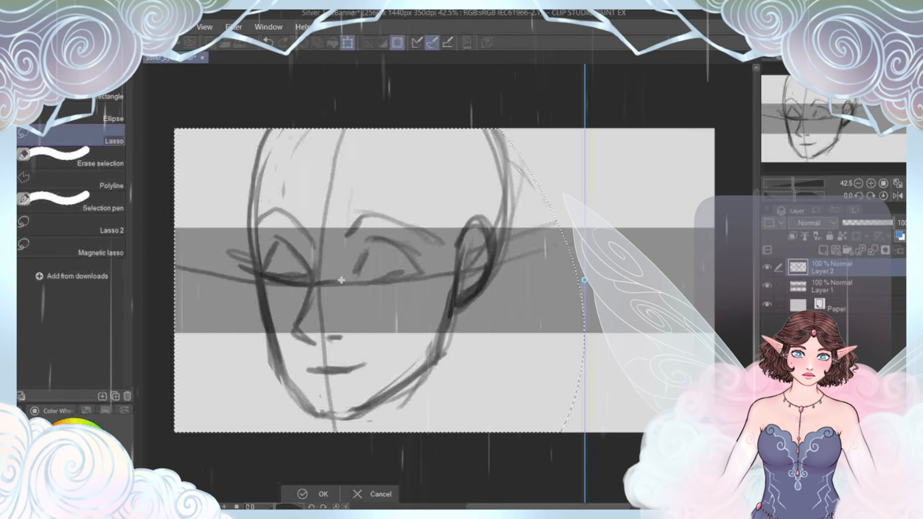
Step: Move the transformed head toward the ear-side end of the banner and tilt it slightly counterclockwise
drag(341, 280, 584, 296)
drag(518, 349, 516, 349)
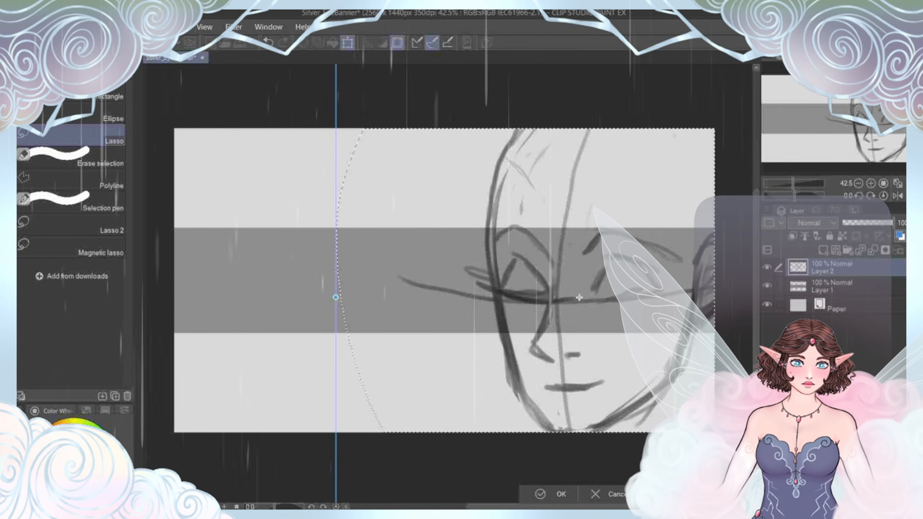
drag(265, 305, 266, 319)
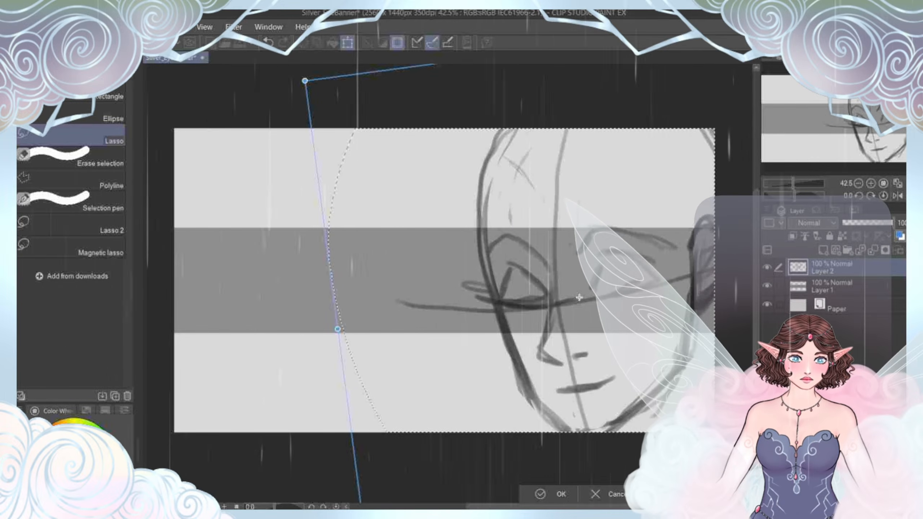
drag(423, 312, 395, 312)
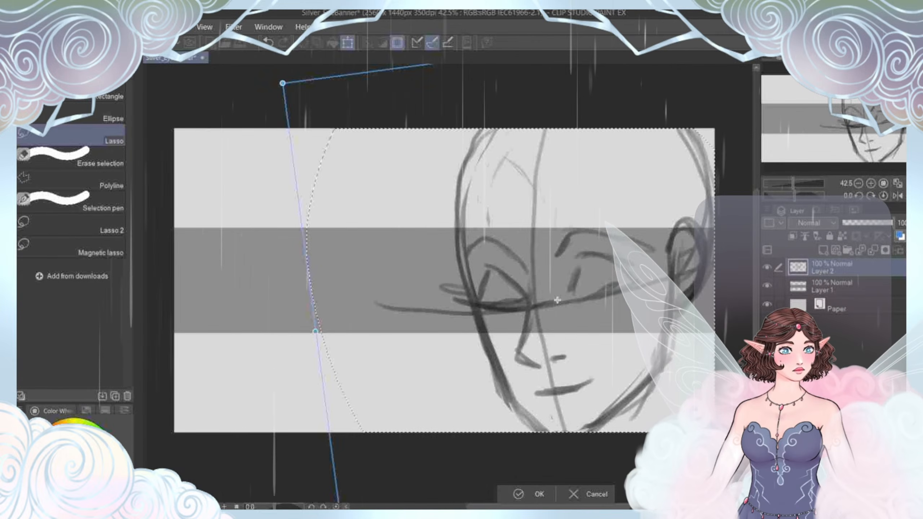
Step: Enlarge the tilted head a little more, shift it so the ear meets the canvas edge, and apply the transform
scroll(557, 300, down, 2)
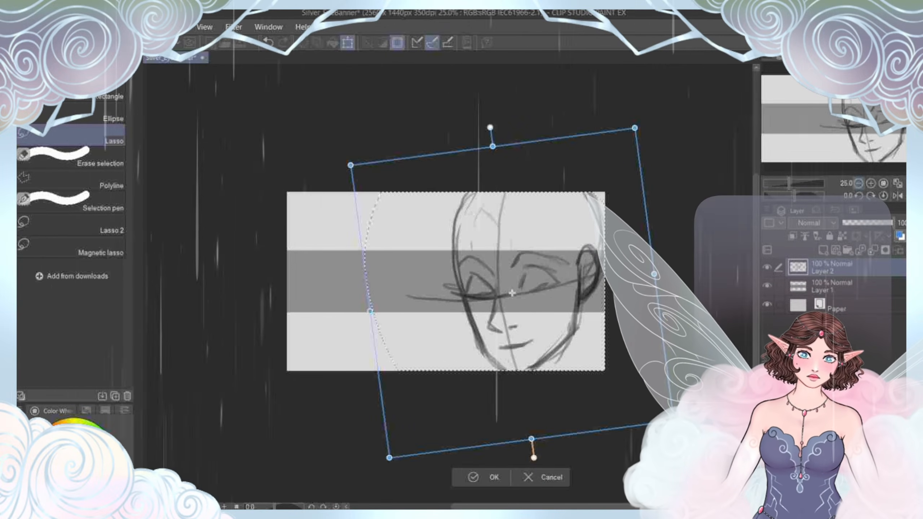
mouse_move(350, 165)
mouse_down()
mouse_move(321, 119)
mouse_move(294, 122)
mouse_up()
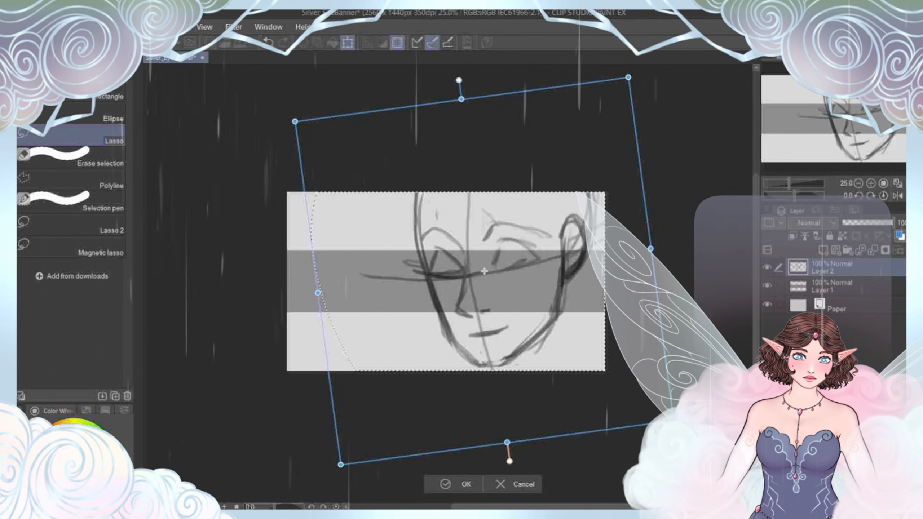
drag(379, 266, 399, 291)
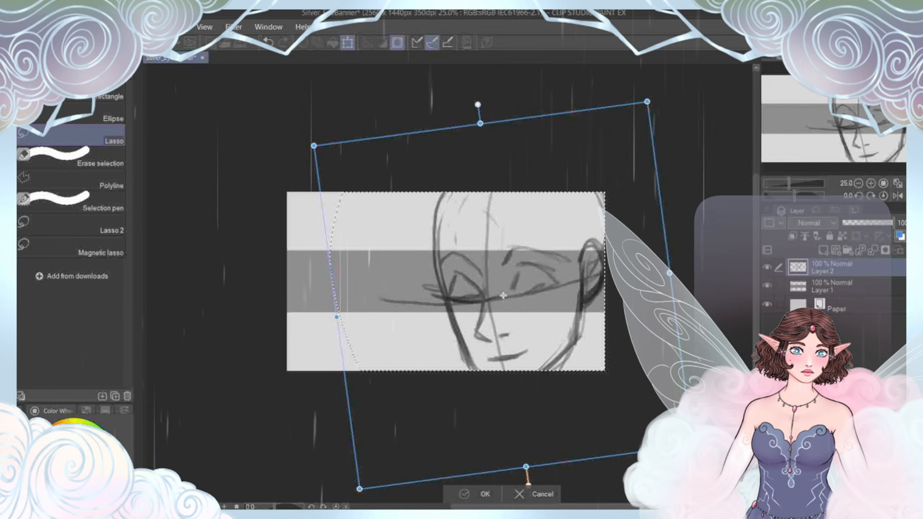
key(Return)
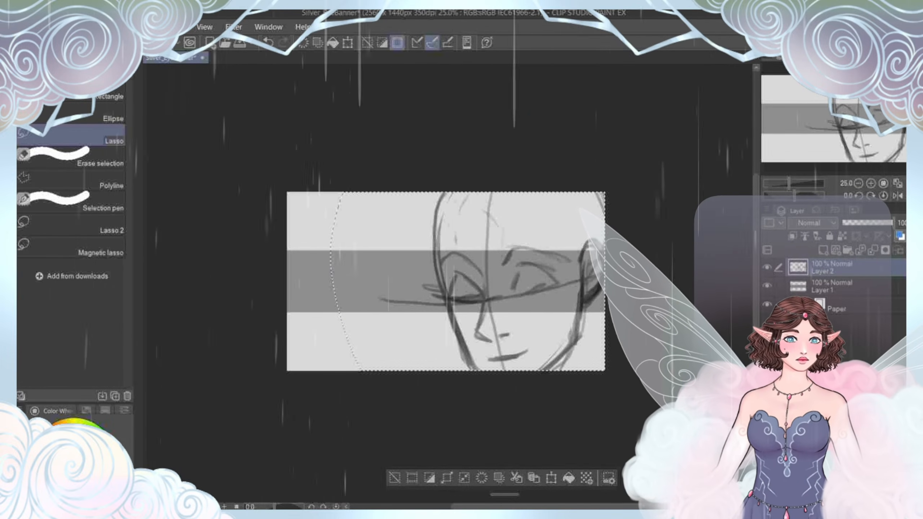
Step: Compare the original and enlarged heads, deselect, and keep the enlarged version on a copy of Layer 2 with Layer 2 hidden
key(ctrl+z)
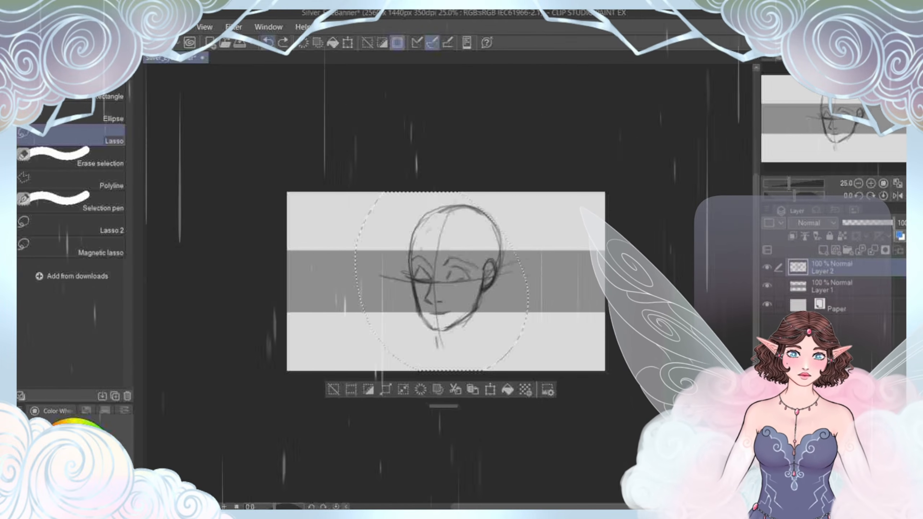
key(ctrl+y)
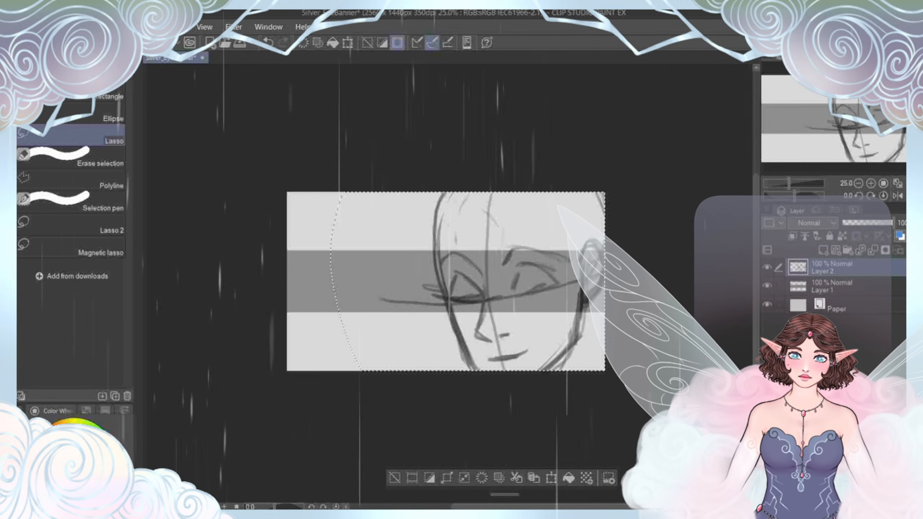
key(ctrl+z)
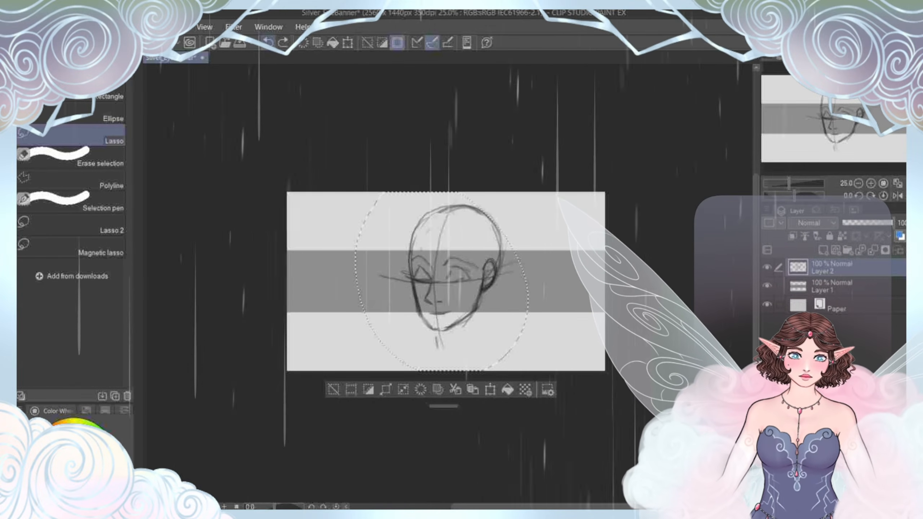
key(ctrl+d)
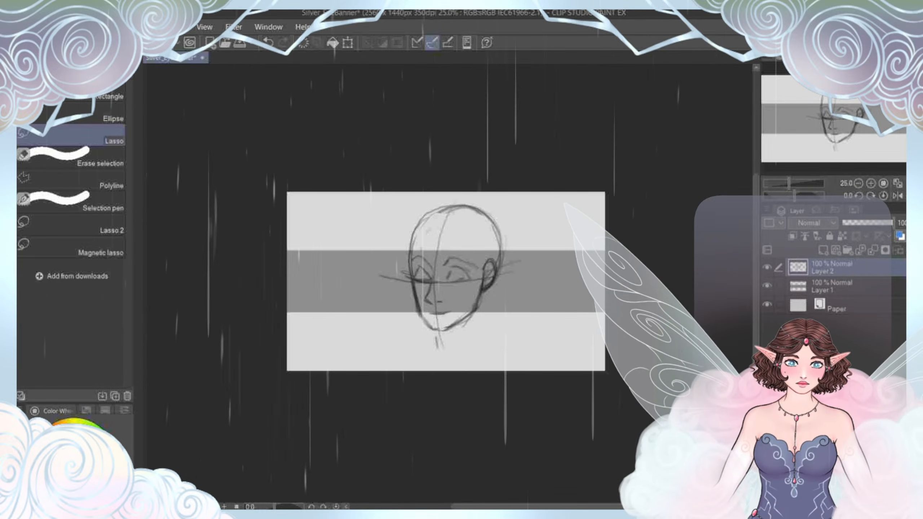
key(ctrl+y)
key(ctrl+y)
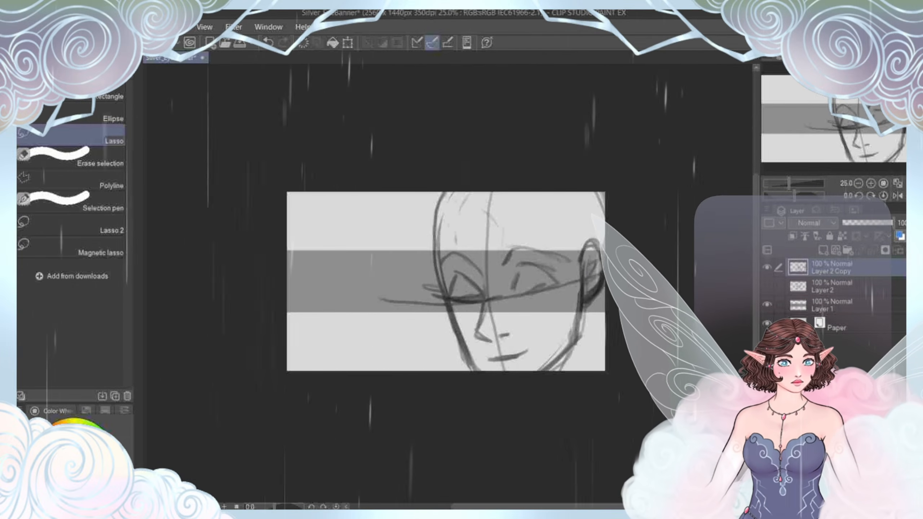
Step: Try to paste the logo from Silver_Fae_Logo.png into the banner, closing the logo file and undoing the paste
drag(446, 281, 415, 284)
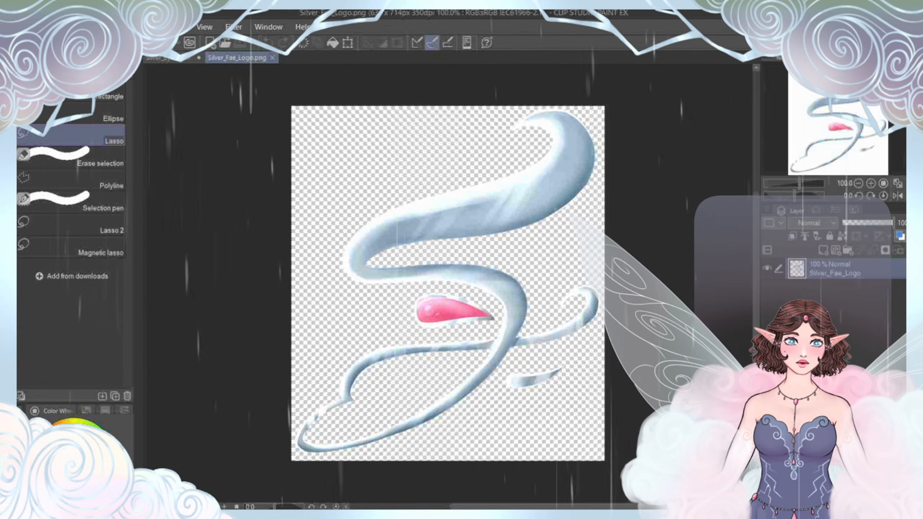
key(ctrl+w)
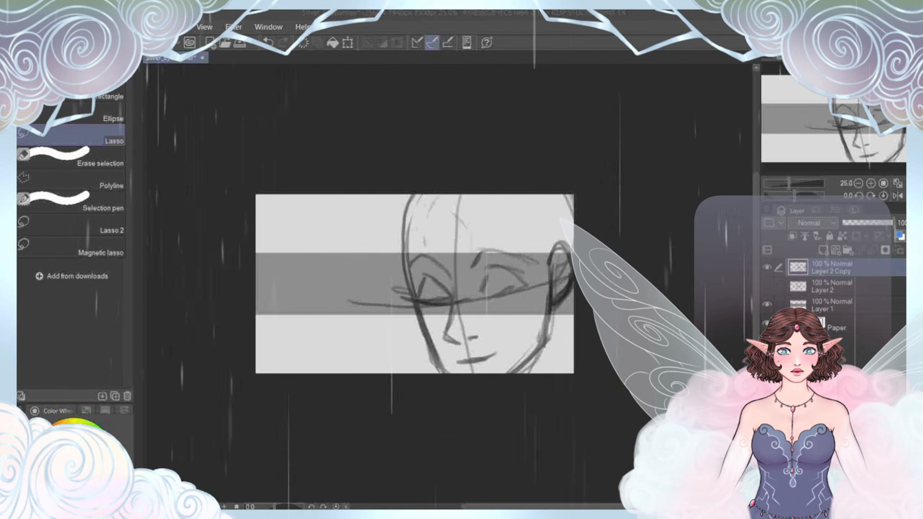
key(ctrl+v)
click(268, 42)
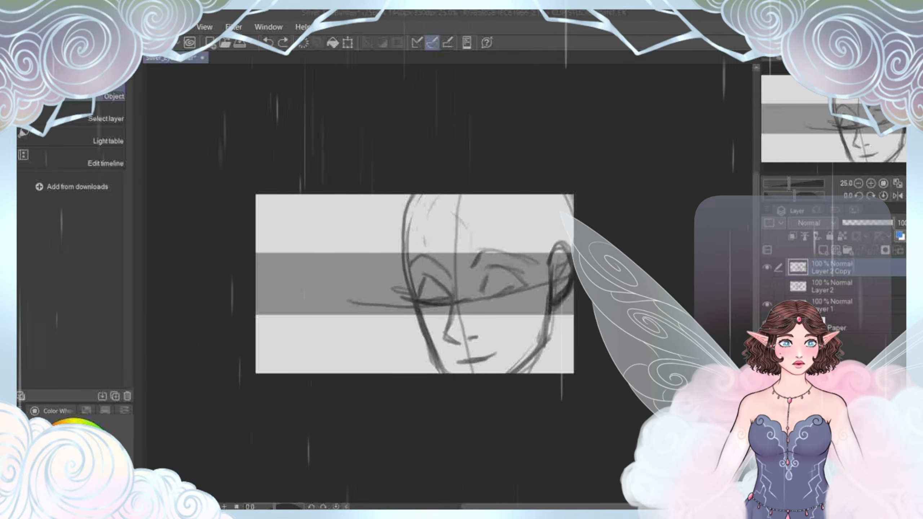
Step: Place the Silver_Fae_Logo image on the banner and scale it down to about the grey band's height, undoing accidental Layer 1 moves
key(Return)
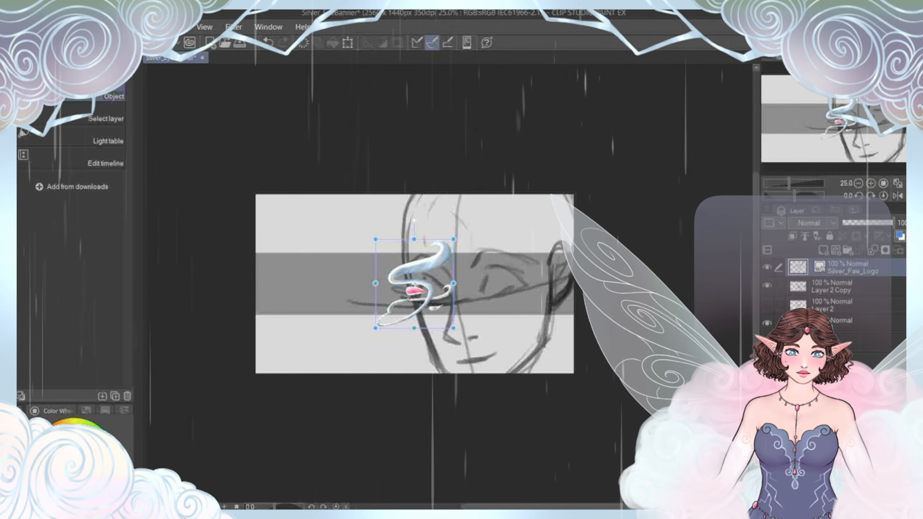
drag(416, 275, 347, 265)
key(ctrl+z)
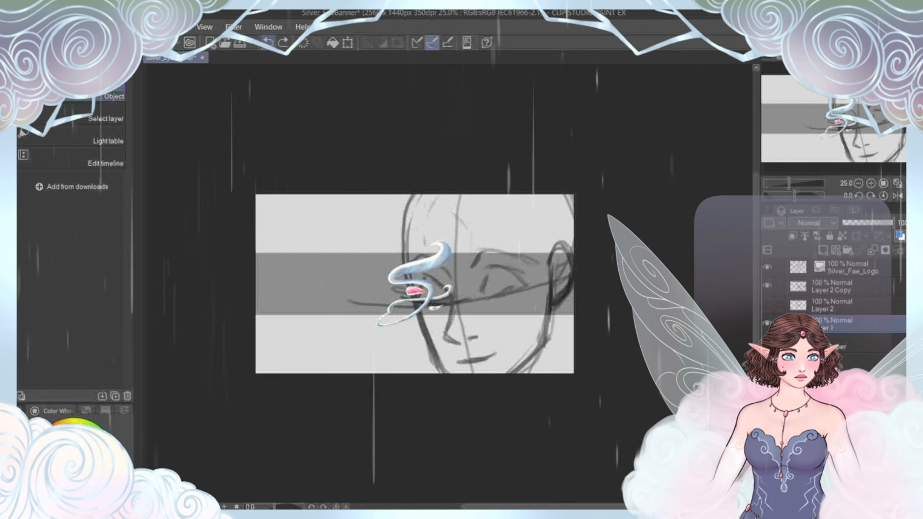
click(851, 268)
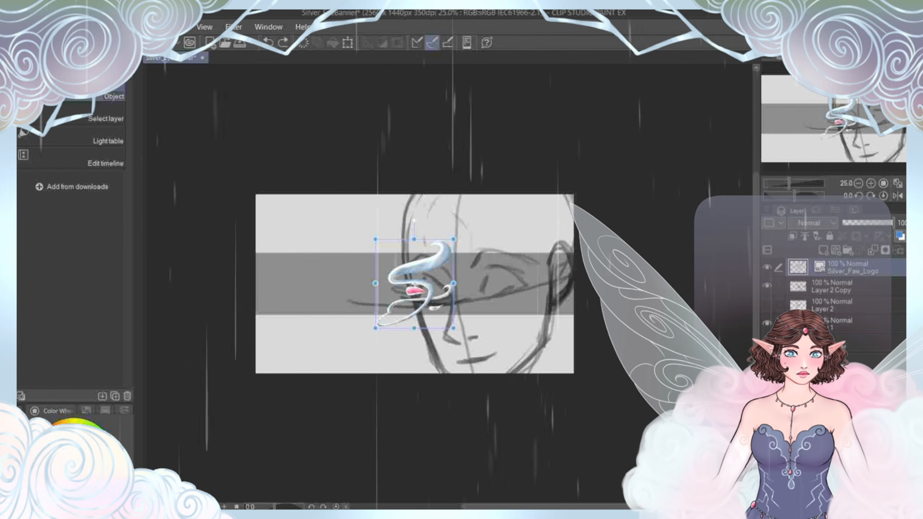
drag(415, 240, 414, 270)
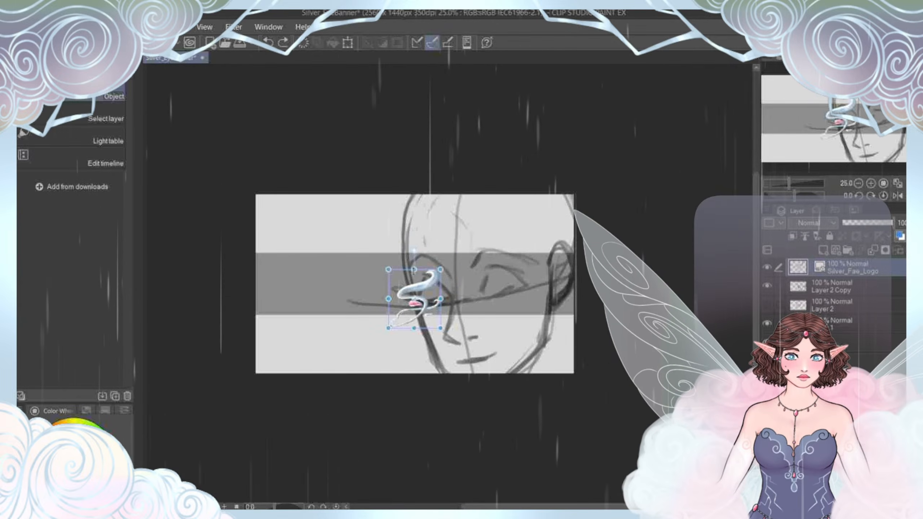
click(851, 324)
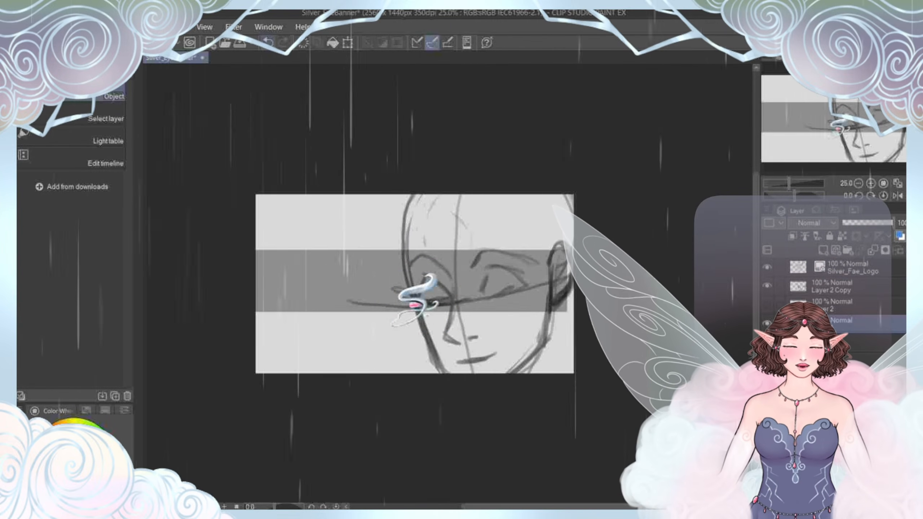
click(268, 42)
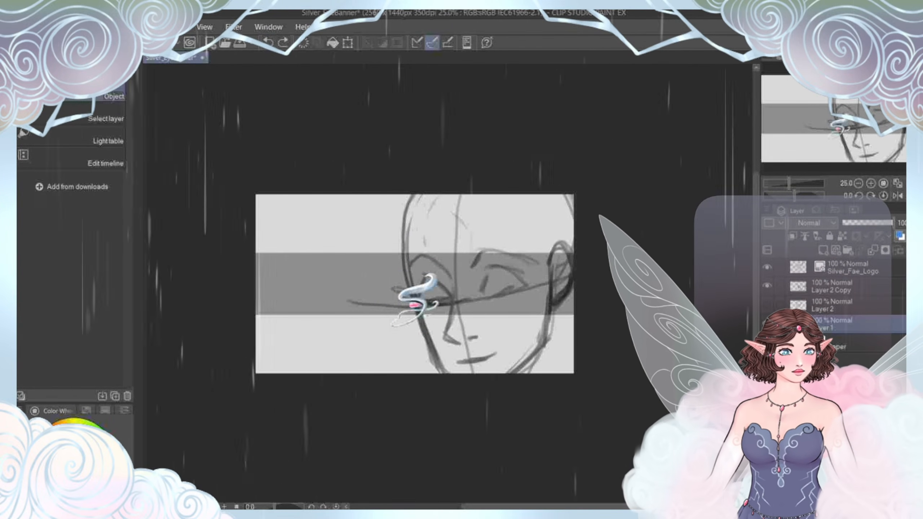
Step: Move the logo into the empty end of the grey band beside the face and fit its size within the band
click(847, 268)
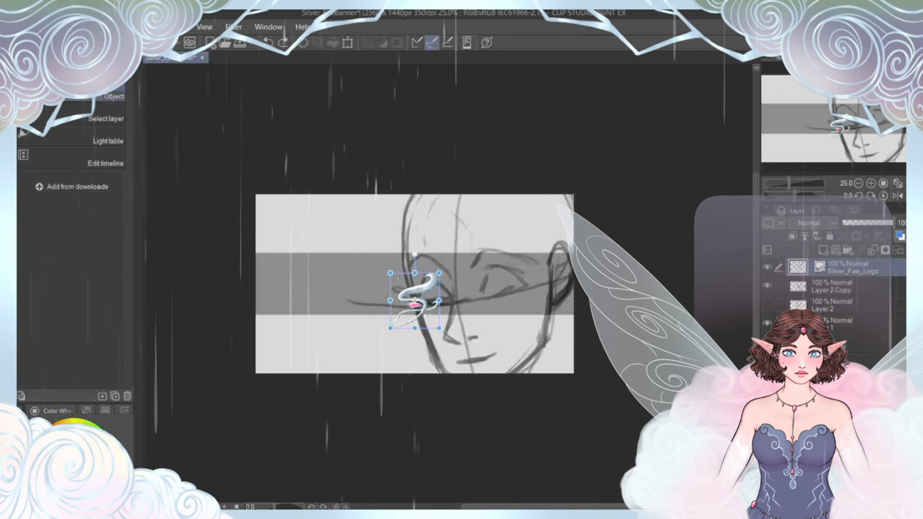
drag(401, 278, 299, 258)
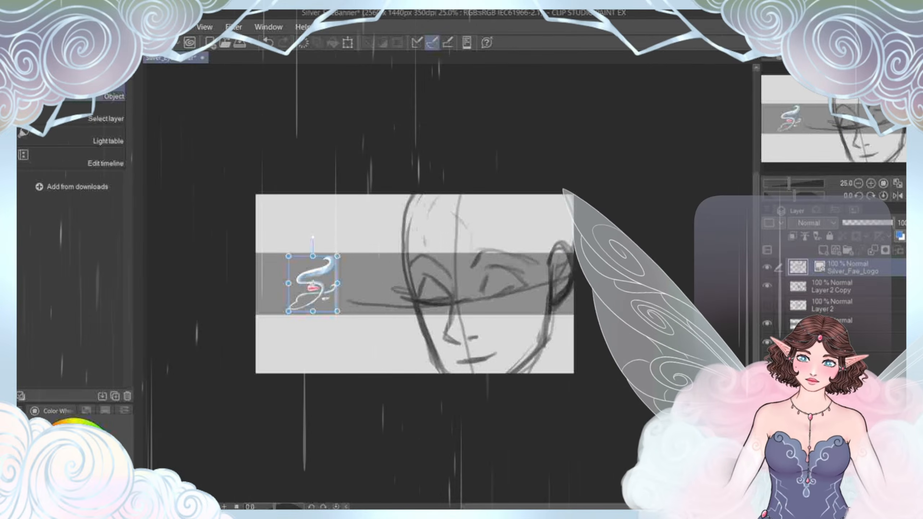
drag(289, 311, 292, 289)
drag(317, 280, 312, 284)
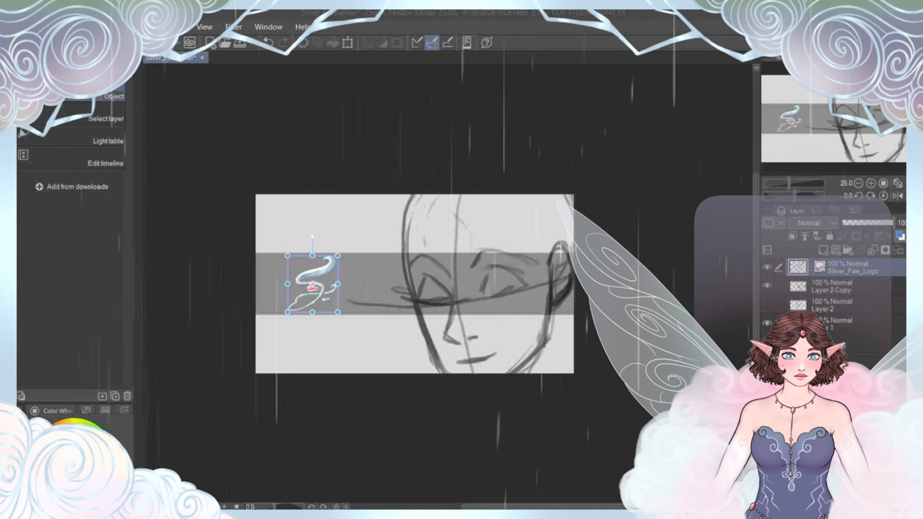
Step: Compare the banner without and with the placed logo, then hide the Silver_Fae_Logo layer
key(ctrl+z)
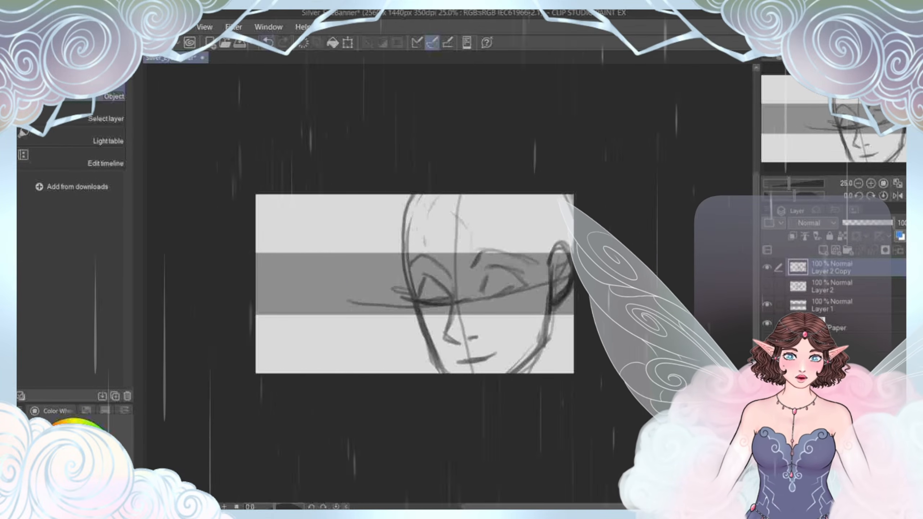
key(ctrl+y)
click(767, 268)
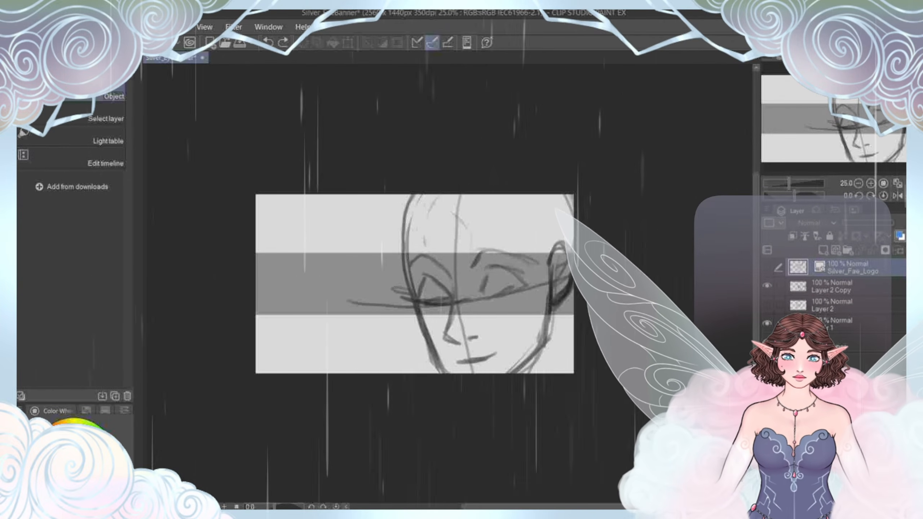
Step: Lasso the head on Layer 2 Copy and enlarge it with a transform, shifting it until the ear leaves the canvas
key(m)
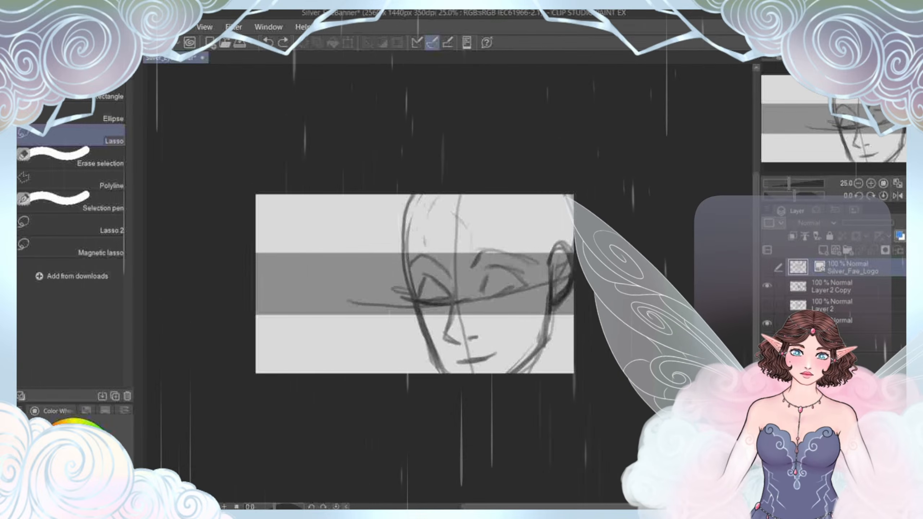
mouse_move(451, 457)
mouse_down()
mouse_move(544, 118)
mouse_move(336, 181)
mouse_up()
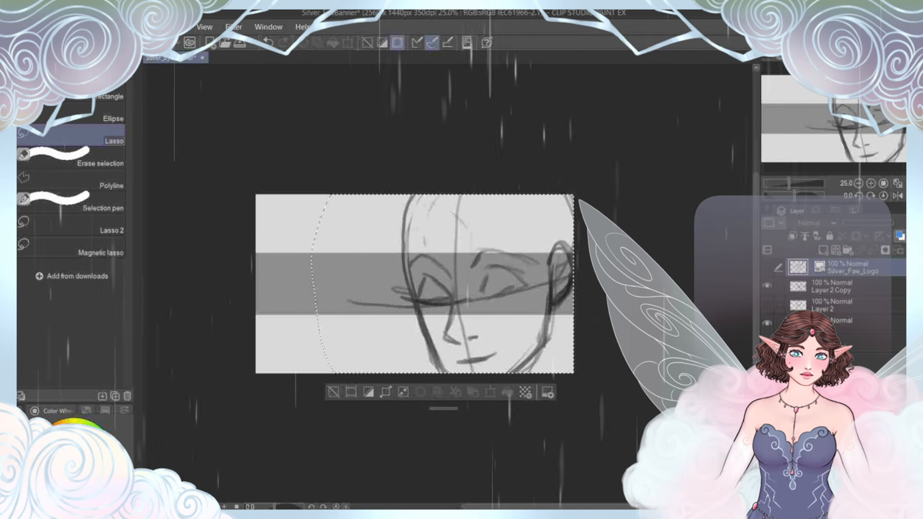
click(842, 287)
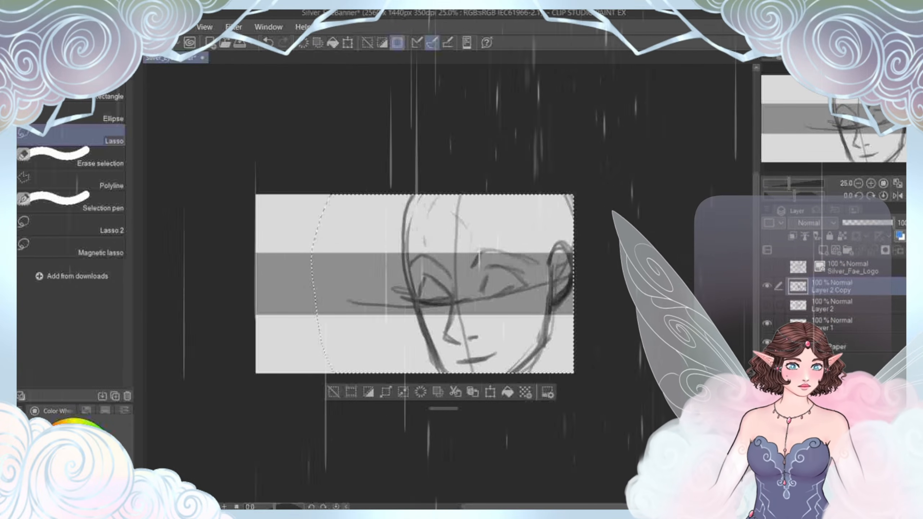
click(490, 392)
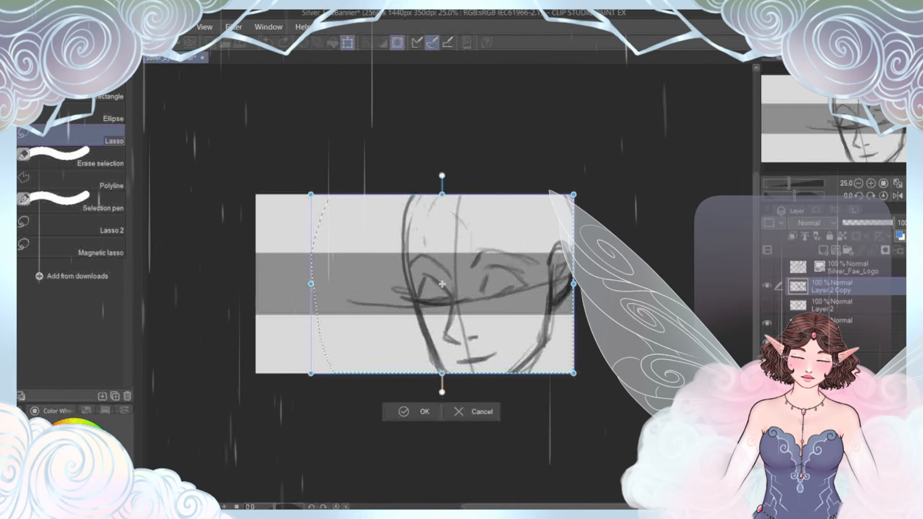
mouse_move(257, 196)
mouse_down()
mouse_move(285, 177)
mouse_move(238, 139)
mouse_up()
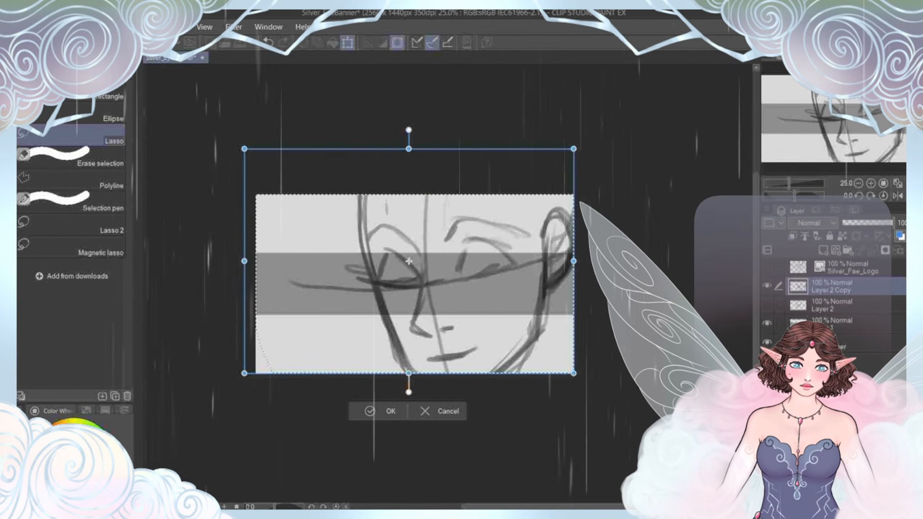
drag(344, 284, 360, 307)
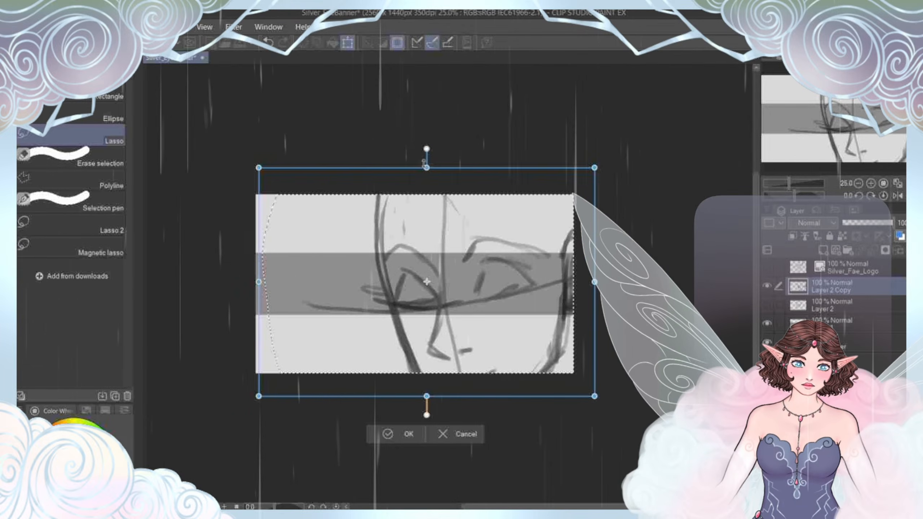
Step: Enlarge the transformed face further and reposition it so both eyes lie within the grey band
drag(423, 163, 426, 136)
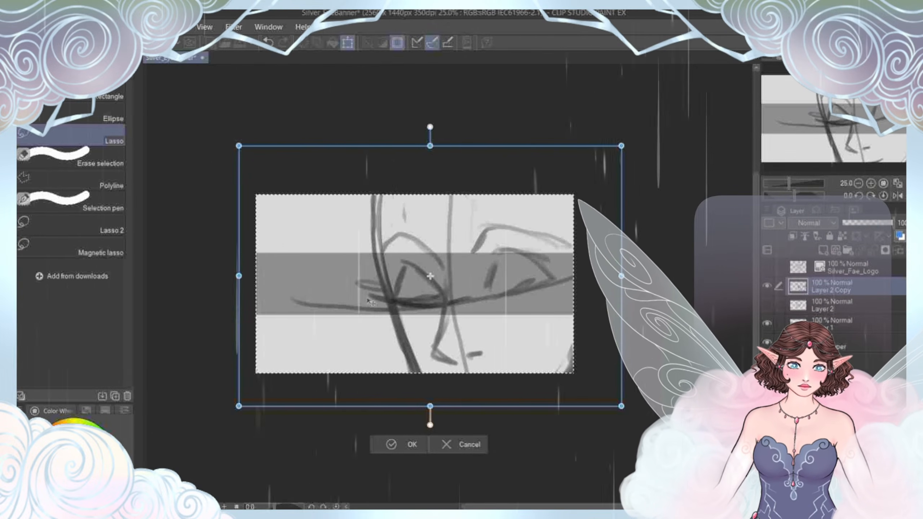
mouse_move(342, 309)
mouse_down()
mouse_move(319, 308)
mouse_move(330, 310)
mouse_up()
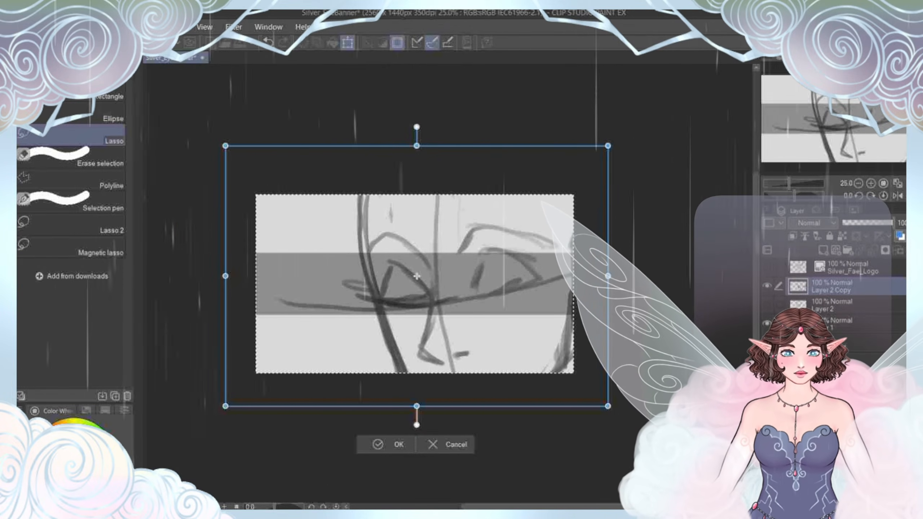
drag(418, 276, 415, 283)
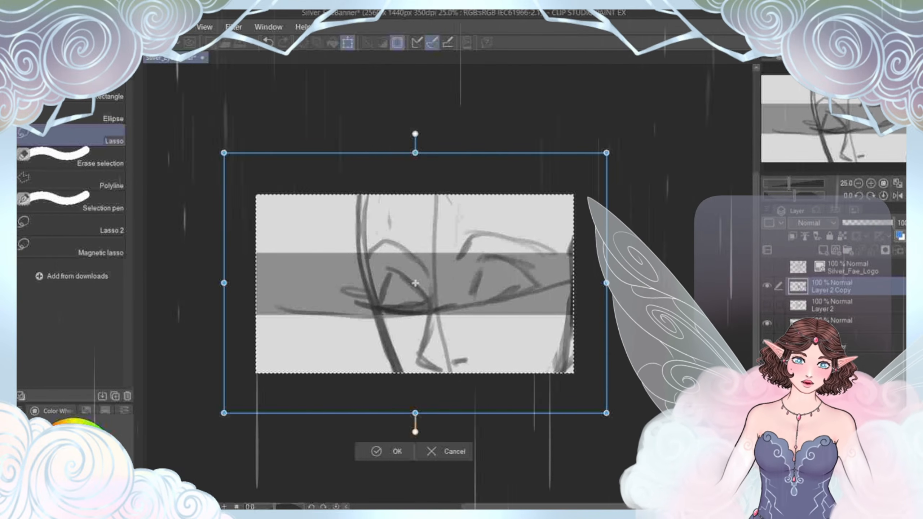
Step: Shrink the face slightly, fine-tune its position with the eyes in the grey band, then apply the transform and deselect
drag(415, 152, 416, 166)
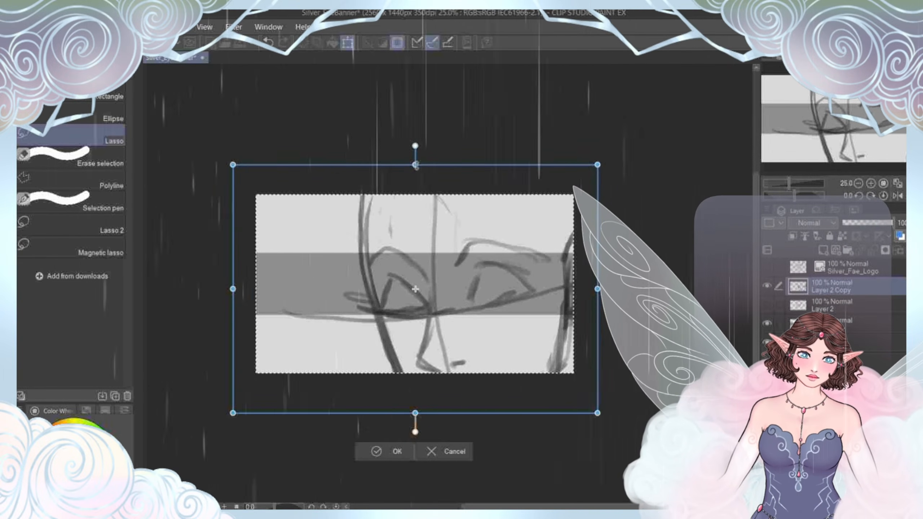
drag(353, 299, 359, 295)
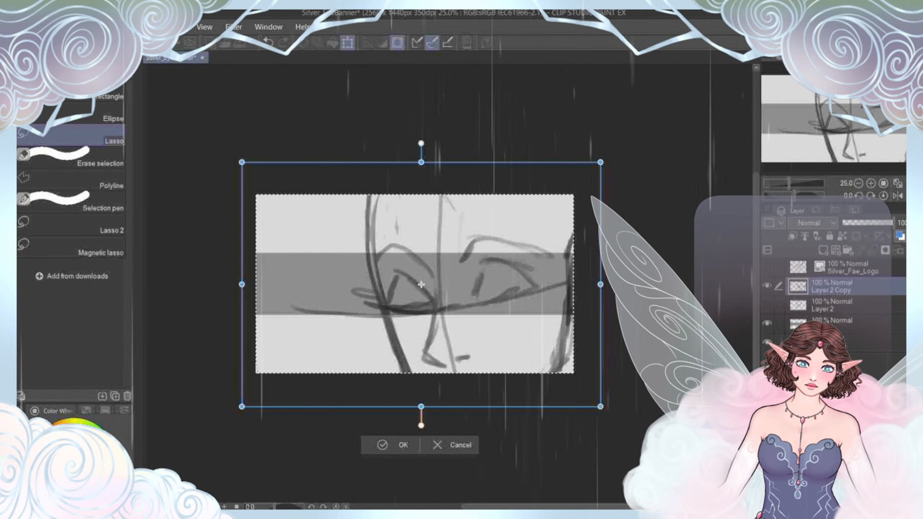
drag(421, 406, 422, 405)
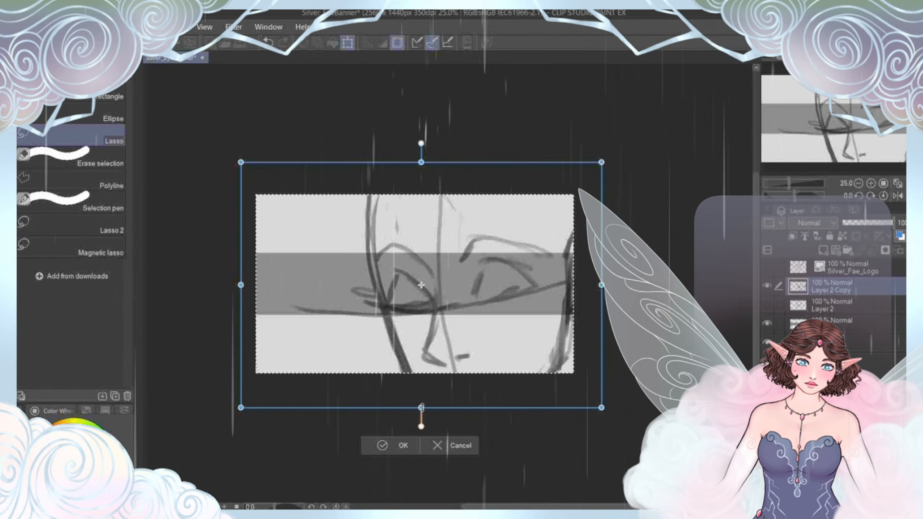
drag(421, 285, 422, 290)
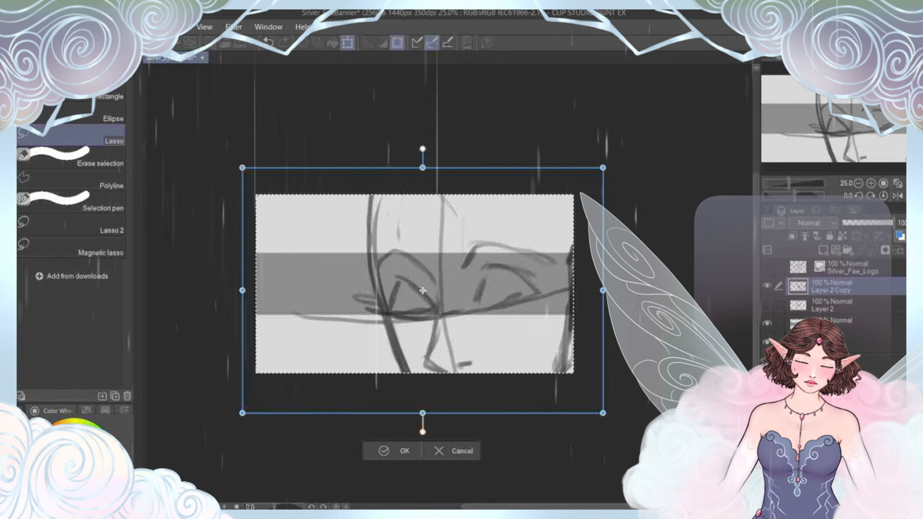
drag(422, 291, 423, 286)
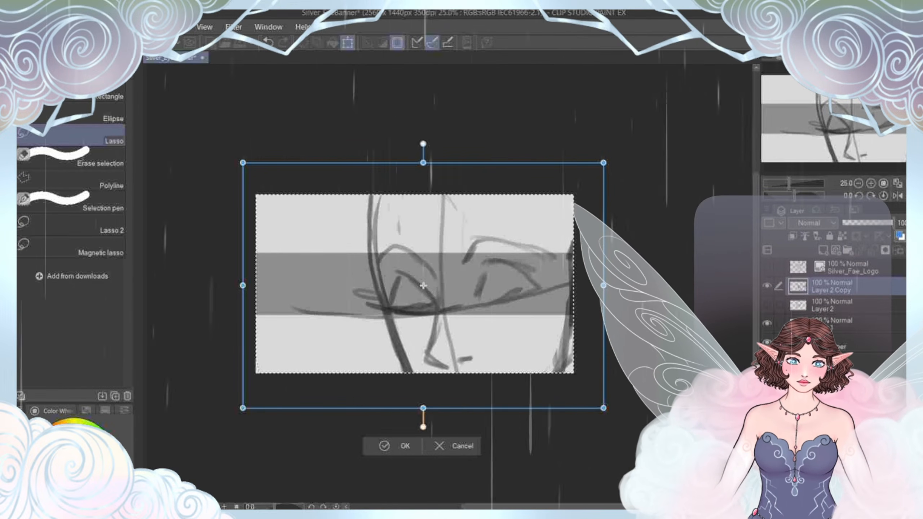
key(Return)
key(ctrl+d)
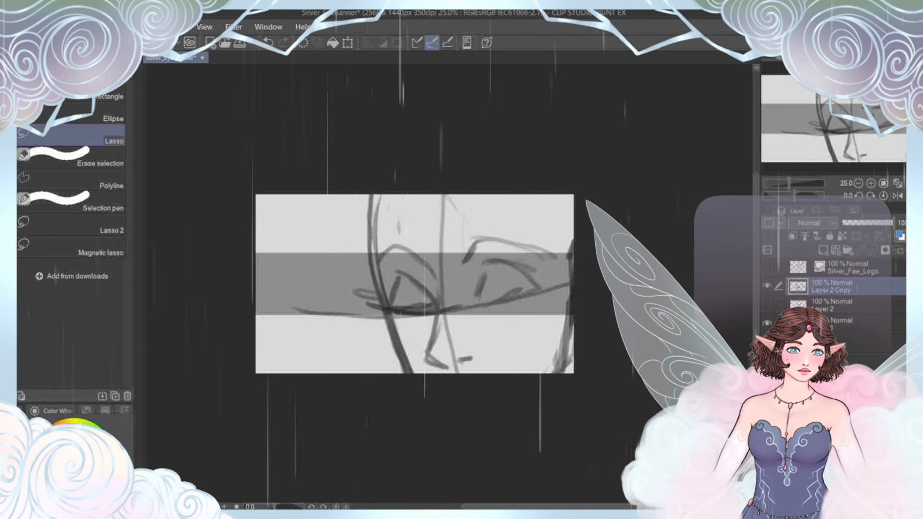
Step: Add a new layer above Layer 2 Copy for brush drawing and lower Layer 2 Copy's opacity to 29%
key(ctrl+shift+n)
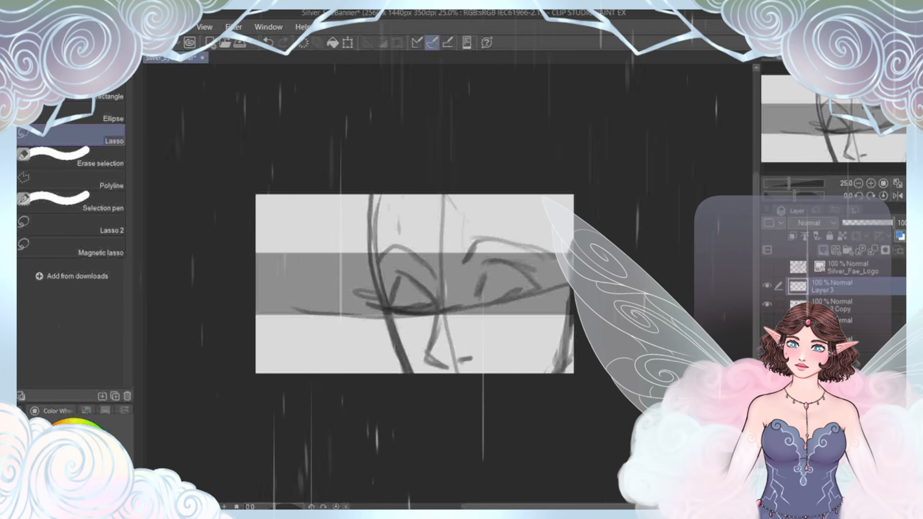
key(b)
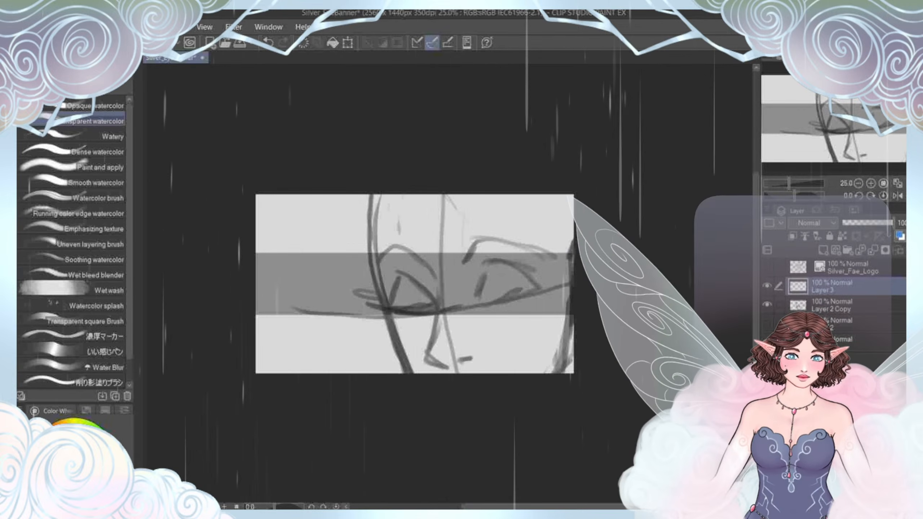
scroll(368, 300, up, 2)
scroll(291, 400, down, 3)
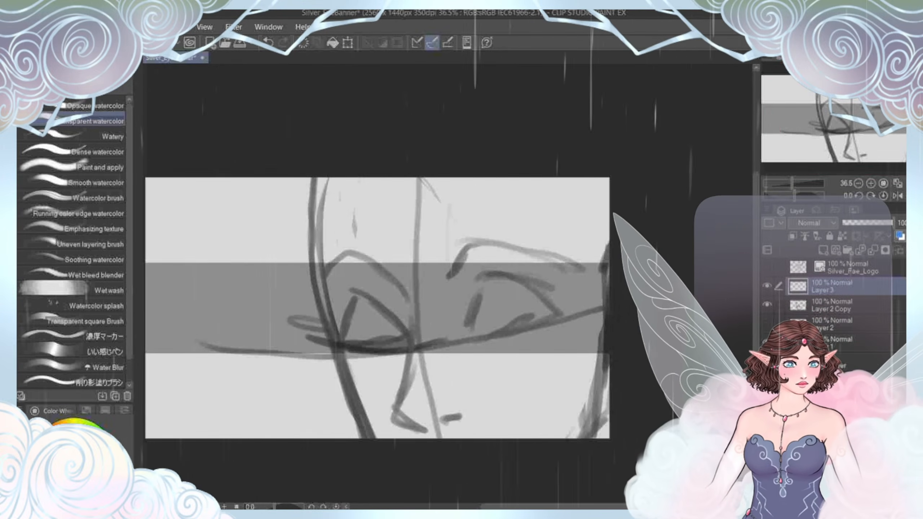
click(832, 305)
drag(892, 222, 857, 222)
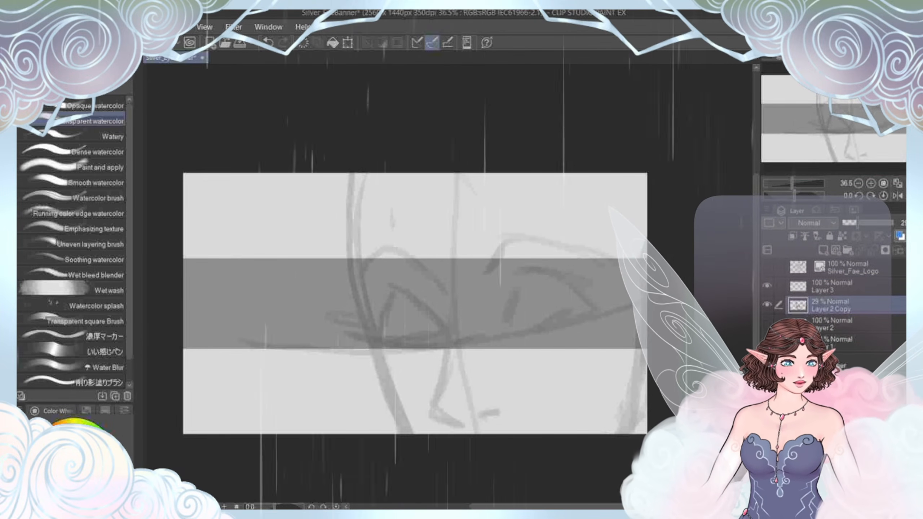
click(832, 286)
scroll(432, 312, up, 1)
scroll(432, 312, down, 1)
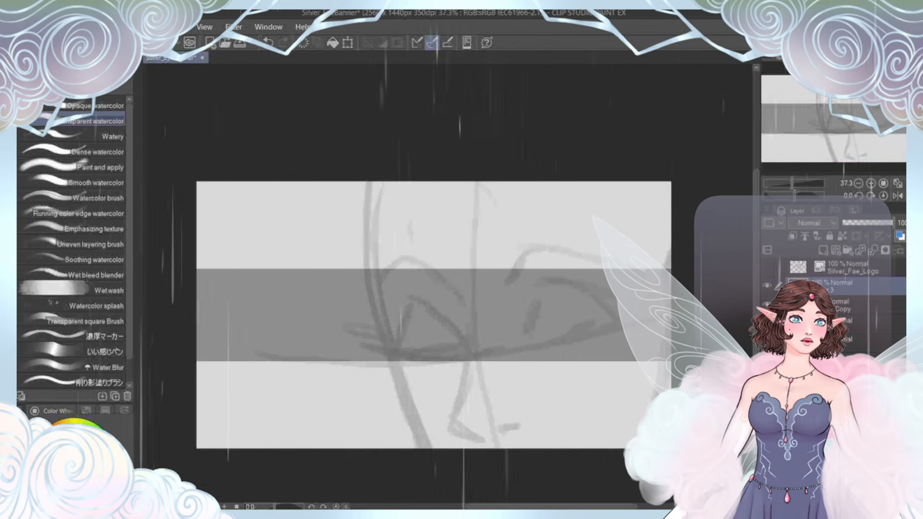
drag(432, 313, 437, 301)
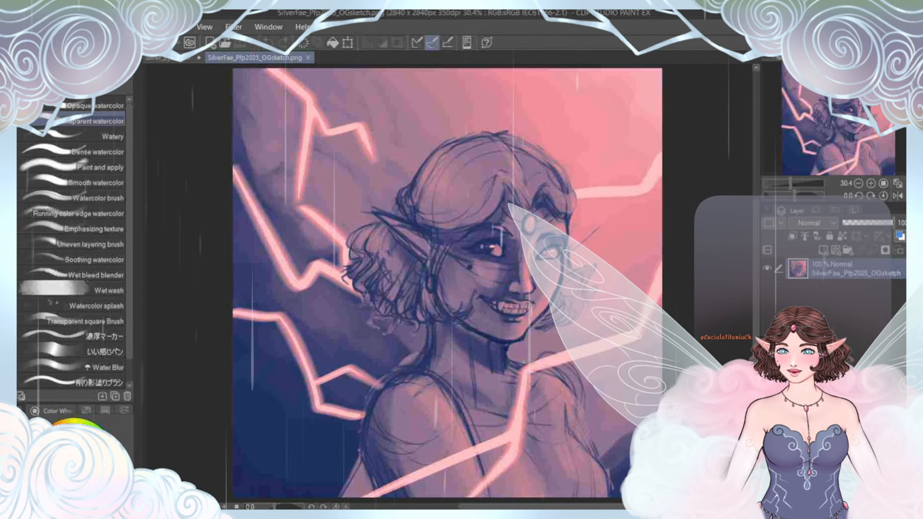
Step: Copy a full-width rectangular area around the head from the original sketch, close that file, and paste it above Layer 3 in the banner
key(m)
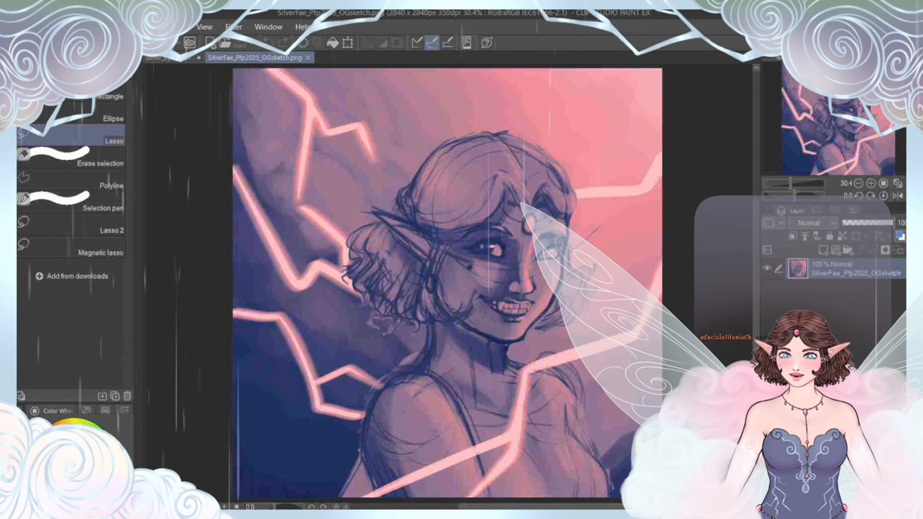
click(109, 93)
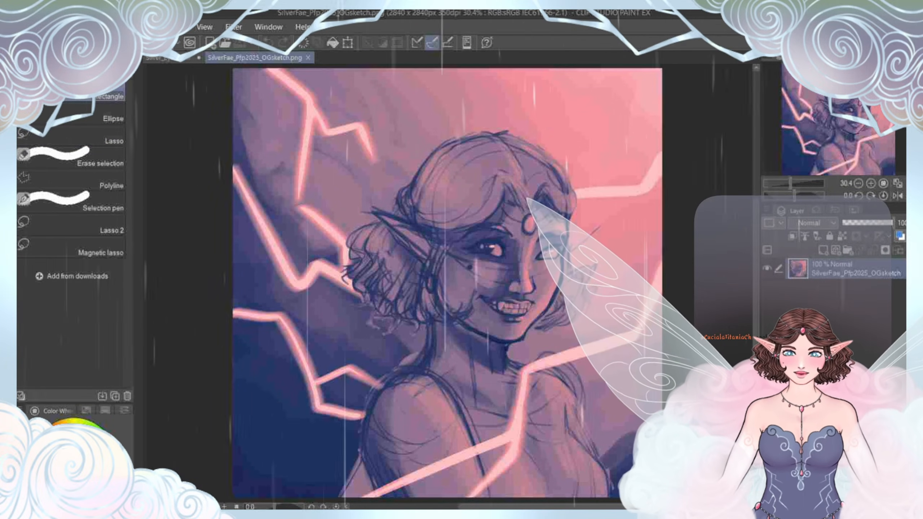
drag(255, 135, 544, 291)
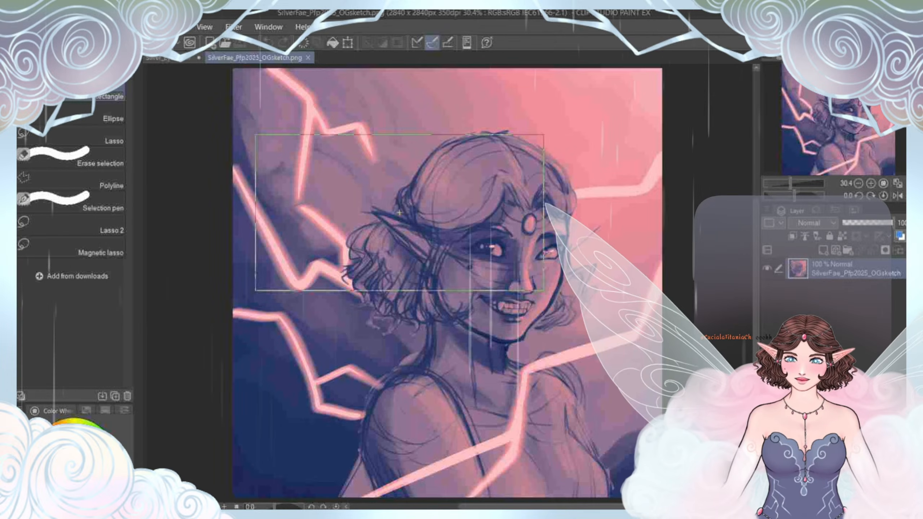
click(562, 221)
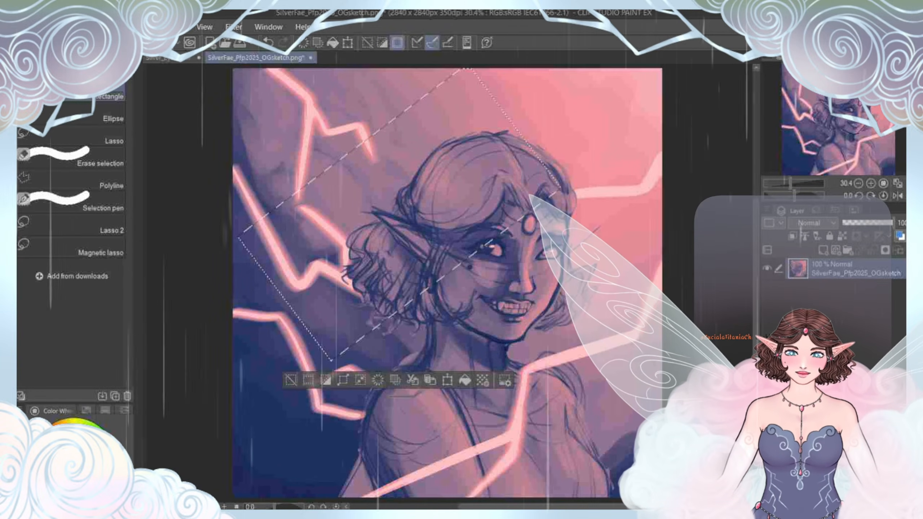
key(ctrl+z)
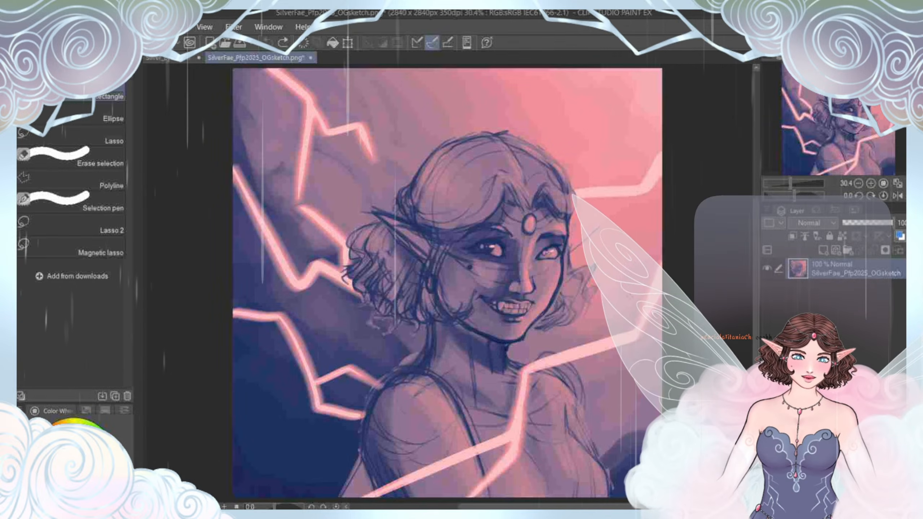
drag(237, 137, 661, 341)
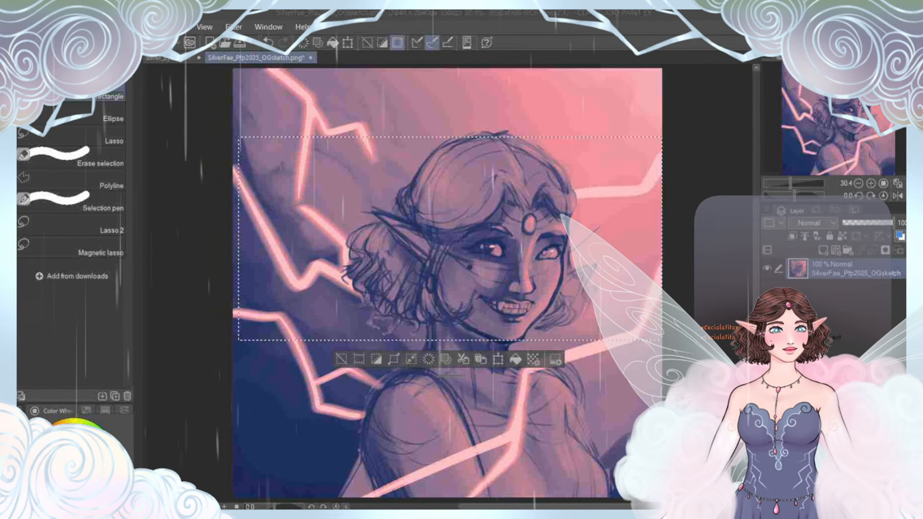
key(ctrl+w)
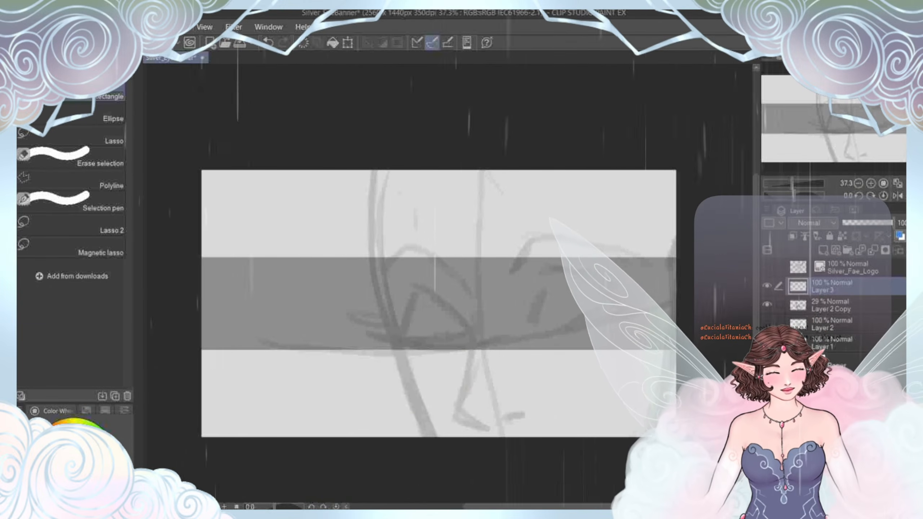
key(ctrl+v)
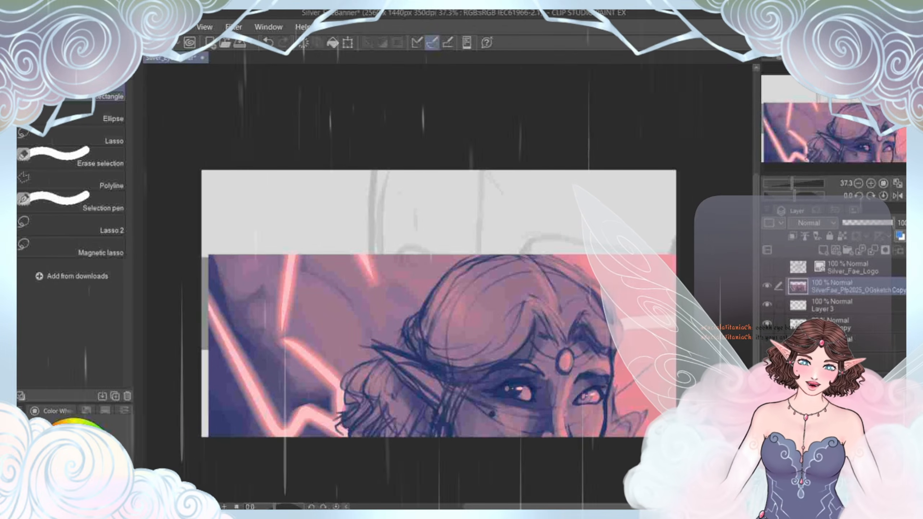
Step: Move the pasted sketch layer up and slightly left so it covers most of the banner canvas with the whole face visible
key(k)
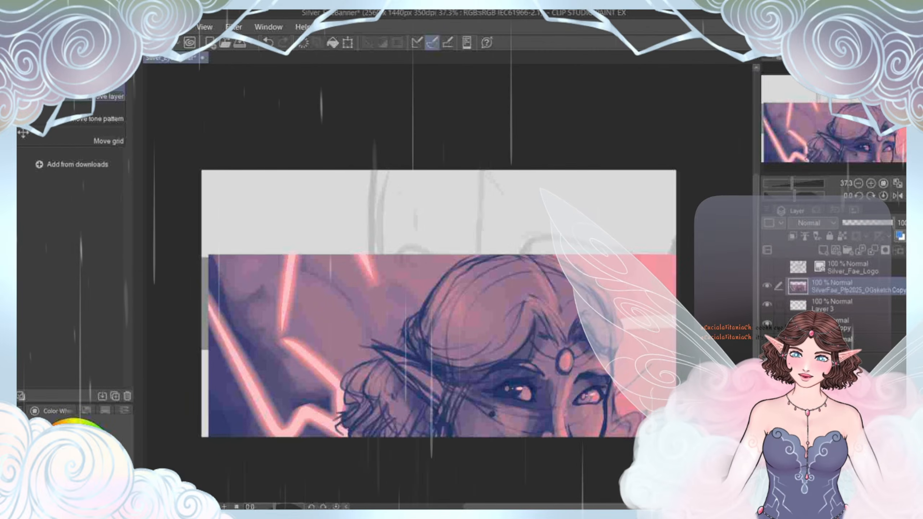
drag(391, 386, 391, 318)
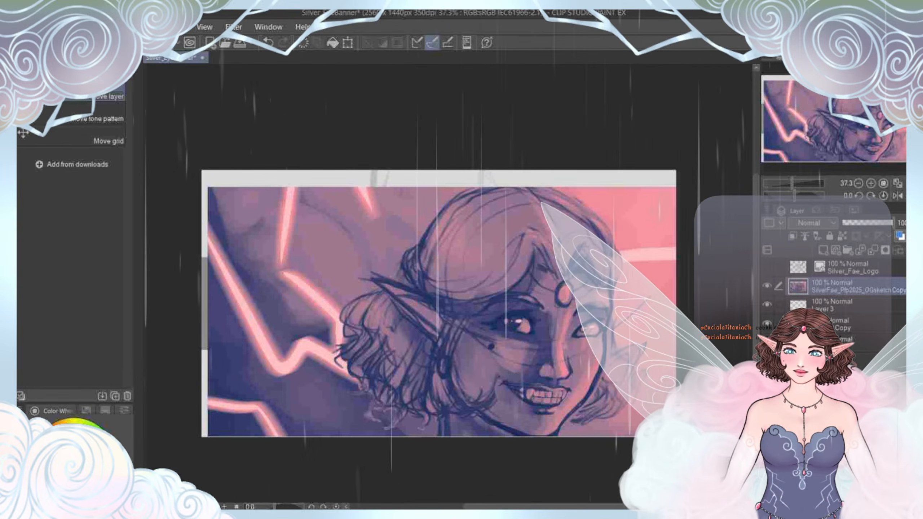
drag(448, 363, 438, 358)
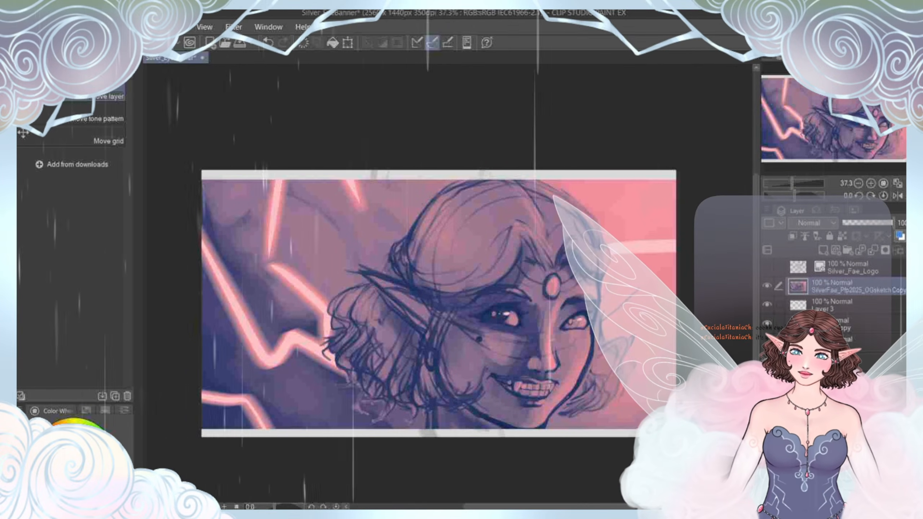
key(m)
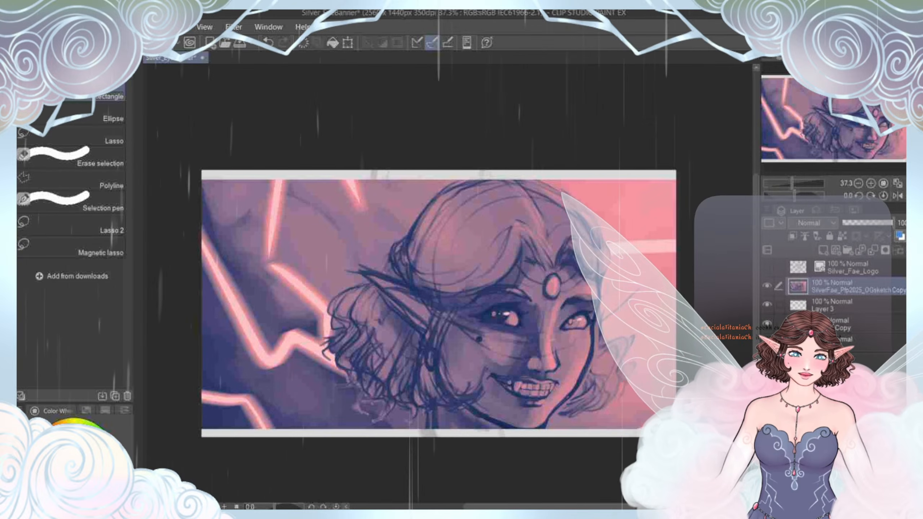
drag(525, 153, 239, 390)
click(227, 364)
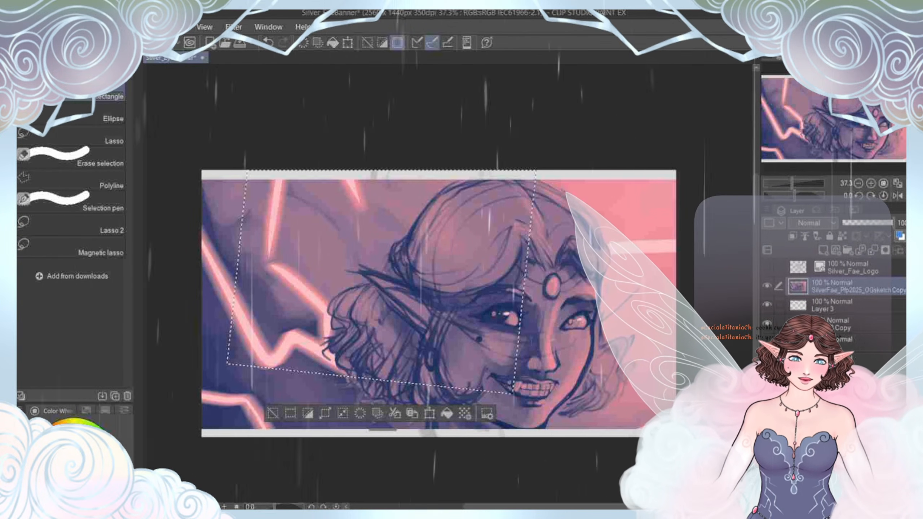
key(ctrl+d)
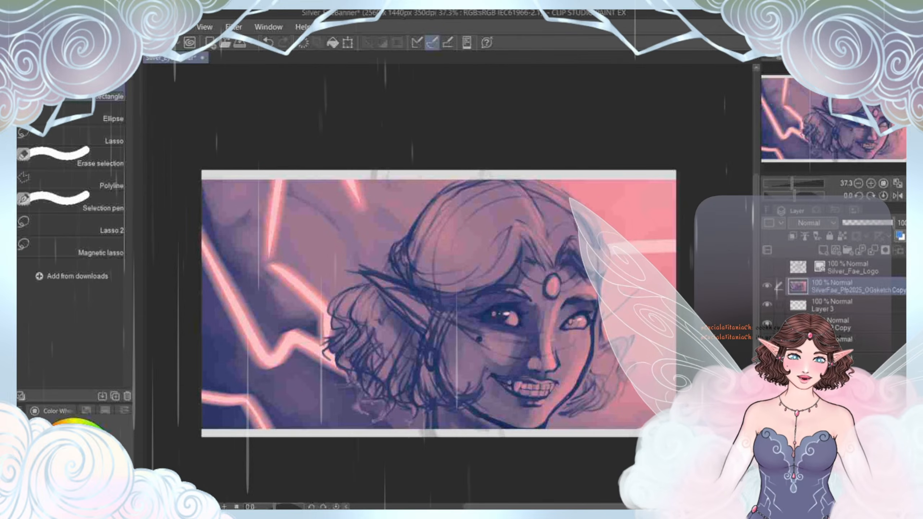
mouse_move(439, 303)
mouse_down()
mouse_move(422, 273)
mouse_move(432, 290)
mouse_up()
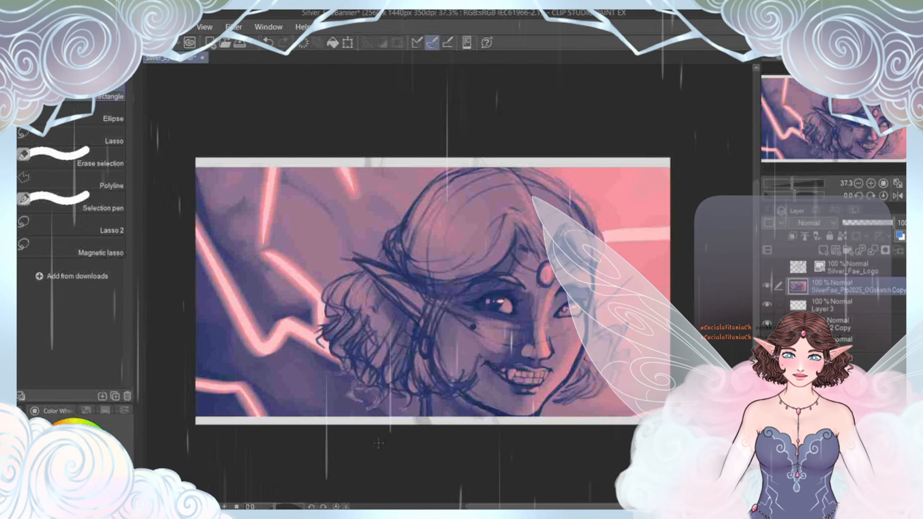
drag(169, 143, 687, 169)
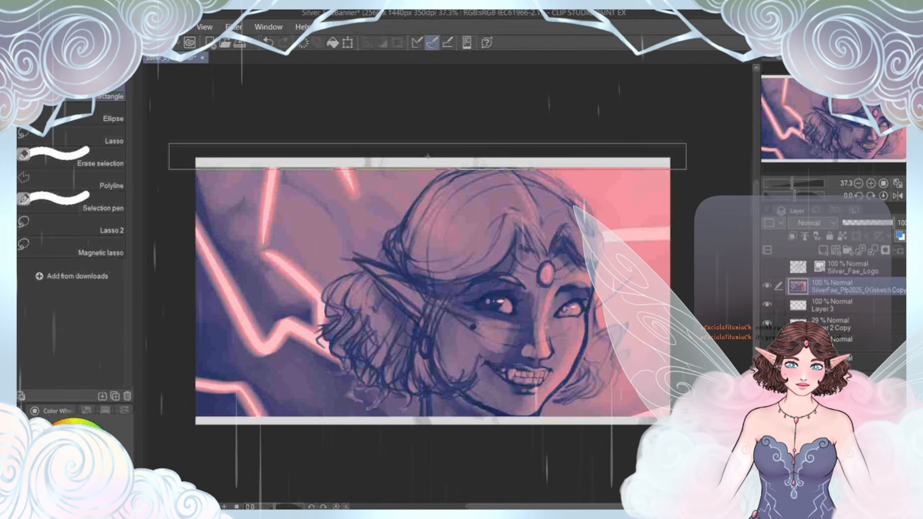
click(509, 104)
click(267, 42)
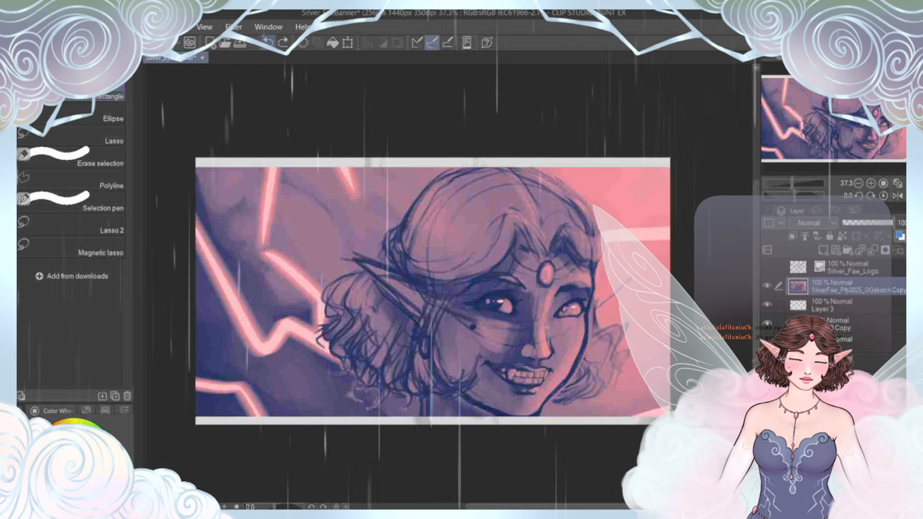
Step: Select the whole banner, transform the pasted sketch so it is mirrored horizontally and tilted slightly counter-clockwise, apply it and deselect
drag(184, 148, 693, 426)
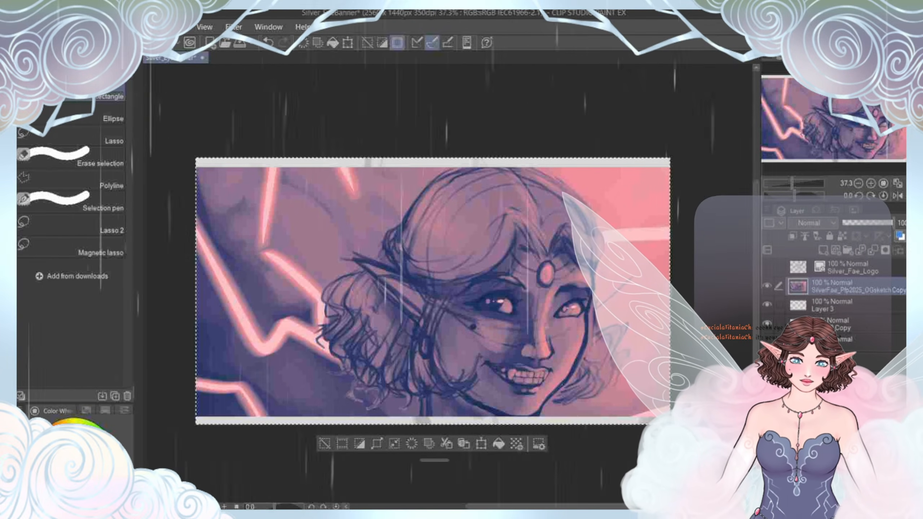
key(ctrl+t)
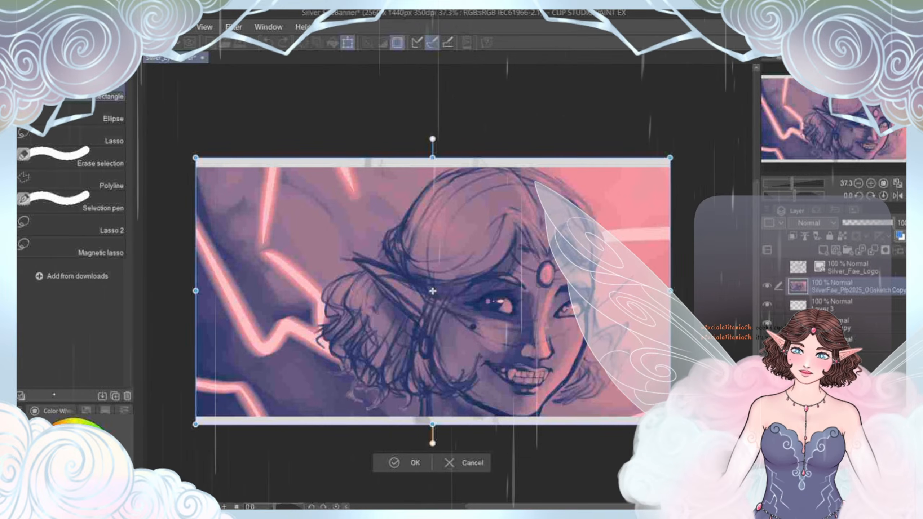
click(85, 410)
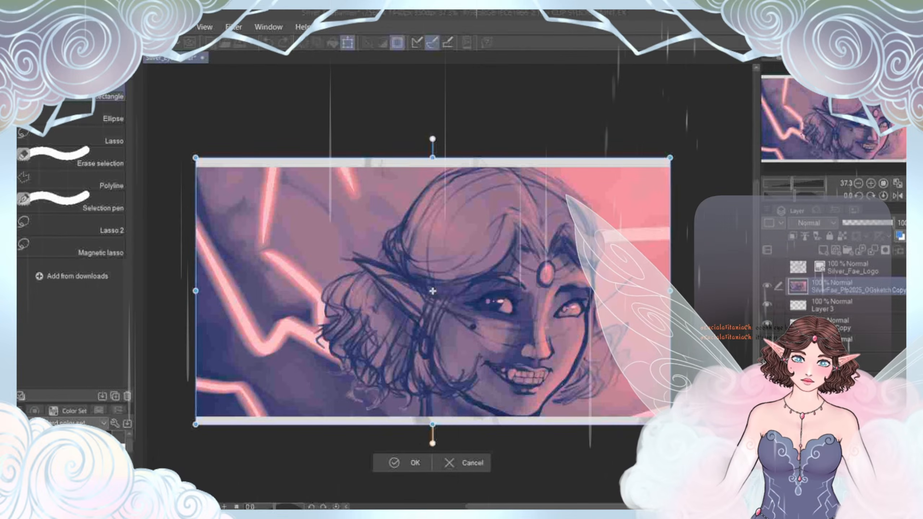
key(Return)
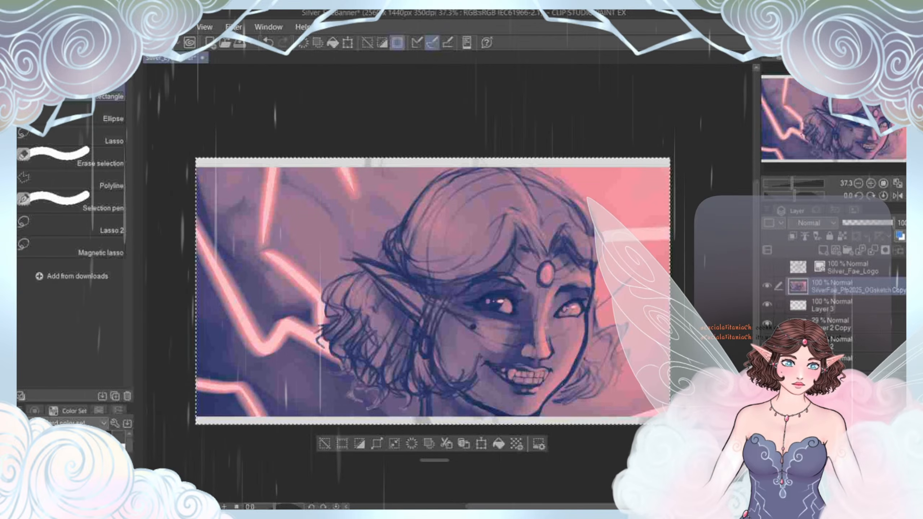
key(ctrl+t)
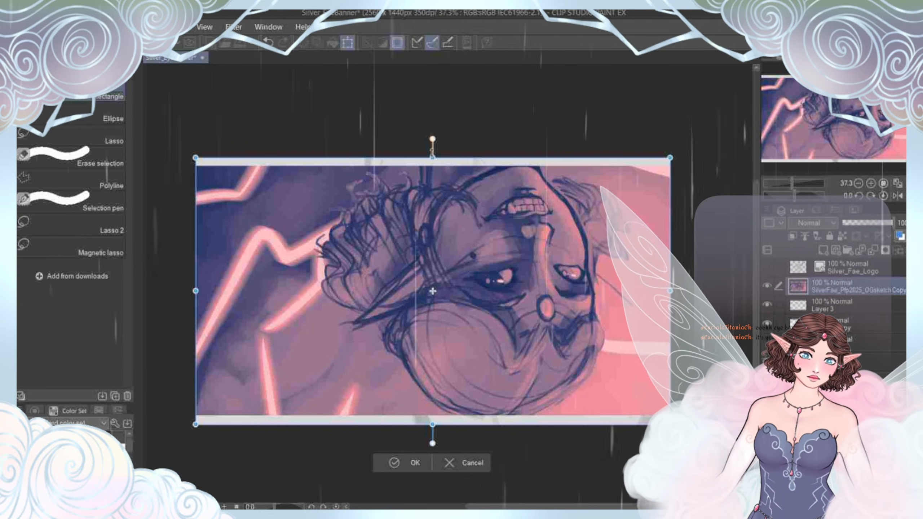
drag(523, 159, 439, 424)
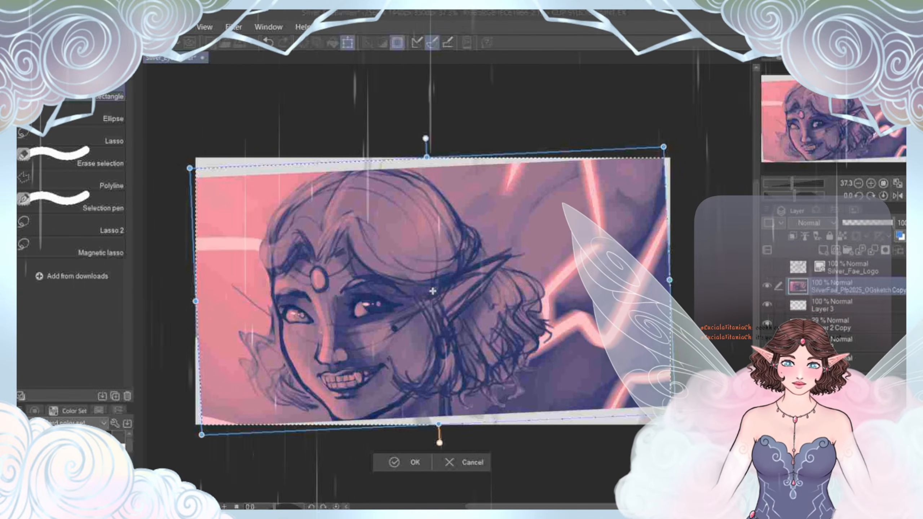
key(Return)
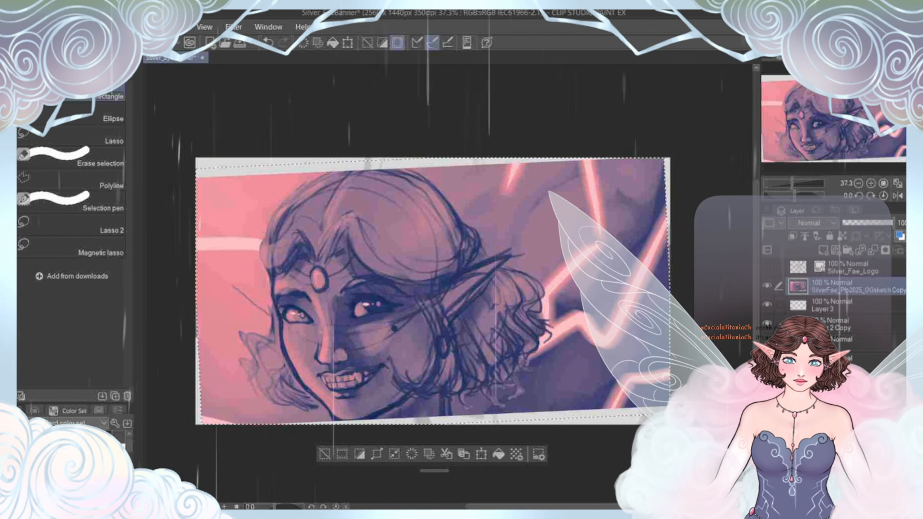
key(ctrl+d)
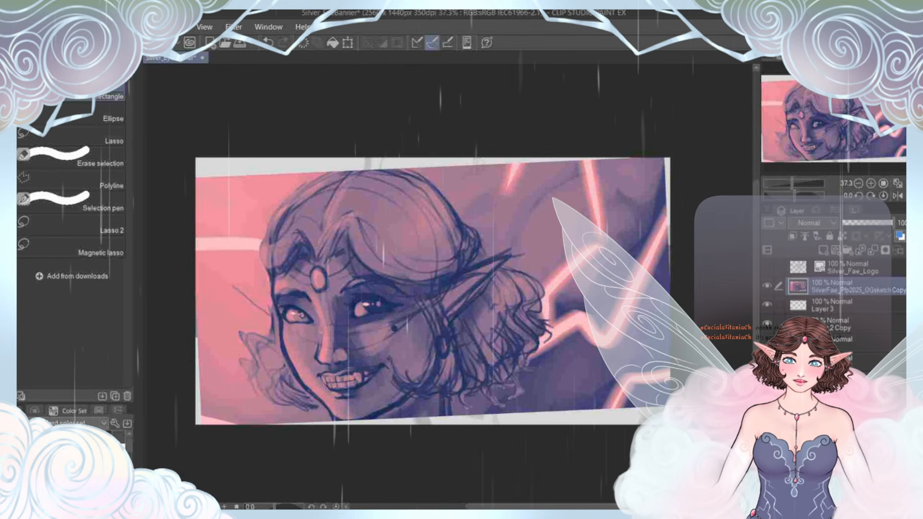
Step: Shift the mirrored sketch toward the right side of the banner, lower its layer opacity to 31% and hide Layer 2 Copy
key(k)
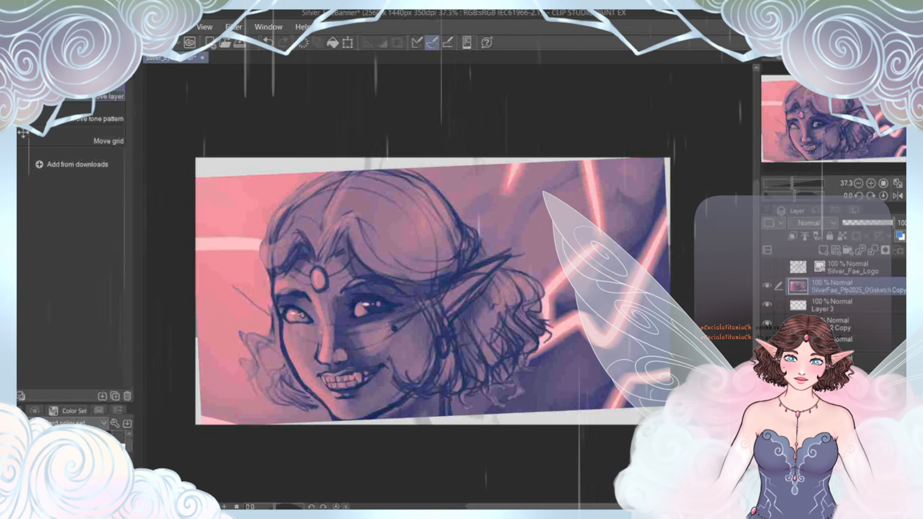
drag(377, 341, 493, 344)
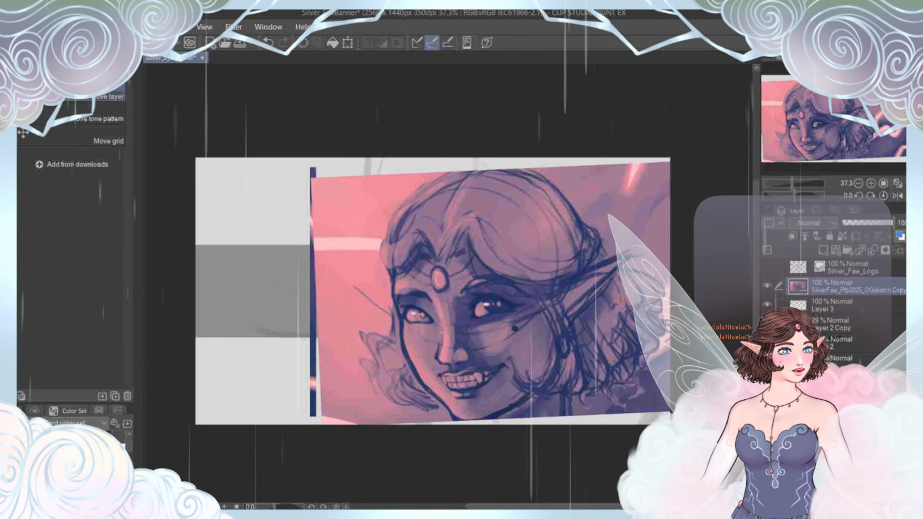
drag(891, 222, 858, 222)
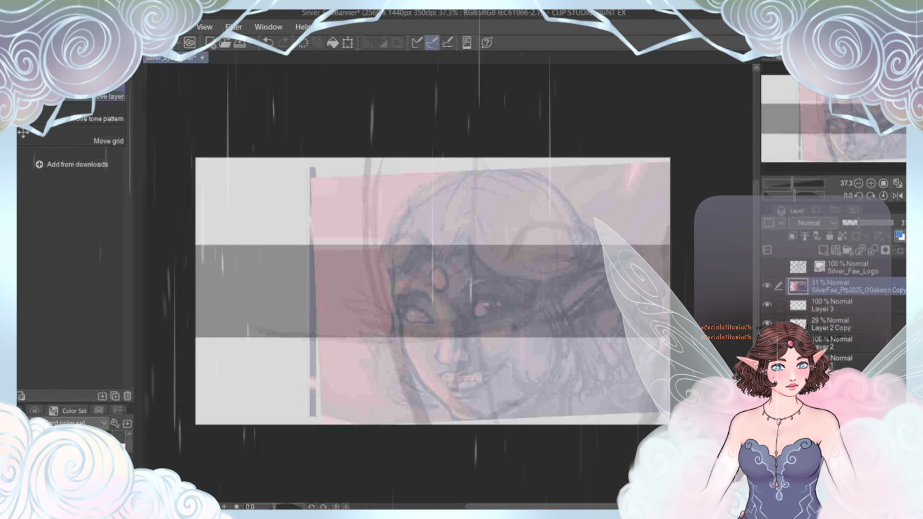
click(767, 323)
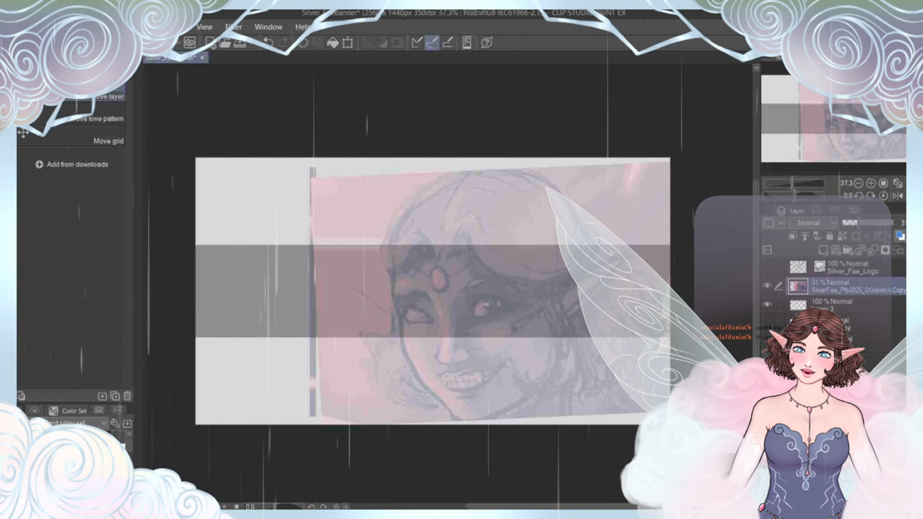
Step: Lasso-select the whole face sketch on the banner, leaving out most of the blank area beside it
click(108, 58)
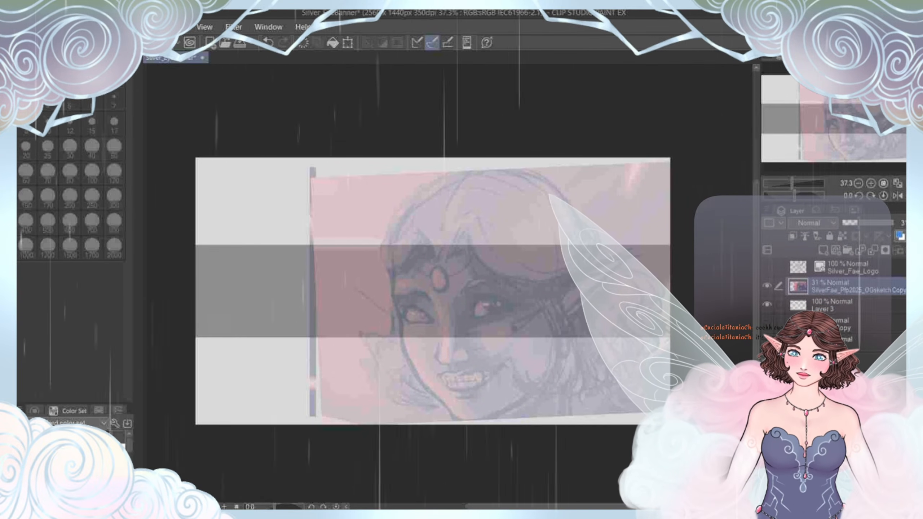
key(m)
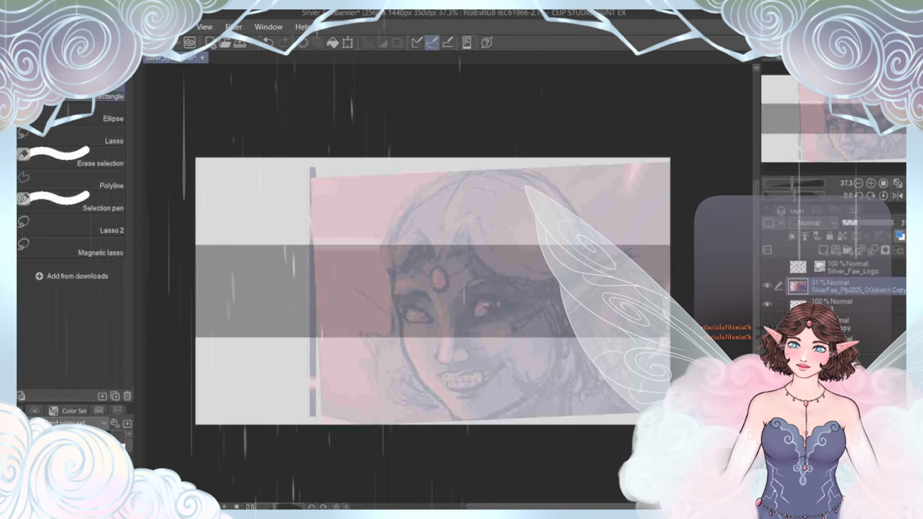
click(71, 136)
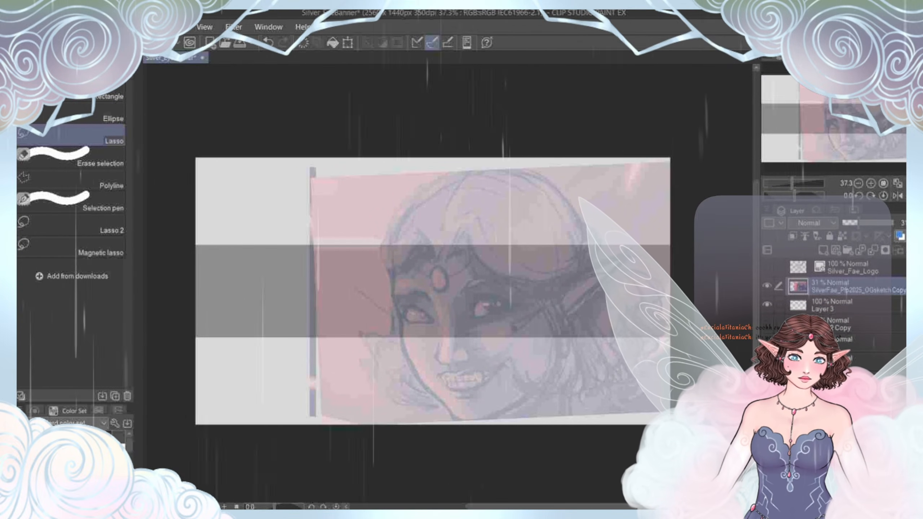
drag(289, 164, 298, 159)
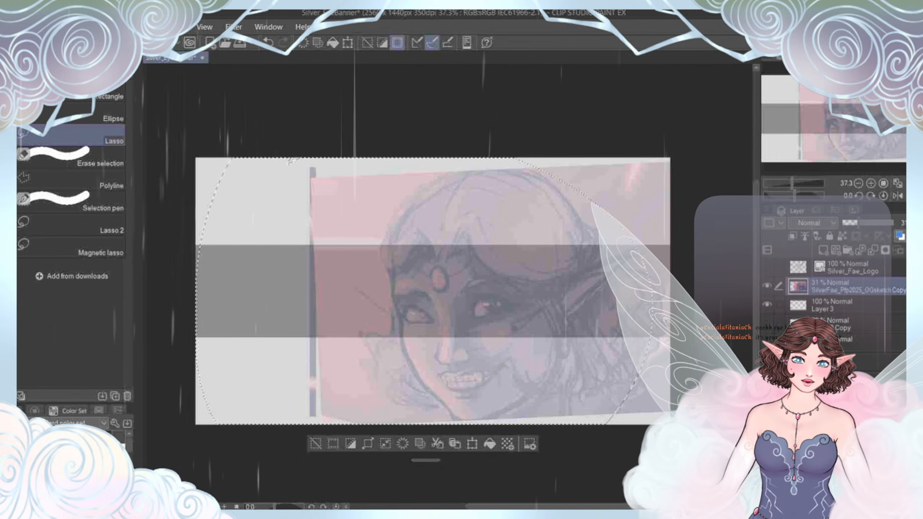
key(ctrl+d)
drag(363, 133, 475, 466)
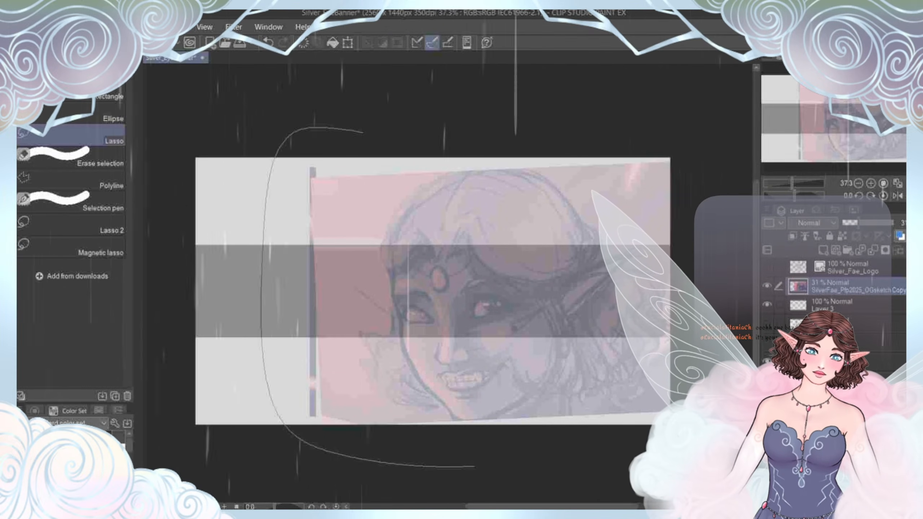
drag(363, 132, 334, 125)
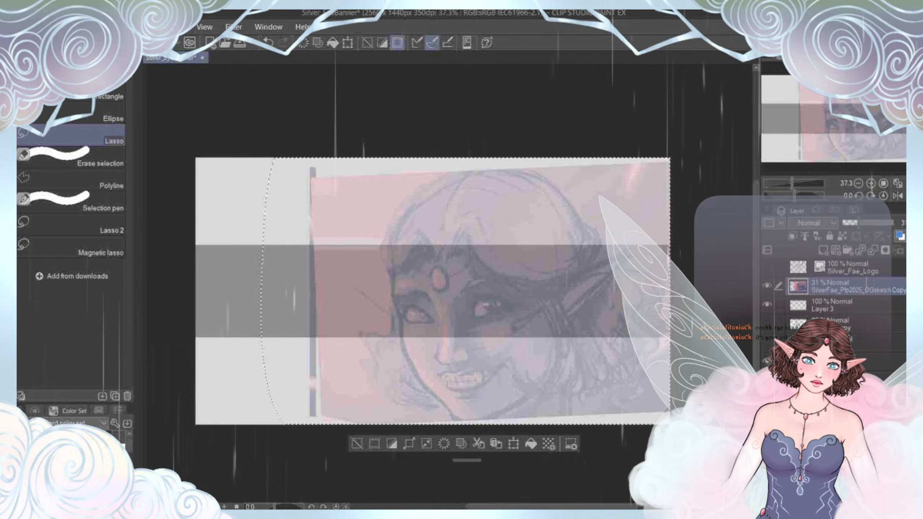
Step: Transform the selected sketch, enlarging it well beyond the canvas and repositioning it so the face fills most of the banner
key(ctrl+t)
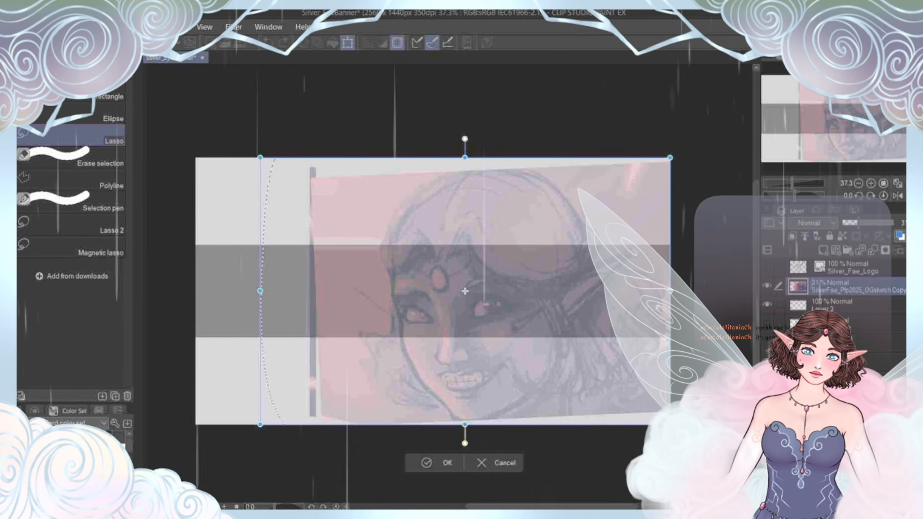
mouse_move(260, 158)
mouse_down()
mouse_move(183, 122)
mouse_move(156, 89)
mouse_up()
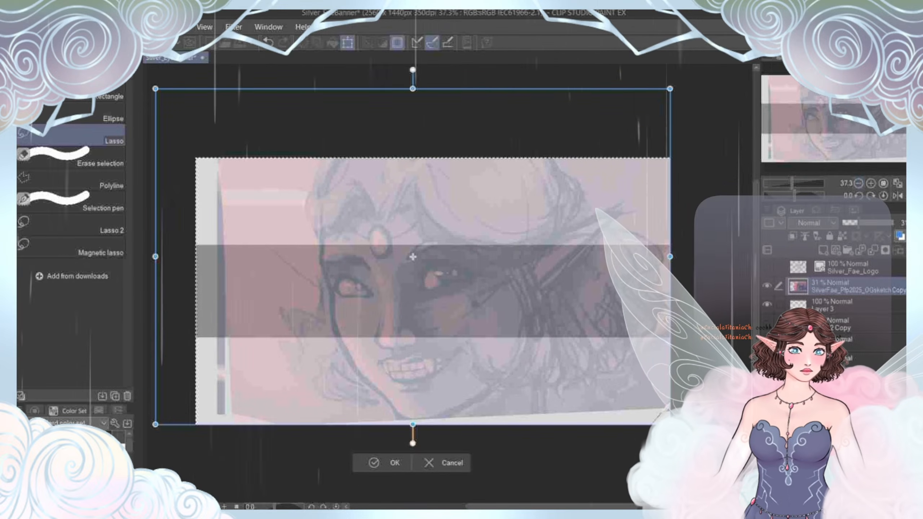
key(ctrl+minus)
key(ctrl+minus)
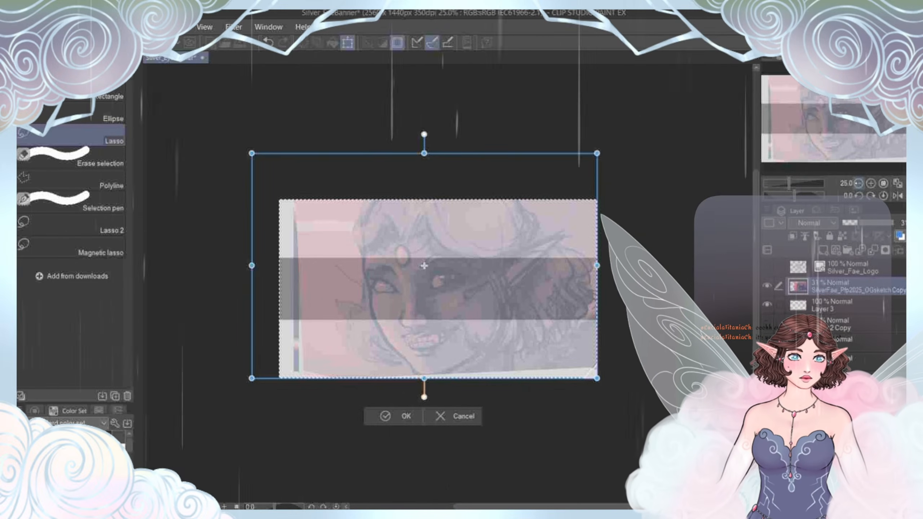
key(ctrl+minus)
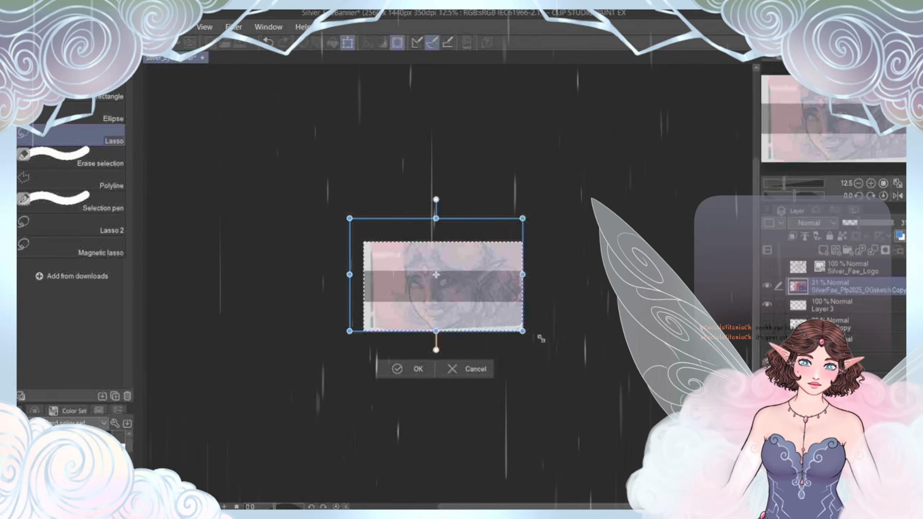
drag(523, 331, 556, 352)
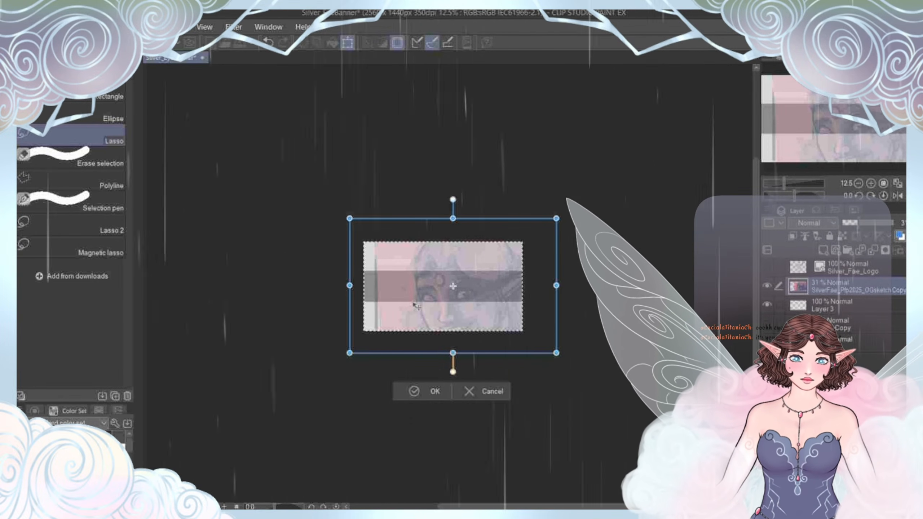
mouse_move(411, 311)
mouse_down()
mouse_move(413, 299)
mouse_move(423, 304)
mouse_up()
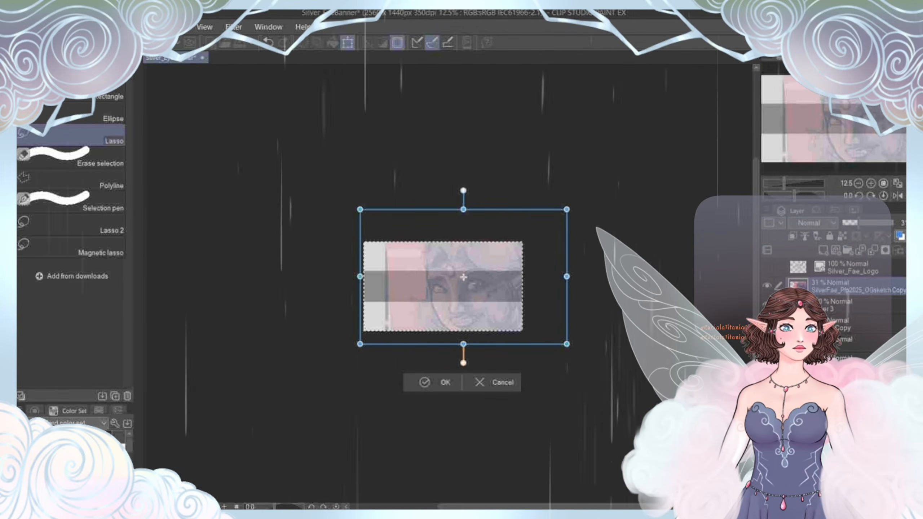
drag(359, 210, 336, 194)
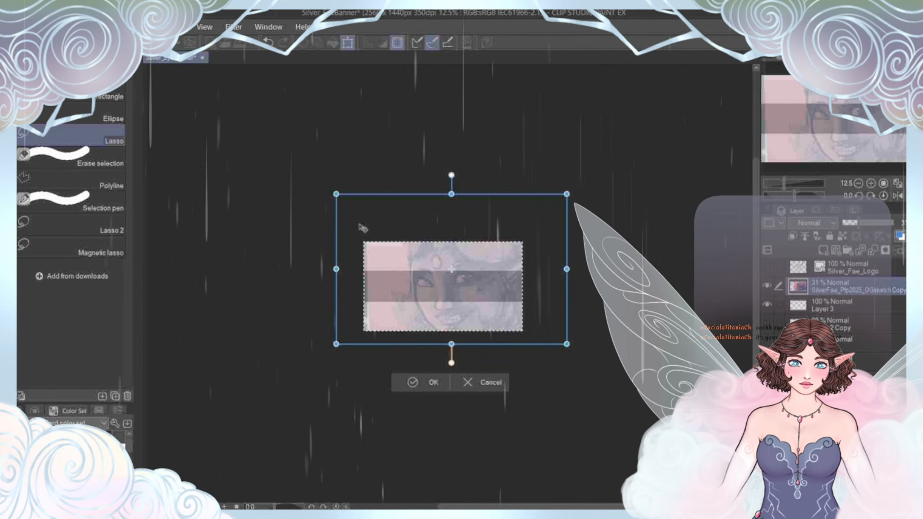
Step: Enlarge and reposition the sketch further until the banner shows only a close-up with both eyes along the grey band
drag(389, 290, 399, 301)
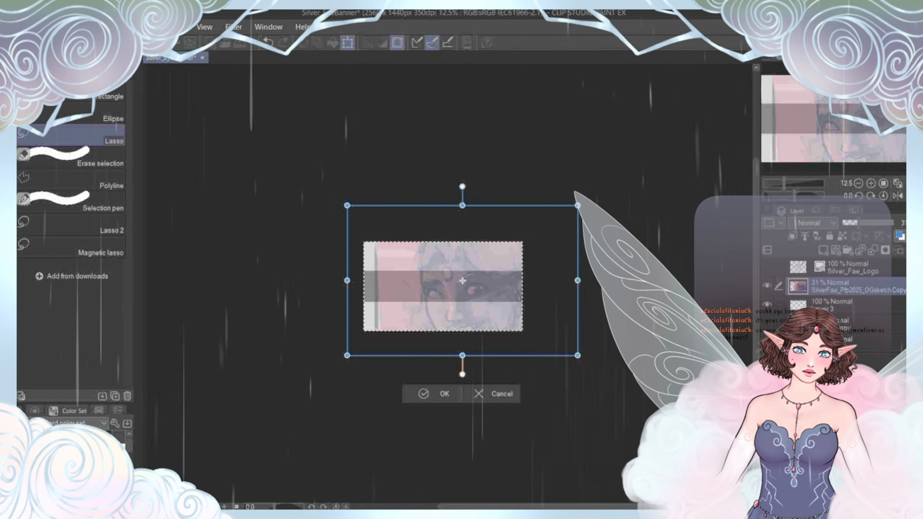
drag(463, 355, 462, 372)
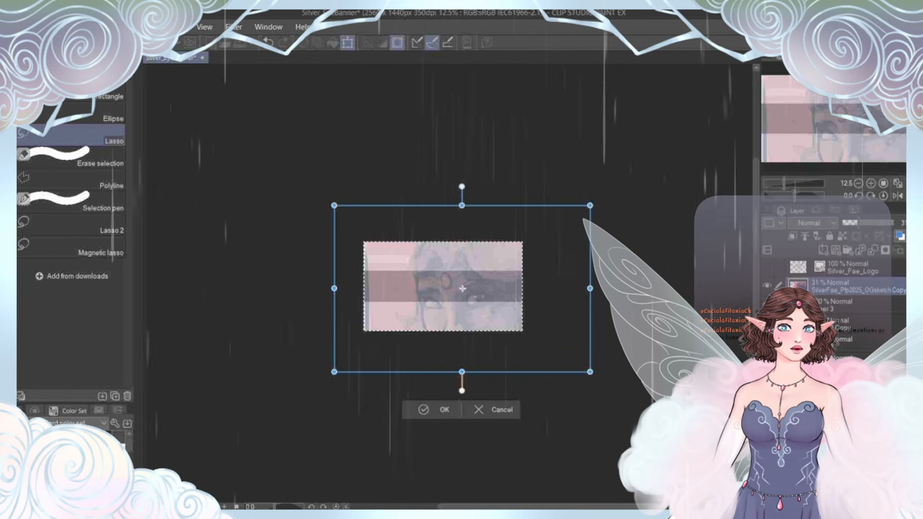
drag(405, 314, 406, 301)
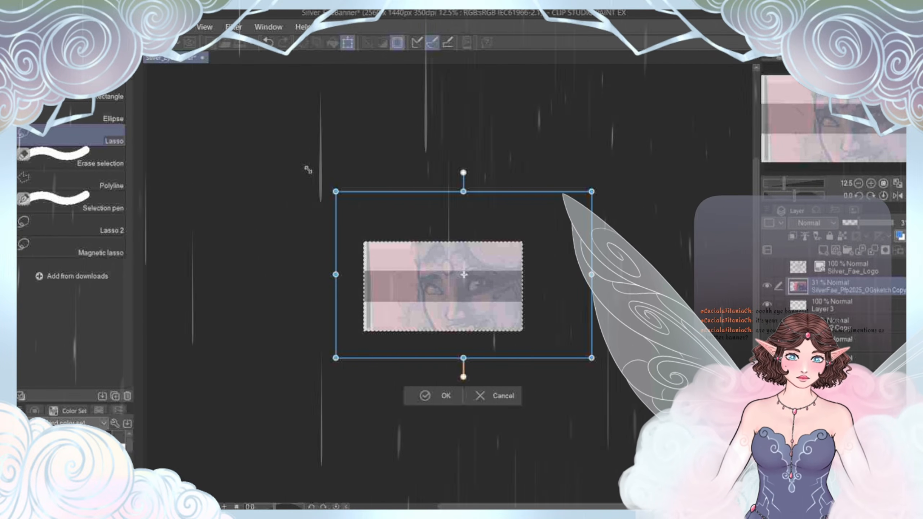
drag(308, 169, 290, 160)
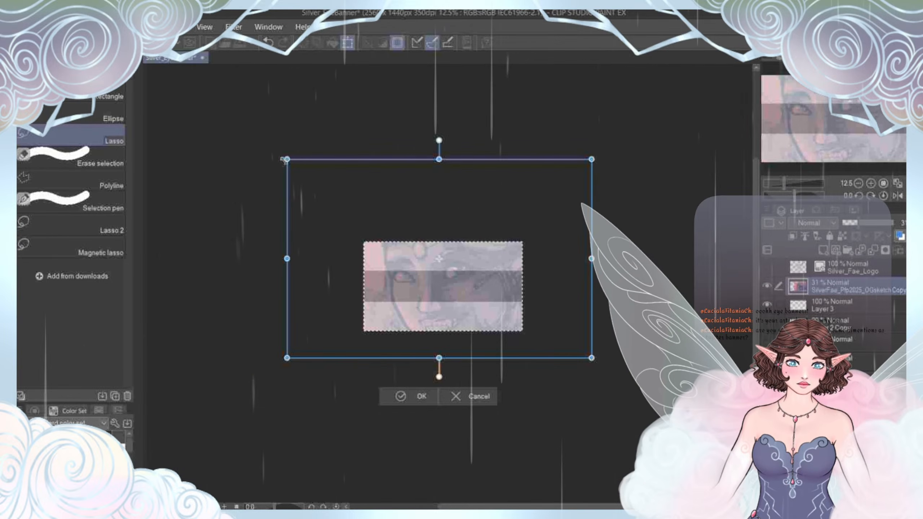
drag(383, 304, 392, 312)
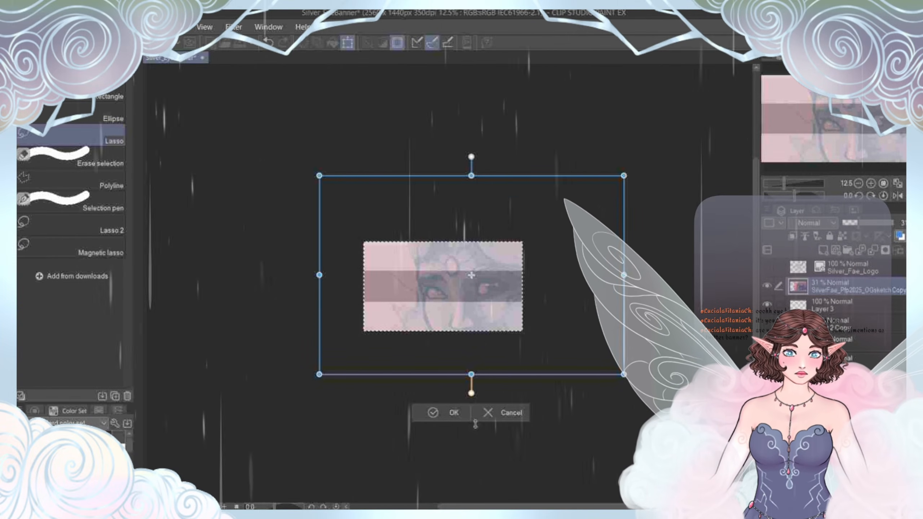
drag(471, 374, 471, 428)
drag(381, 366, 360, 324)
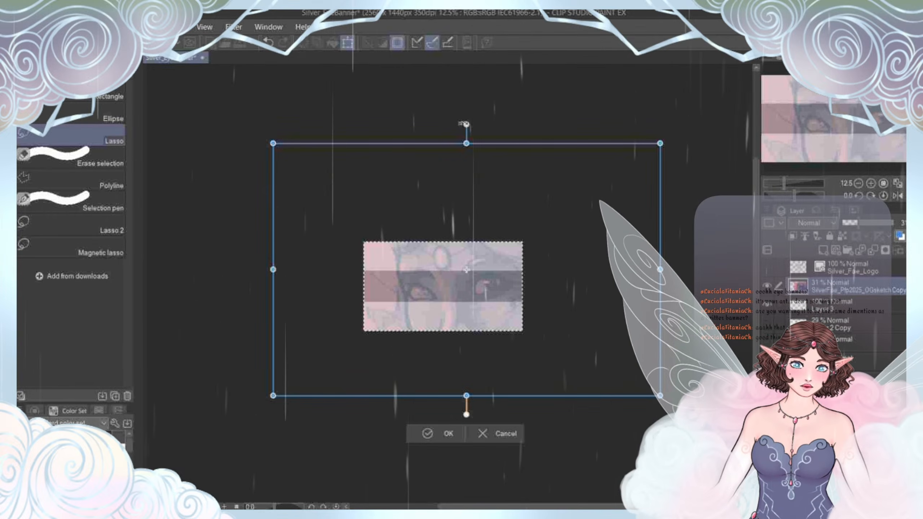
Step: Rotate the sketch slightly clockwise, shrink it a little, nudge it left to fit the eyes in the band, apply the transform and deselect
drag(466, 123, 475, 122)
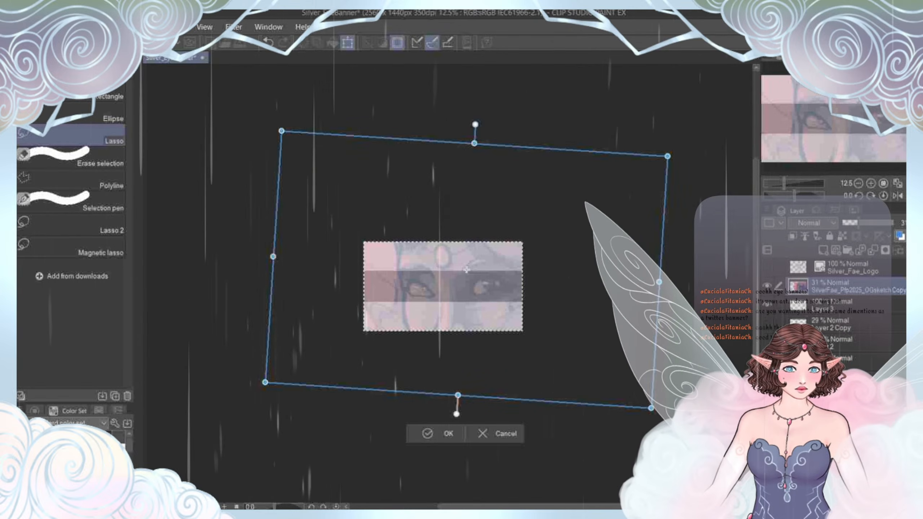
drag(467, 270, 466, 272)
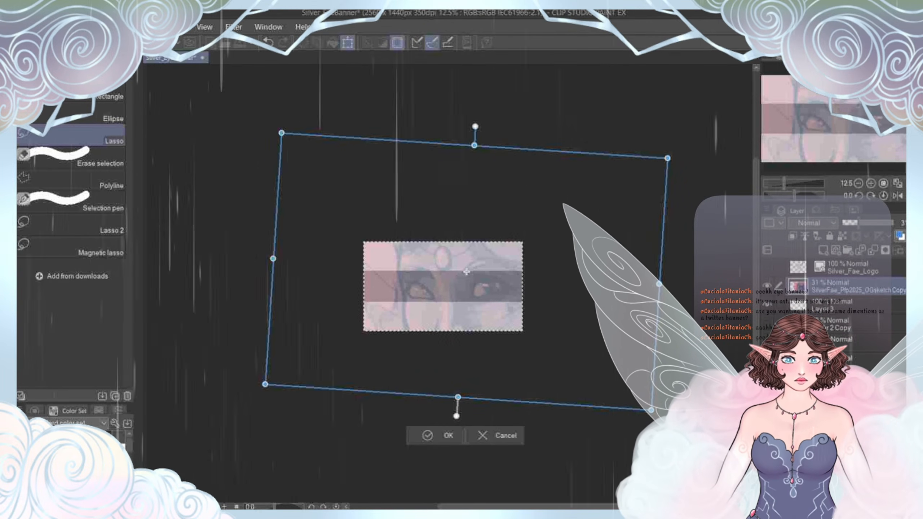
drag(467, 271, 467, 270)
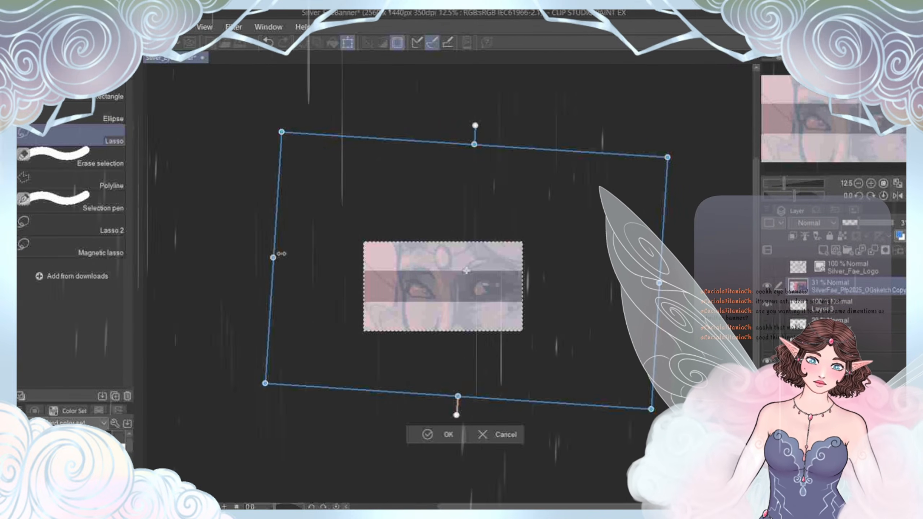
drag(273, 257, 282, 257)
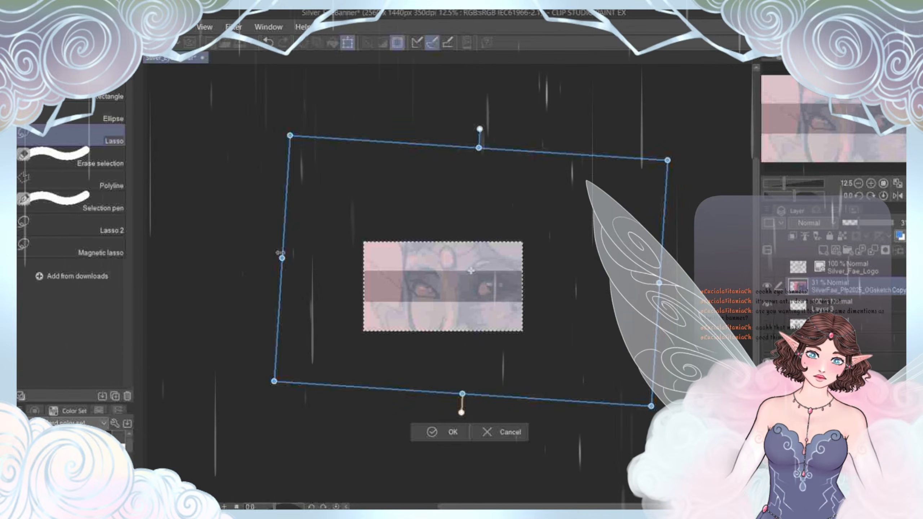
key(Left)
key(Left)
key(Left)
key(Left)
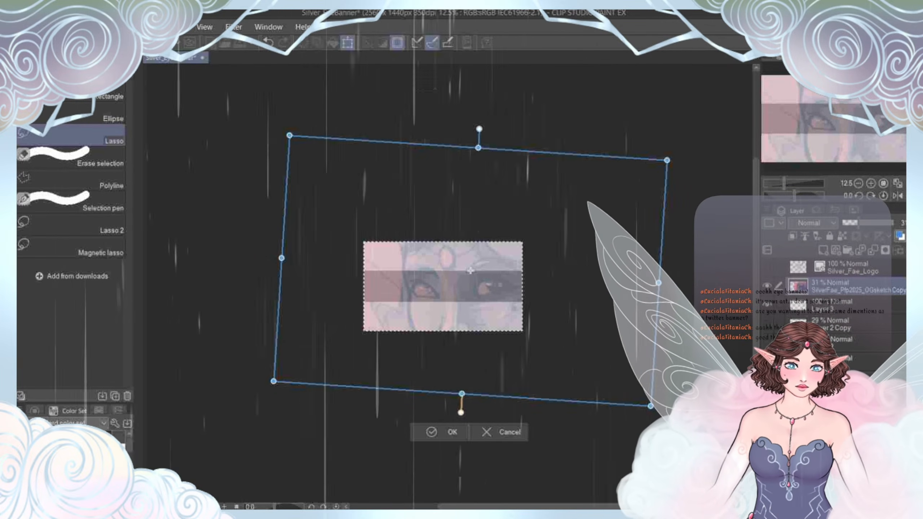
key(Left)
key(Left)
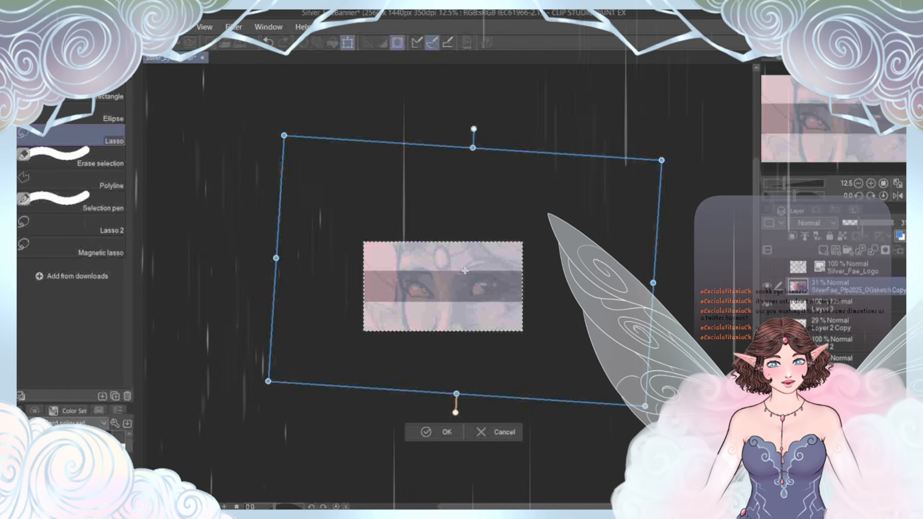
key(Return)
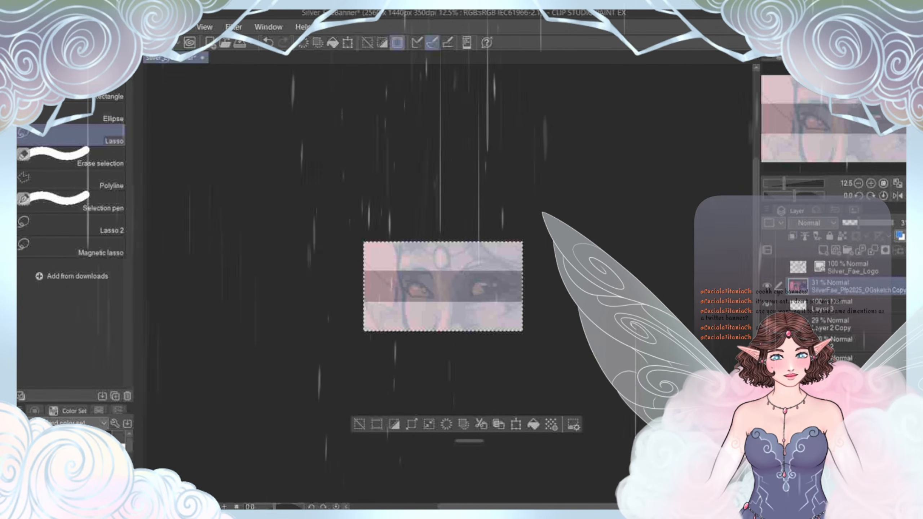
key(ctrl+d)
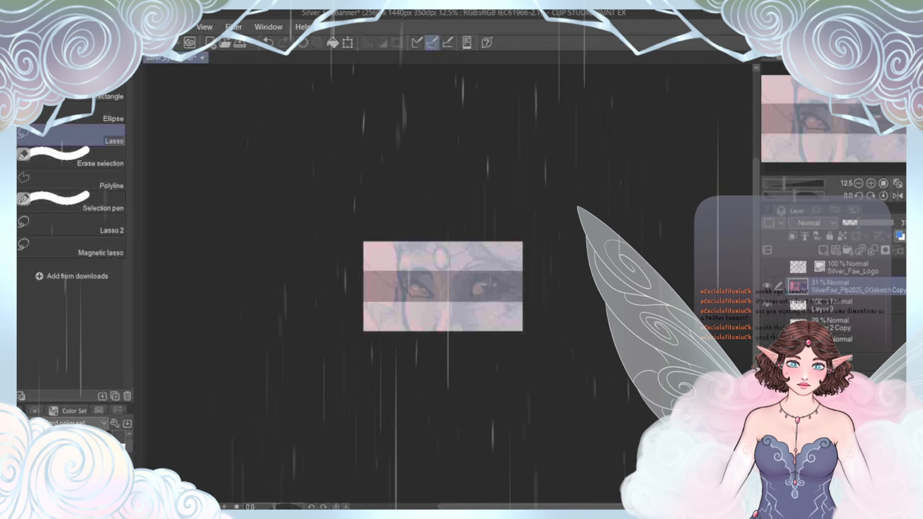
Step: Raise the sketch layer's opacity to 100% and move the layer below Layer 2
scroll(415, 280, up, 6)
drag(415, 280, 387, 283)
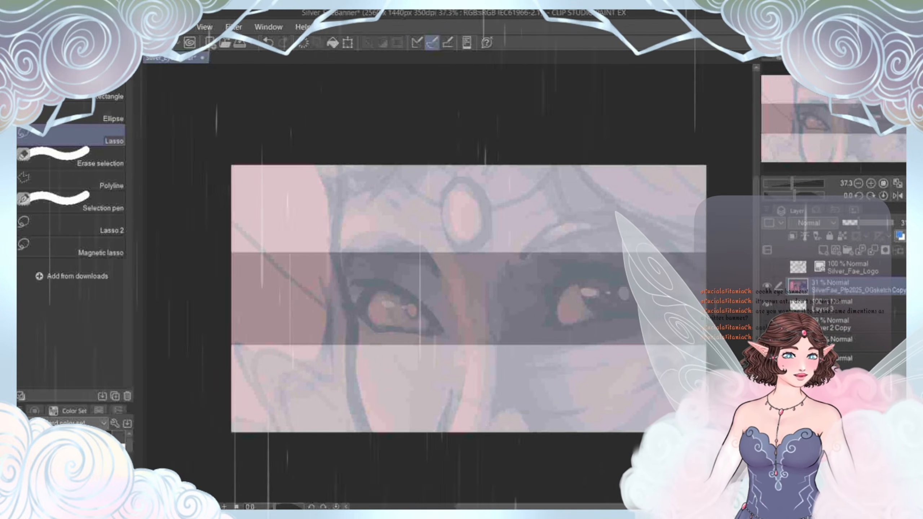
drag(858, 222, 893, 222)
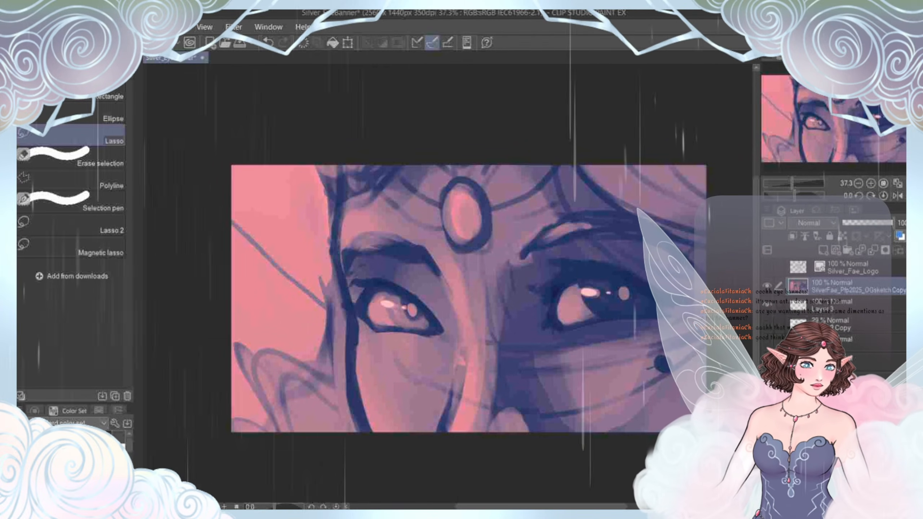
drag(861, 286, 861, 350)
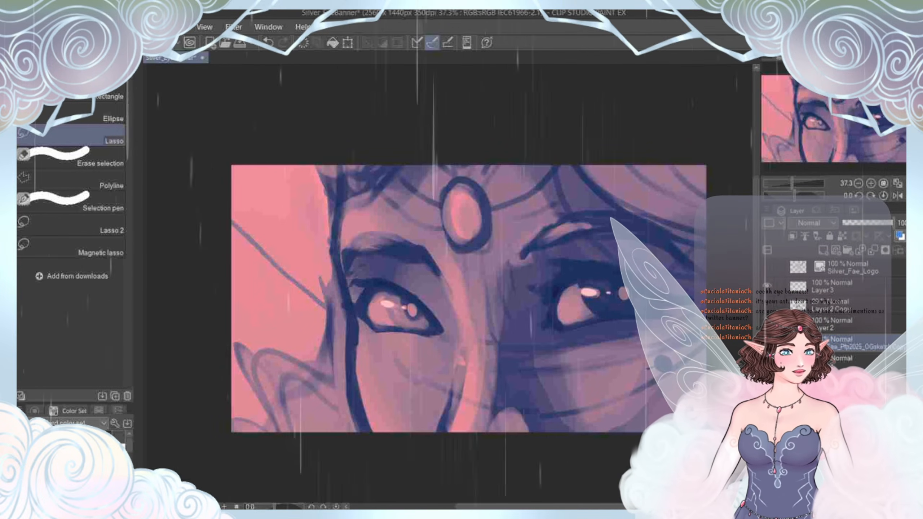
Step: Try clipping the sketch to the grey band layer beneath, and release the clipping again
key(ctrl+alt+g)
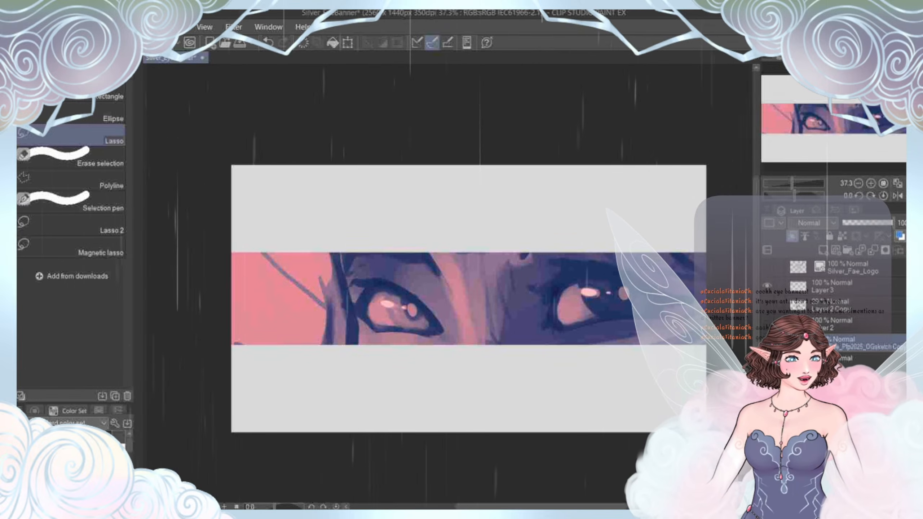
click(792, 236)
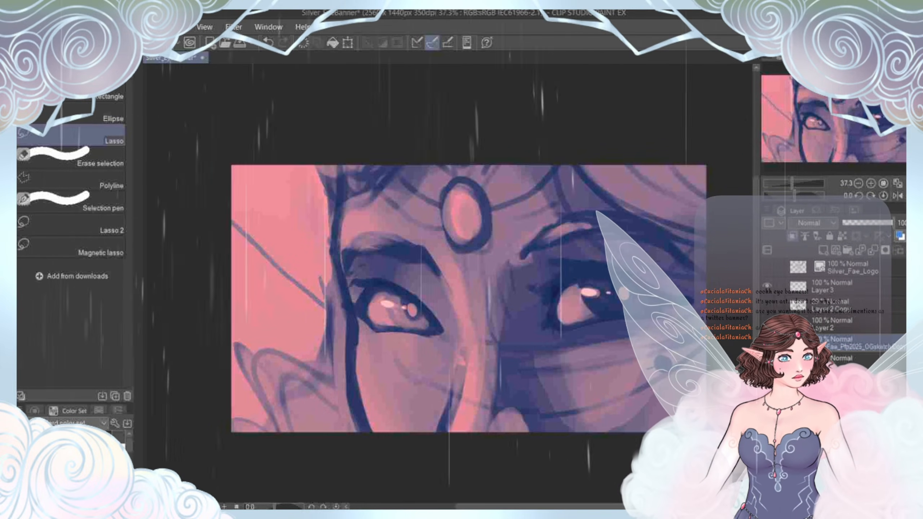
Step: Lower the sketch layer's opacity again to make it a faded reference, and make Layer 2 Copy the active layer
click(850, 305)
click(868, 343)
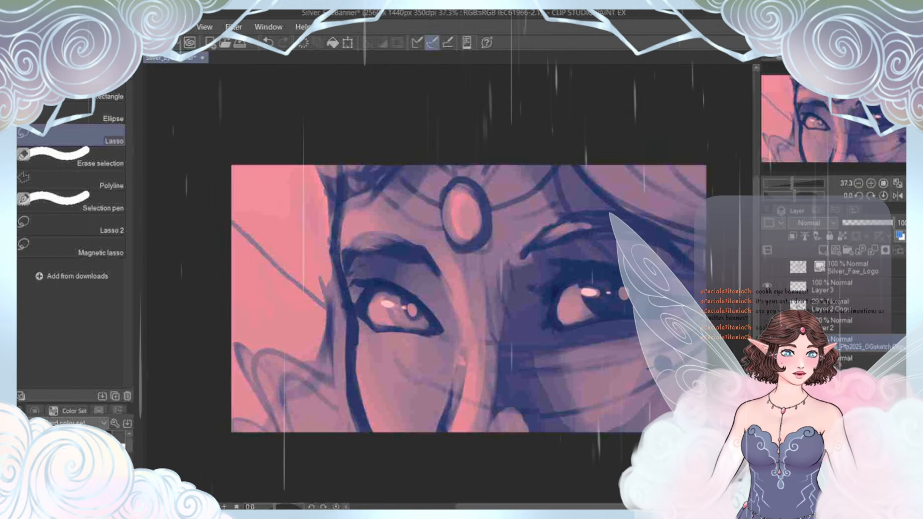
click(858, 223)
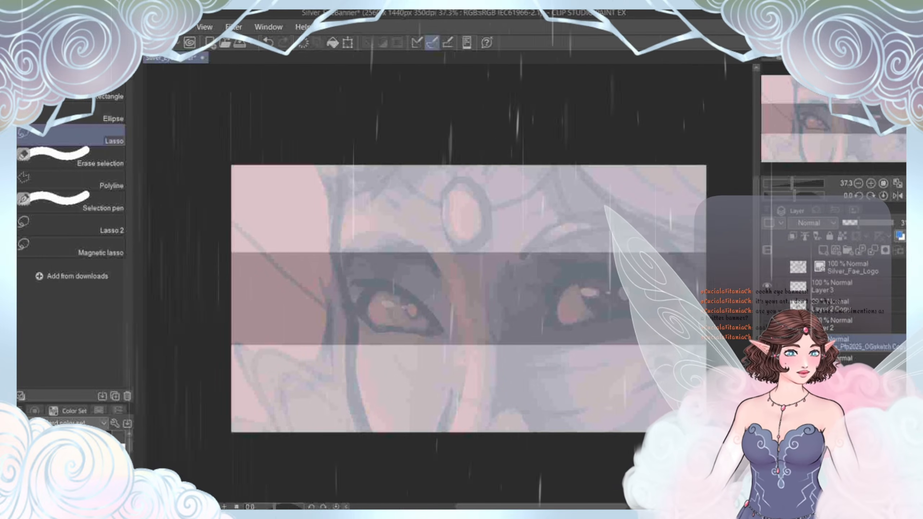
click(861, 306)
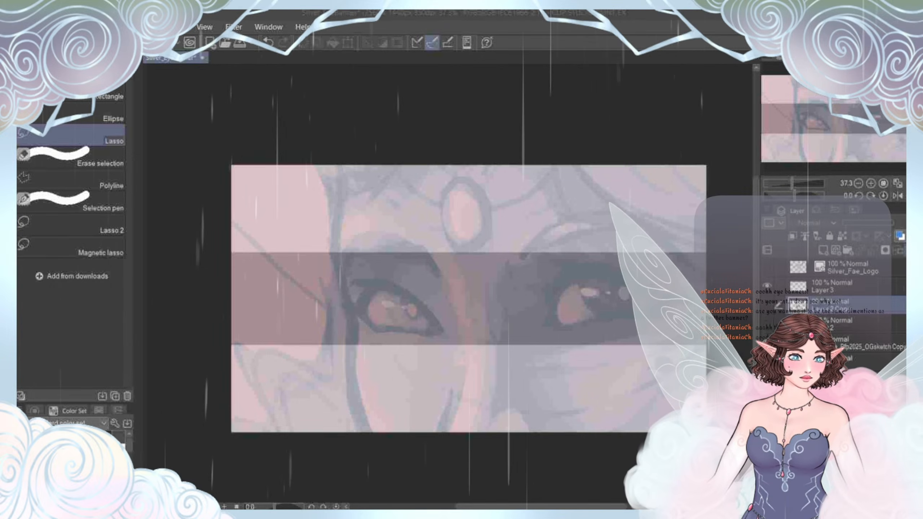
Step: Delete the Layer 2 Copy layer and save the banner file
key(Delete)
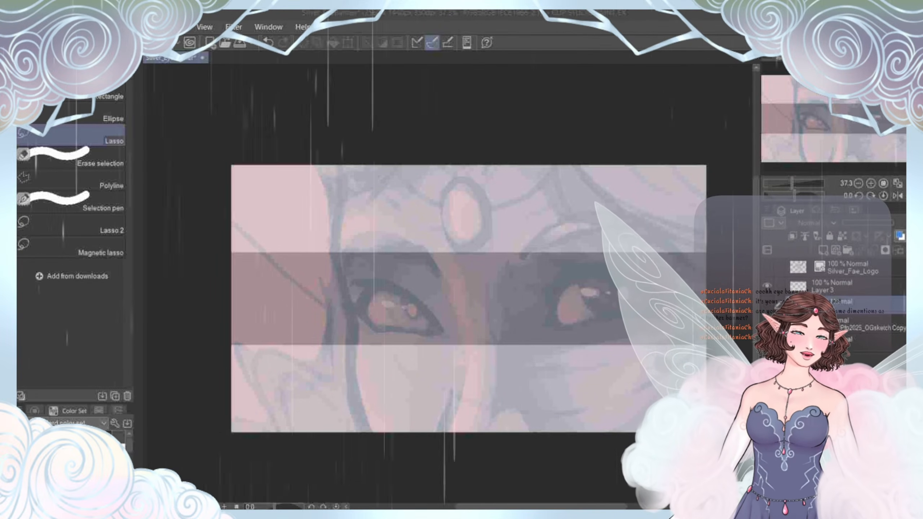
key(ctrl+s)
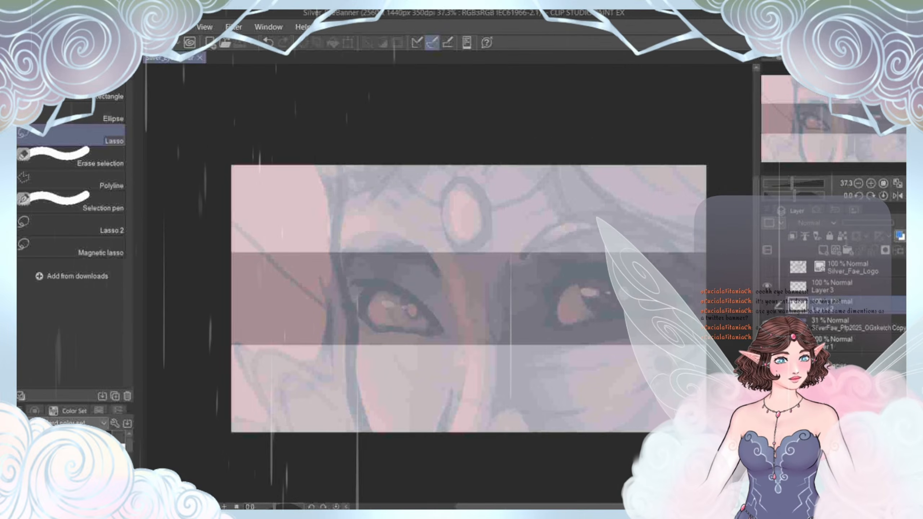
Step: Add a new raster layer directly above the faded sketch and choose the Transparent watercolor brush
click(858, 323)
click(824, 250)
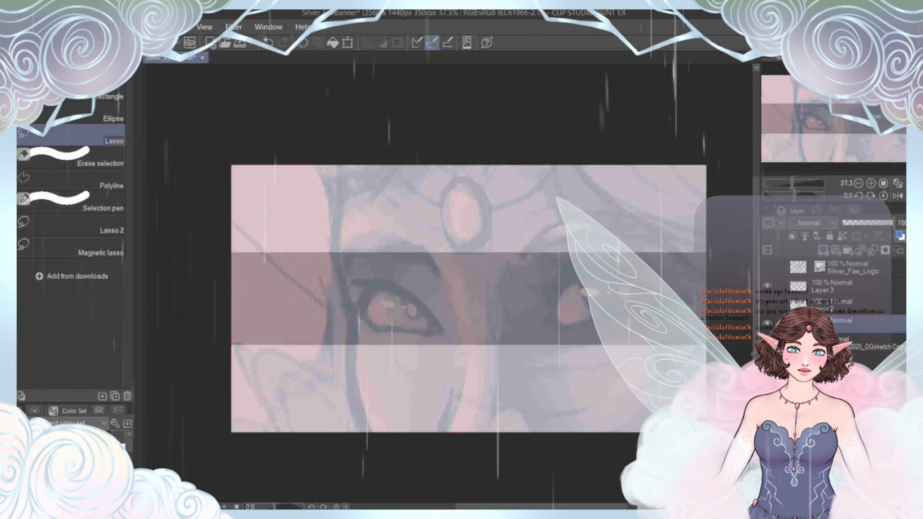
scroll(369, 307, up, 1)
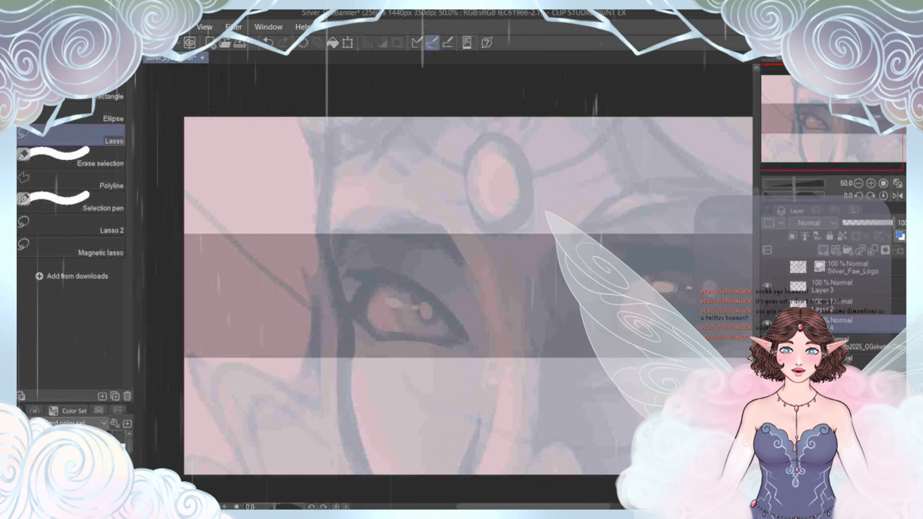
key(p)
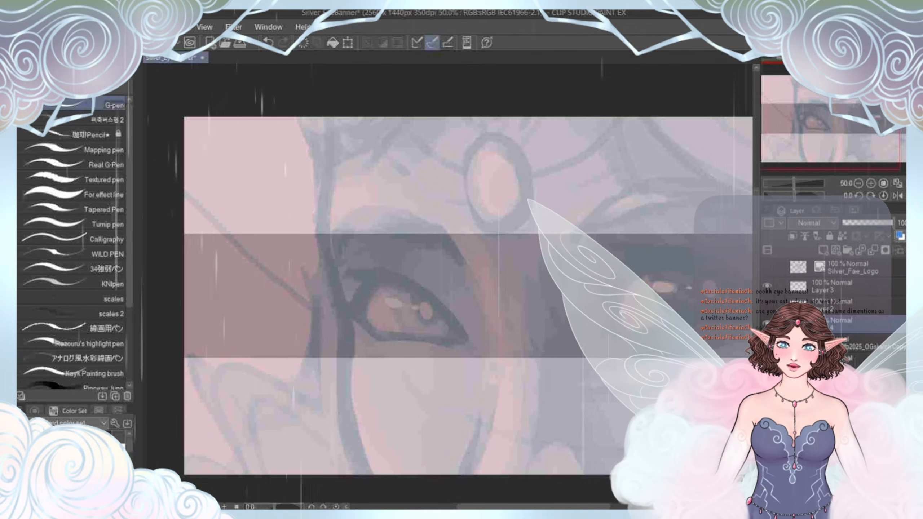
click(105, 58)
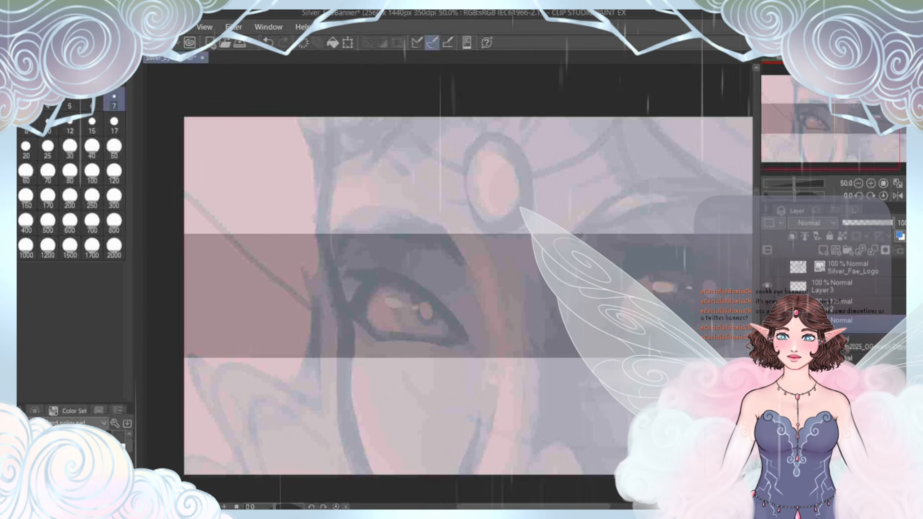
click(36, 58)
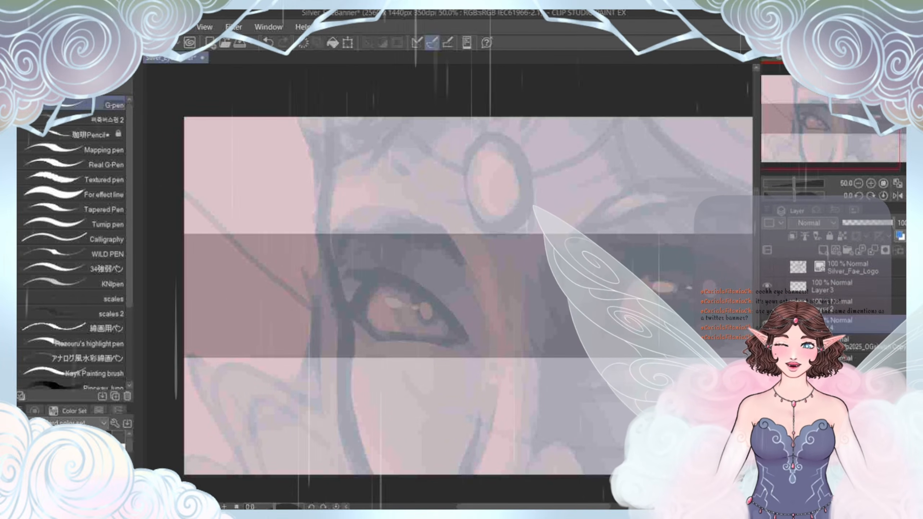
key(b)
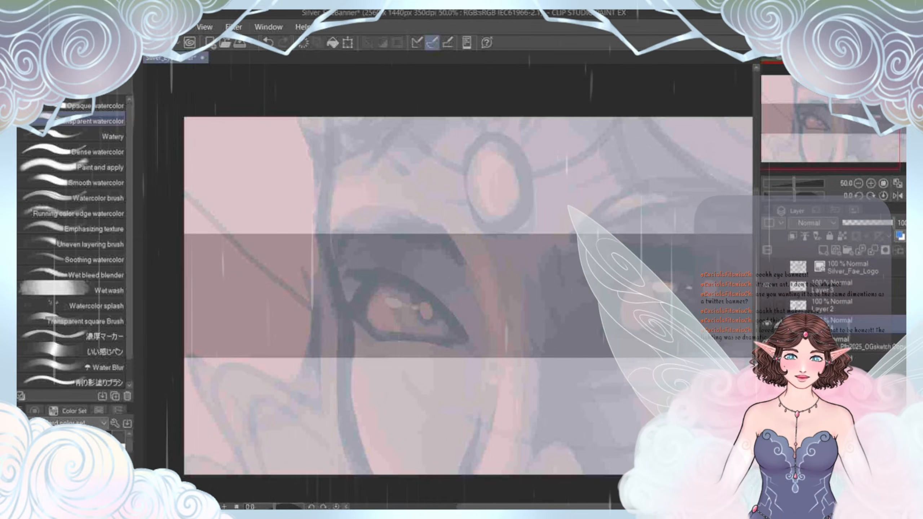
Step: Look over the original sketch SilverFae_Pfp2025_OGsketch.png and close it to return to the banner
scroll(379, 324, down, 4)
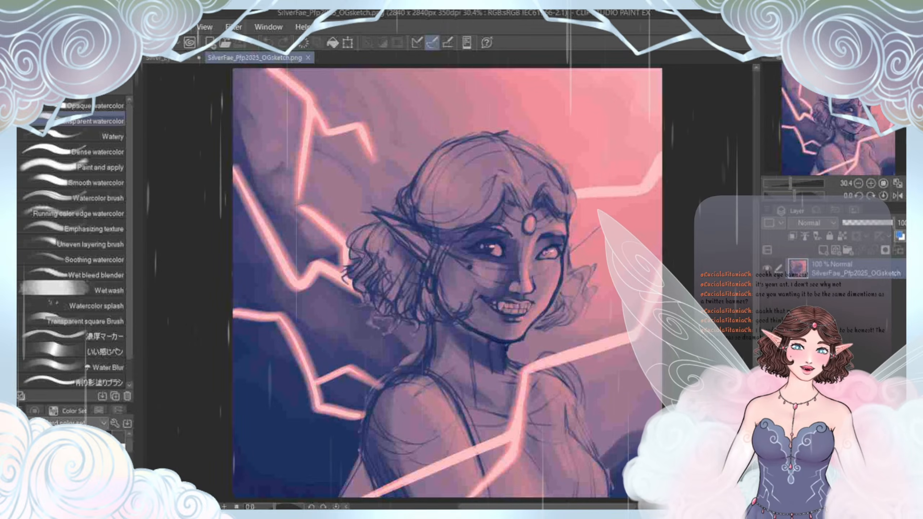
drag(435, 255, 424, 278)
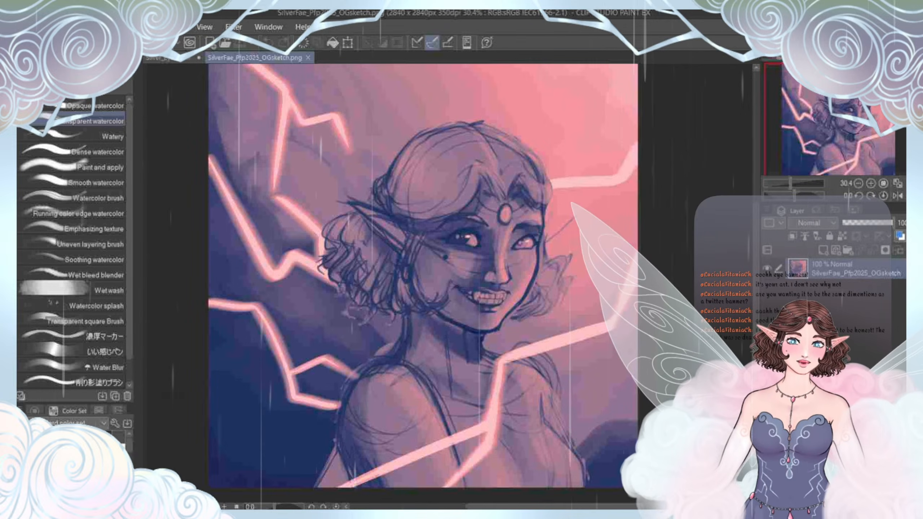
key(ctrl+w)
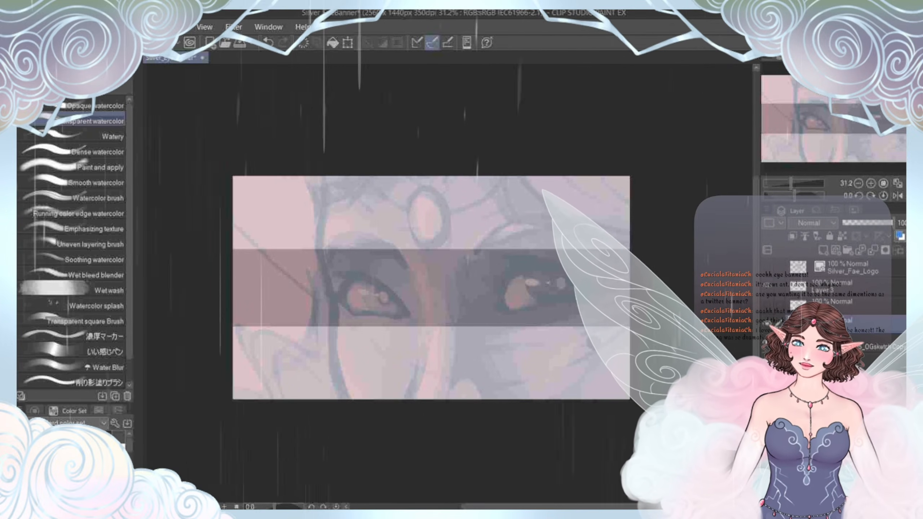
Step: Trace the outer contour of the face beside the left-hand eye, from the forehead down to the cheek
mouse_move(324, 206)
mouse_down()
mouse_move(320, 257)
mouse_move(335, 293)
mouse_move(331, 340)
mouse_move(344, 398)
mouse_up()
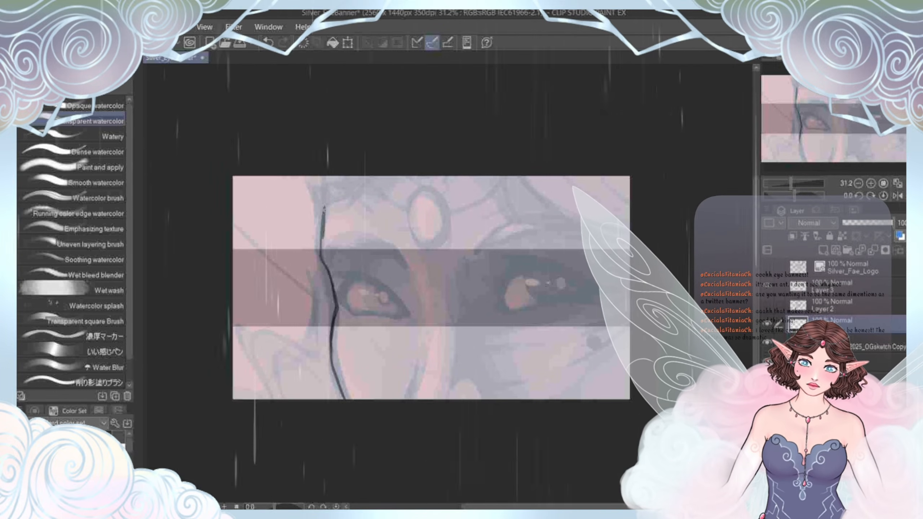
scroll(345, 294, up, 3)
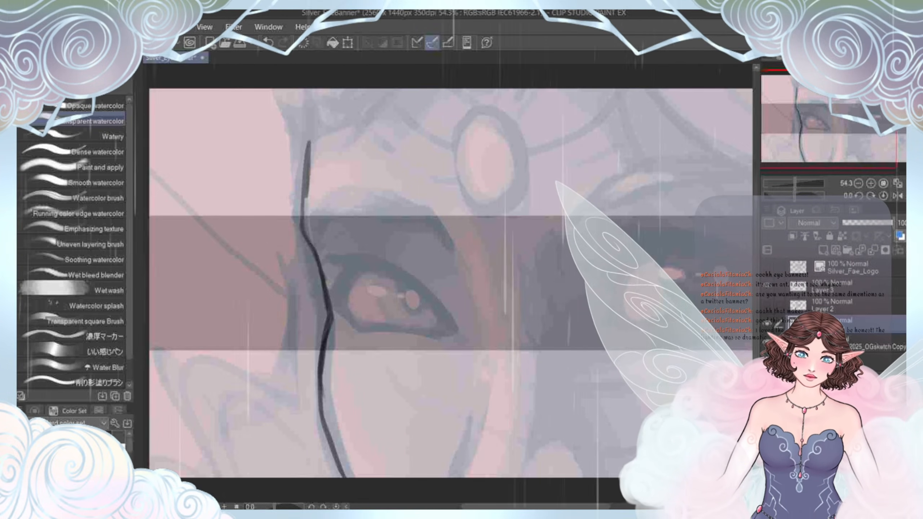
drag(327, 218, 322, 209)
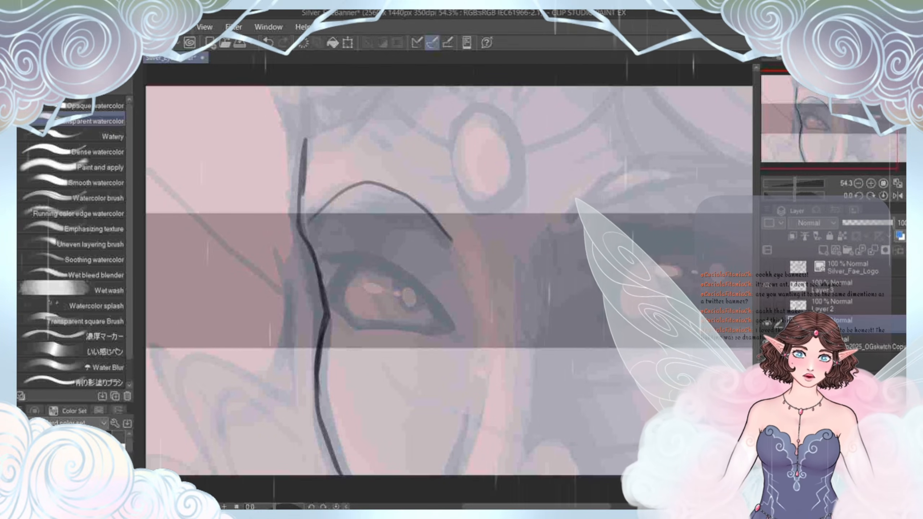
key(ctrl+z)
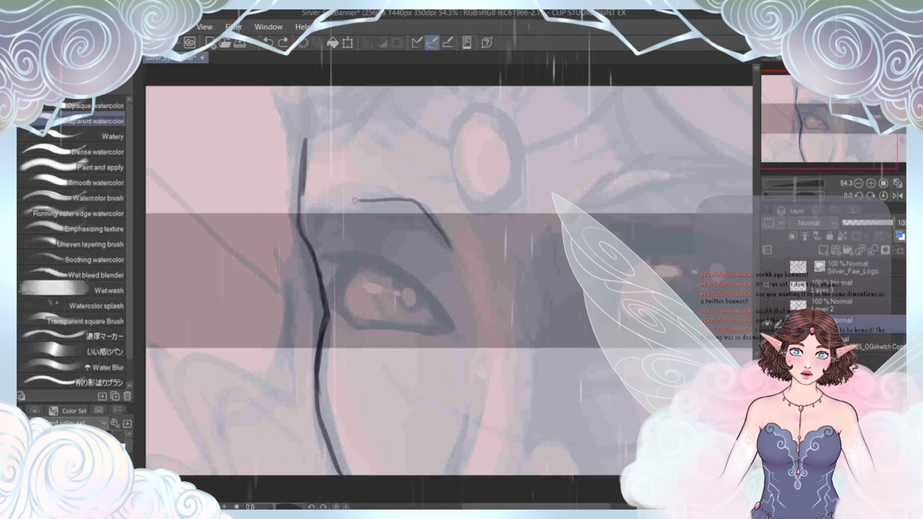
key(ctrl+z)
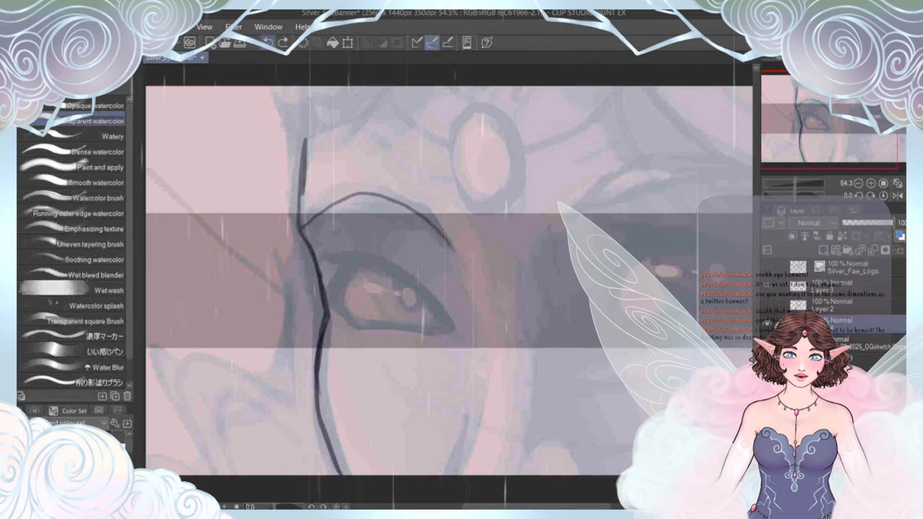
key(ctrl+z)
mouse_move(302, 215)
mouse_down()
mouse_move(335, 182)
mouse_move(388, 184)
mouse_up()
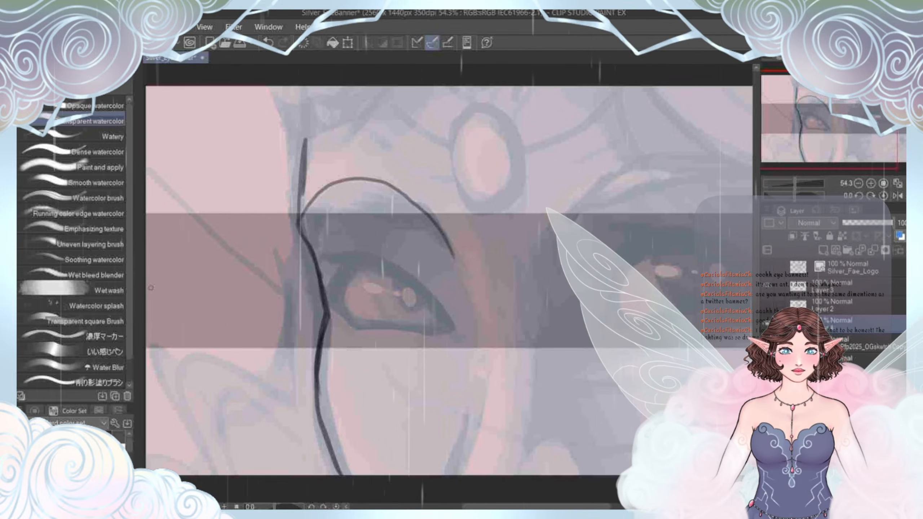
key(ctrl+z)
Step: Draw the upper and lower edges of the eyebrow above the left-hand eye, starting from the face contour
mouse_move(452, 257)
mouse_down()
mouse_move(426, 212)
mouse_move(431, 220)
mouse_move(371, 188)
mouse_move(327, 191)
mouse_move(301, 217)
mouse_up()
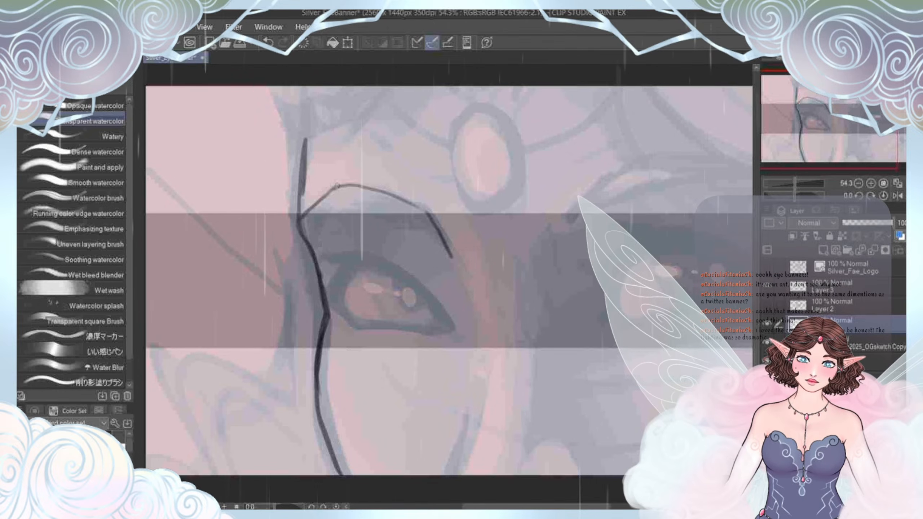
mouse_move(440, 238)
mouse_down()
mouse_move(349, 203)
mouse_move(434, 193)
mouse_move(394, 220)
mouse_up()
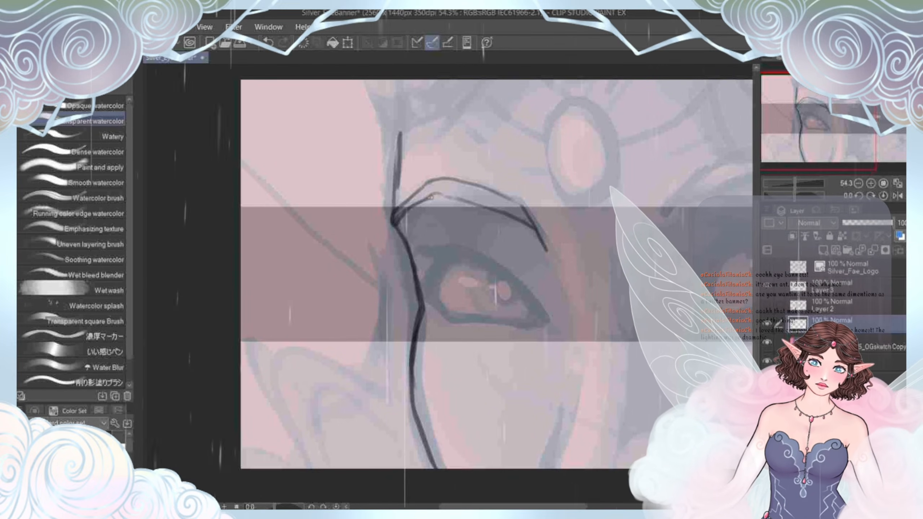
drag(431, 197, 399, 215)
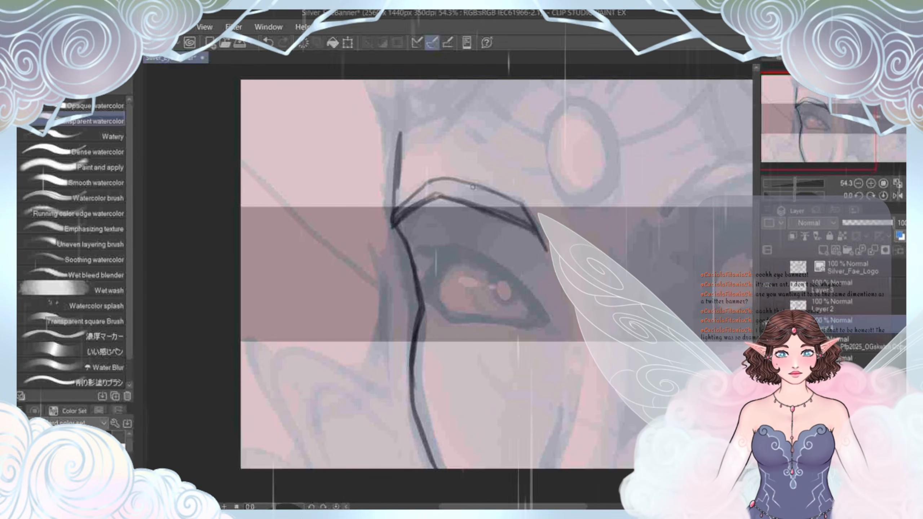
mouse_move(472, 187)
mouse_down()
mouse_move(399, 196)
mouse_move(374, 177)
mouse_move(390, 171)
mouse_up()
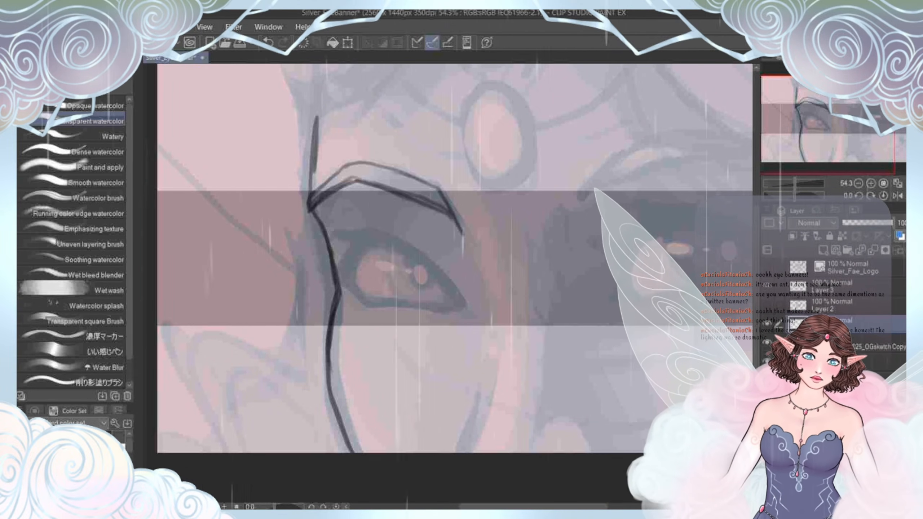
Step: Draw the upper and lower edges of the eyebrow above the right-hand eye, following the faded sketch
drag(473, 248, 365, 275)
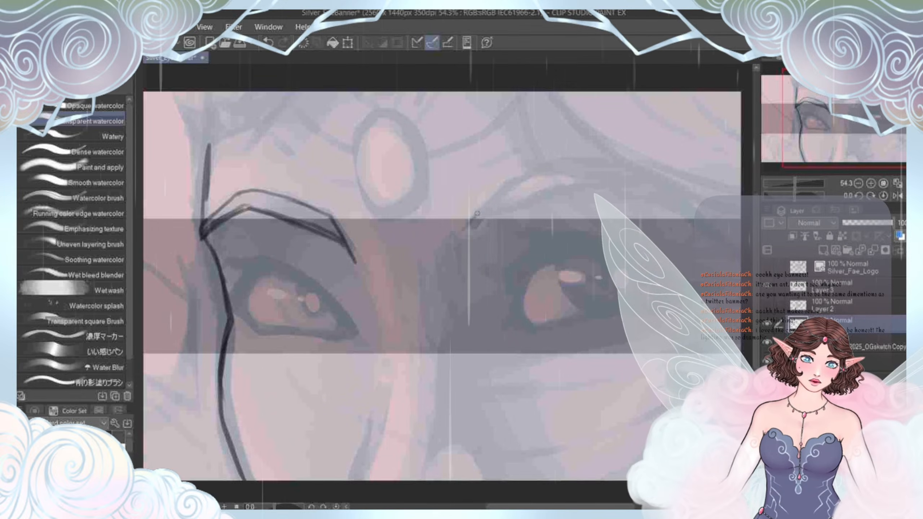
mouse_move(493, 199)
mouse_down()
mouse_move(538, 250)
mouse_move(422, 199)
mouse_move(457, 204)
mouse_up()
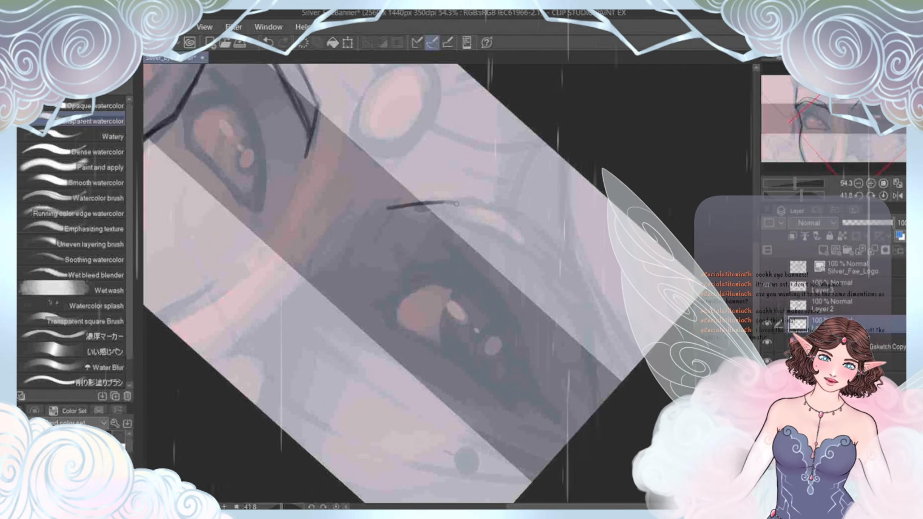
drag(554, 260, 587, 338)
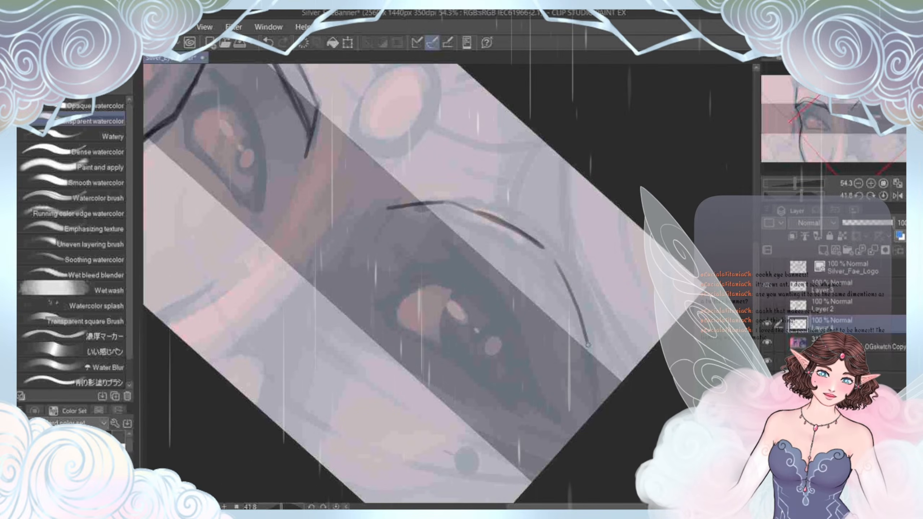
drag(567, 295, 594, 370)
mouse_move(452, 223)
mouse_down()
mouse_move(479, 239)
mouse_move(404, 207)
mouse_move(528, 265)
mouse_up()
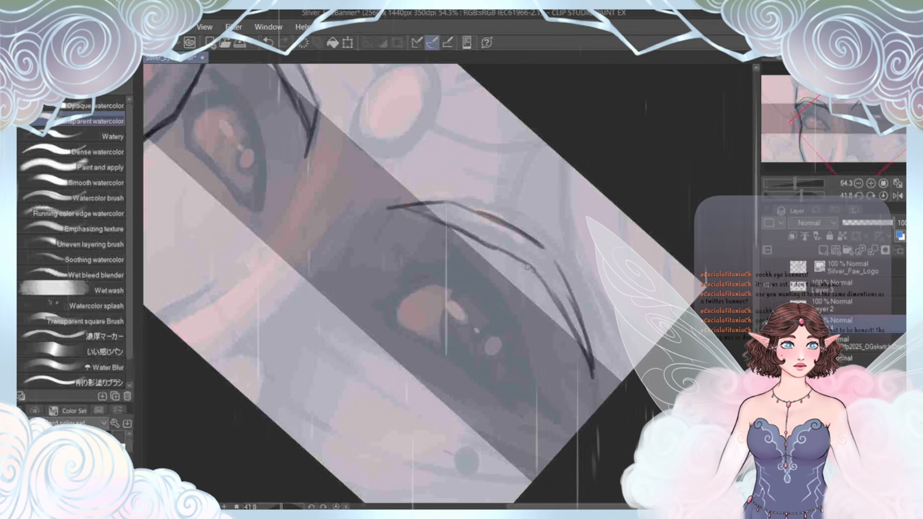
drag(527, 267, 606, 316)
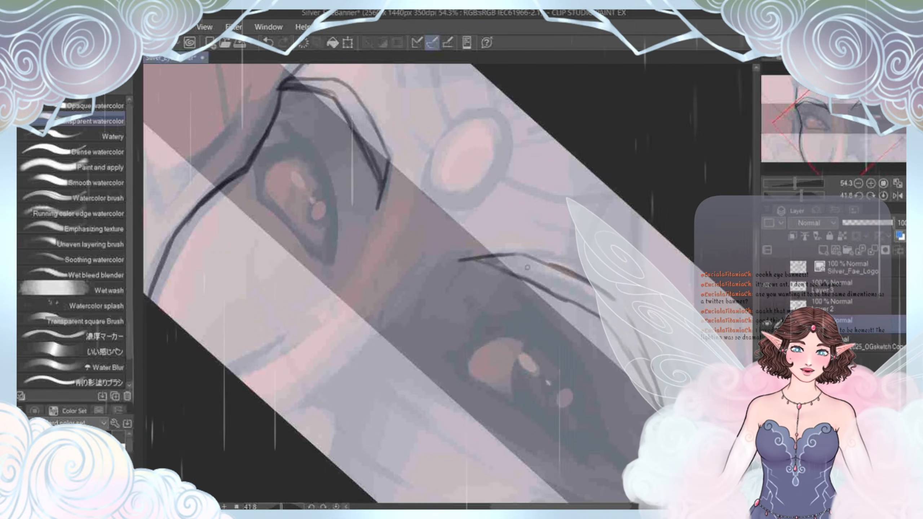
key(ctrl+at)
drag(410, 232, 484, 305)
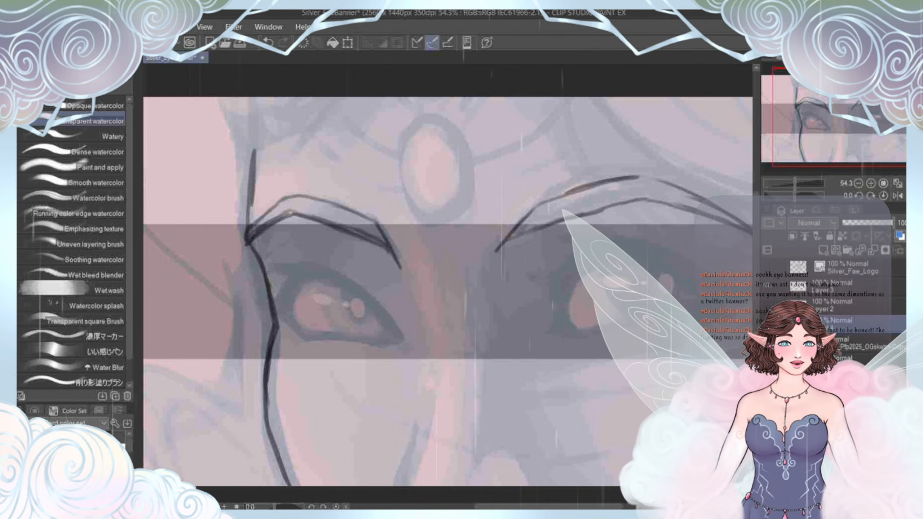
drag(447, 291, 498, 266)
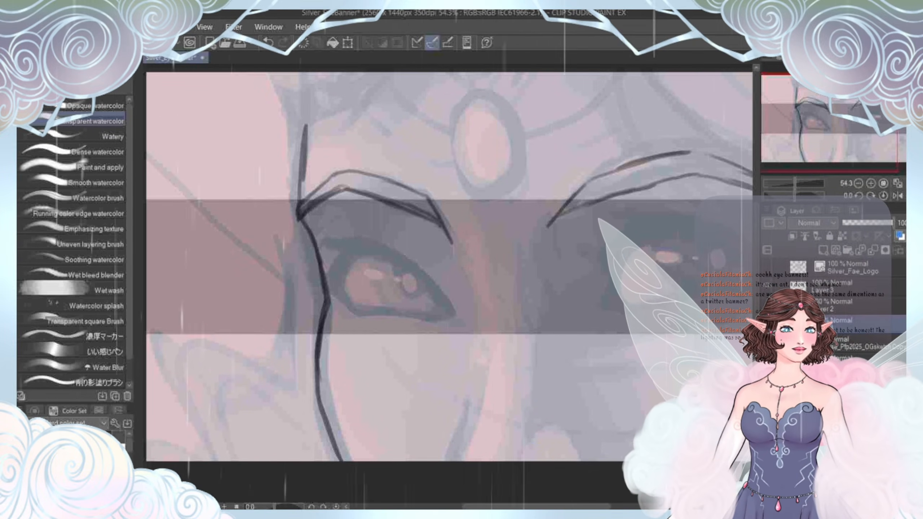
mouse_move(449, 284)
mouse_down()
mouse_move(462, 252)
mouse_move(472, 292)
mouse_move(461, 276)
mouse_up()
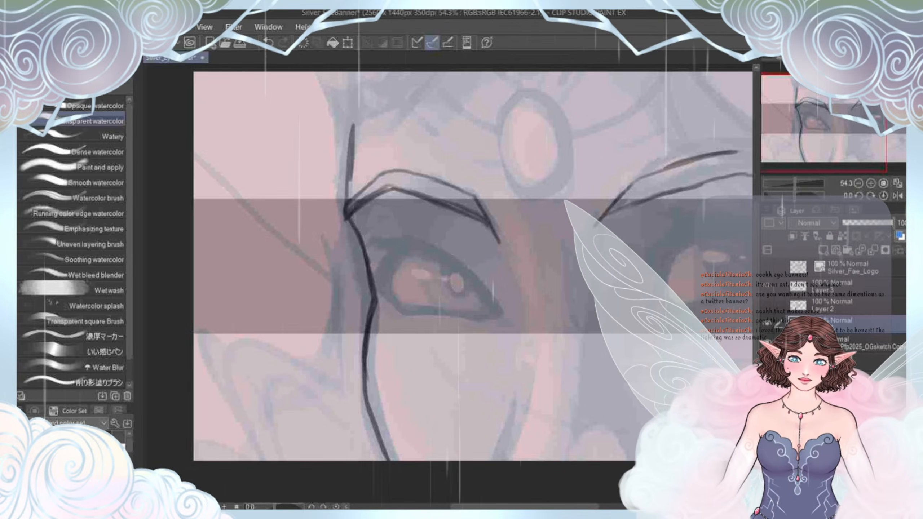
Step: Reshape the eyebrow above the left-hand eye with Liquify at brush size 800, nudging its arch and inner end
key(ctrl+minus)
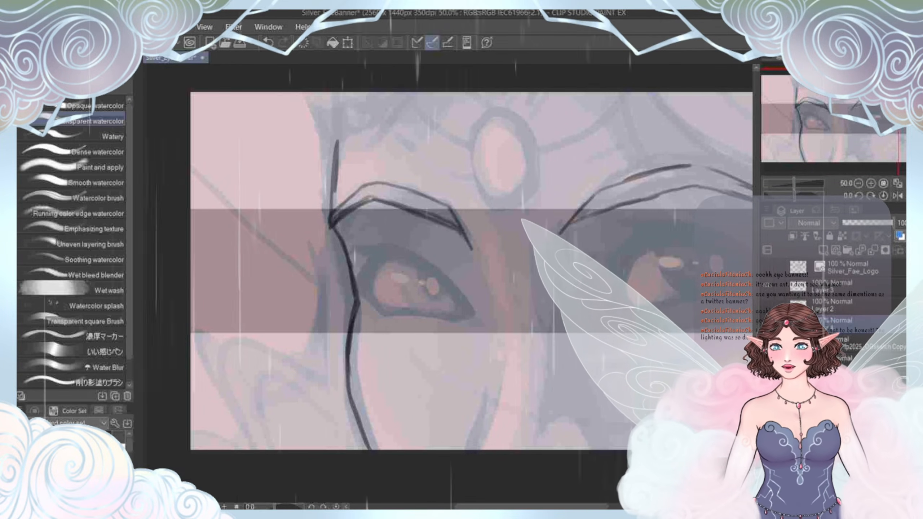
key(j)
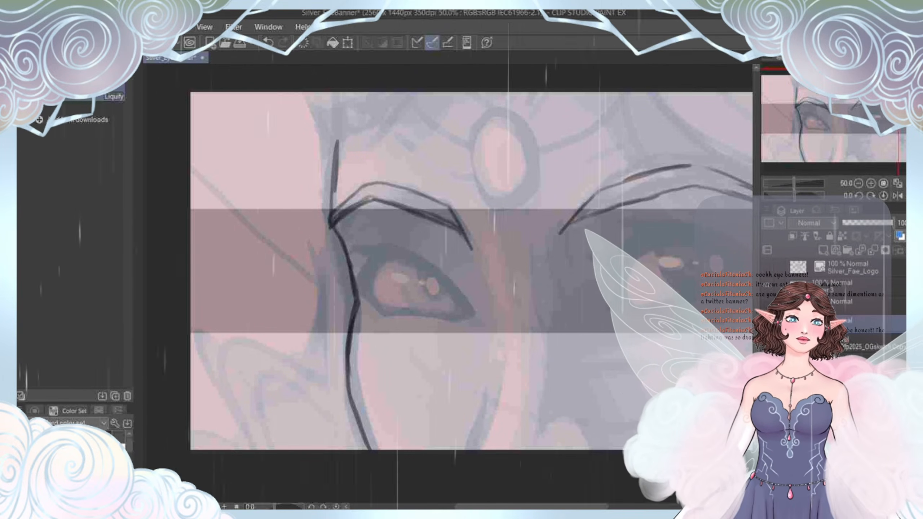
drag(422, 283, 450, 294)
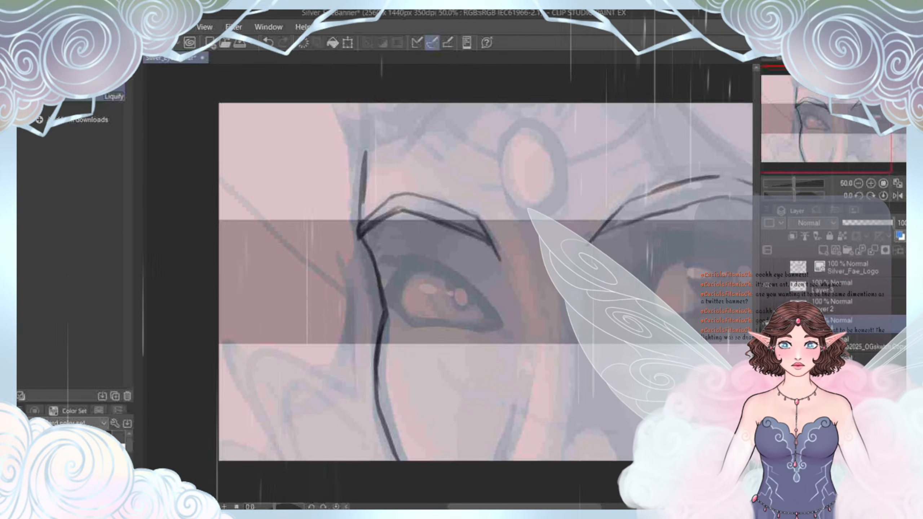
click(98, 57)
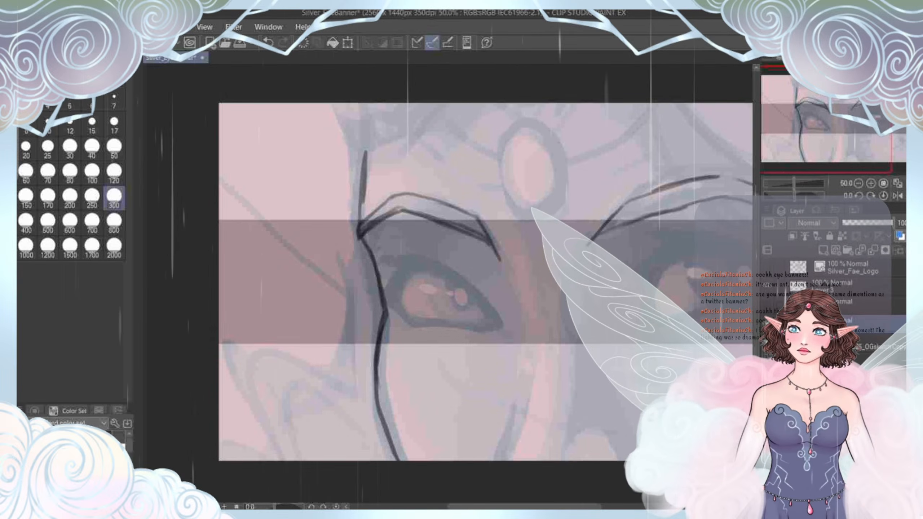
click(114, 223)
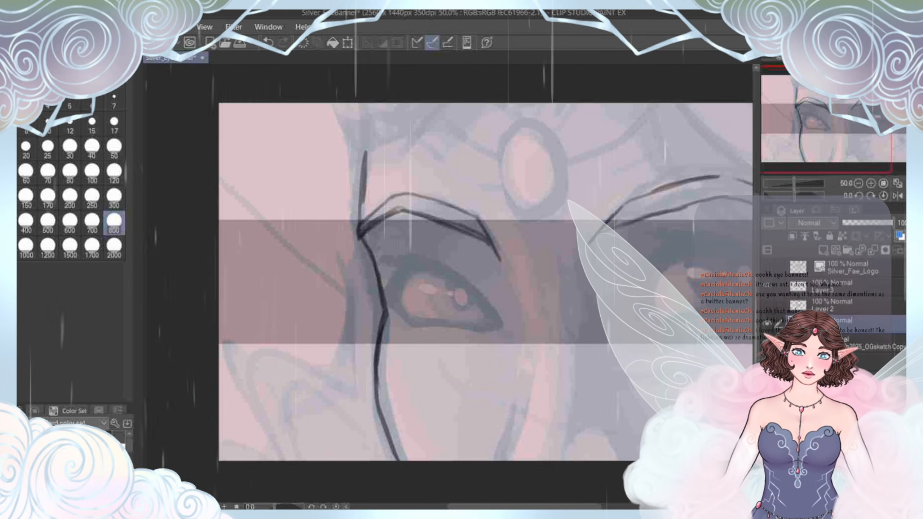
drag(450, 294, 460, 260)
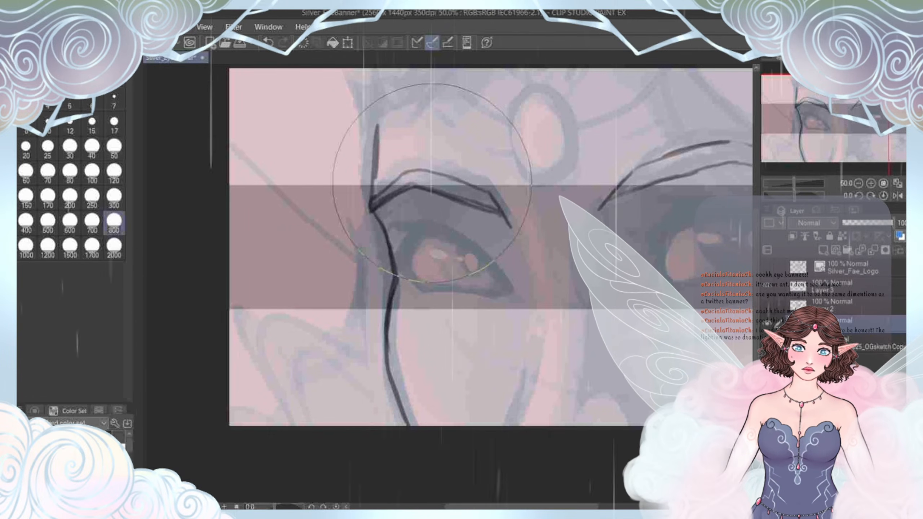
drag(433, 183, 432, 192)
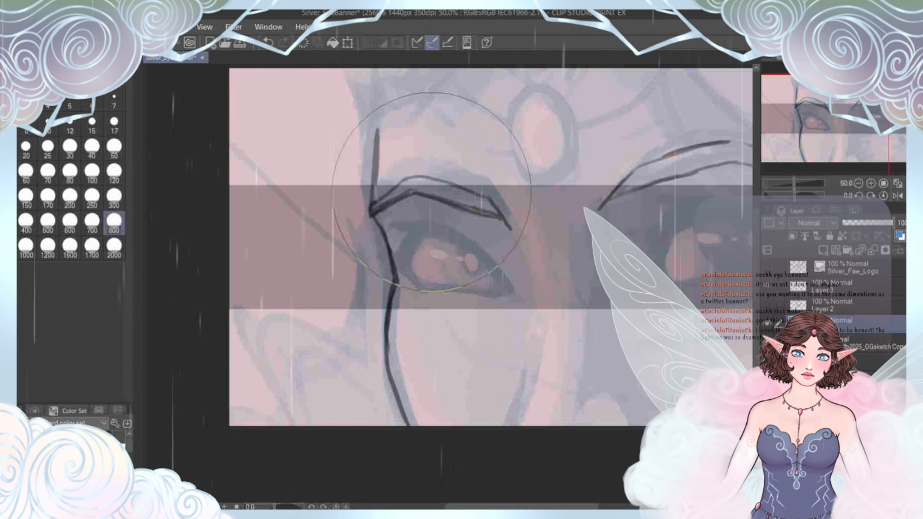
mouse_move(418, 125)
mouse_down()
mouse_move(423, 171)
mouse_move(422, 150)
mouse_up()
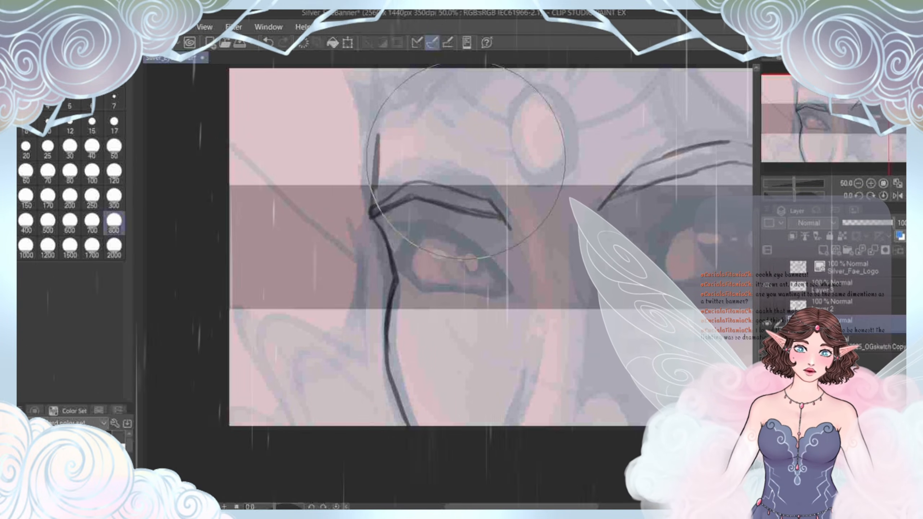
drag(471, 154, 475, 128)
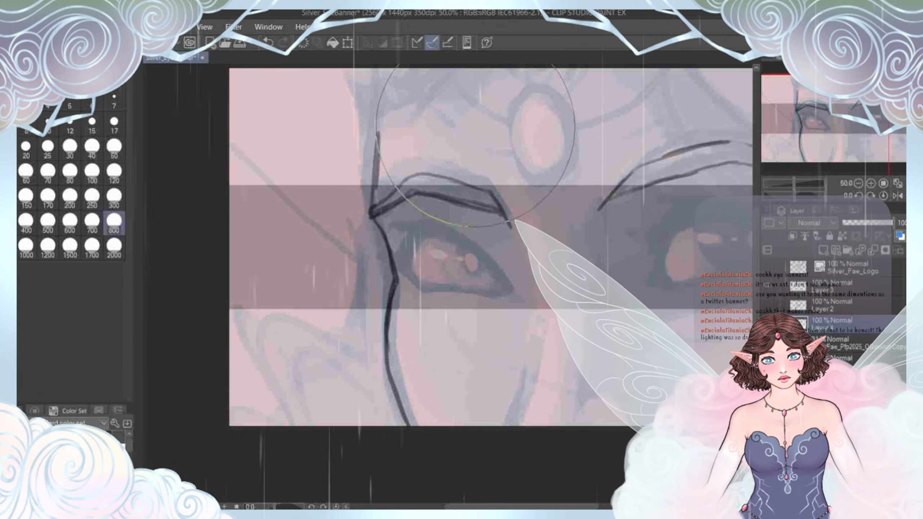
drag(476, 145, 486, 98)
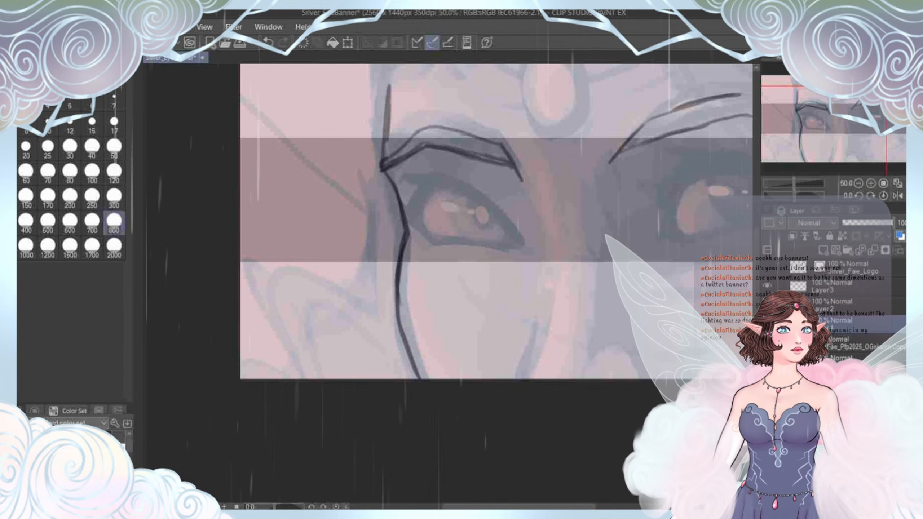
Step: Push the face contour beside the left-hand eye slightly outward with Liquify at brush size 600
drag(483, 182, 463, 244)
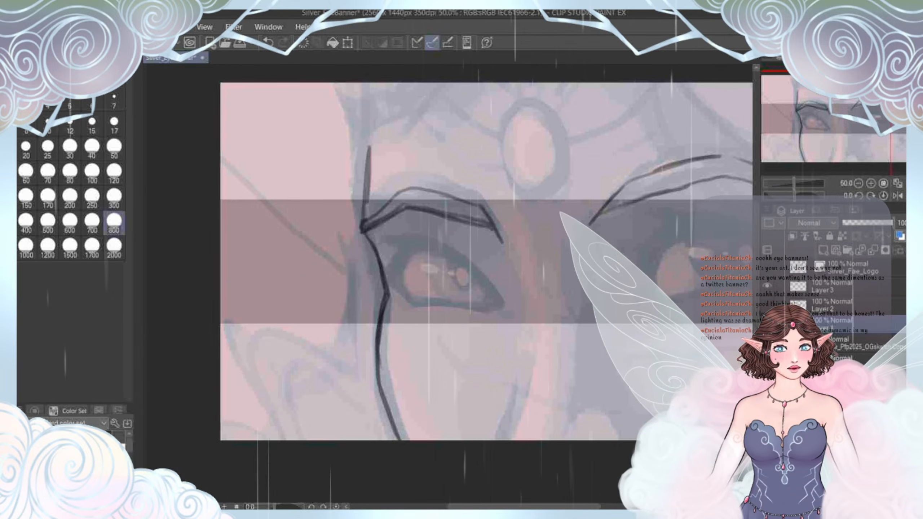
drag(487, 262, 481, 282)
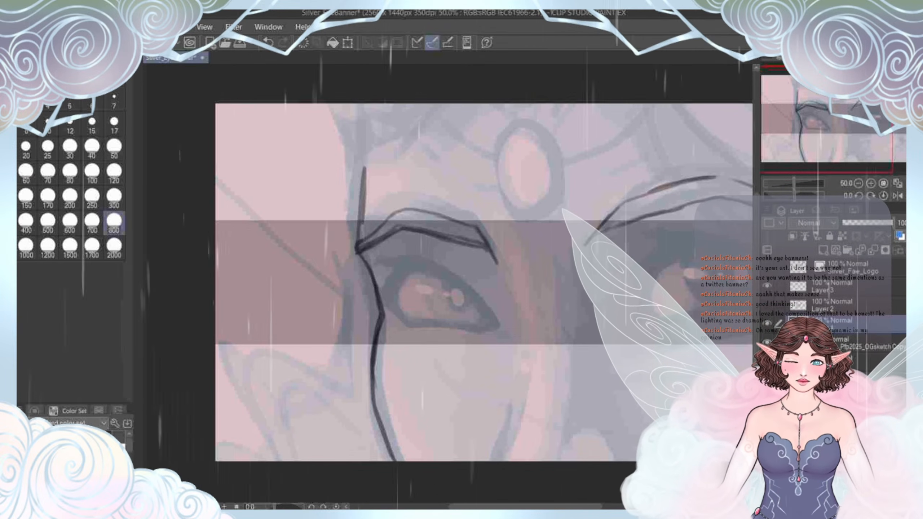
key(e)
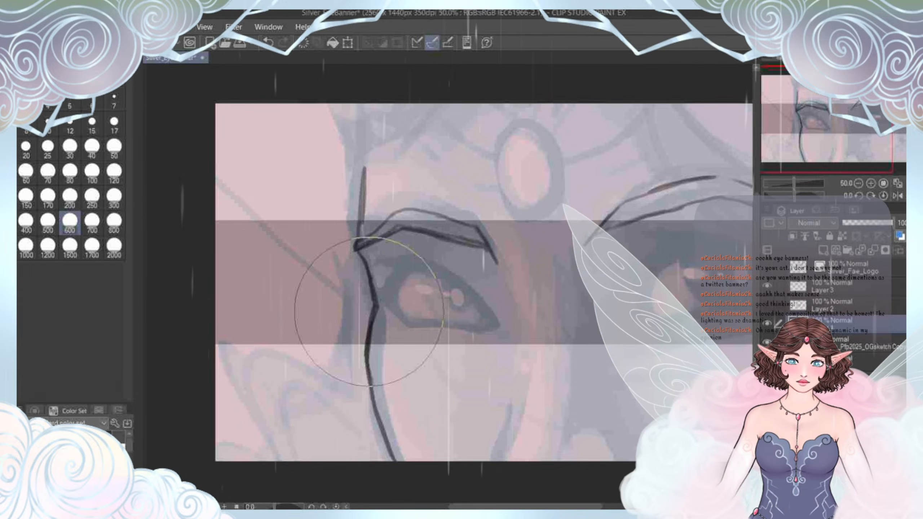
scroll(369, 312, down, 2)
drag(381, 325, 369, 311)
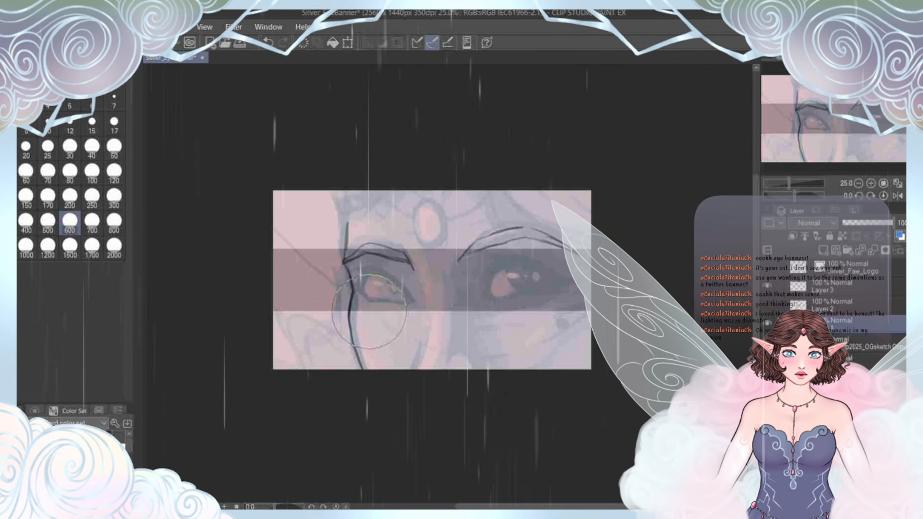
scroll(369, 311, up, 3)
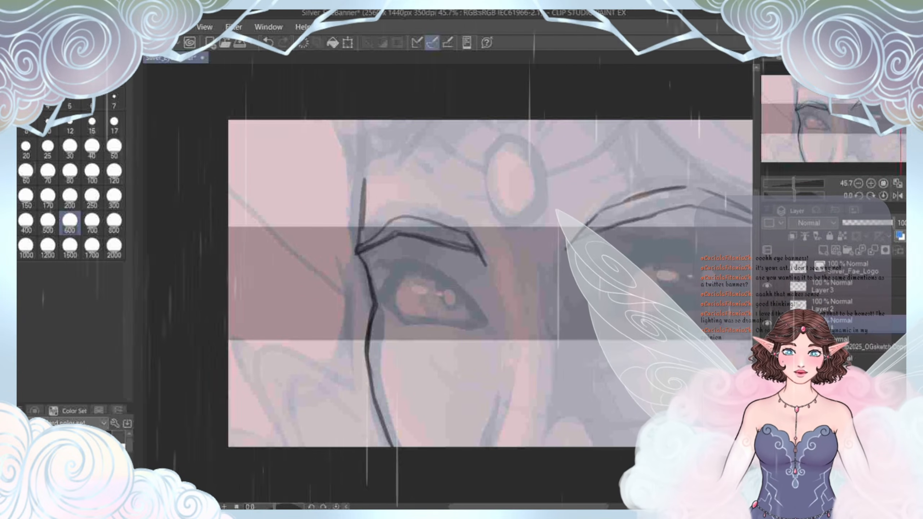
drag(369, 312, 395, 317)
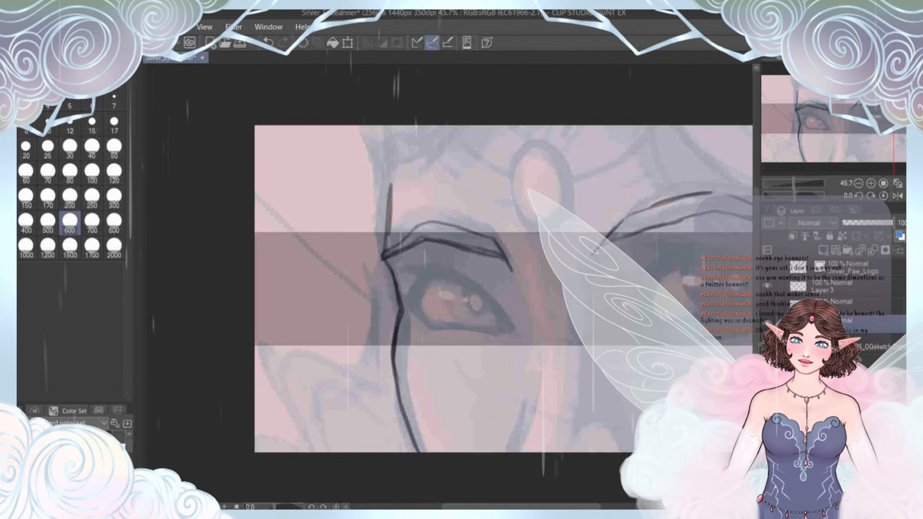
Step: Outline the oval forehead gem over the faded sketch with the drawing brush at size 17
key(p)
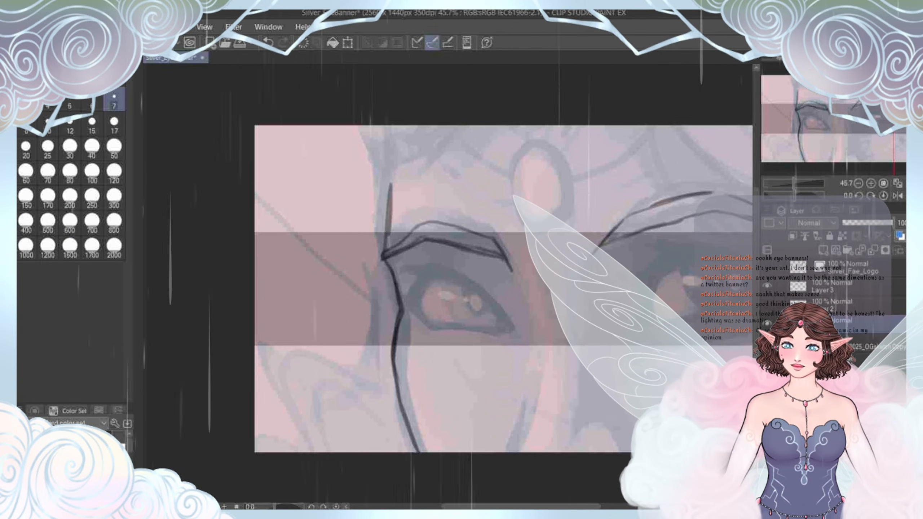
drag(472, 291, 404, 304)
drag(453, 163, 447, 223)
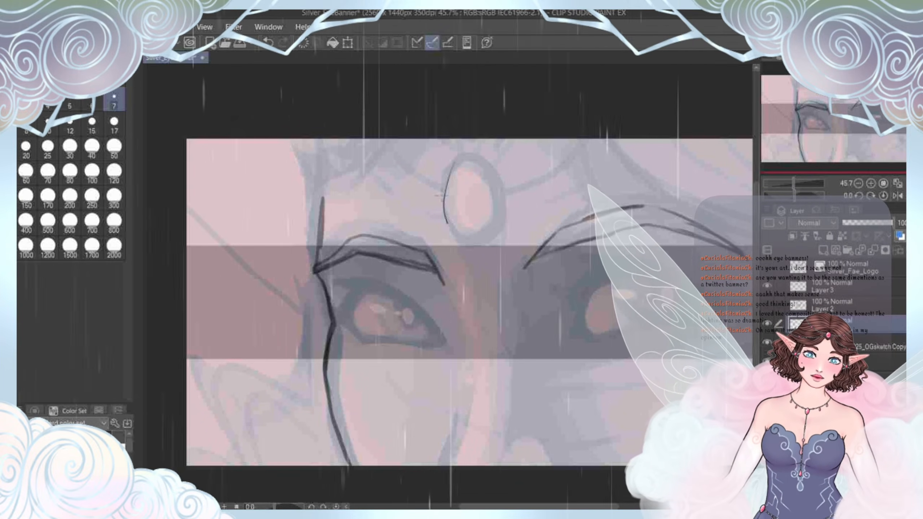
click(268, 43)
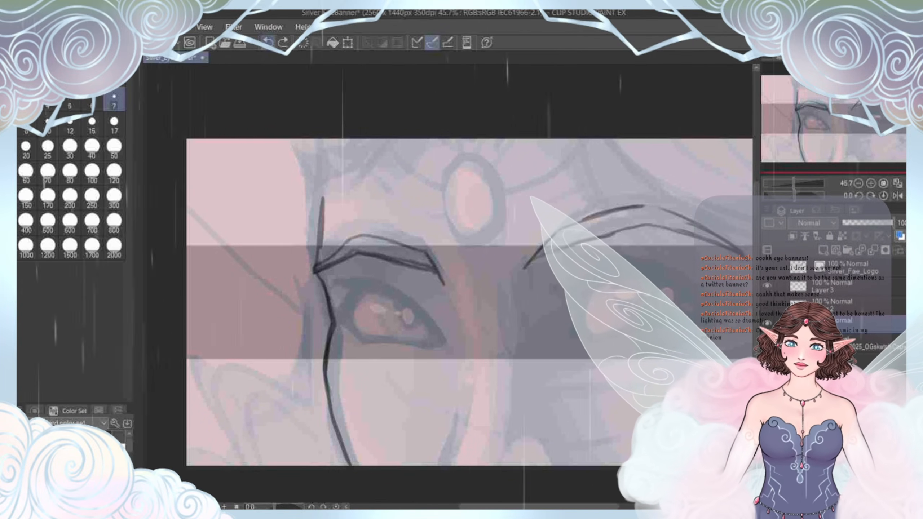
click(113, 123)
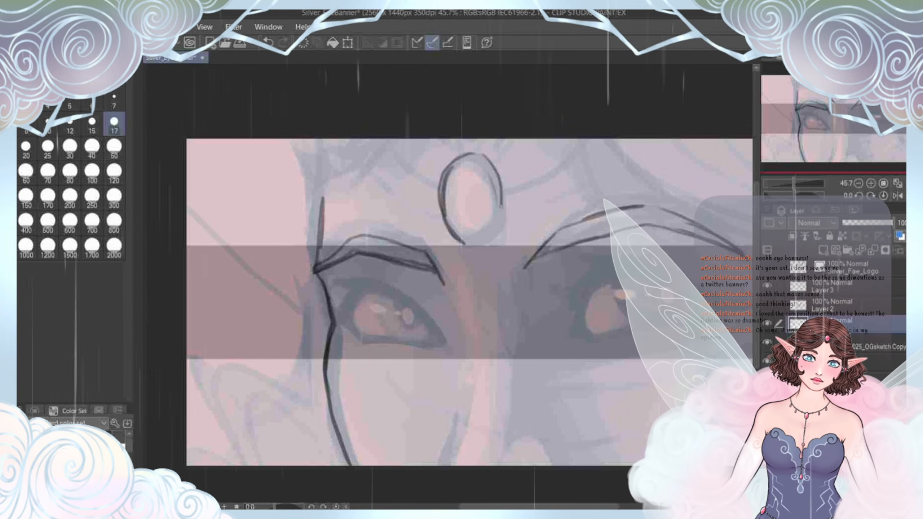
drag(489, 236, 457, 238)
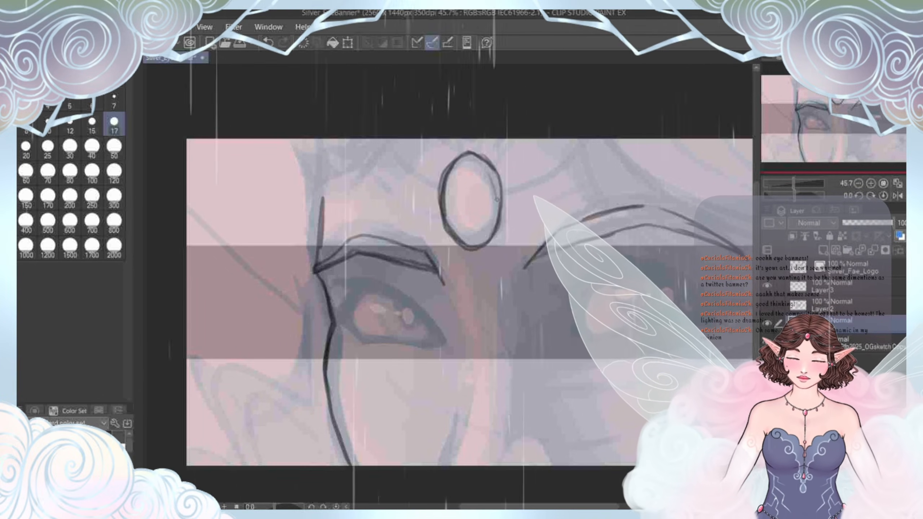
Step: Draw the upper chain of small oval and round links running from both sides of the forehead gem
drag(498, 199, 504, 234)
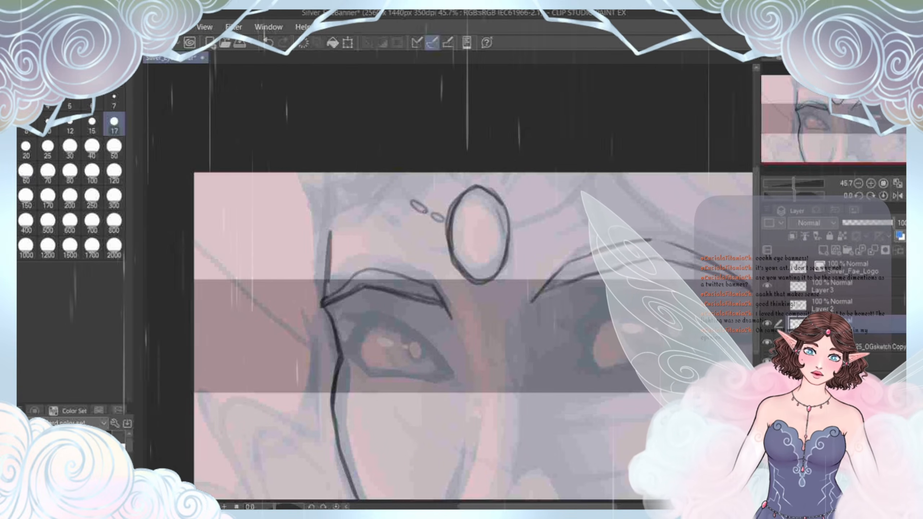
mouse_move(393, 189)
mouse_down()
mouse_move(404, 198)
mouse_move(381, 180)
mouse_up()
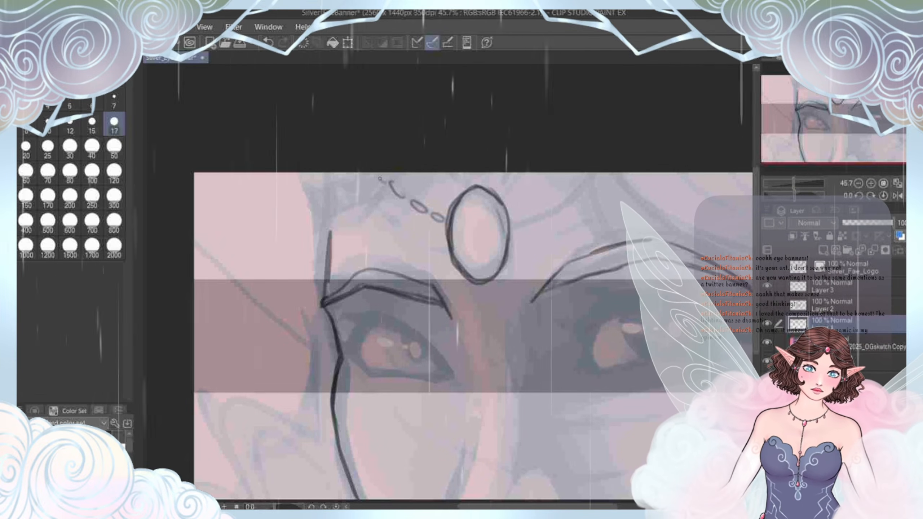
drag(512, 221, 629, 176)
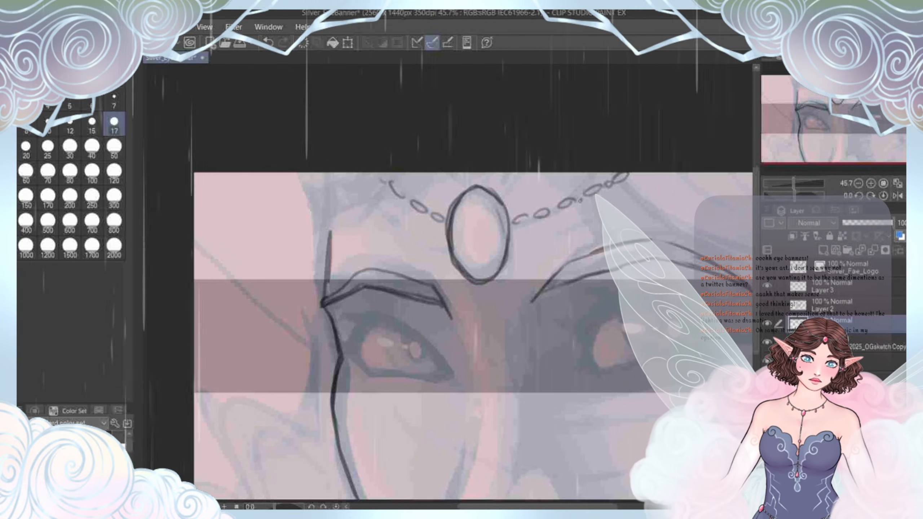
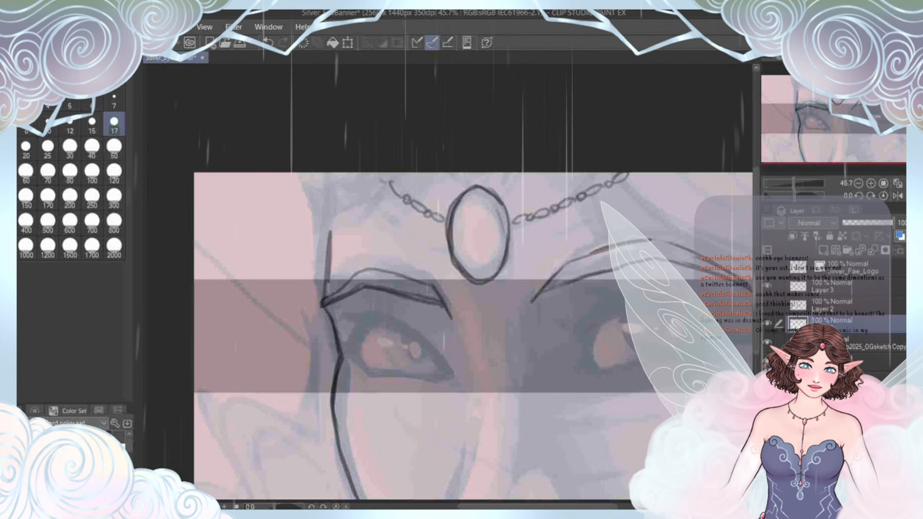
Step: Draw a second, lower chain of oval and round links on both sides of the forehead gem
mouse_move(511, 243)
mouse_down()
mouse_move(558, 241)
mouse_move(656, 206)
mouse_up()
drag(617, 232, 658, 229)
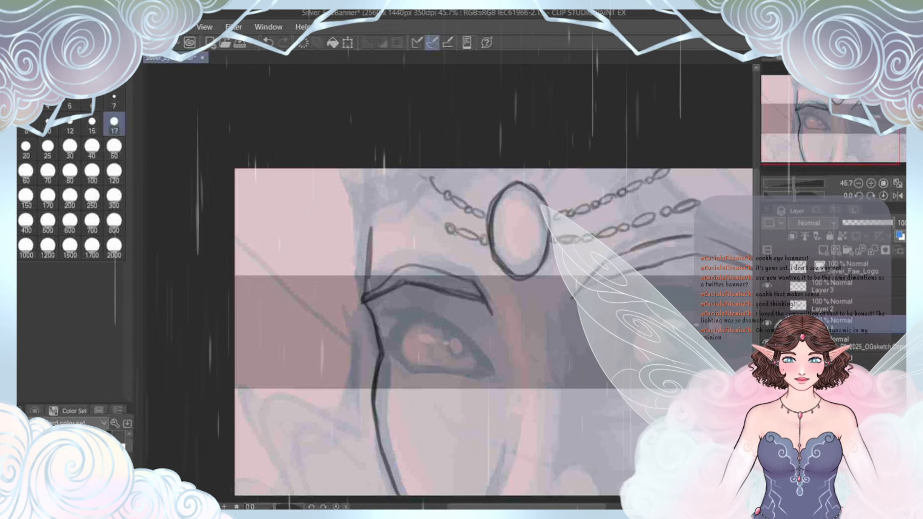
mouse_move(421, 214)
mouse_down()
mouse_move(441, 223)
mouse_move(398, 184)
mouse_up()
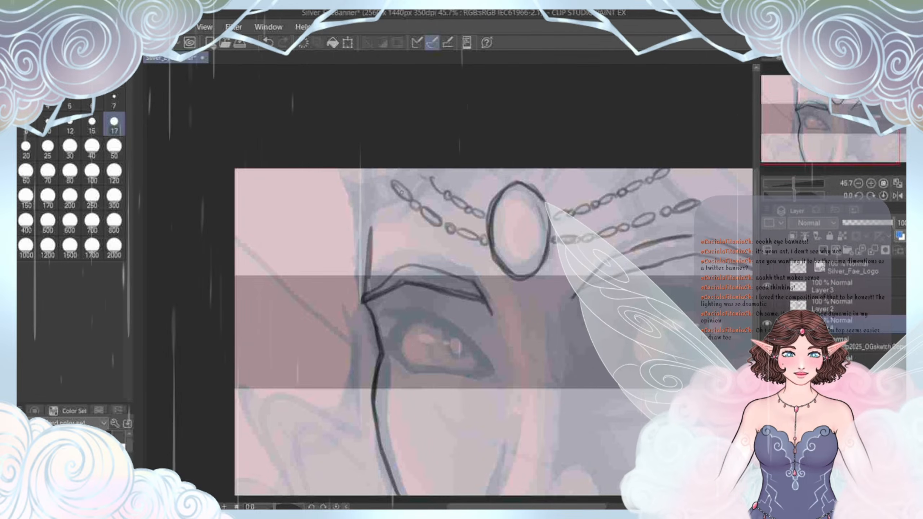
Step: Lasso the forehead gem with its chains, transform them straight up partly past the canvas's upper edge, and deselect
key(ctrl+minus)
key(ctrl+minus)
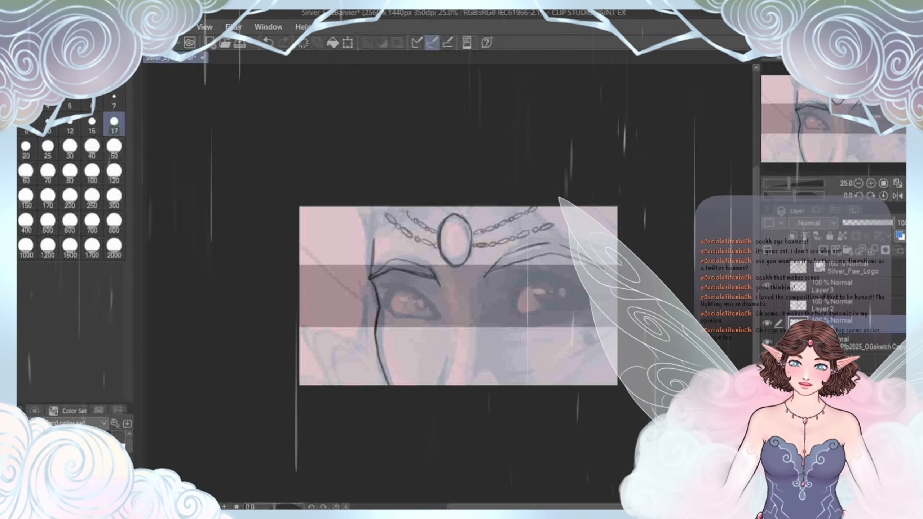
scroll(396, 284, up, 2)
drag(396, 284, 390, 302)
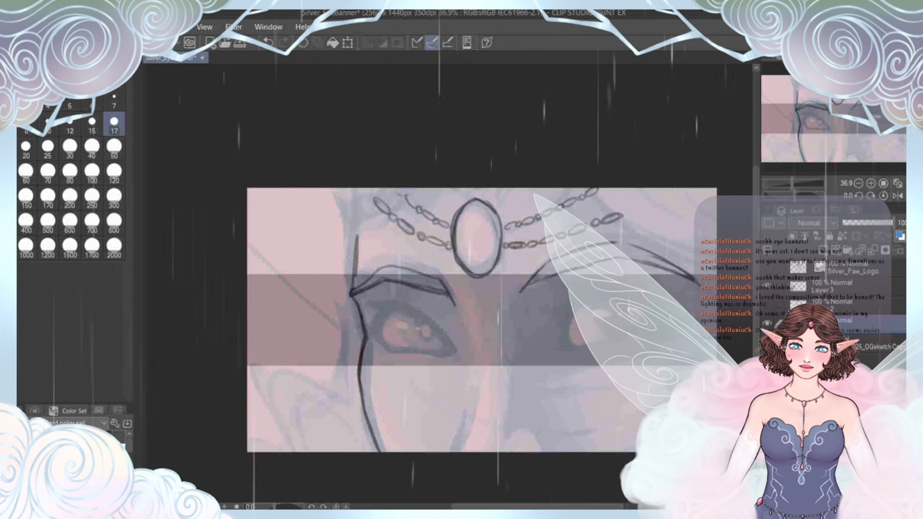
key(m)
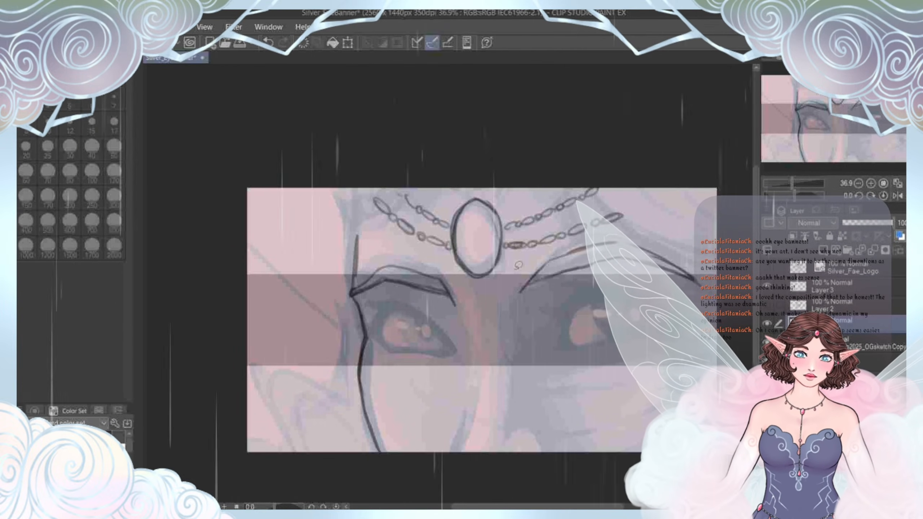
drag(566, 124, 362, 279)
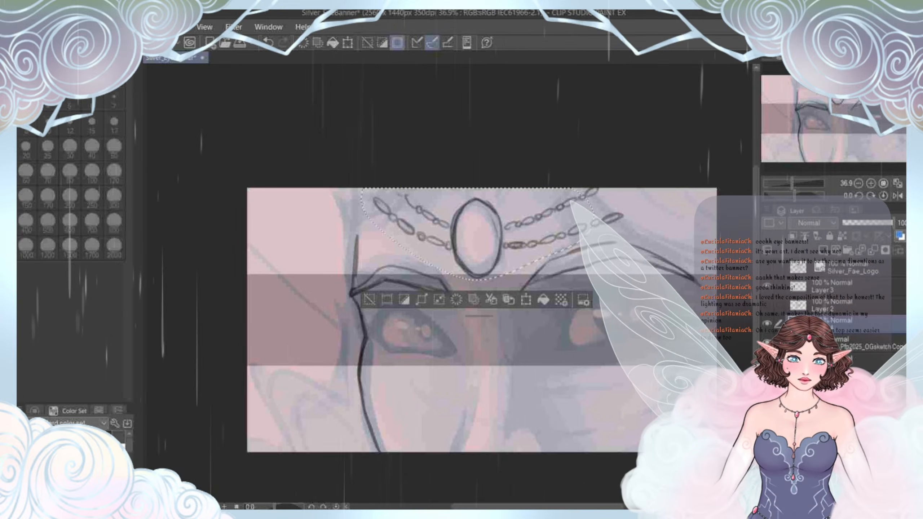
key(ctrl+t)
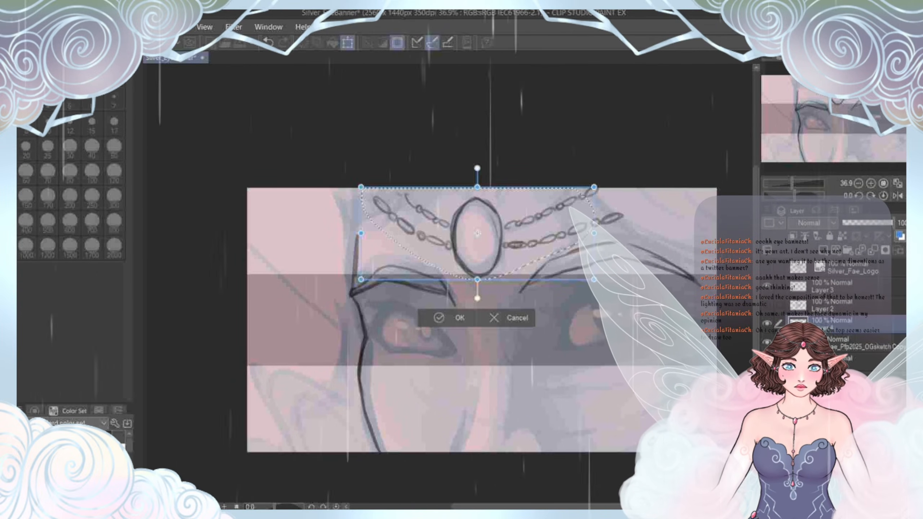
drag(477, 233, 477, 204)
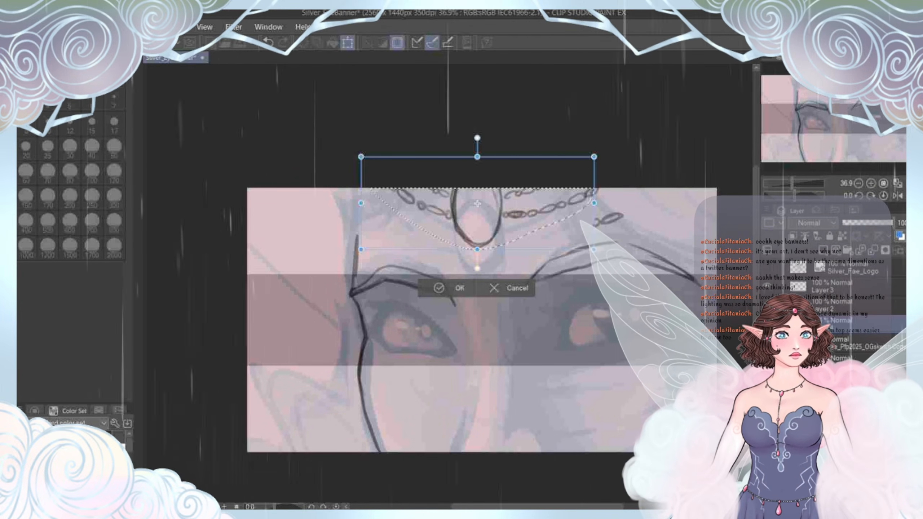
drag(477, 203, 477, 191)
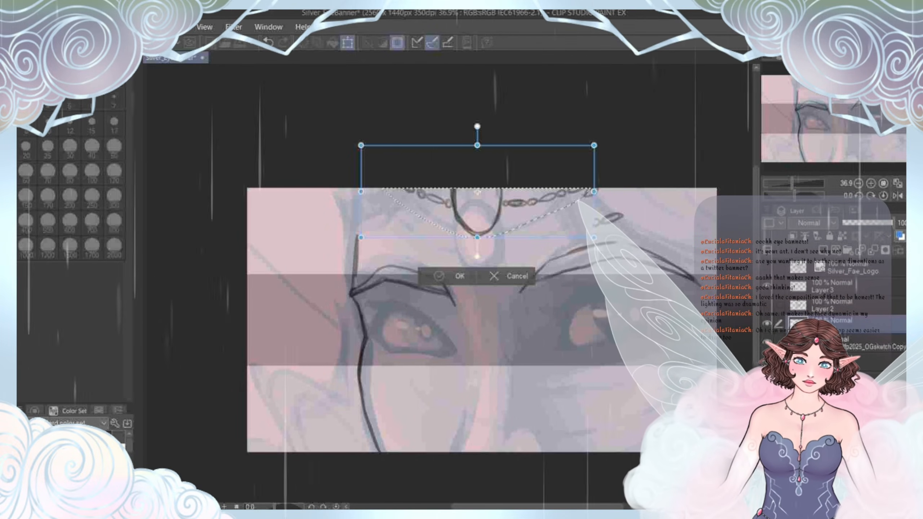
key(Return)
key(ctrl+d)
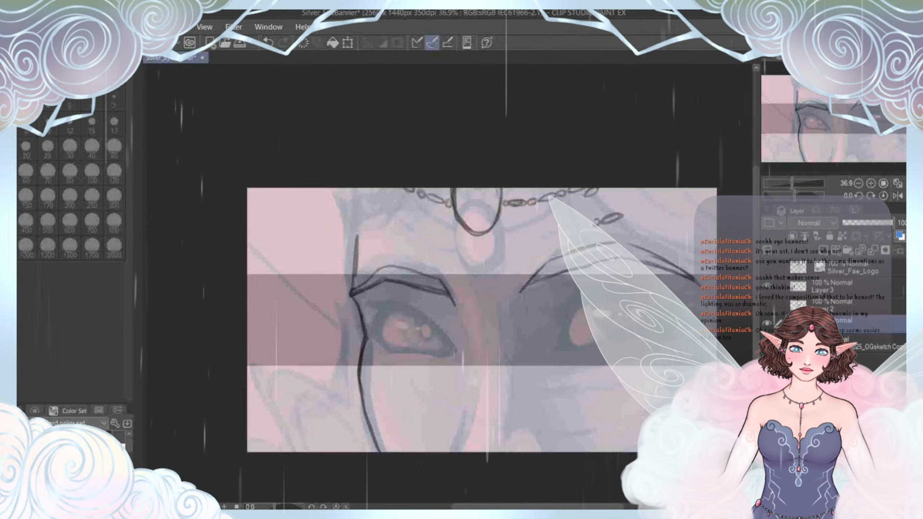
Step: Try to push the chain links on the forehead gem's left side outward with the Liquify tool, and undo it
scroll(421, 212, up, 1)
drag(421, 213, 425, 232)
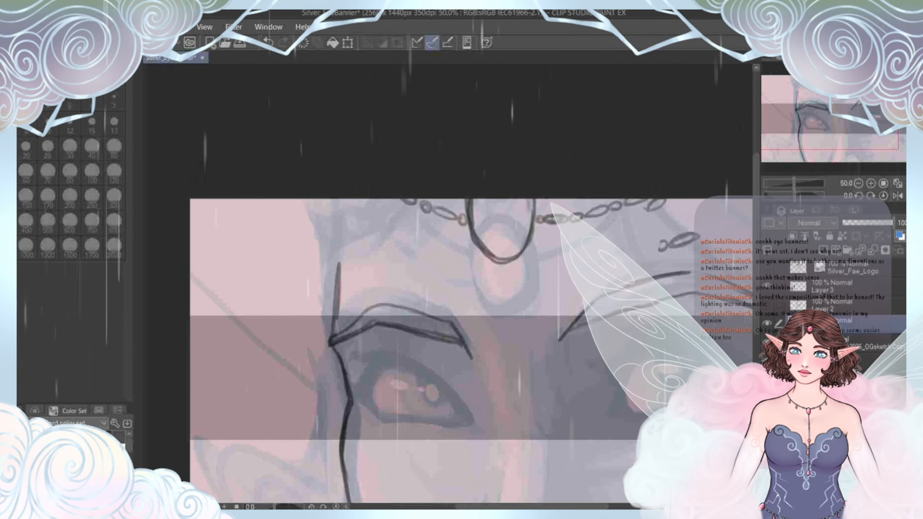
key(j)
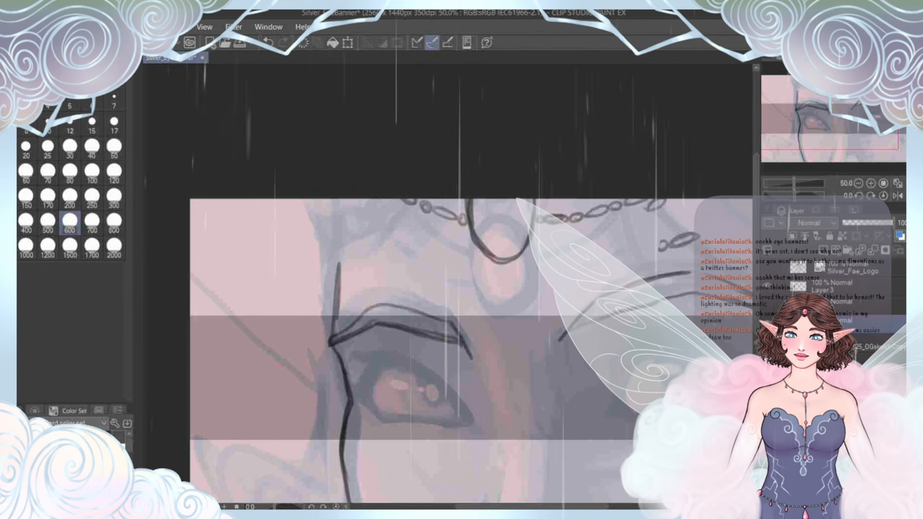
click(40, 58)
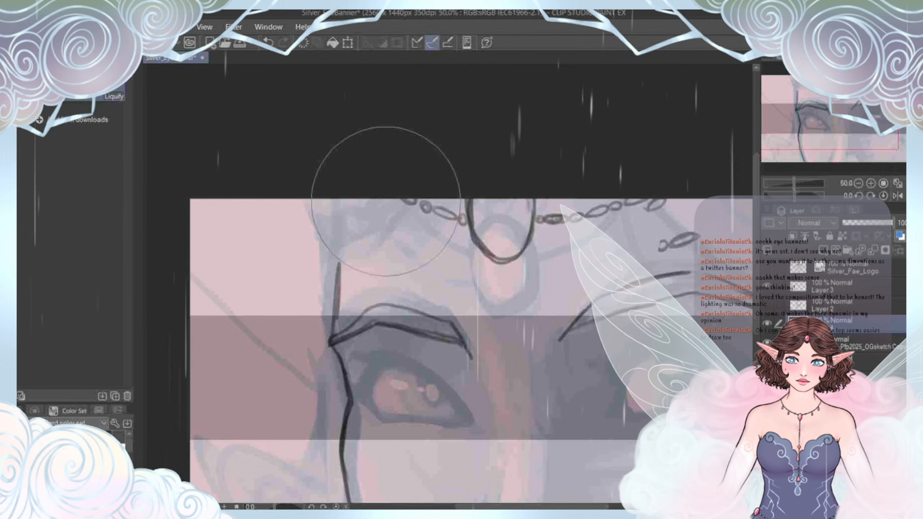
mouse_move(386, 202)
mouse_down()
mouse_move(385, 189)
mouse_move(319, 203)
mouse_up()
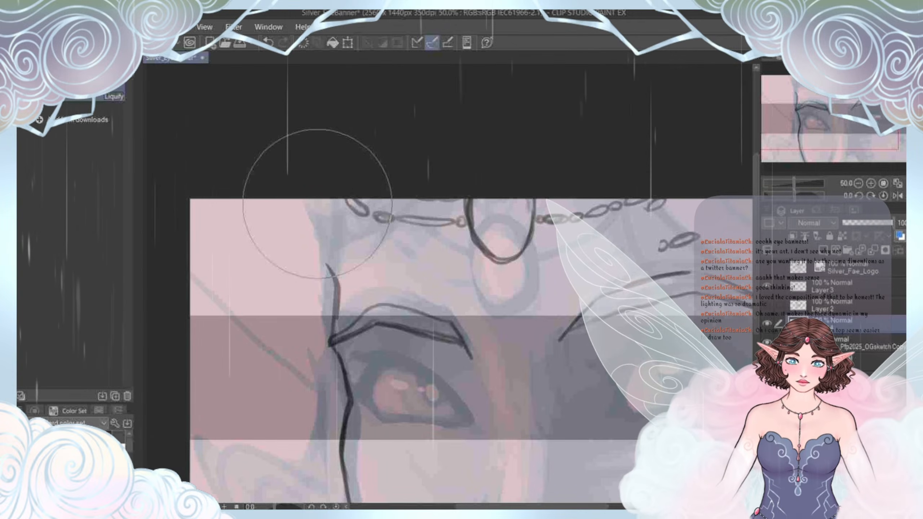
key(ctrl+z)
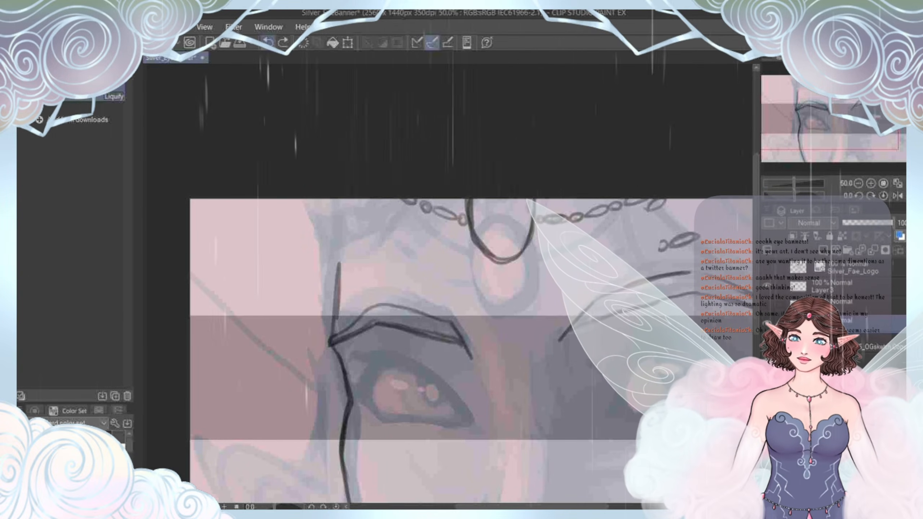
Step: Lasso and delete the chain links on both sides of the forehead gem, including the loose links above the right eyebrow
key(m)
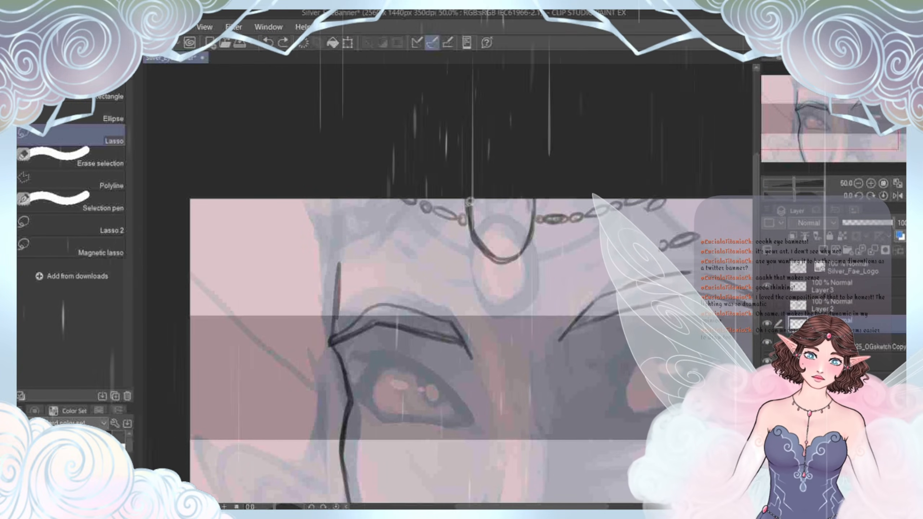
drag(475, 184, 470, 186)
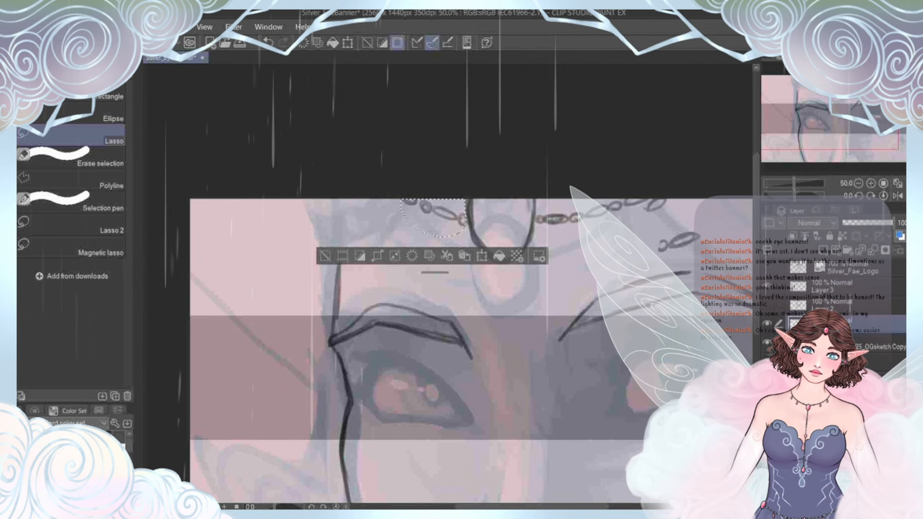
key(ctrl+d)
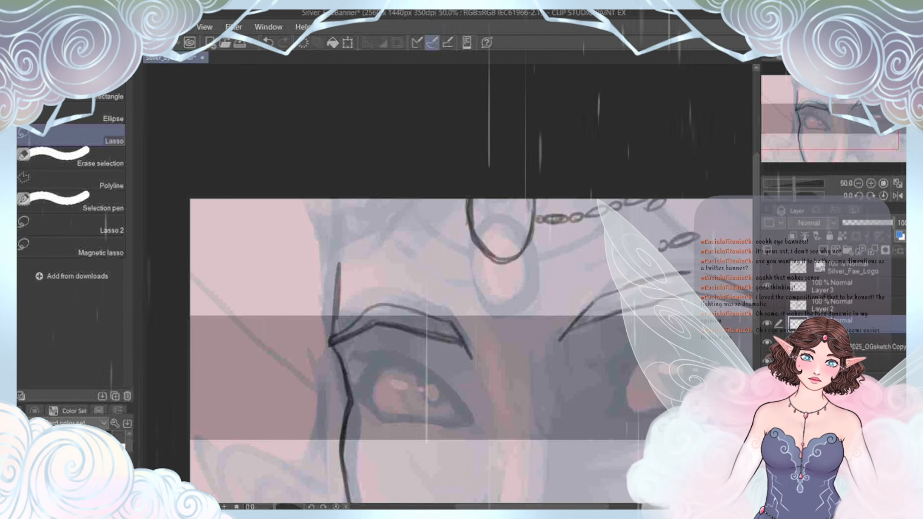
scroll(436, 345, right, 3)
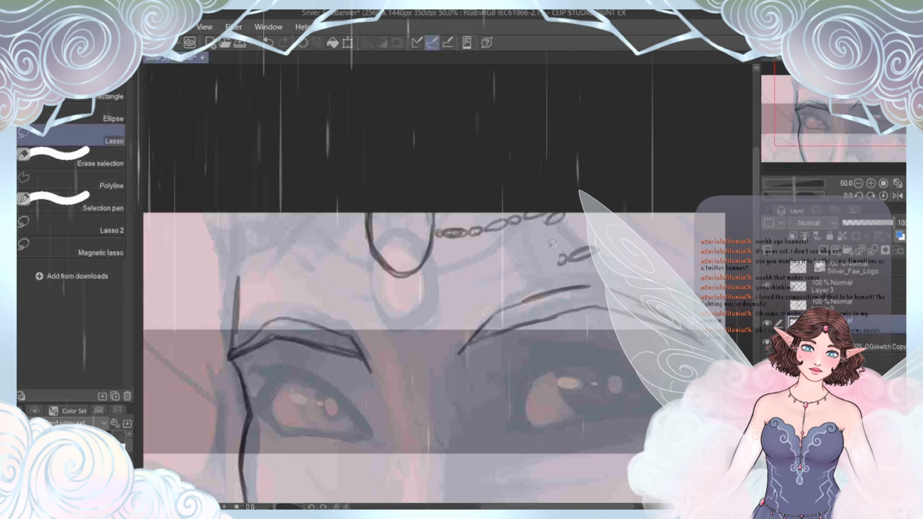
drag(489, 161, 483, 164)
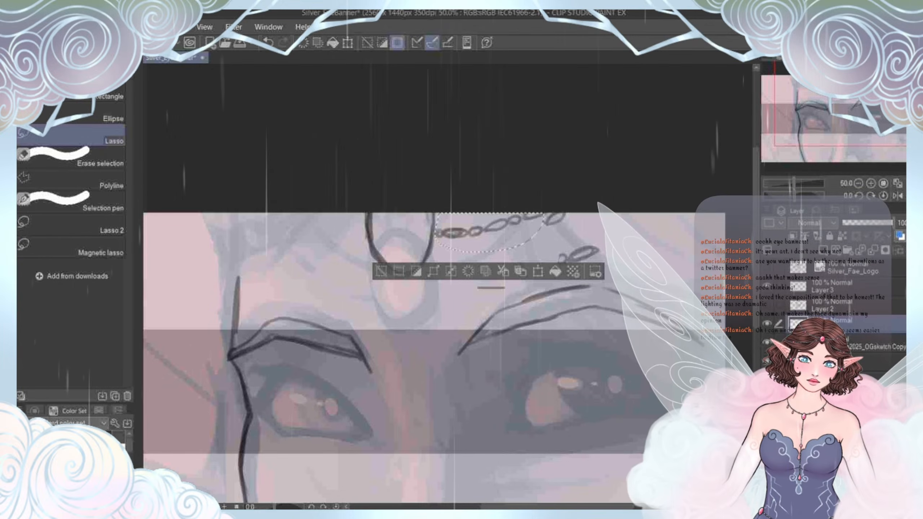
key(Delete)
key(ctrl+d)
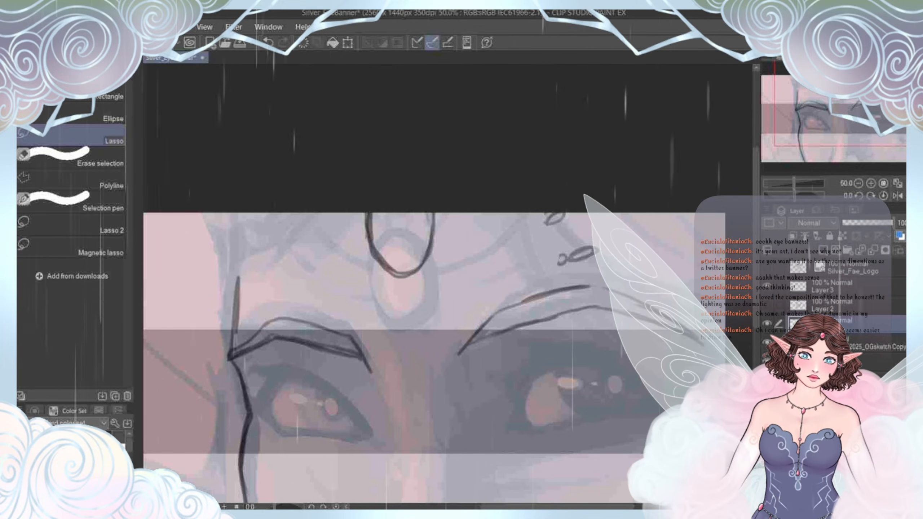
drag(582, 195, 560, 181)
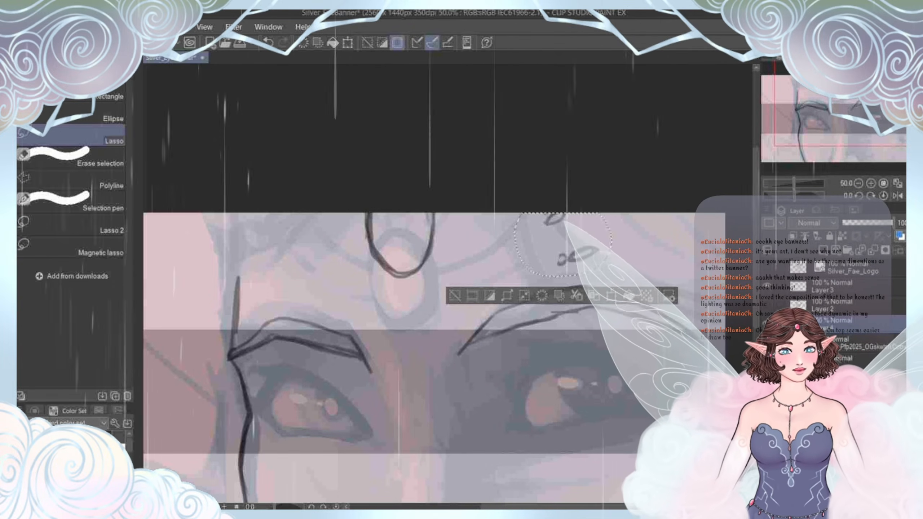
key(Delete)
key(ctrl+d)
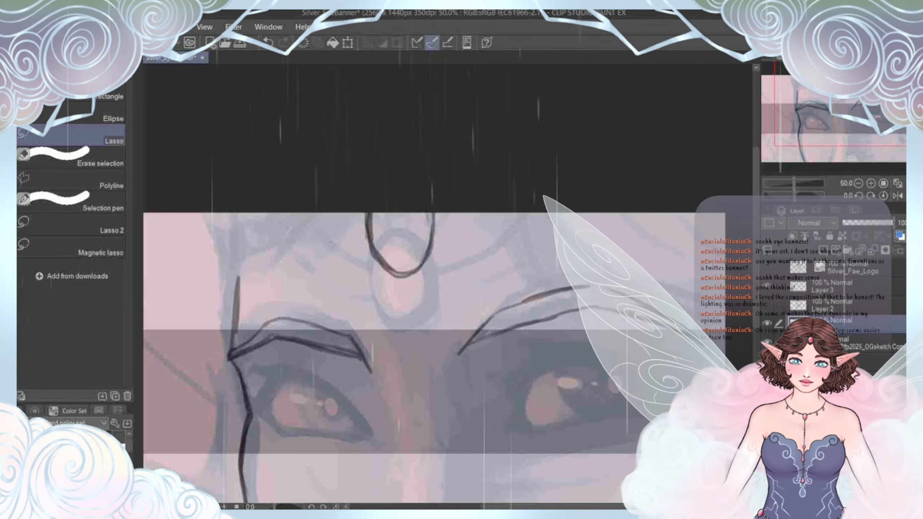
Step: Lasso the forehead gem outline, scale it down slightly at the canvas's upper edge, commit the transform and deselect
drag(451, 260, 409, 168)
drag(451, 260, 452, 215)
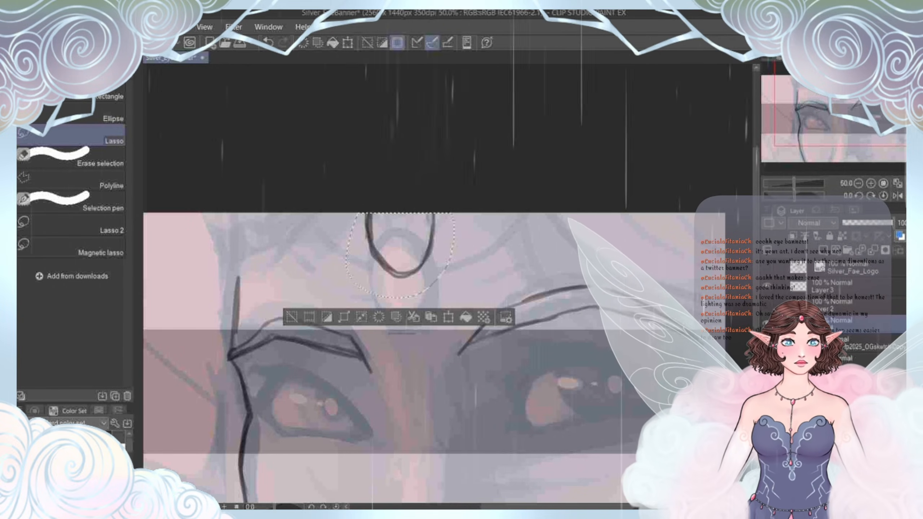
key(ctrl+t)
drag(396, 294, 400, 286)
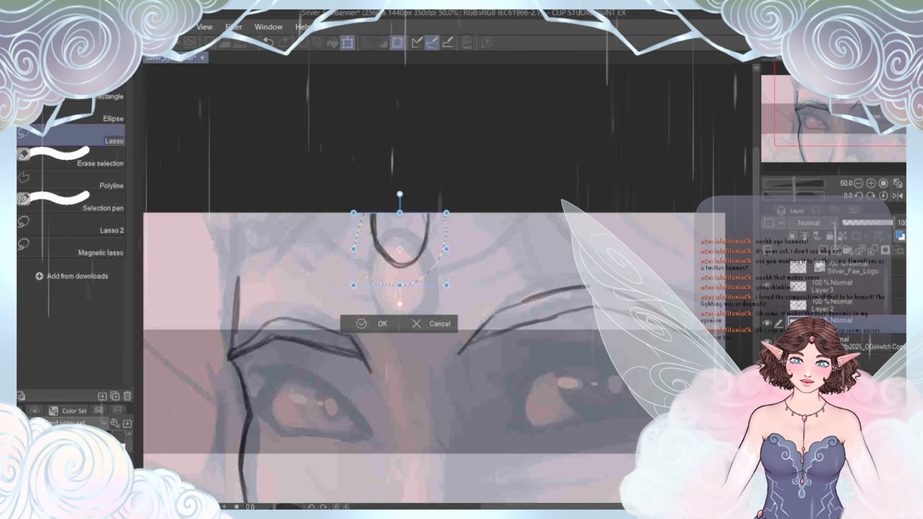
key(Return)
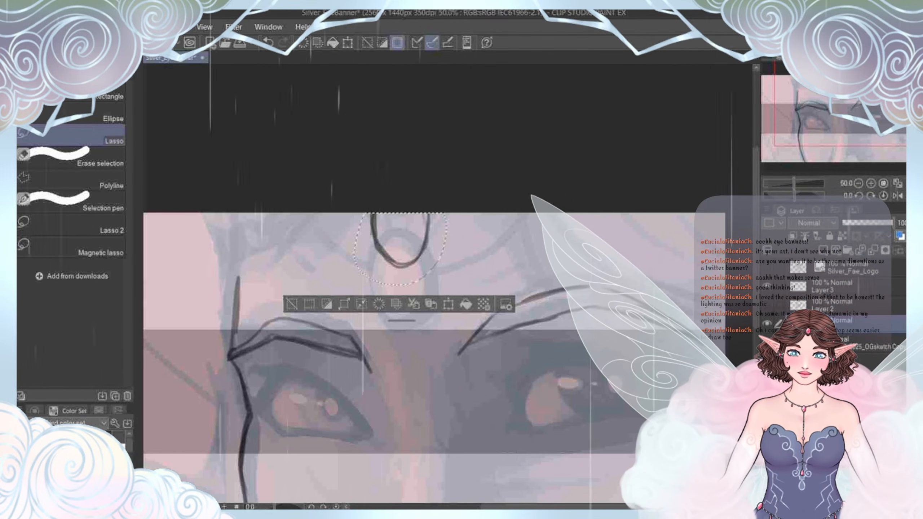
key(ctrl+d)
Step: Try a curved line from the gem's left side up to the canvas's upper edge with the Transparent watercolor brush, and undo it
scroll(447, 260, down, 3)
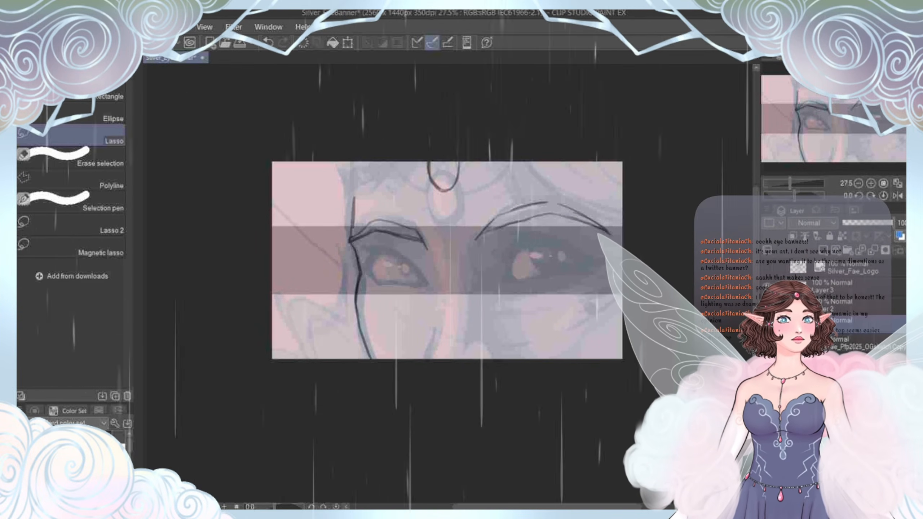
scroll(447, 260, up, 1)
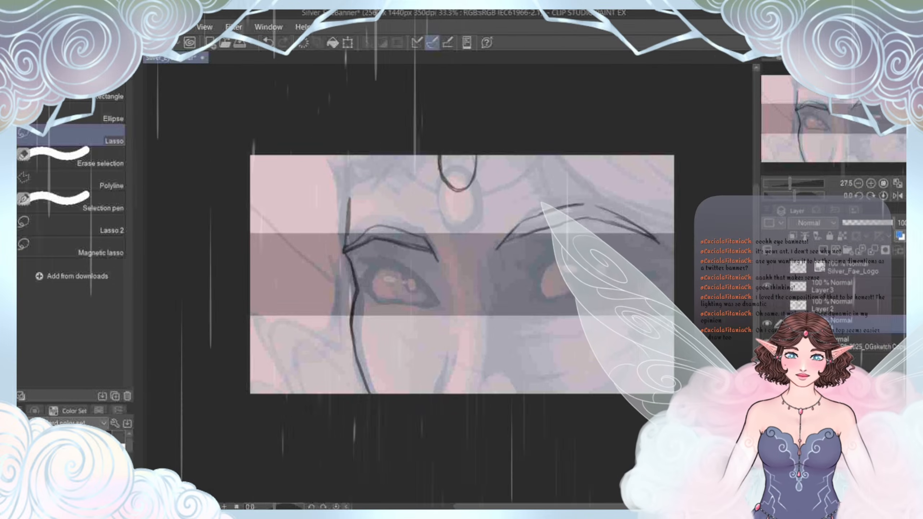
scroll(402, 209, up, 4)
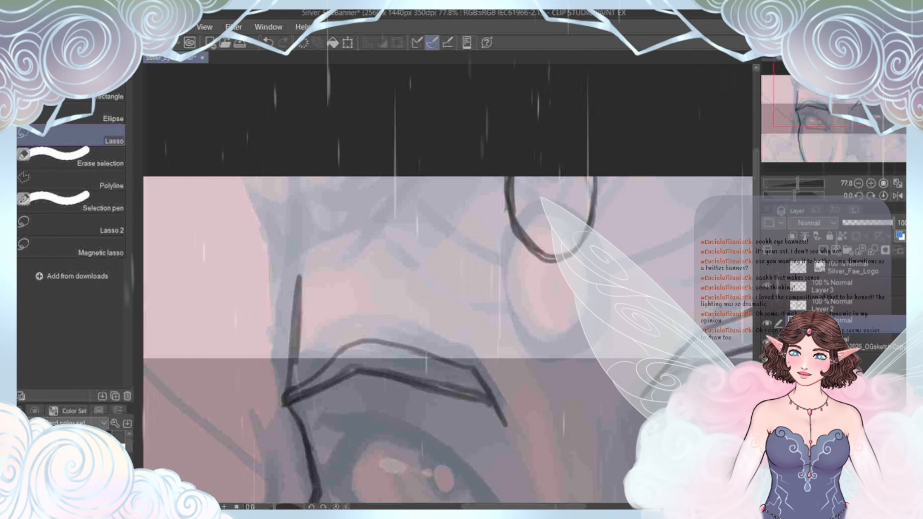
key(p)
scroll(447, 298, left, 3)
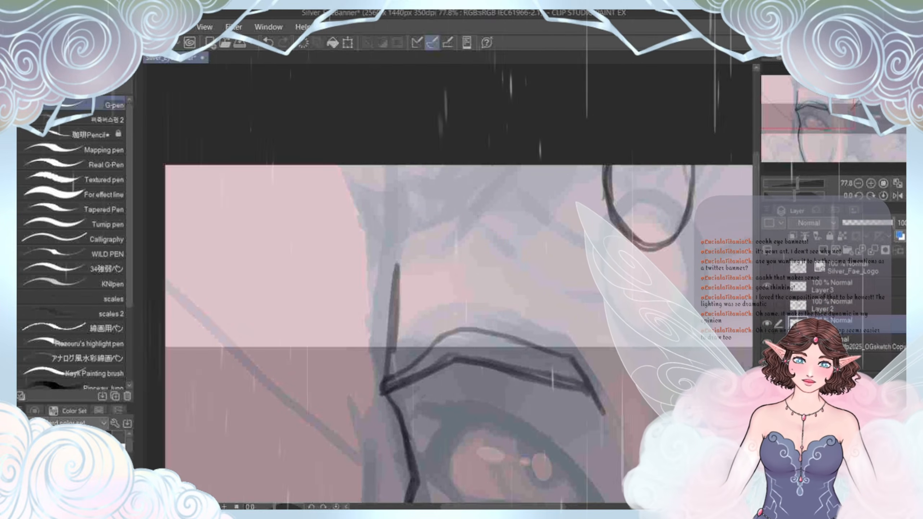
key(b)
drag(472, 291, 402, 297)
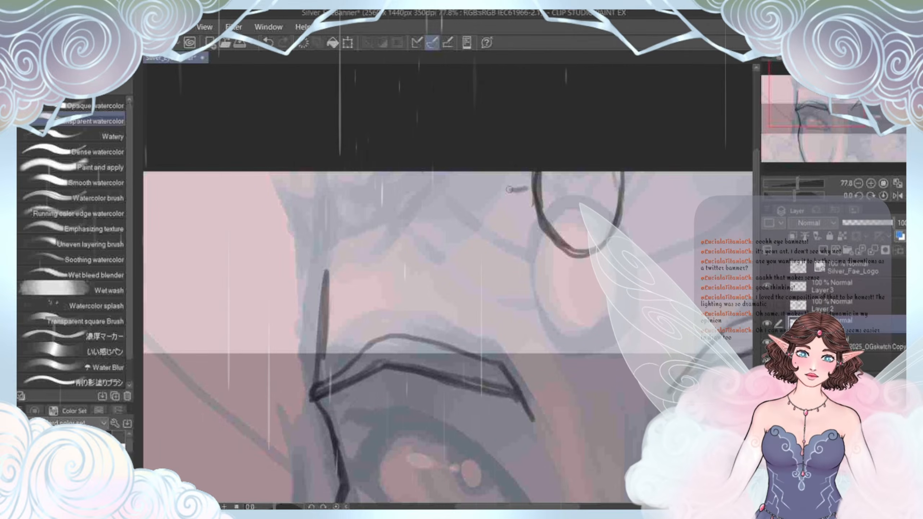
mouse_move(489, 192)
mouse_down()
mouse_move(439, 190)
mouse_move(362, 167)
mouse_up()
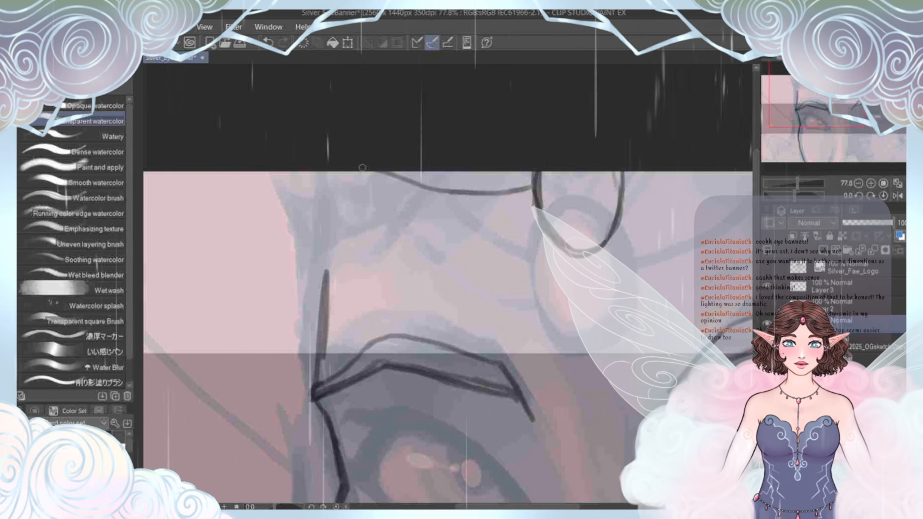
click(268, 42)
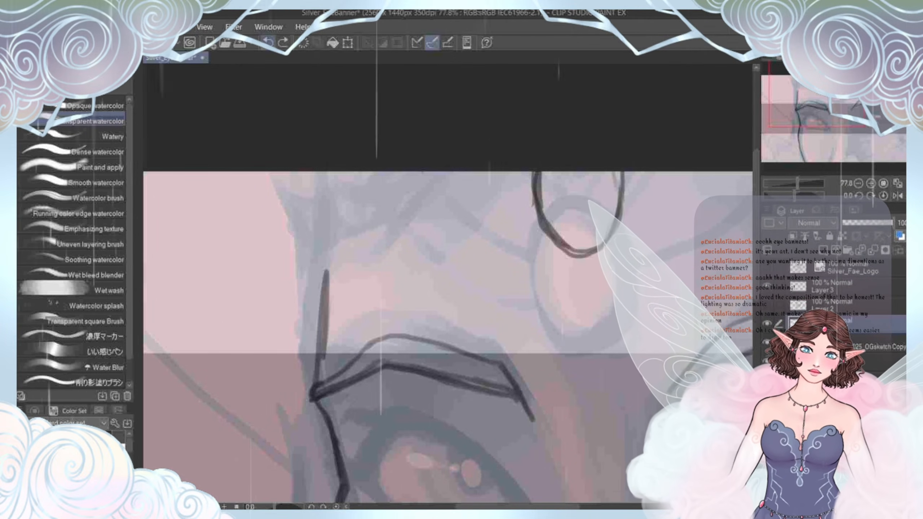
Step: Try drawing the left forehead curve on a rotated canvas, working between the gem and the face edge, and undo the strokes
mouse_move(448, 284)
mouse_down()
mouse_move(485, 200)
mouse_move(519, 282)
mouse_up()
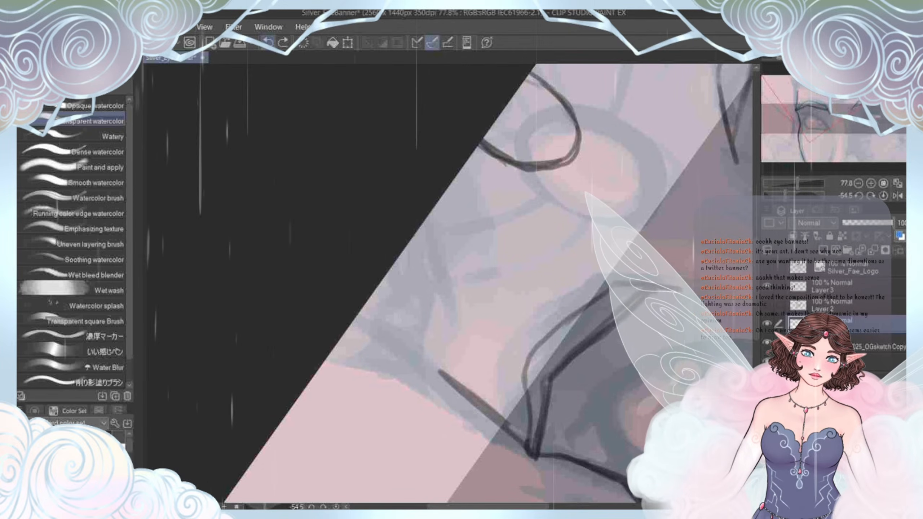
drag(504, 163, 467, 226)
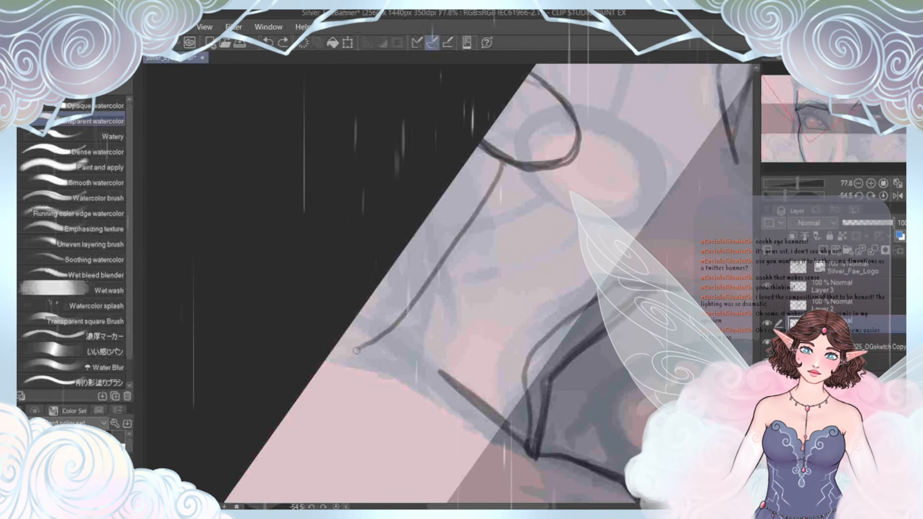
key(ctrl+z)
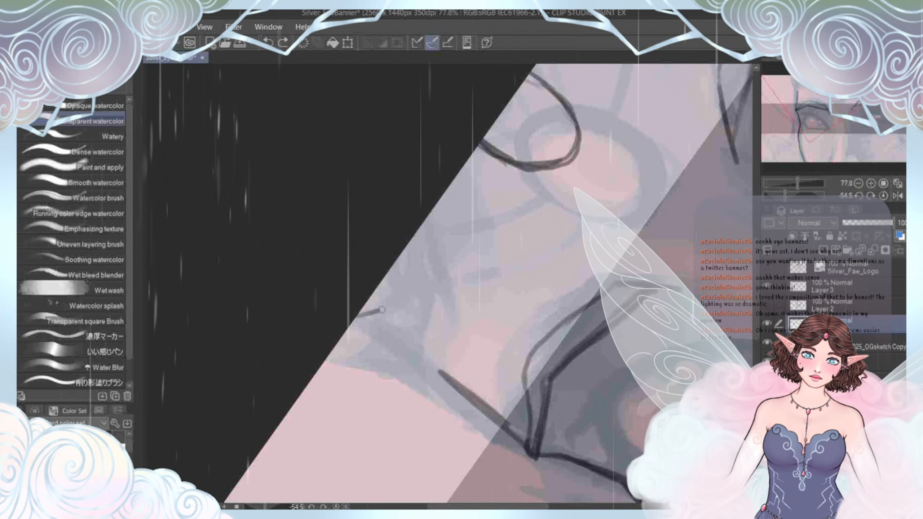
mouse_move(358, 316)
mouse_down()
mouse_move(510, 160)
mouse_move(409, 298)
mouse_move(397, 283)
mouse_up()
drag(463, 277, 472, 242)
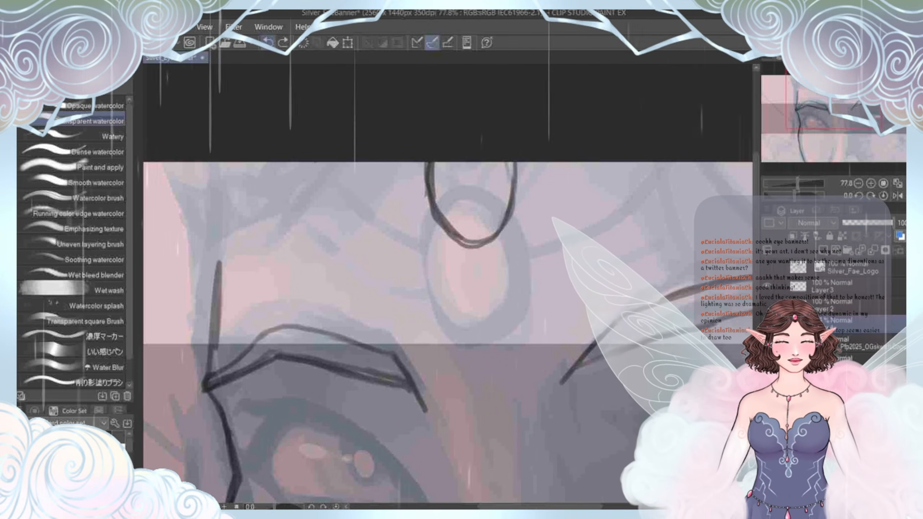
Step: Draw a thin curved line on each side of the forehead gem, extending right to the canvas edge and left to the face contour
drag(545, 218, 564, 298)
drag(545, 363, 375, 252)
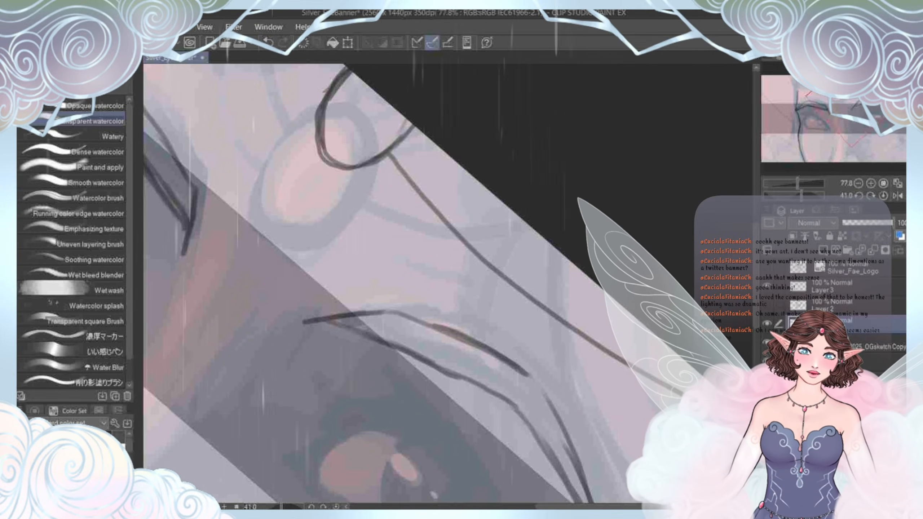
drag(367, 193, 526, 376)
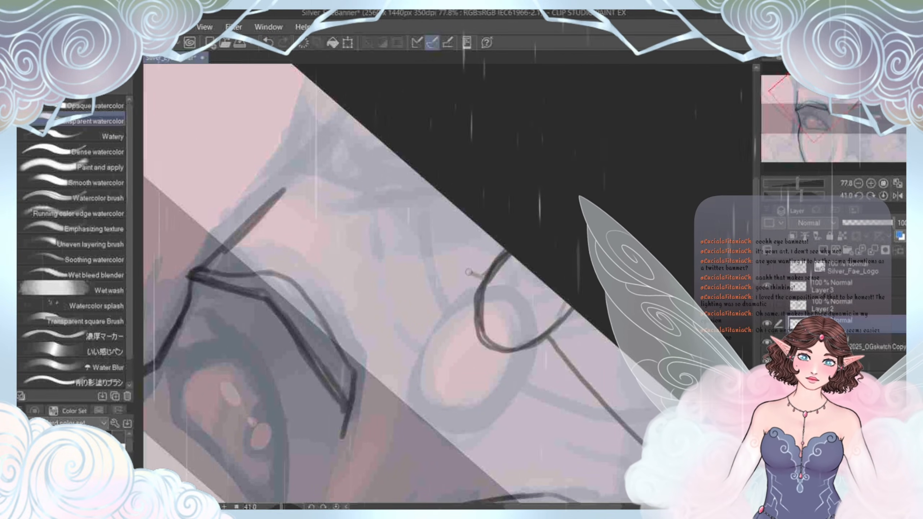
drag(468, 272, 372, 214)
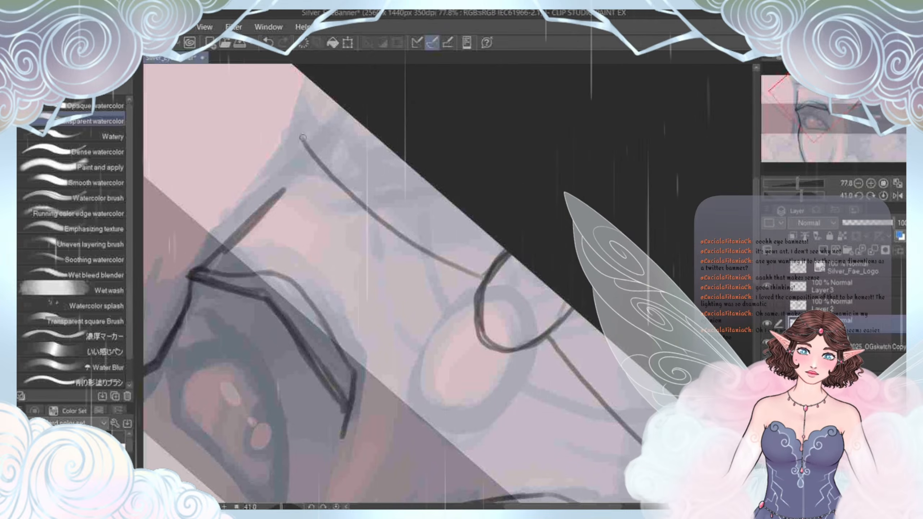
scroll(349, 236, down, 4)
key(ctrl+@)
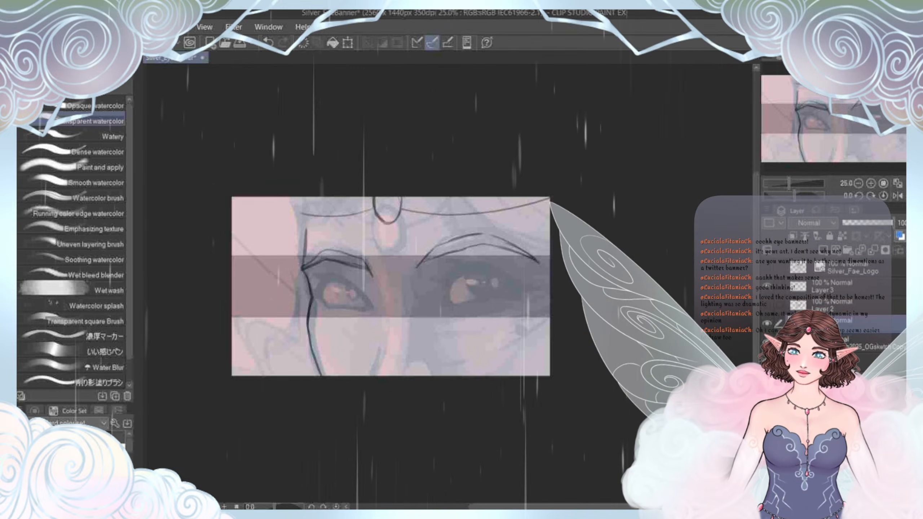
key(m)
scroll(378, 206, up, 2)
mouse_move(378, 206)
mouse_down()
mouse_move(391, 240)
mouse_move(384, 242)
mouse_up()
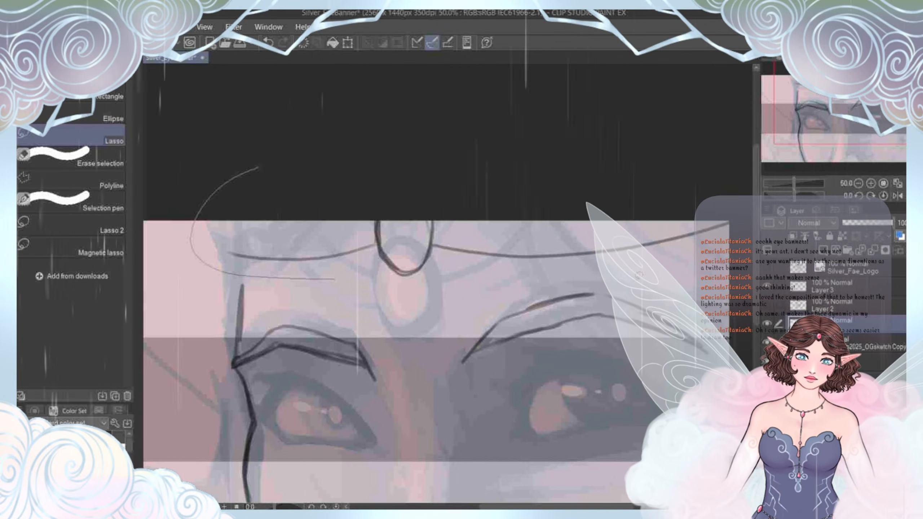
mouse_move(705, 163)
mouse_down()
mouse_move(491, 121)
mouse_move(272, 147)
mouse_up()
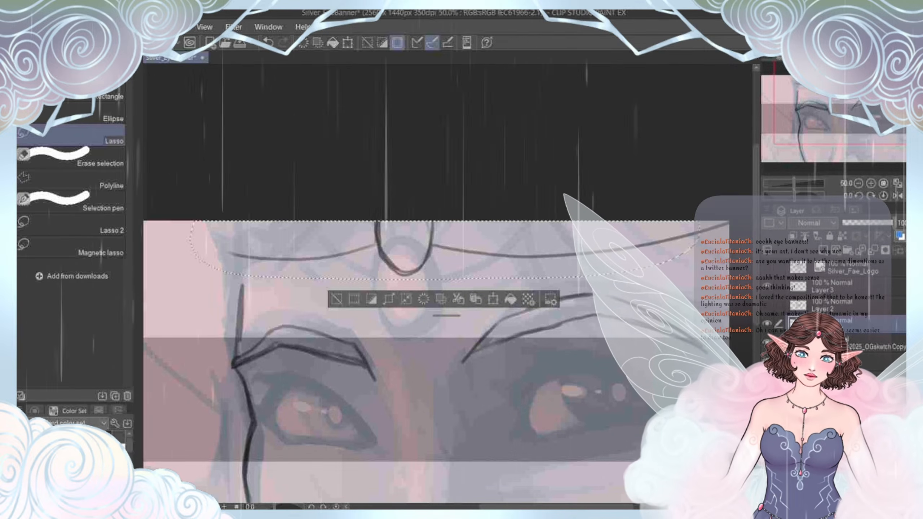
key(ctrl+d)
scroll(490, 327, down, 2)
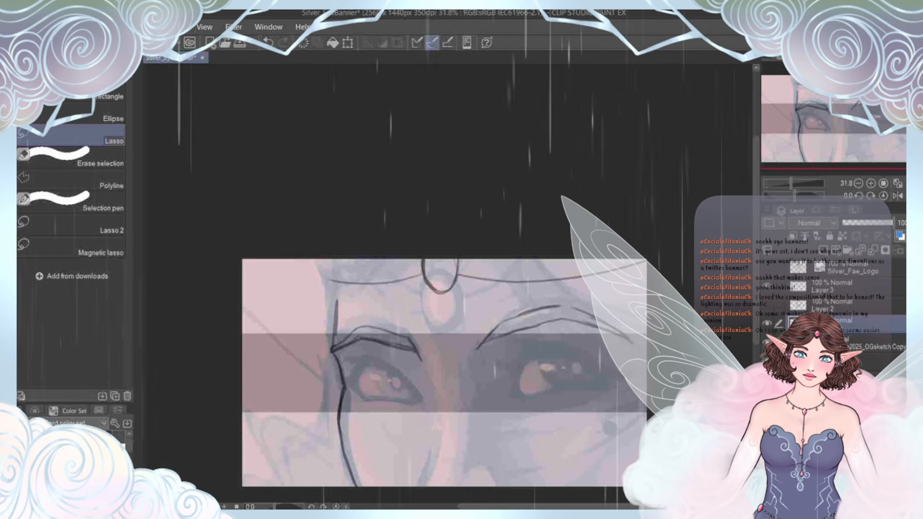
Step: Lasso the gem outline with its curved bands, move them up slightly past the canvas's upper edge, commit the transform and deselect
mouse_move(481, 300)
mouse_down()
mouse_move(478, 182)
mouse_move(319, 196)
mouse_move(342, 218)
mouse_move(308, 265)
mouse_move(403, 299)
mouse_move(503, 301)
mouse_move(660, 237)
mouse_move(599, 211)
mouse_move(447, 202)
mouse_move(367, 213)
mouse_move(337, 247)
mouse_up()
key(ctrl+d)
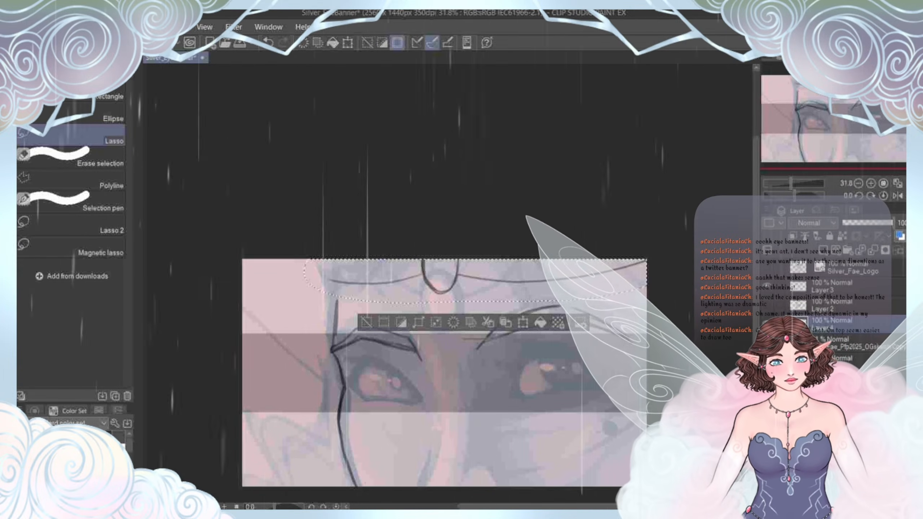
key(ctrl+t)
drag(475, 280, 475, 271)
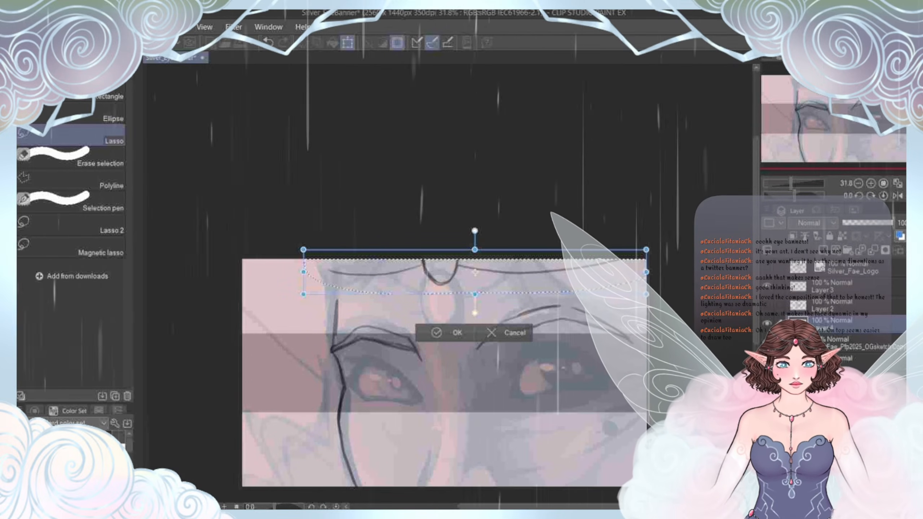
key(Return)
key(ctrl+d)
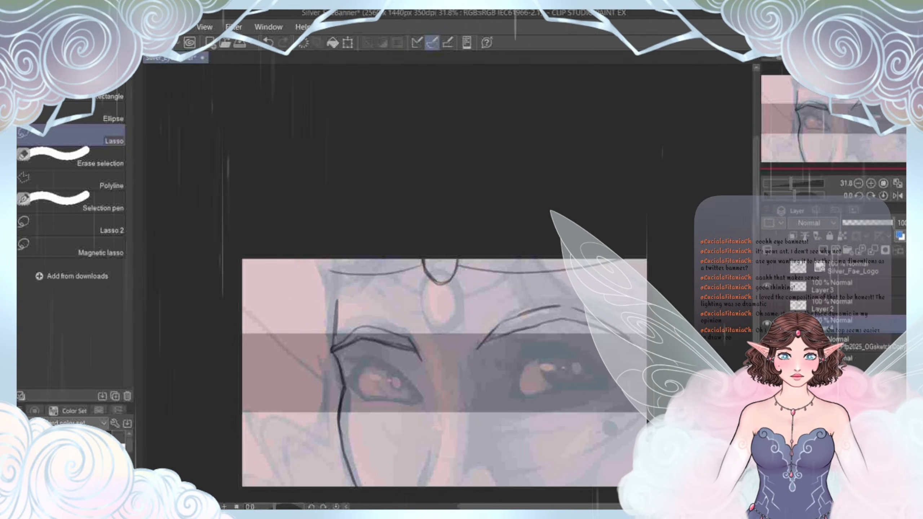
Step: Draw a hairline curve from the gem's left side down to the face contour with the Transparent watercolor brush, ending in a small curl
drag(439, 363, 505, 361)
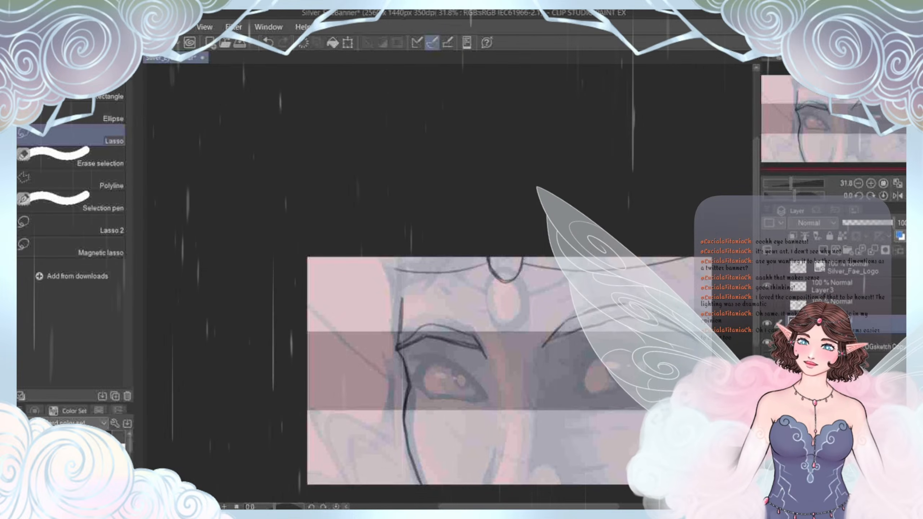
key(p)
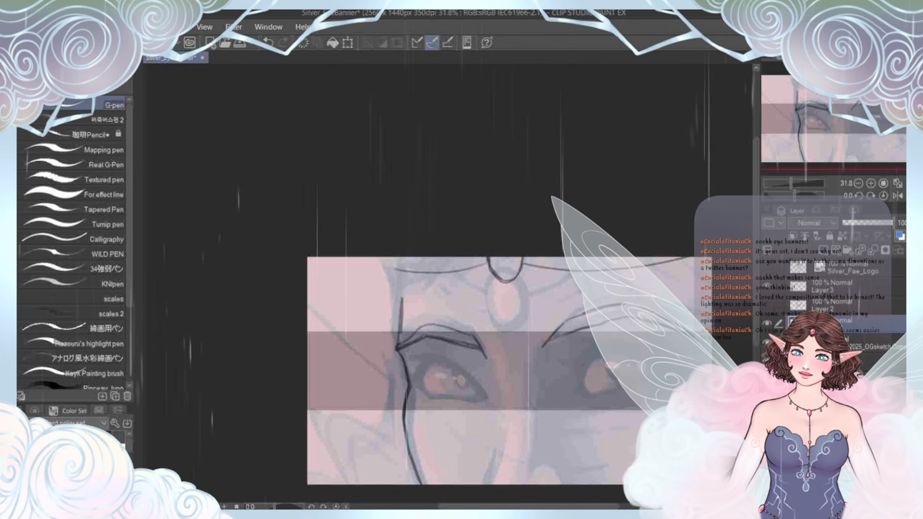
key(b)
scroll(378, 309, up, 2)
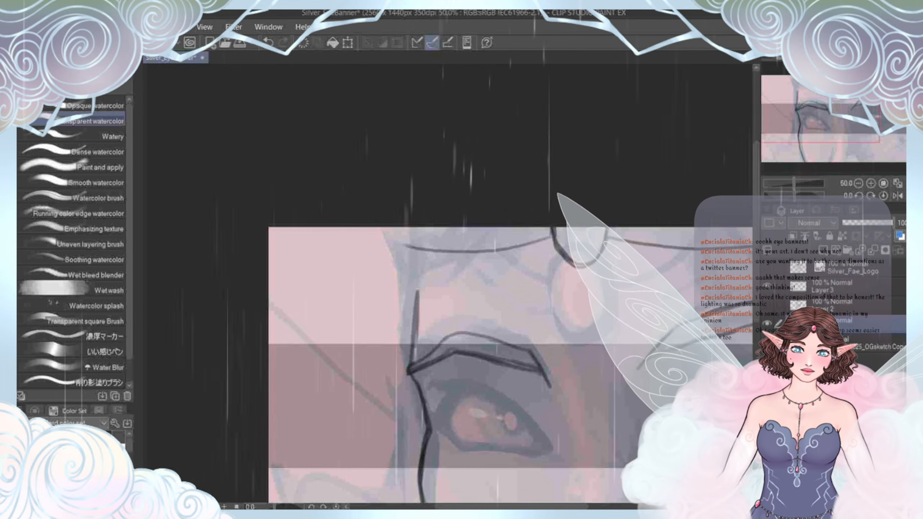
drag(378, 309, 421, 331)
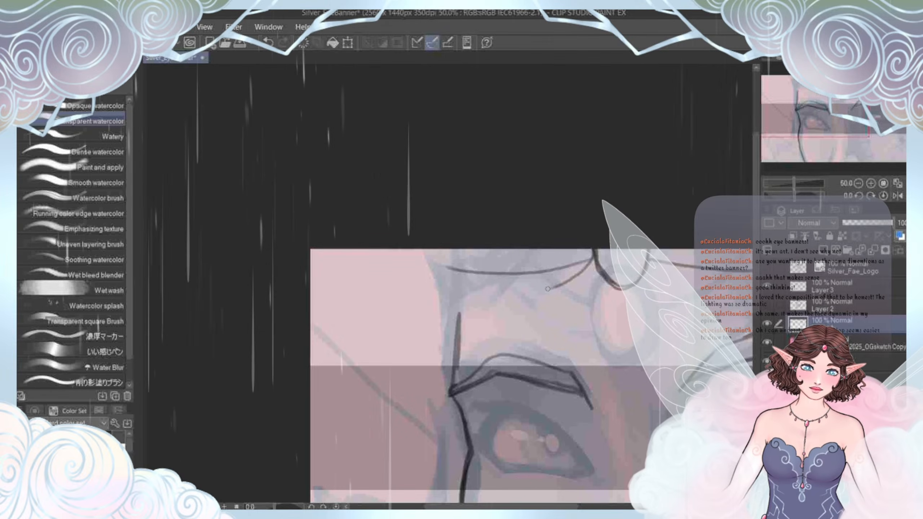
drag(589, 268, 463, 308)
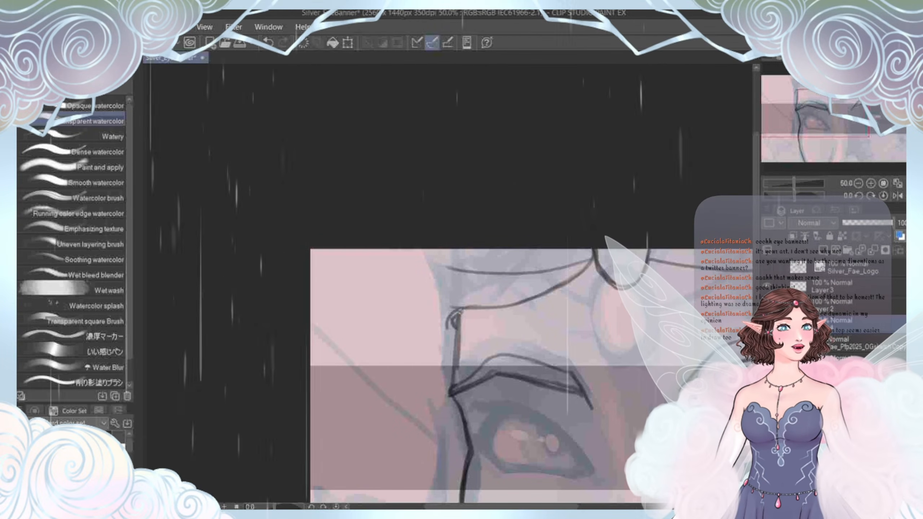
Step: Sketch several wavy hair strands sweeping from the gem to the left temple, above the left hairline curve
mouse_move(457, 316)
mouse_down()
mouse_move(421, 267)
mouse_move(386, 304)
mouse_move(409, 274)
mouse_up()
scroll(387, 304, up, 2)
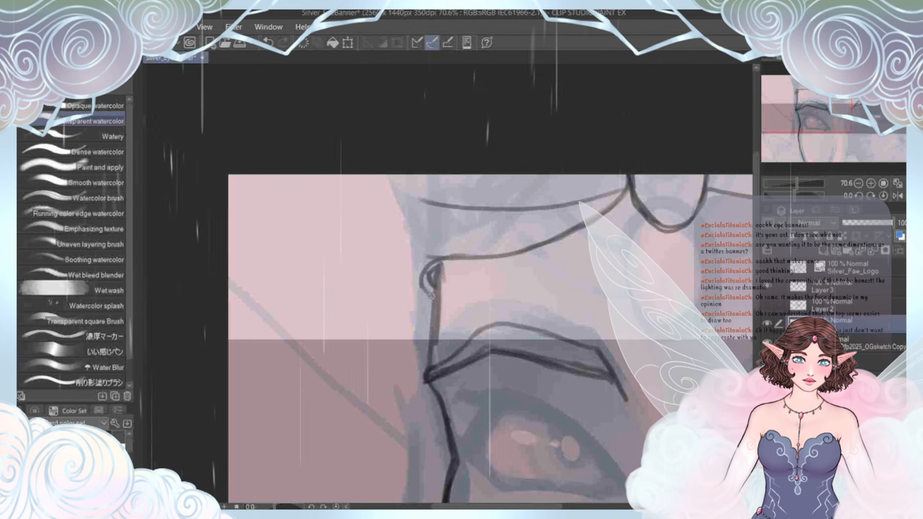
drag(582, 224, 397, 261)
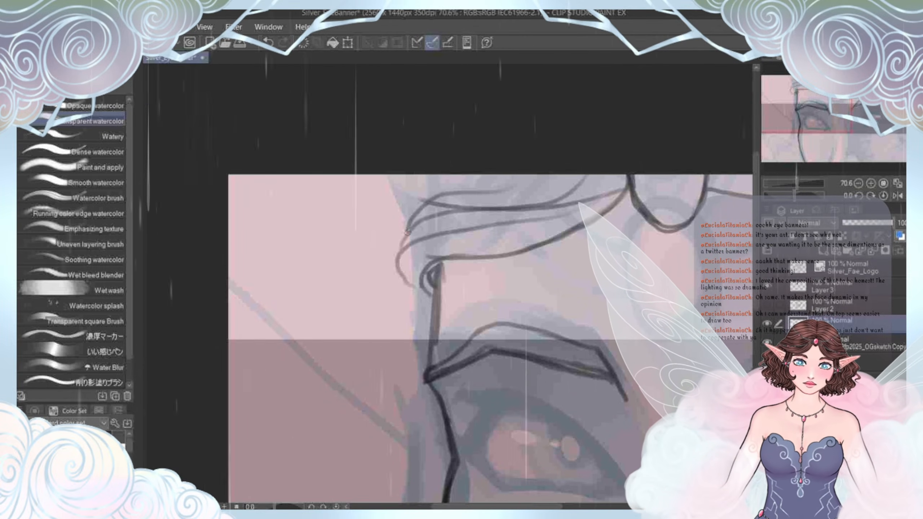
scroll(407, 231, down, 2)
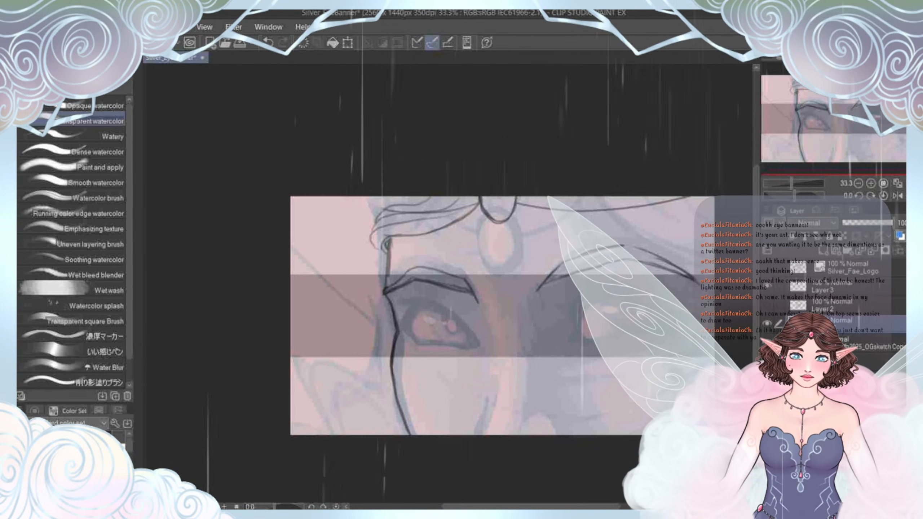
scroll(343, 246, up, 2)
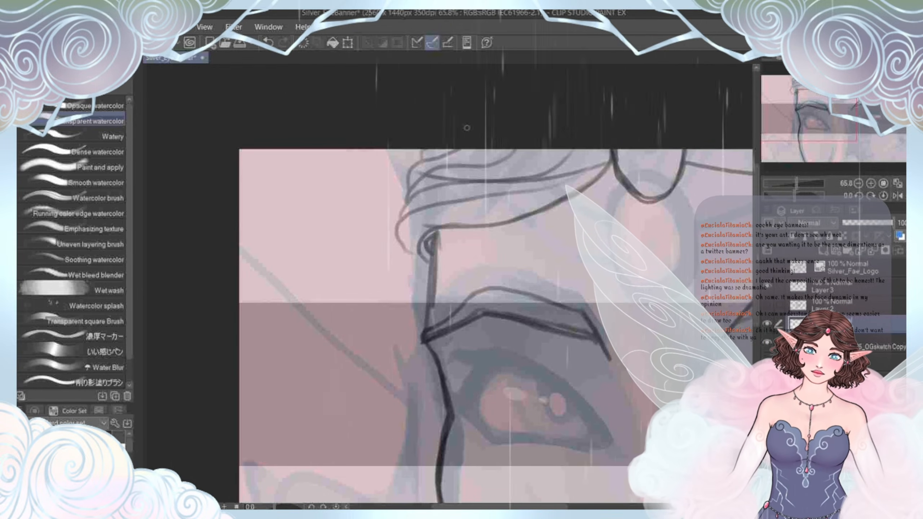
Step: Draw the right hairline curve and several flowing hair strands from the gem to the canvas's right edge above the eyebrow
drag(646, 232, 218, 246)
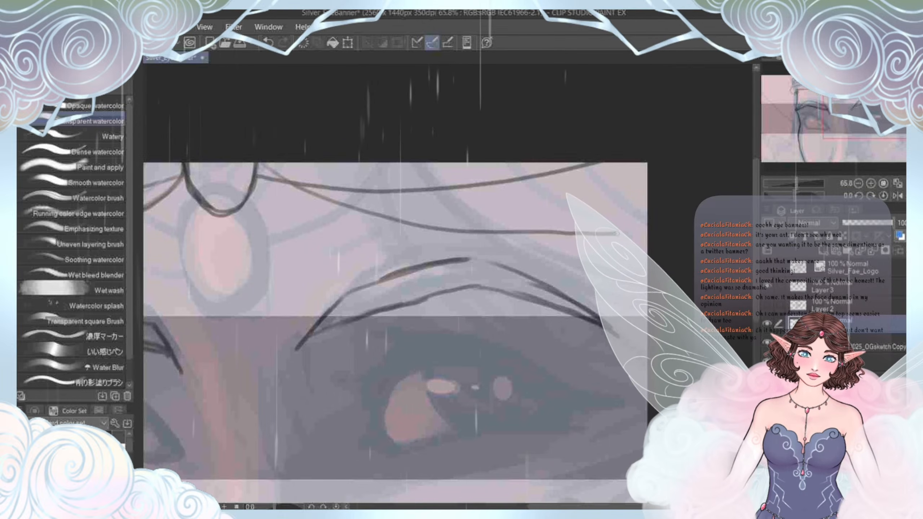
drag(336, 190, 539, 214)
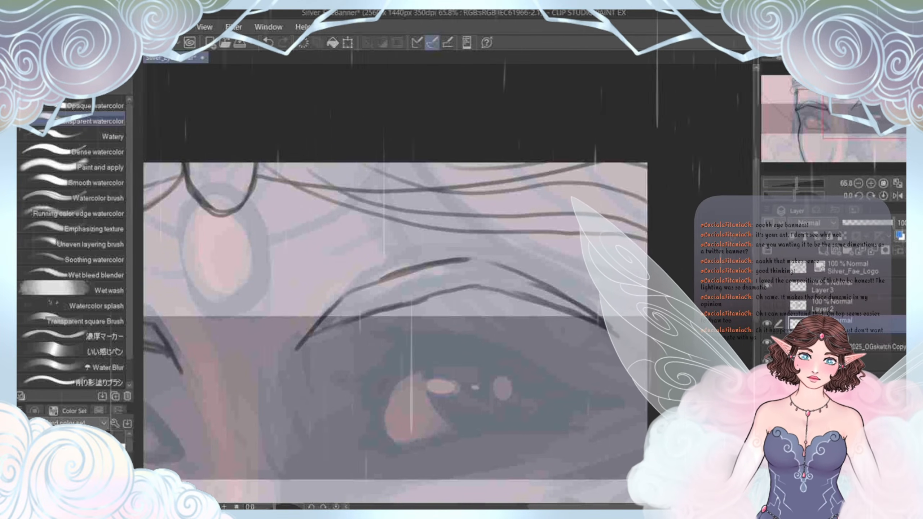
drag(162, 397, 470, 317)
scroll(360, 356, down, 2)
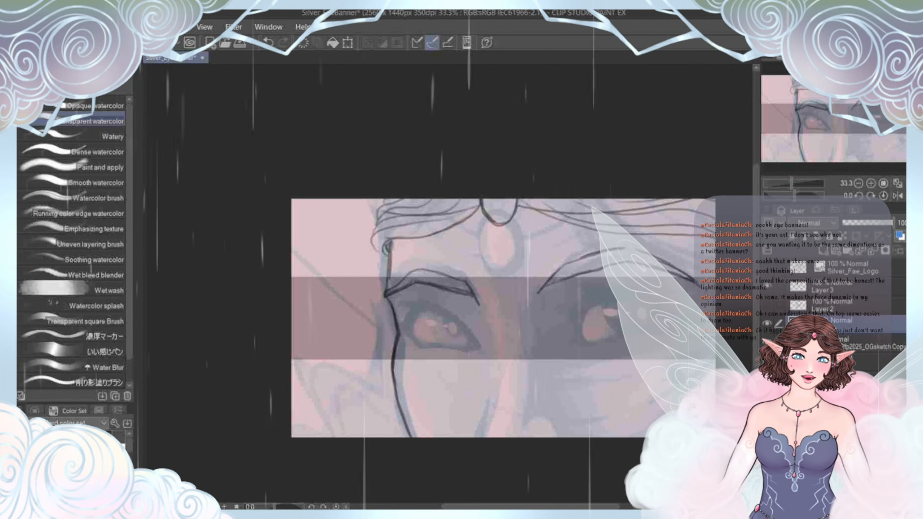
scroll(466, 311, up, 2)
drag(538, 305, 277, 283)
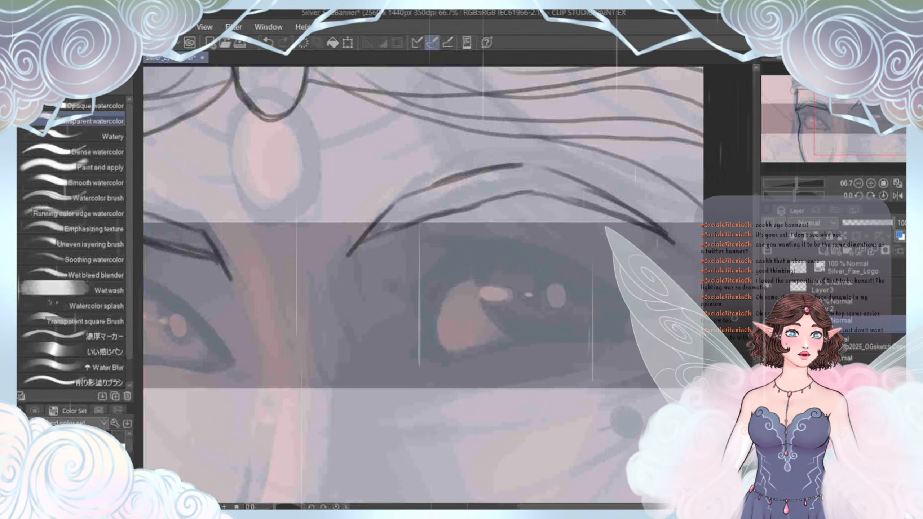
scroll(463, 394, down, 2)
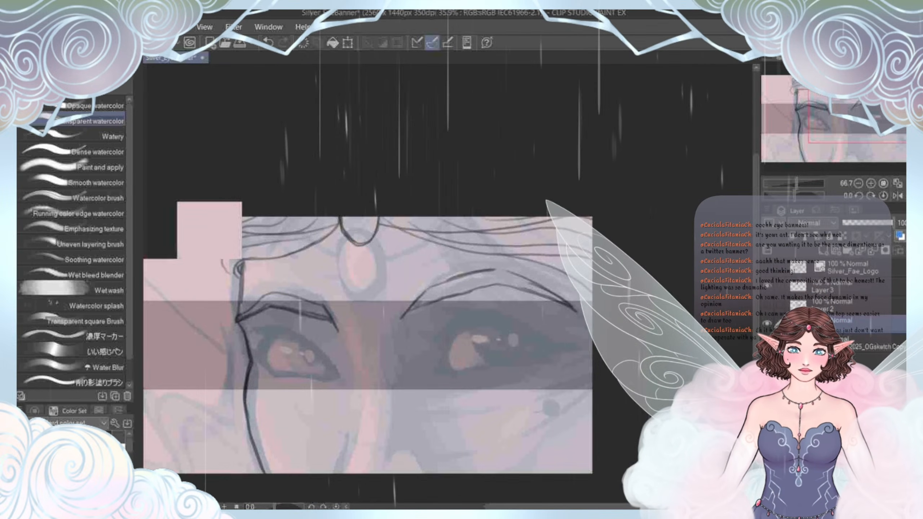
mouse_move(400, 328)
mouse_down()
mouse_move(520, 294)
mouse_move(414, 320)
mouse_up()
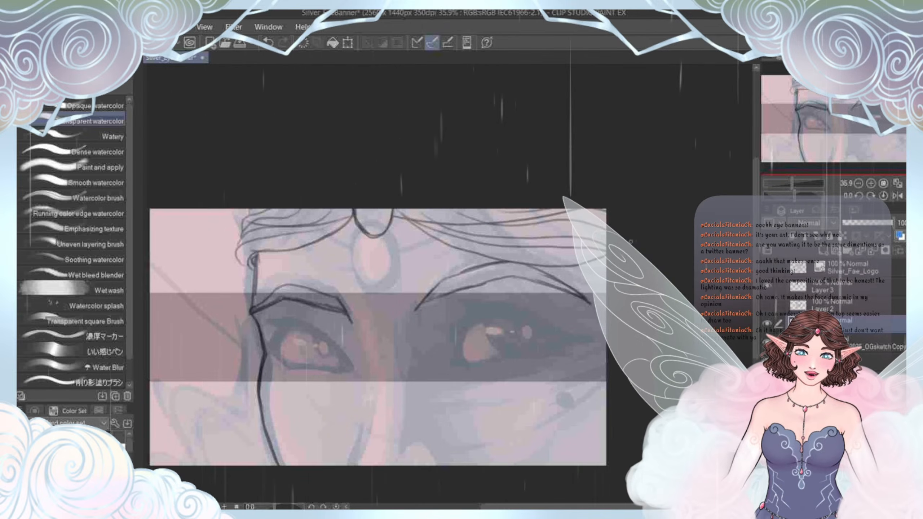
scroll(417, 291, up, 2)
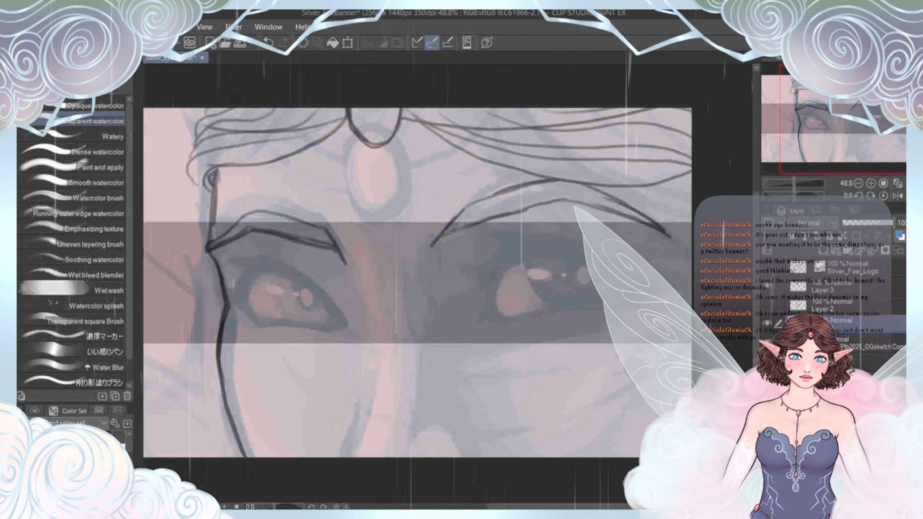
Step: Sketch a wavy lock of hair from the left cheek contour down to the canvas's lower edge, redoing one strand
drag(418, 291, 652, 424)
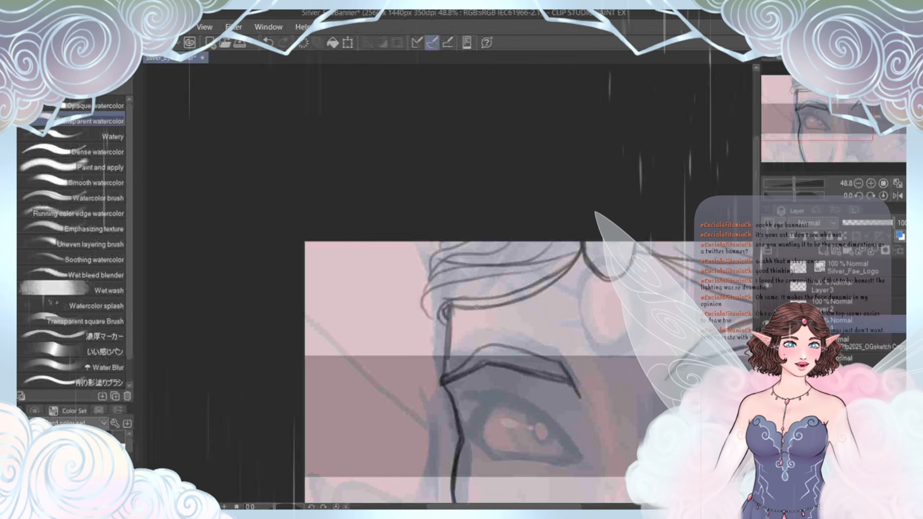
drag(476, 307, 537, 277)
scroll(442, 190, up, 1)
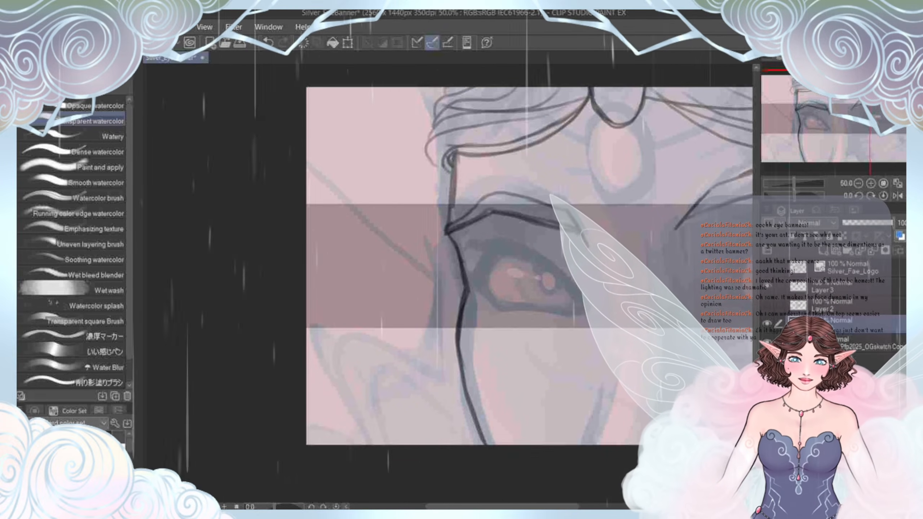
drag(444, 295, 382, 397)
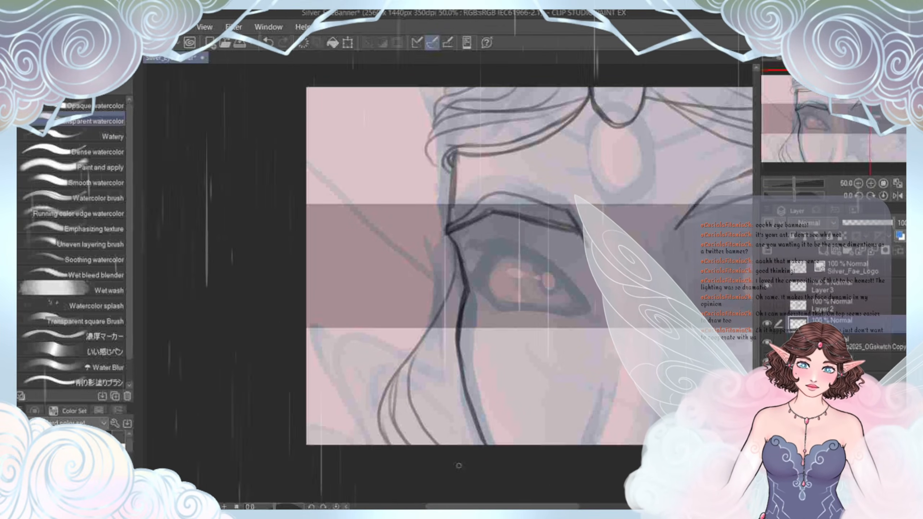
key(ctrl+z)
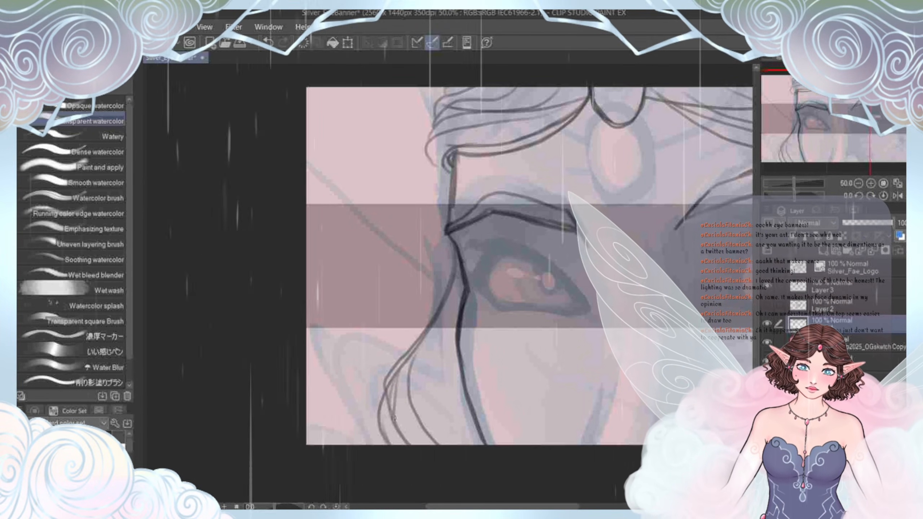
drag(396, 369, 405, 444)
drag(385, 385, 377, 434)
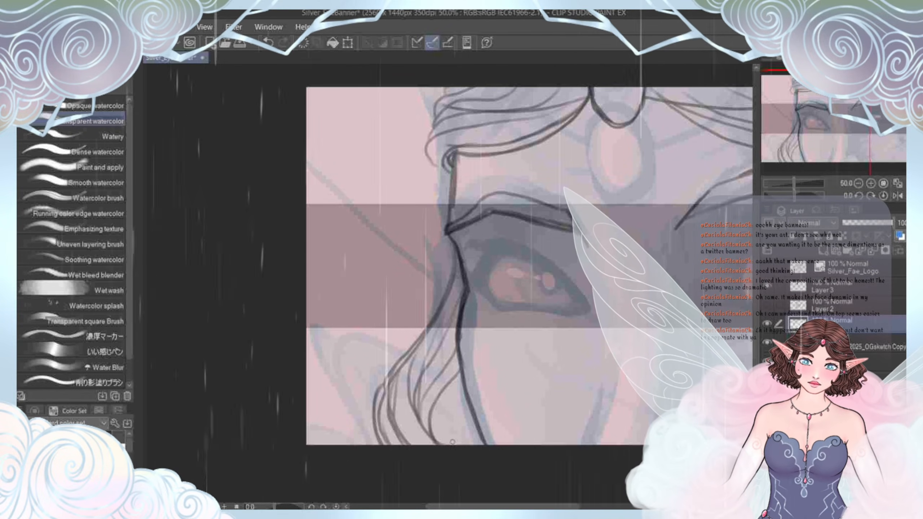
Step: Add more wavy hair strands left of the face lock, spreading toward the canvas's left and lower edges
drag(452, 441, 430, 472)
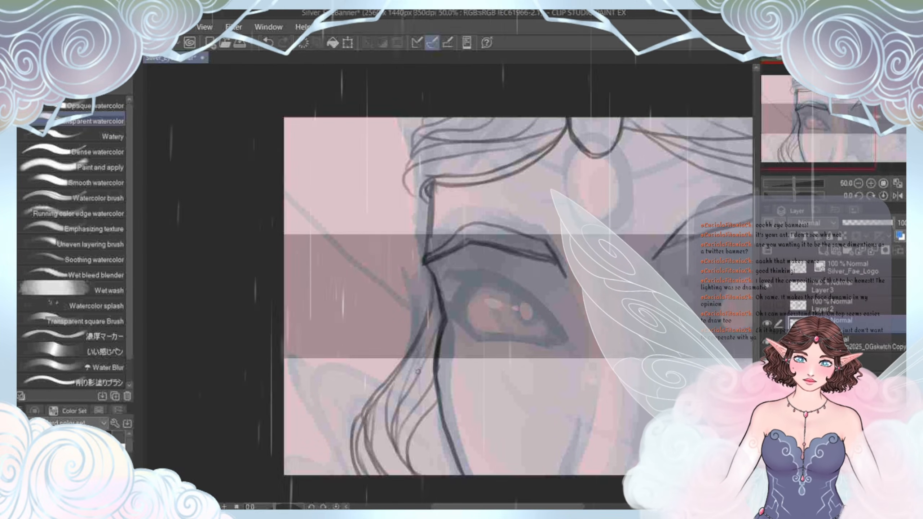
drag(388, 299, 327, 399)
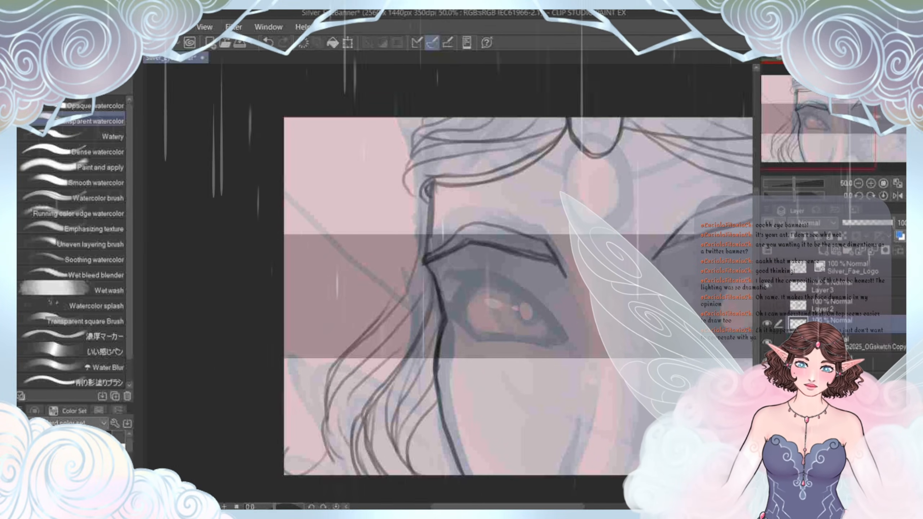
mouse_move(501, 305)
mouse_down()
mouse_move(501, 234)
mouse_move(533, 243)
mouse_up()
click(269, 42)
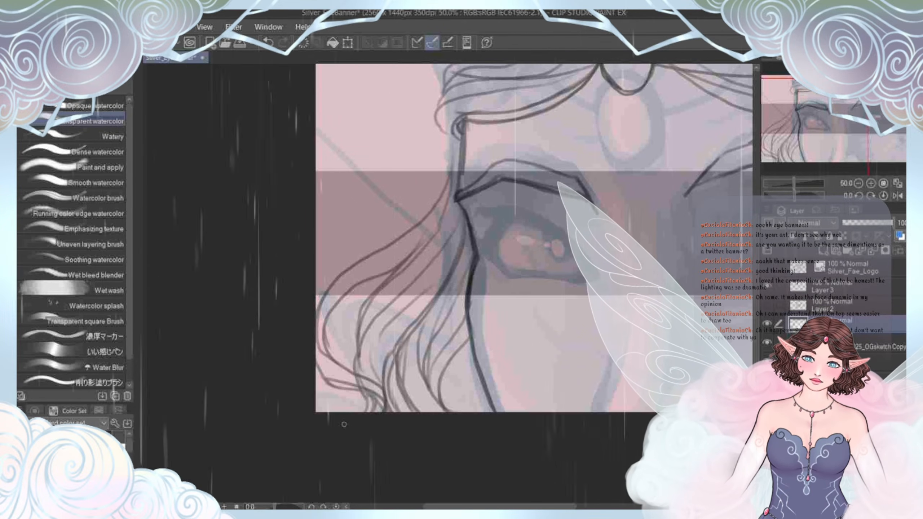
scroll(410, 301, down, 2)
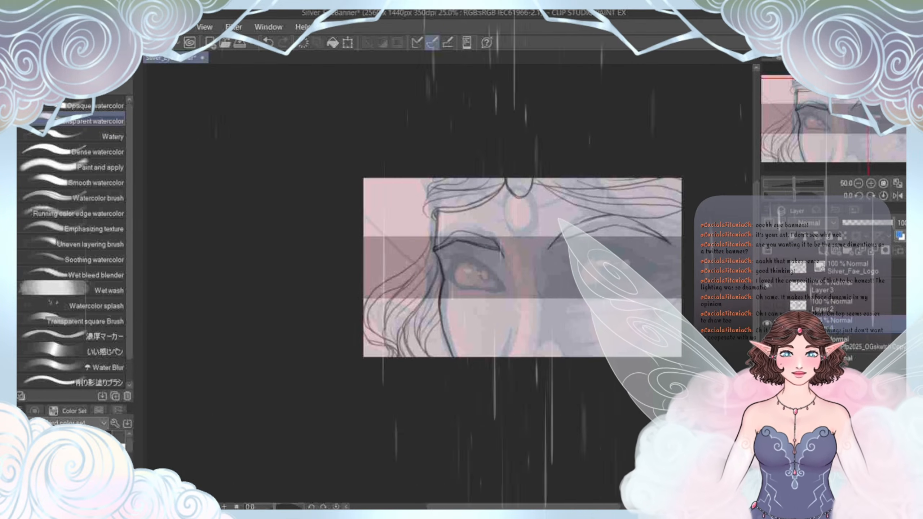
Step: Draw the right face contour down from the hairline and sketch curved hair strands flowing to the lower right corner
drag(409, 301, 361, 315)
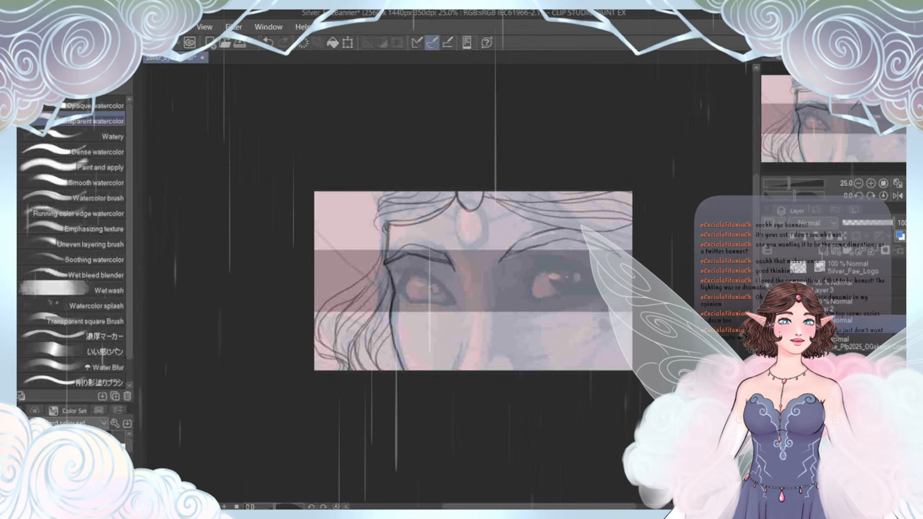
scroll(451, 279, up, 2)
mouse_move(451, 280)
mouse_down()
mouse_move(362, 279)
mouse_move(358, 257)
mouse_move(315, 296)
mouse_move(218, 331)
mouse_move(200, 314)
mouse_move(201, 324)
mouse_move(206, 298)
mouse_up()
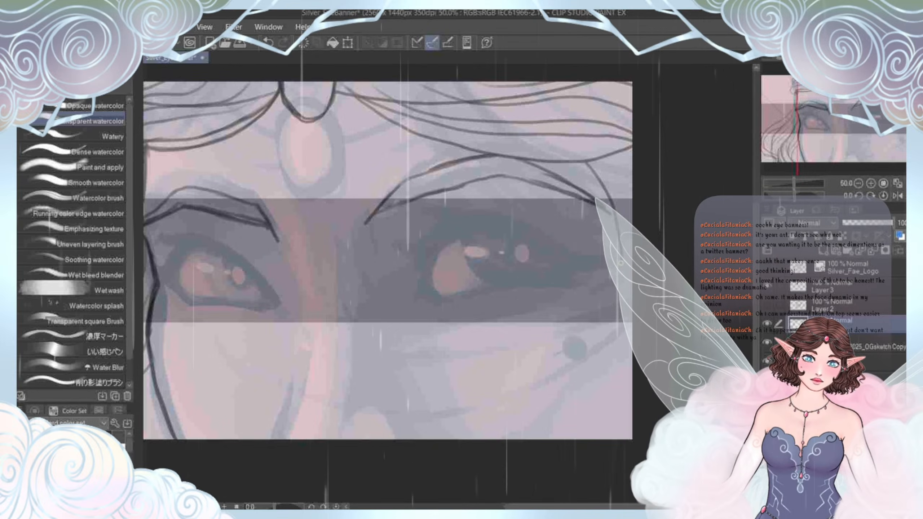
drag(554, 387, 512, 438)
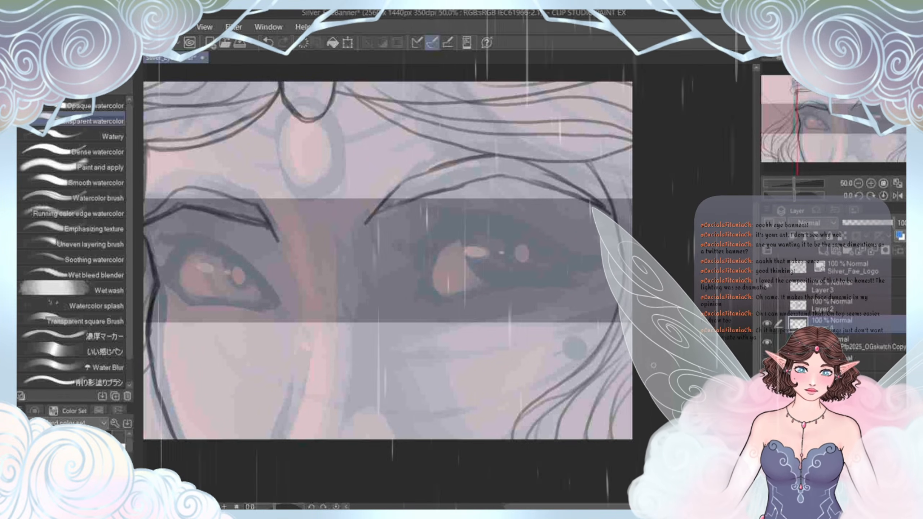
Step: Draw a slanted oval earring with a thickened outline beside the right face contour, and undo the last stroke
drag(616, 387, 610, 396)
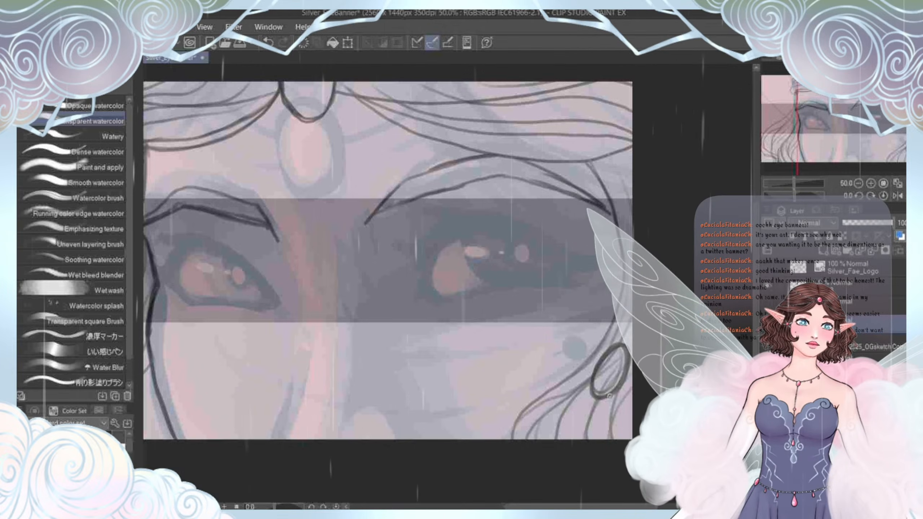
drag(610, 396, 634, 386)
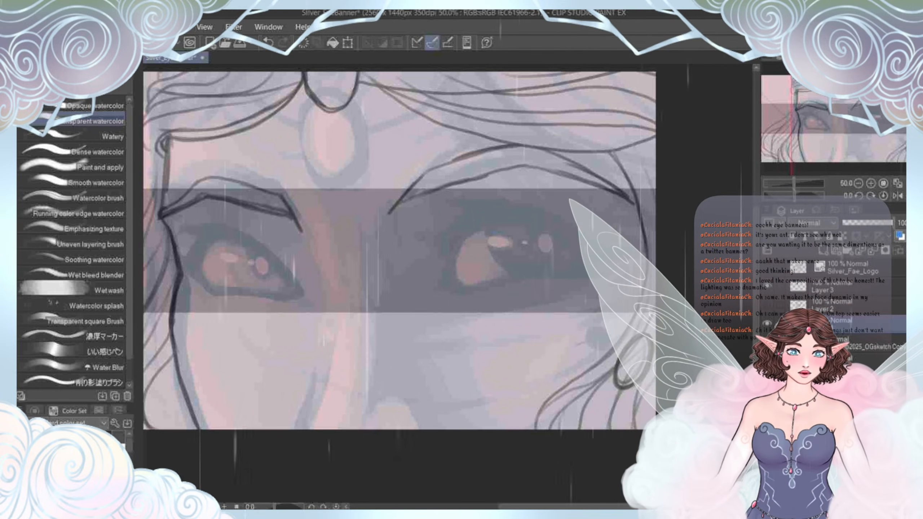
scroll(560, 363, up, 1)
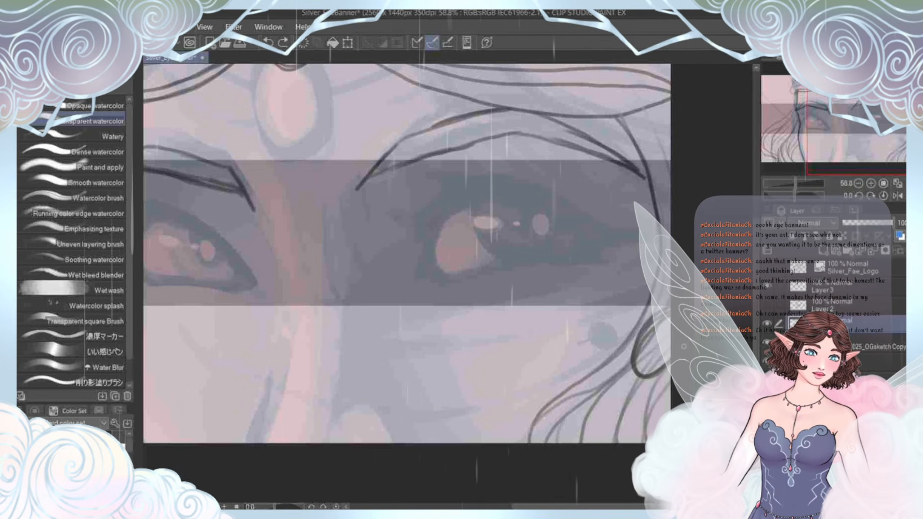
key(ctrl+z)
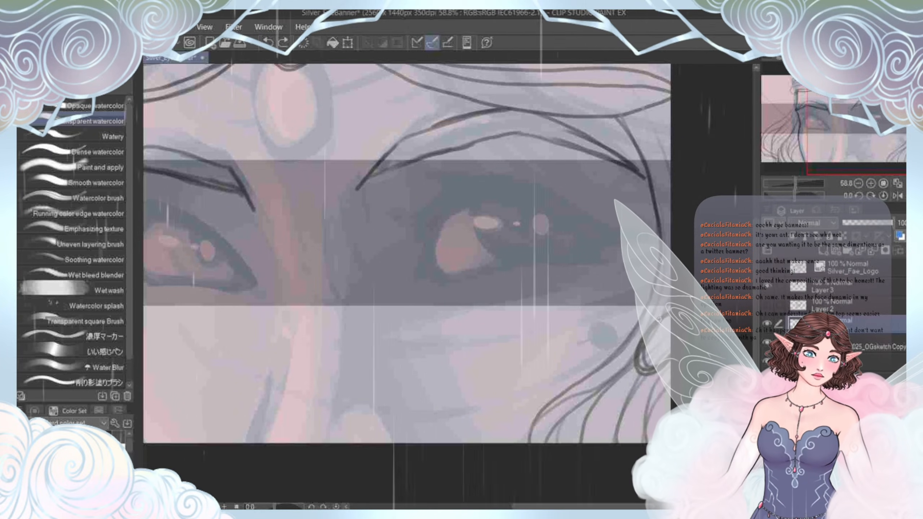
Step: Draw a slanted oval earring with a thick outline among the hair strands beside the left face contour
scroll(407, 254, down, 3)
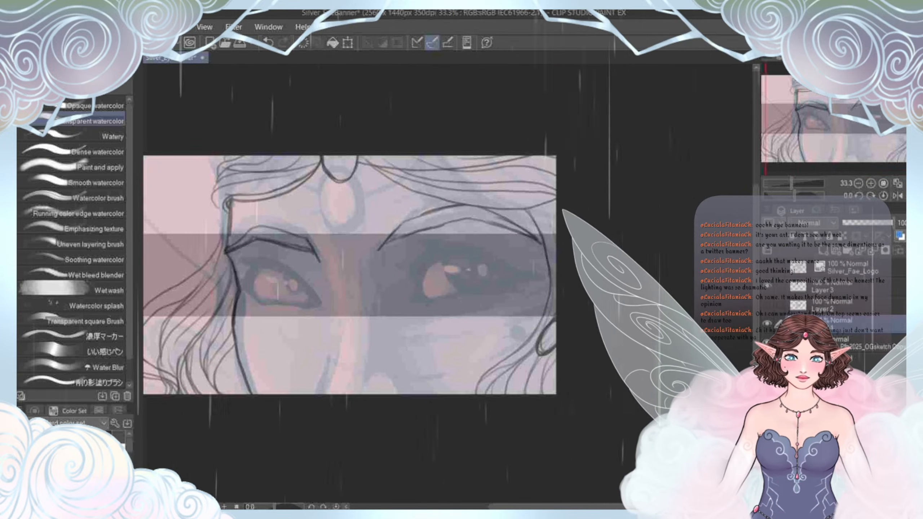
scroll(338, 352, up, 3)
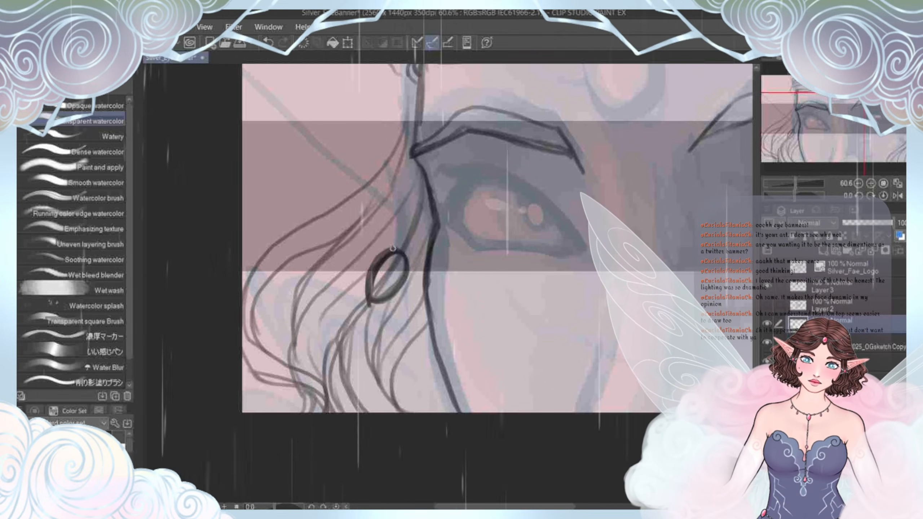
mouse_move(398, 251)
mouse_down()
mouse_move(409, 267)
mouse_move(374, 306)
mouse_up()
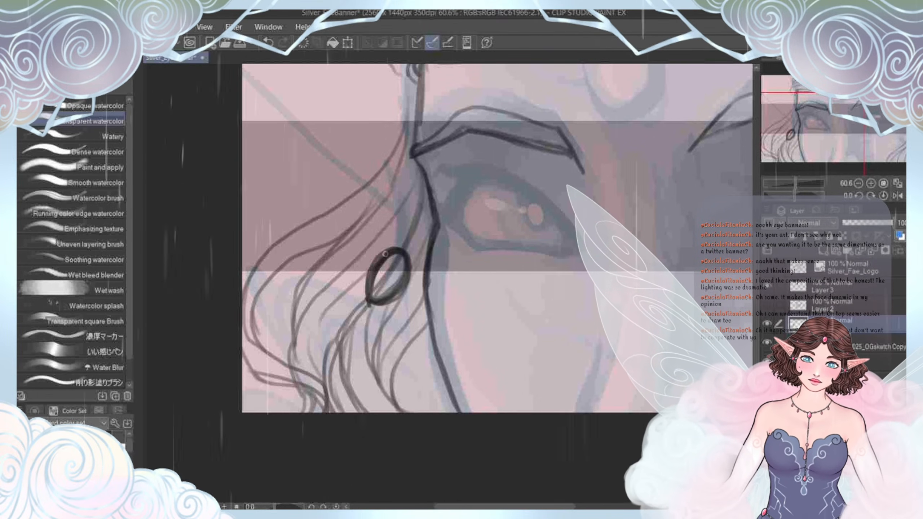
mouse_move(385, 253)
mouse_down()
mouse_move(367, 293)
mouse_move(388, 301)
mouse_up()
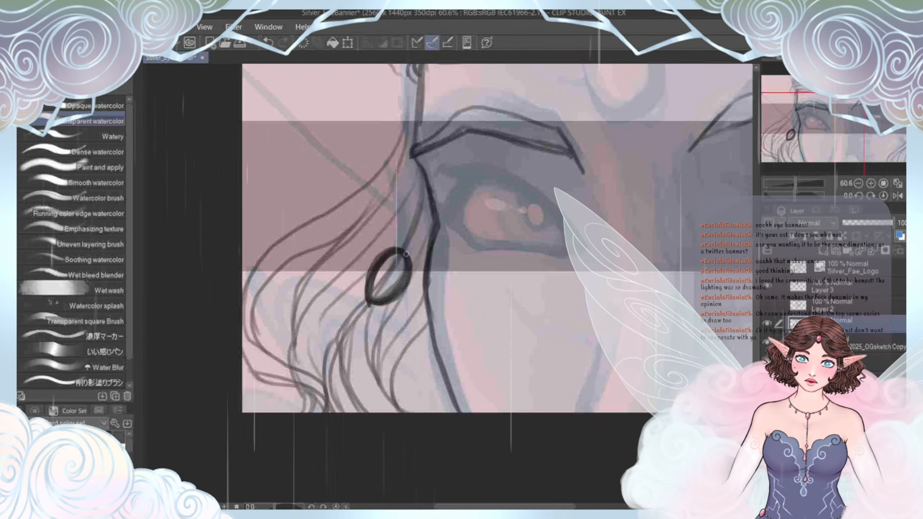
Step: Add a narrow curved strip hanging below the left earring and a short line linking the earring to the face contour
scroll(406, 254, down, 3)
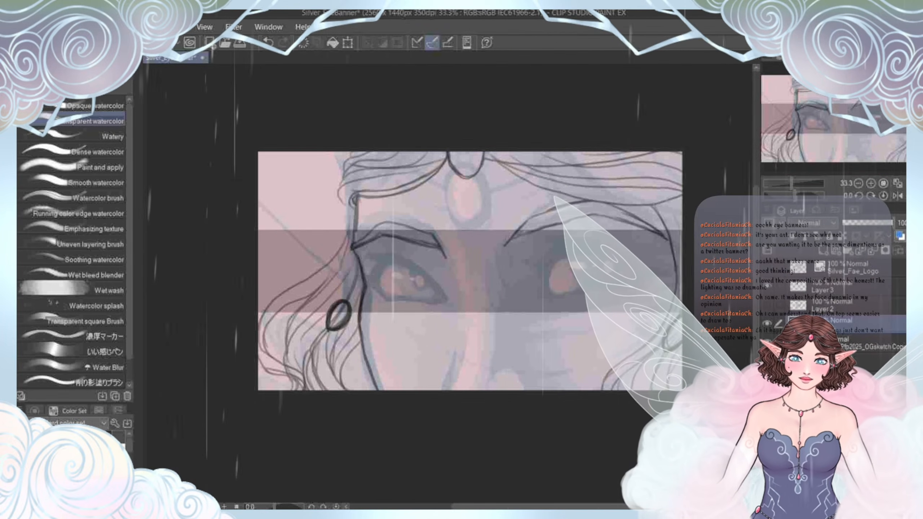
scroll(319, 321, up, 3)
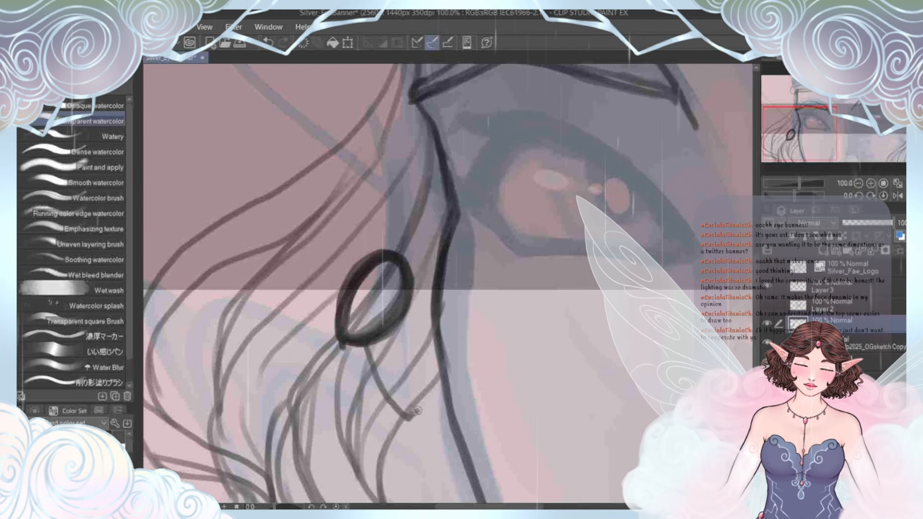
mouse_move(416, 410)
mouse_down()
mouse_move(398, 385)
mouse_move(382, 327)
mouse_up()
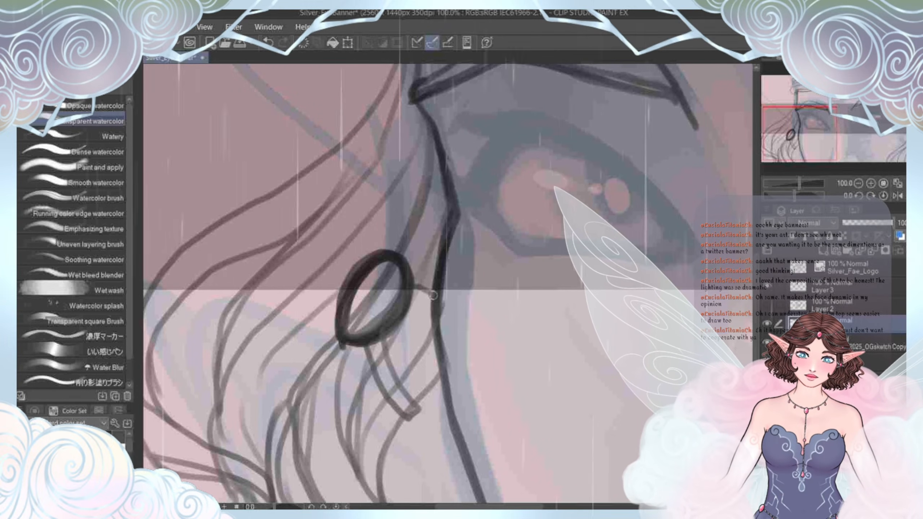
Step: Add short connecting lines between the right earring and the right face contour
scroll(354, 341, down, 4)
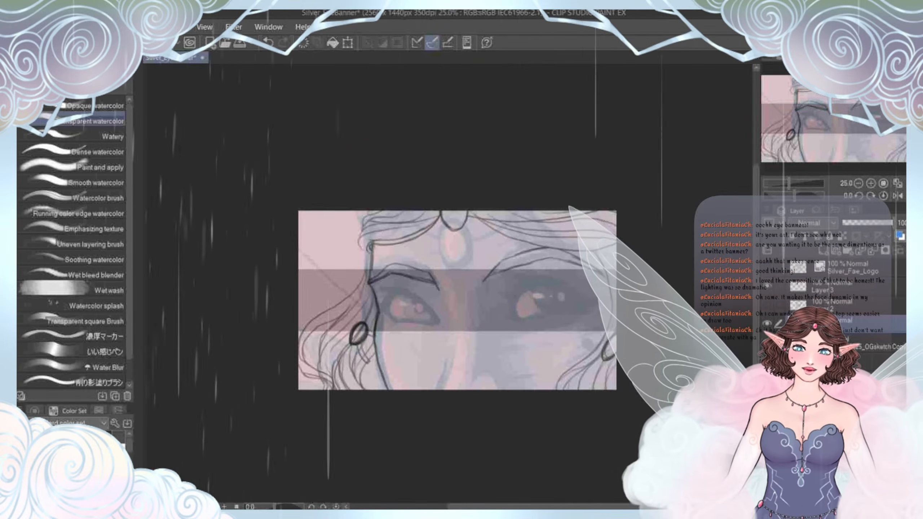
drag(593, 331, 477, 297)
scroll(491, 315, up, 2)
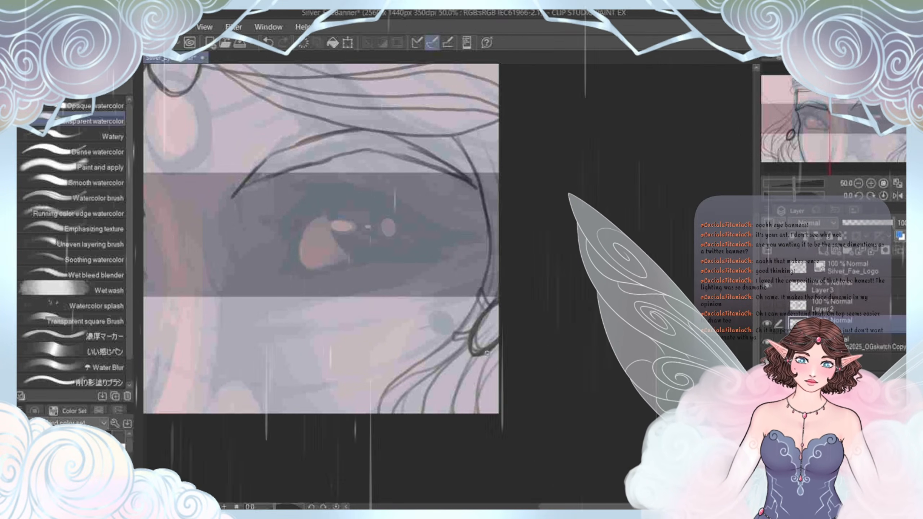
scroll(492, 340, down, 3)
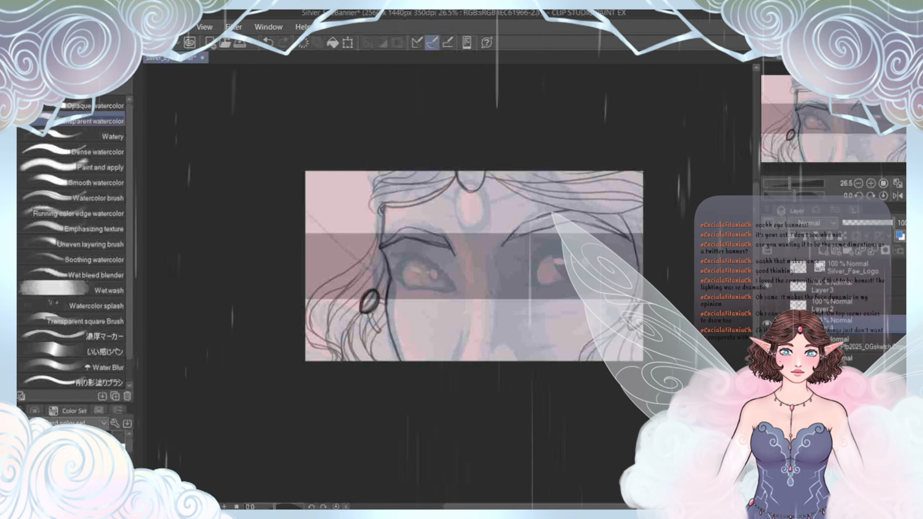
Step: Extend the left eyebrow's inner end down toward the nose and draw the nose contour to the canvas's lower edge
scroll(371, 327, up, 1)
drag(370, 327, 379, 284)
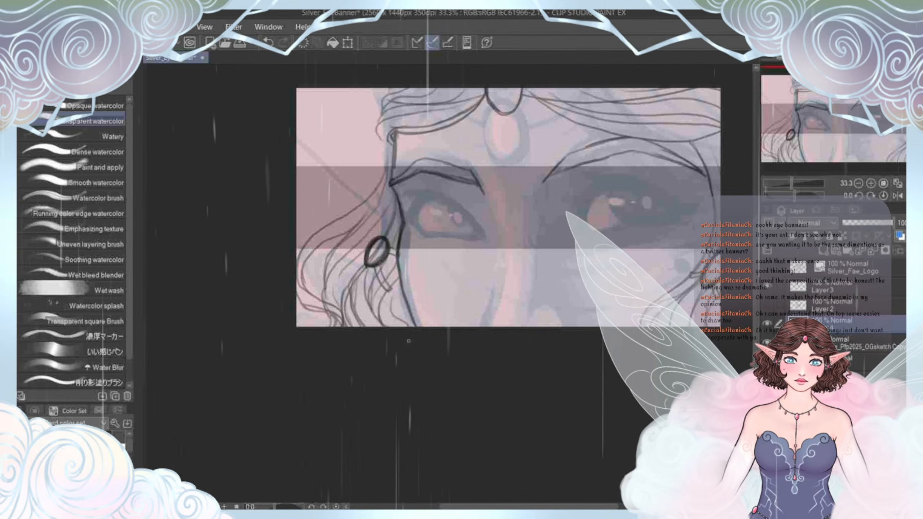
mouse_move(509, 208)
mouse_down()
mouse_move(450, 257)
mouse_move(489, 200)
mouse_up()
scroll(450, 257, up, 2)
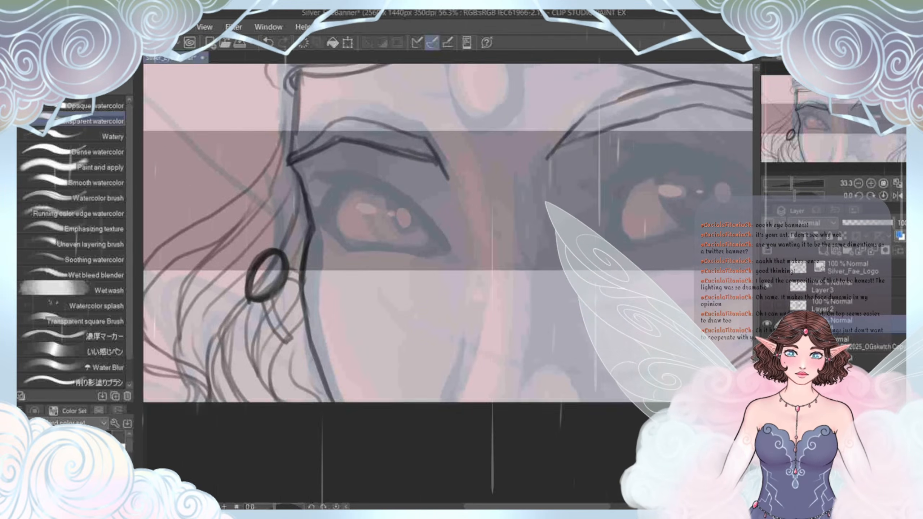
drag(431, 146, 460, 199)
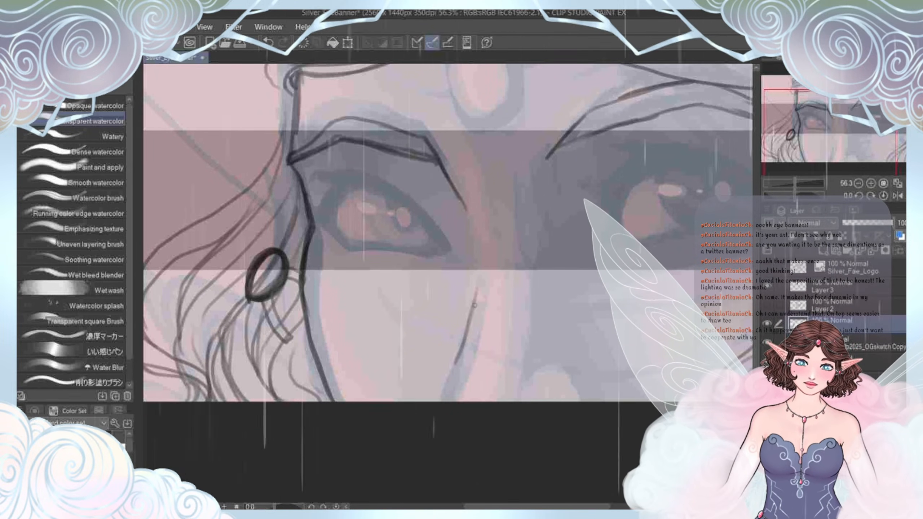
drag(475, 293, 441, 399)
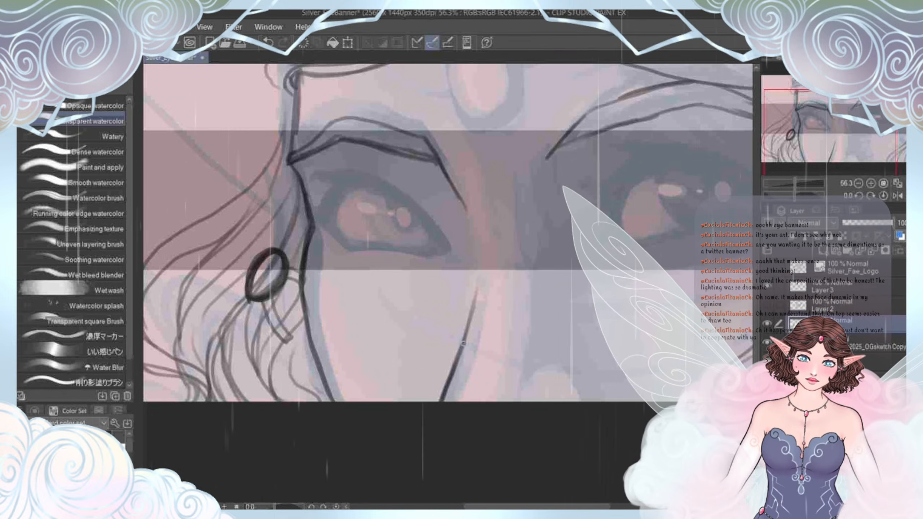
Step: Undo and redraw the lower stroke of the nose contour, and check the line sketch with the reference layer temporarily hidden
scroll(463, 344, down, 2)
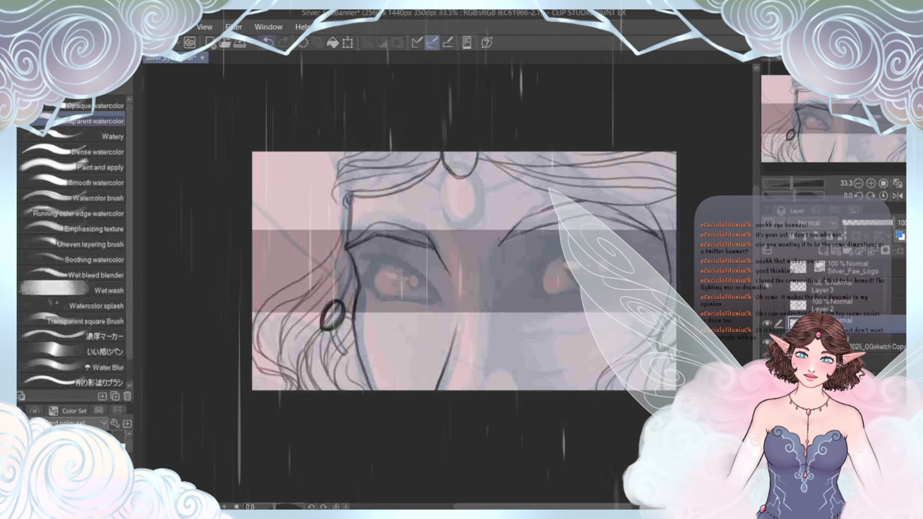
click(268, 43)
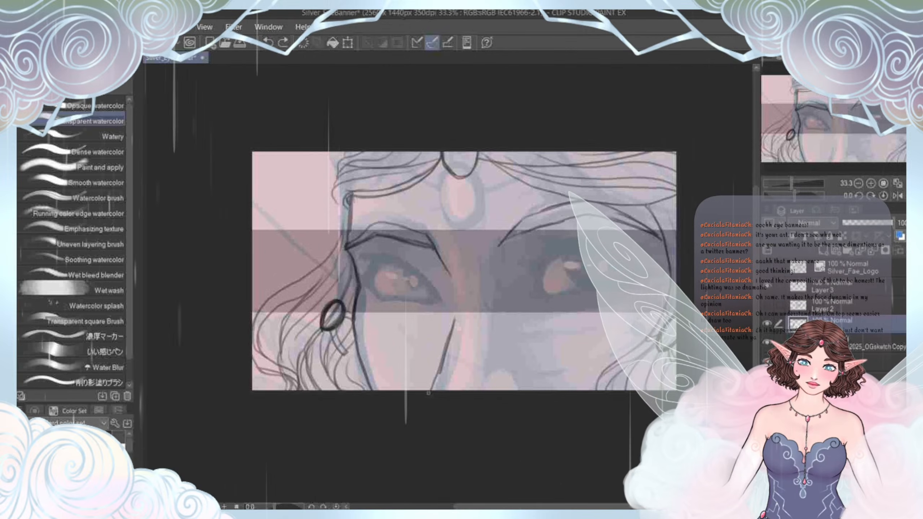
drag(455, 318, 430, 394)
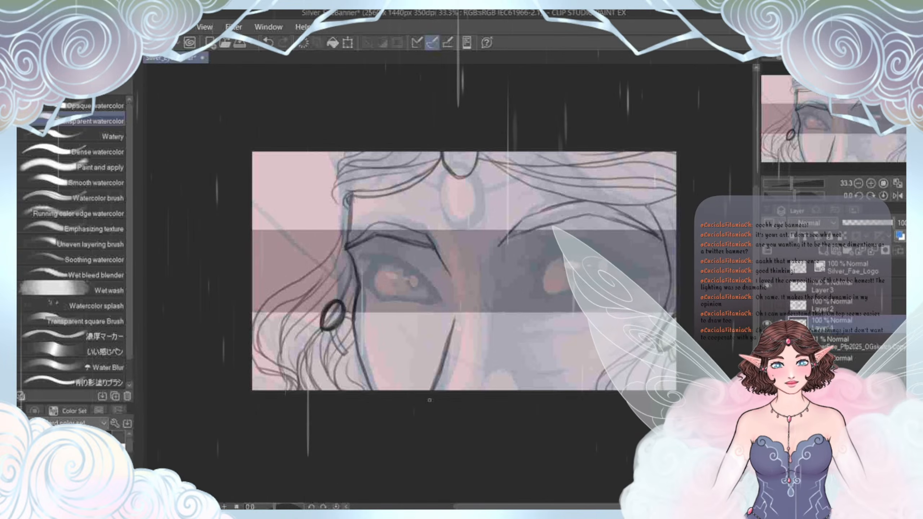
click(767, 343)
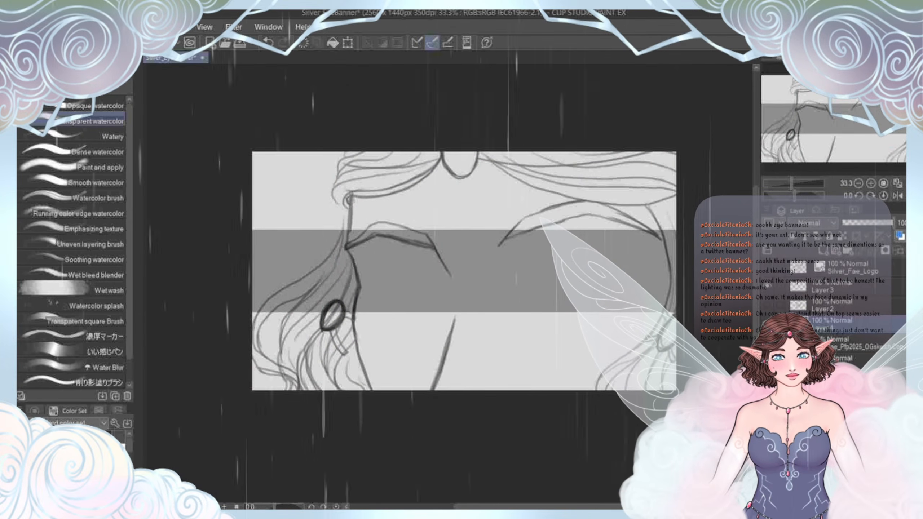
click(766, 342)
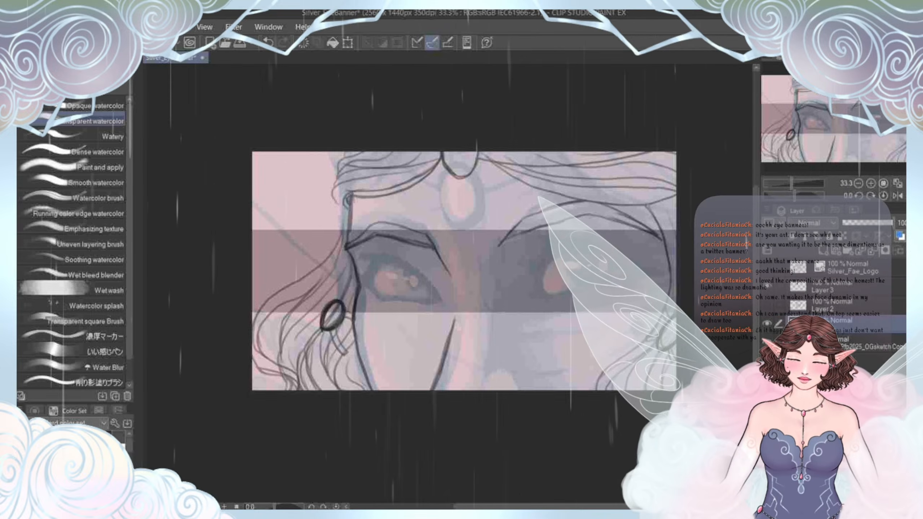
Step: Lasso the nose contour, transform it by shifting it slightly right and tilting it slightly counterclockwise, and clear the selection
scroll(479, 404, up, 3)
drag(457, 277, 476, 283)
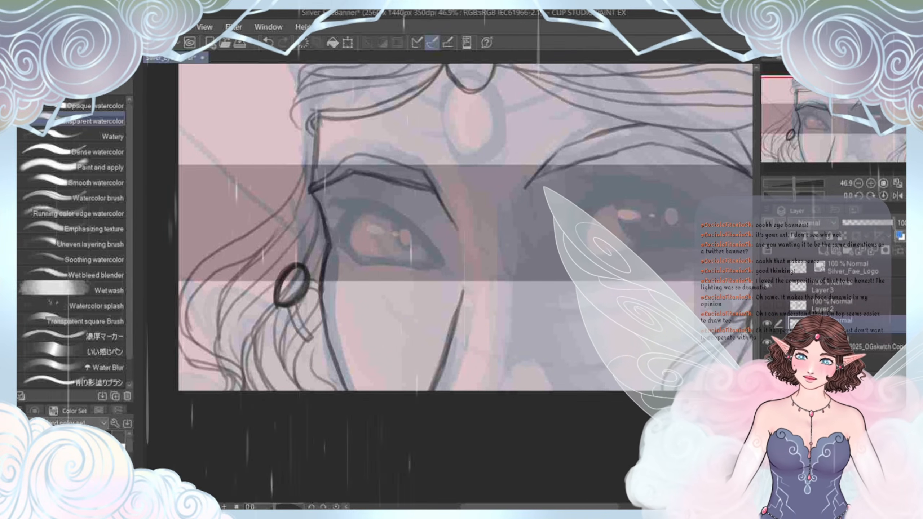
key(m)
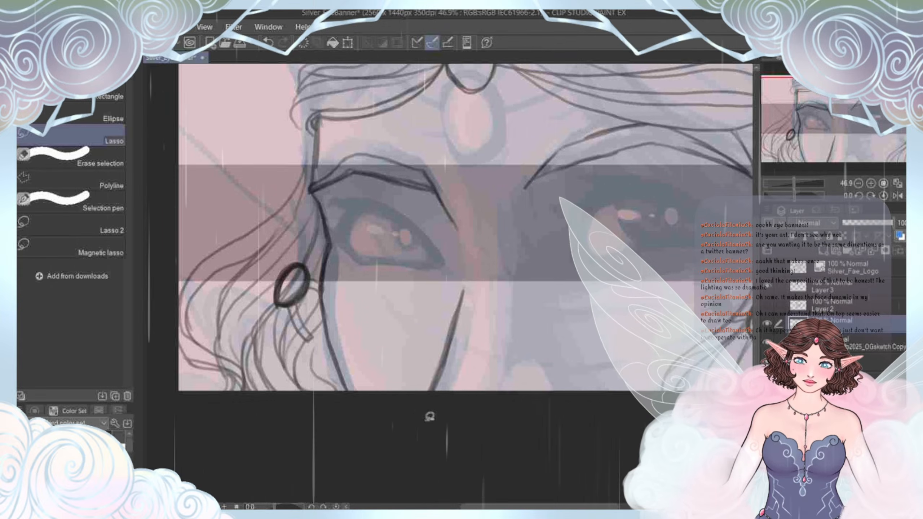
drag(474, 262, 477, 276)
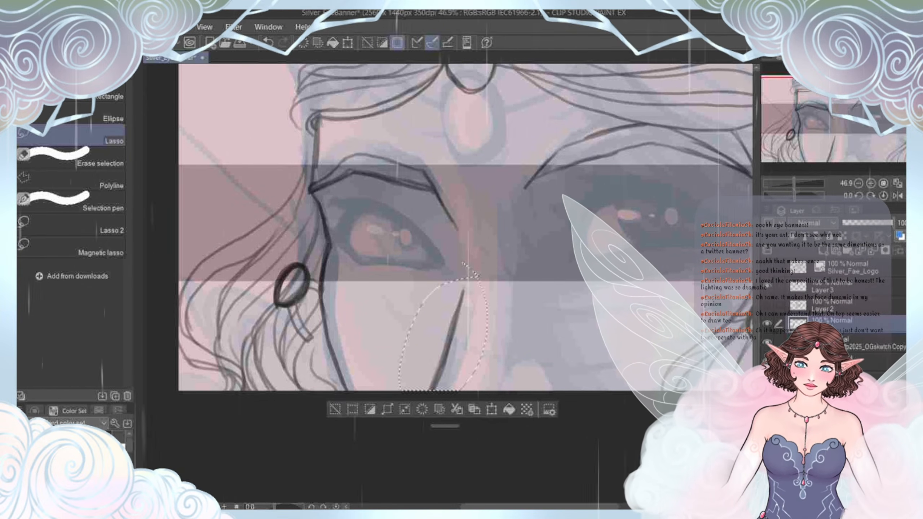
key(ctrl+t)
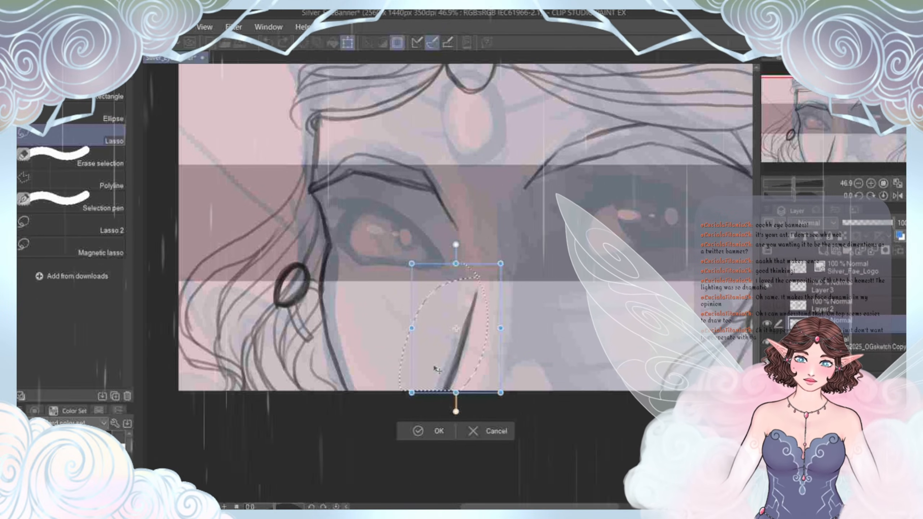
drag(348, 301, 346, 310)
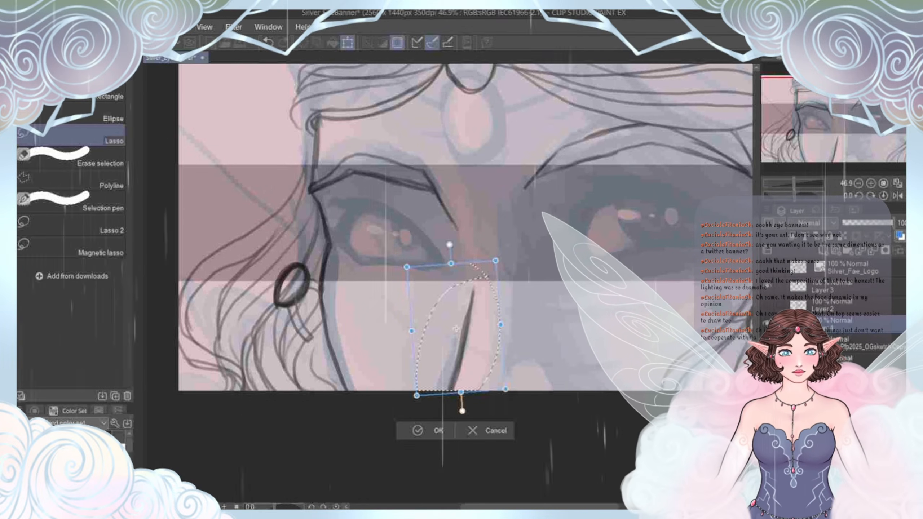
key(Return)
click(350, 414)
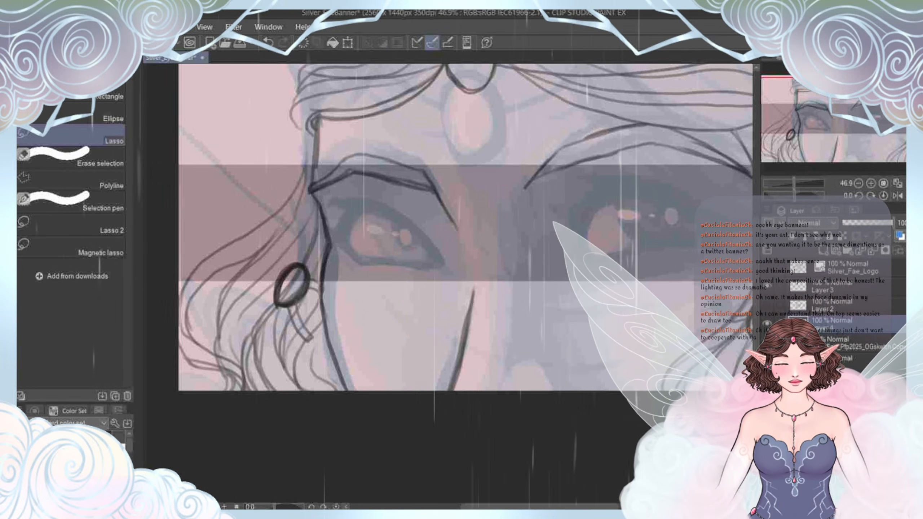
scroll(387, 261, down, 4)
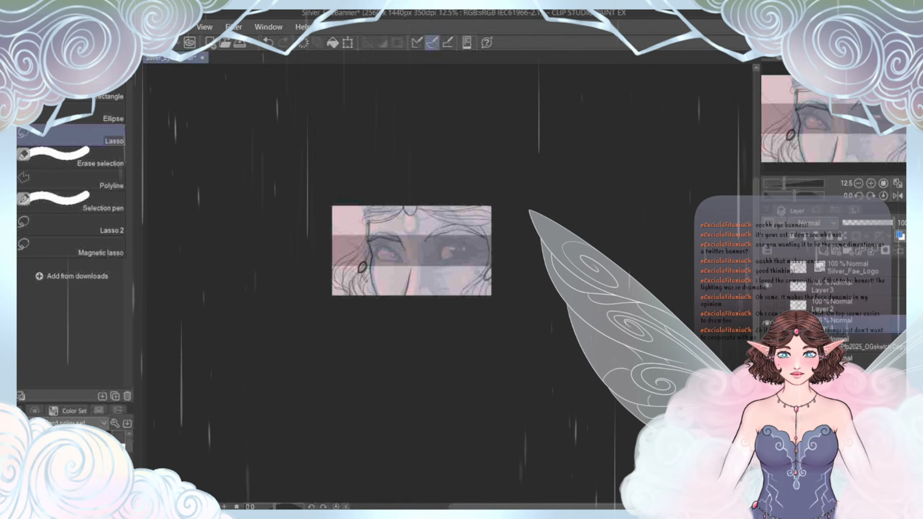
scroll(377, 261, up, 4)
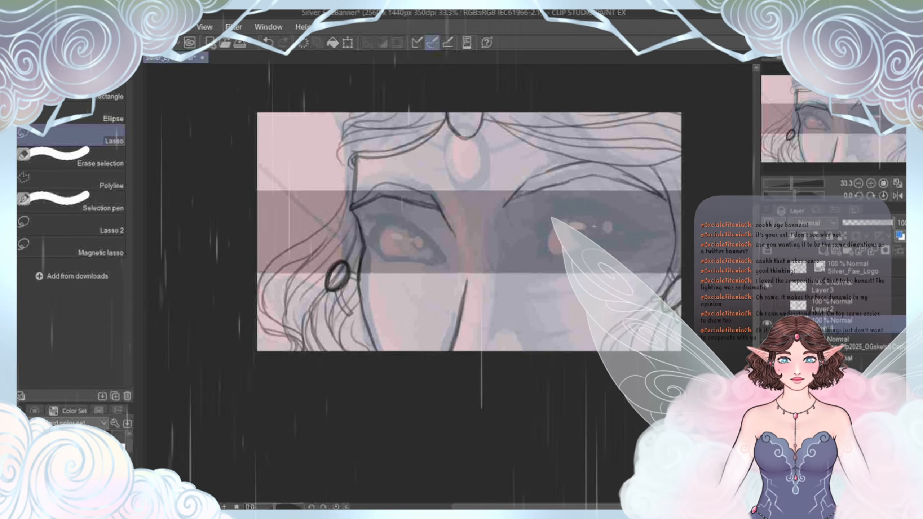
drag(377, 262, 376, 275)
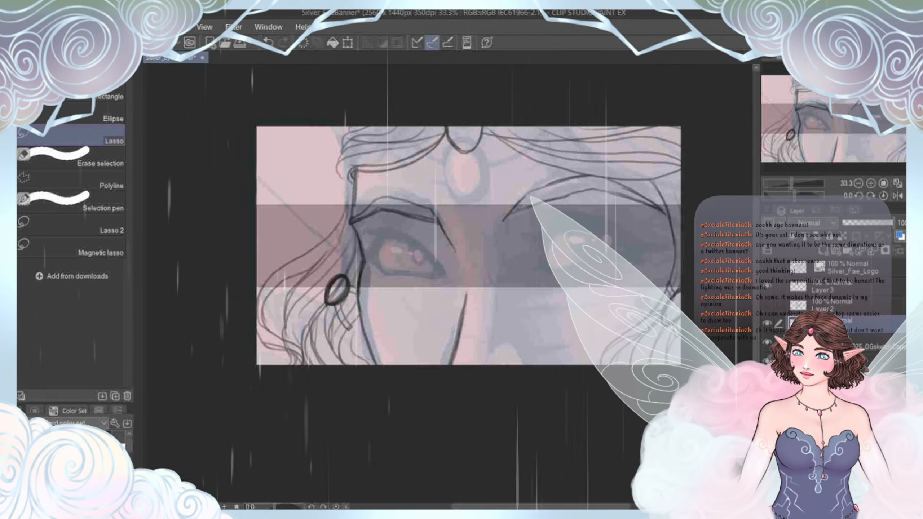
Step: Switch back to the Transparent watercolor brush and check the line sketch with the reference layer temporarily hidden
key(p)
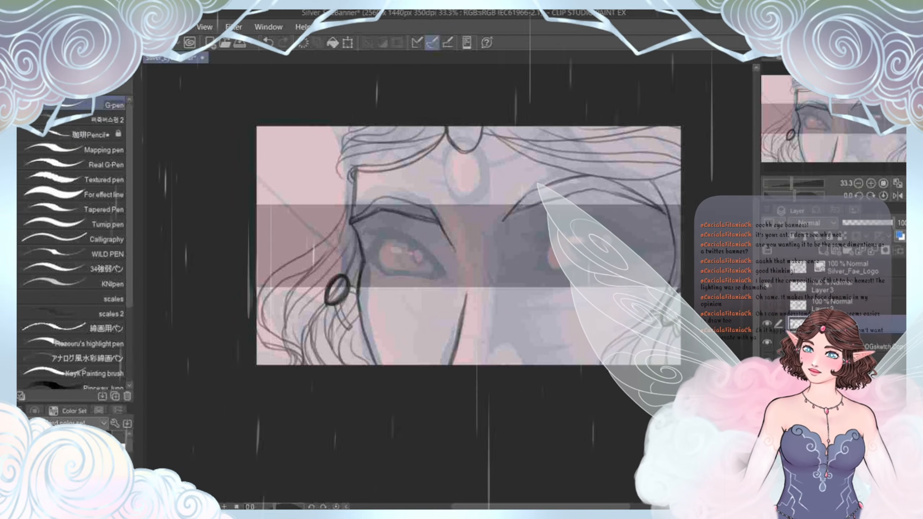
key(b)
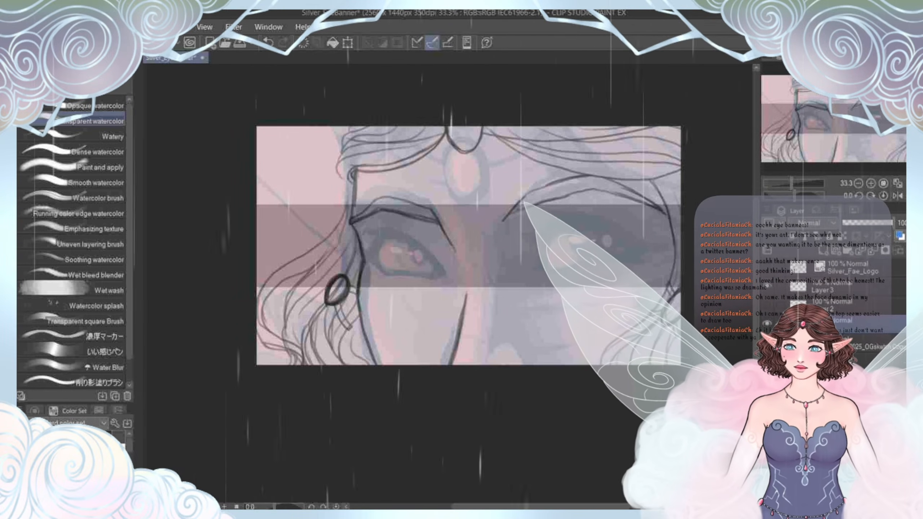
mouse_move(407, 267)
mouse_down()
mouse_move(451, 266)
mouse_move(440, 241)
mouse_move(448, 274)
mouse_move(469, 297)
mouse_move(402, 319)
mouse_move(358, 273)
mouse_move(369, 275)
mouse_up()
key(ctrl+minus)
key(ctrl+plus)
key(ctrl+minus)
drag(448, 265, 470, 292)
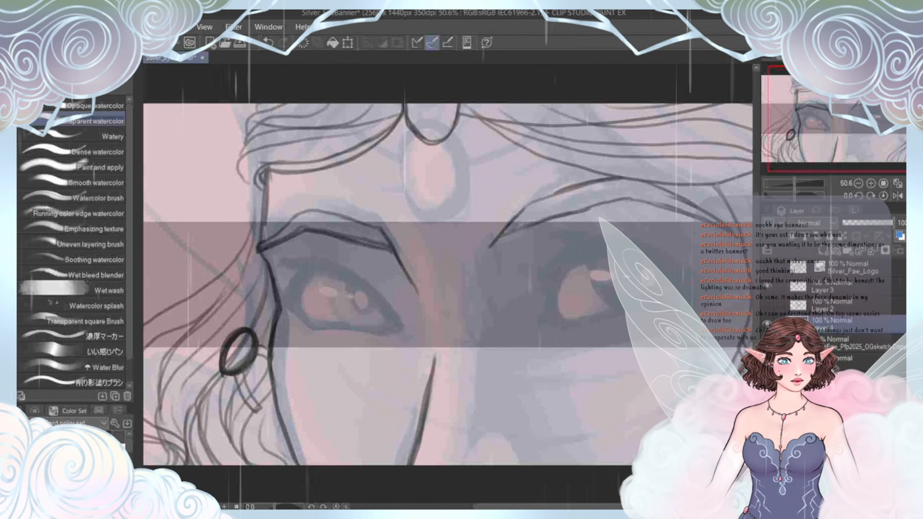
click(766, 343)
scroll(340, 307, down, 2)
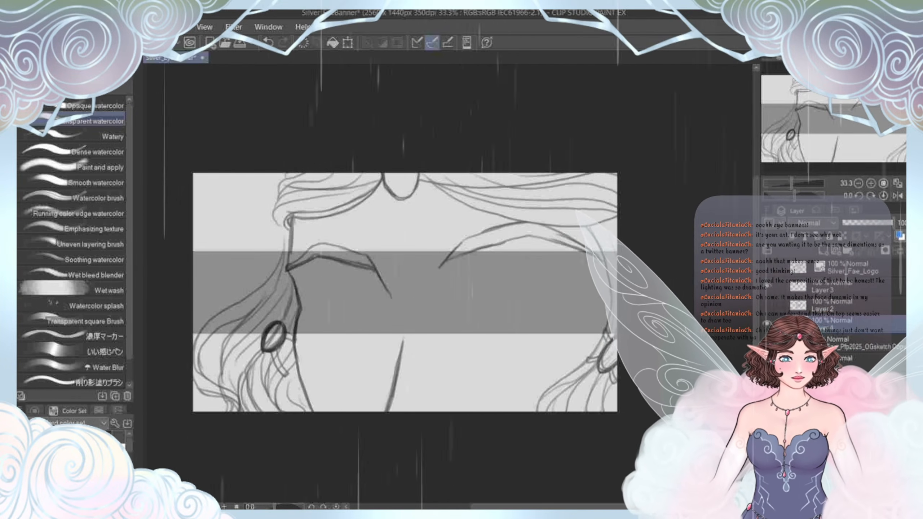
click(766, 342)
scroll(468, 301, up, 1)
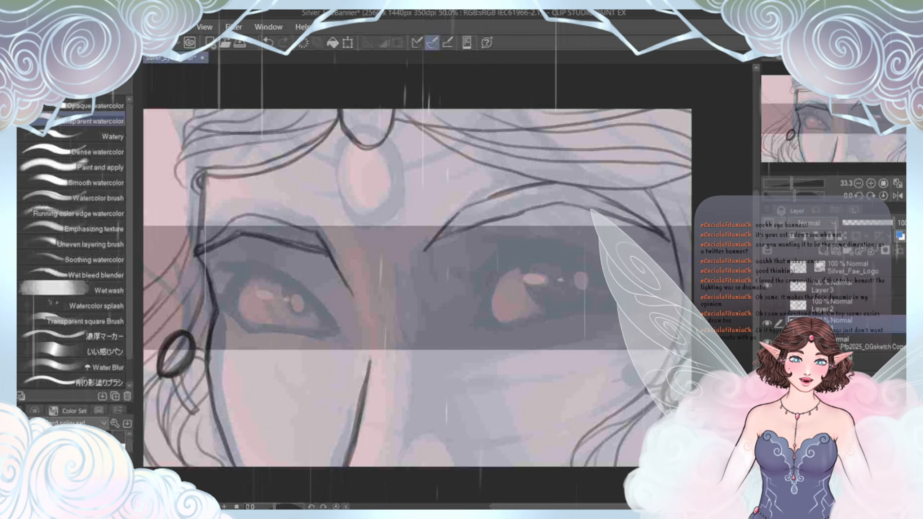
Step: Sketch the right eye's upper lid as a curved line with repeated strokes over the reference, from inner to outer corner
drag(509, 284, 398, 272)
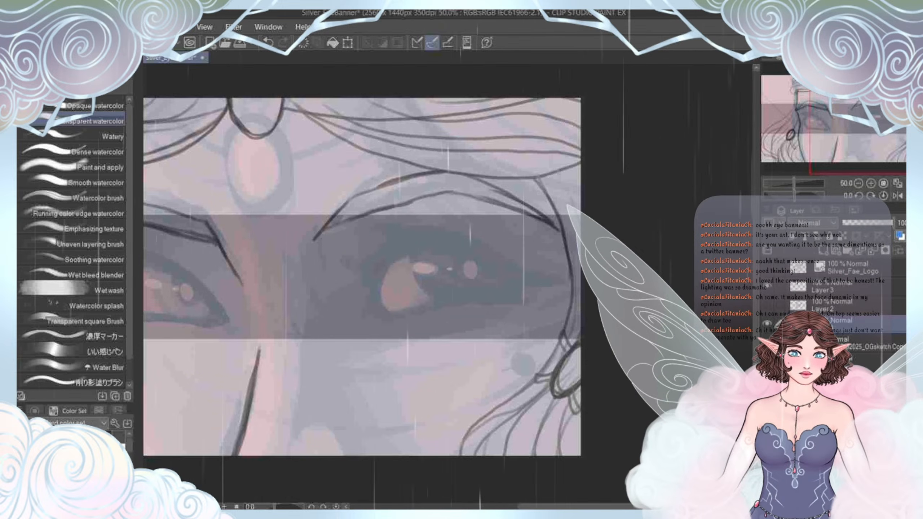
drag(527, 233, 541, 297)
scroll(448, 283, up, 2)
drag(472, 291, 456, 273)
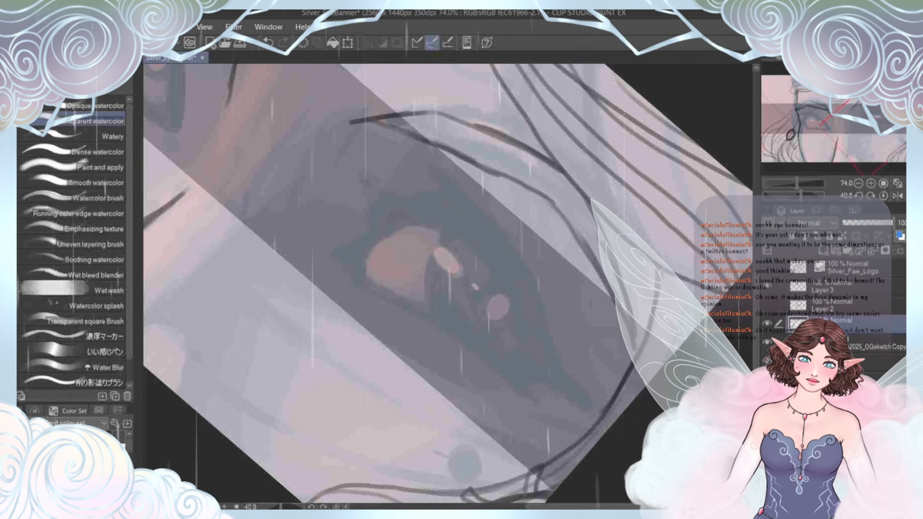
mouse_move(396, 214)
mouse_down()
mouse_move(479, 221)
mouse_move(547, 383)
mouse_up()
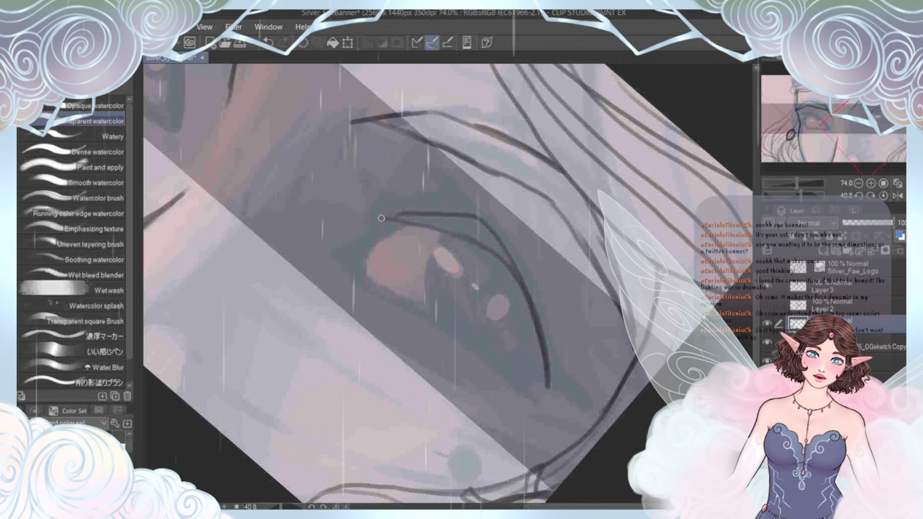
drag(381, 218, 479, 231)
mouse_move(516, 264)
mouse_down()
mouse_move(542, 387)
mouse_move(525, 288)
mouse_move(485, 240)
mouse_move(387, 217)
mouse_up()
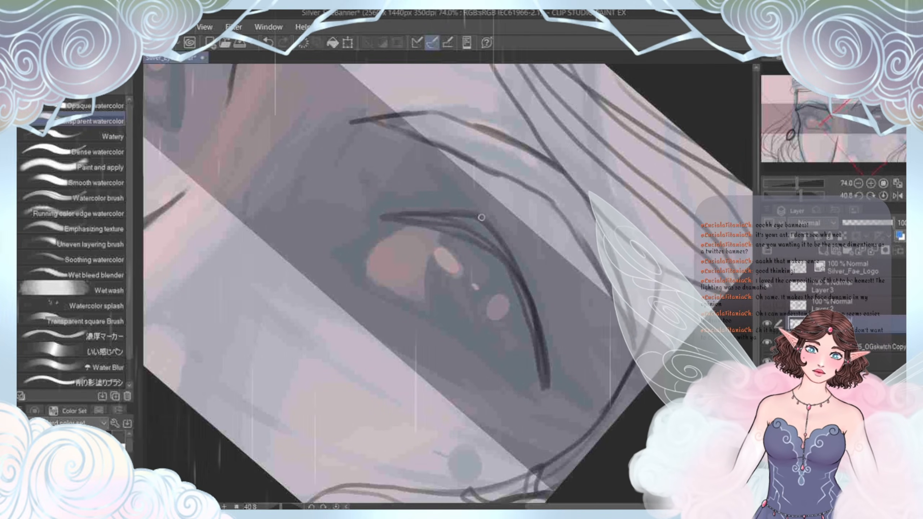
Step: Thicken the right eye's upper lid line and add lashes at its inner end
mouse_move(481, 218)
mouse_down()
mouse_move(539, 328)
mouse_move(546, 385)
mouse_up()
drag(532, 286, 548, 380)
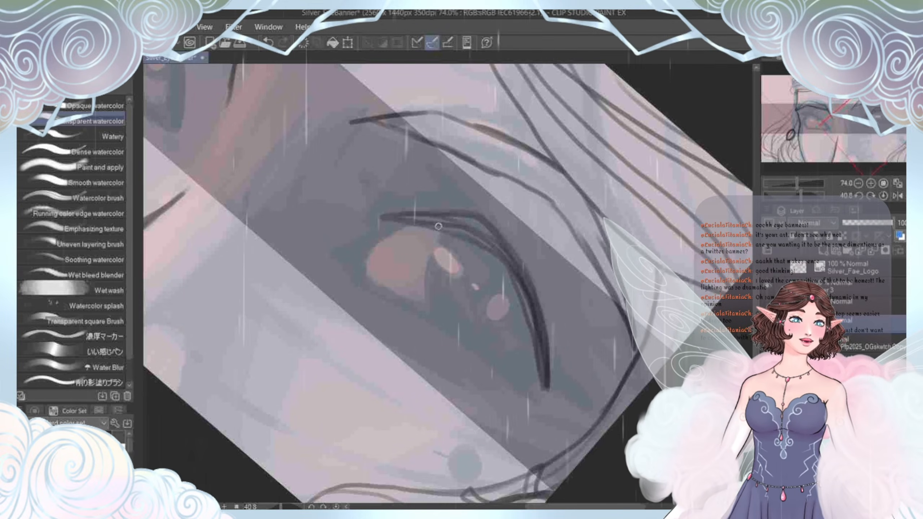
key(ctrl+at)
drag(438, 226, 524, 329)
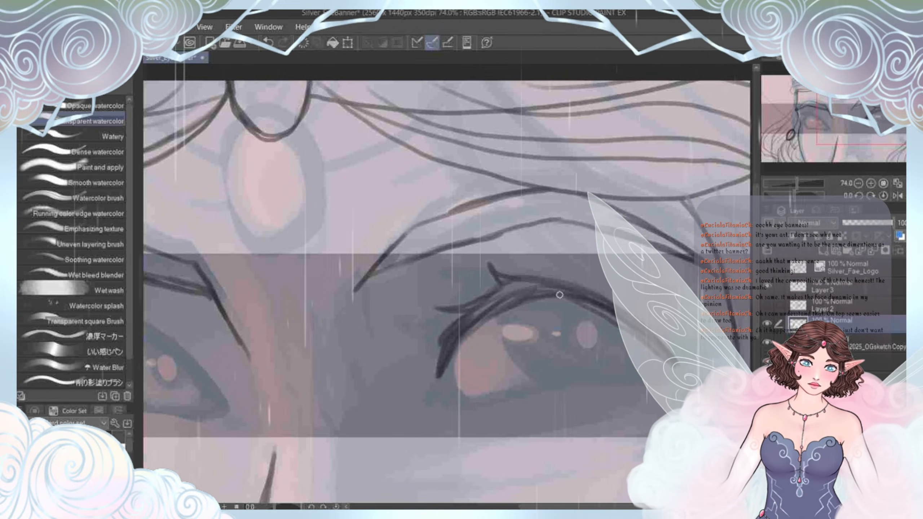
Step: Try to sketch the right eye's lower lid line from the inner to the outer corner and check it at reduced size
drag(632, 329, 601, 297)
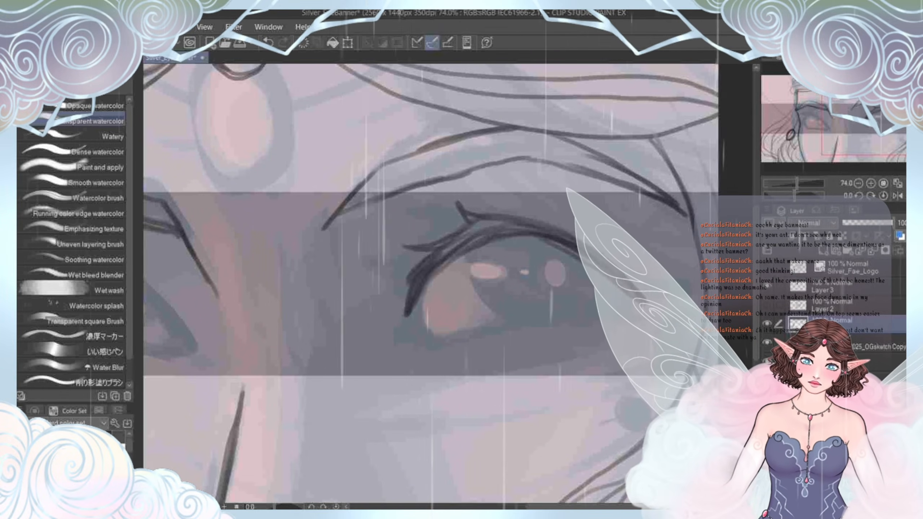
mouse_move(411, 304)
mouse_down()
mouse_move(401, 340)
mouse_move(422, 349)
mouse_move(517, 353)
mouse_move(603, 325)
mouse_up()
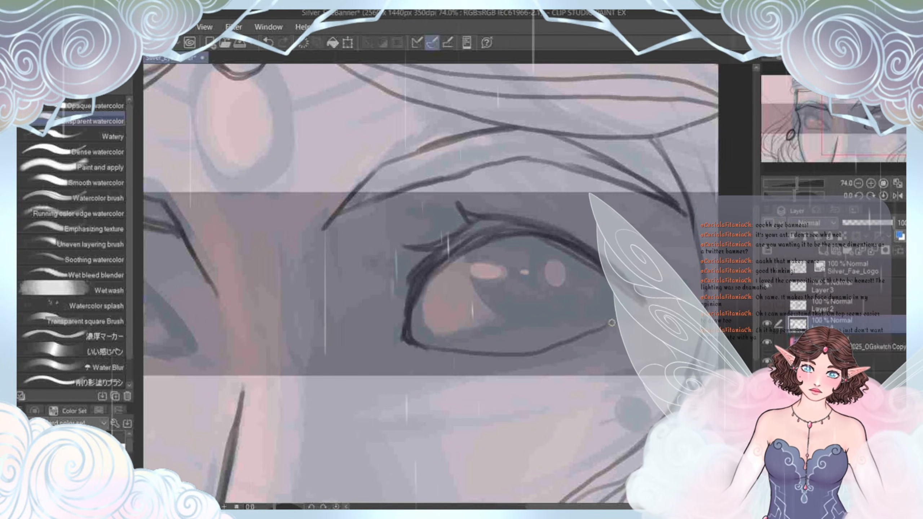
scroll(366, 293, down, 2)
drag(418, 309, 509, 285)
key(ctrl+z)
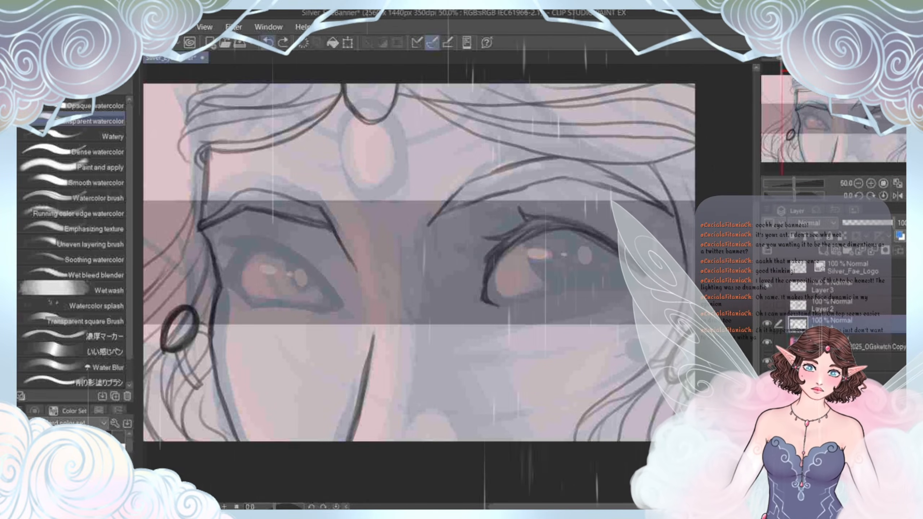
drag(619, 292, 559, 317)
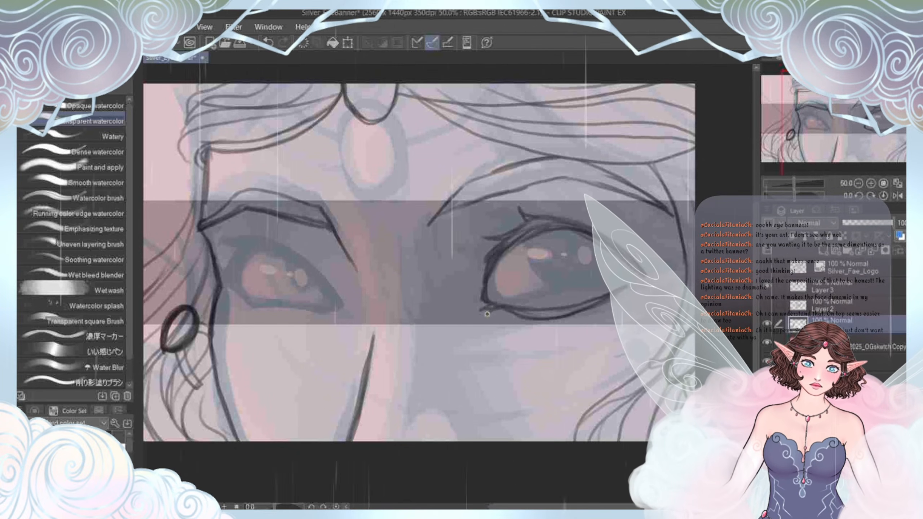
scroll(379, 295, down, 4)
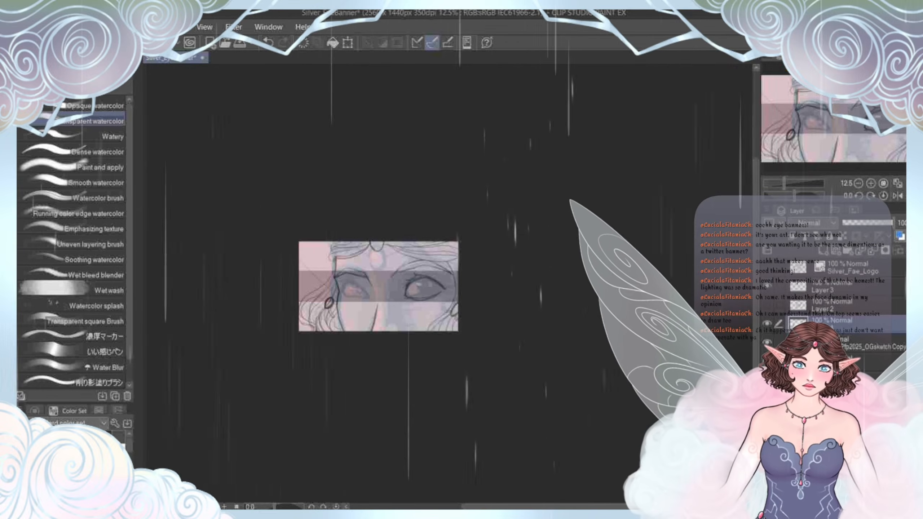
scroll(348, 298, up, 4)
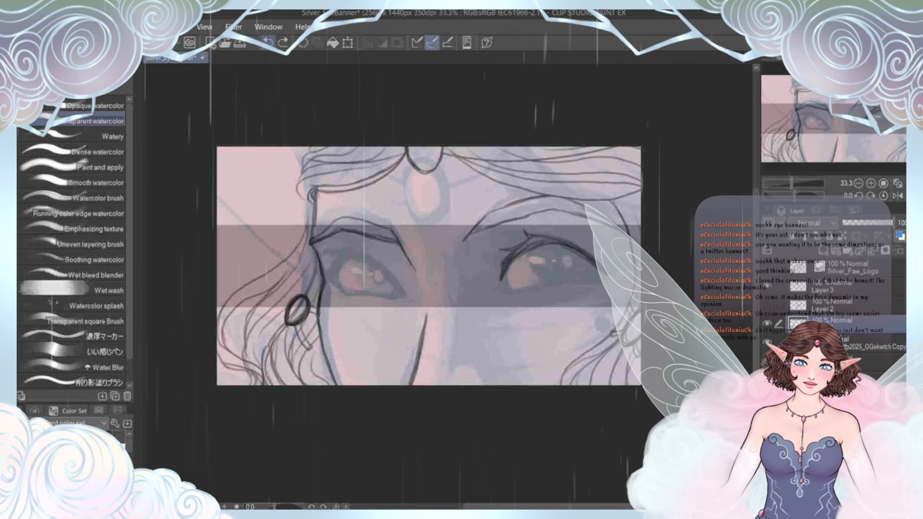
Step: Add upright lashes along the right eye's upper lid and darken the lid line toward both corners
key(ctrl+plus)
key(ctrl+plus)
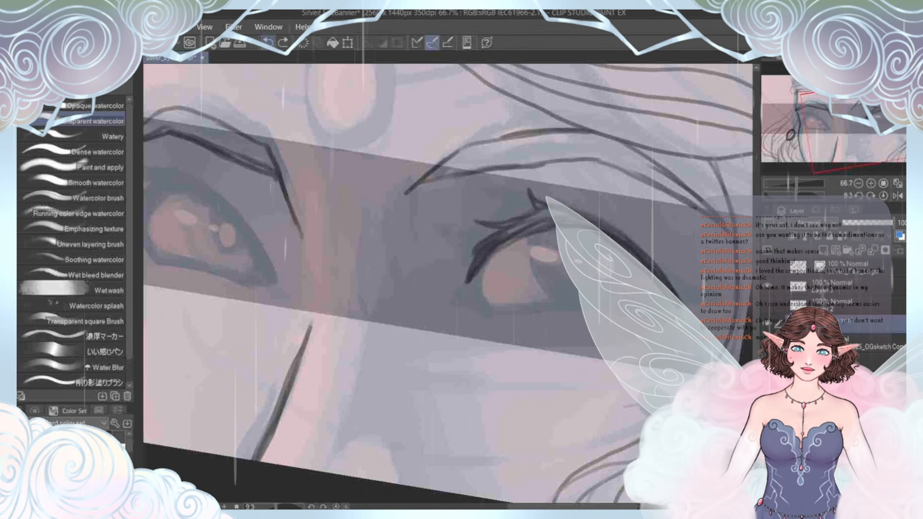
drag(576, 191, 517, 176)
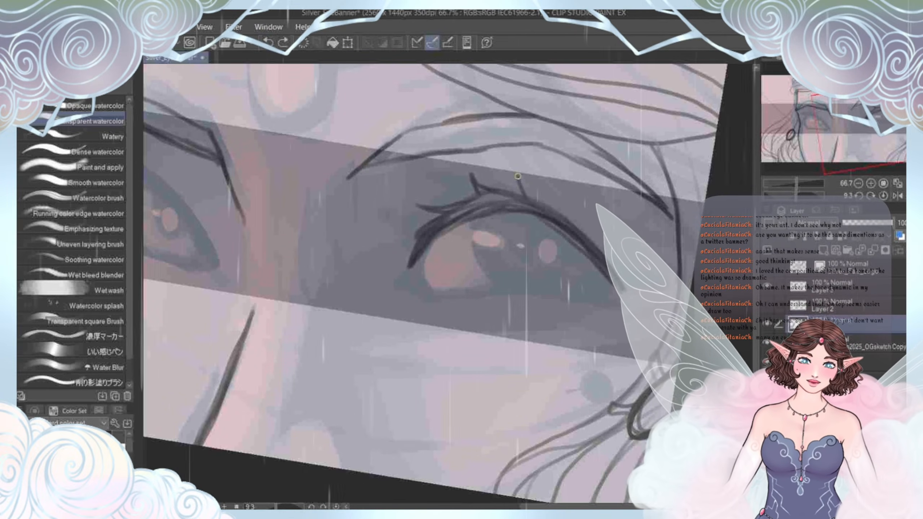
drag(568, 196, 589, 242)
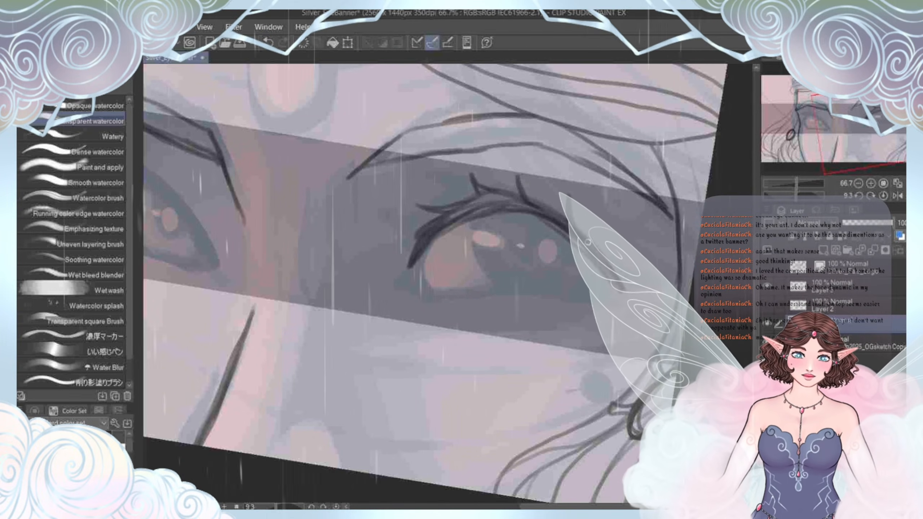
drag(538, 225, 495, 229)
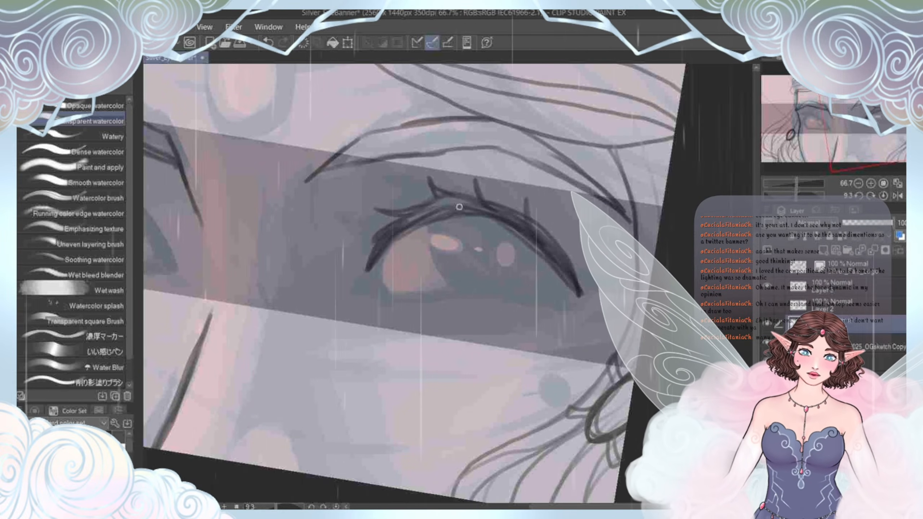
drag(366, 268, 368, 272)
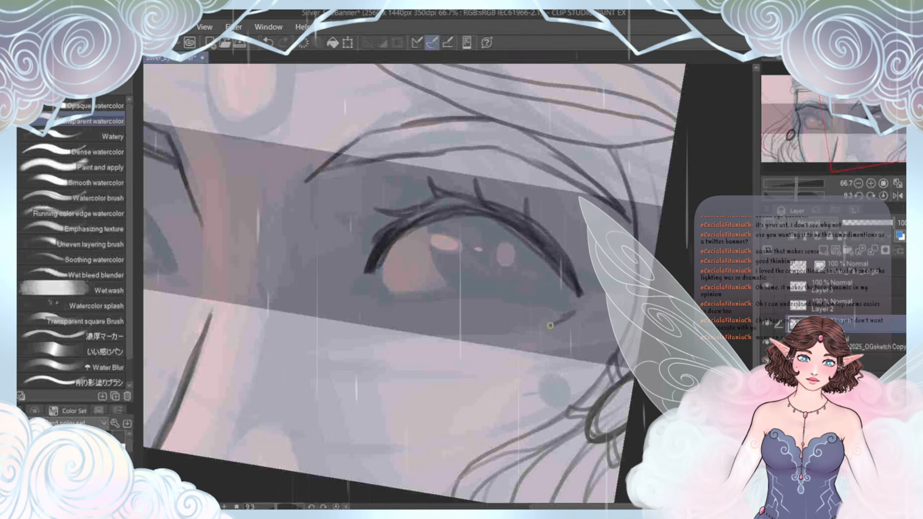
Step: Try new lower lid curves for the right eye beneath the iris and undo the strokes
drag(568, 313, 448, 301)
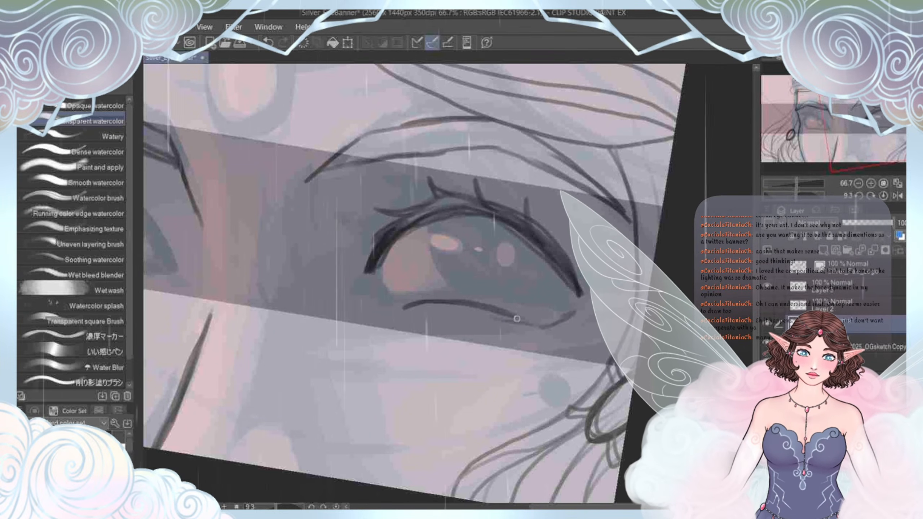
key(ctrl+z)
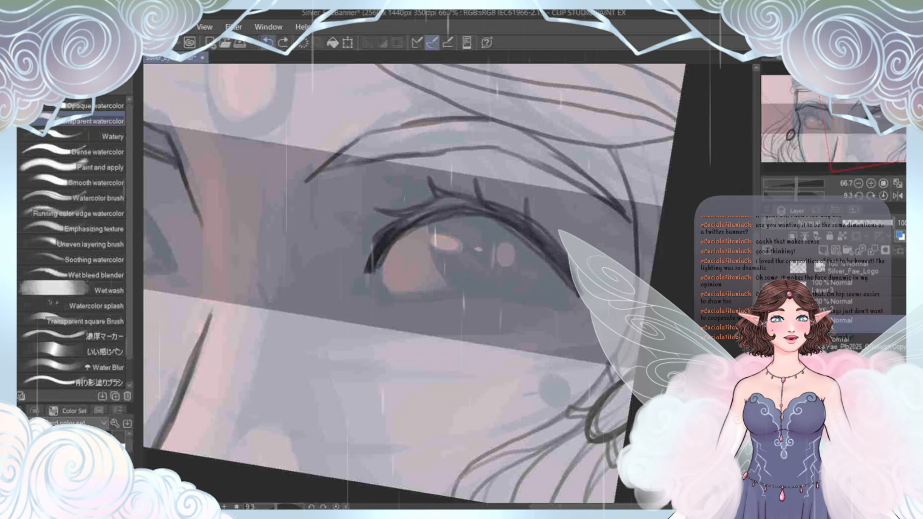
drag(447, 284, 446, 248)
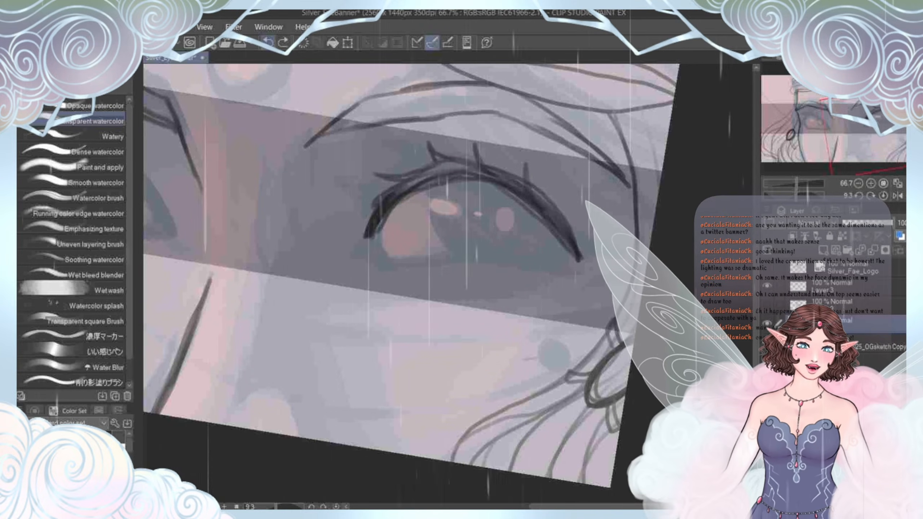
mouse_move(569, 274)
mouse_down()
mouse_move(532, 286)
mouse_move(396, 273)
mouse_up()
mouse_move(474, 274)
mouse_down()
mouse_move(530, 285)
mouse_move(566, 273)
mouse_move(561, 318)
mouse_up()
click(268, 42)
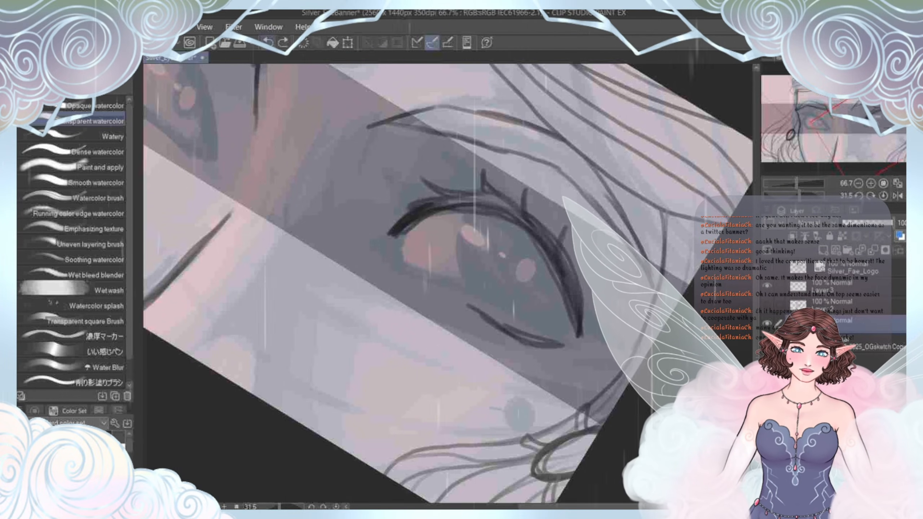
click(268, 42)
Step: Draw the right eye's lower lid line on the rotated canvas and reinforce it with repeated strokes
drag(453, 294, 464, 302)
drag(428, 281, 507, 334)
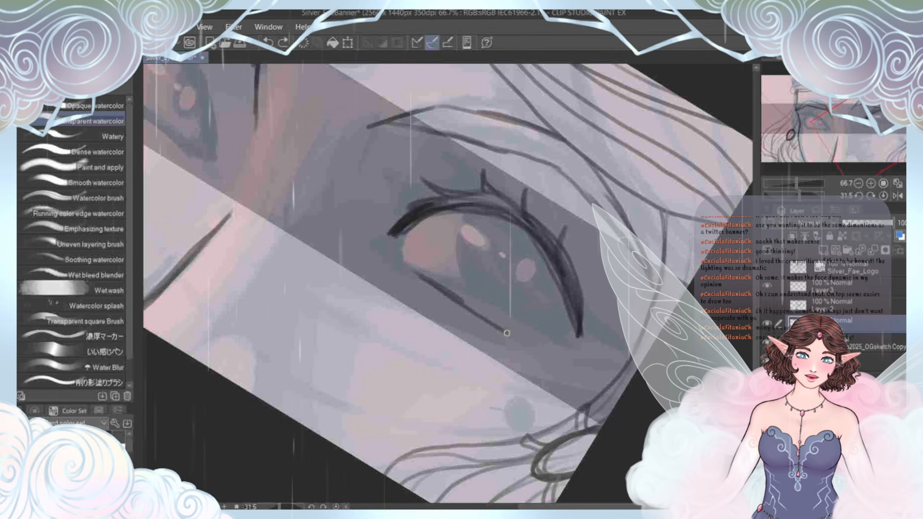
mouse_move(459, 305)
mouse_down()
mouse_move(517, 341)
mouse_move(558, 342)
mouse_move(508, 333)
mouse_move(468, 306)
mouse_up()
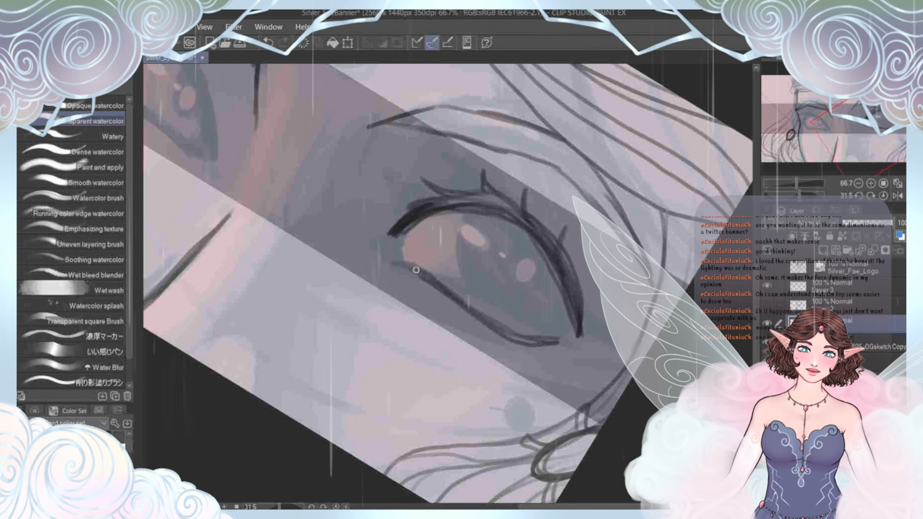
mouse_move(486, 309)
mouse_down()
mouse_move(527, 342)
mouse_move(556, 341)
mouse_up()
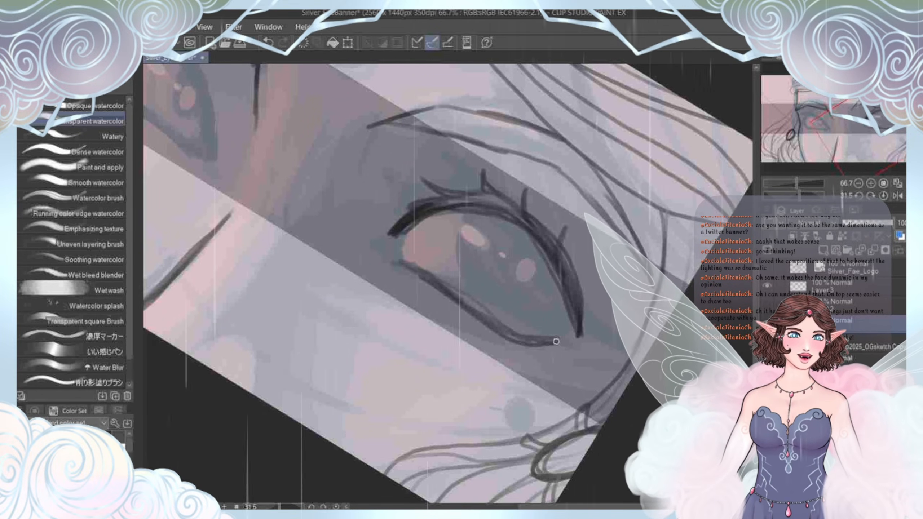
Step: Add an outer wing lash to the right eye, close its outer corner, and draw short lower lashes there
drag(556, 342, 527, 280)
mouse_move(509, 230)
mouse_down()
mouse_move(544, 255)
mouse_move(561, 241)
mouse_move(537, 257)
mouse_up()
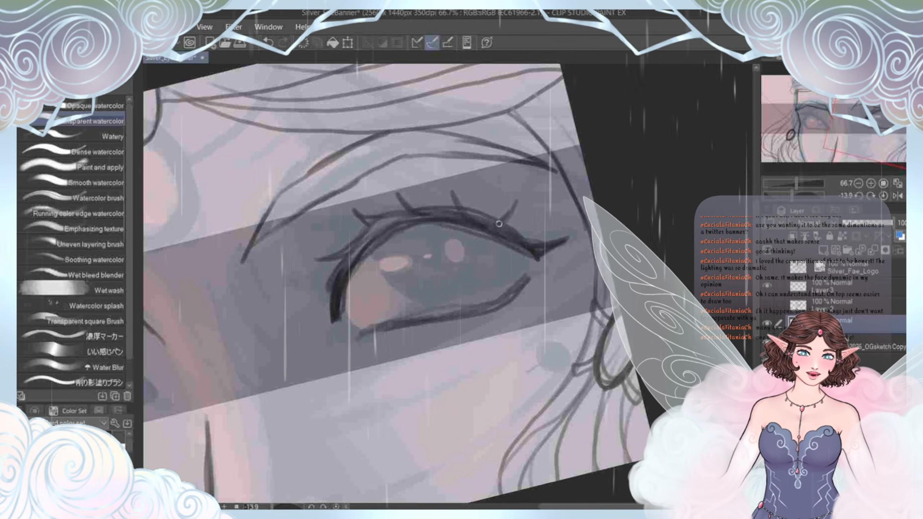
drag(504, 218, 524, 204)
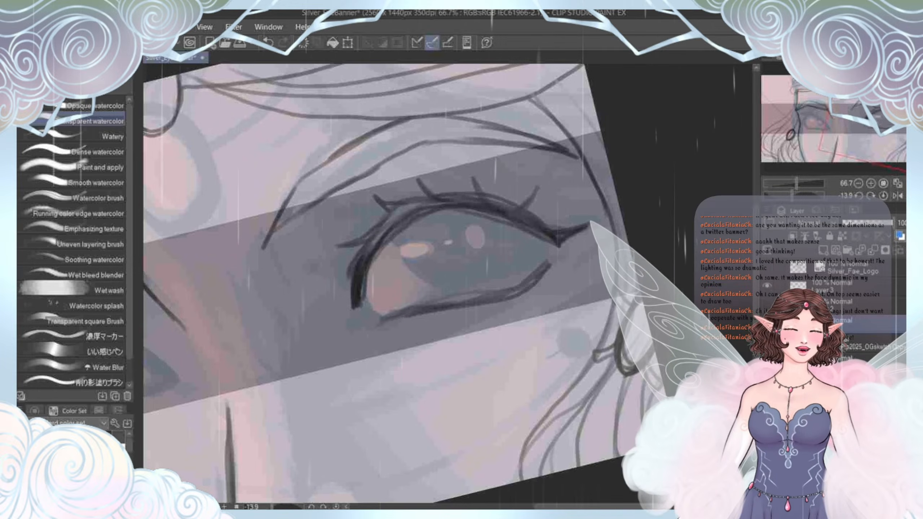
scroll(593, 241, up, 2)
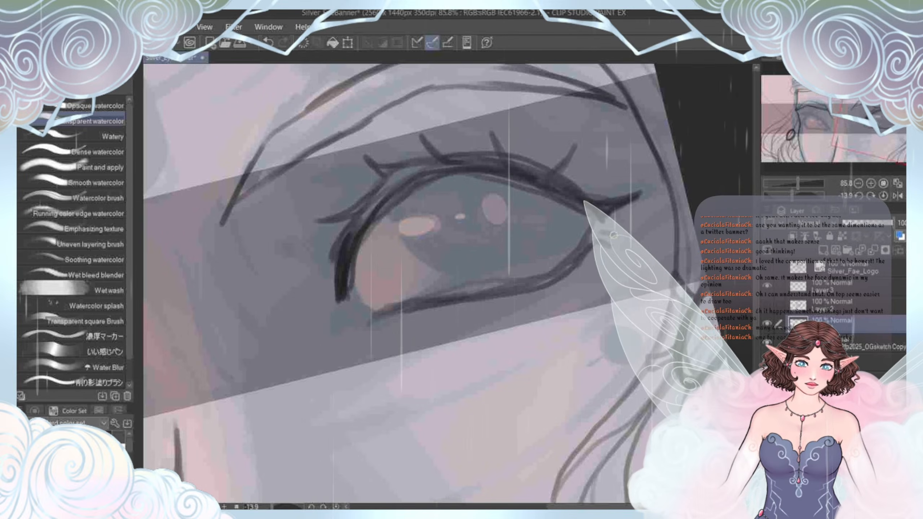
drag(610, 247, 671, 238)
drag(449, 300, 610, 272)
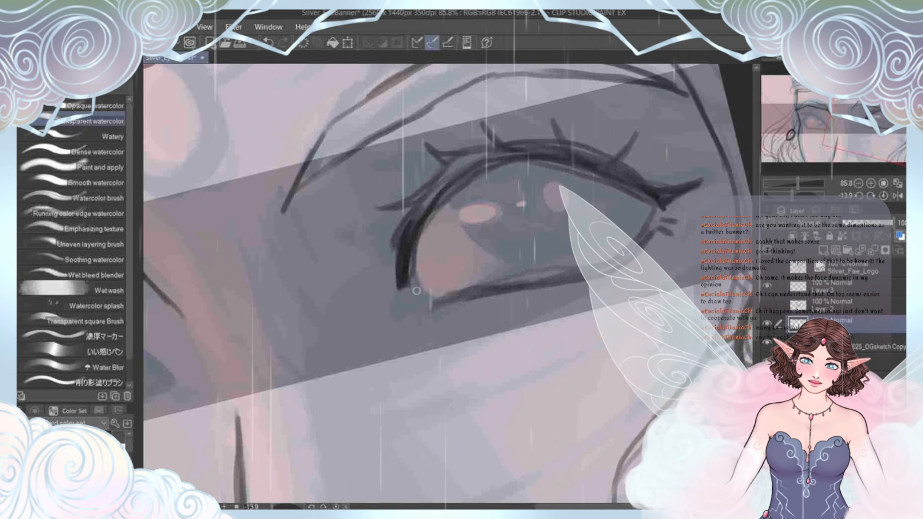
Step: Join the right eye's upper and lower lids at a pointed inner corner and add a short lash stroke below it
mouse_move(414, 256)
mouse_down()
mouse_move(419, 300)
mouse_move(436, 300)
mouse_up()
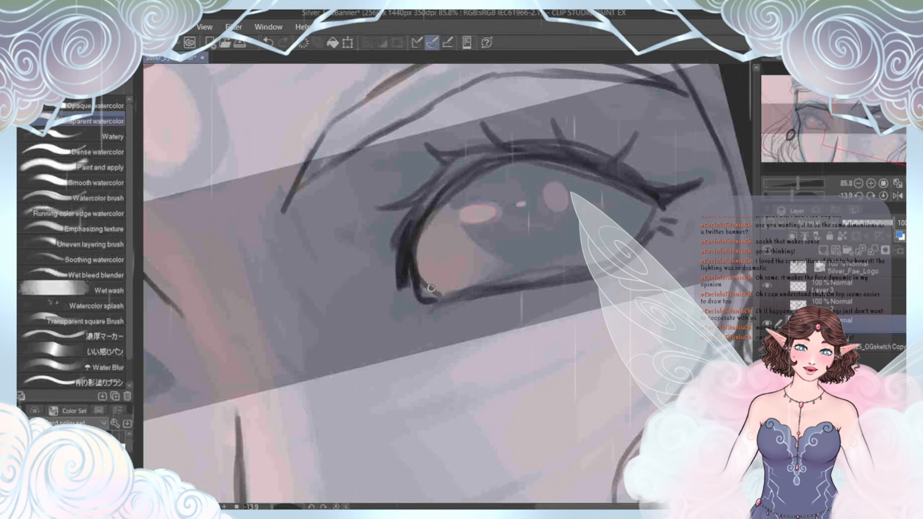
drag(436, 301, 422, 318)
drag(428, 301, 484, 285)
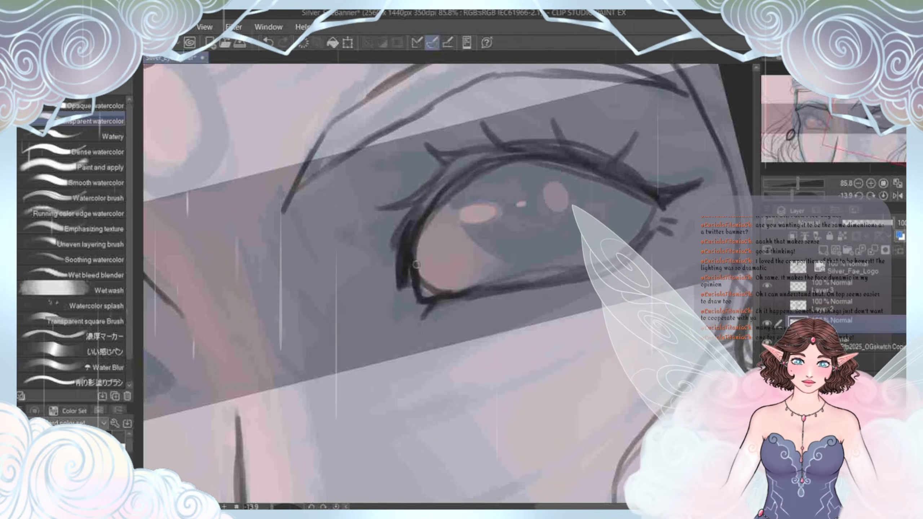
Step: Reset the canvas rotation and compare the right eye's line work with the reference layer hidden and shown again
scroll(423, 269, down, 2)
drag(545, 237, 560, 270)
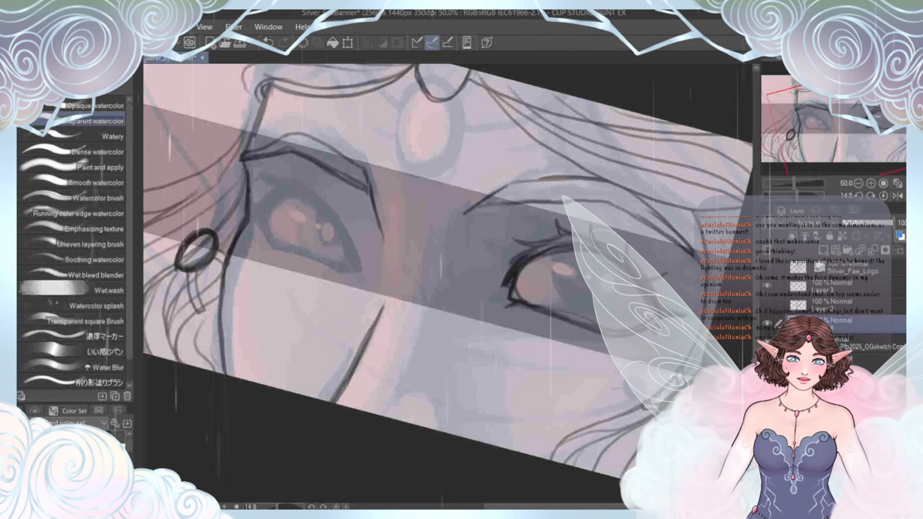
key(ctrl+at)
drag(322, 224, 352, 255)
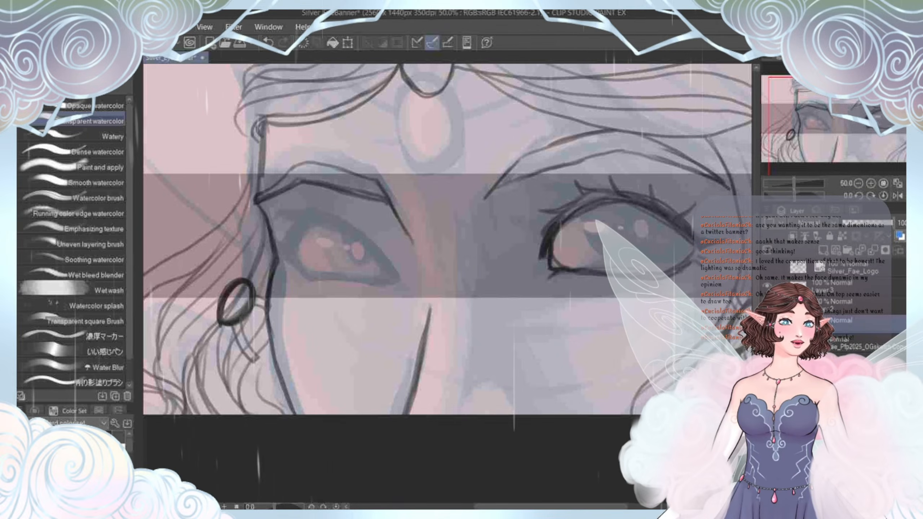
click(767, 342)
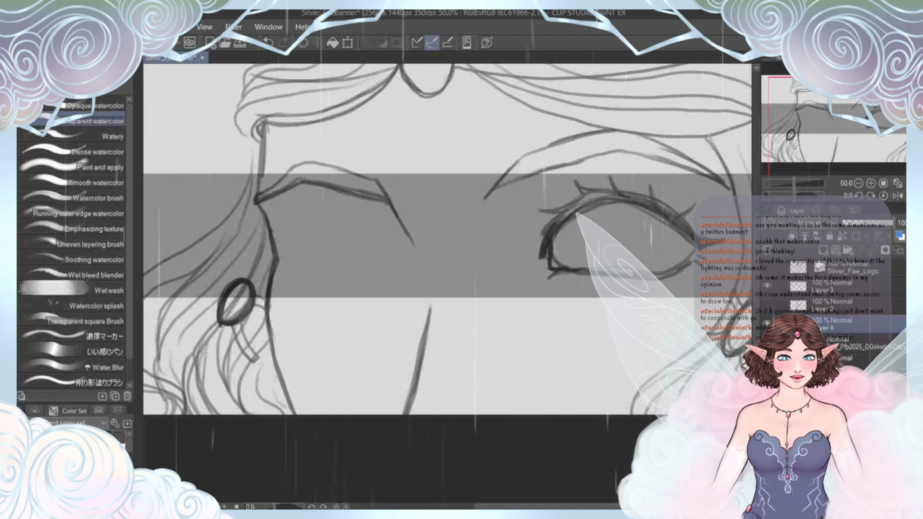
click(767, 342)
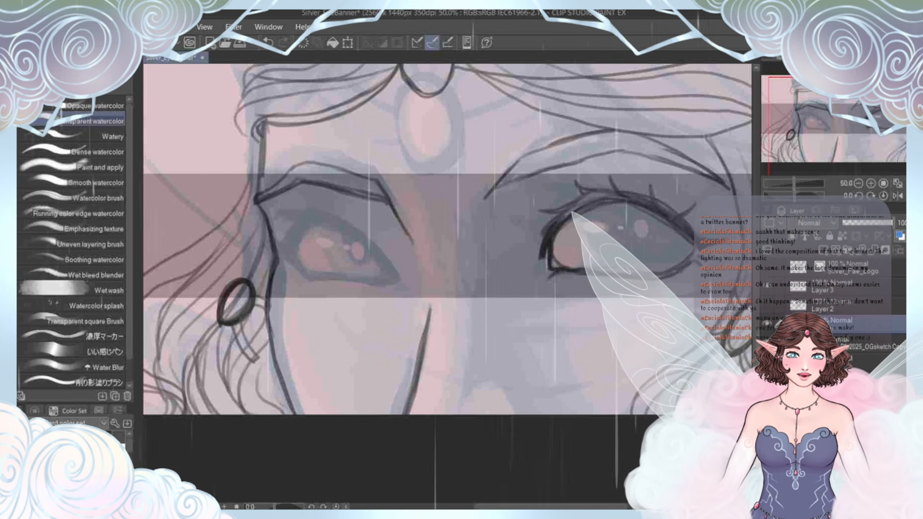
drag(483, 248, 415, 240)
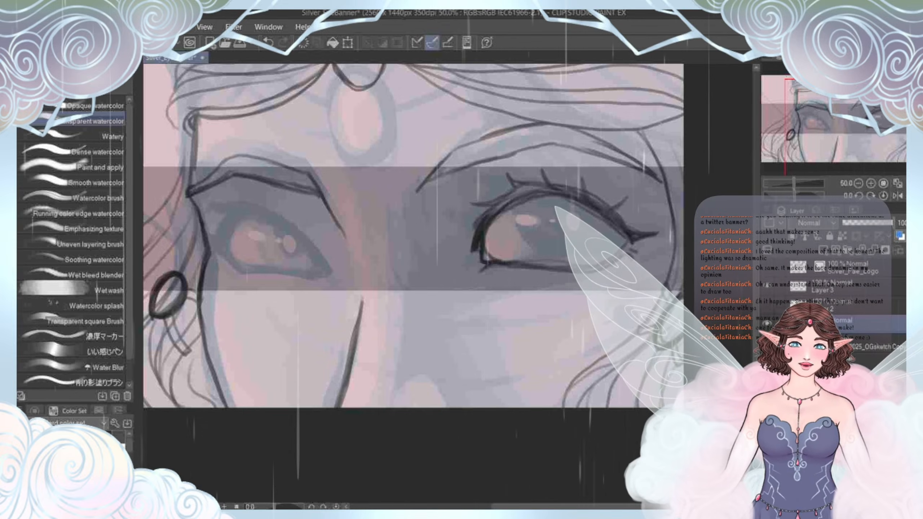
Step: Thicken the right eye's upper lid and inner corner, and add short lashes under the inner end and middle of its lower lid
drag(417, 232, 427, 258)
scroll(437, 272, up, 4)
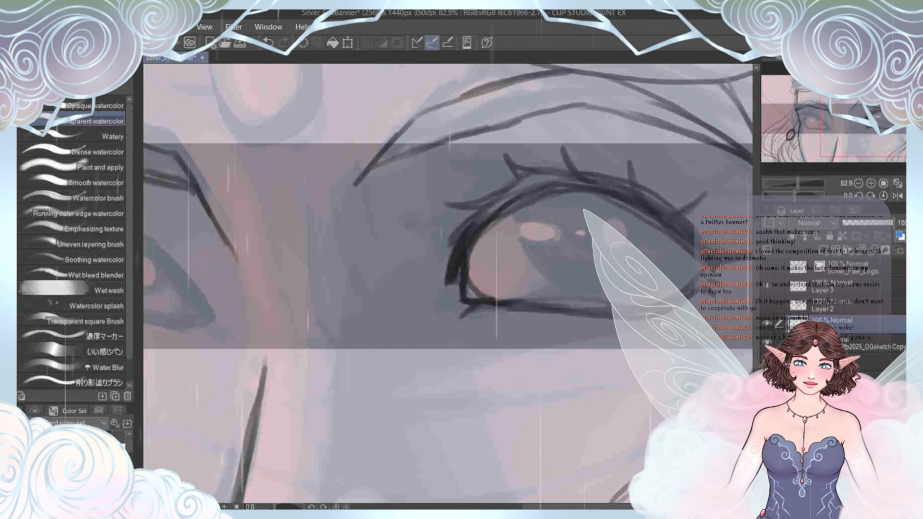
mouse_move(437, 257)
mouse_down()
mouse_move(535, 177)
mouse_move(486, 208)
mouse_move(497, 197)
mouse_move(550, 177)
mouse_up()
drag(545, 225, 517, 189)
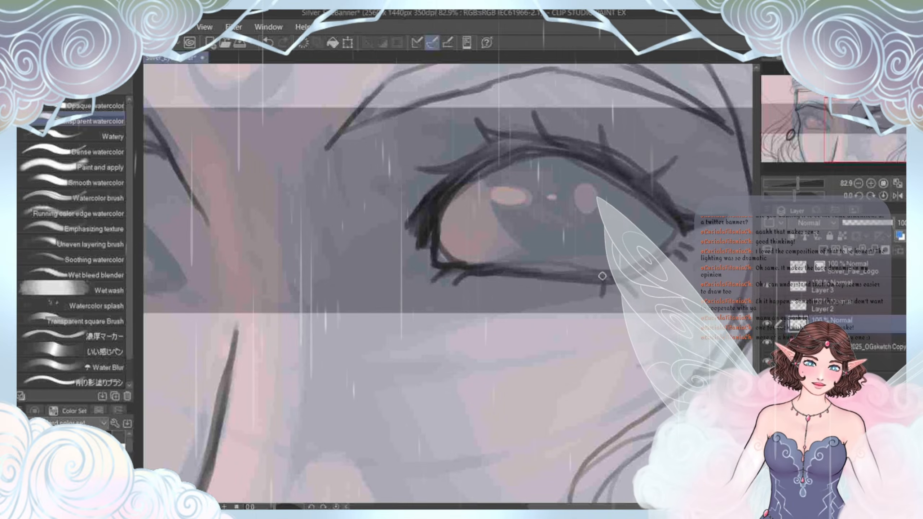
scroll(388, 309, down, 2)
Step: Draw the left eye's curved upper lid line and its lower lid line over the reference sketch
drag(387, 309, 465, 314)
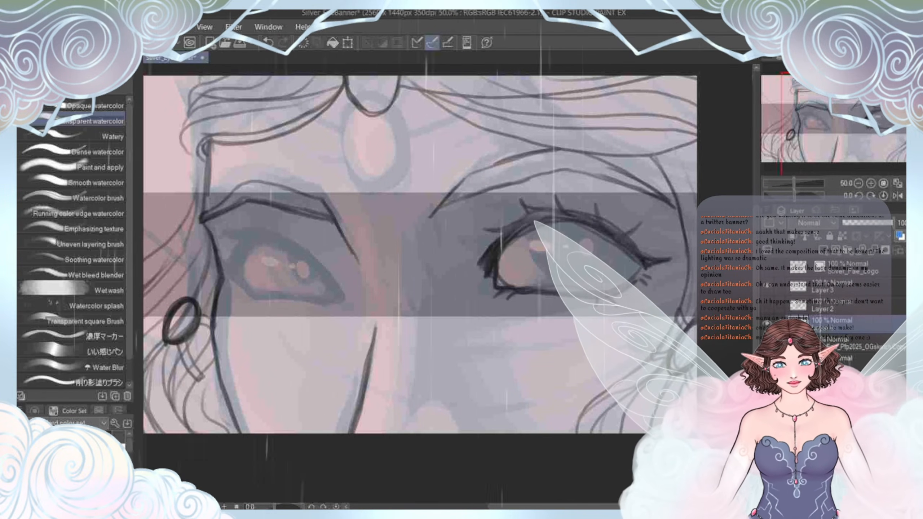
drag(464, 314, 533, 310)
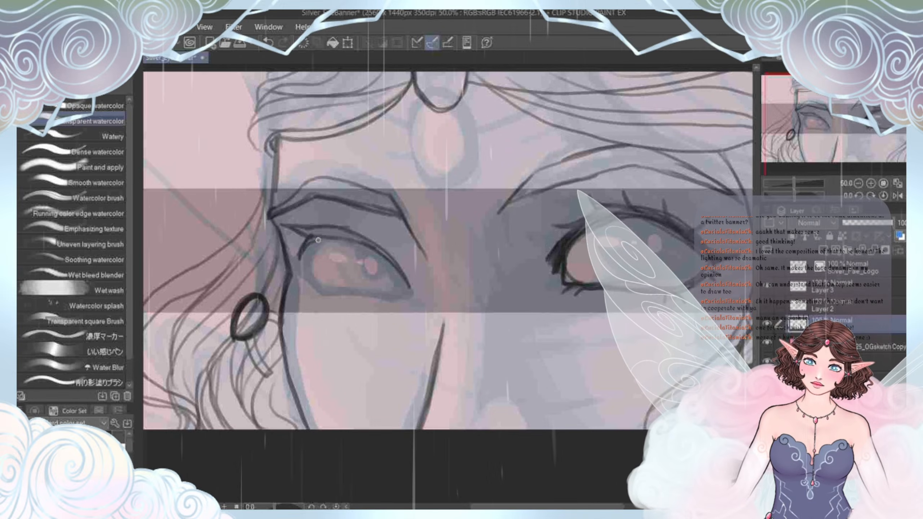
drag(312, 236, 298, 259)
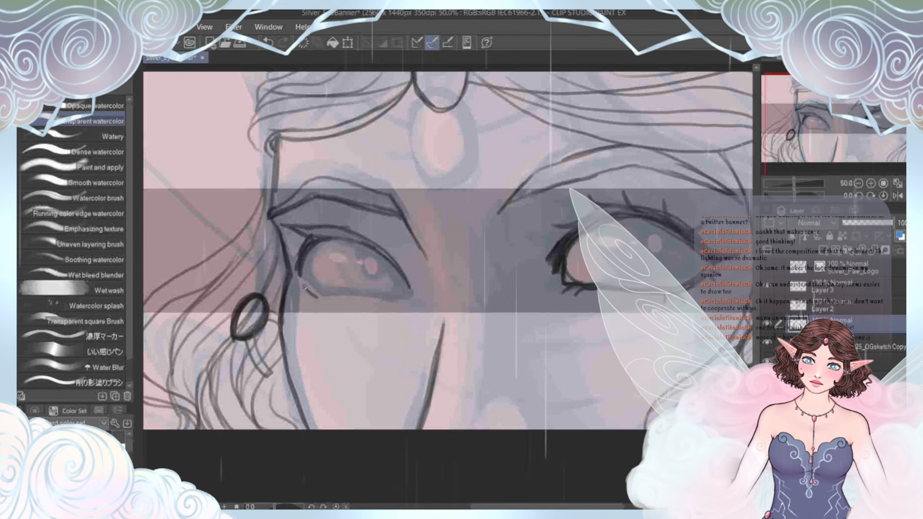
drag(305, 288, 374, 296)
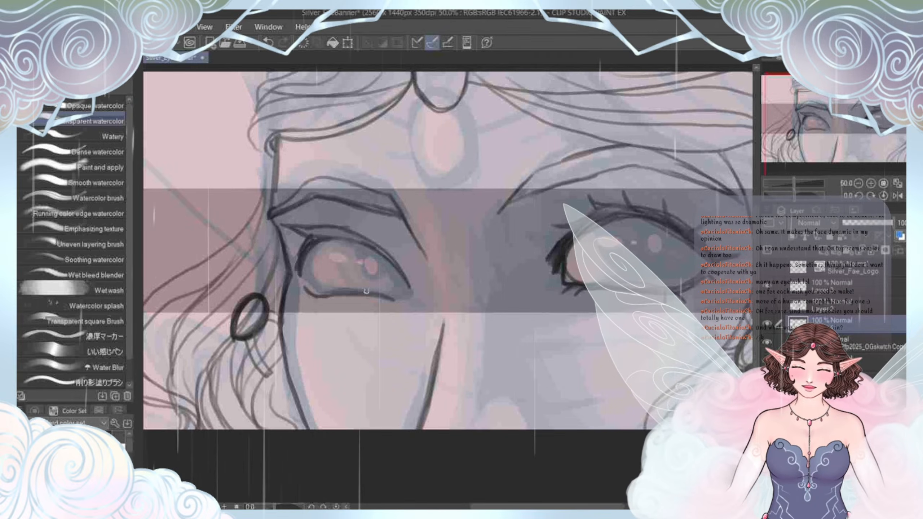
Step: Close the left eye's inner corner, darken its outer lower lid, and add short lashes and a wing lash at the outer corner
scroll(366, 291, up, 3)
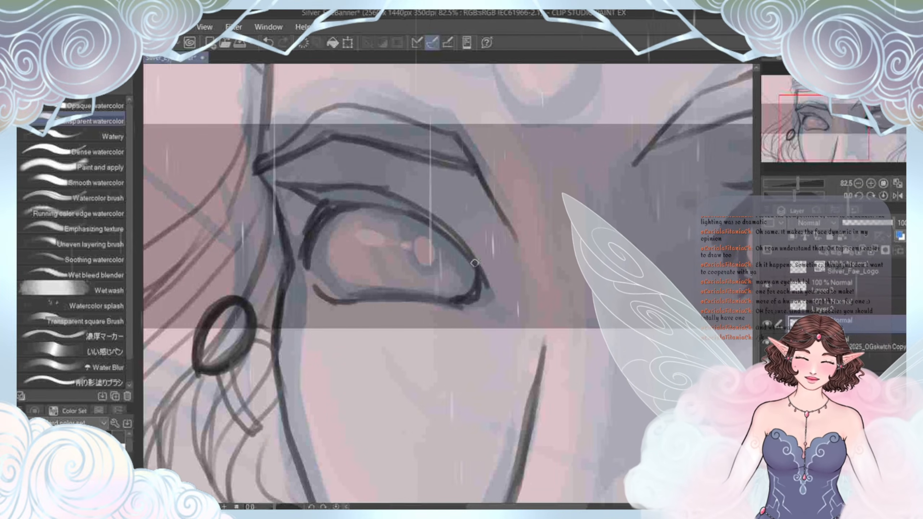
drag(475, 262, 520, 286)
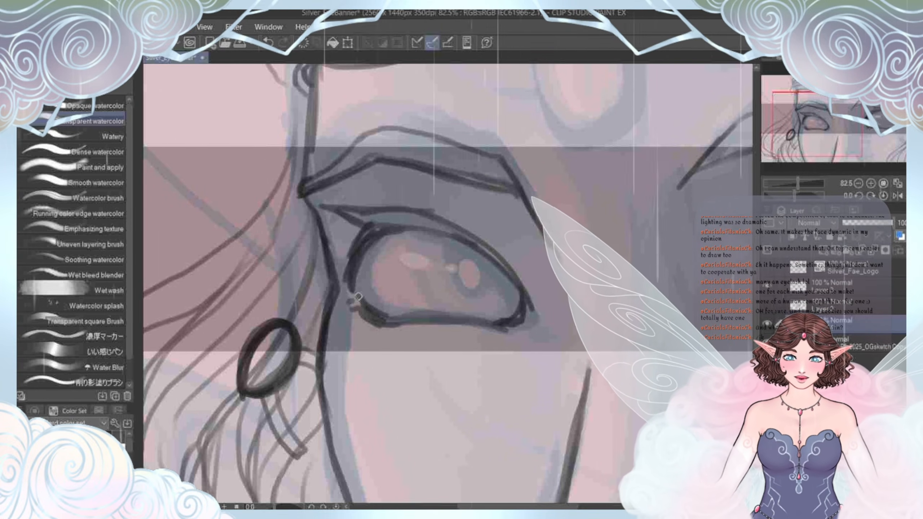
scroll(358, 297, down, 2)
scroll(379, 279, up, 2)
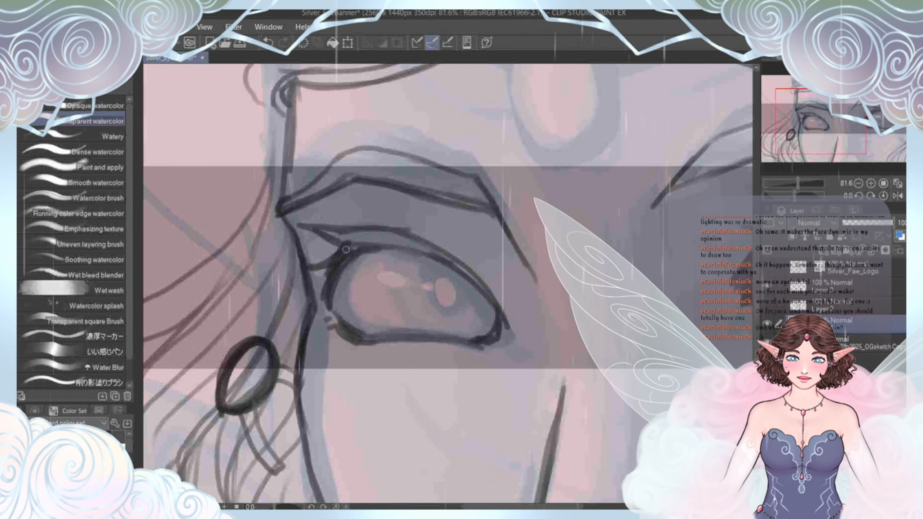
scroll(345, 250, down, 3)
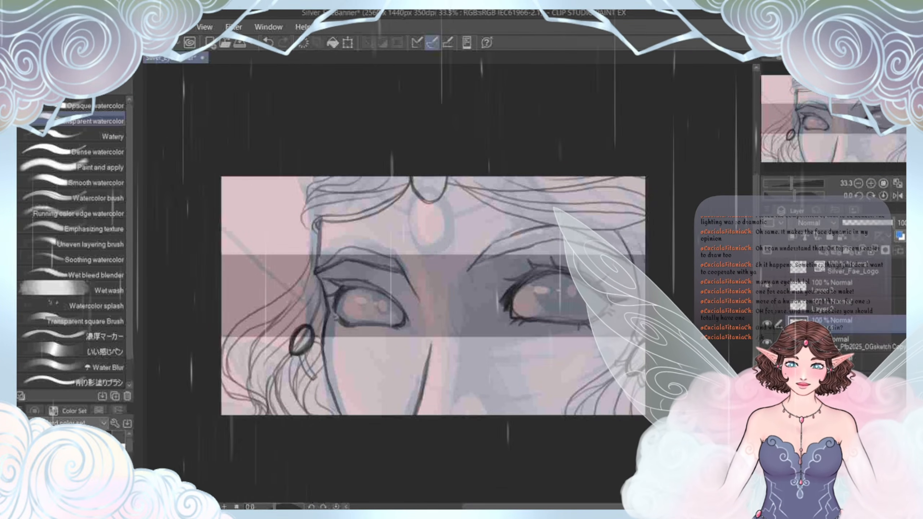
Step: Erase the extra line above the left eye on the rotated canvas and trim the outer edge of its upper lid with the Hard eraser
scroll(363, 306, up, 2)
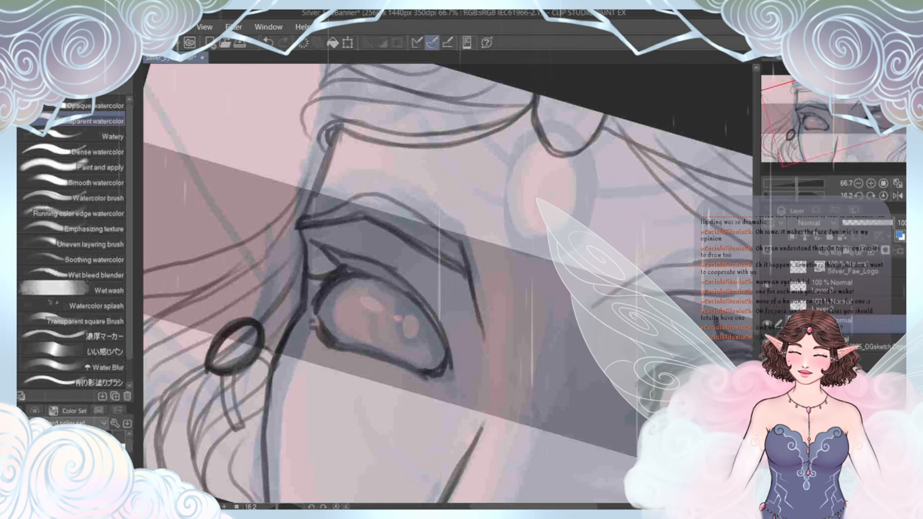
scroll(296, 329, down, 2)
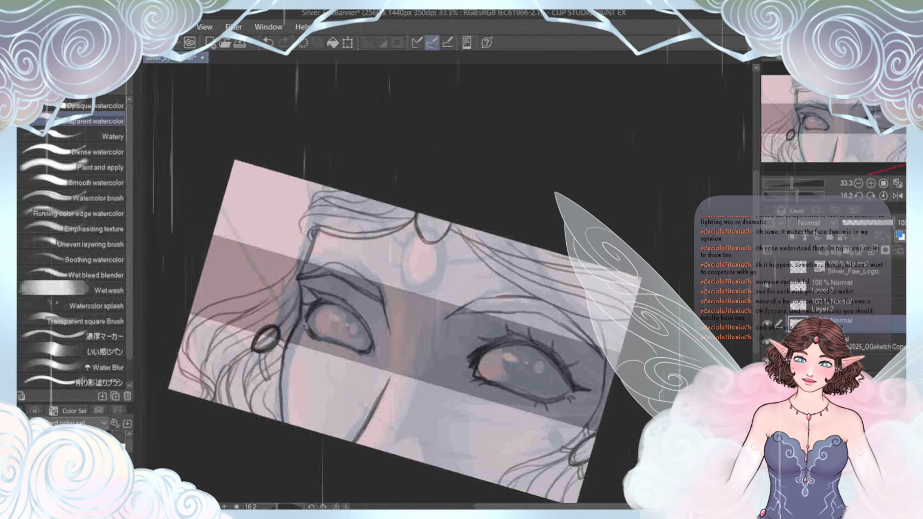
scroll(293, 320, up, 3)
mouse_move(472, 341)
mouse_down()
mouse_move(437, 260)
mouse_move(428, 342)
mouse_move(441, 330)
mouse_up()
key(e)
mouse_move(312, 181)
mouse_down()
mouse_move(327, 171)
mouse_move(406, 213)
mouse_move(466, 262)
mouse_up()
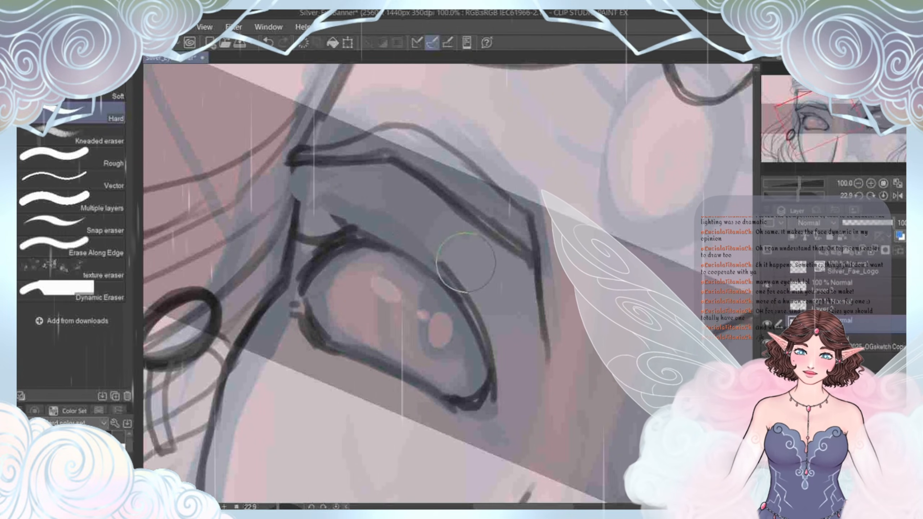
mouse_move(336, 212)
mouse_down()
mouse_move(456, 256)
mouse_move(510, 349)
mouse_up()
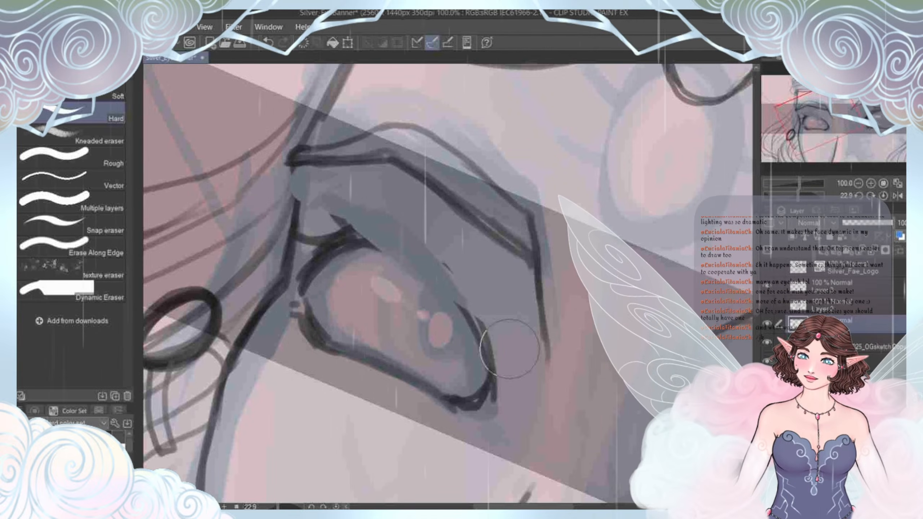
Step: Redraw the left eye's upper lid with the watercolor brush, add upper lashes, and reset the canvas rotation
key(b)
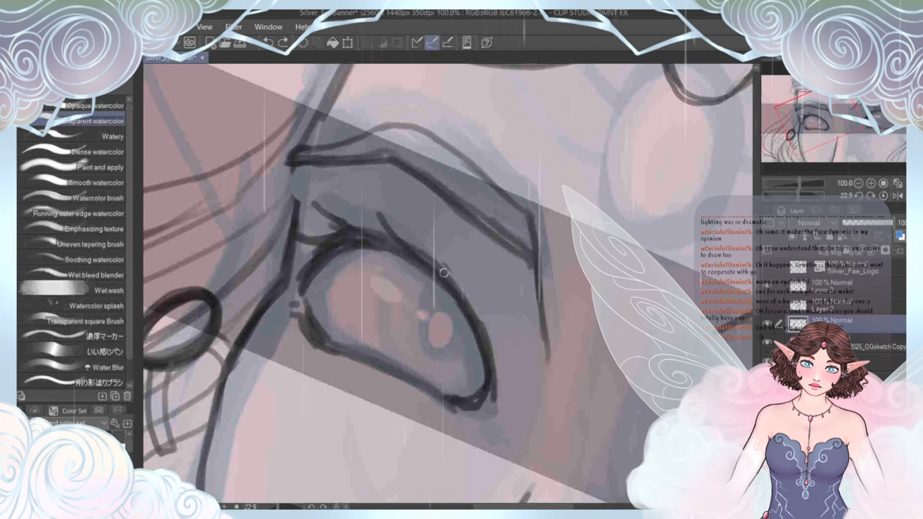
key(ctrl+minus)
key(ctrl+minus)
key(ctrl+minus)
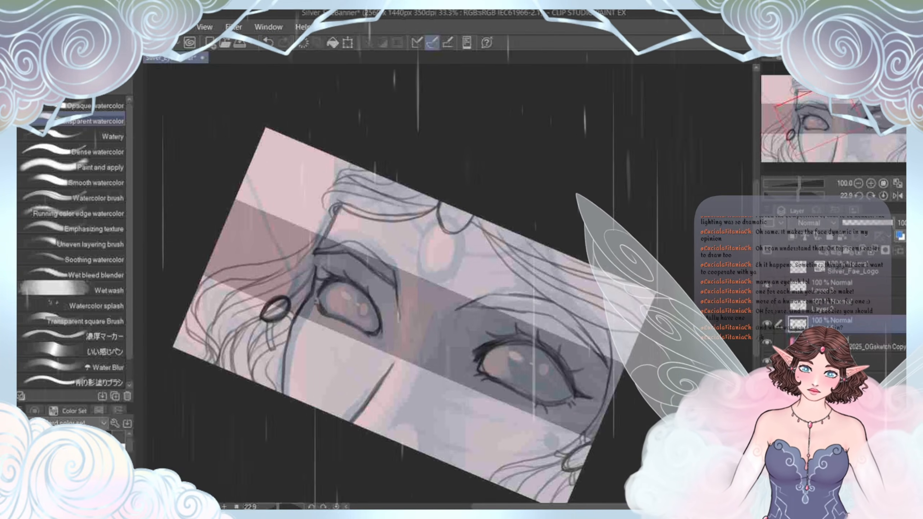
key(ctrl+@)
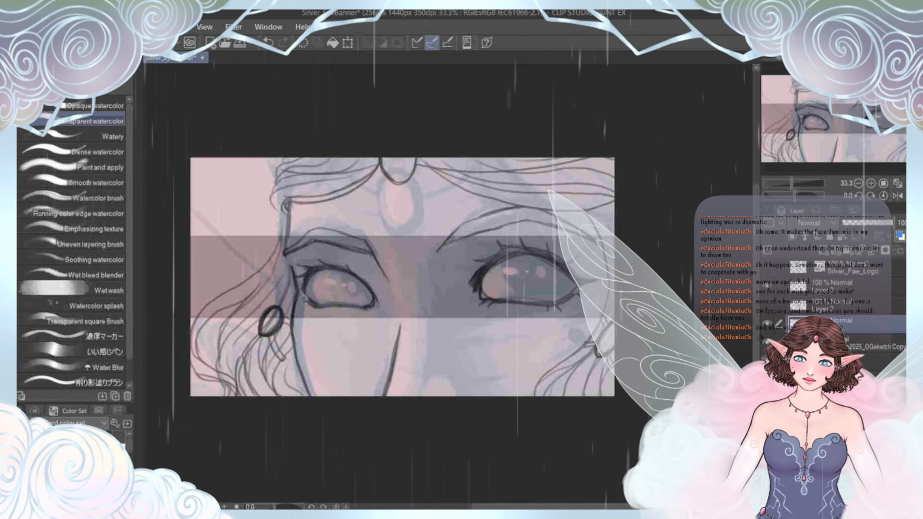
Step: Lasso the left eye of the portrait, nudge it slightly upward with a transform, and clear the selection
scroll(320, 306, up, 3)
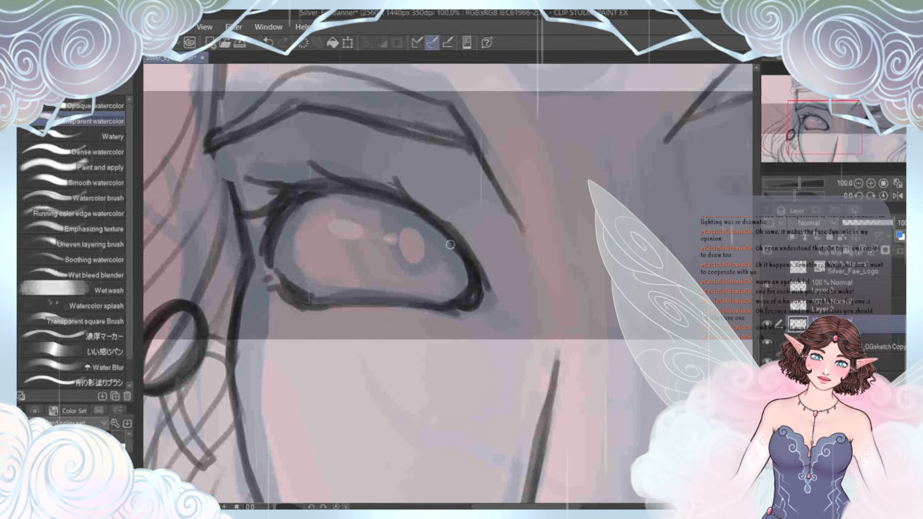
scroll(453, 309, down, 4)
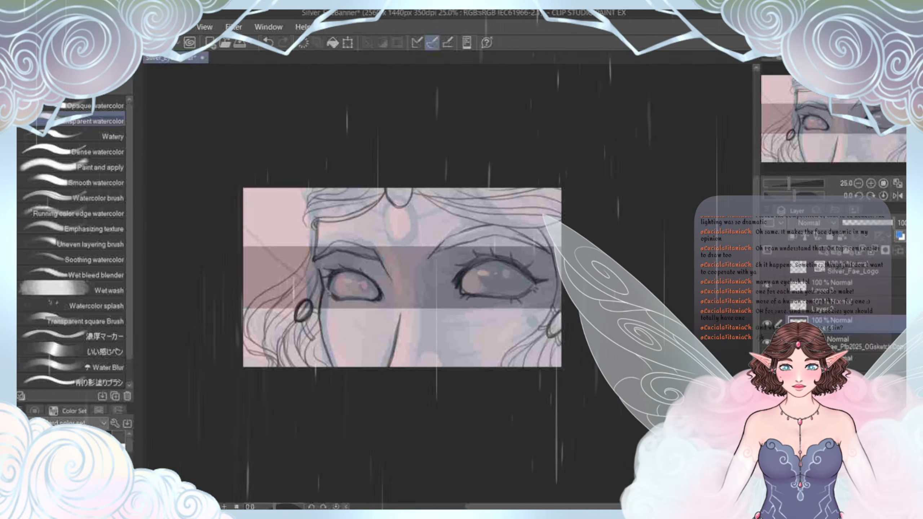
scroll(328, 307, up, 4)
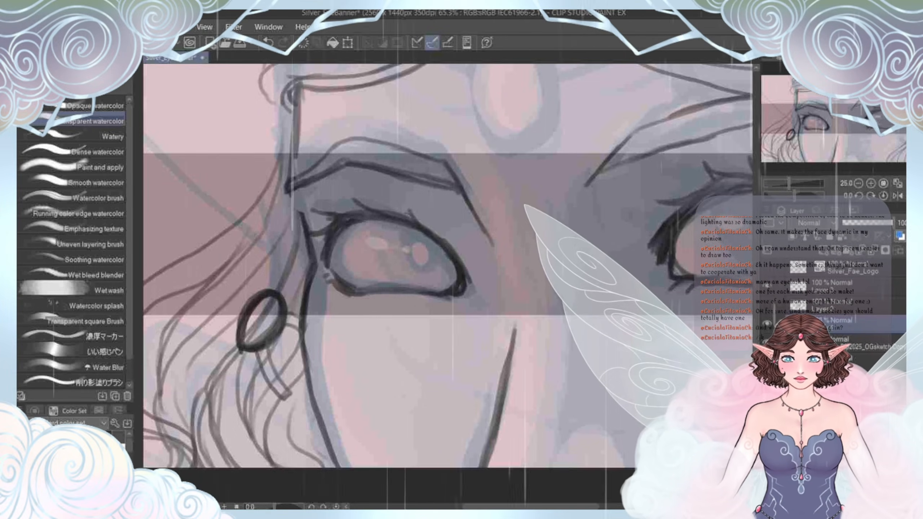
scroll(328, 323, down, 2)
scroll(325, 318, up, 2)
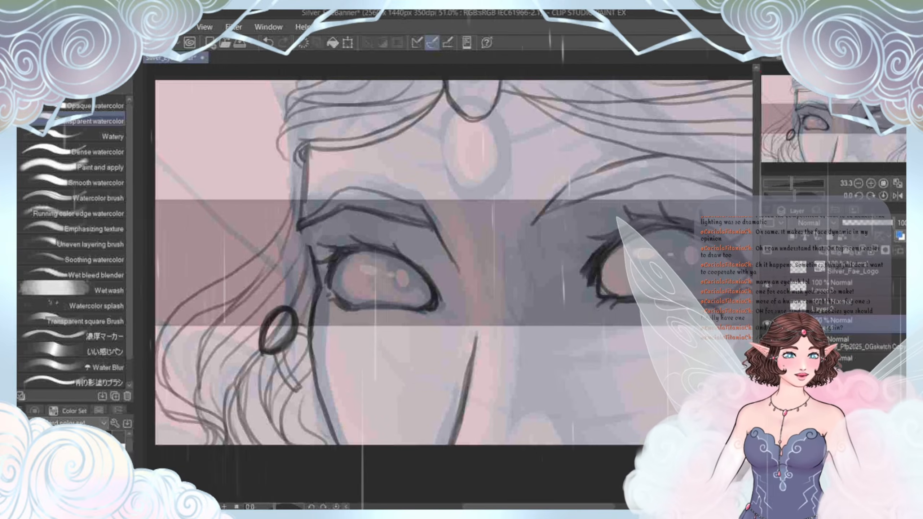
mouse_move(364, 291)
mouse_down()
mouse_move(339, 297)
mouse_move(364, 309)
mouse_up()
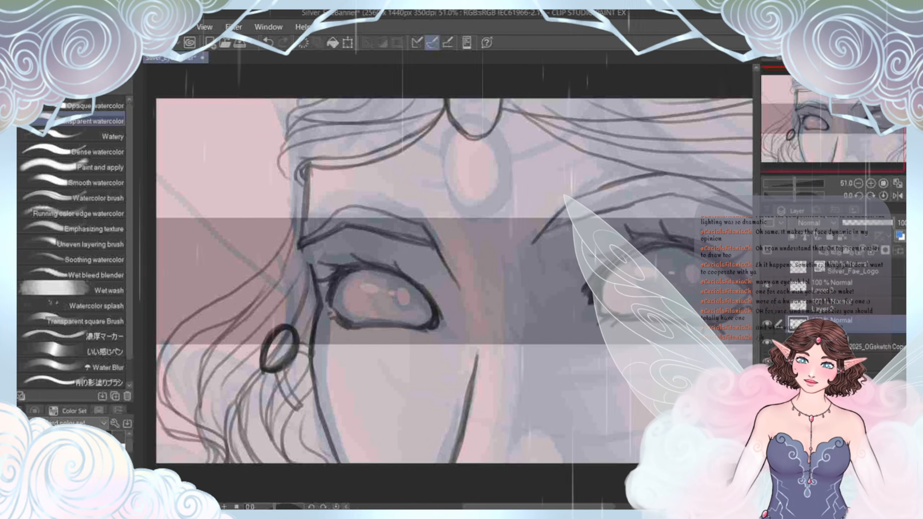
key(m)
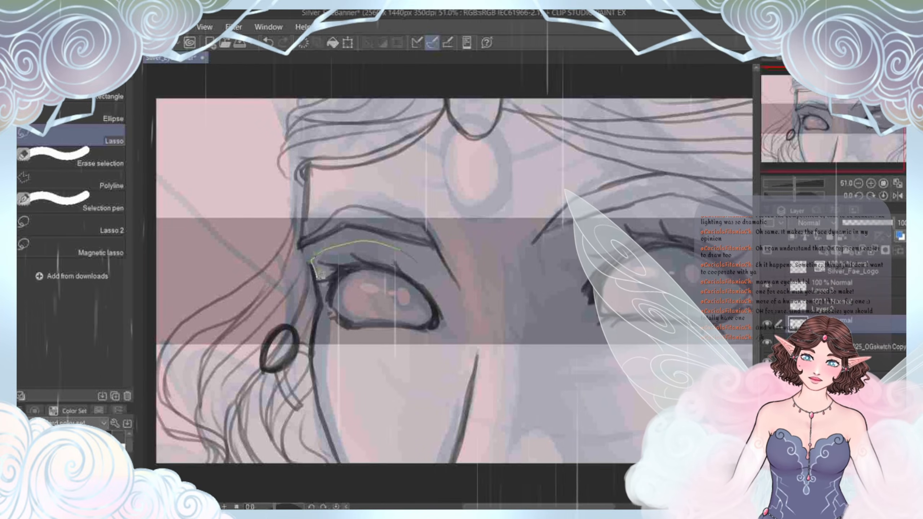
mouse_move(325, 311)
mouse_down()
mouse_move(333, 330)
mouse_move(425, 348)
mouse_up()
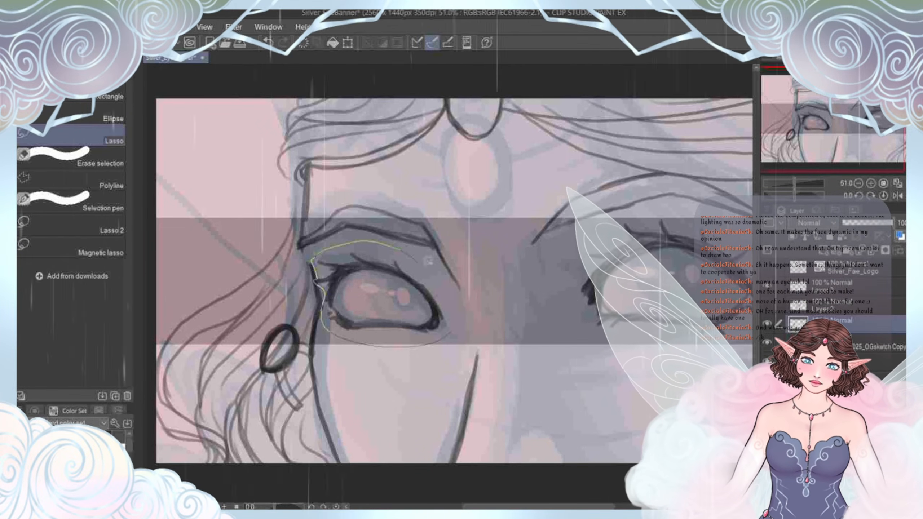
drag(428, 261, 452, 328)
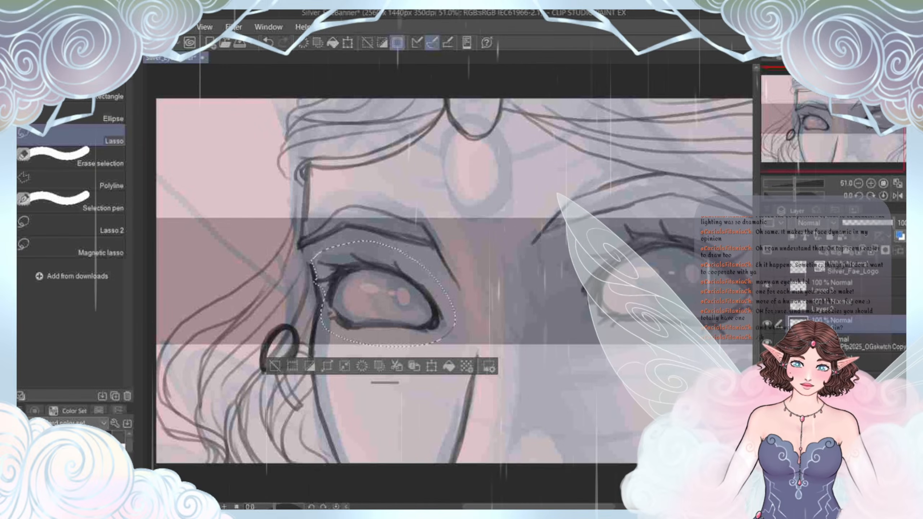
key(ctrl+t)
key(Up)
key(Up)
key(Up)
key(Up)
key(Up)
key(Up)
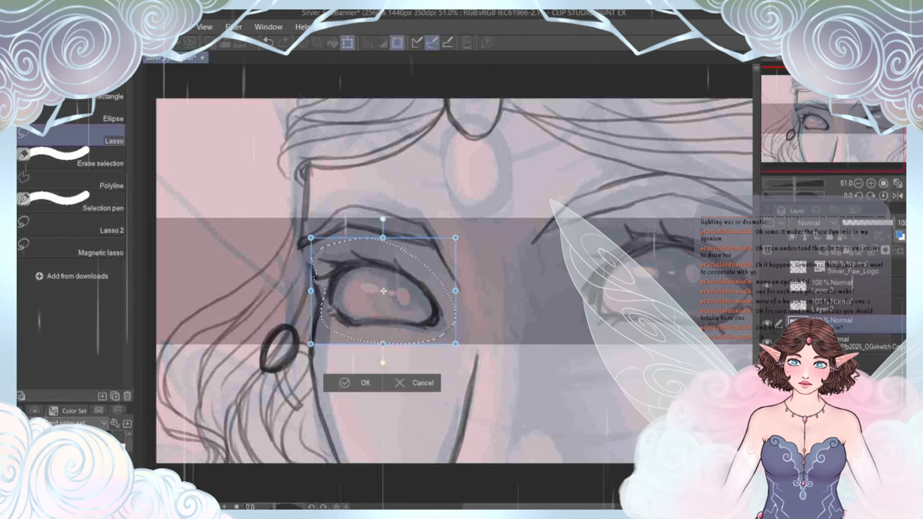
key(Up)
key(Up)
key(Up)
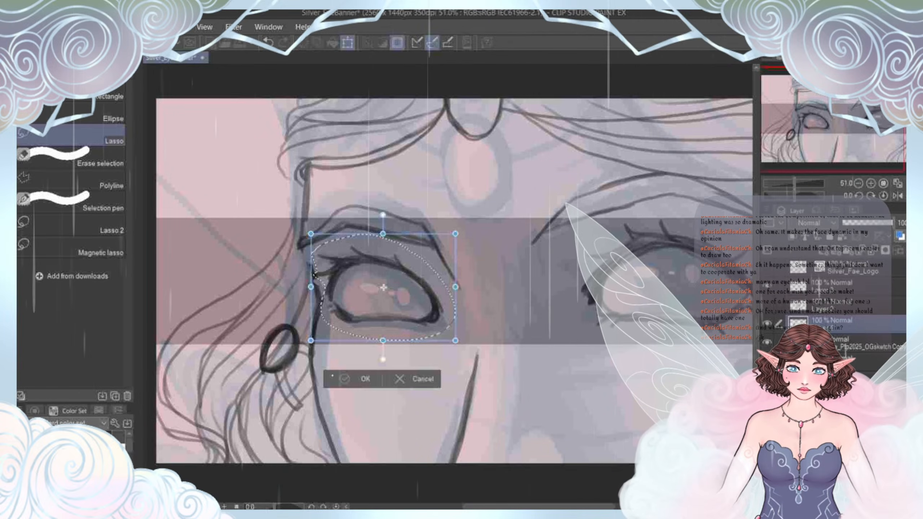
key(Return)
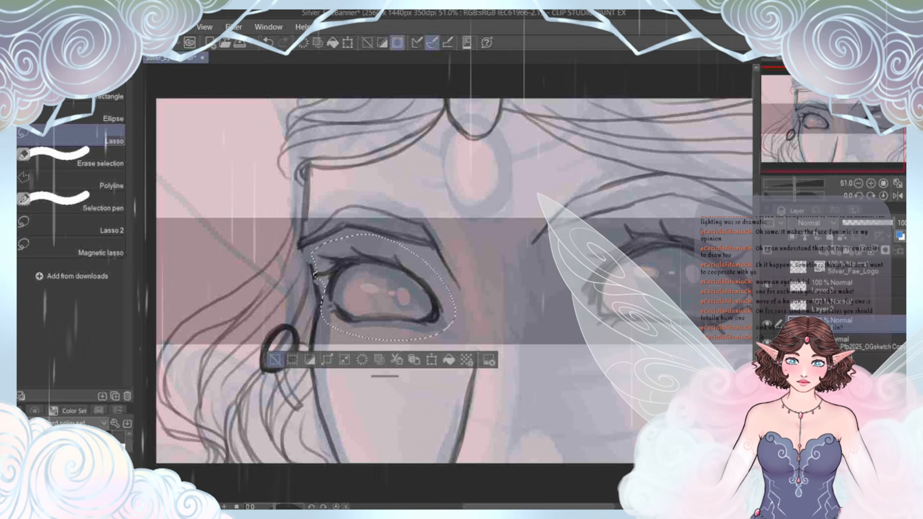
click(277, 359)
Step: Lasso the right eye of the portrait, try enlarging and shifting it slightly with a transform, and clear the selection
scroll(302, 318, down, 2)
scroll(304, 317, down, 3)
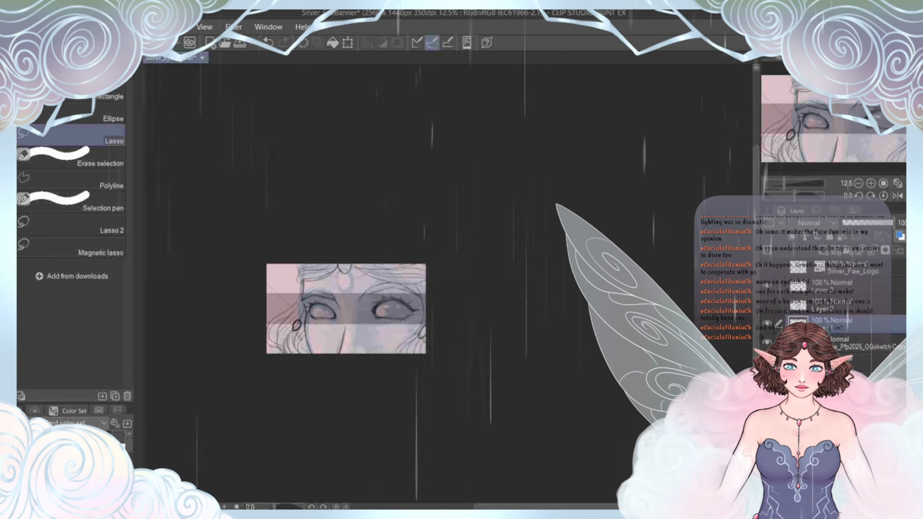
scroll(325, 316, up, 3)
drag(328, 303, 360, 298)
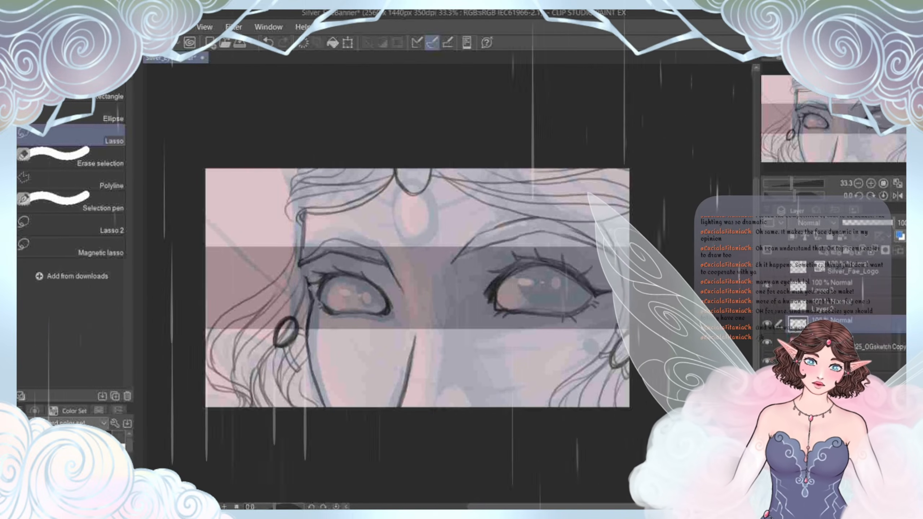
drag(499, 257, 535, 336)
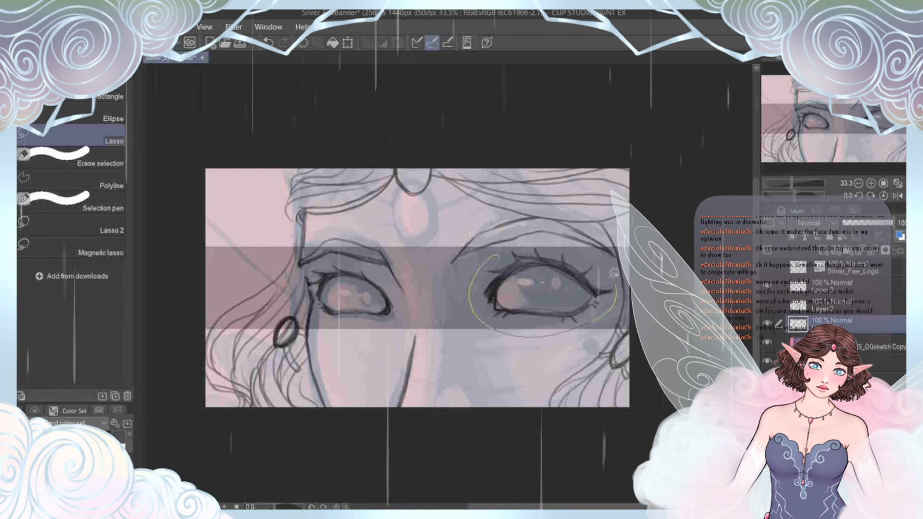
mouse_move(614, 273)
mouse_down()
mouse_move(560, 240)
mouse_move(500, 255)
mouse_up()
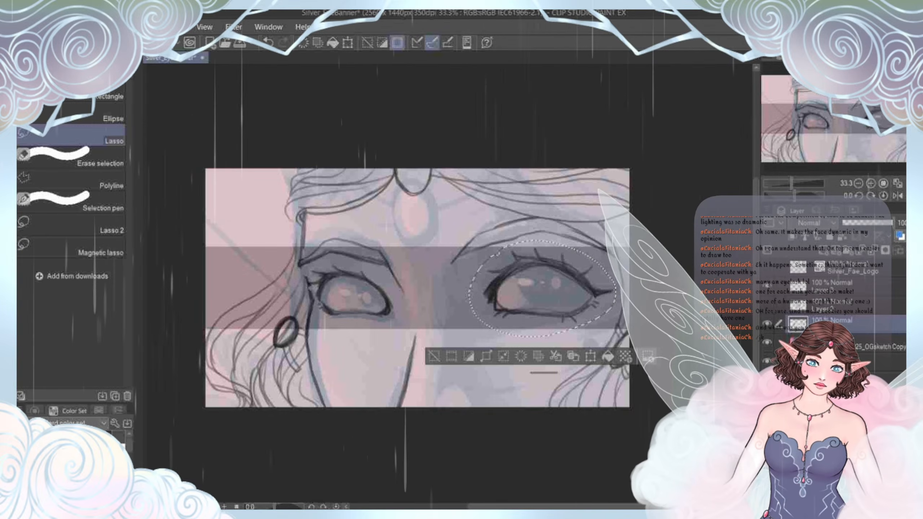
key(ctrl+t)
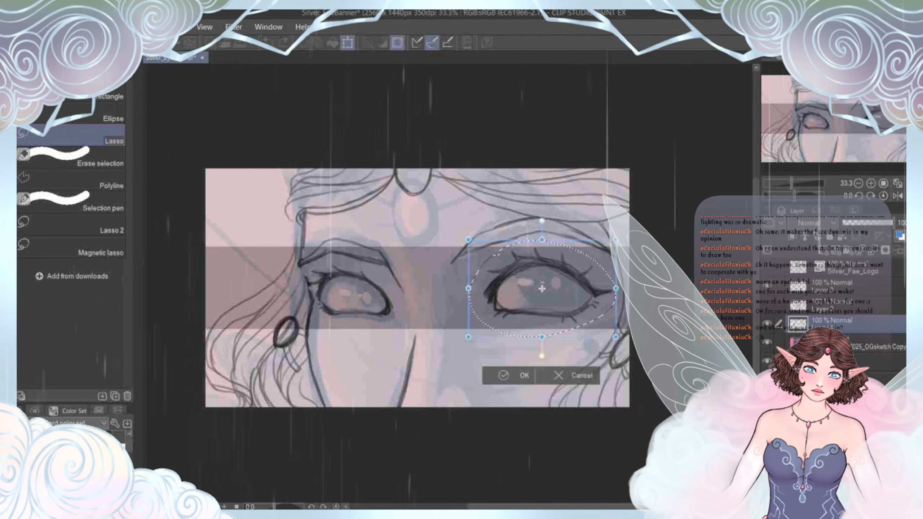
drag(461, 291, 455, 288)
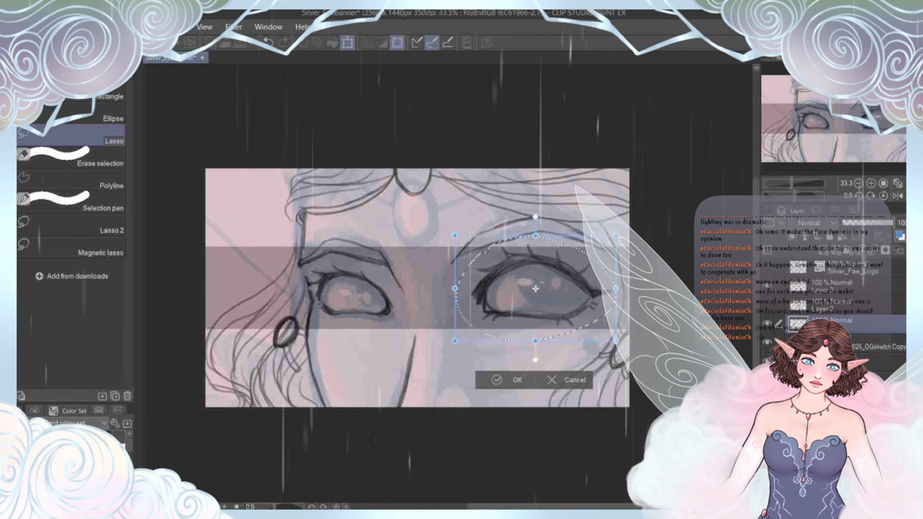
drag(536, 289, 538, 289)
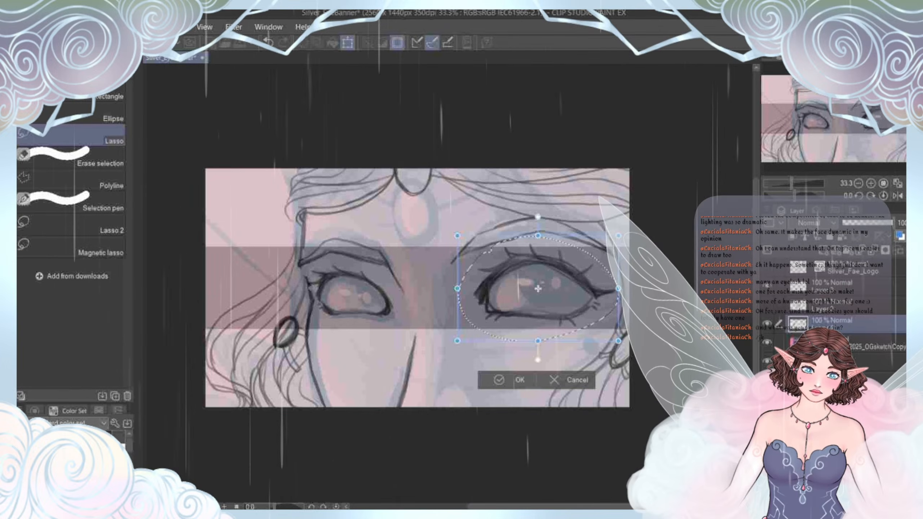
key(Return)
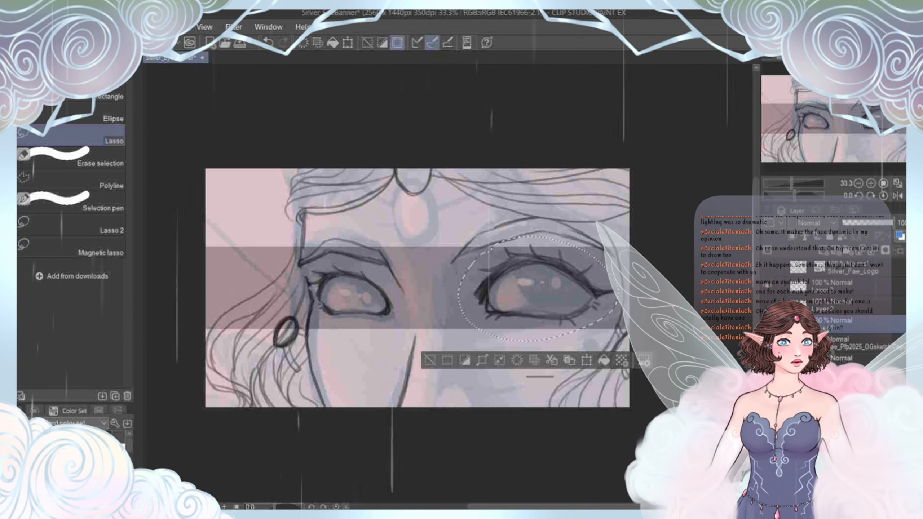
key(ctrl+d)
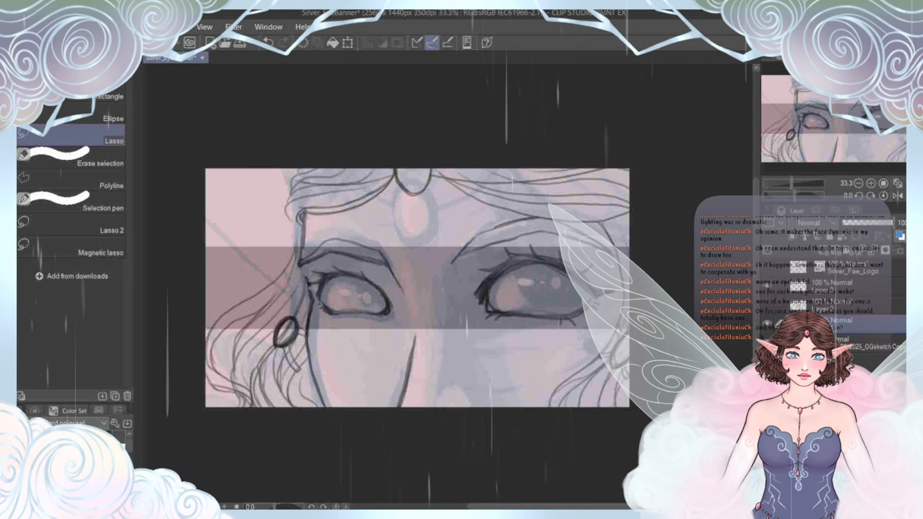
Step: Undo the right eye's transform and its selection
drag(489, 250, 496, 247)
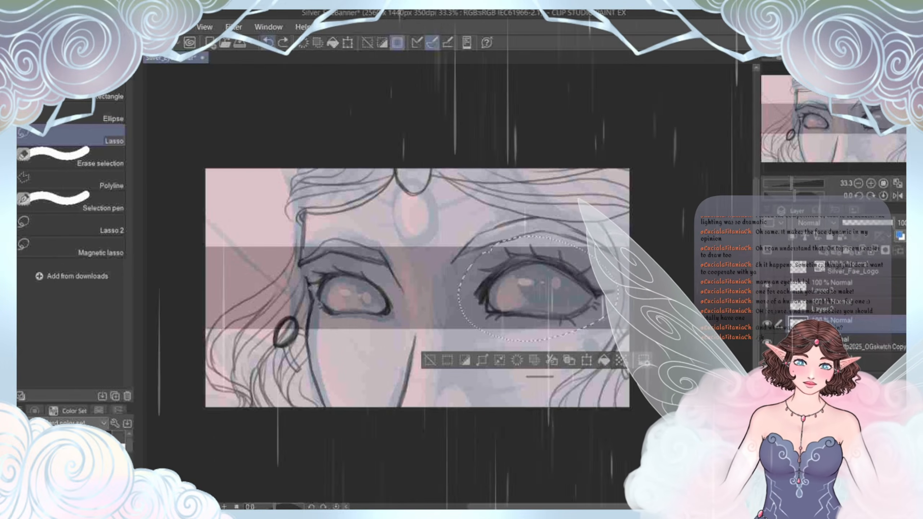
click(283, 42)
click(283, 42)
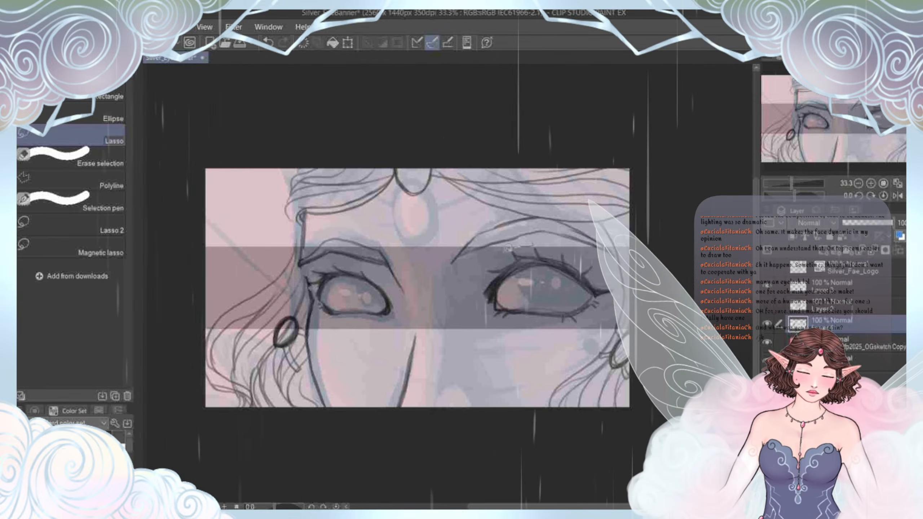
Step: Lasso both eyes, copy and paste them onto a separate layer, and clear the selection
mouse_move(533, 245)
mouse_down()
mouse_move(462, 287)
mouse_move(479, 317)
mouse_move(538, 330)
mouse_move(611, 305)
mouse_move(528, 244)
mouse_up()
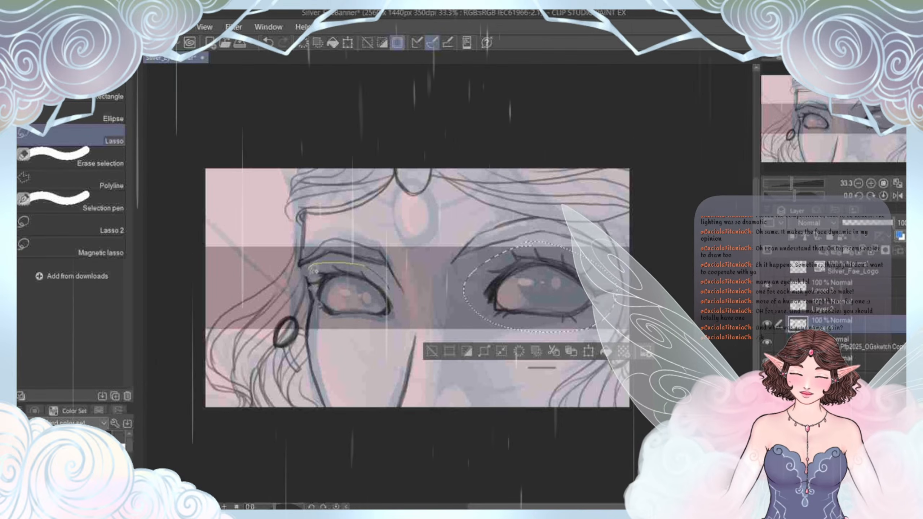
mouse_move(365, 266)
mouse_down()
mouse_move(313, 277)
mouse_move(327, 320)
mouse_move(377, 322)
mouse_move(392, 291)
mouse_move(367, 267)
mouse_up()
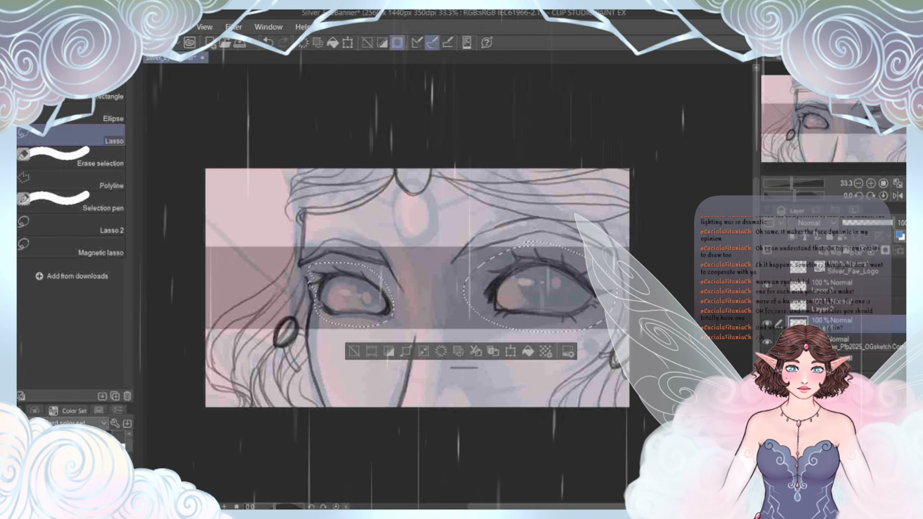
key(ctrl+c)
key(ctrl+v)
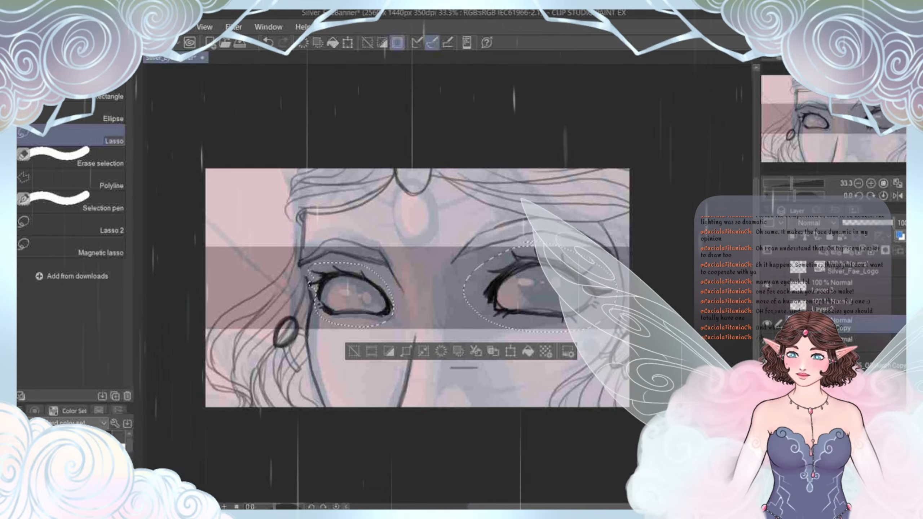
key(ctrl+d)
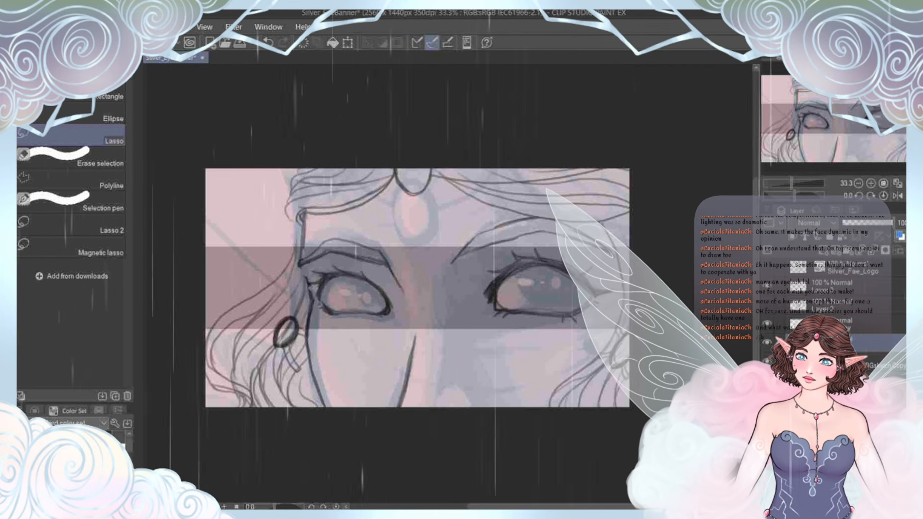
Step: Push the face outline and hair around the left eye and earring slightly outward with Liquify
key(e)
key(b)
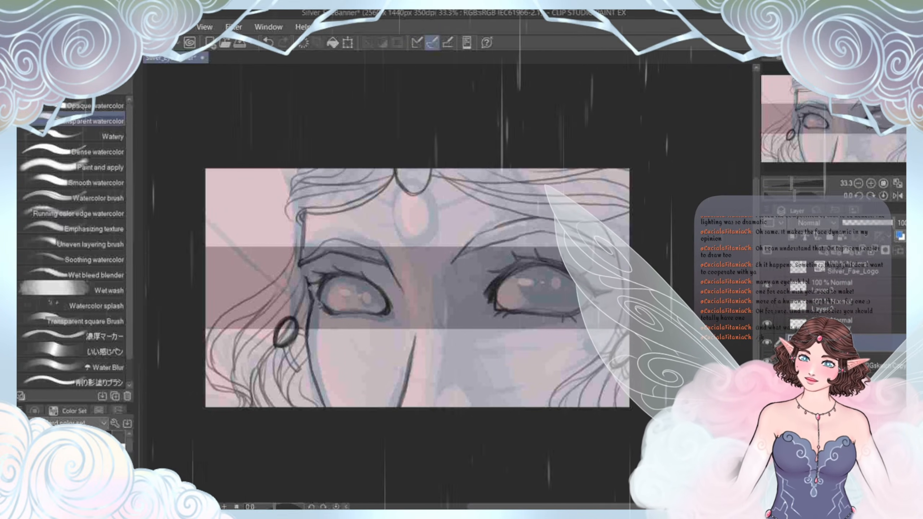
drag(417, 287, 475, 266)
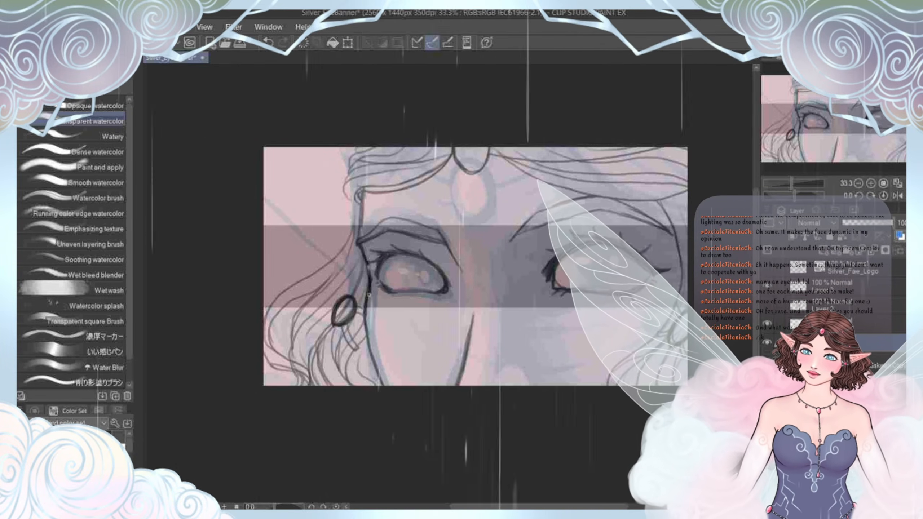
key(j)
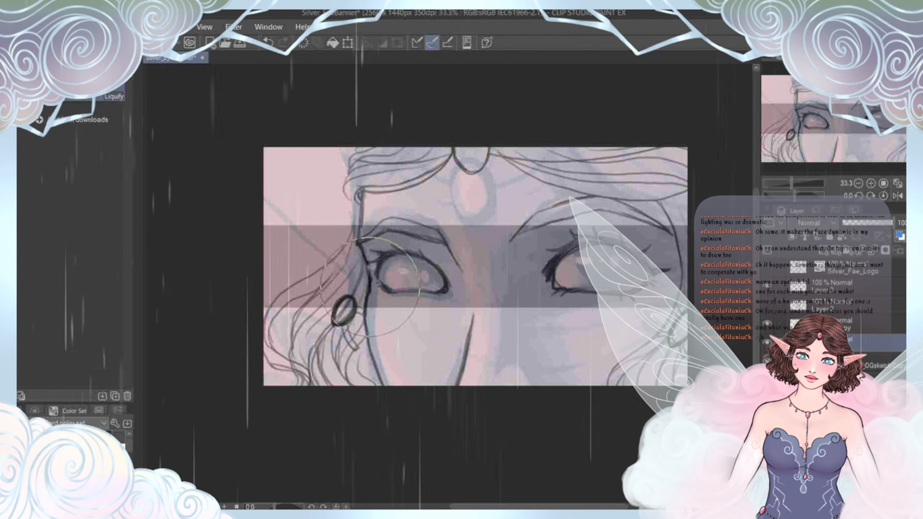
drag(364, 276, 365, 295)
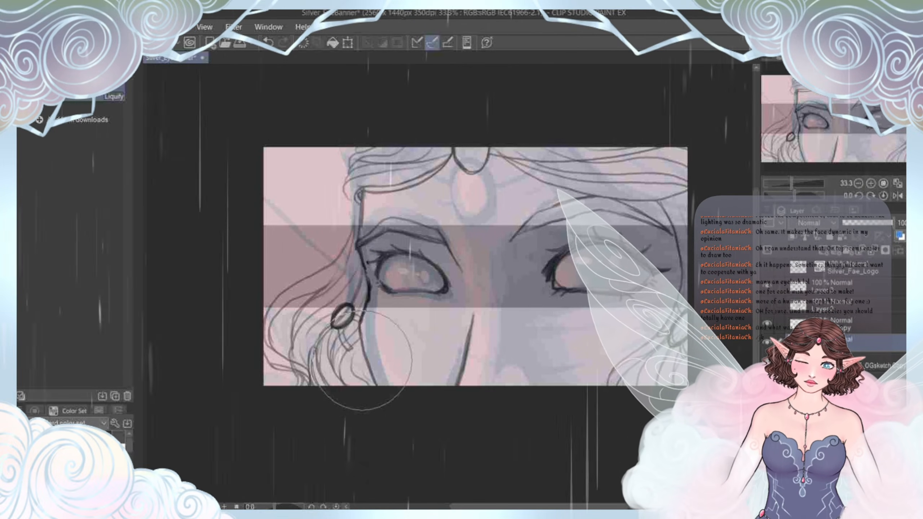
Step: Switch to the painting brush and enlarge its size to 300
key(b)
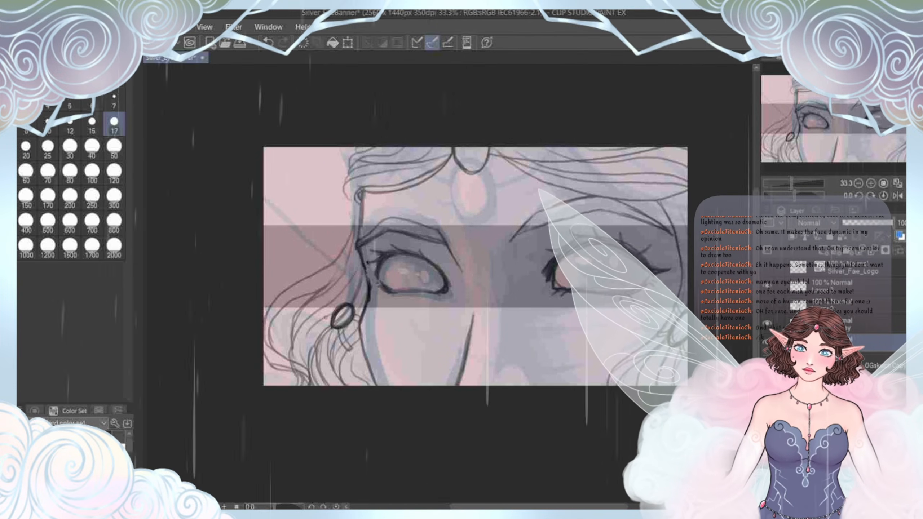
key(bracketright)
key(bracketright)
key(bracketright)
key(bracketright)
key(bracketright)
key(bracketright)
key(bracketright)
key(bracketright)
key(bracketright)
key(bracketright)
key(bracketright)
key(bracketright)
key(bracketright)
key(bracketright)
key(bracketright)
key(bracketright)
key(bracketright)
key(bracketright)
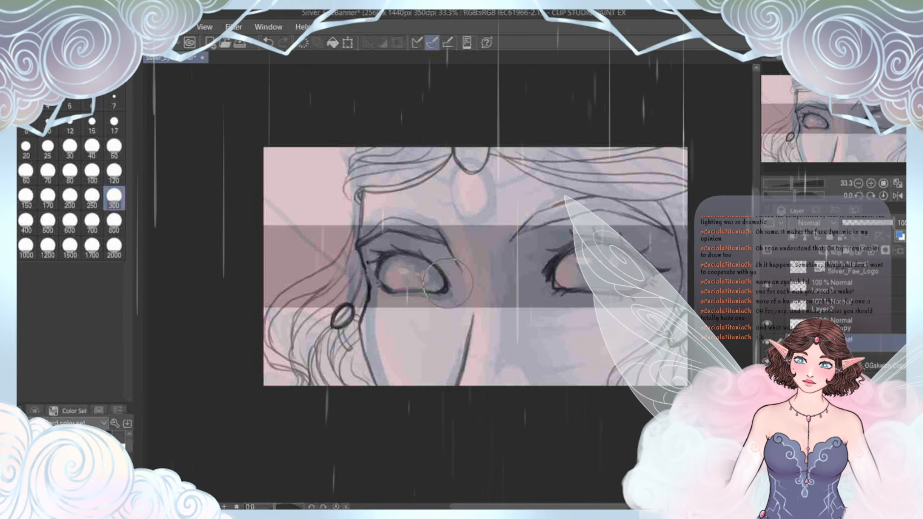
Step: Push the earring and surrounding hair slightly toward the face with Liquify at brush size 600
mouse_move(341, 318)
mouse_down()
mouse_move(336, 327)
mouse_move(343, 318)
mouse_up()
key(ctrl+z)
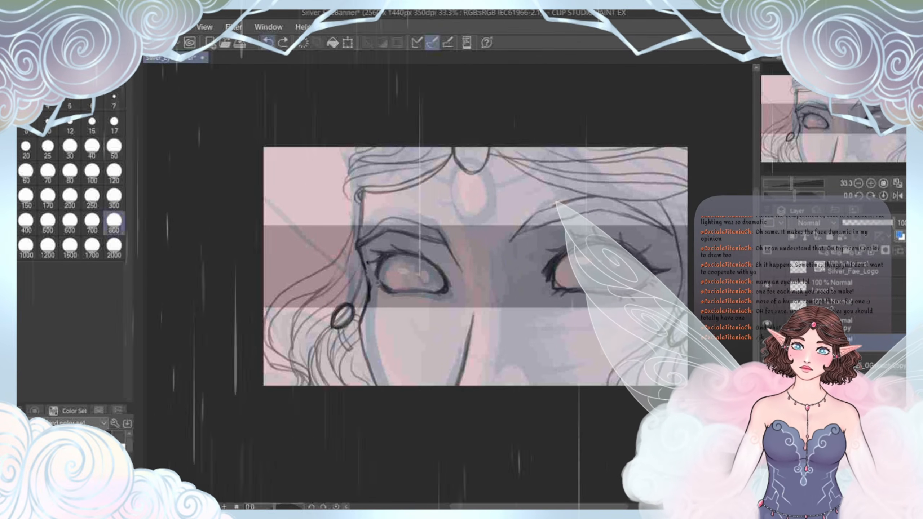
key(j)
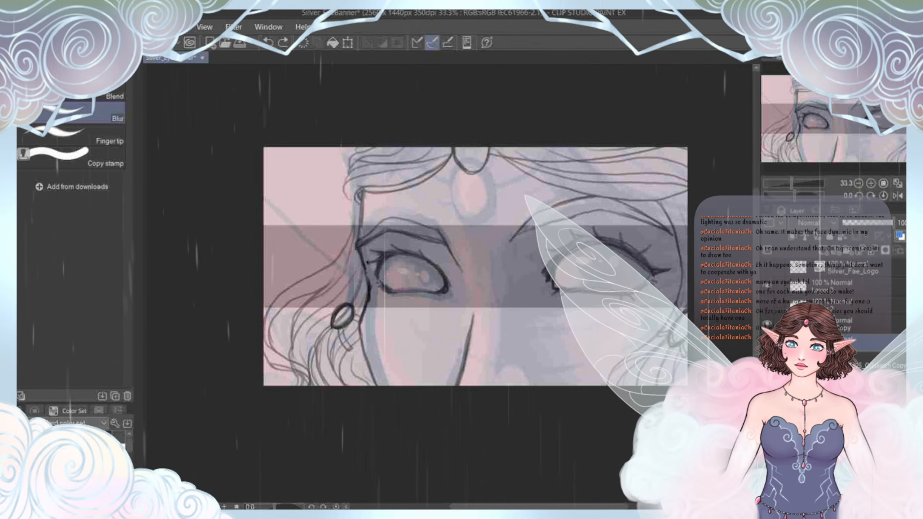
key(j)
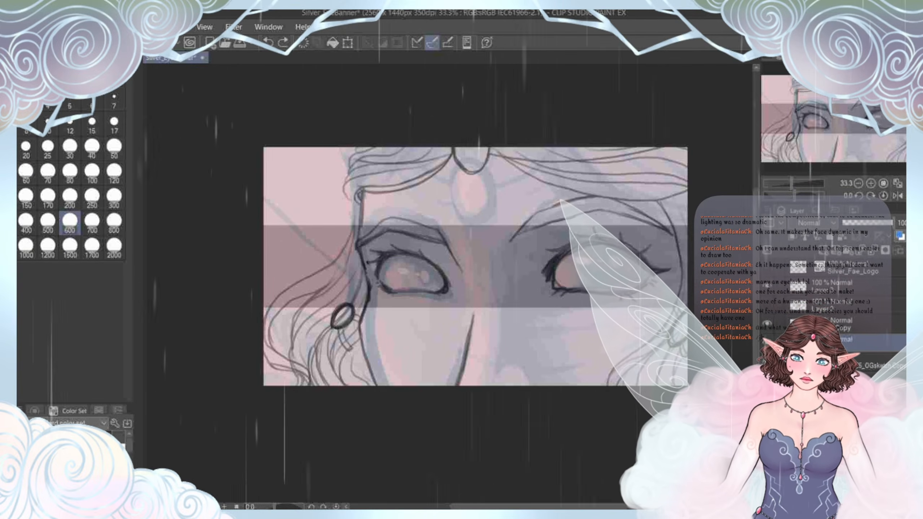
drag(332, 322, 336, 305)
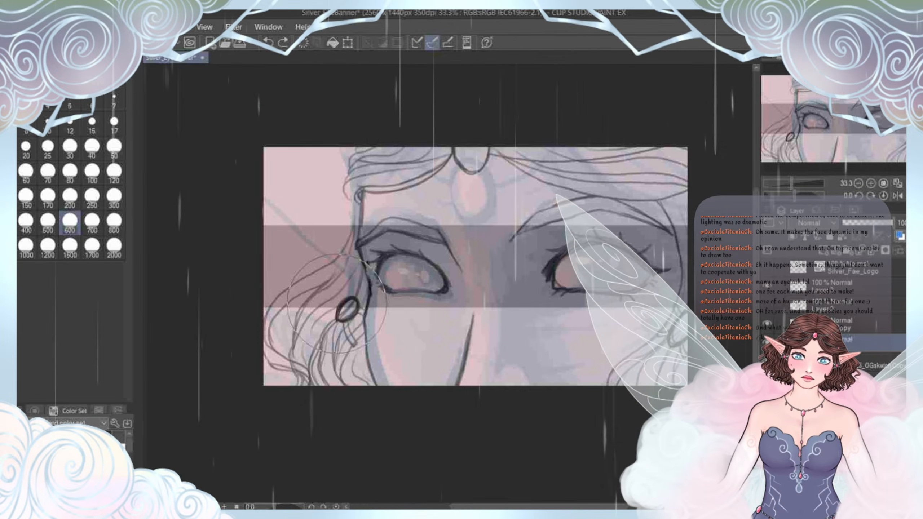
drag(352, 384, 346, 366)
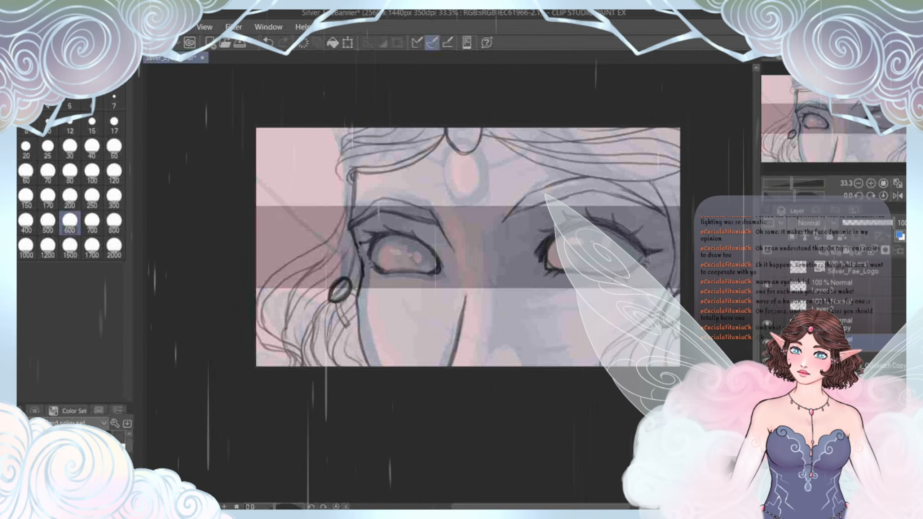
Step: Redraw the cheek outline beside the earring as a darker line with the brush at size 17
click(114, 124)
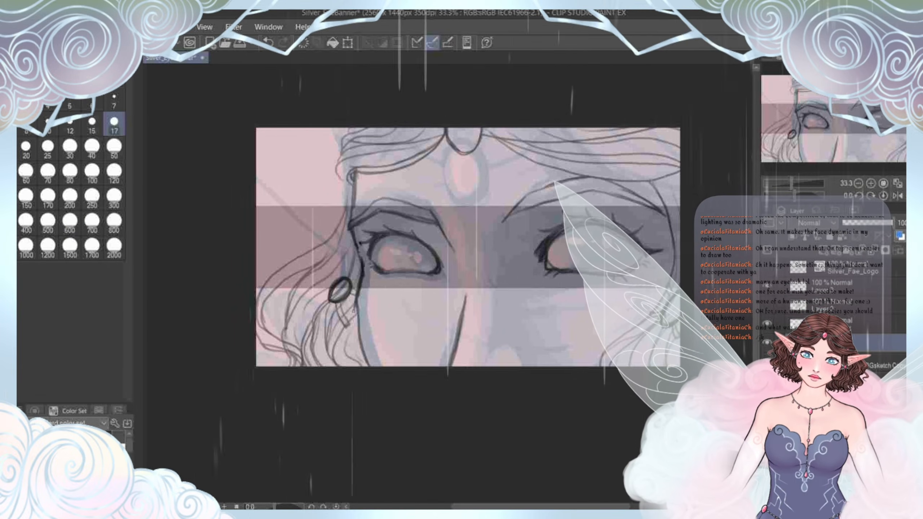
drag(358, 327, 363, 348)
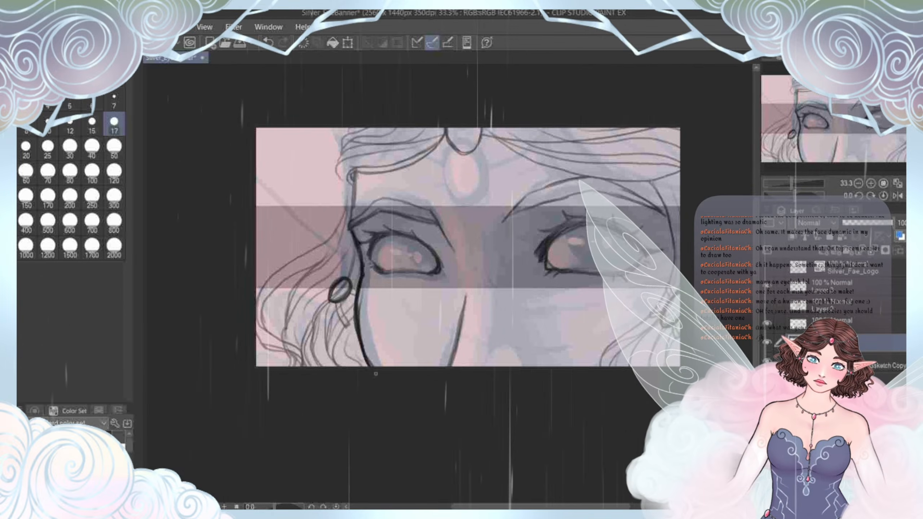
drag(381, 379, 363, 399)
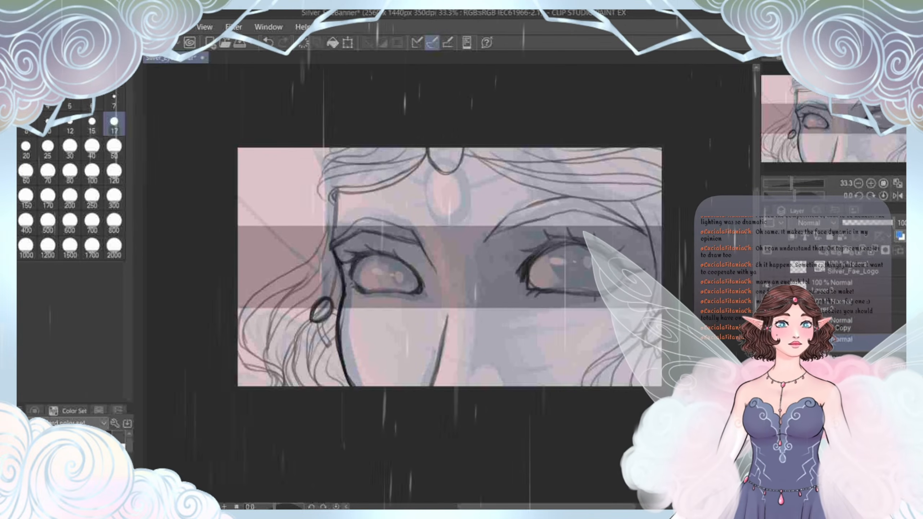
Step: Lasso the smaller eye on Layer 4 Copy, nudge it slightly down, and clear the selection
scroll(342, 318, up, 2)
drag(342, 318, 308, 324)
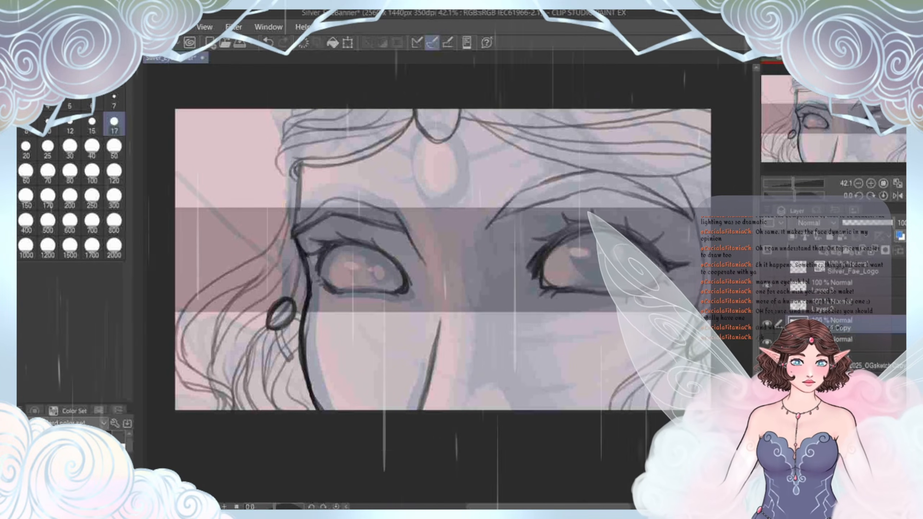
drag(436, 273, 458, 298)
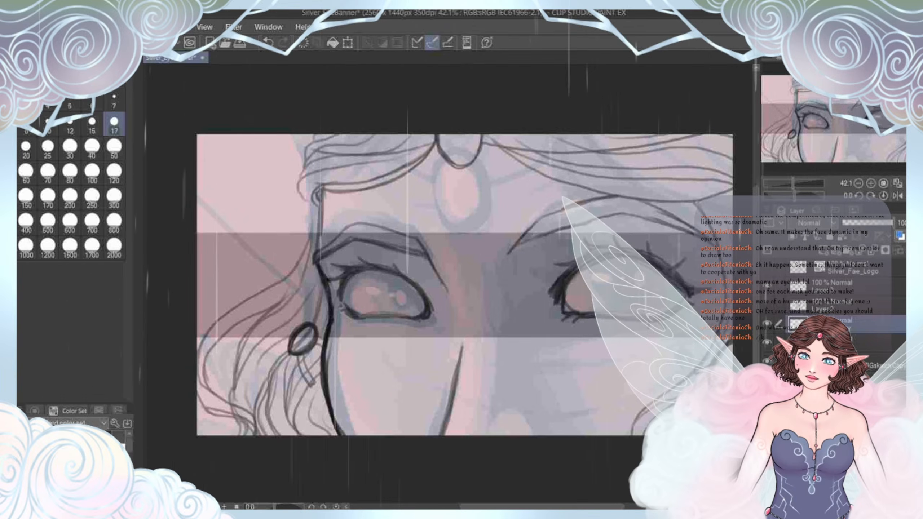
key(space)
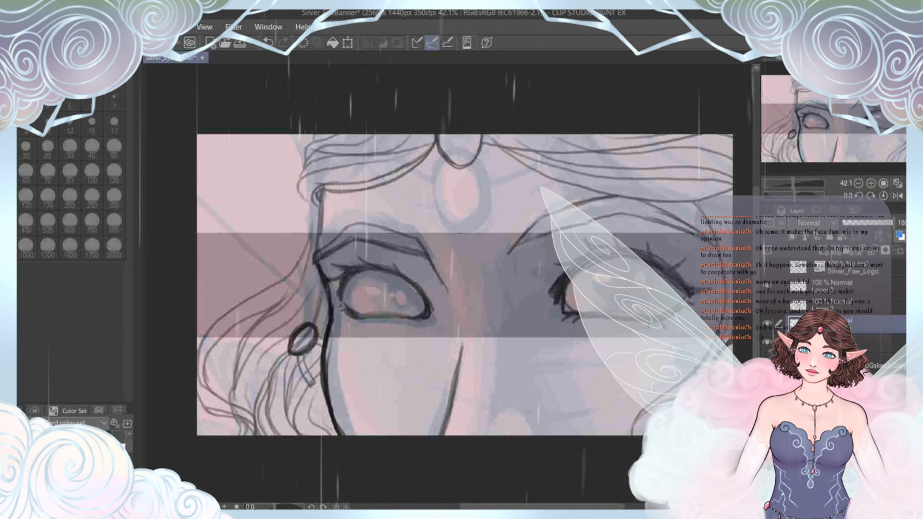
mouse_move(386, 207)
mouse_down()
mouse_move(421, 215)
mouse_move(387, 204)
mouse_up()
key(ctrl+t)
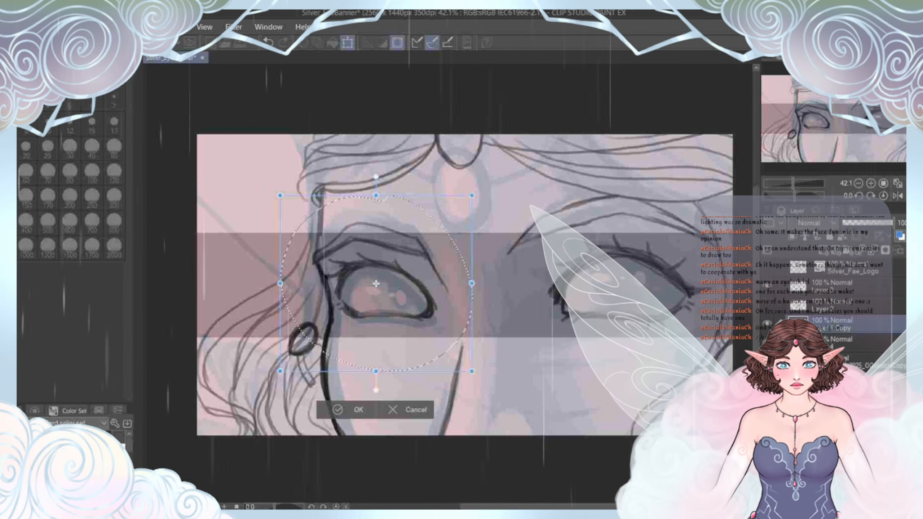
key(Down)
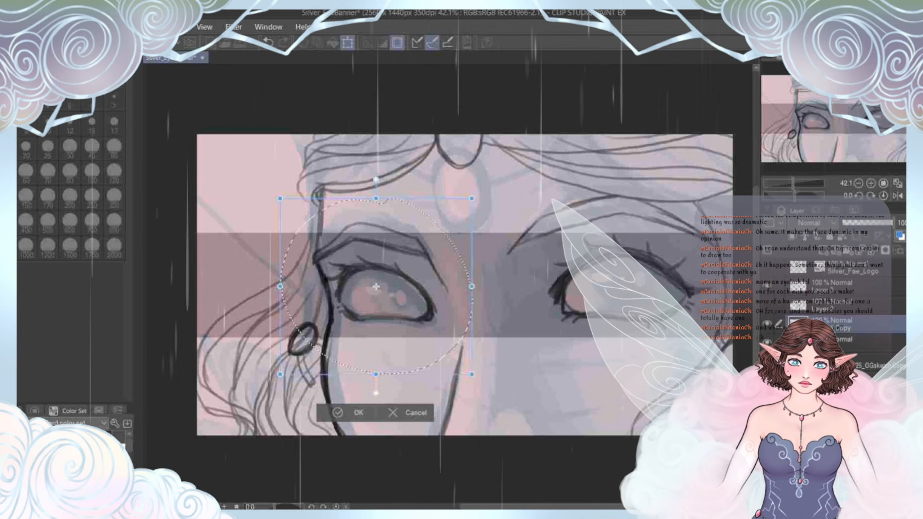
key(Return)
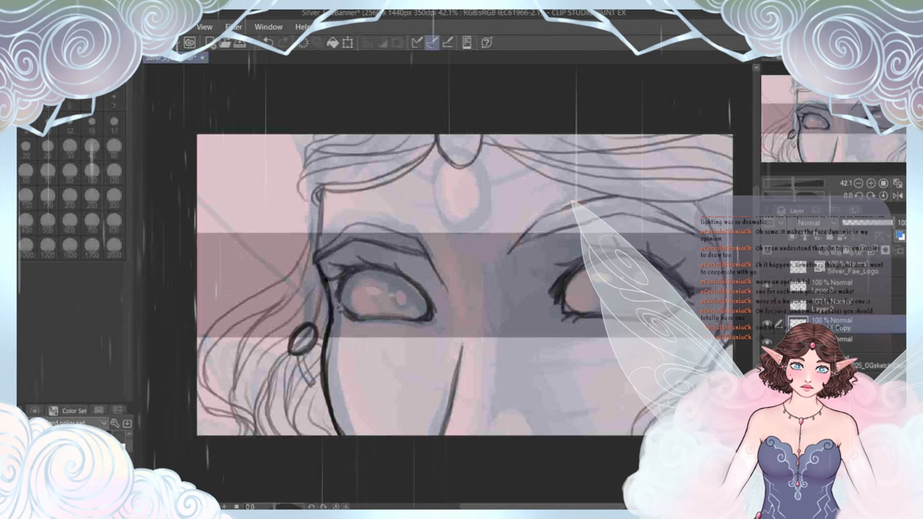
key(ctrl+d)
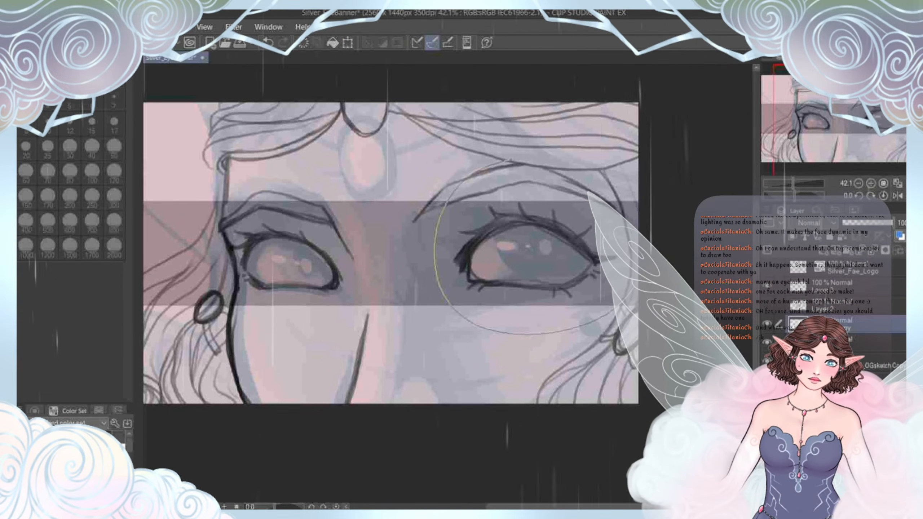
Step: Enlarge the lassoed larger eye slightly, move it toward the nose, and clear the selection
key(ctrl+t)
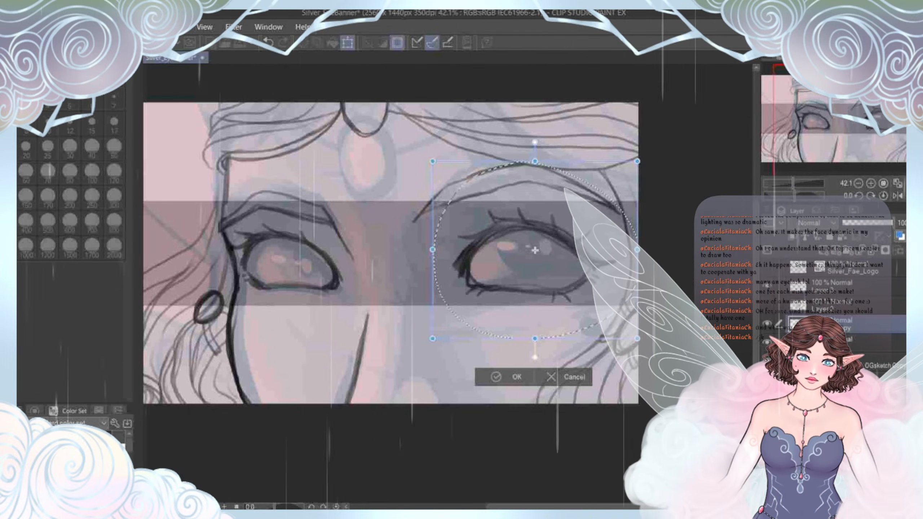
drag(534, 250, 522, 249)
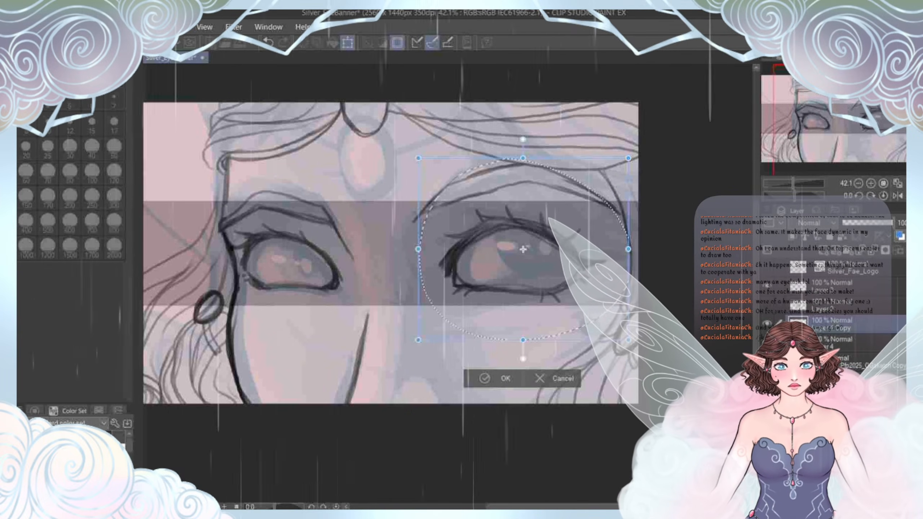
drag(523, 249, 522, 248)
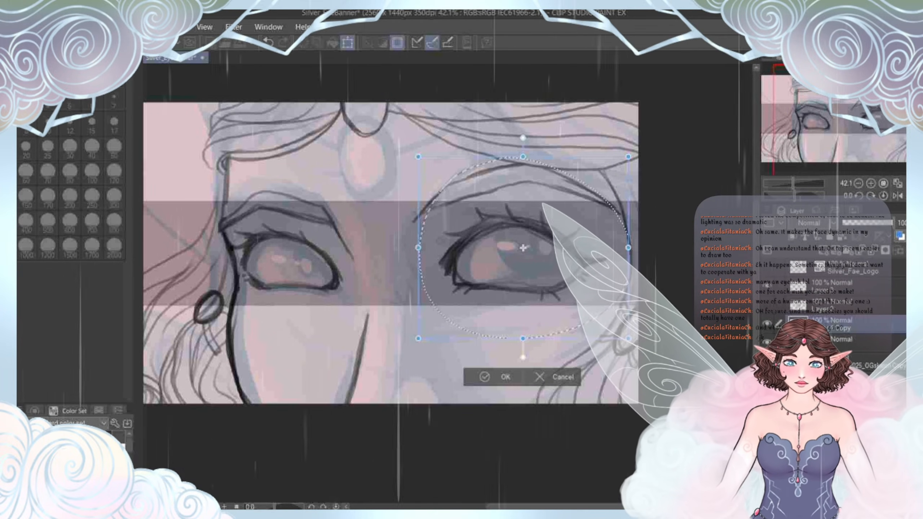
key(Return)
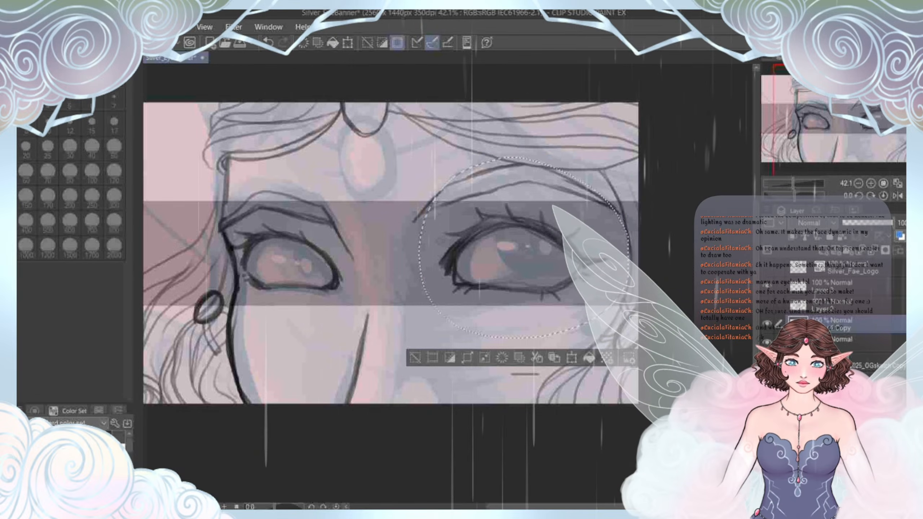
key(ctrl+d)
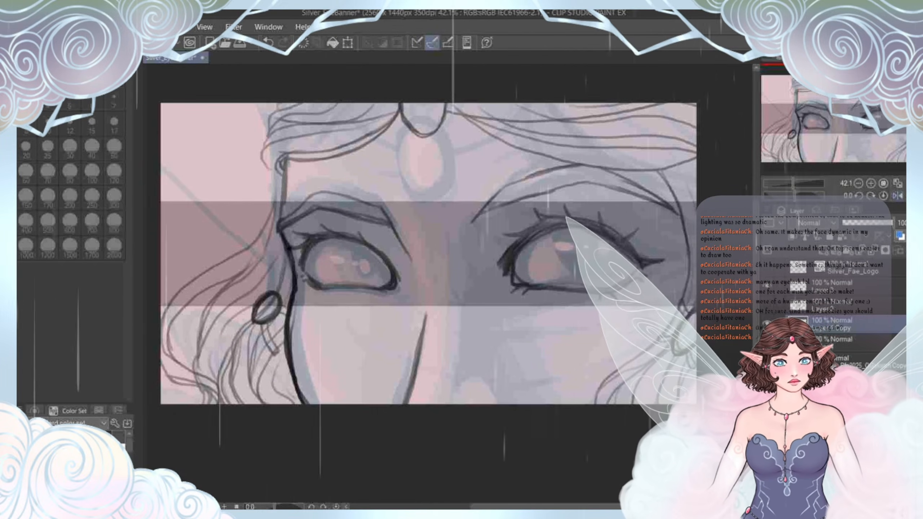
Step: Flip the canvas view horizontally and touch up the larger eye's inner corner lines with the brush at size 17
key(h)
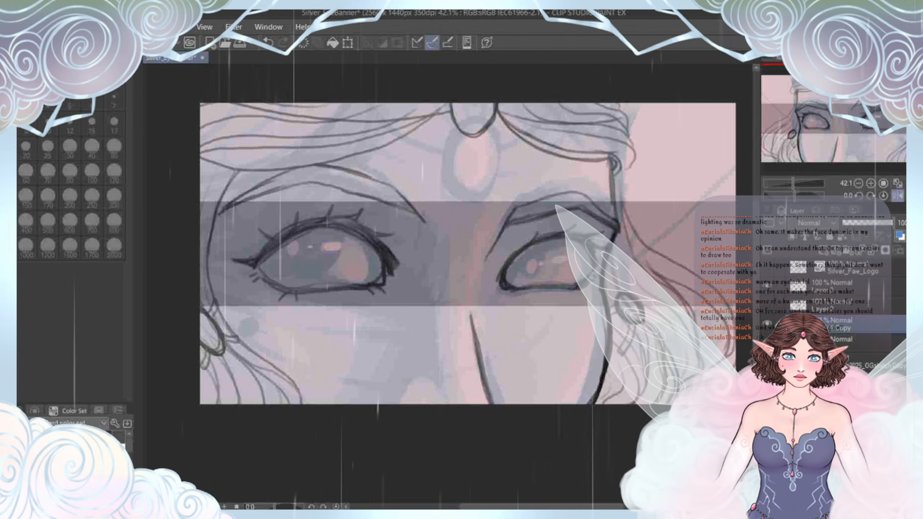
drag(450, 254, 478, 251)
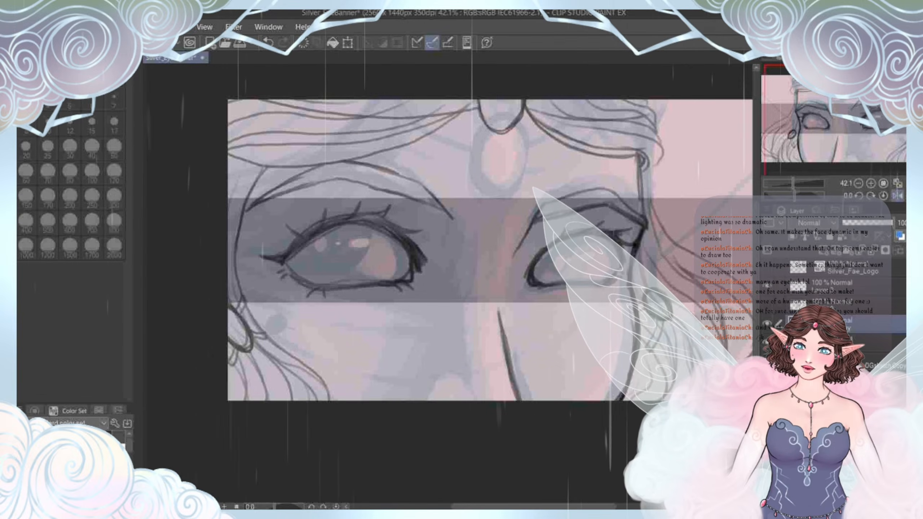
key(ctrl+z)
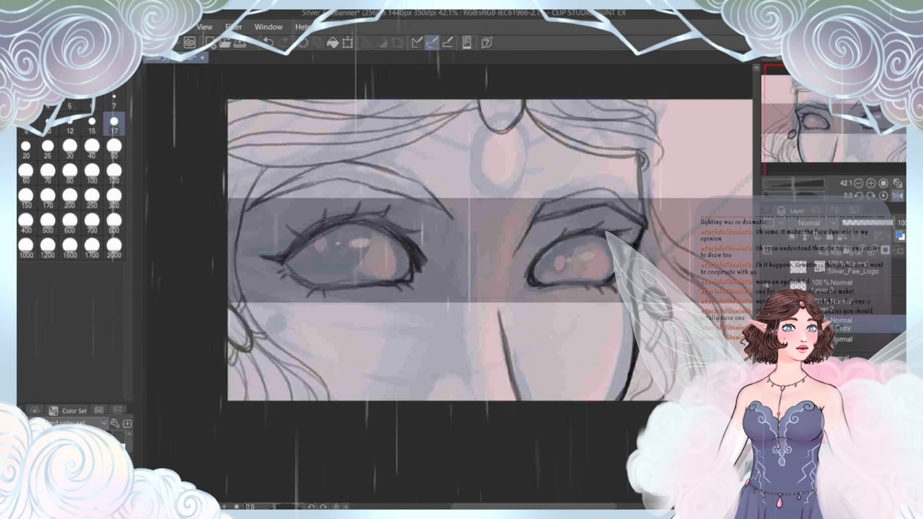
drag(617, 271, 648, 308)
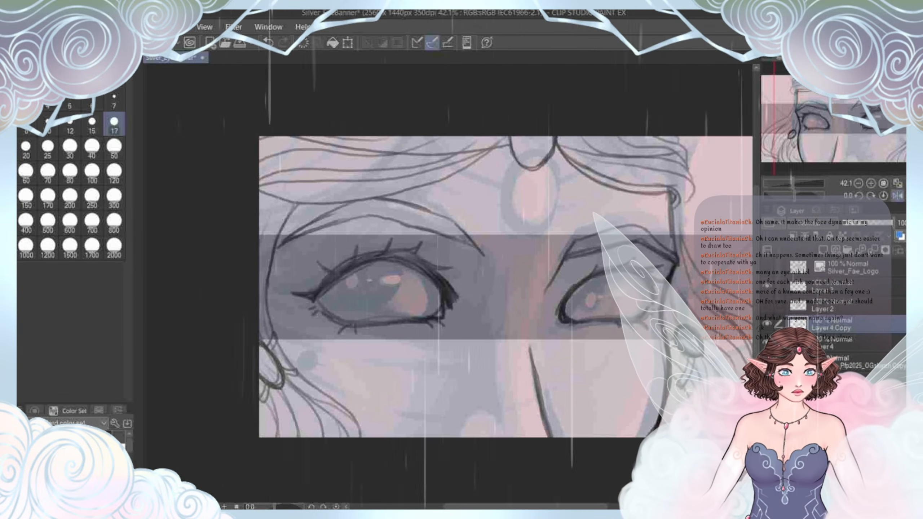
Step: Hide the coloured reference layer and redraw the brow and eyelid crease above the smaller eye on Layer 4 at size 17
click(767, 361)
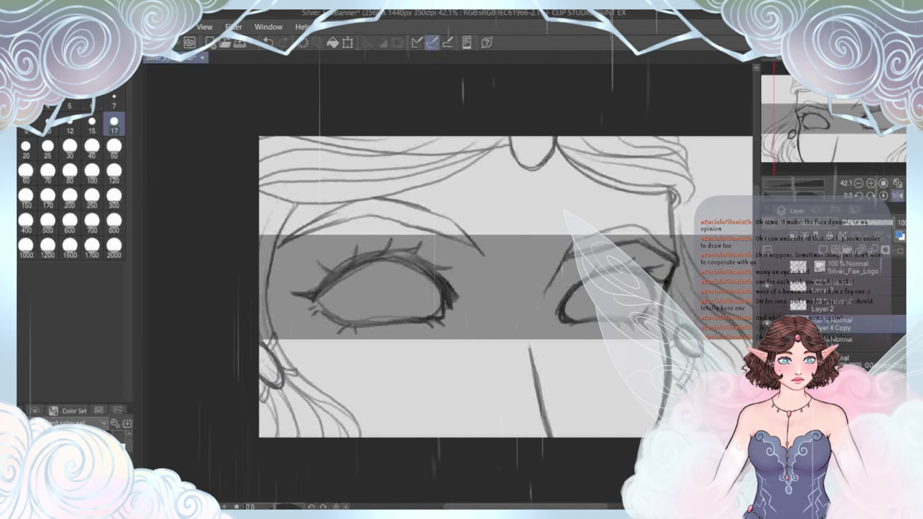
scroll(370, 317, down, 2)
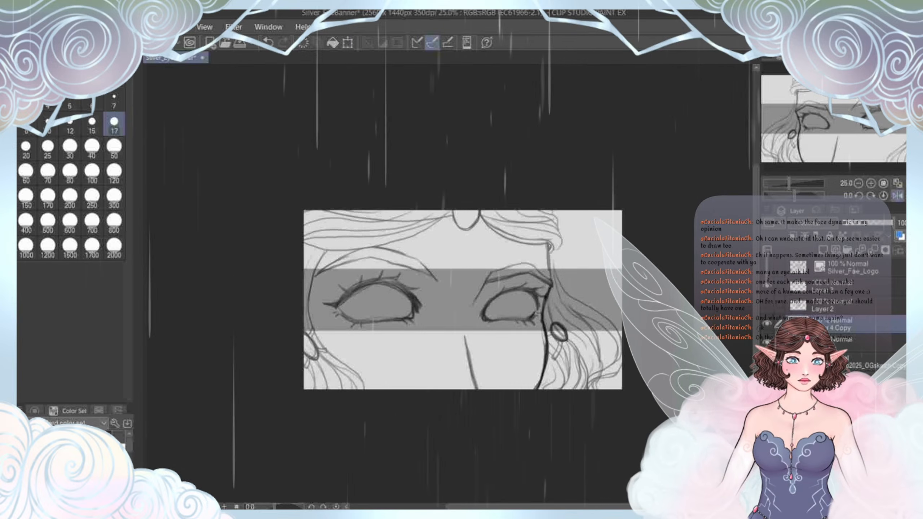
click(871, 342)
scroll(453, 294, up, 4)
drag(453, 293, 415, 284)
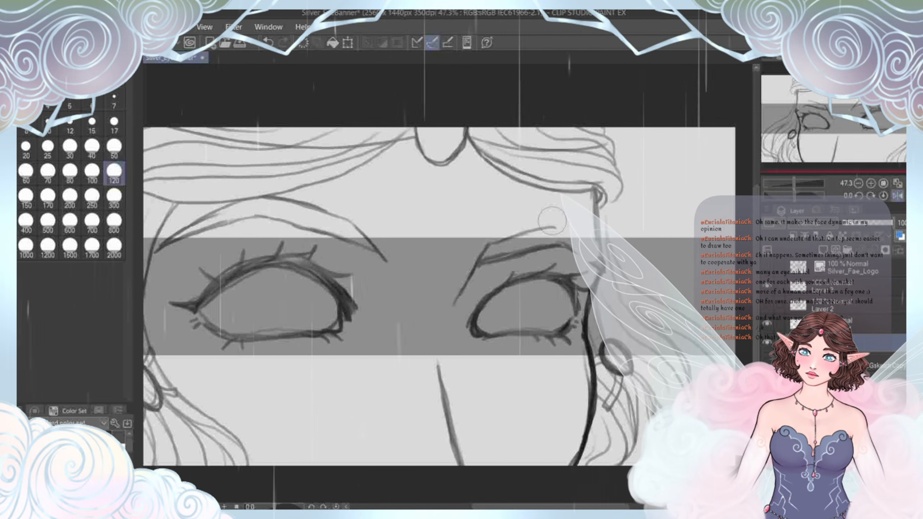
click(114, 123)
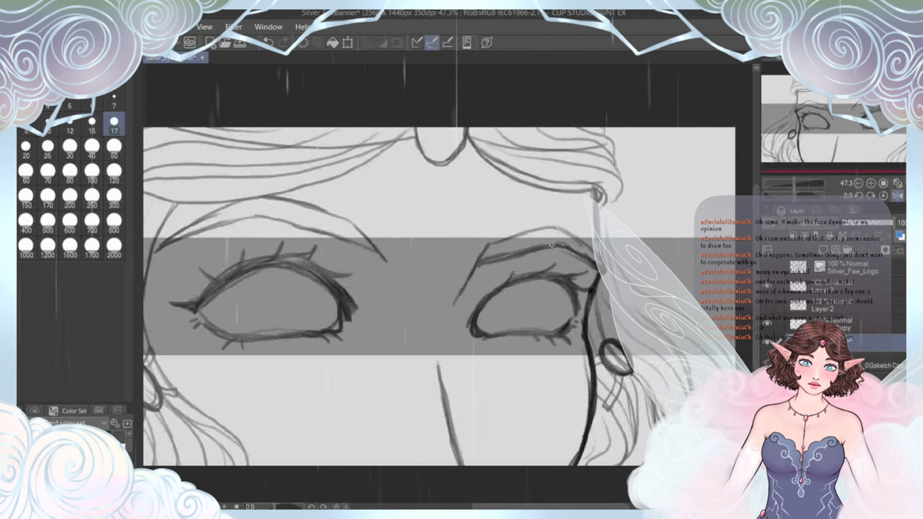
mouse_move(556, 247)
mouse_down()
mouse_move(677, 233)
mouse_move(636, 205)
mouse_move(602, 233)
mouse_up()
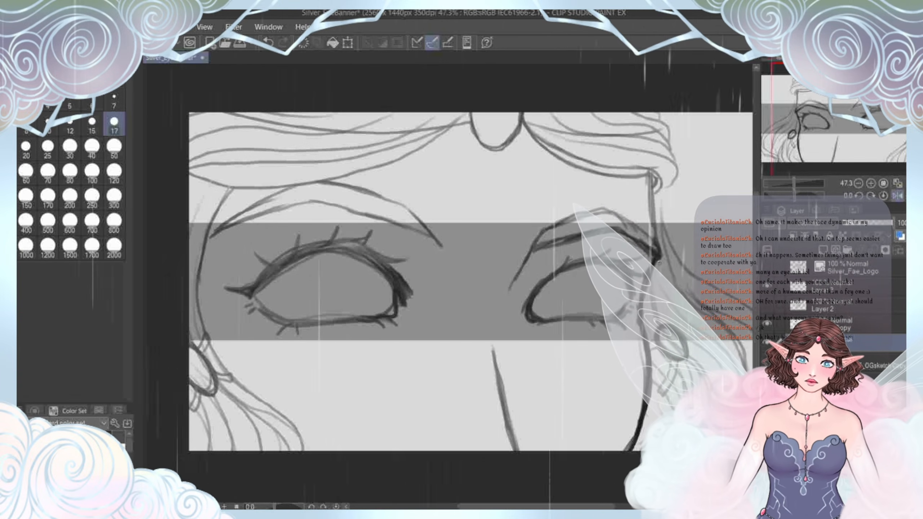
mouse_move(658, 262)
mouse_down()
mouse_move(734, 283)
mouse_move(757, 248)
mouse_move(679, 231)
mouse_move(693, 236)
mouse_up()
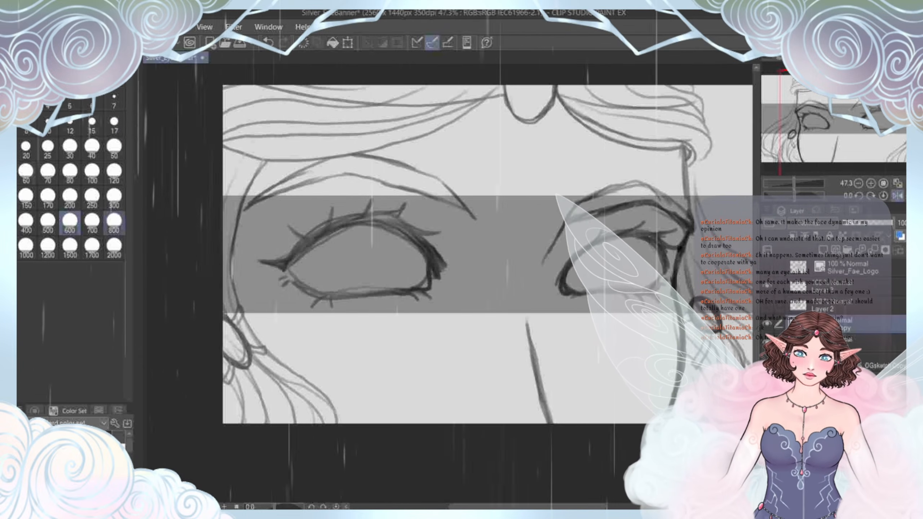
Step: Push the smaller eye's inner corner away from the nose on Layer 4 Copy with Liquify at brush size 300
click(92, 197)
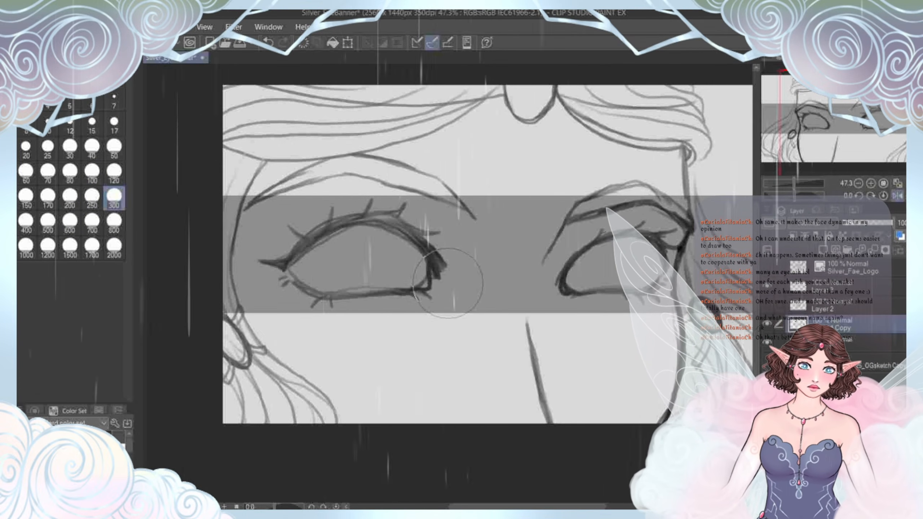
key(bracketright)
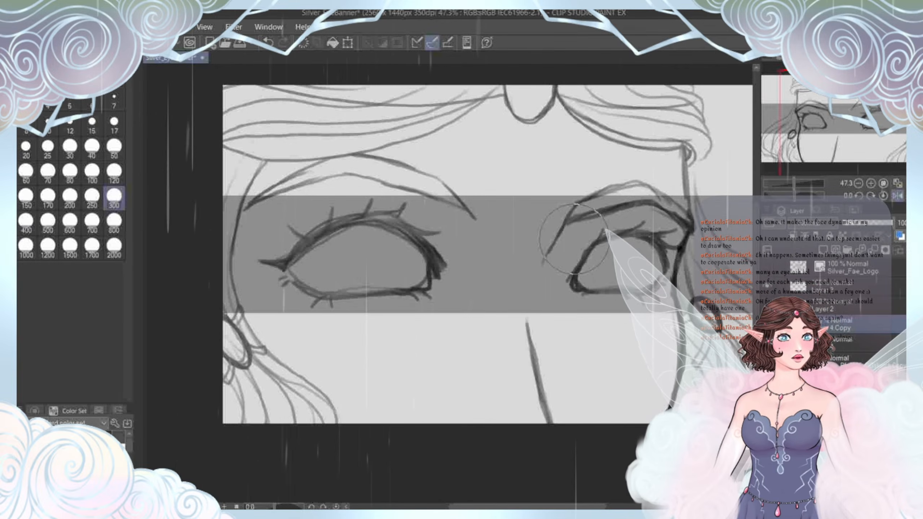
mouse_move(575, 239)
mouse_down()
mouse_move(541, 226)
mouse_move(575, 235)
mouse_up()
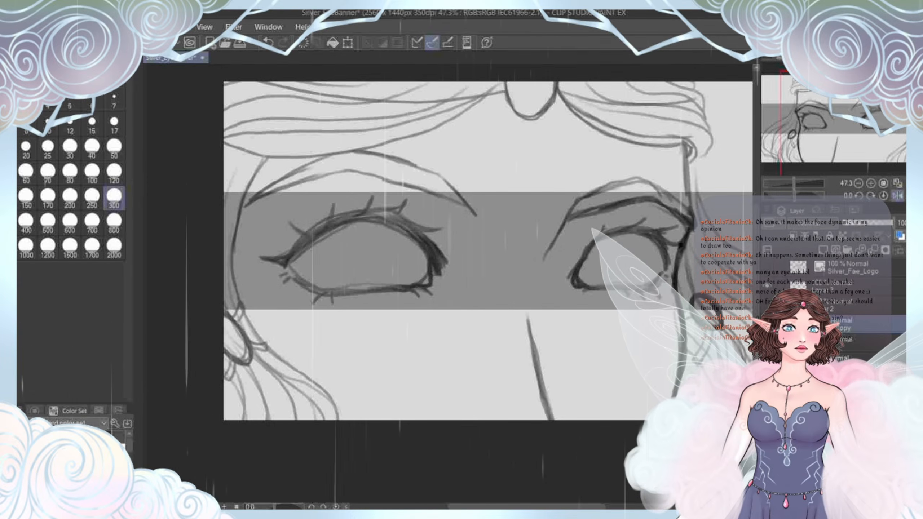
drag(575, 235, 565, 253)
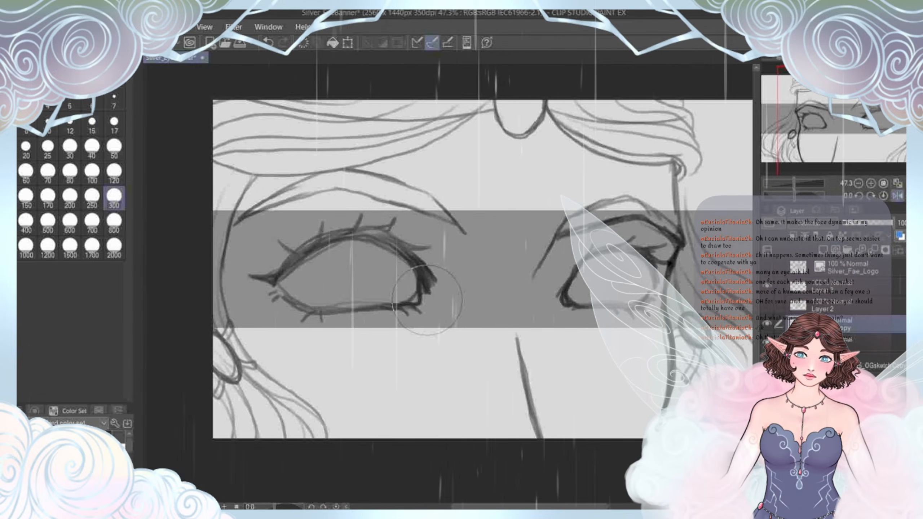
Step: Round out the larger eye's inner corner with Liquify at brush size 120 and touch up its lower line with the brush at size 17
key(bracketleft)
key(bracketleft)
key(bracketleft)
key(bracketleft)
key(bracketleft)
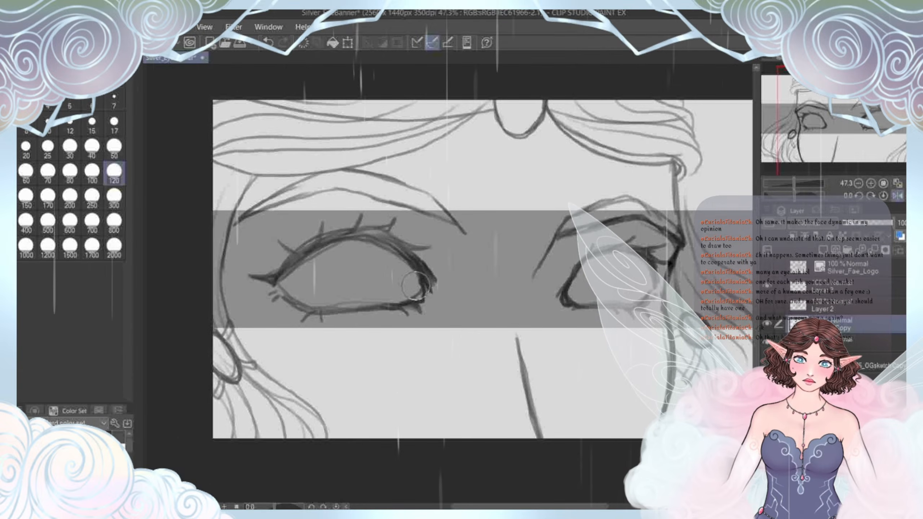
drag(417, 286, 451, 296)
key(p)
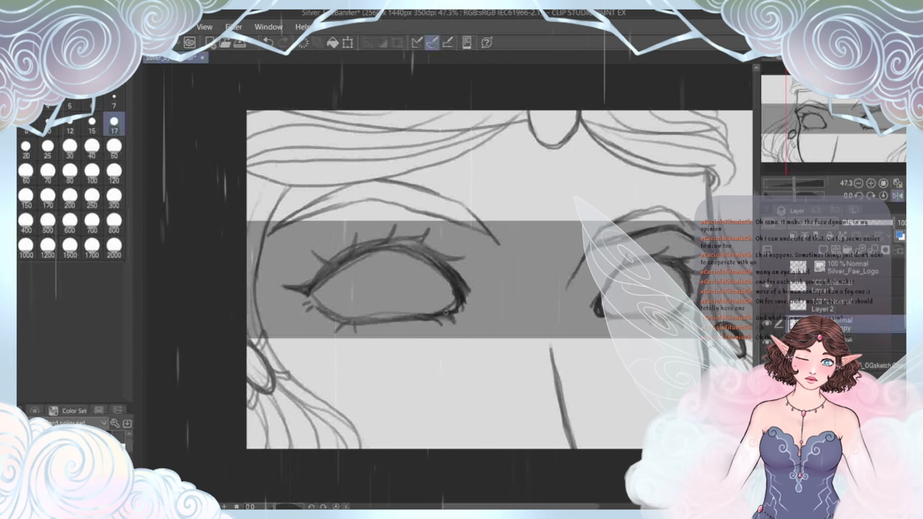
drag(446, 312, 455, 311)
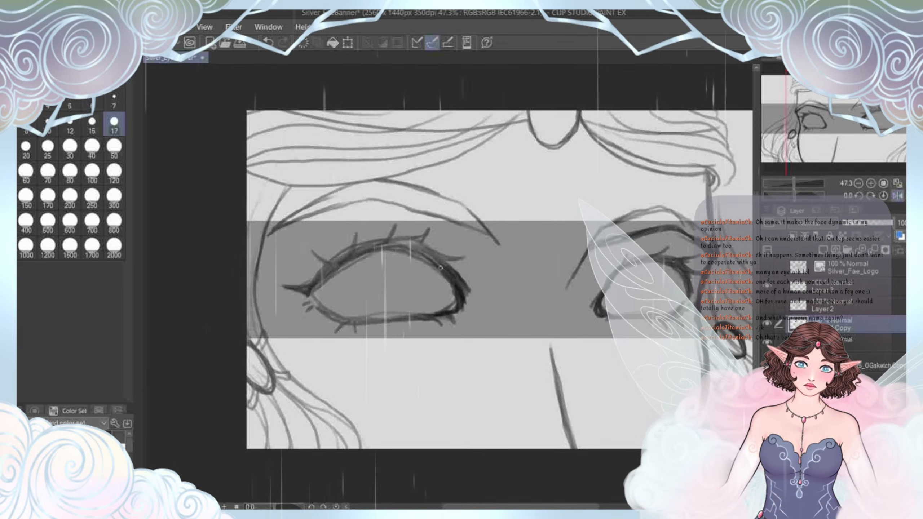
Step: Refine the smaller eye's outer corner and lashes at size 17 and draw a small beauty mark below it on Layer 4 Copy
drag(438, 266, 394, 256)
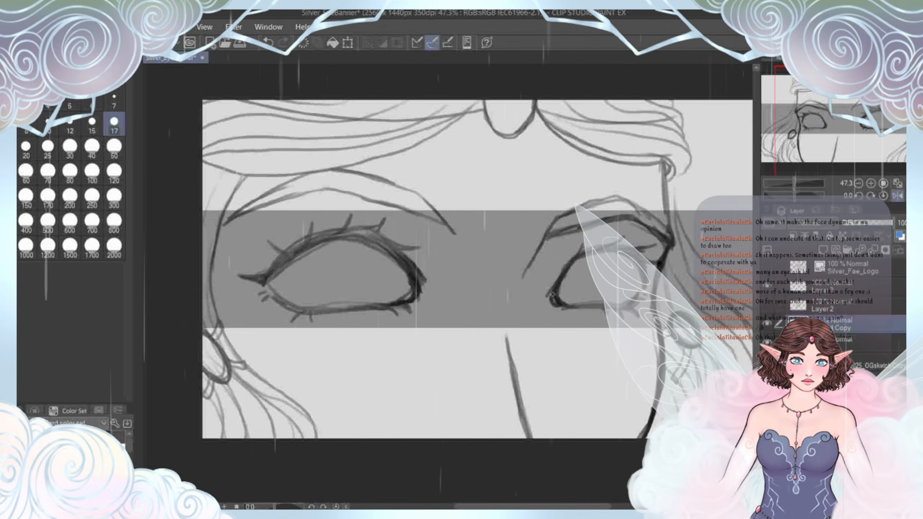
drag(550, 294, 473, 307)
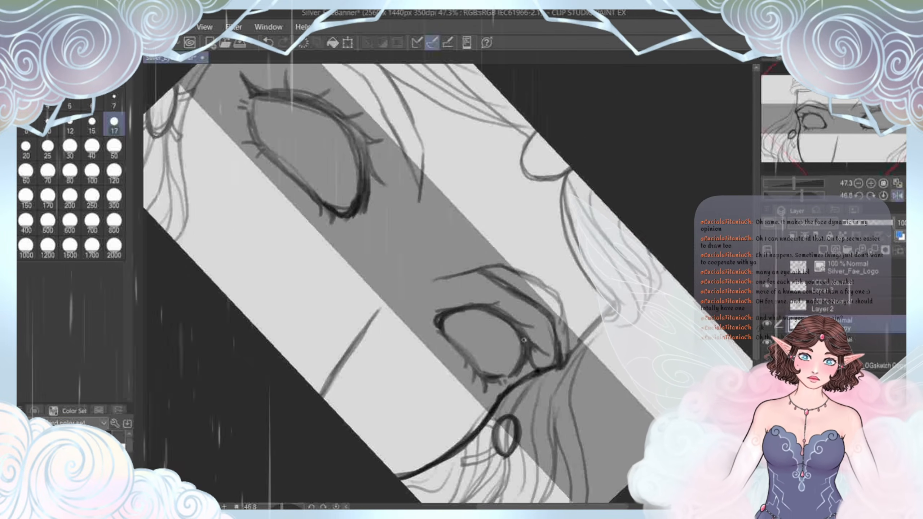
mouse_move(531, 349)
mouse_down()
mouse_move(548, 249)
mouse_move(604, 230)
mouse_up()
click(883, 195)
drag(472, 232, 500, 246)
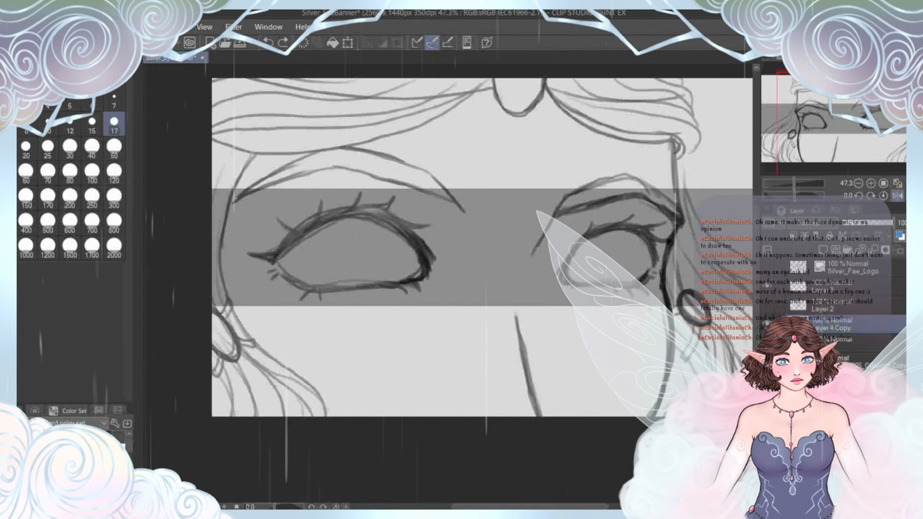
drag(649, 310, 660, 298)
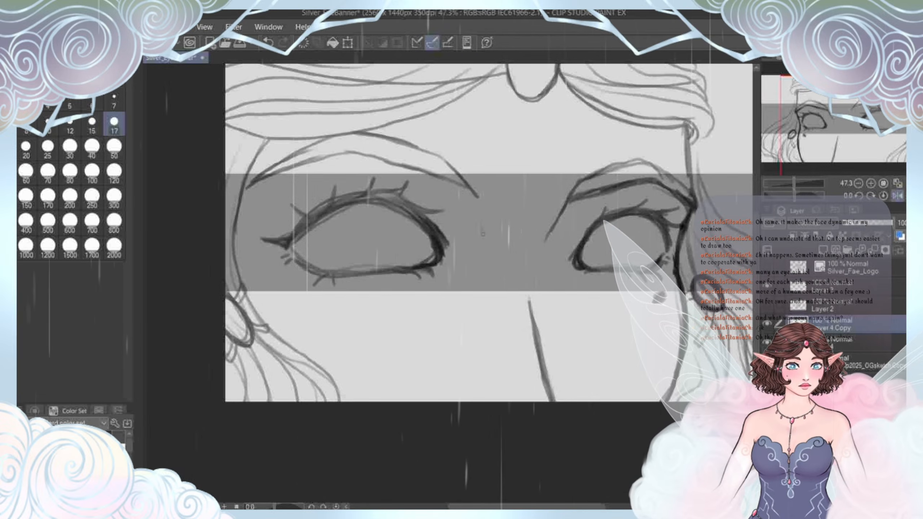
click(267, 42)
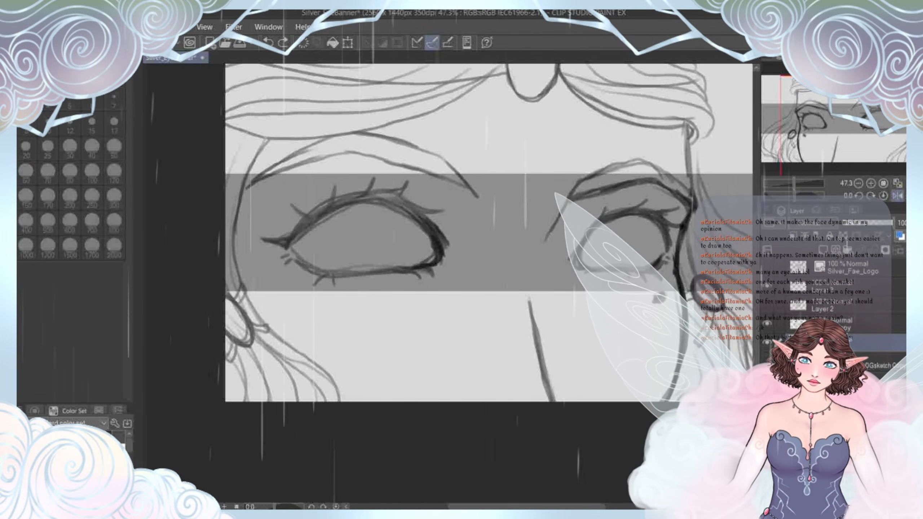
click(478, 321)
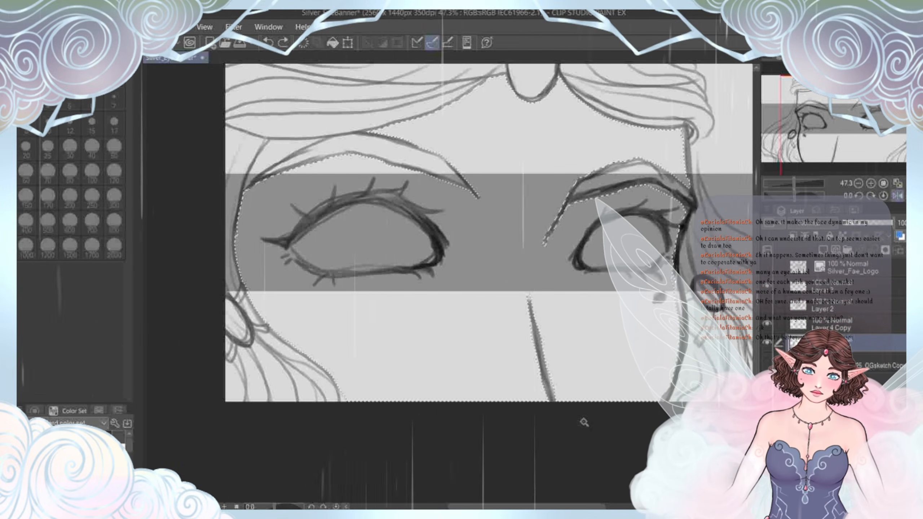
key(ctrl+d)
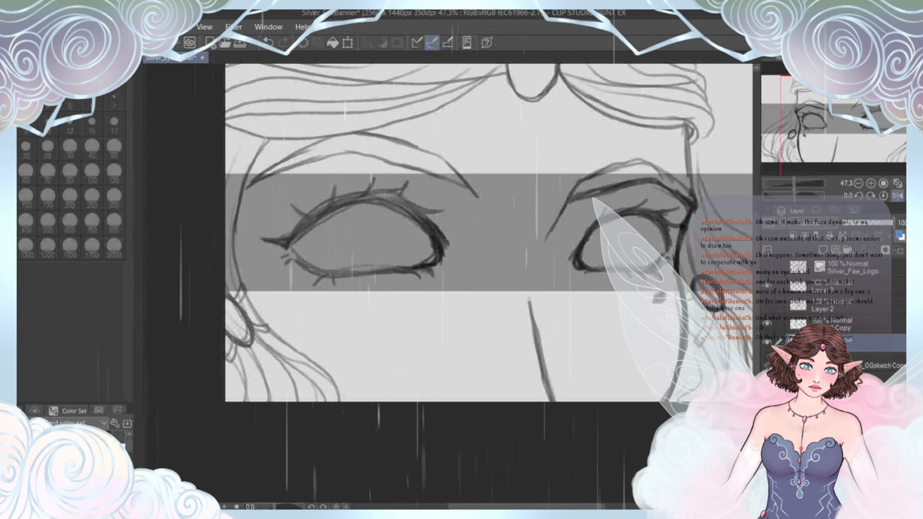
Step: Lasso the nose line on Layer 4 and move it slightly toward the smaller eye
drag(508, 281, 544, 284)
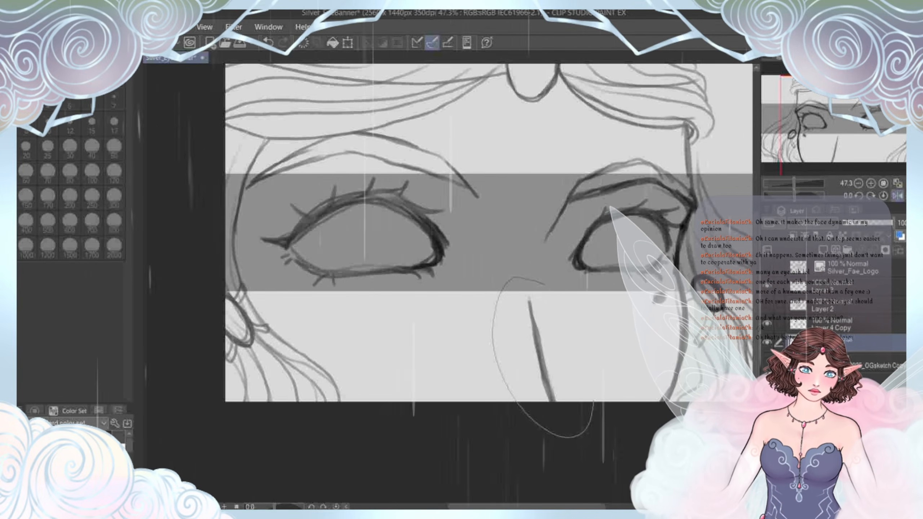
drag(594, 401, 544, 284)
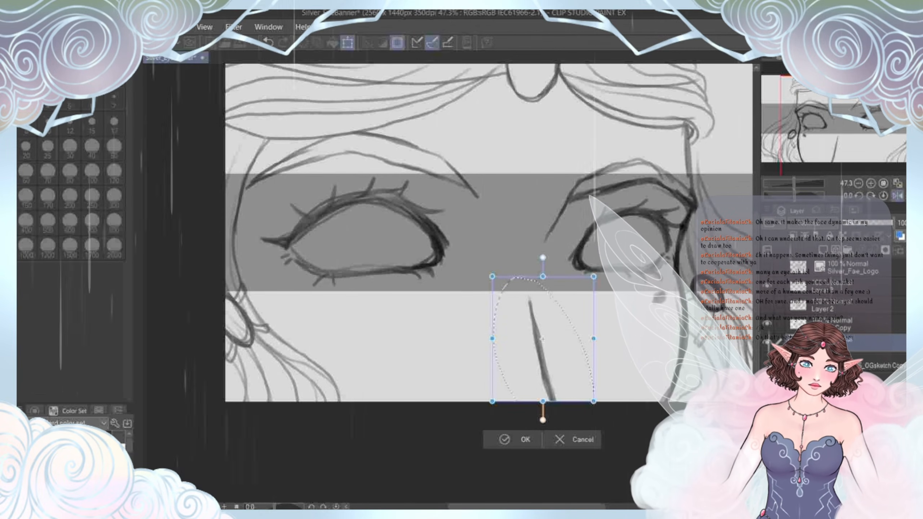
drag(541, 339, 554, 338)
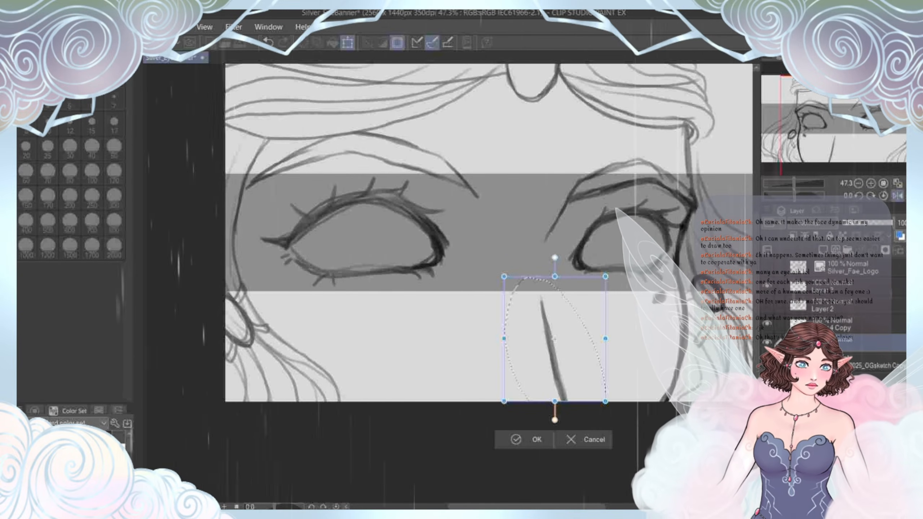
key(Return)
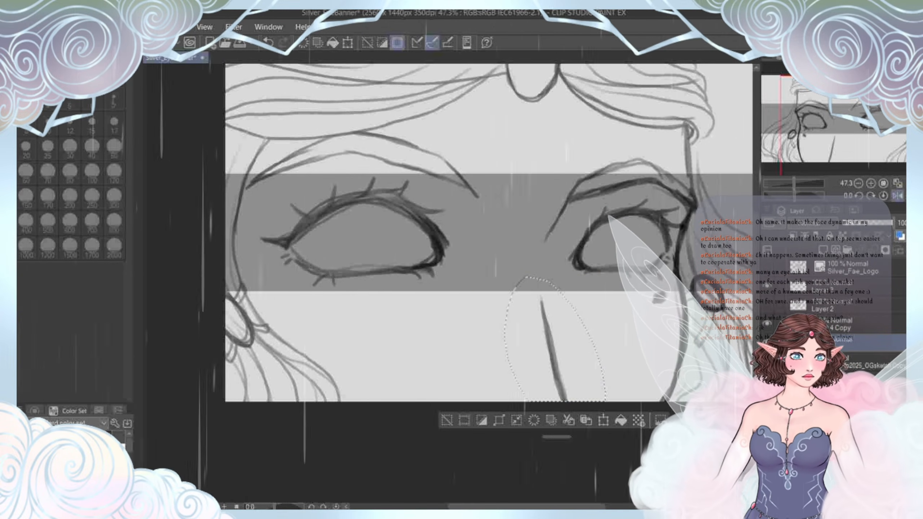
Step: Try clearing the lassoed nose line, undo the deletion, and drop the selection
drag(527, 273, 488, 309)
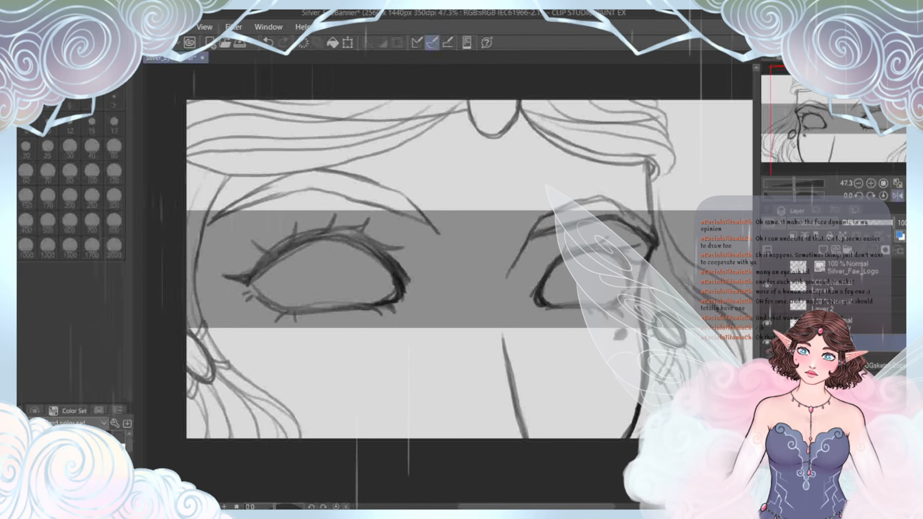
mouse_move(496, 311)
mouse_down()
mouse_move(550, 418)
mouse_move(485, 327)
mouse_up()
click(496, 456)
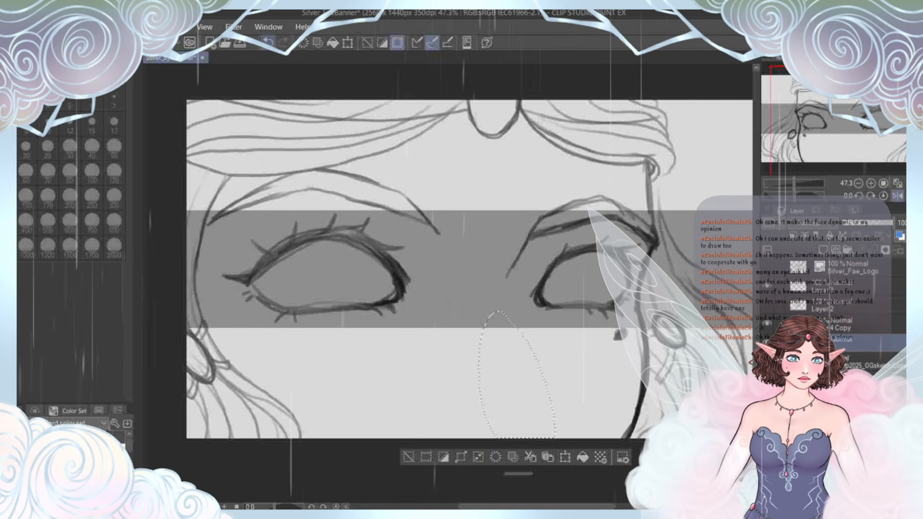
key(ctrl+z)
key(ctrl+d)
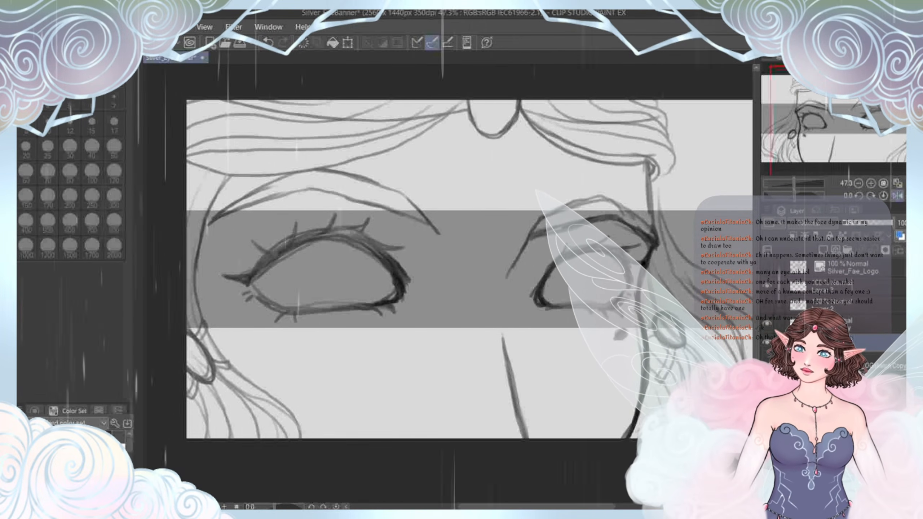
Step: Shade the side of the nose softly from the smaller eye's brow down to the canvas edge on Layer 4 at size 120
key(p)
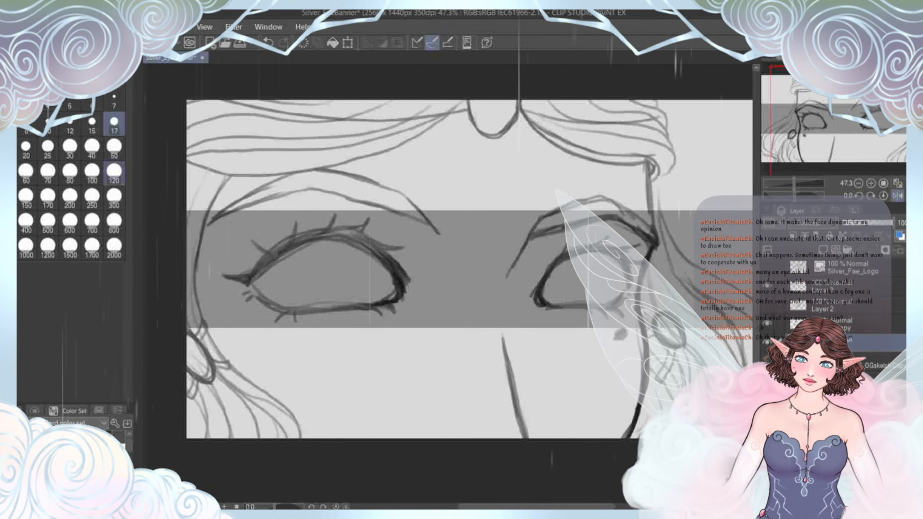
key(e)
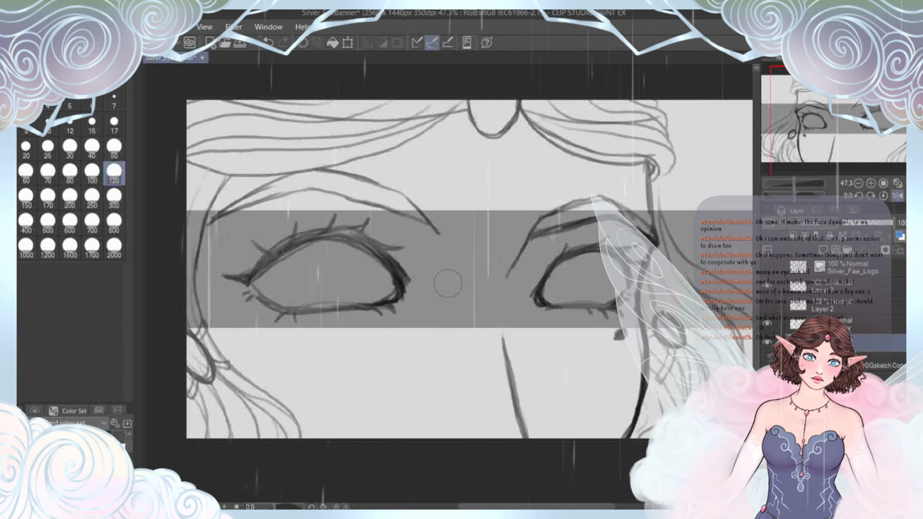
drag(486, 338, 507, 438)
mouse_move(500, 379)
mouse_down()
mouse_move(486, 321)
mouse_move(508, 236)
mouse_up()
drag(479, 363, 495, 410)
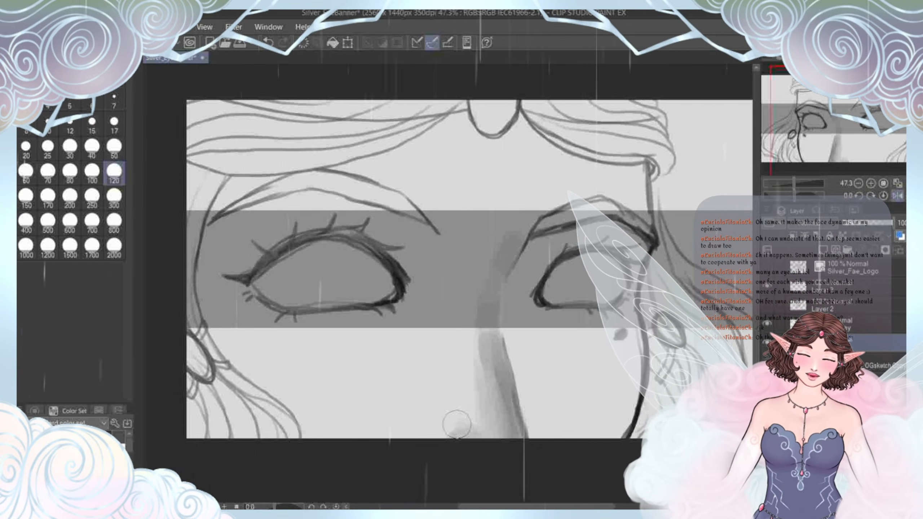
Step: Try shading beside the larger eye's inner corner and on the cheek beneath it, and undo those strokes
mouse_move(422, 276)
mouse_down()
mouse_move(415, 321)
mouse_move(387, 319)
mouse_move(411, 313)
mouse_move(417, 250)
mouse_up()
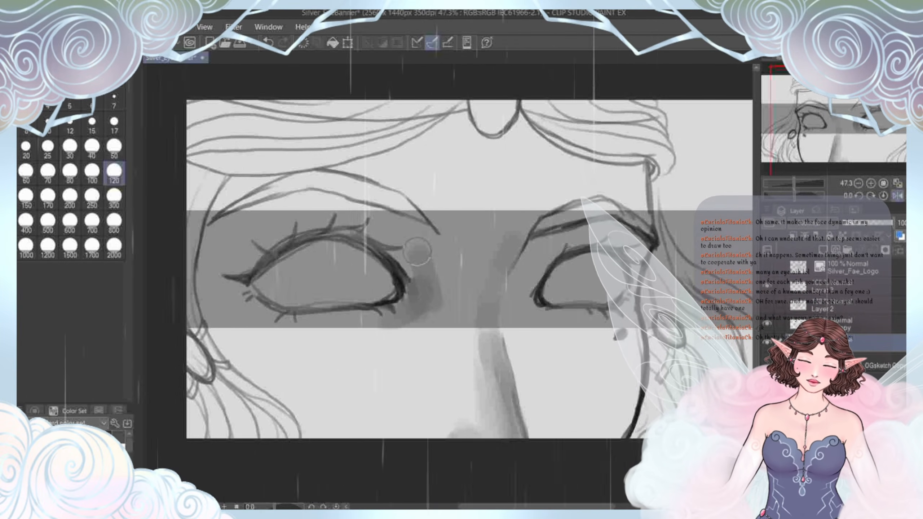
mouse_move(422, 295)
mouse_down()
mouse_move(419, 325)
mouse_move(391, 332)
mouse_up()
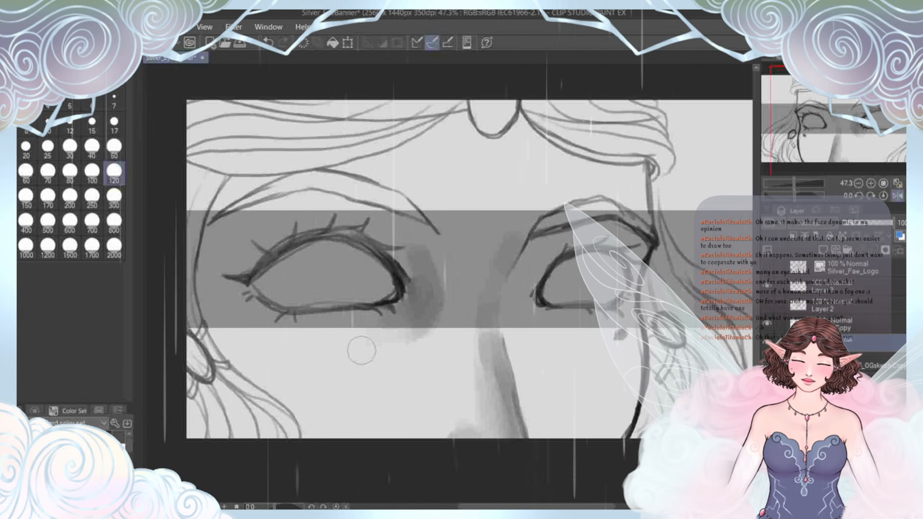
mouse_move(362, 350)
mouse_down()
mouse_move(299, 360)
mouse_move(270, 350)
mouse_up()
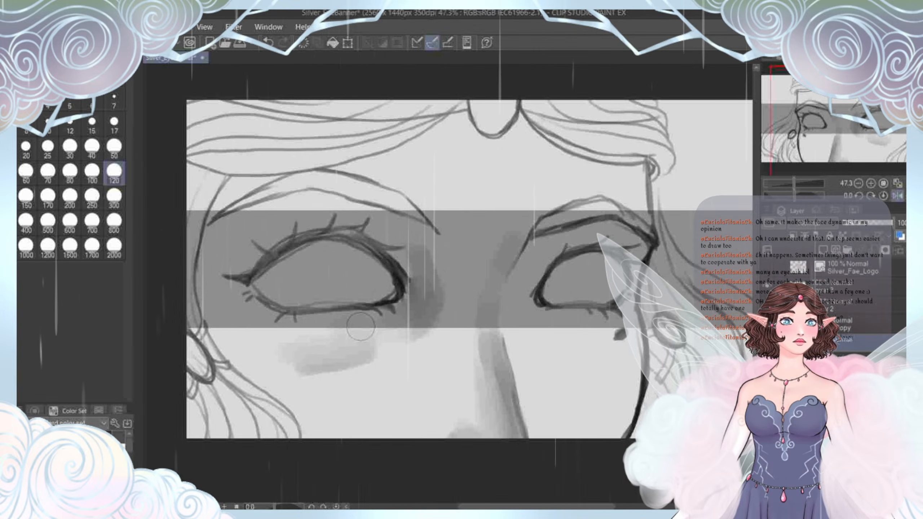
drag(361, 326, 421, 348)
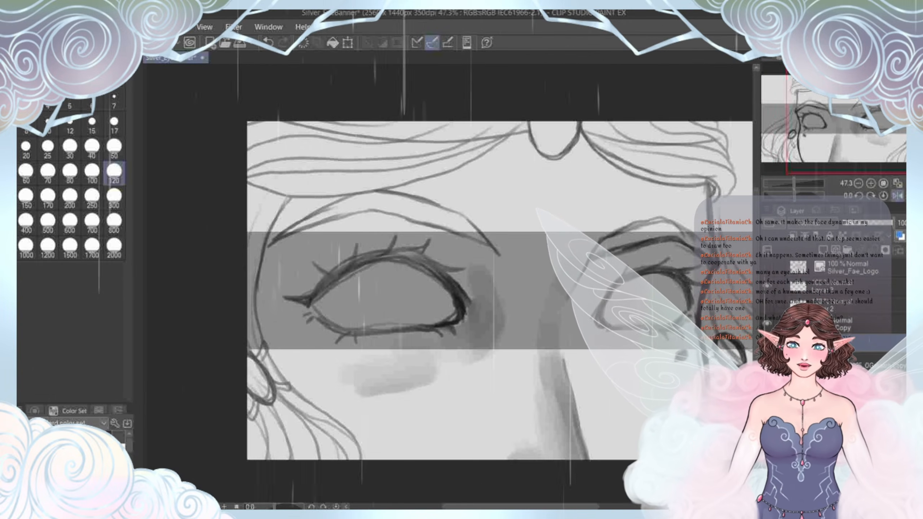
key(ctrl+z)
key(ctrl+z)
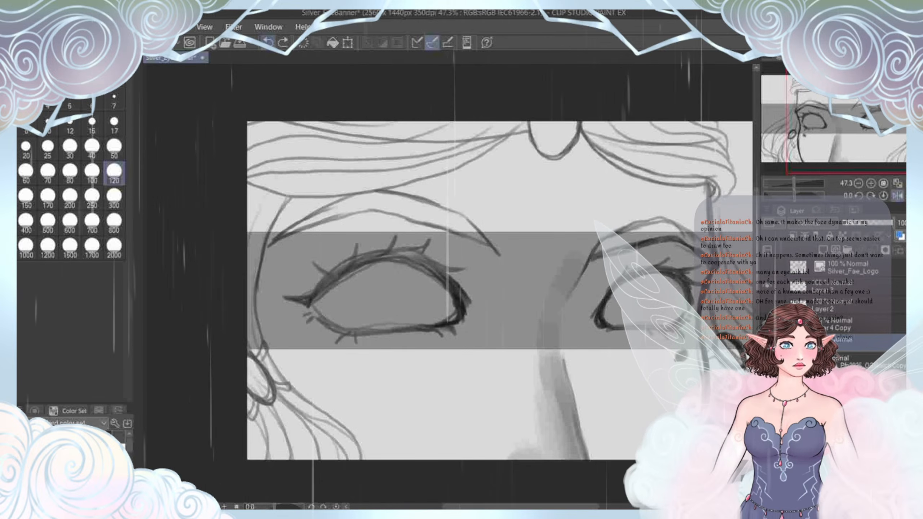
Step: Flip the canvas view horizontally and ready the lasso selection tool on Layer 4 Copy
drag(473, 291, 416, 296)
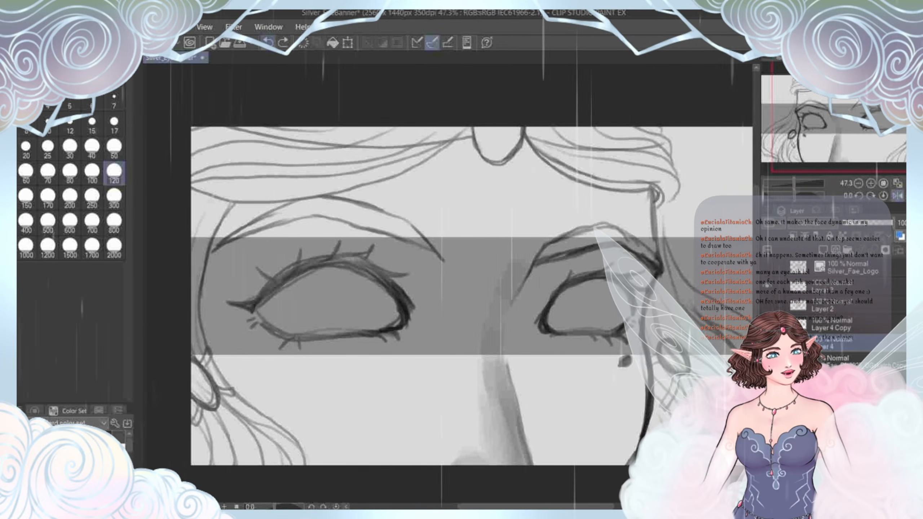
click(897, 196)
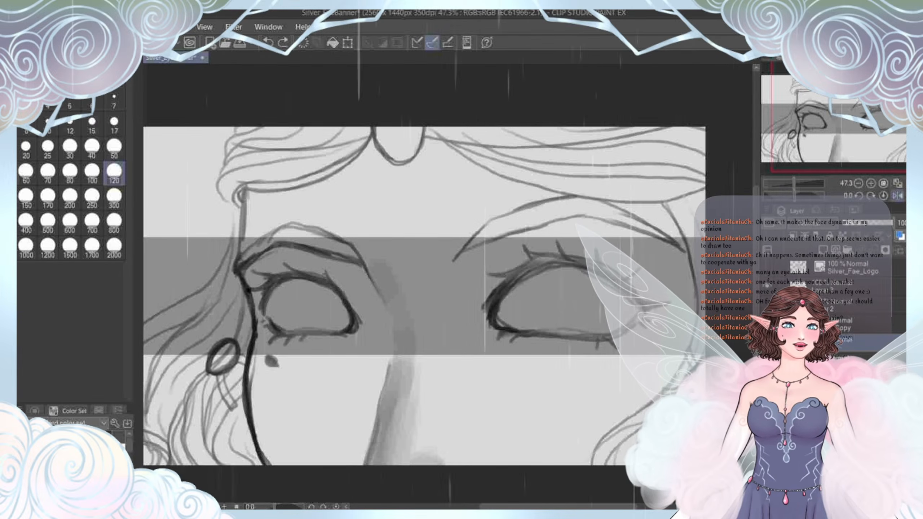
drag(436, 291, 457, 290)
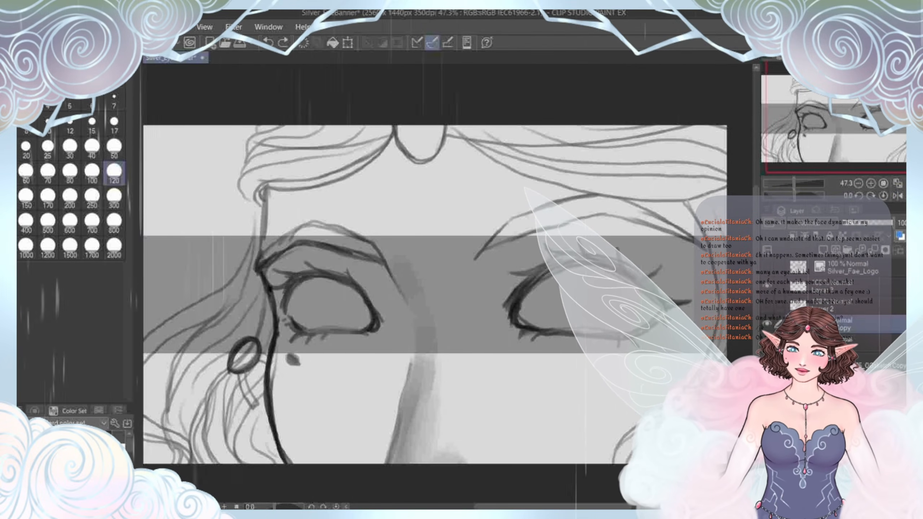
key(m)
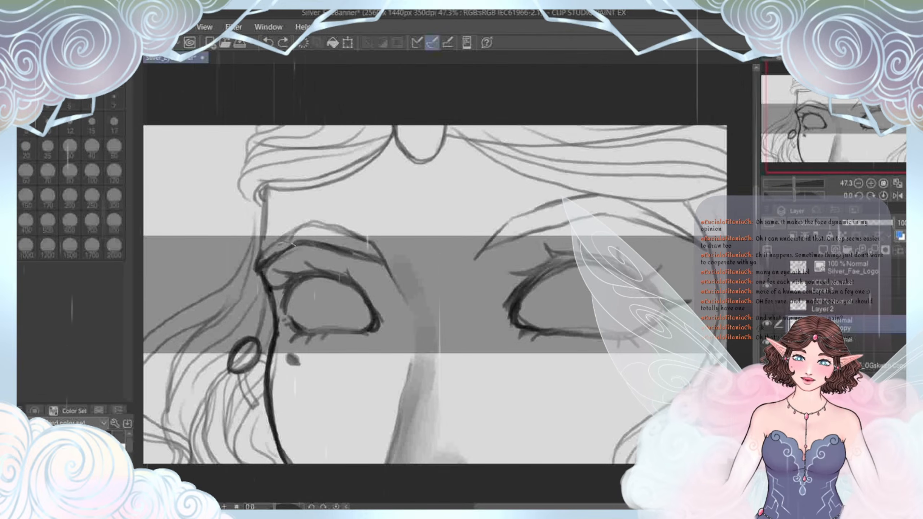
drag(244, 237, 414, 370)
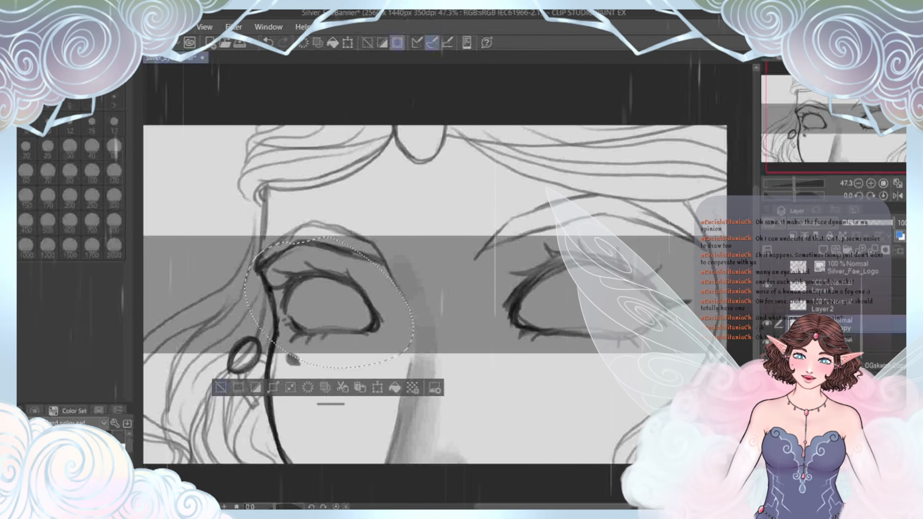
mouse_move(310, 237)
mouse_down()
mouse_move(261, 240)
mouse_move(271, 326)
mouse_up()
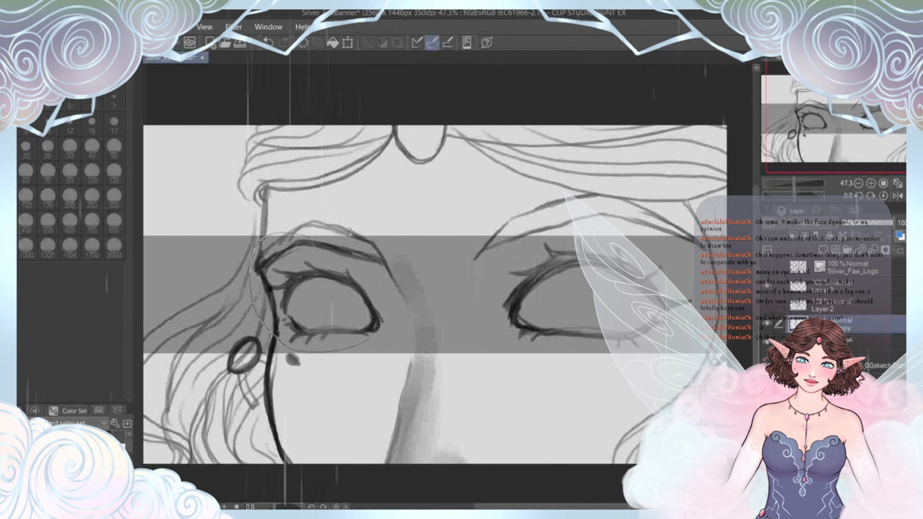
drag(349, 231, 311, 236)
key(ctrl+d)
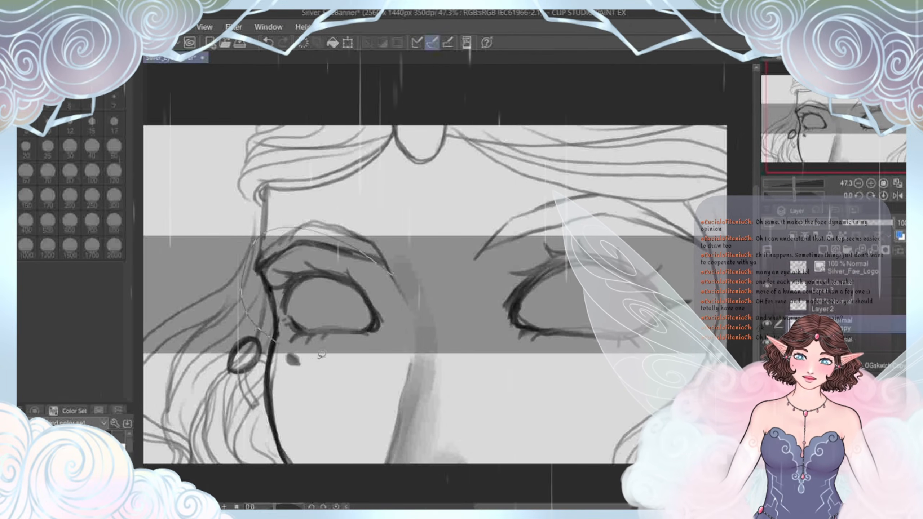
Step: Try shifting the lassoed smaller eye slightly toward the nose on Layer 4 Copy, and drop the selection
drag(371, 343, 392, 276)
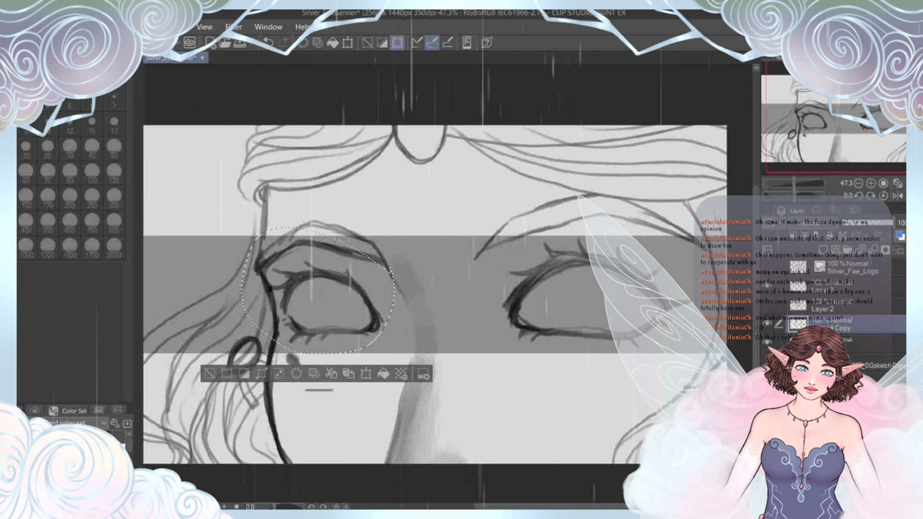
click(767, 324)
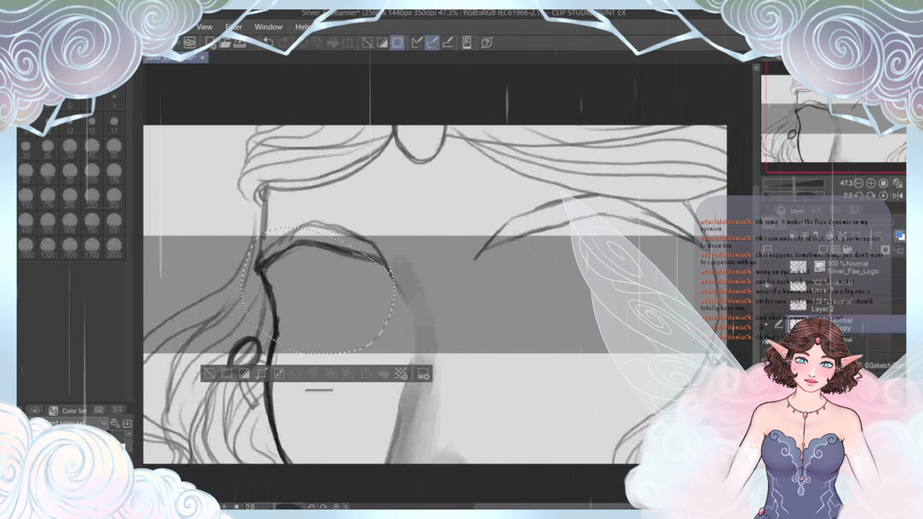
click(767, 323)
key(ctrl+t)
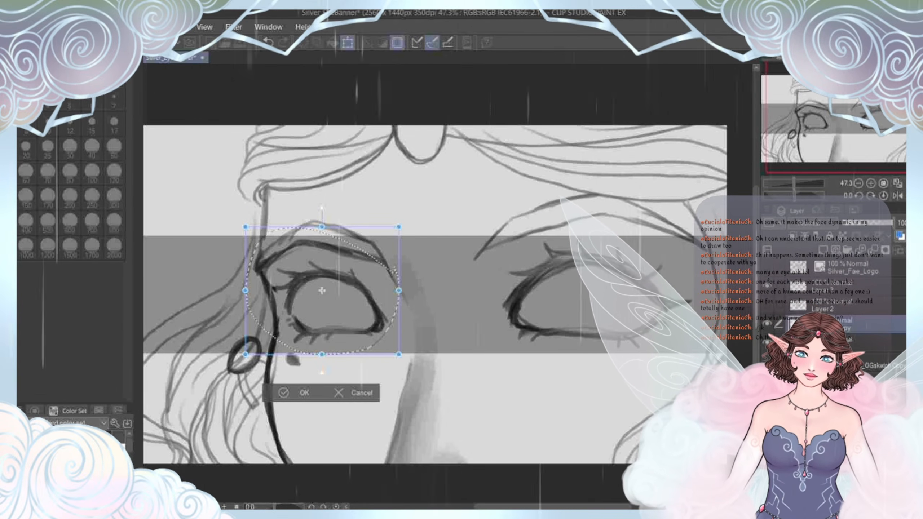
key(Return)
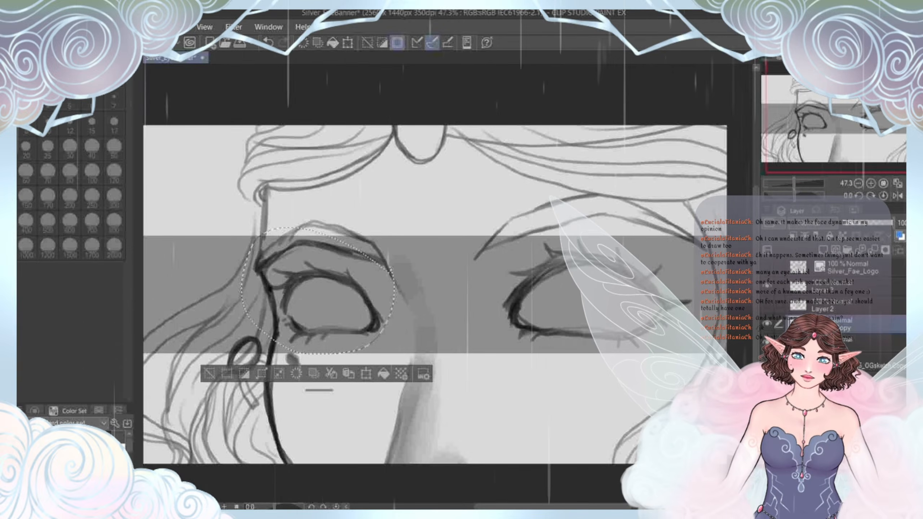
key(ctrl+d)
drag(552, 507, 548, 506)
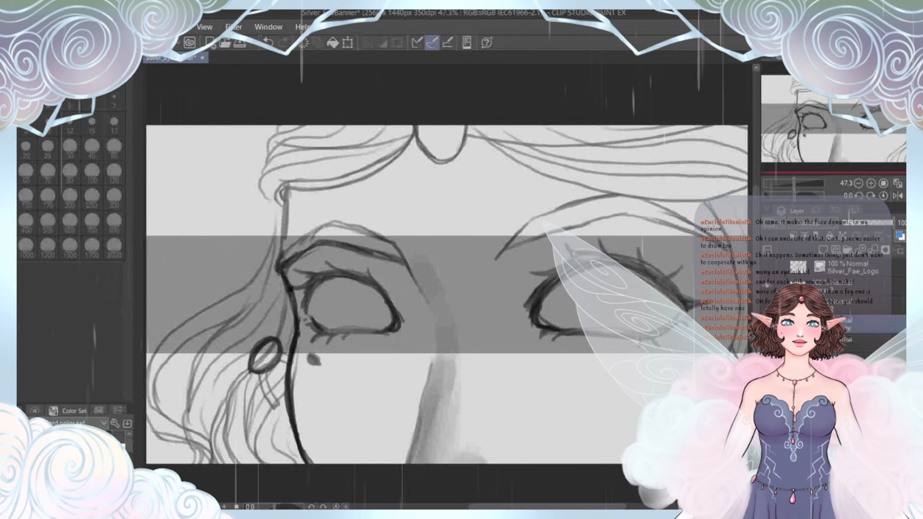
mouse_move(472, 291)
mouse_down()
mouse_move(392, 283)
mouse_move(376, 299)
mouse_up()
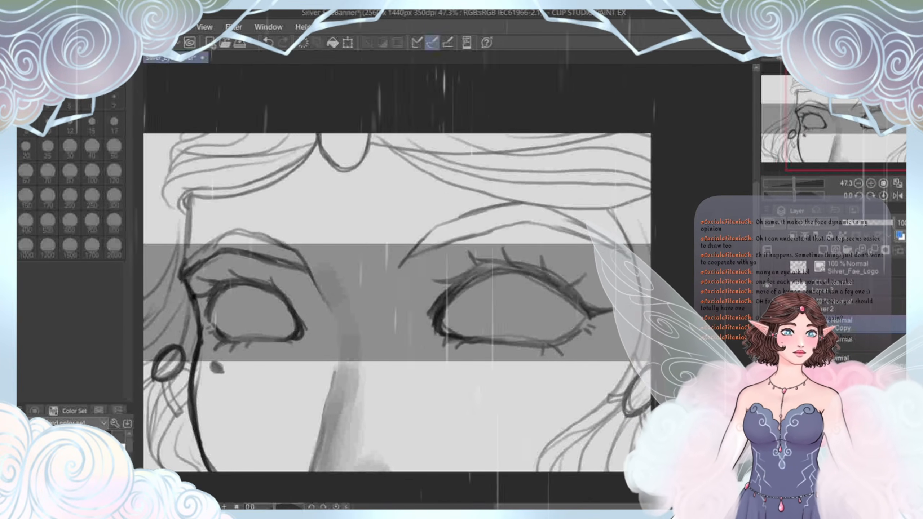
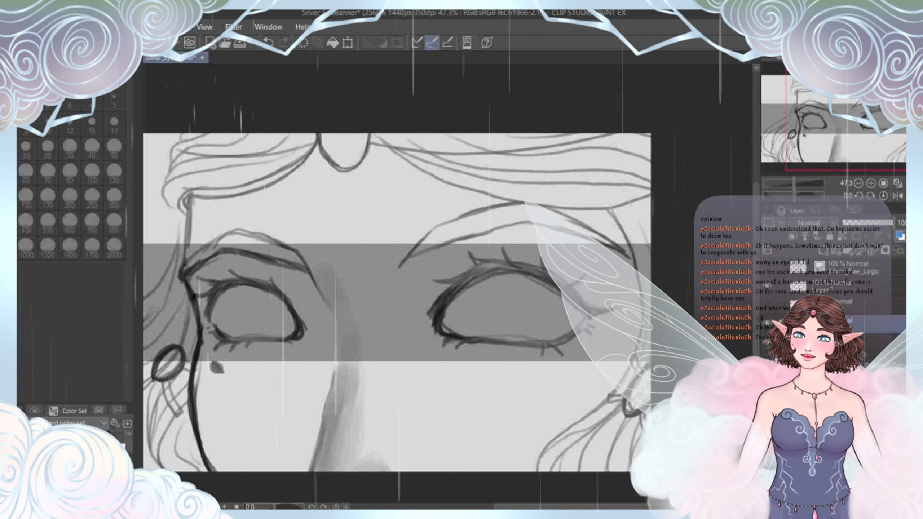
drag(332, 308, 346, 302)
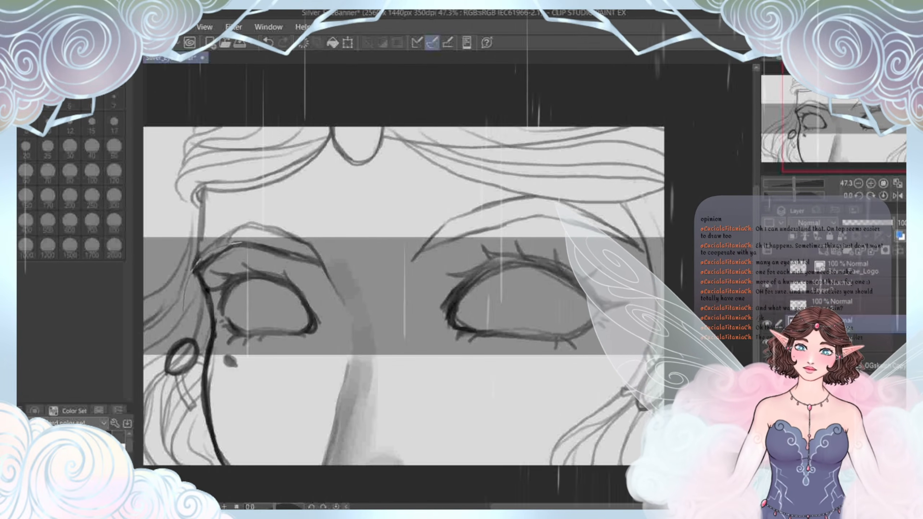
drag(196, 344, 229, 227)
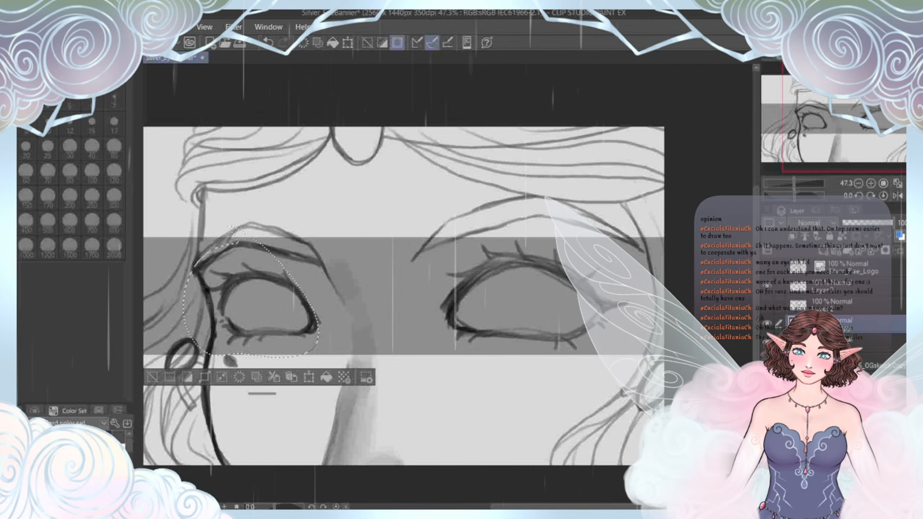
key(ctrl+d)
Step: Lasso the smaller eye with its lashes, enlarge it slightly toward the nose, fine-tune its position, and deselect
mouse_move(334, 254)
mouse_down()
mouse_move(213, 344)
mouse_move(267, 349)
mouse_move(331, 301)
mouse_move(327, 251)
mouse_up()
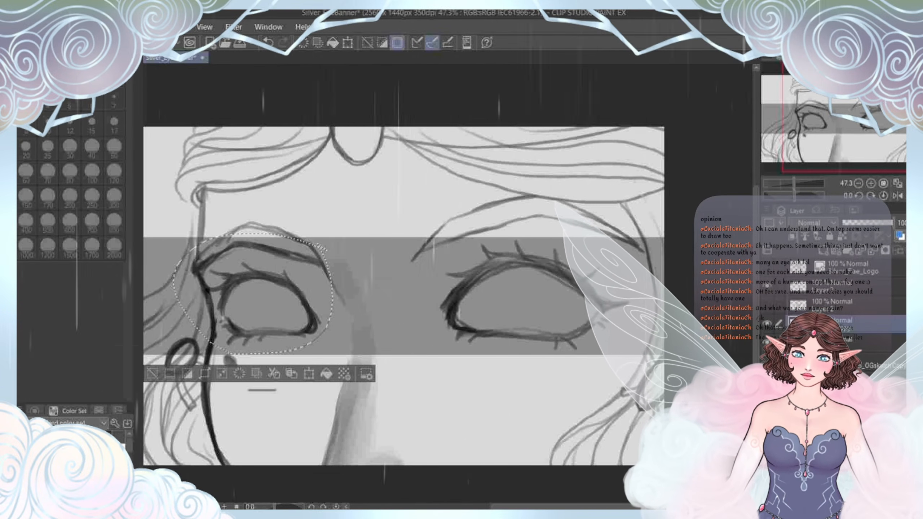
key(ctrl+t)
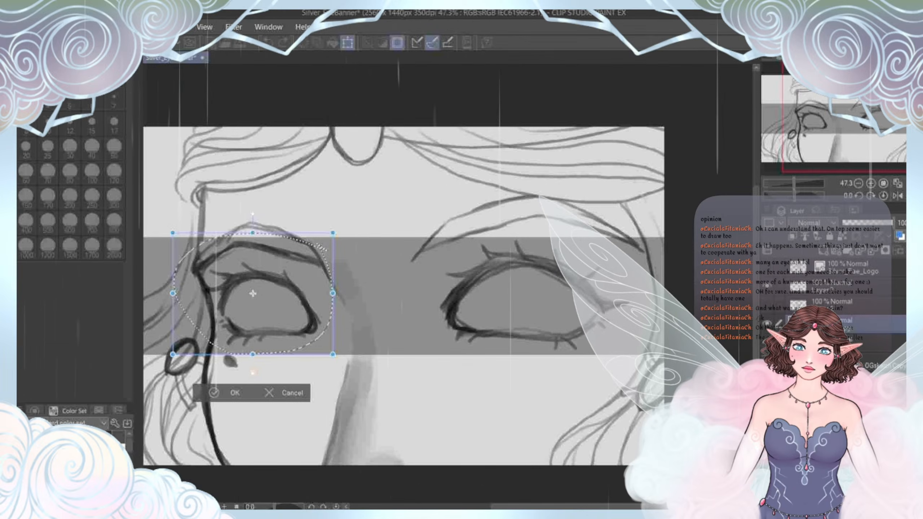
drag(333, 354, 336, 356)
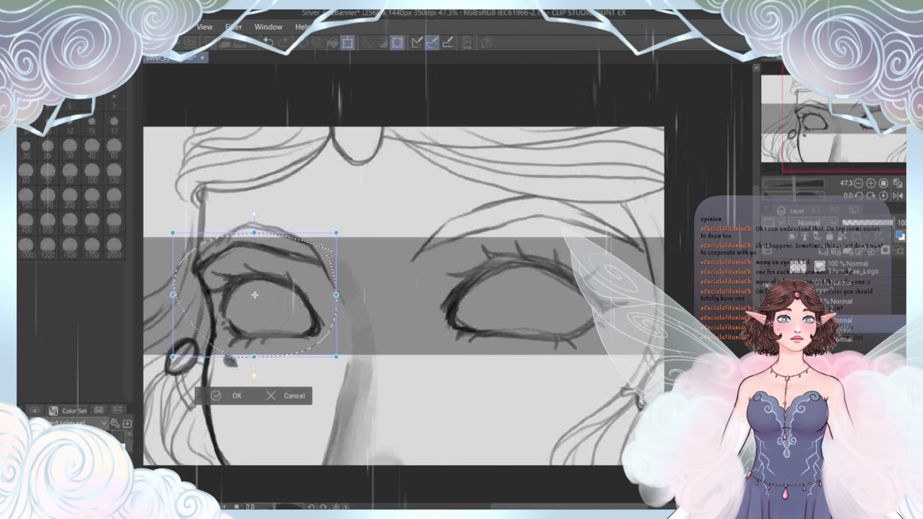
key(Up)
key(Up)
key(Up)
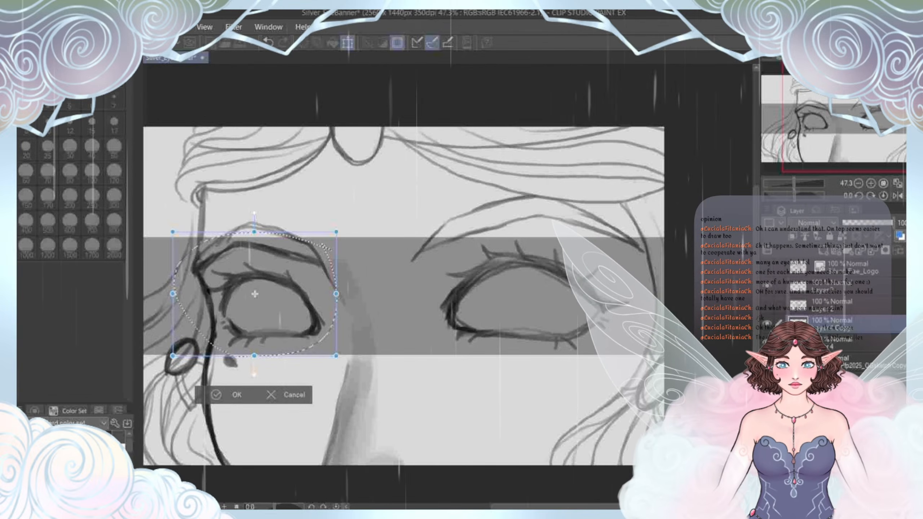
key(Up)
key(Up)
key(Up)
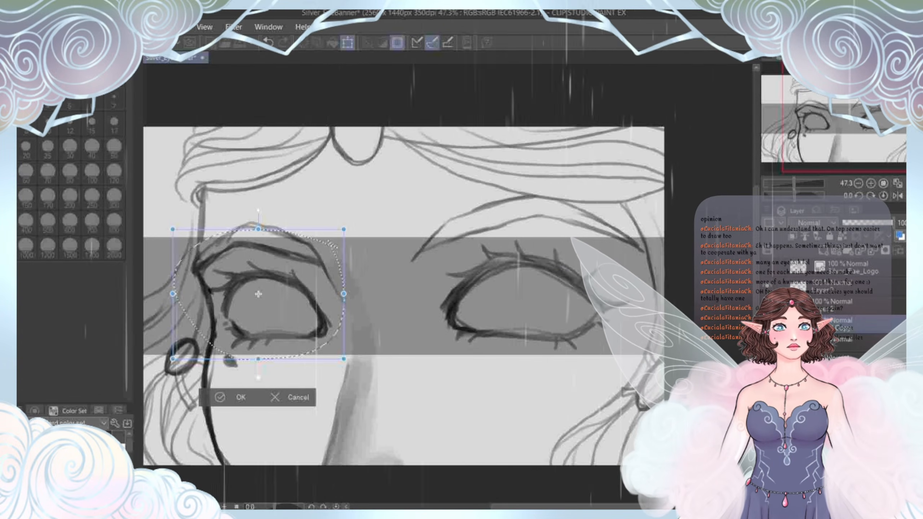
drag(258, 293, 255, 294)
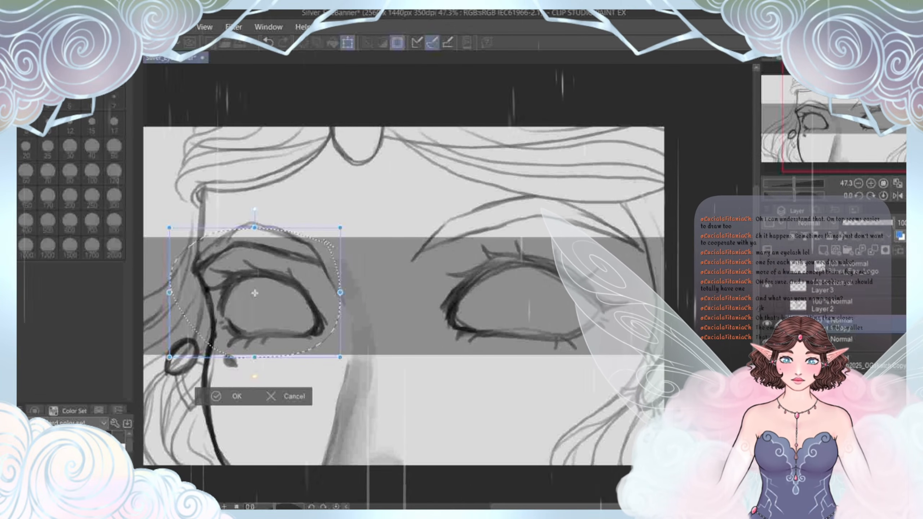
key(Return)
key(ctrl+d)
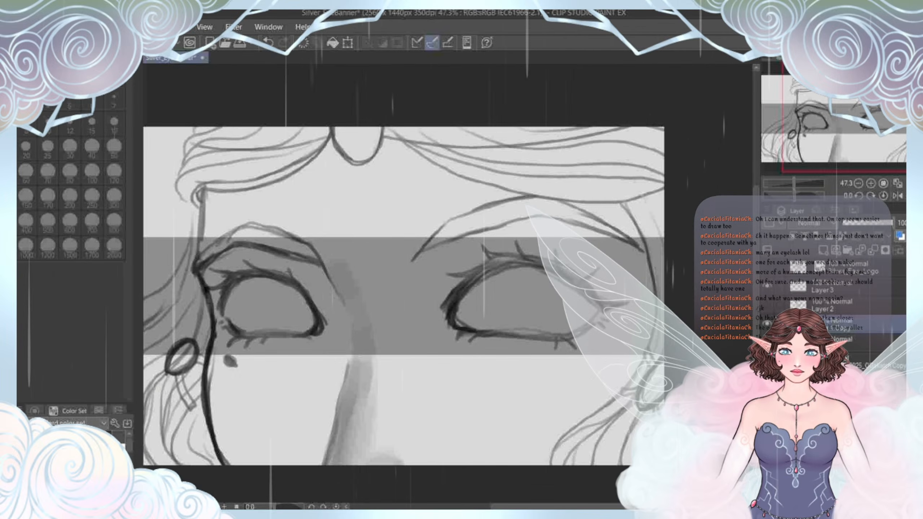
Step: Examine the balance of both eyes across the whole banner sketch at reduced size
scroll(404, 277, down, 2)
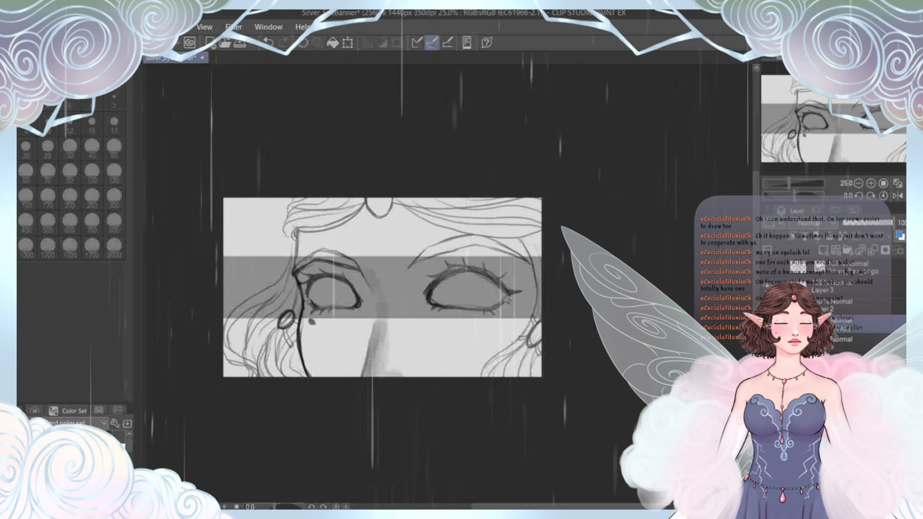
drag(458, 273, 428, 263)
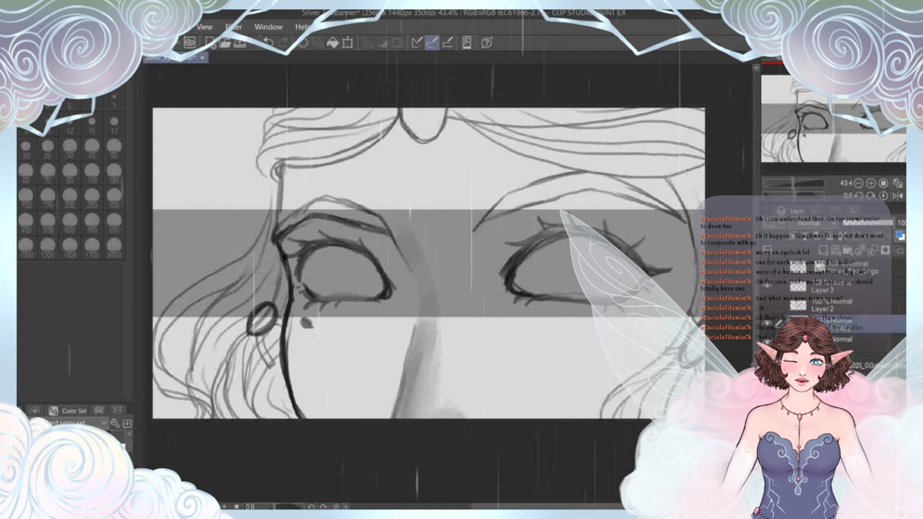
key(b)
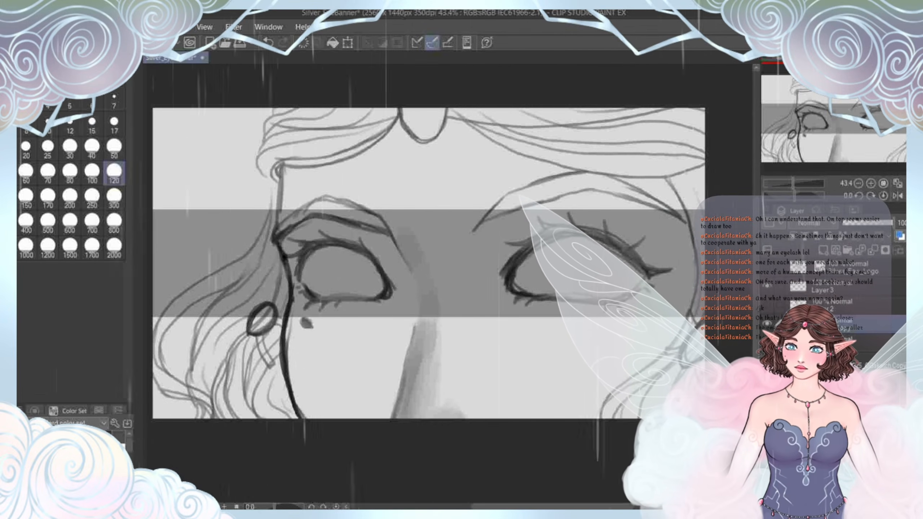
key(e)
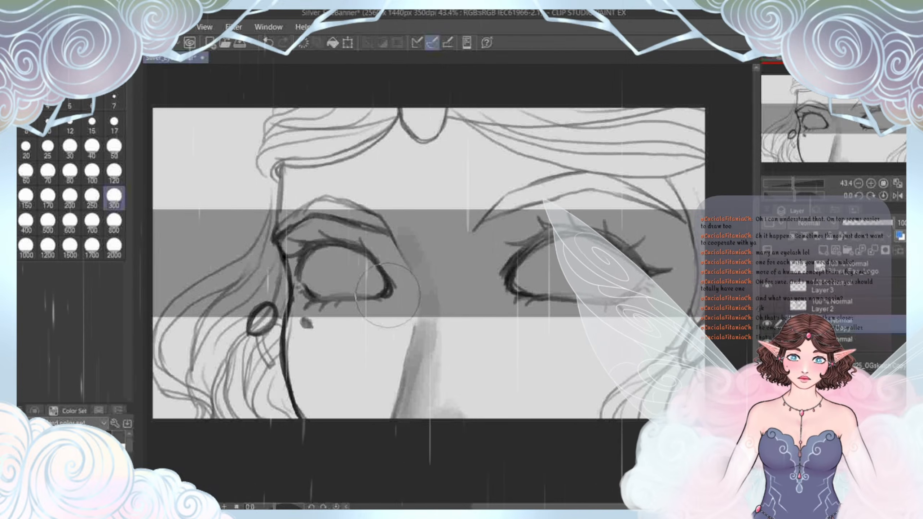
scroll(388, 295, down, 2)
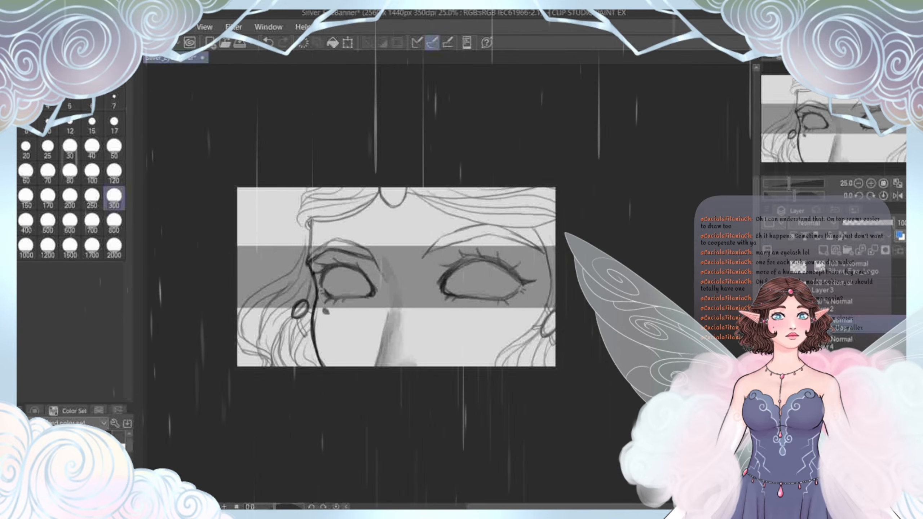
scroll(320, 264, up, 2)
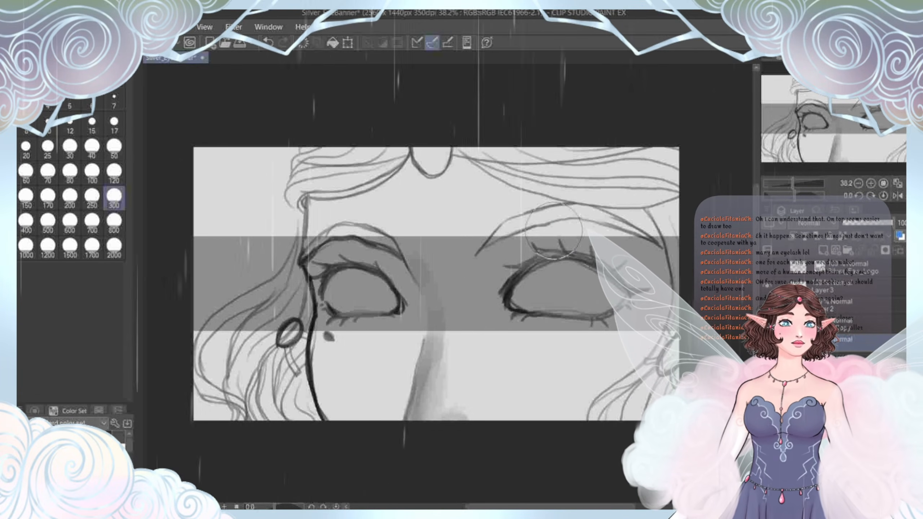
Step: Push the face contour and earring beside the smaller eye slightly inward on Layer 4, using sizes 800 and 300
drag(546, 237, 570, 239)
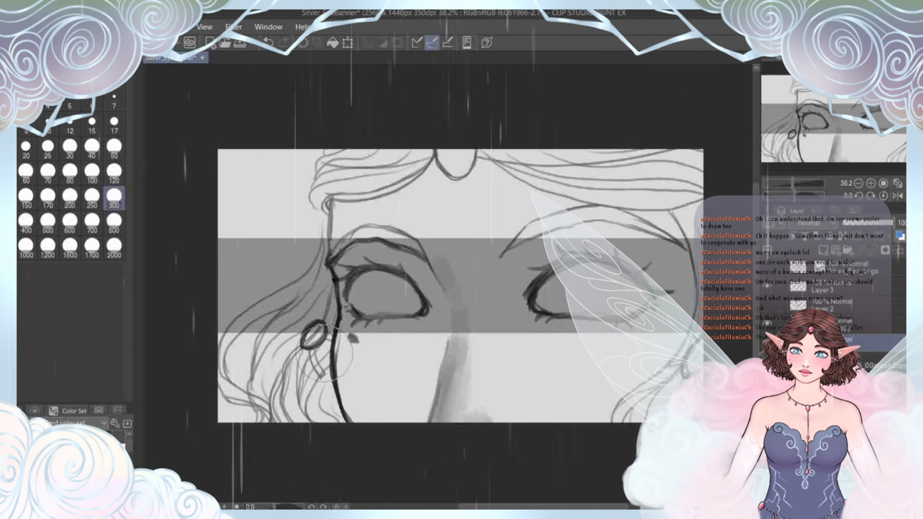
click(114, 222)
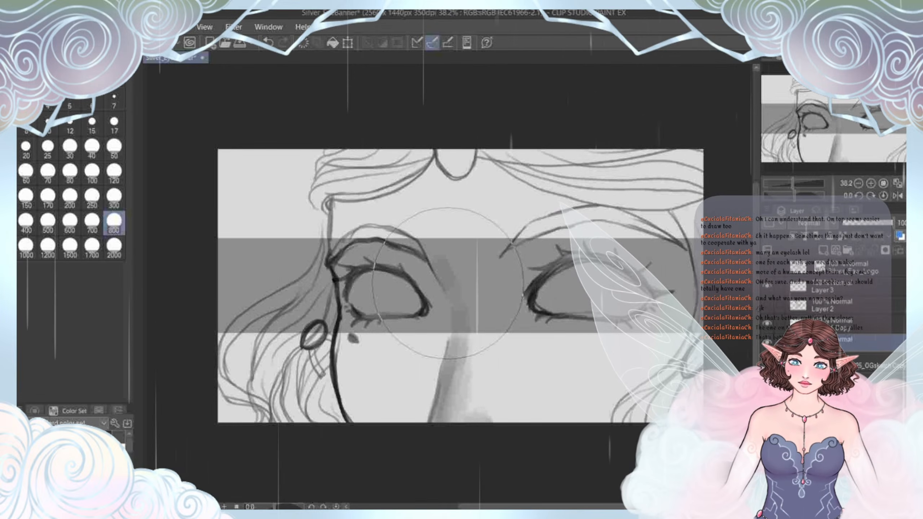
drag(313, 378, 320, 378)
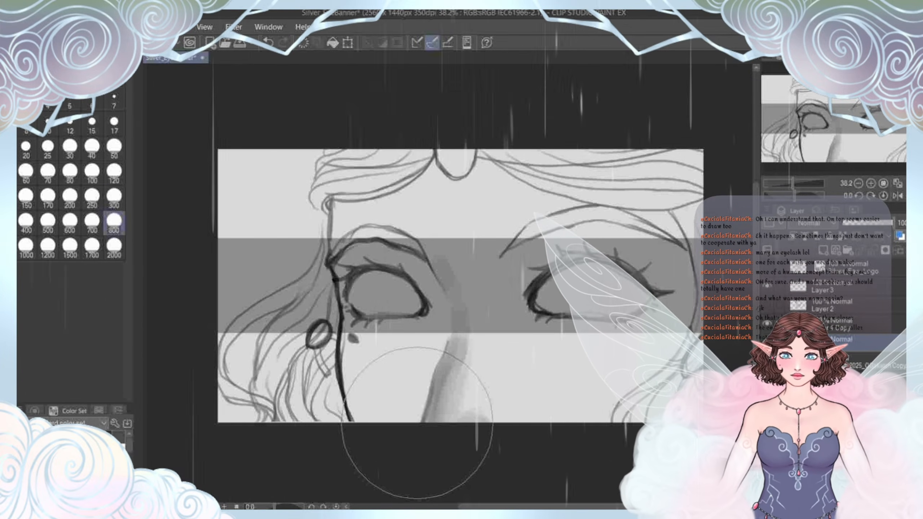
click(114, 198)
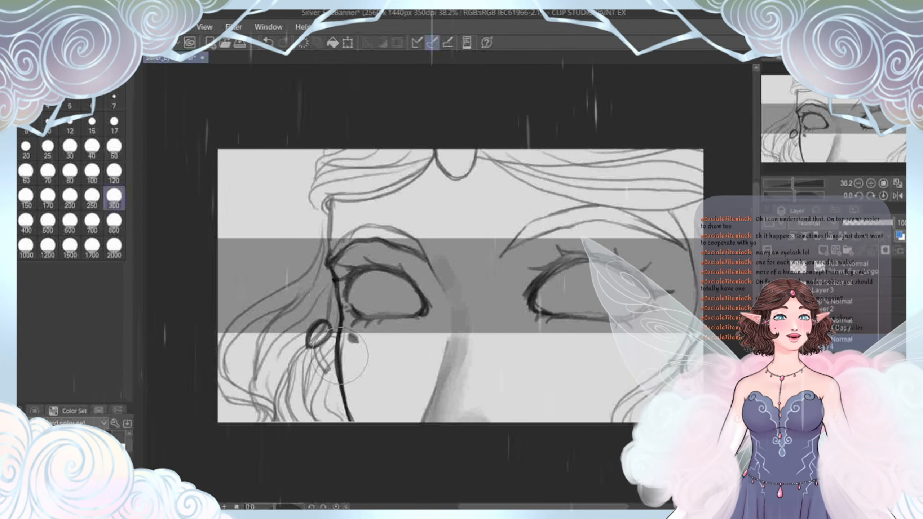
mouse_move(339, 355)
mouse_down()
mouse_move(293, 347)
mouse_move(306, 355)
mouse_move(338, 343)
mouse_up()
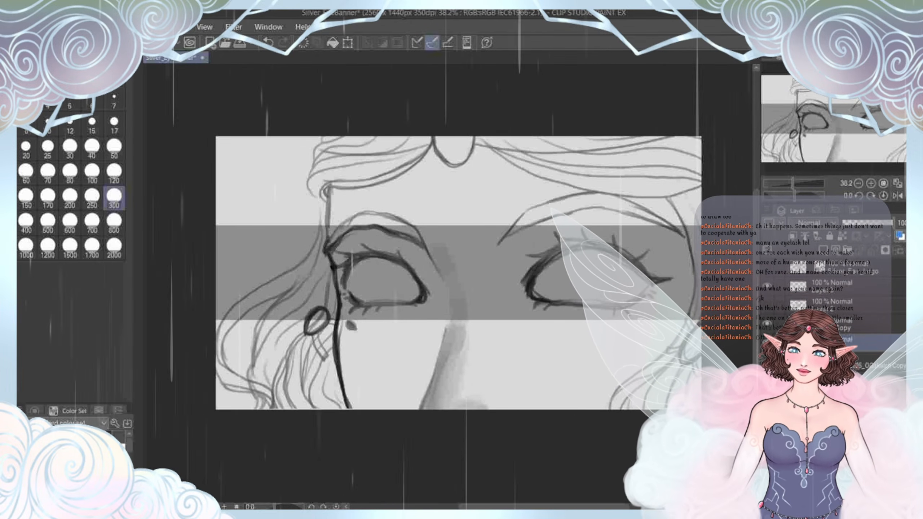
drag(395, 253, 411, 246)
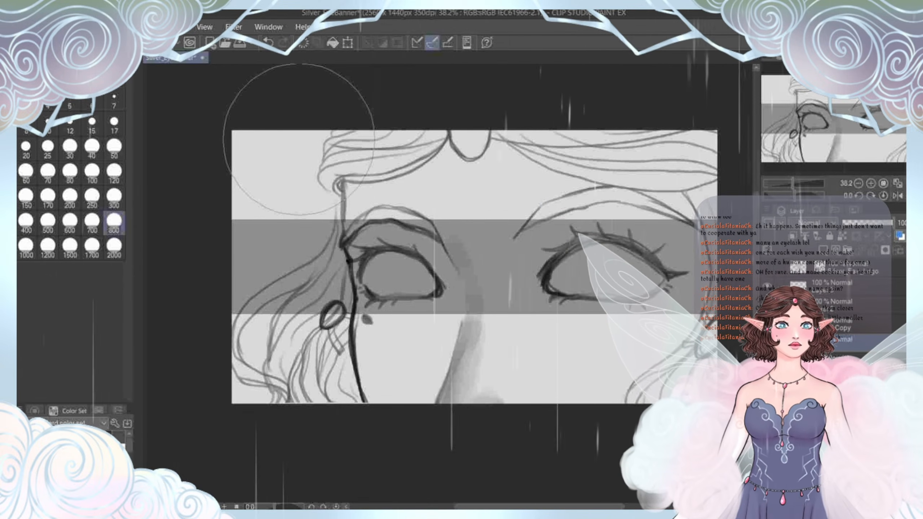
Step: Try thickening the temple line below the hair bead with strokes at sizes 120 and 50, and undo them
click(113, 173)
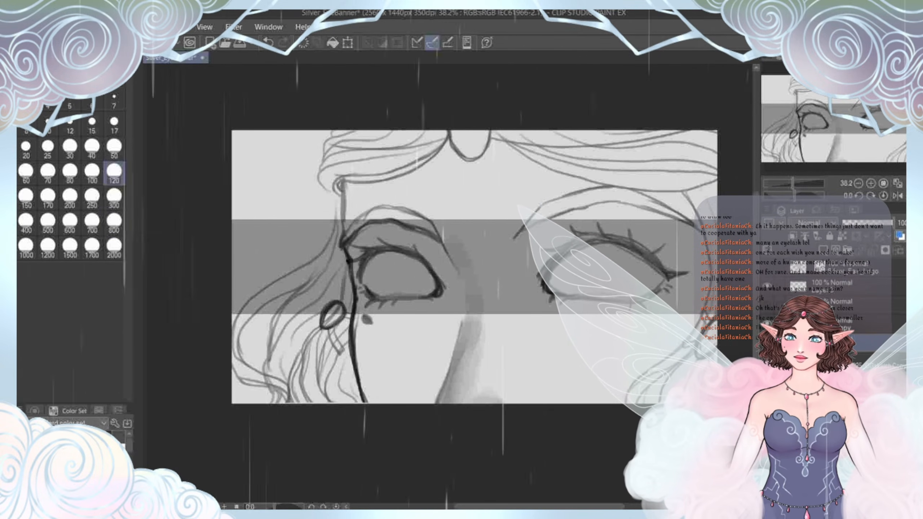
drag(348, 186, 345, 199)
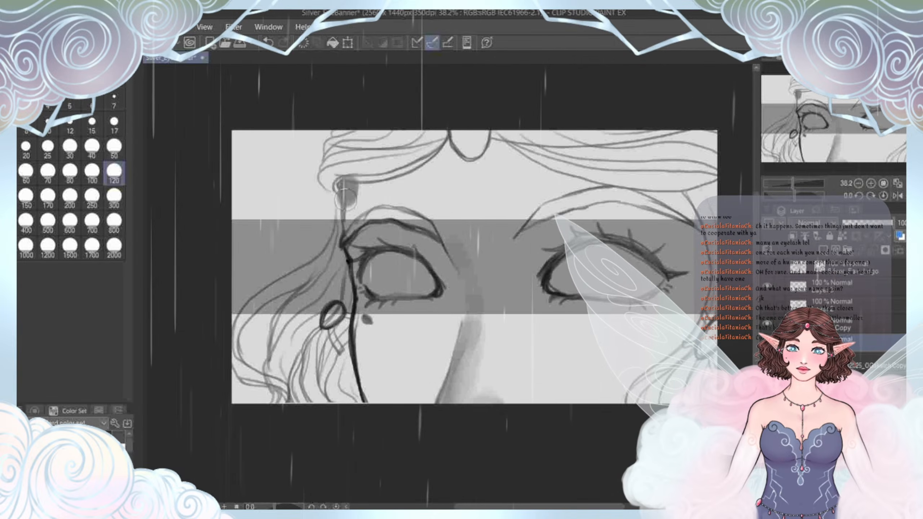
key(ctrl+z)
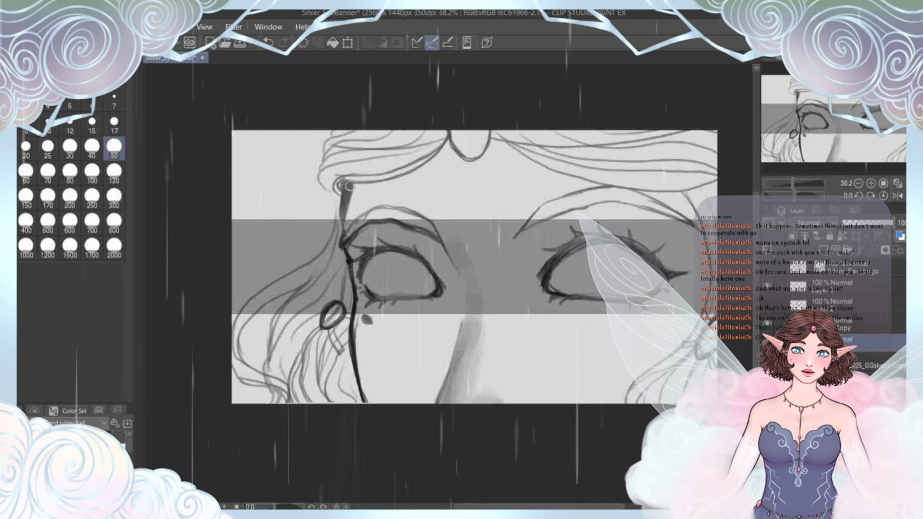
mouse_move(345, 186)
mouse_down()
mouse_move(339, 240)
mouse_move(350, 186)
mouse_up()
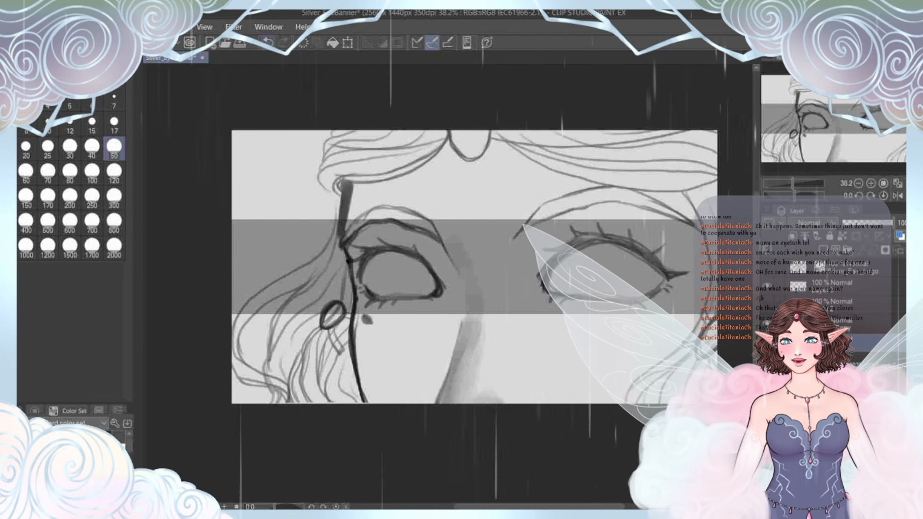
key(ctrl+z)
key(ctrl+z)
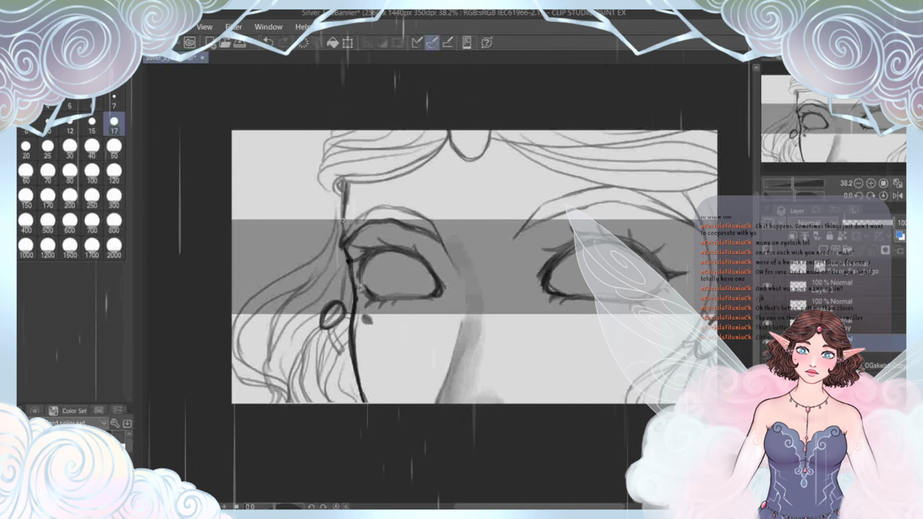
Step: Darken the temple line from the hair bead down to the smaller eye's brow at size 17
drag(345, 186, 341, 229)
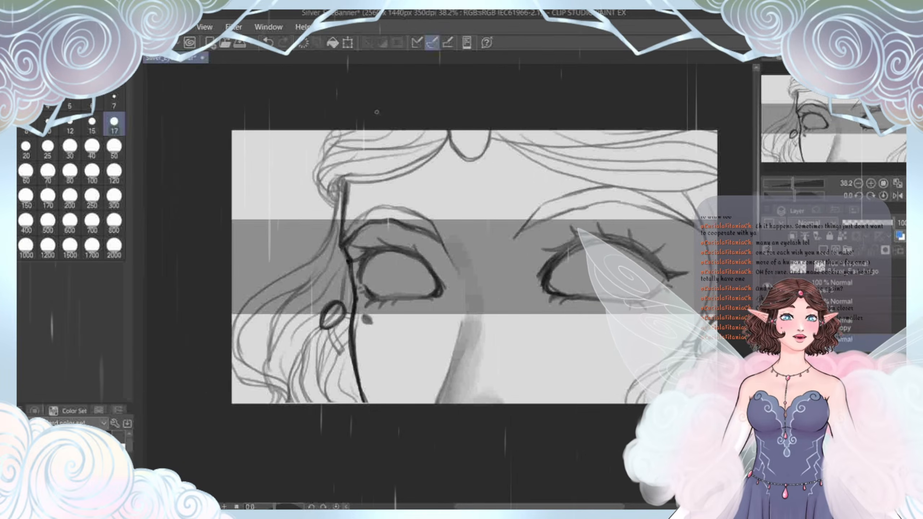
mouse_move(377, 112)
mouse_down()
mouse_move(363, 97)
mouse_move(383, 117)
mouse_up()
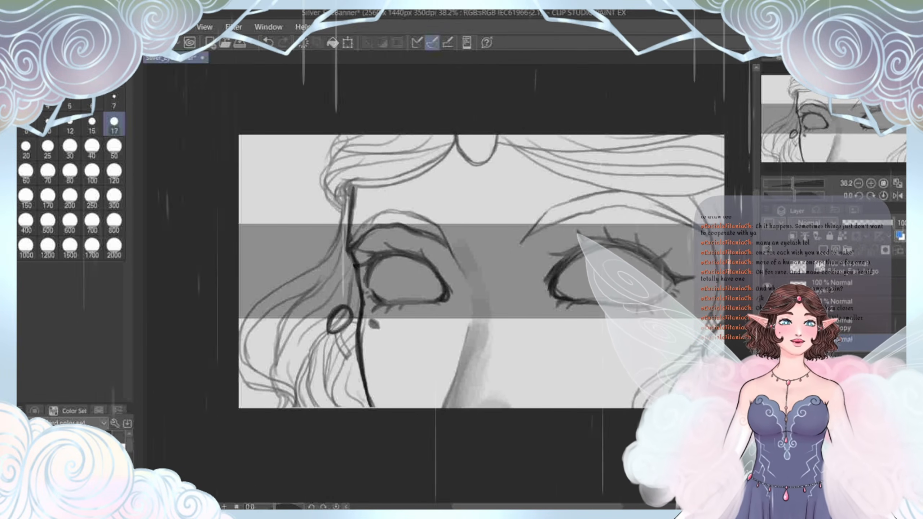
Step: Push the outer edge of the hair beside the earring slightly inward with Liquify at size 600
drag(462, 109, 419, 96)
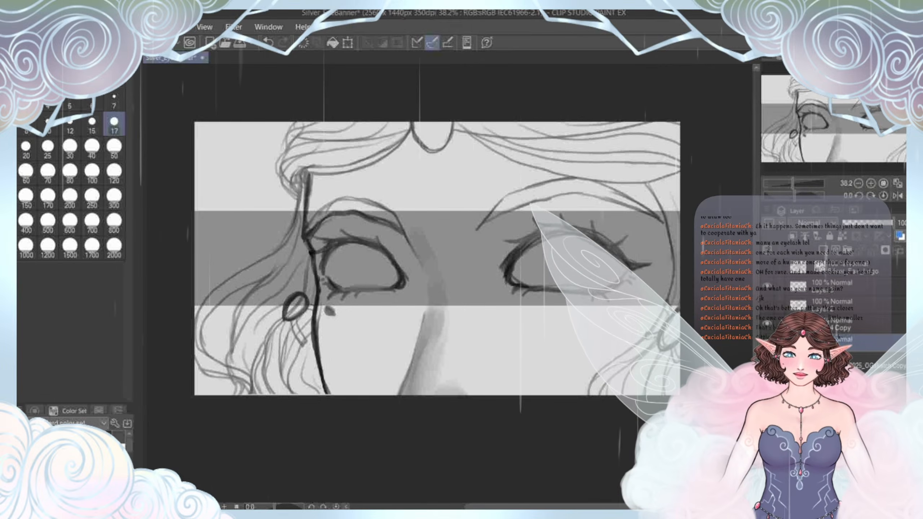
drag(202, 315, 237, 273)
scroll(287, 305, up, 1)
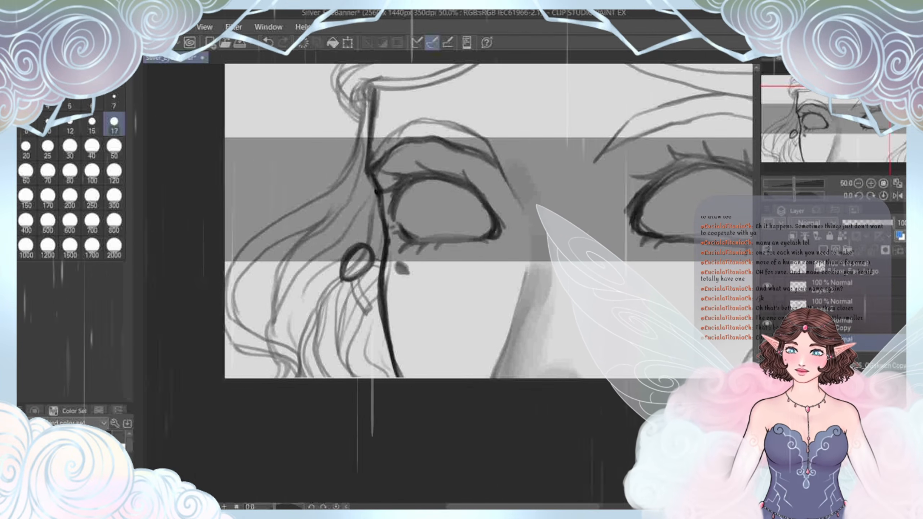
drag(394, 226, 442, 221)
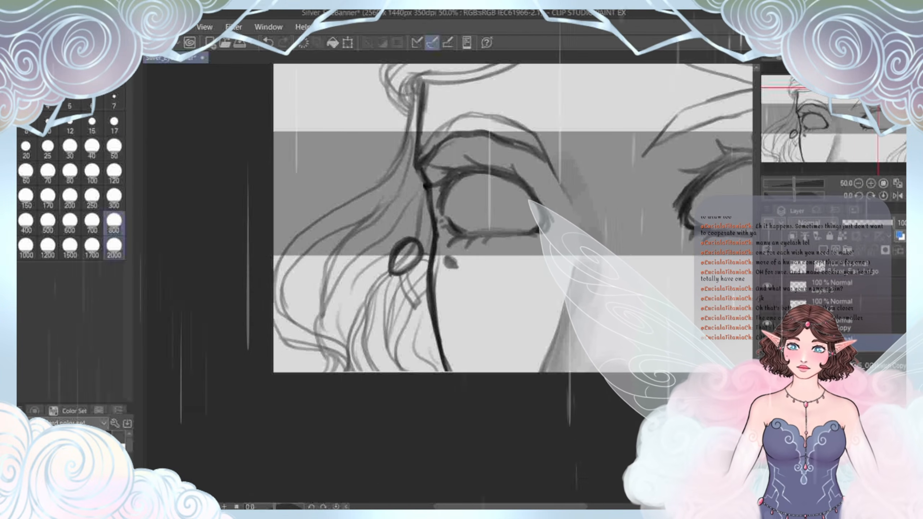
key(bracketleft)
key(bracketleft)
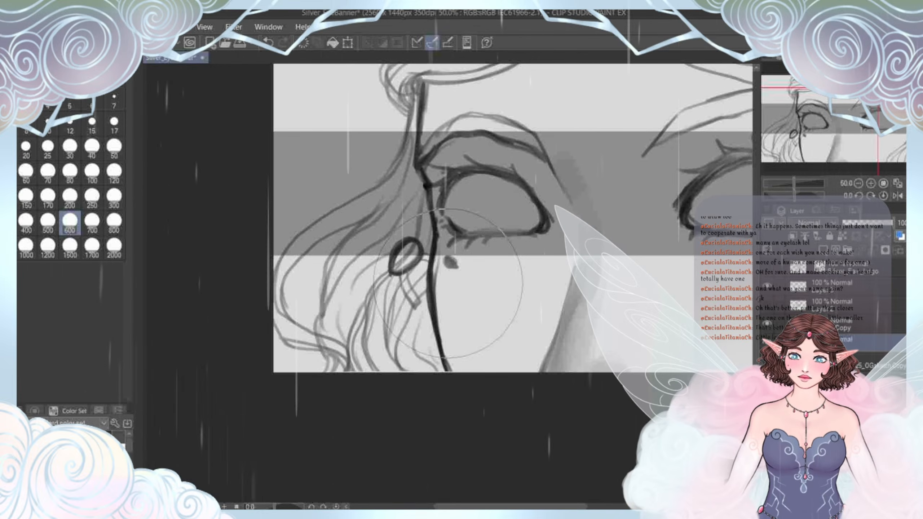
drag(257, 290, 270, 289)
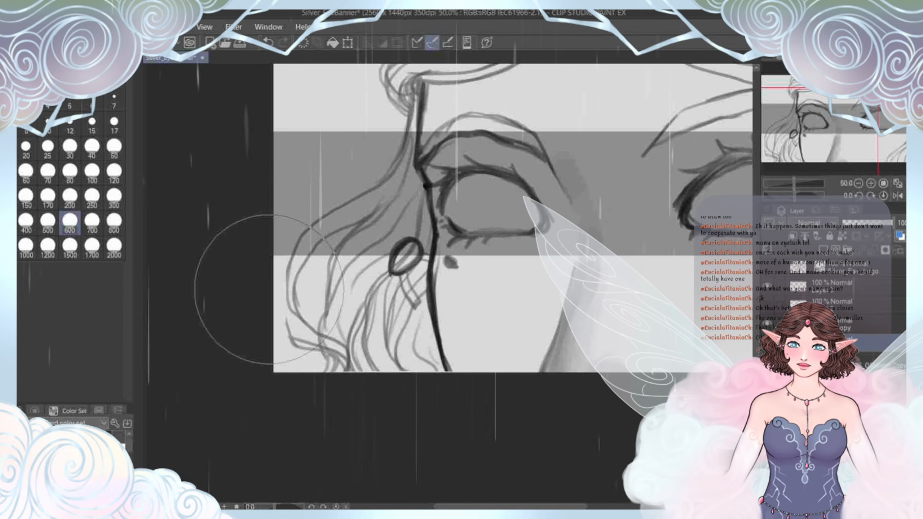
Step: Redraw and darken the outermost hair strands beside the earring at brush size 17
key(p)
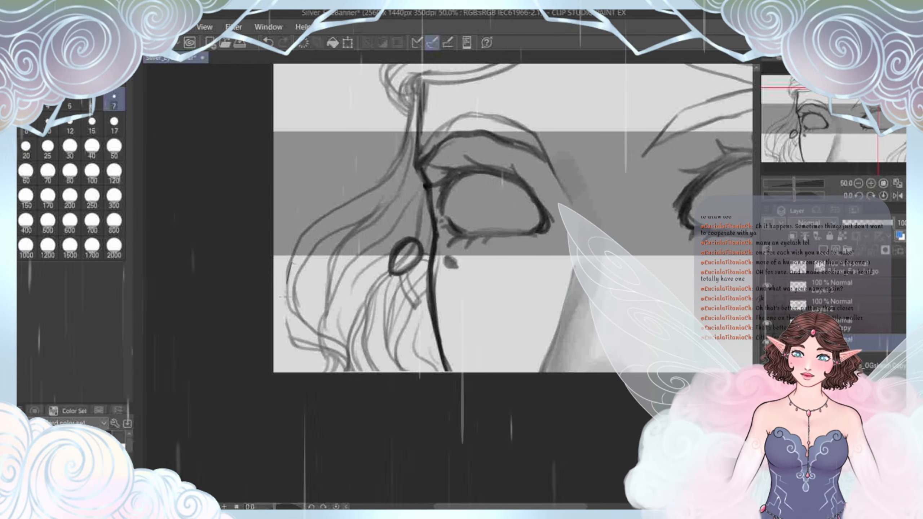
click(269, 42)
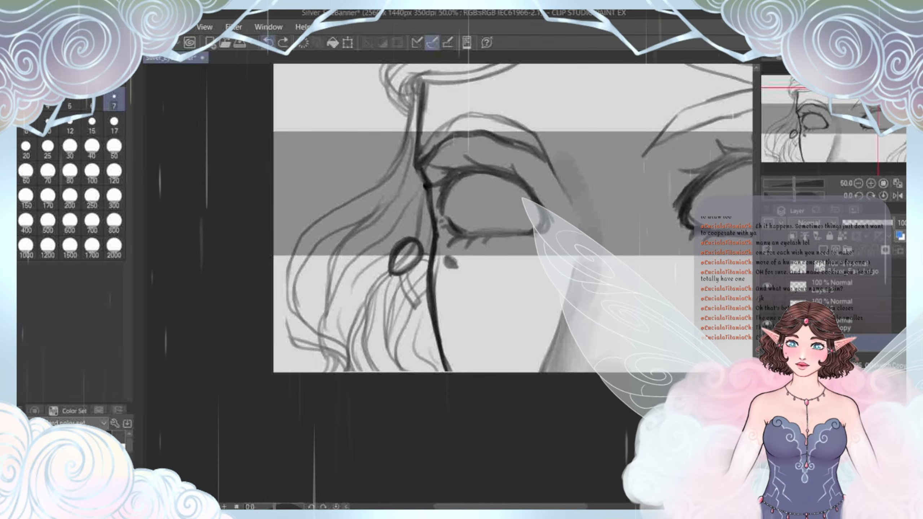
click(113, 123)
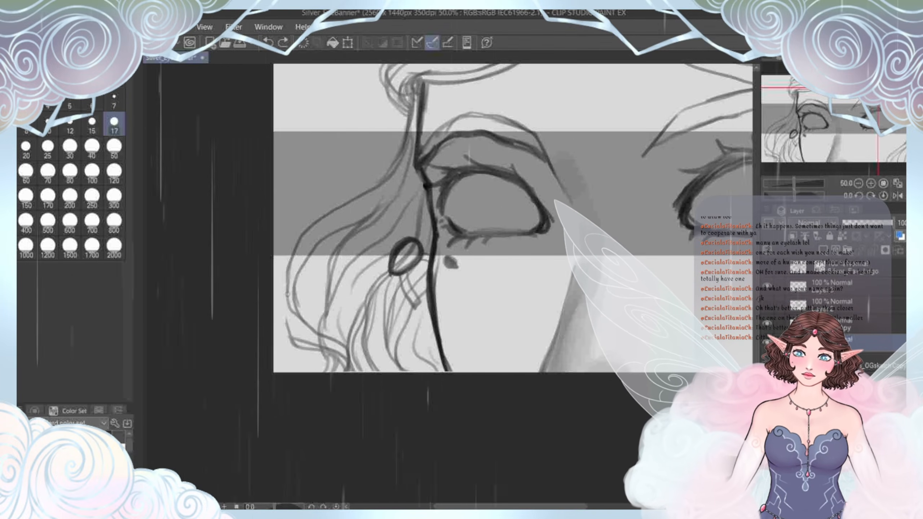
drag(288, 275, 284, 306)
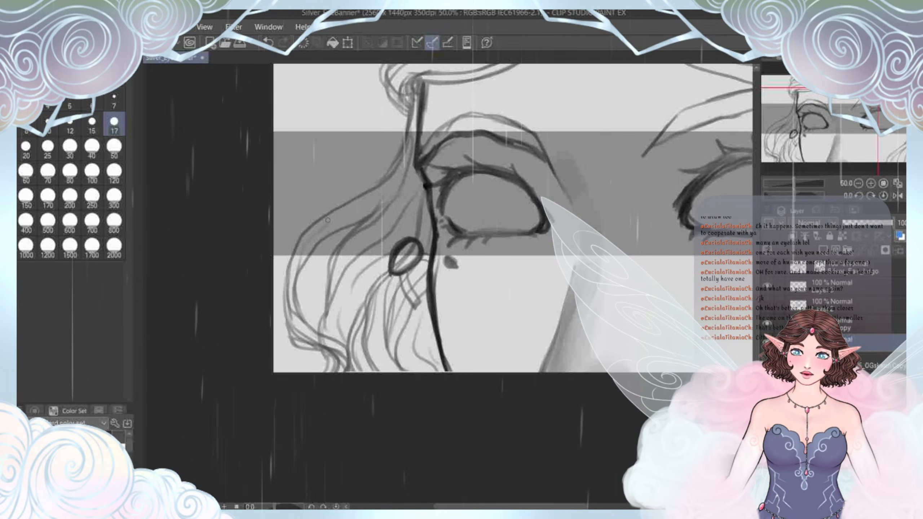
scroll(285, 318, down, 4)
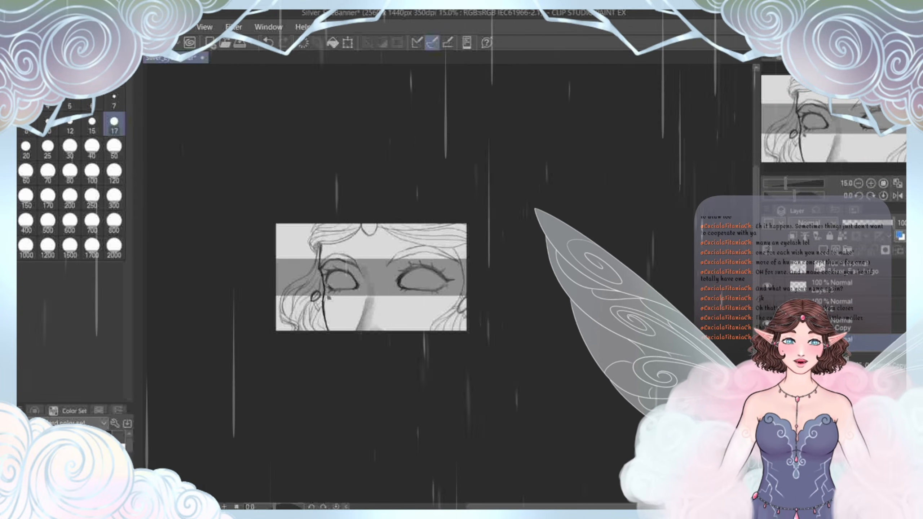
scroll(294, 299, up, 2)
scroll(308, 337, up, 3)
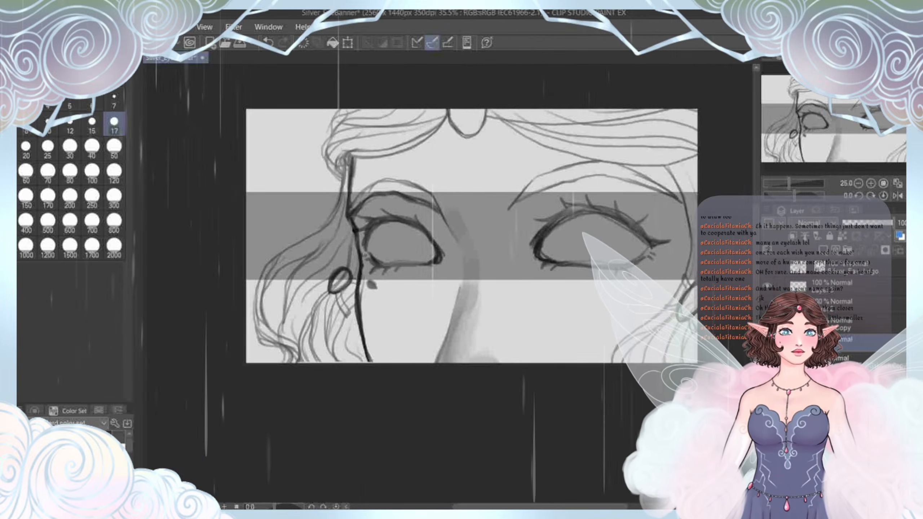
drag(284, 321, 292, 338)
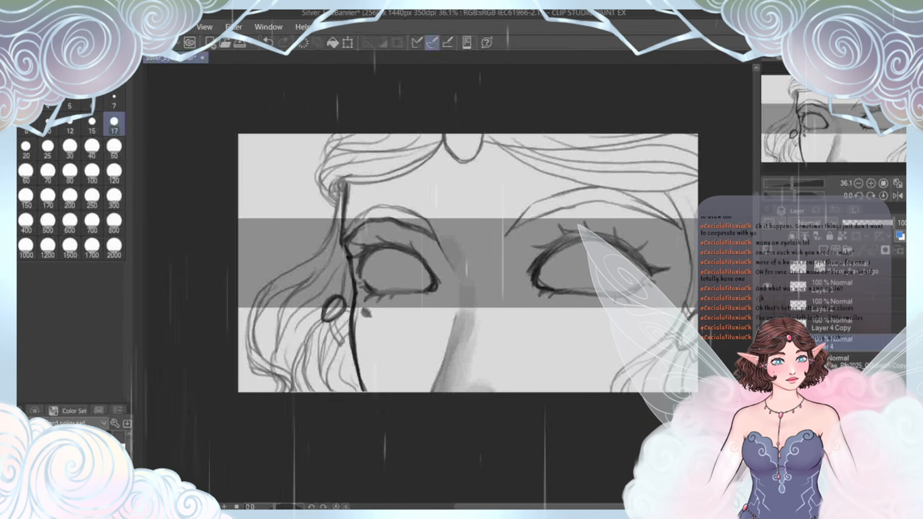
Step: Add a new layer and block in the larger eye's gray iris at brush size 300
key(ctrl+shift+n)
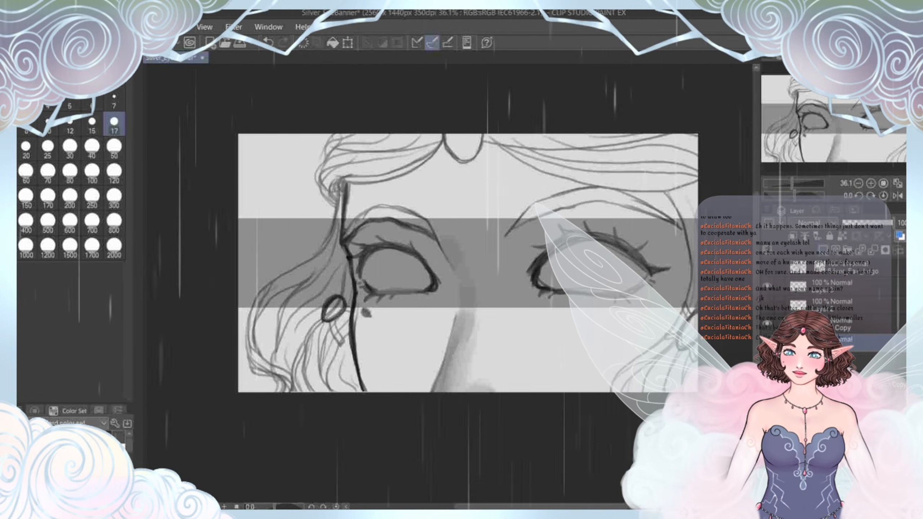
click(114, 222)
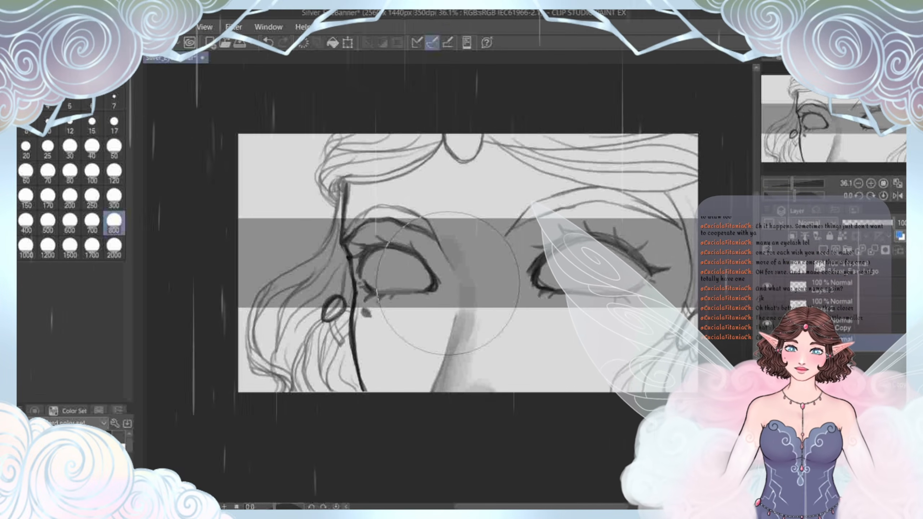
key(bracketleft)
key(bracketleft)
key(bracketleft)
key(bracketleft)
key(bracketleft)
click(596, 260)
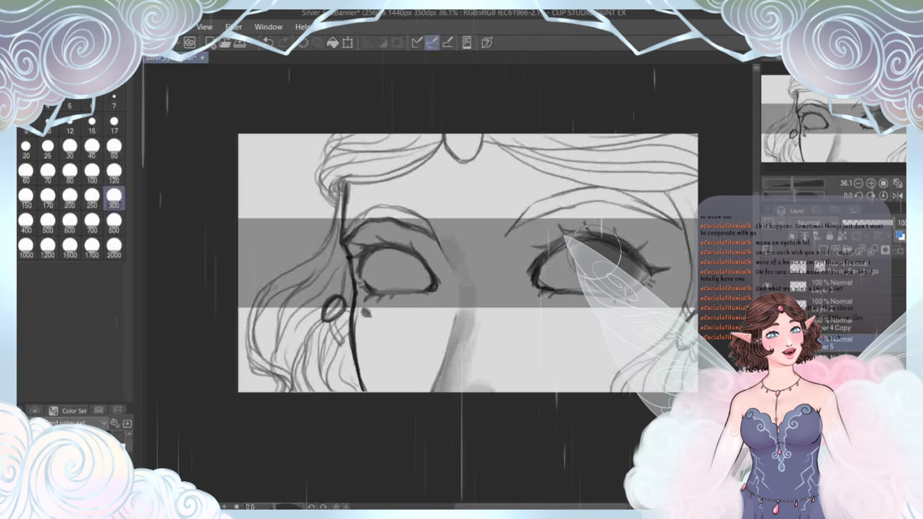
drag(594, 252, 575, 248)
Step: Block in the smaller eye's iris at size 300, reworking its shape, and extend the shading over the larger eye's iris and upper lid
mouse_move(390, 247)
mouse_down()
mouse_move(390, 271)
mouse_move(390, 259)
mouse_up()
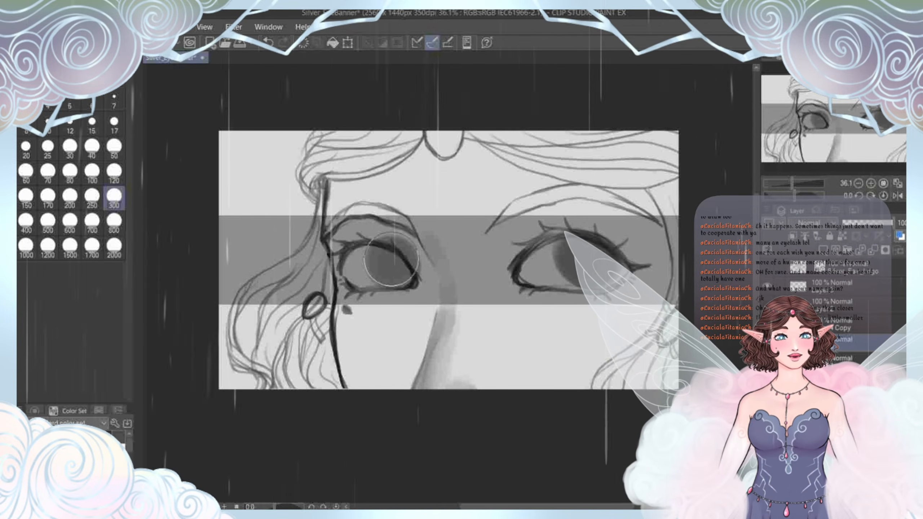
key(ctrl+z)
key(ctrl+z)
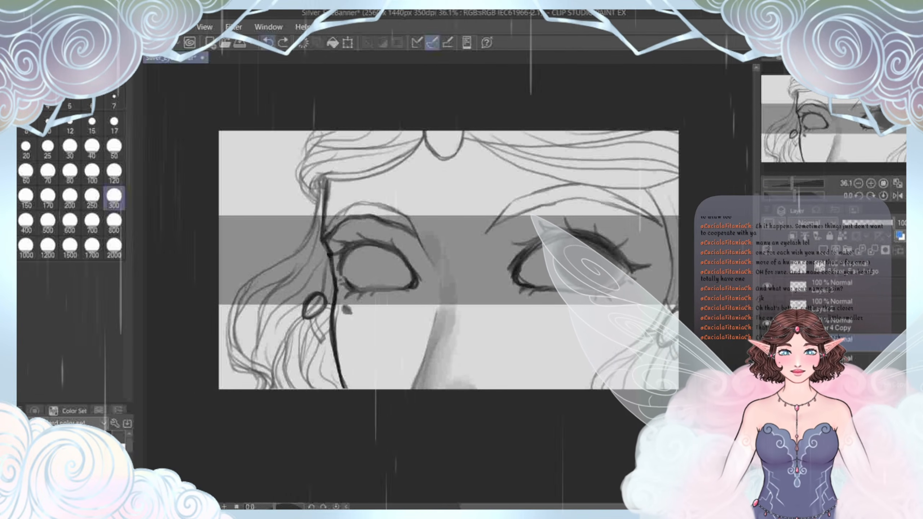
key(ctrl+y)
key(ctrl+y)
drag(390, 273, 391, 268)
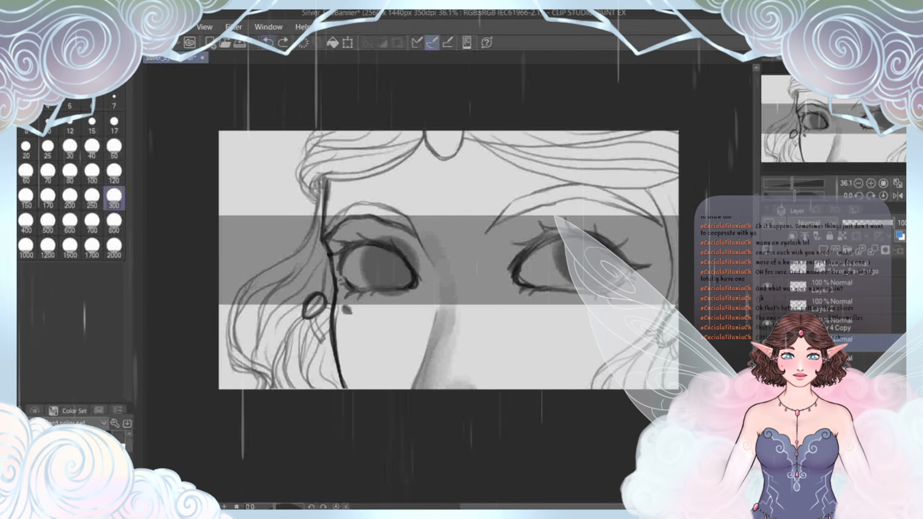
click(268, 43)
click(268, 43)
mouse_move(388, 259)
mouse_down()
mouse_move(394, 267)
mouse_move(385, 251)
mouse_up()
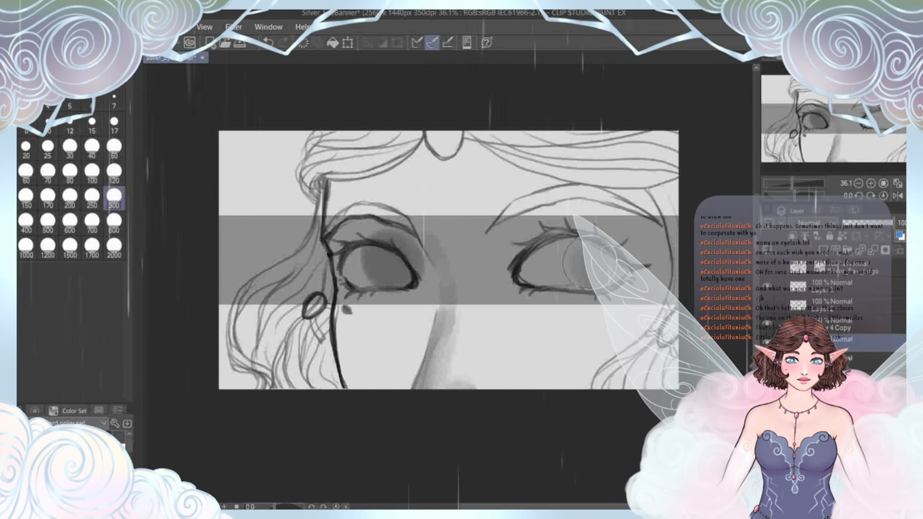
drag(588, 273, 580, 239)
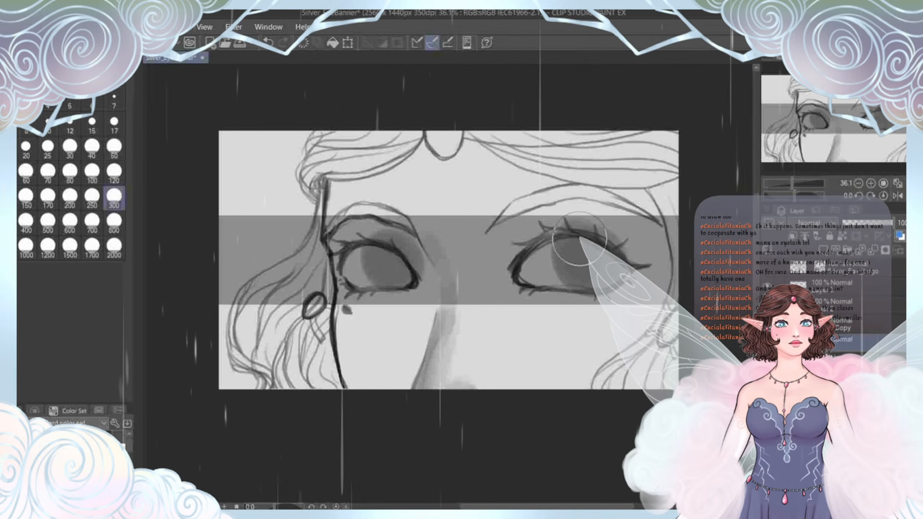
Step: Try painting a dark pupil in the larger eye at size 50, and undo it
click(114, 173)
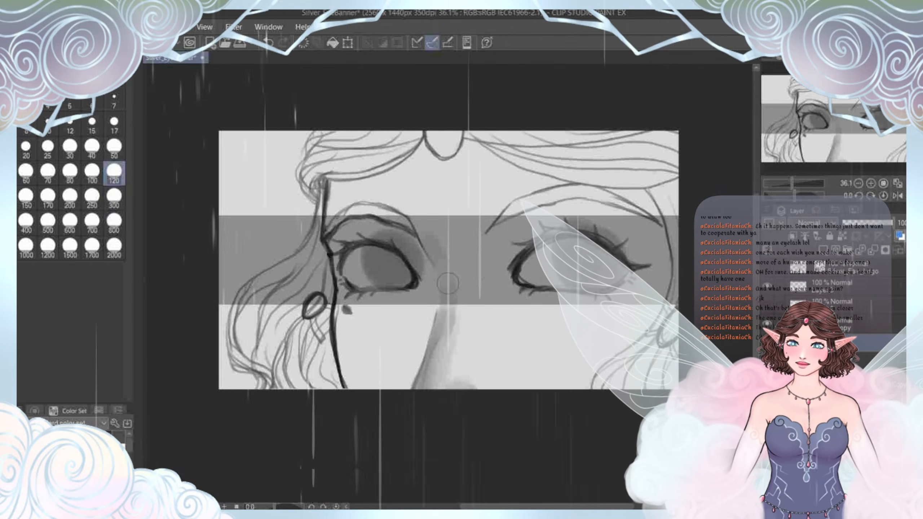
click(114, 148)
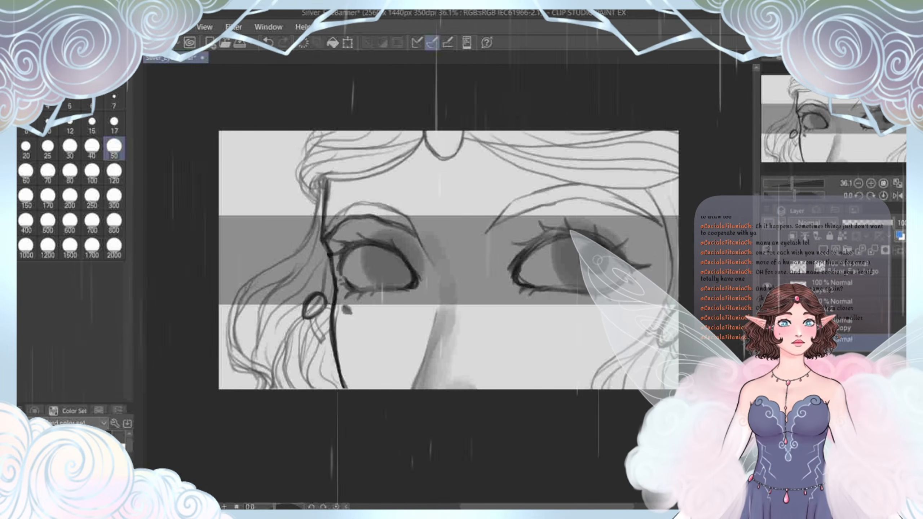
drag(597, 260, 536, 257)
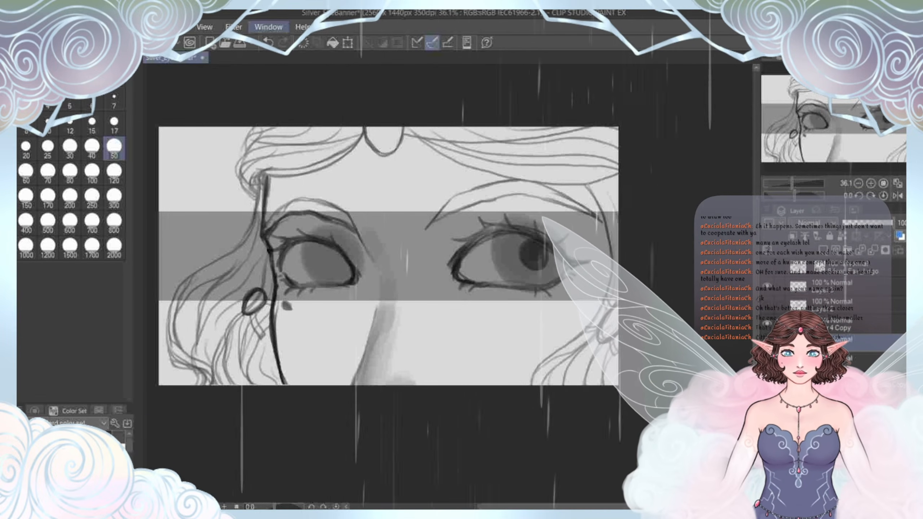
key(ctrl+z)
key(ctrl+z)
key(ctrl+y)
key(ctrl+y)
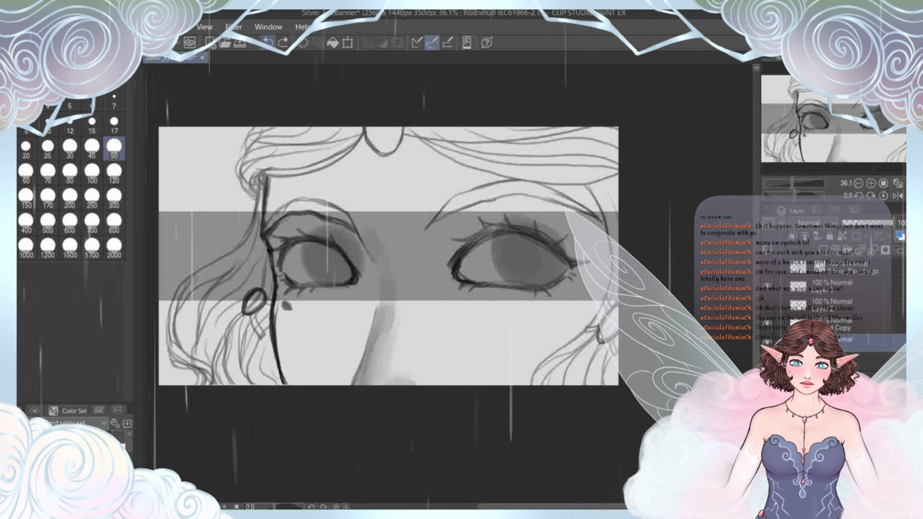
Step: Select the larger eye's iris with an elliptical selection, scale it down slightly, nudge it downward, and deselect
key(e)
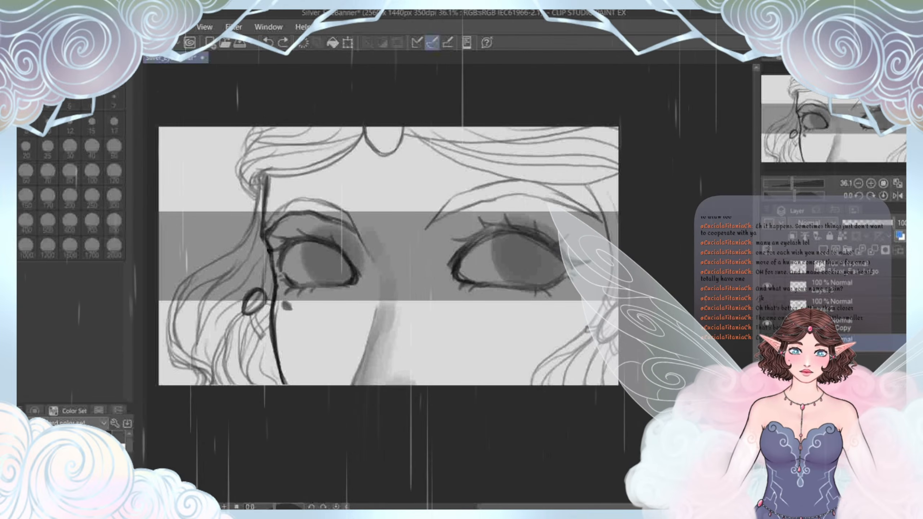
click(531, 245)
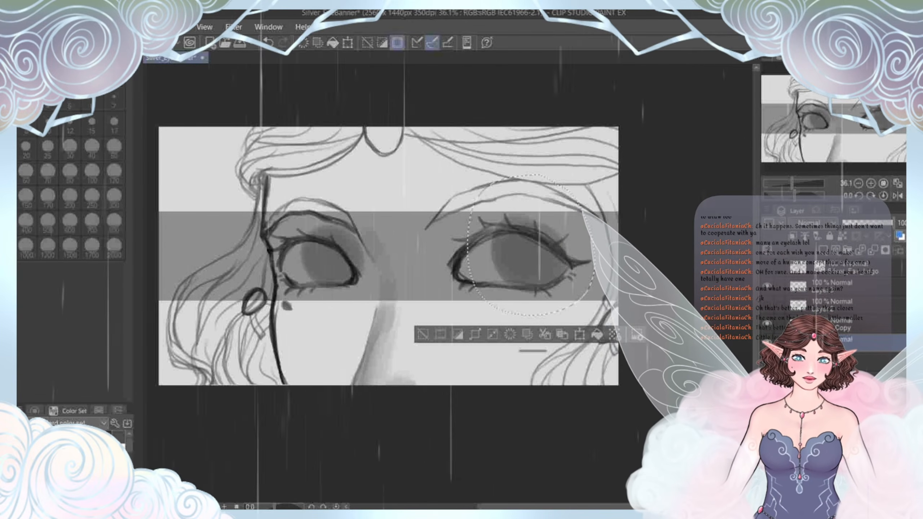
key(ctrl+t)
drag(531, 245, 531, 243)
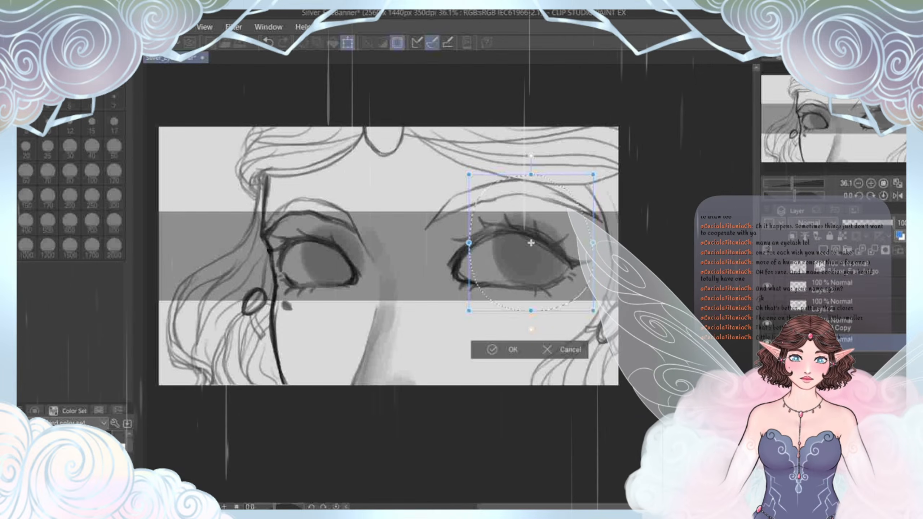
key(Return)
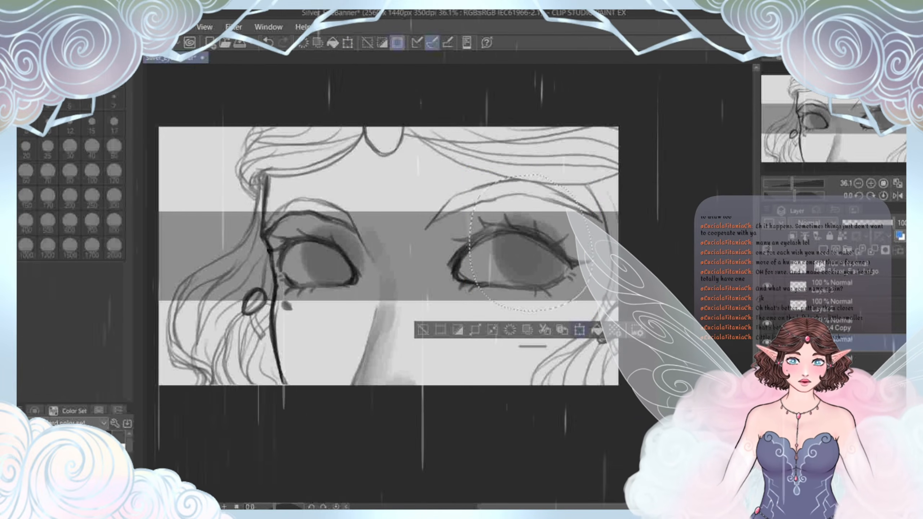
key(ctrl+t)
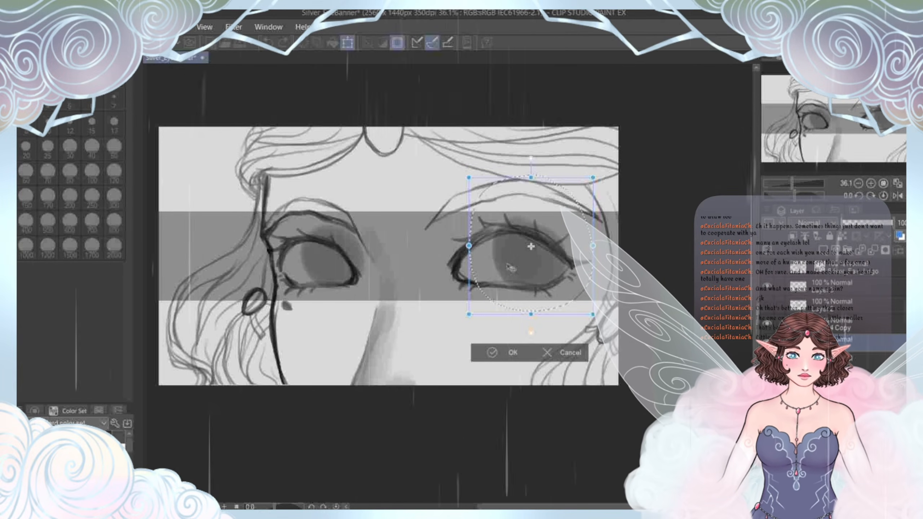
key(Return)
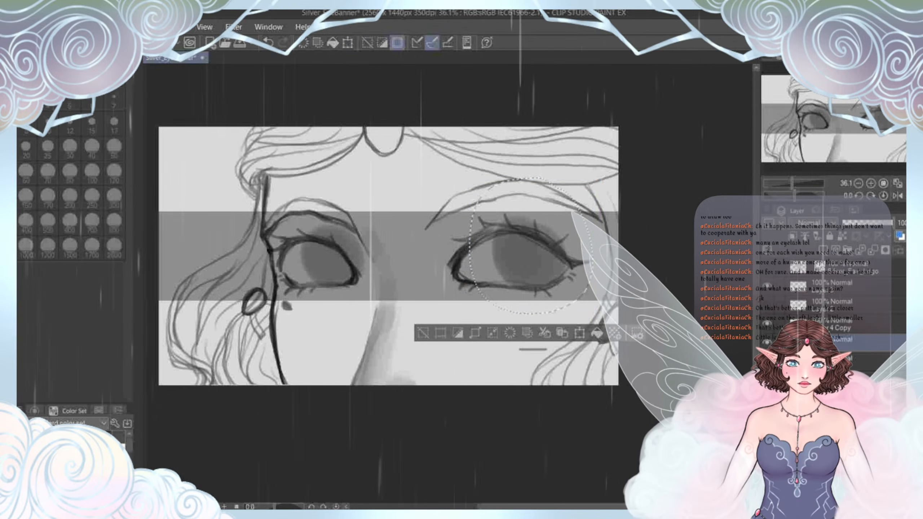
key(ctrl+d)
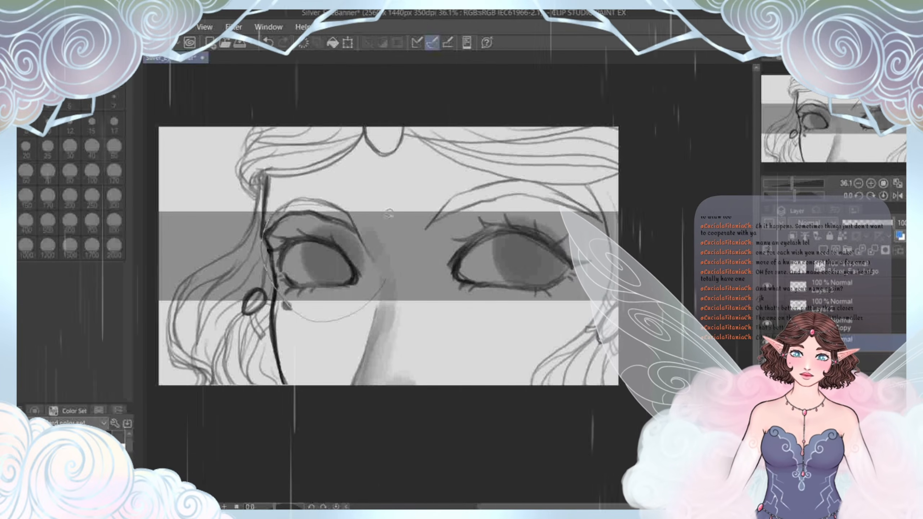
Step: Select the smaller eye's iris with an elliptical selection, scale it down slightly toward the nose, and deselect
drag(261, 200, 390, 321)
key(ctrl+t)
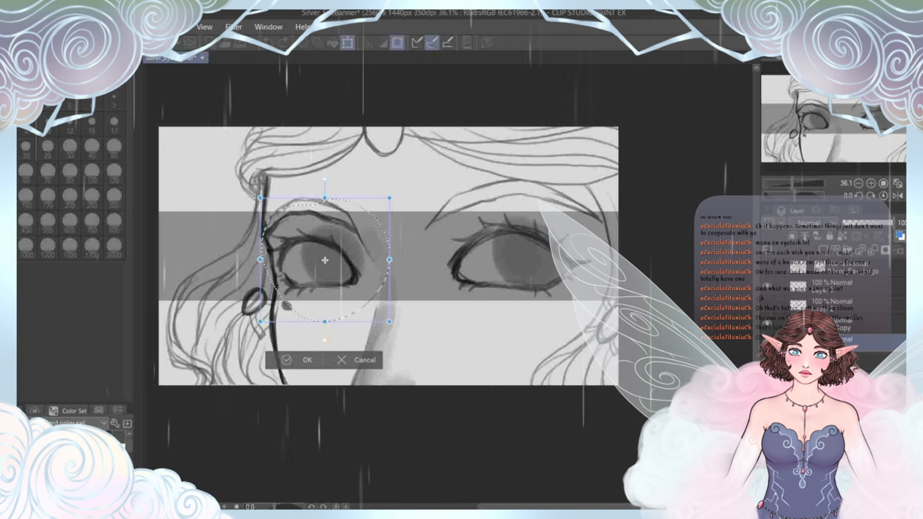
drag(260, 260, 265, 259)
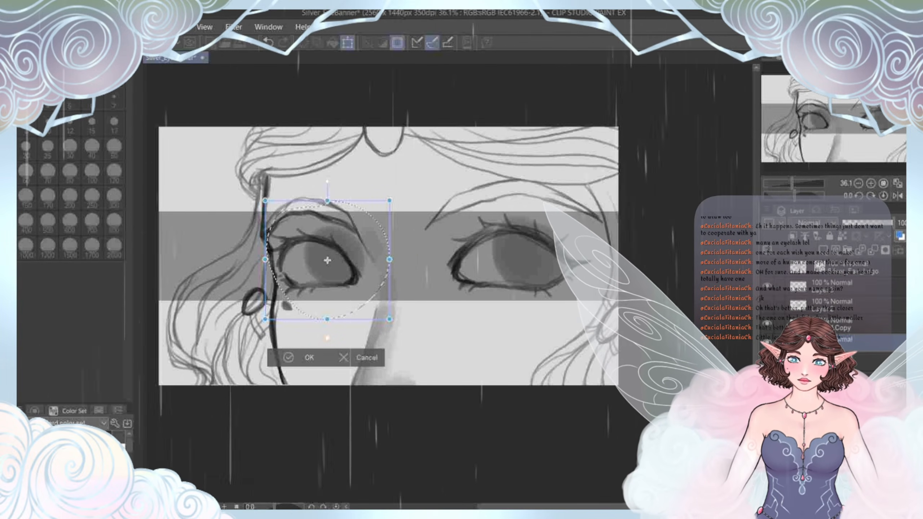
key(Return)
key(ctrl+d)
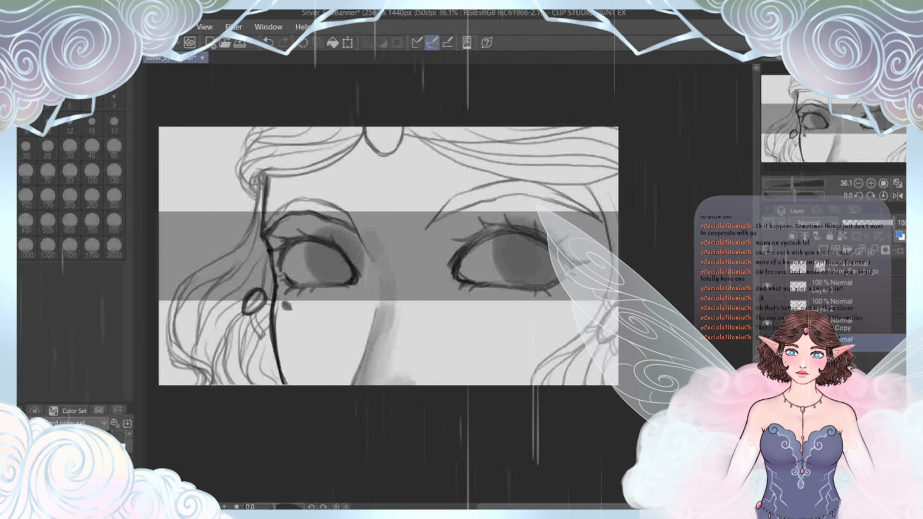
key(e)
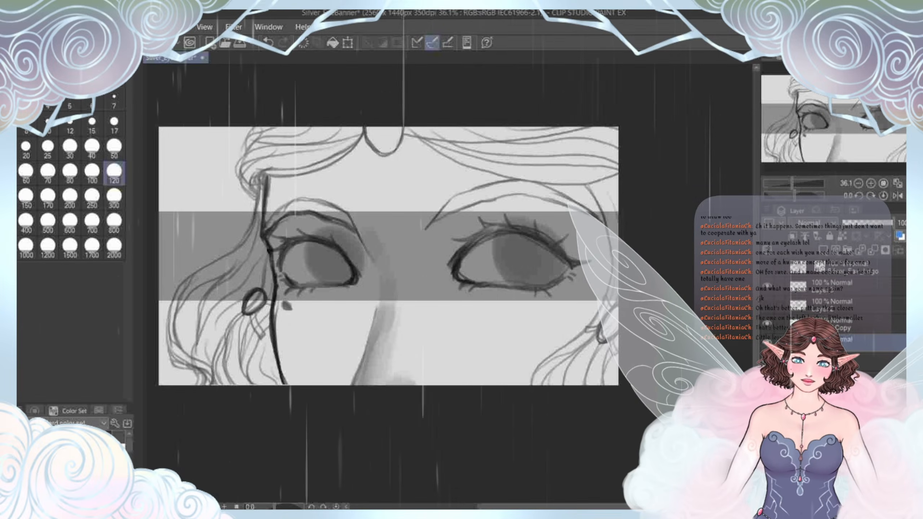
Step: Try several brush sizes on the larger eye, and paint its dark round pupil at size 170
click(114, 148)
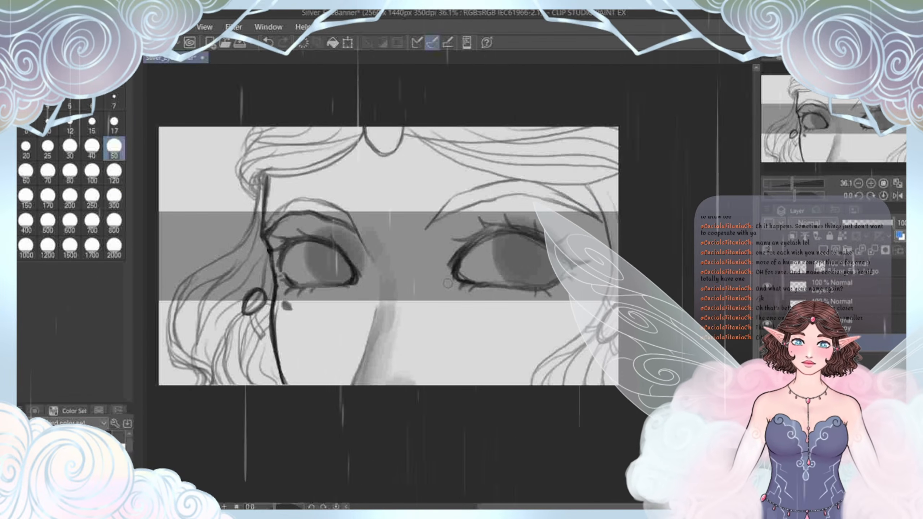
key(e)
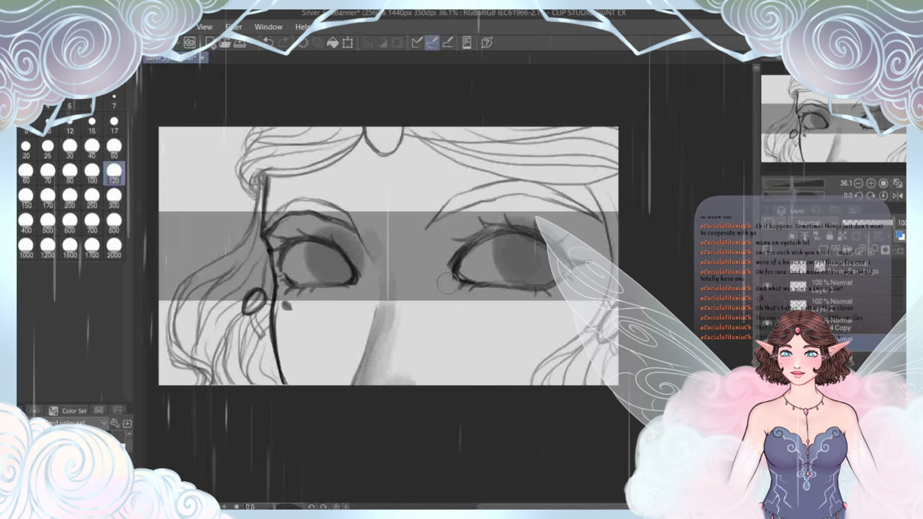
key(bracketright)
key(bracketright)
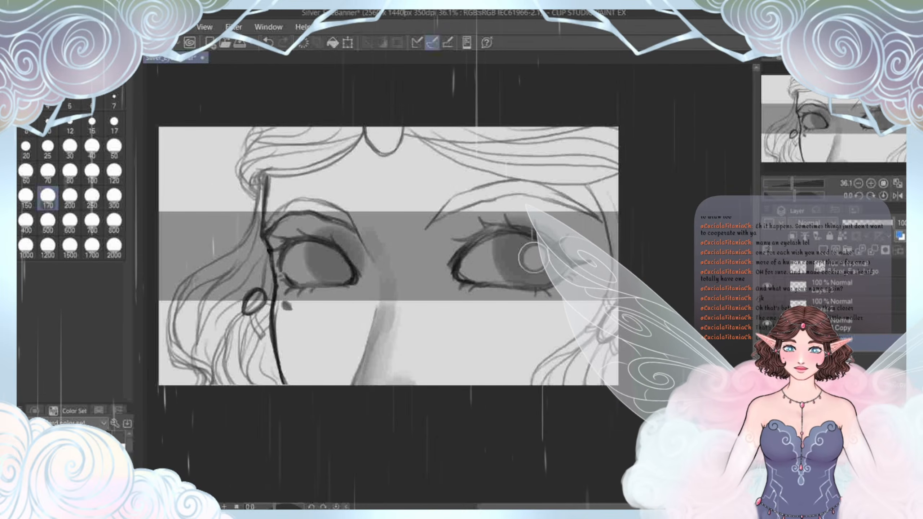
click(268, 42)
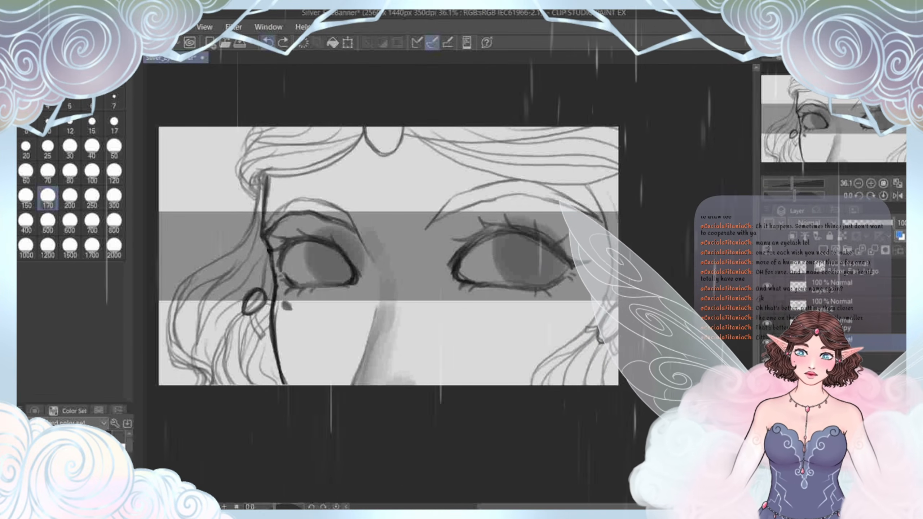
click(114, 147)
click(113, 198)
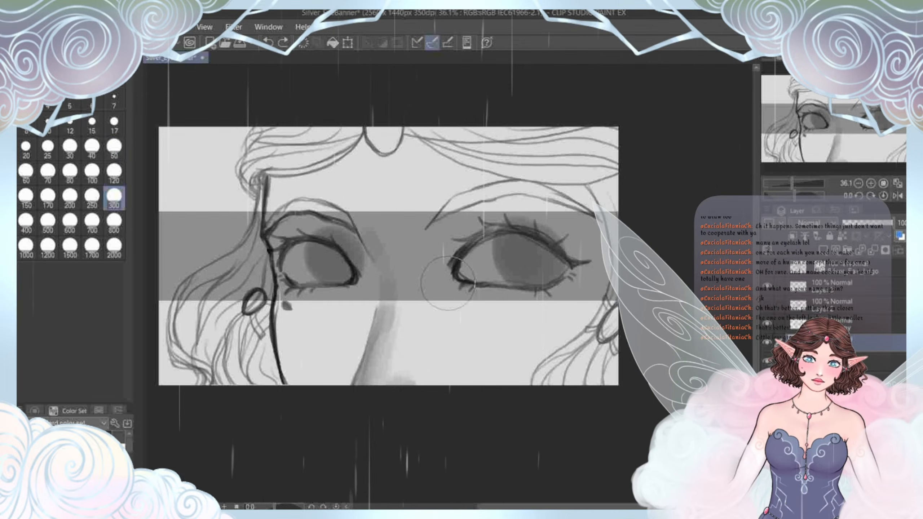
click(48, 198)
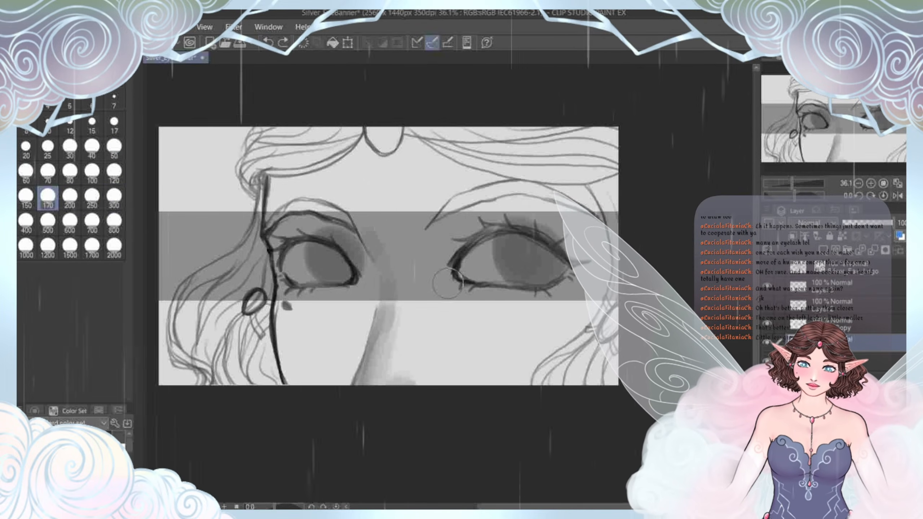
Step: Paint a matching dark pupil in the smaller eye at brush size 150
click(336, 257)
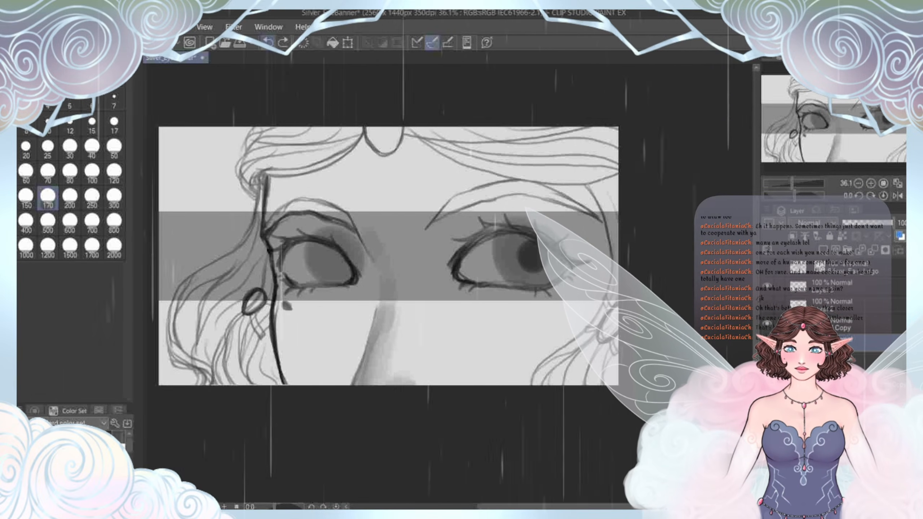
click(26, 197)
click(337, 259)
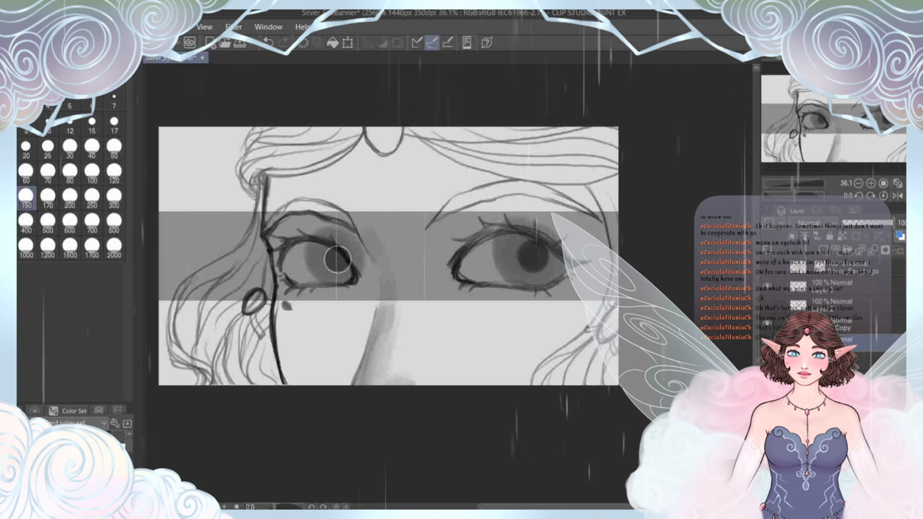
Step: Darken the upper part of the larger eye's iris at brush size 170, shading above the pupil
key(])
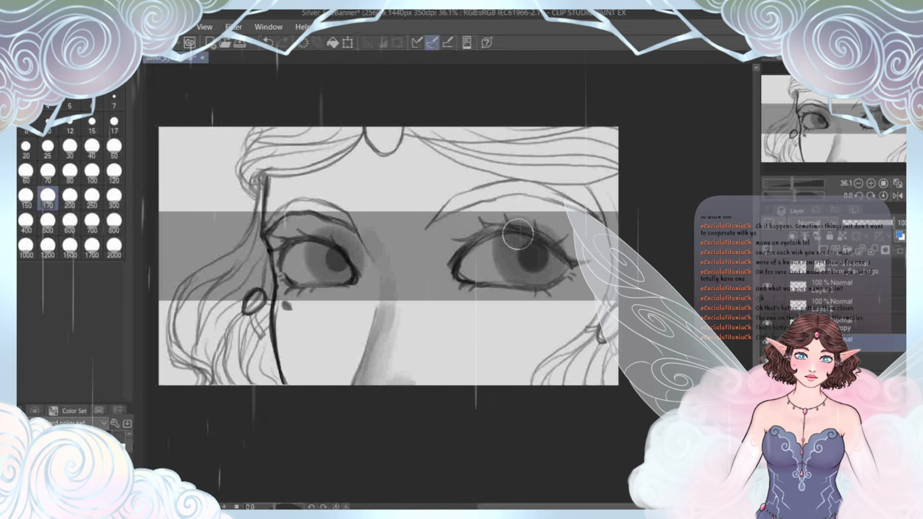
mouse_move(517, 234)
mouse_down()
mouse_move(510, 238)
mouse_move(533, 233)
mouse_up()
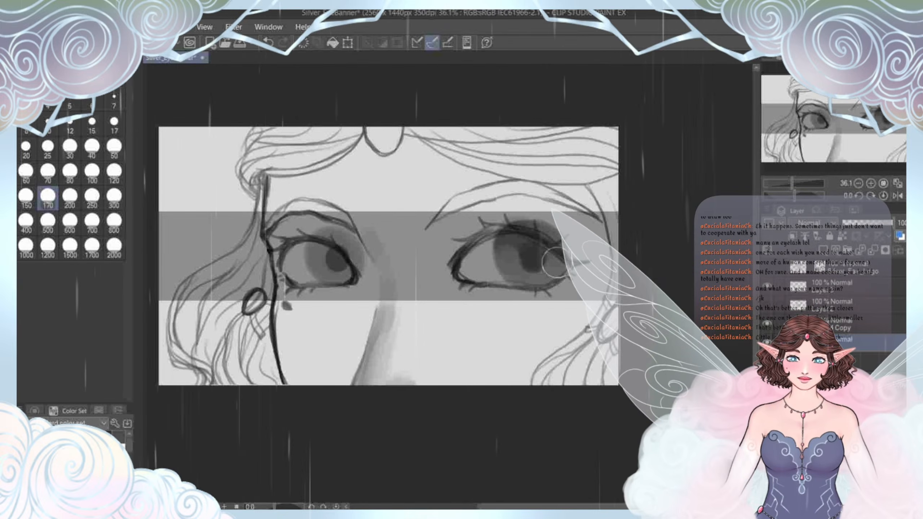
drag(557, 263, 609, 248)
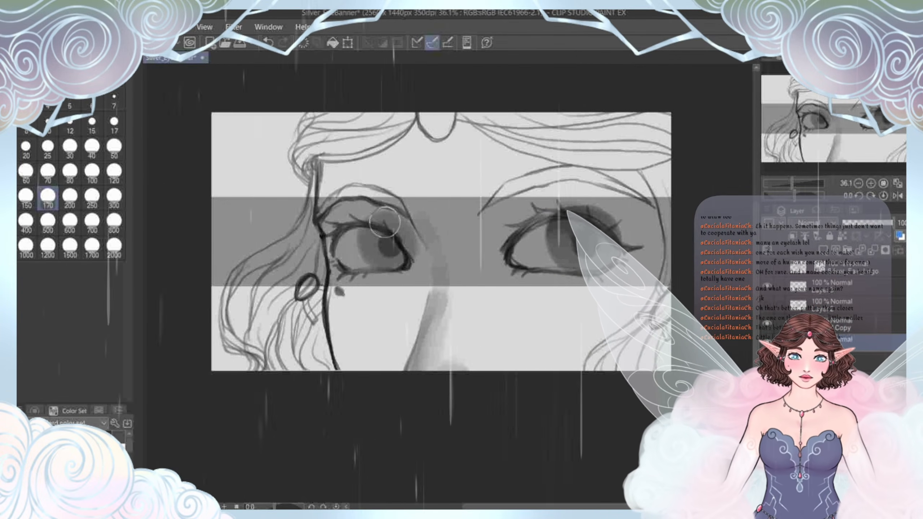
Step: Shade the upper part of the smaller eye's iris around the pupil at brush size 150
key(bracketleft)
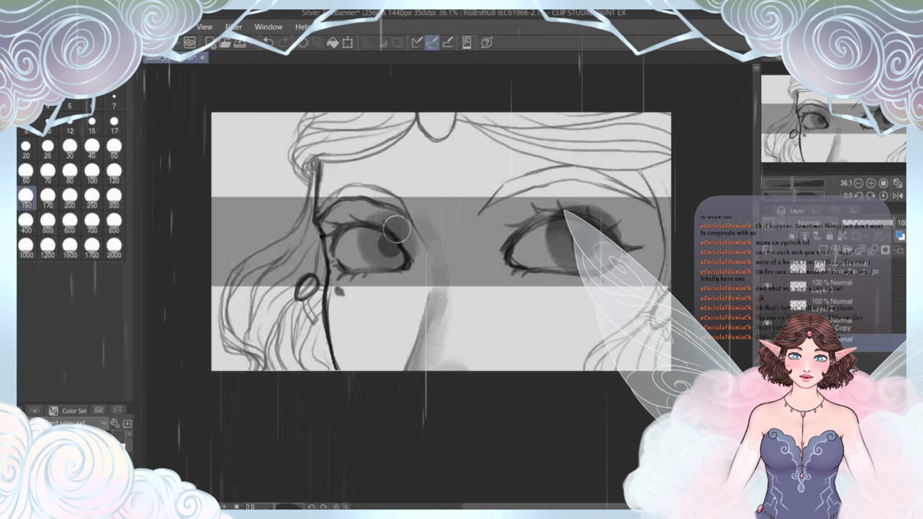
mouse_move(397, 228)
mouse_down()
mouse_move(407, 245)
mouse_move(396, 228)
mouse_move(381, 226)
mouse_move(370, 239)
mouse_move(372, 229)
mouse_move(372, 256)
mouse_move(368, 244)
mouse_move(389, 246)
mouse_up()
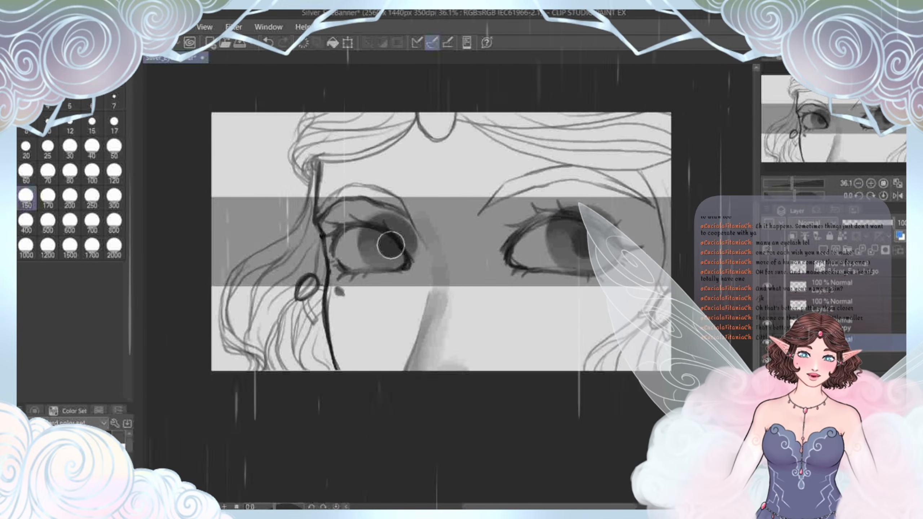
drag(391, 245, 367, 257)
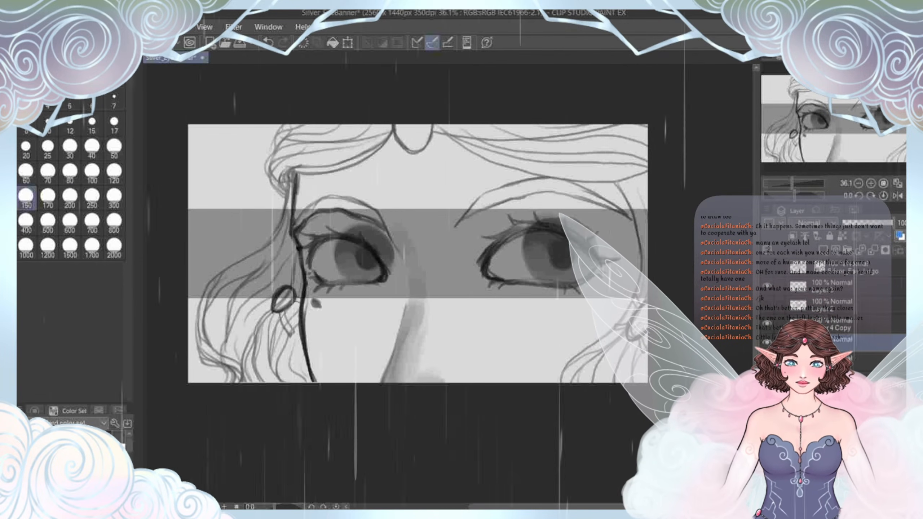
Step: Reinforce the larger eye's pupil with darker dabs at brush size 170
click(48, 197)
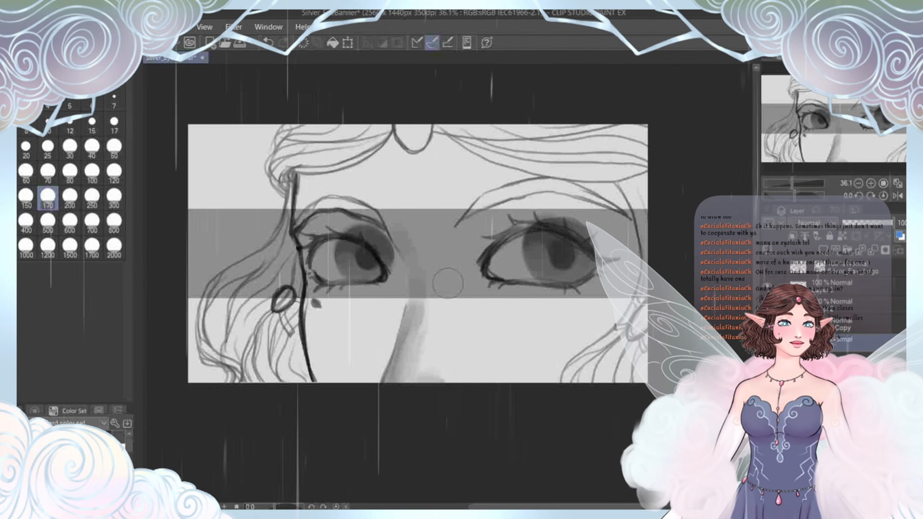
click(562, 255)
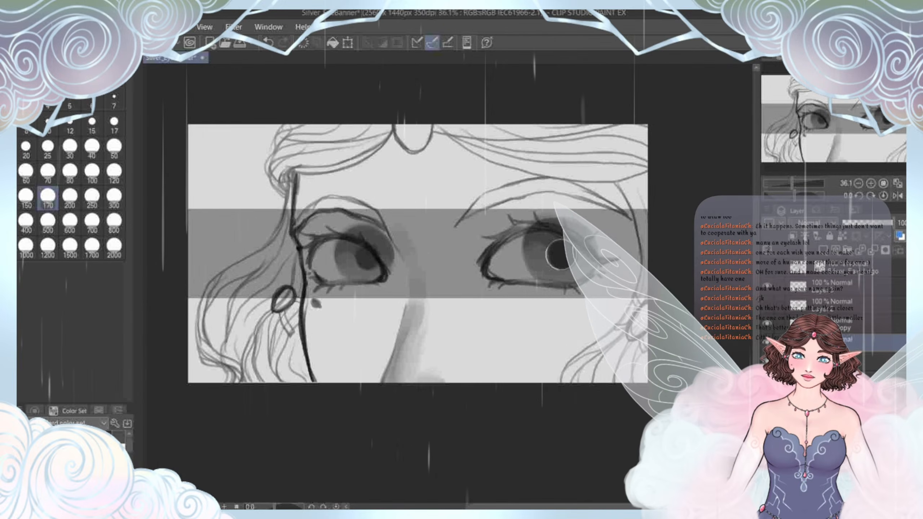
drag(556, 255, 521, 257)
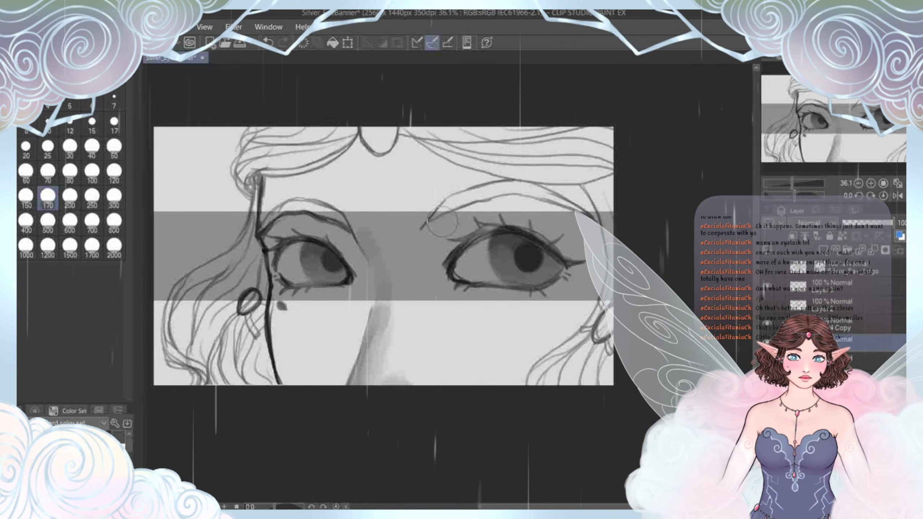
drag(442, 221, 450, 239)
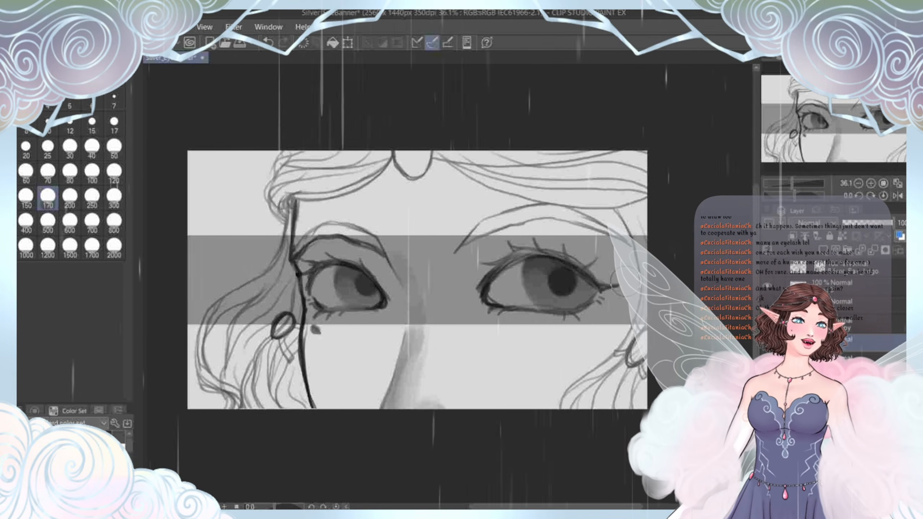
drag(627, 280, 666, 289)
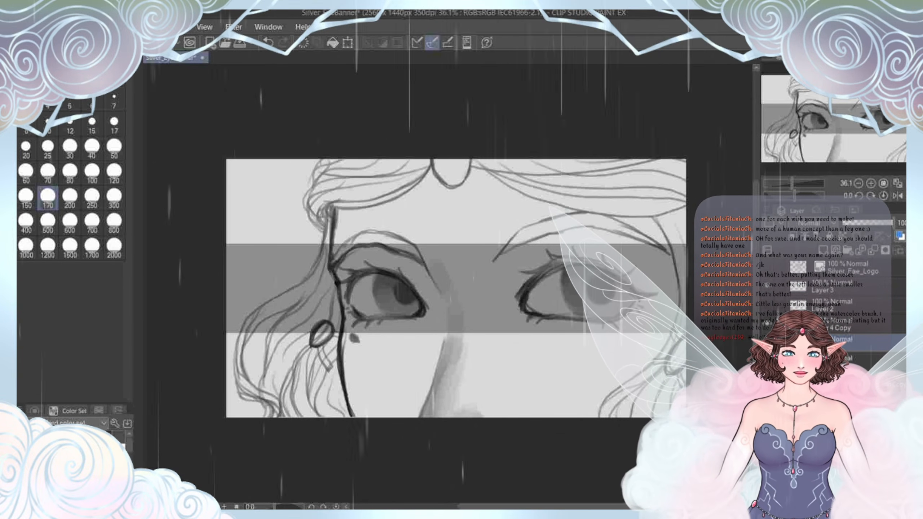
drag(456, 288, 431, 288)
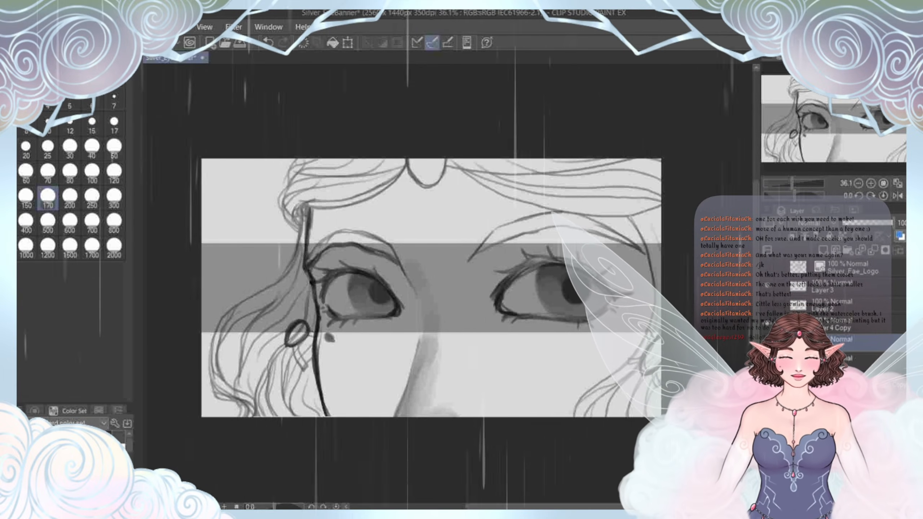
drag(431, 288, 465, 274)
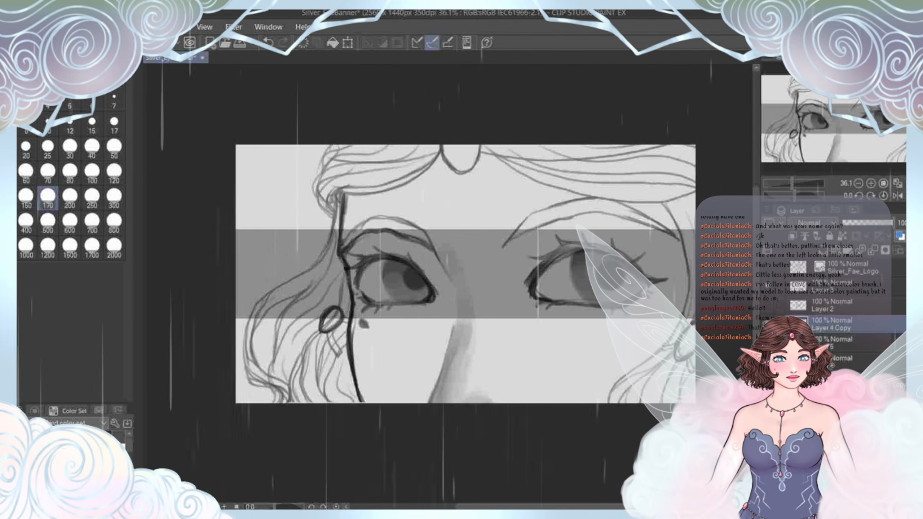
click(768, 380)
click(767, 381)
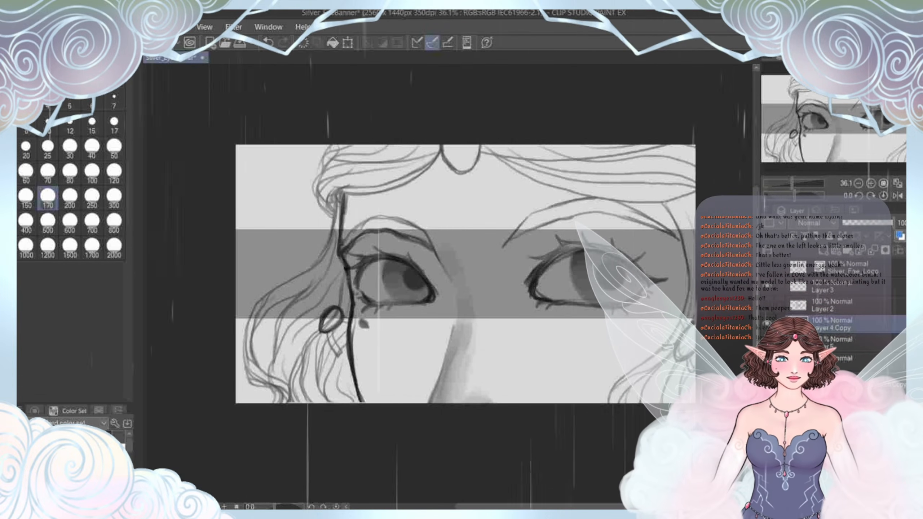
Step: Hide Layer 2, the overlay with the grey horizontal band across the eyes
drag(465, 274, 455, 251)
click(832, 305)
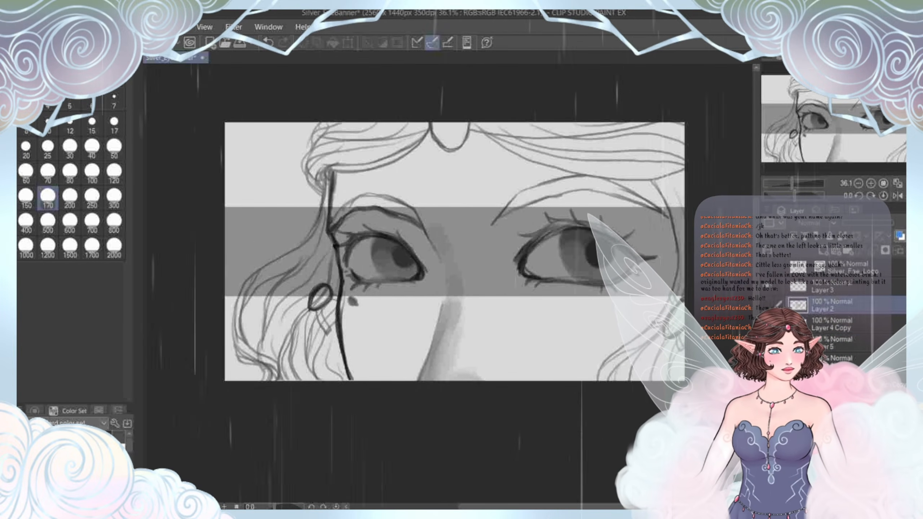
click(768, 304)
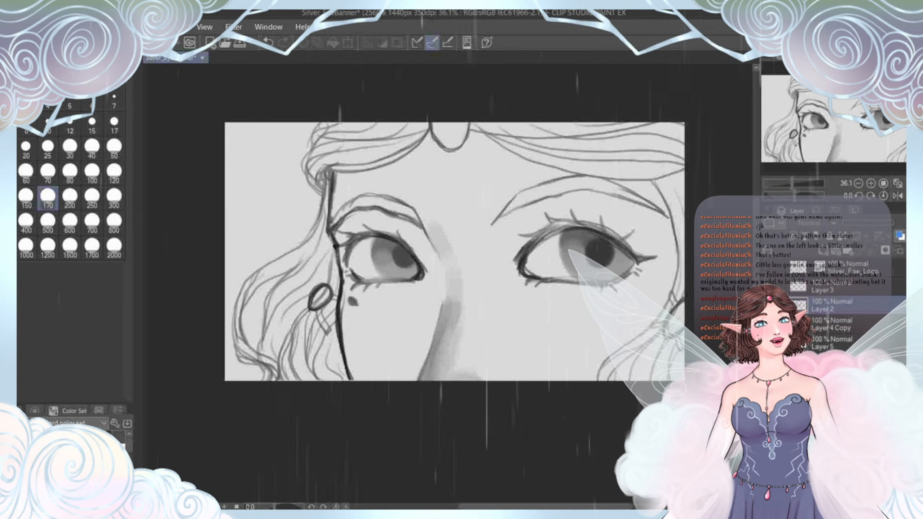
Step: Mirror the canvas view horizontally to check the balance of the eyes, and restore the normal orientation
drag(454, 255, 421, 260)
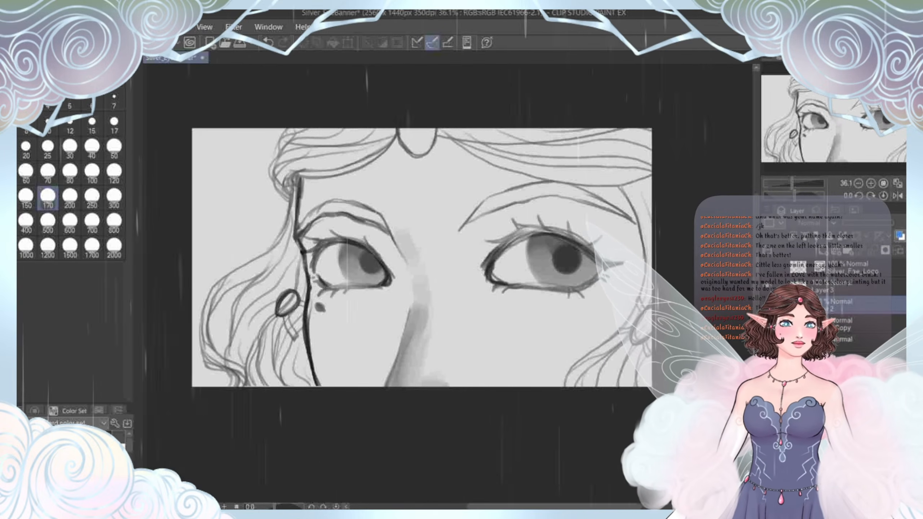
key(h)
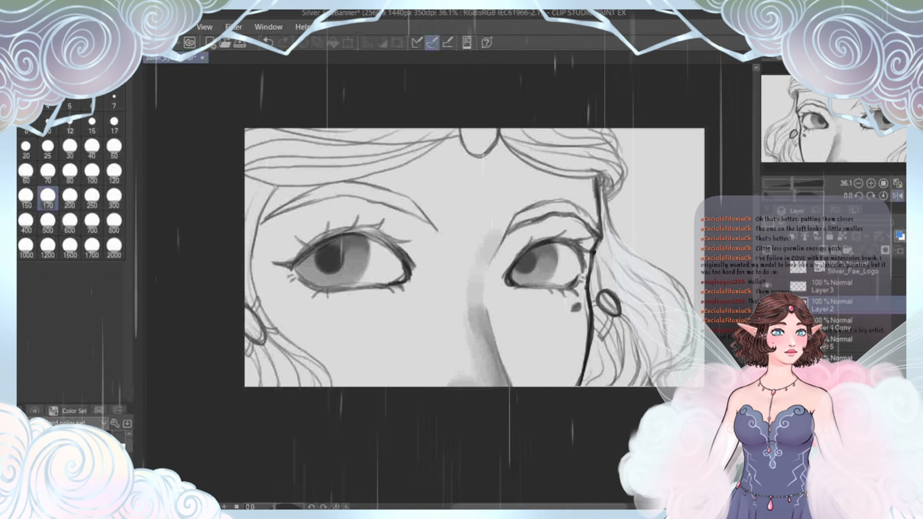
key(h)
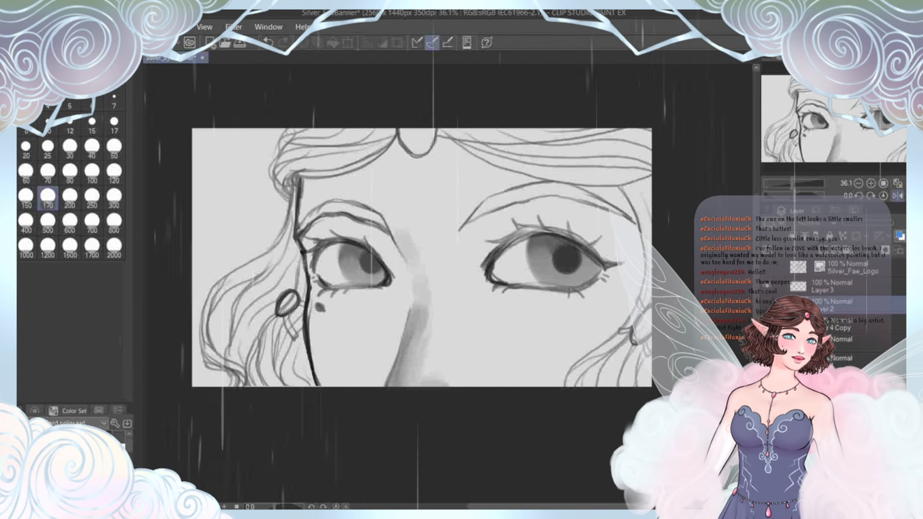
key(ctrl+plus)
drag(313, 288, 332, 296)
scroll(305, 314, down, 1)
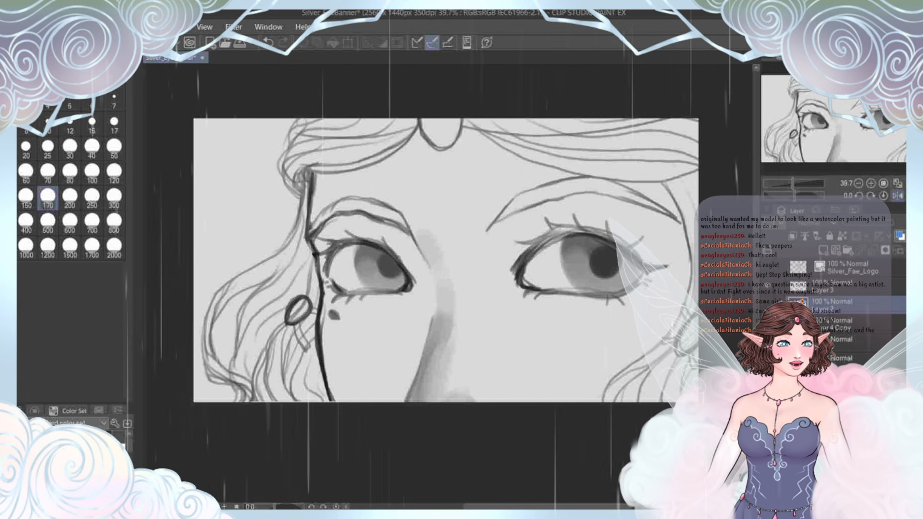
drag(446, 260, 429, 277)
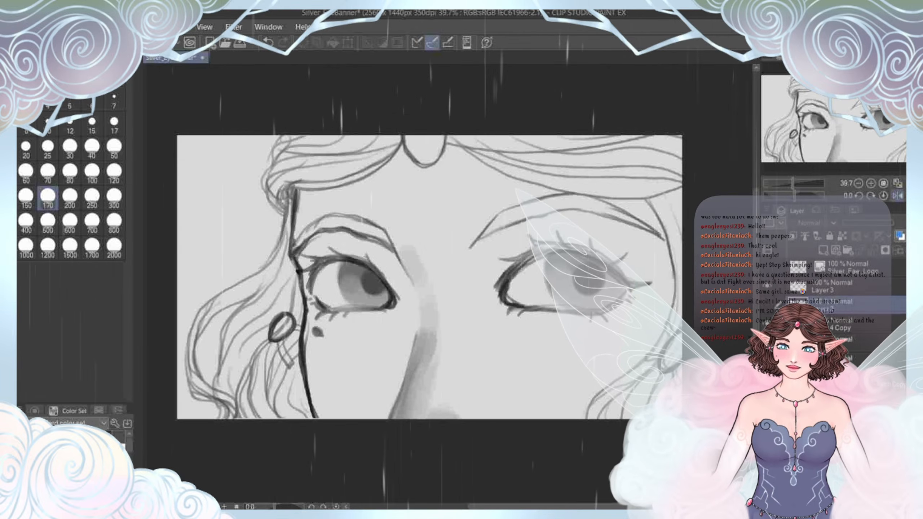
drag(429, 277, 443, 271)
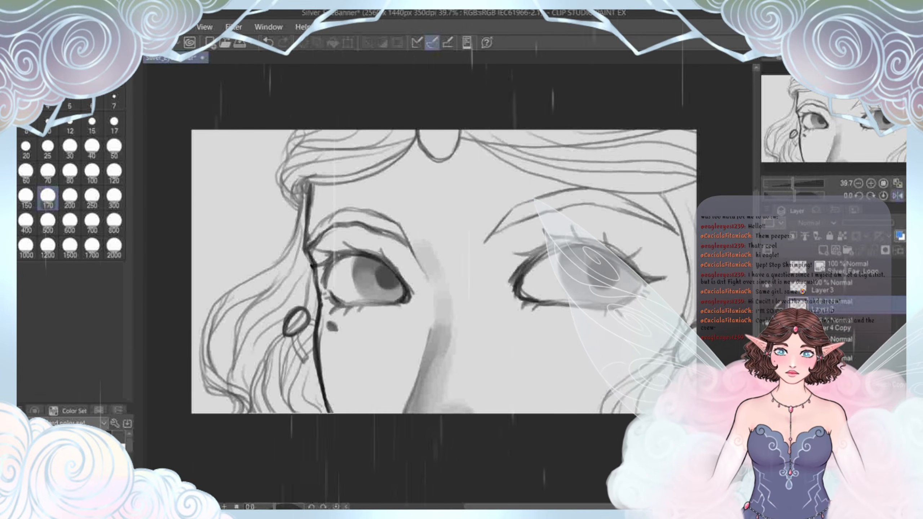
Step: On the layer below Layer 5, paint soft light grey shading beneath the smaller eye at brush size 170
click(872, 360)
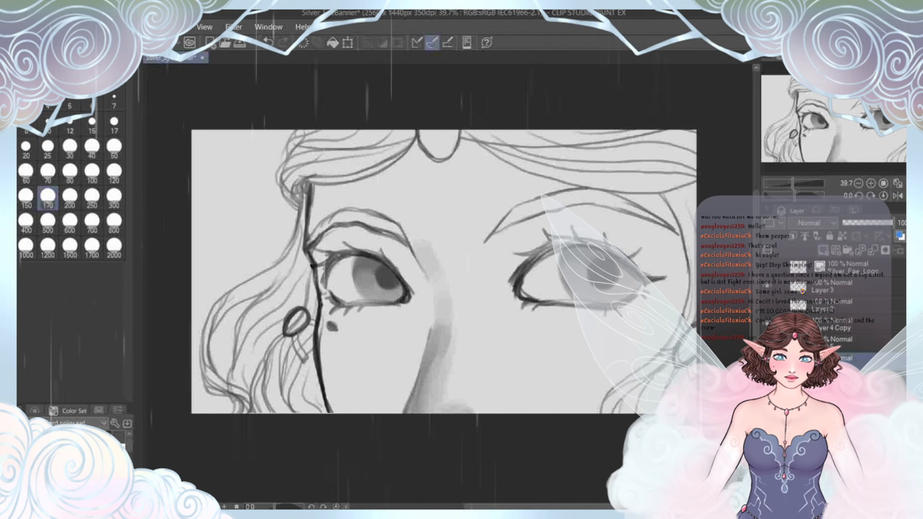
click(35, 411)
key(])
key(])
key(])
key(])
key(])
key(])
key(])
key(])
key([)
key([)
key([)
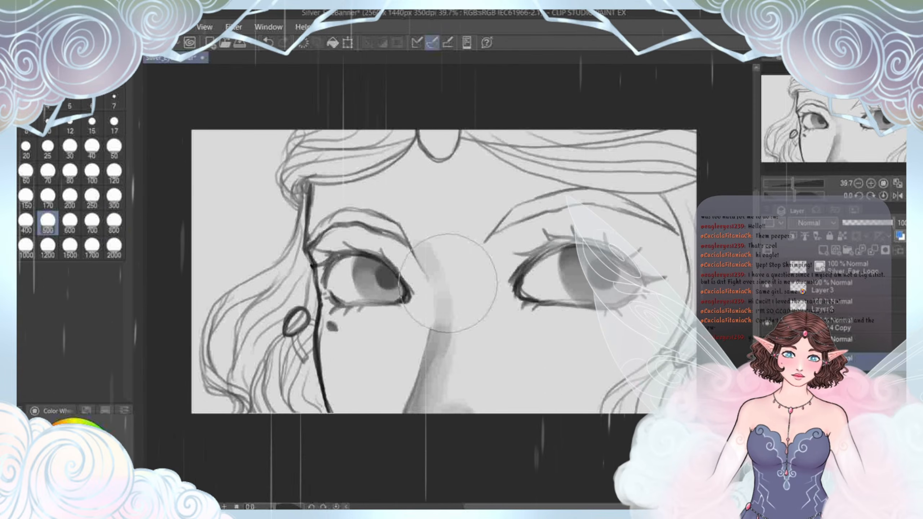
key([)
key([)
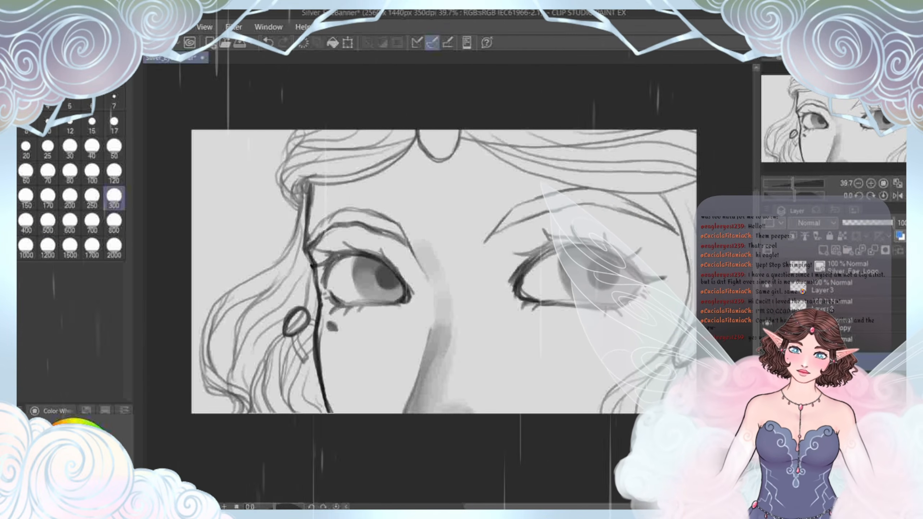
key([)
key([)
key([)
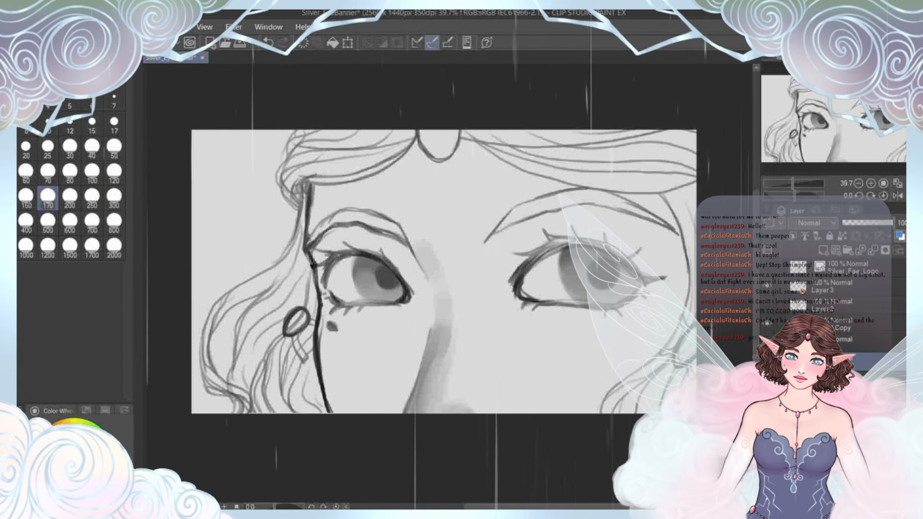
mouse_move(412, 283)
mouse_down()
mouse_move(364, 320)
mouse_move(398, 314)
mouse_move(365, 328)
mouse_move(390, 321)
mouse_move(407, 315)
mouse_move(343, 334)
mouse_move(350, 328)
mouse_move(336, 324)
mouse_move(390, 332)
mouse_move(402, 324)
mouse_move(340, 345)
mouse_up()
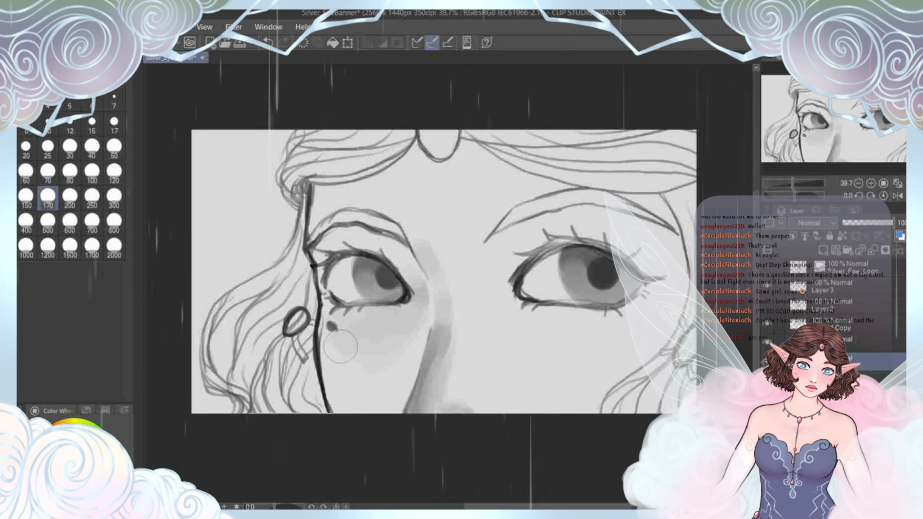
Step: Paint soft light grey shading beneath the larger eye and extend the under-eye shading onto both cheeks at brush size 170
mouse_move(502, 300)
mouse_down()
mouse_move(384, 303)
mouse_move(410, 323)
mouse_move(481, 330)
mouse_up()
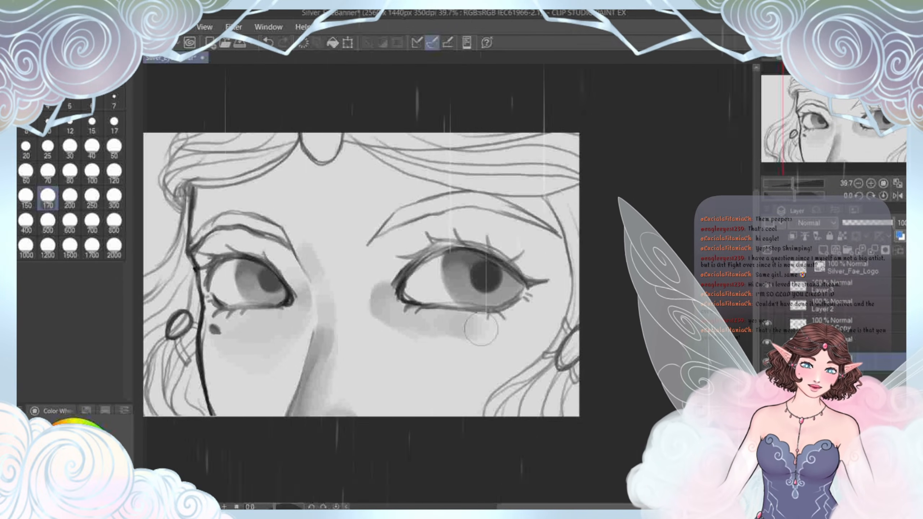
mouse_move(396, 322)
mouse_down()
mouse_move(477, 341)
mouse_move(512, 333)
mouse_move(448, 354)
mouse_up()
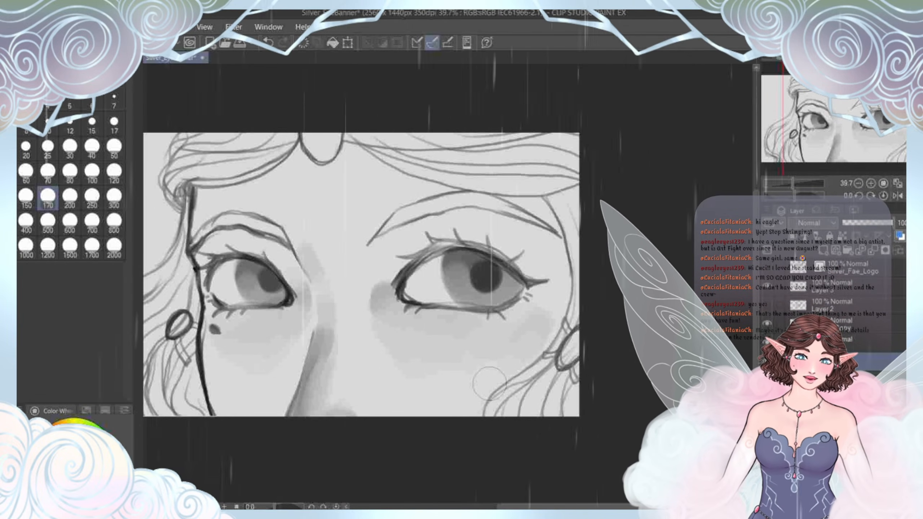
mouse_move(490, 383)
mouse_down()
mouse_move(588, 402)
mouse_move(587, 385)
mouse_up()
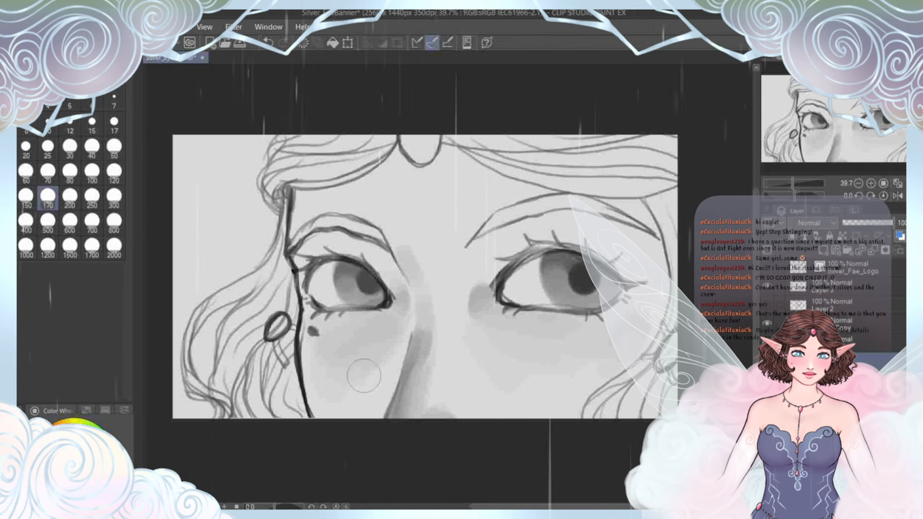
drag(364, 375, 301, 358)
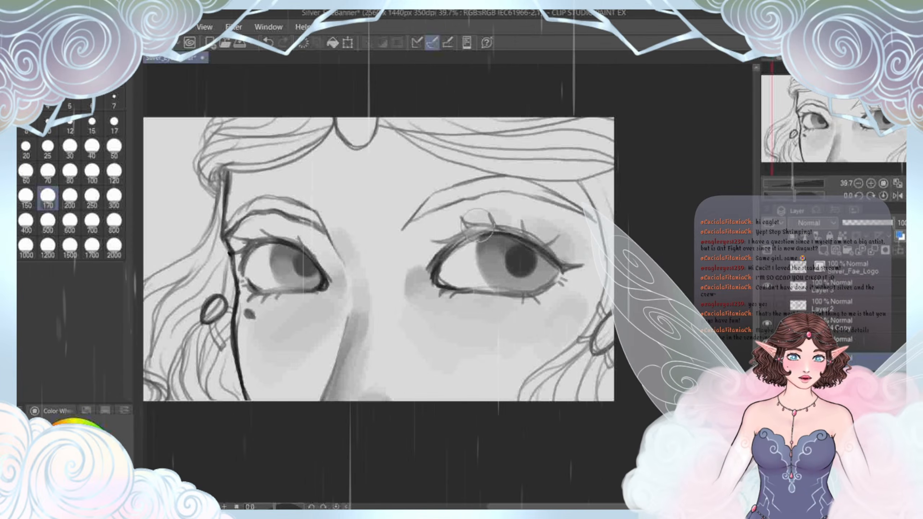
Step: Shade the larger eye's upper eyelid and the area around its inner and outer corners in soft grey at brush size 170
drag(477, 223, 506, 216)
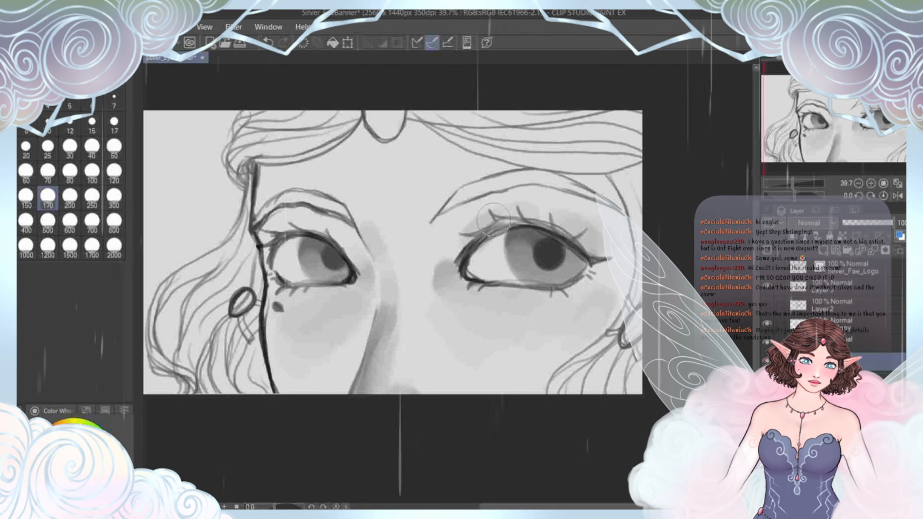
mouse_move(494, 219)
mouse_down()
mouse_move(517, 218)
mouse_move(489, 227)
mouse_up()
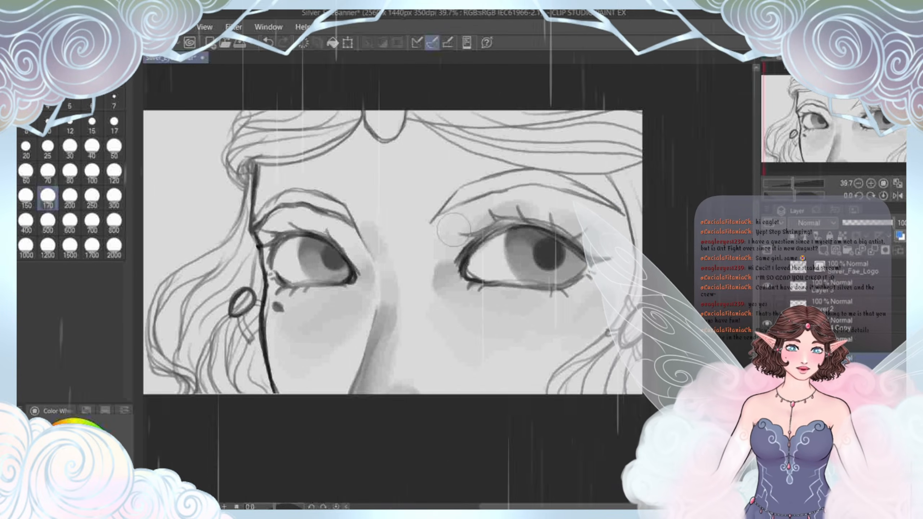
drag(454, 230, 436, 262)
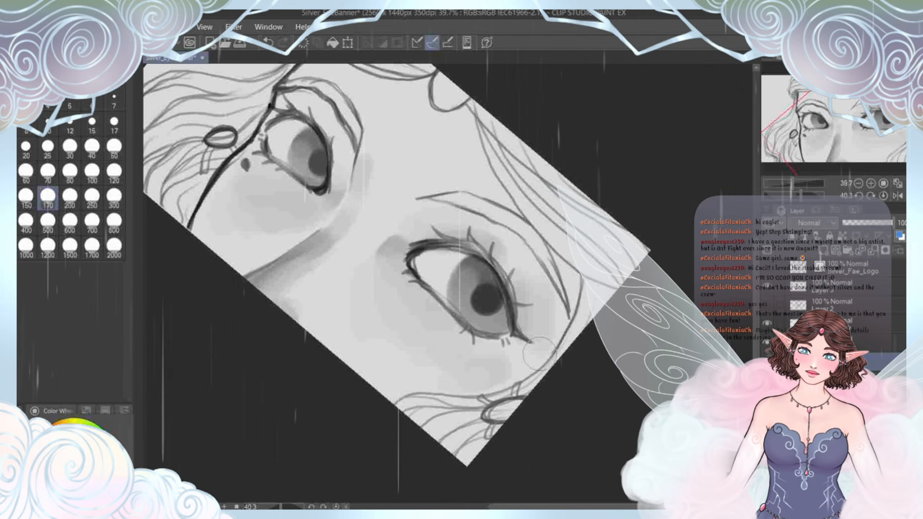
drag(539, 354, 592, 323)
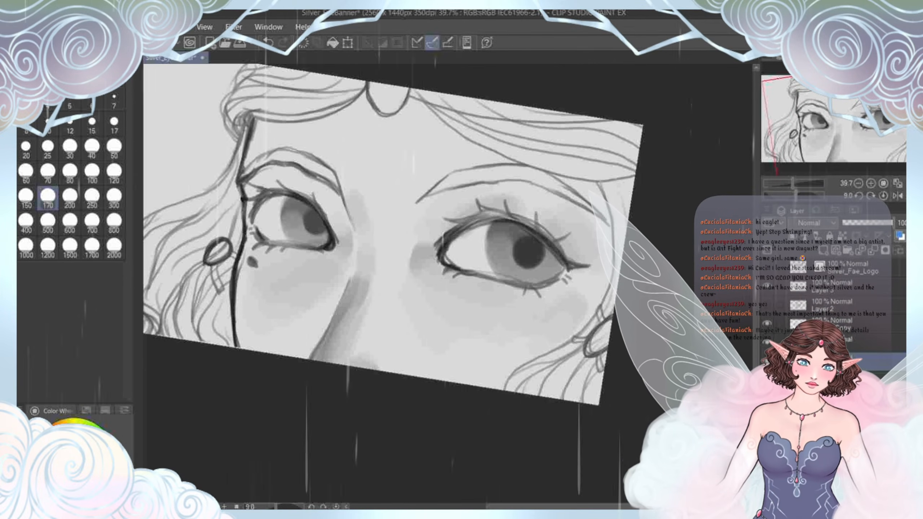
mouse_move(426, 240)
mouse_down()
mouse_move(478, 259)
mouse_move(464, 282)
mouse_up()
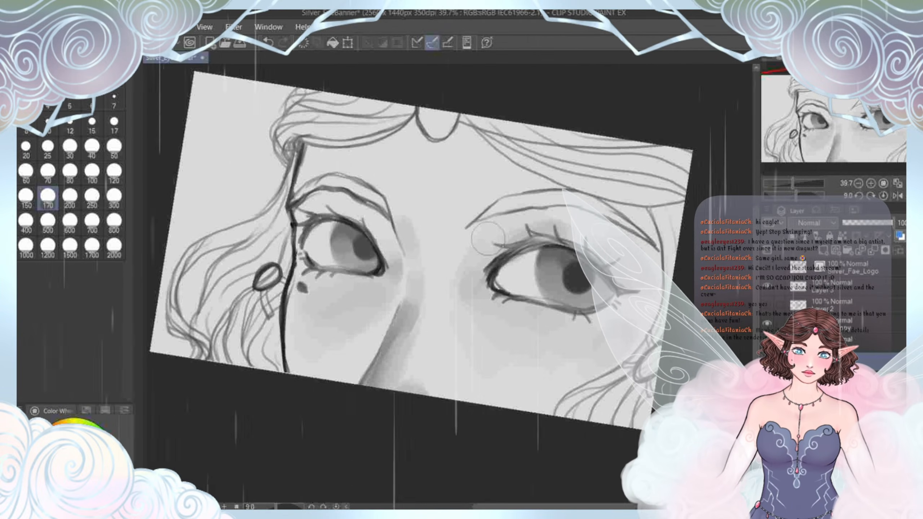
drag(487, 239, 532, 293)
drag(446, 272, 440, 296)
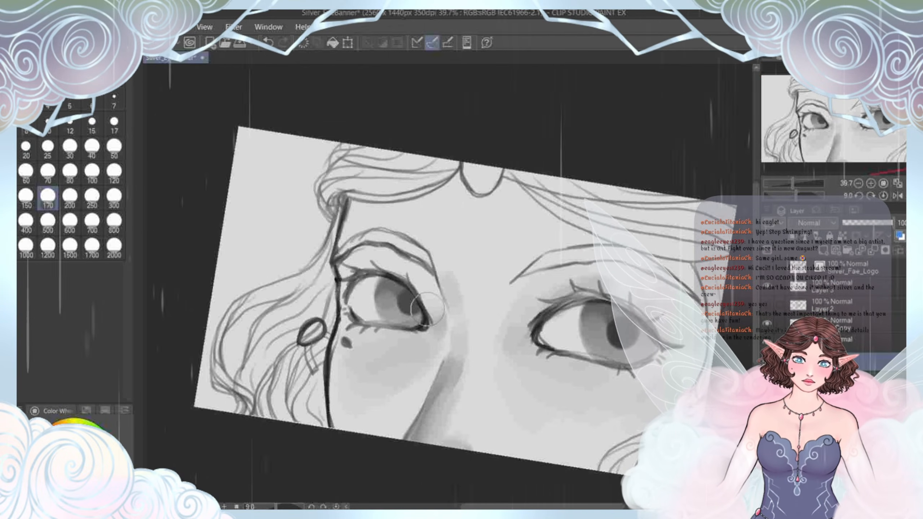
Step: Shade the smaller eye's upper eyelid and inner corner toward the nose bridge at brush size 120, and reset the canvas rotation
key(bracketleft)
key(bracketleft)
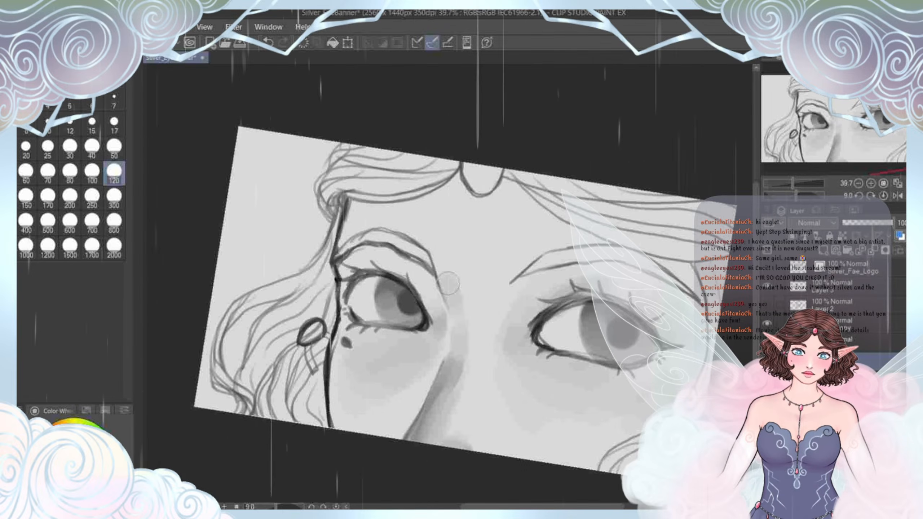
mouse_move(422, 295)
mouse_down()
mouse_move(429, 312)
mouse_move(414, 288)
mouse_up()
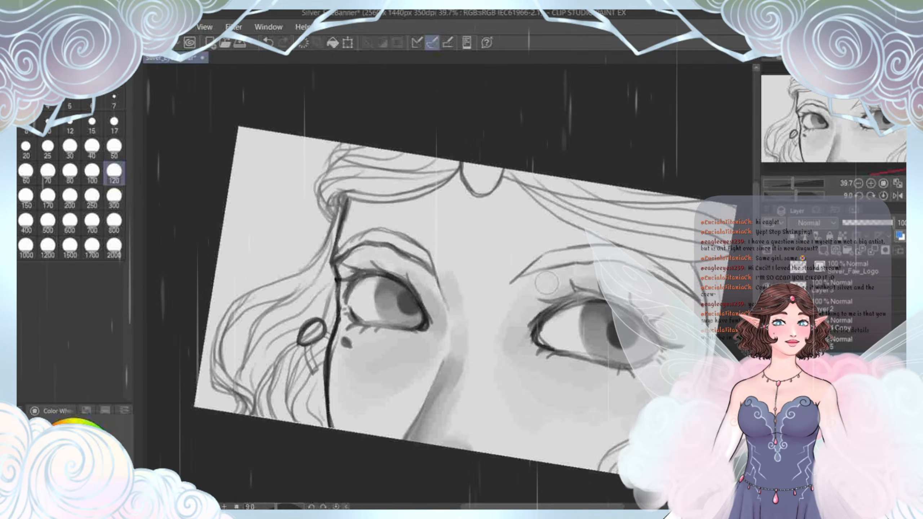
key(ctrl+@)
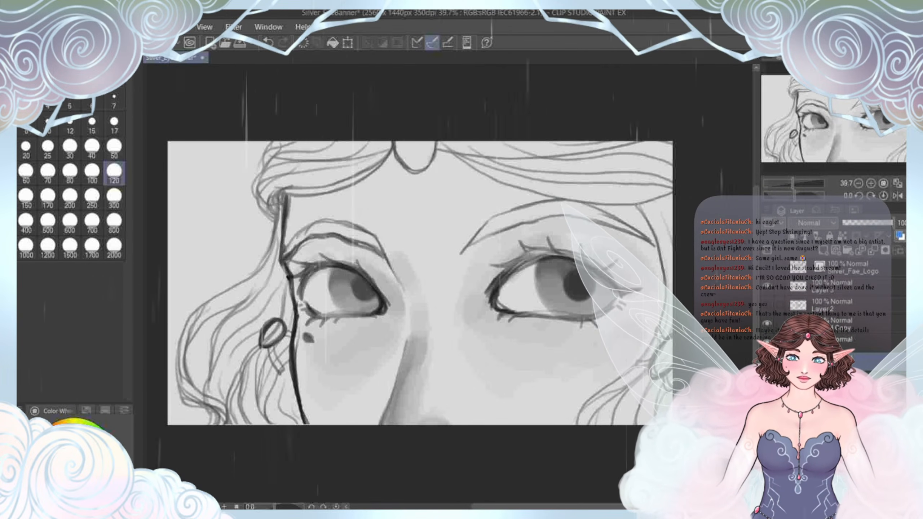
scroll(411, 284, right, 2)
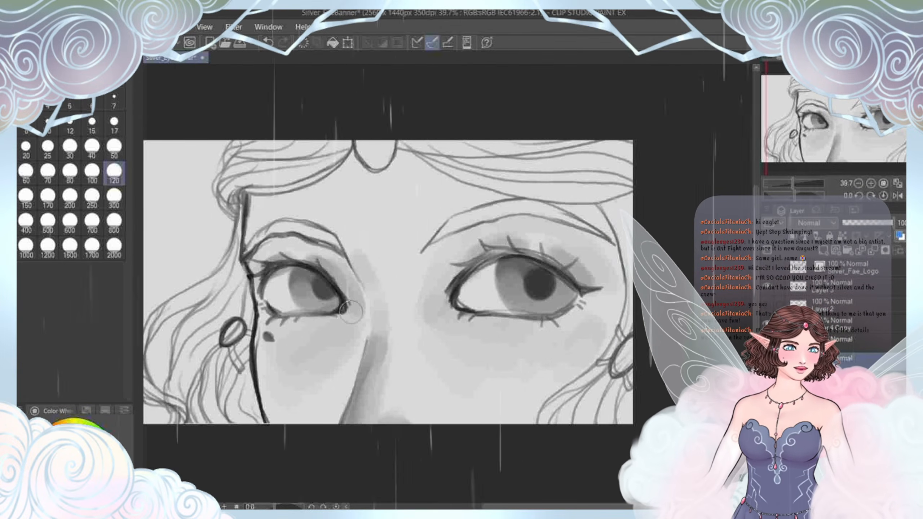
drag(351, 311, 386, 295)
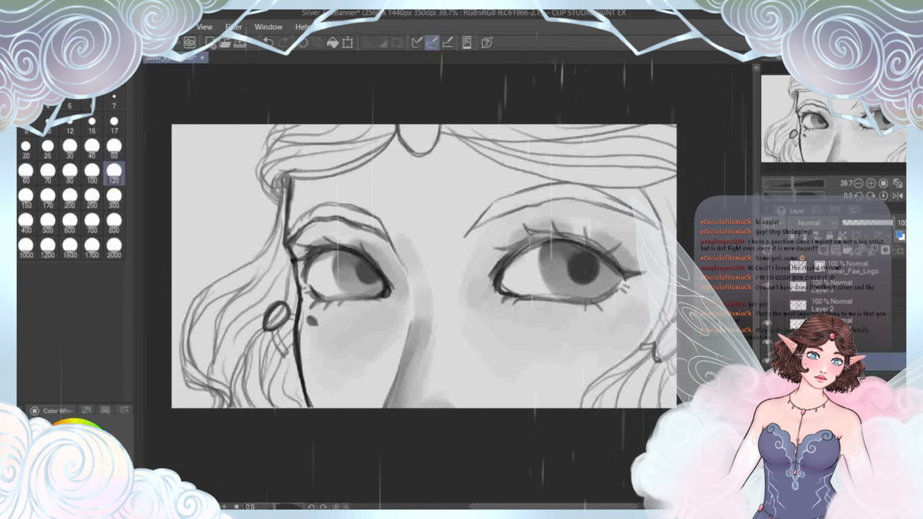
Step: Refine the soft shading under the larger eye and down the cheek, using brush sizes 50 and 120
key(bracketleft)
key(bracketleft)
key(bracketleft)
key(bracketleft)
key(bracketleft)
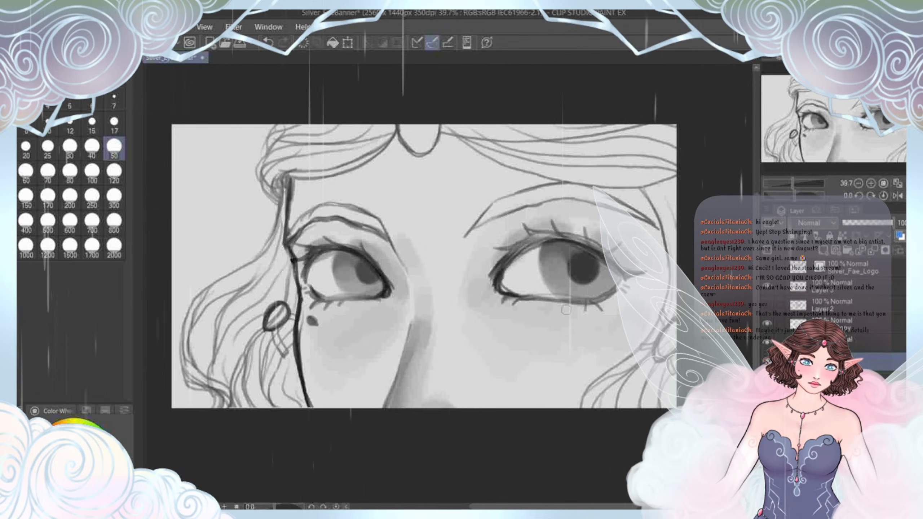
click(114, 174)
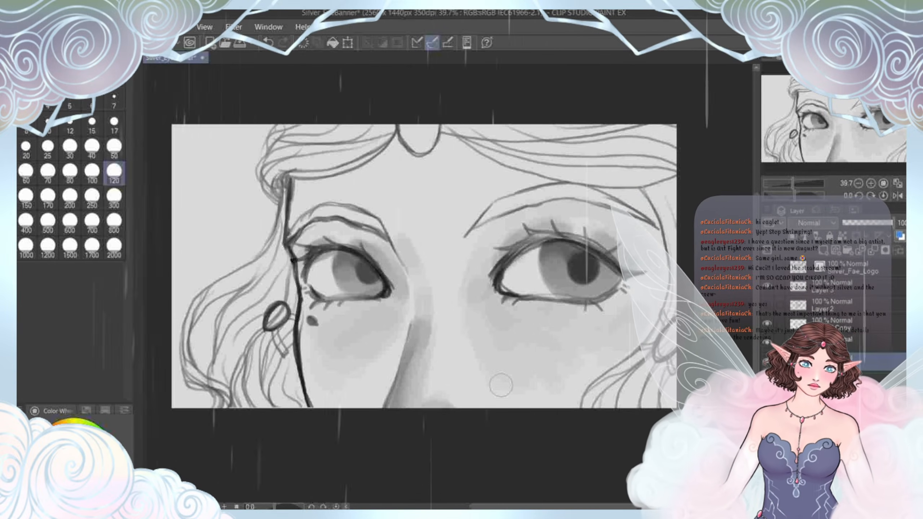
drag(501, 385, 558, 391)
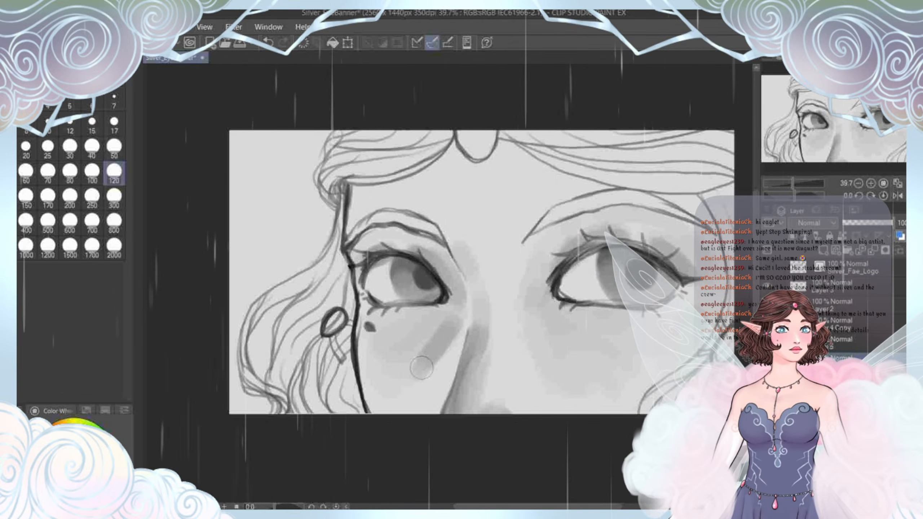
Step: Deepen and blend the grey shading beneath the smaller eye and across its cheek at brush size 120
mouse_move(432, 340)
mouse_down()
mouse_move(413, 367)
mouse_move(434, 349)
mouse_move(421, 382)
mouse_move(457, 323)
mouse_move(424, 397)
mouse_move(444, 363)
mouse_move(413, 395)
mouse_move(394, 373)
mouse_move(410, 341)
mouse_up()
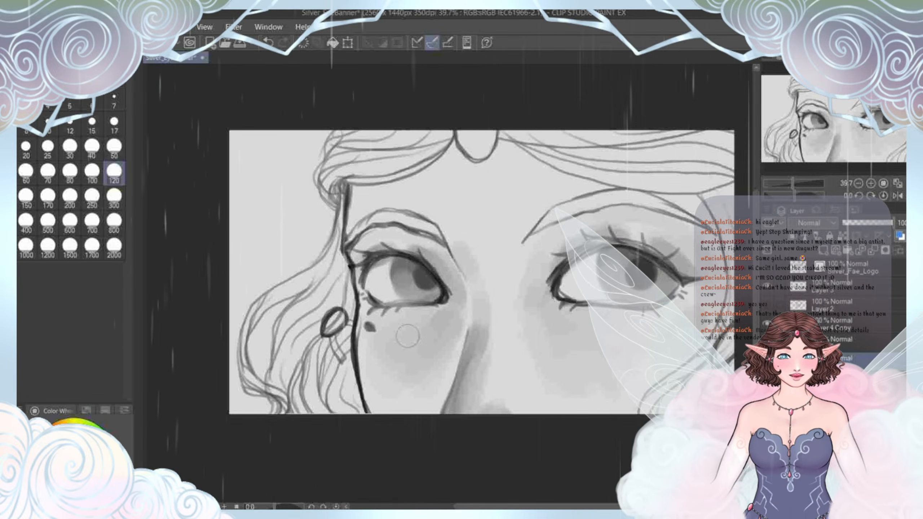
drag(375, 361, 329, 379)
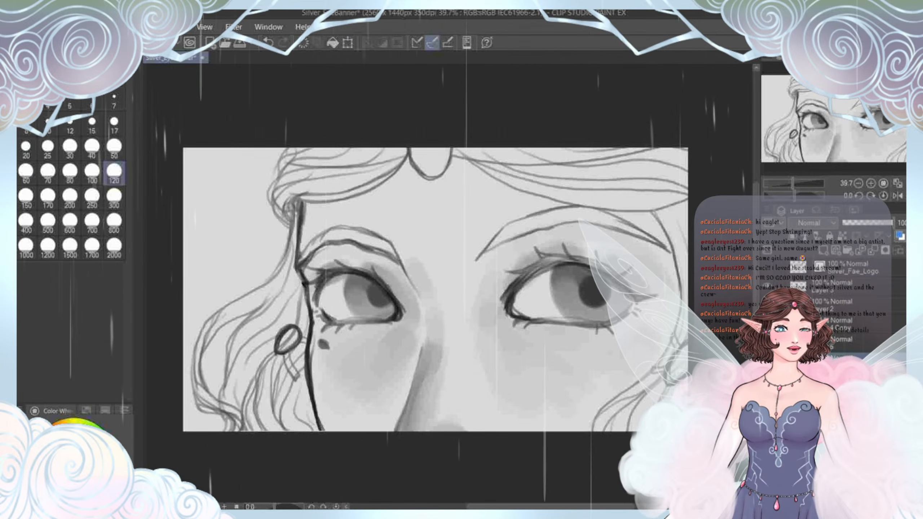
drag(367, 363, 364, 381)
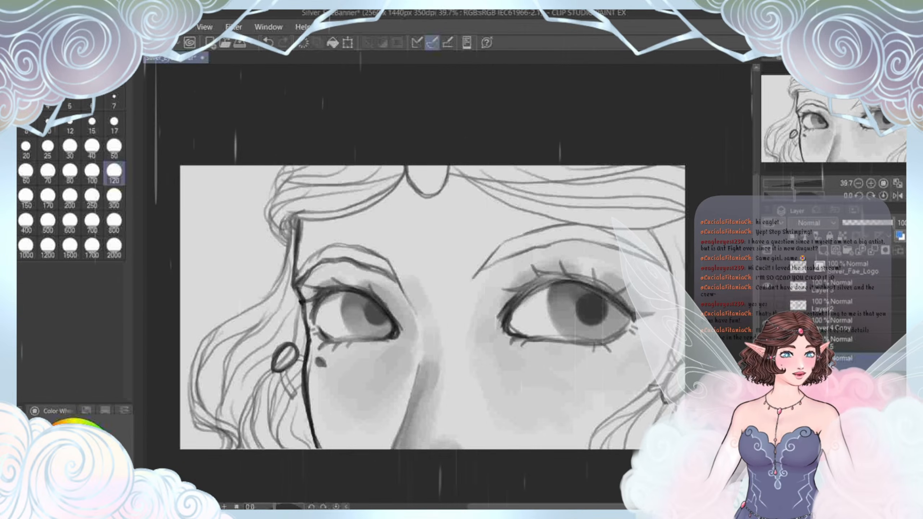
Step: Hide Layer 4 Copy, which holds the eye outlines and lashes, and make Layer 5 the active layer
click(852, 343)
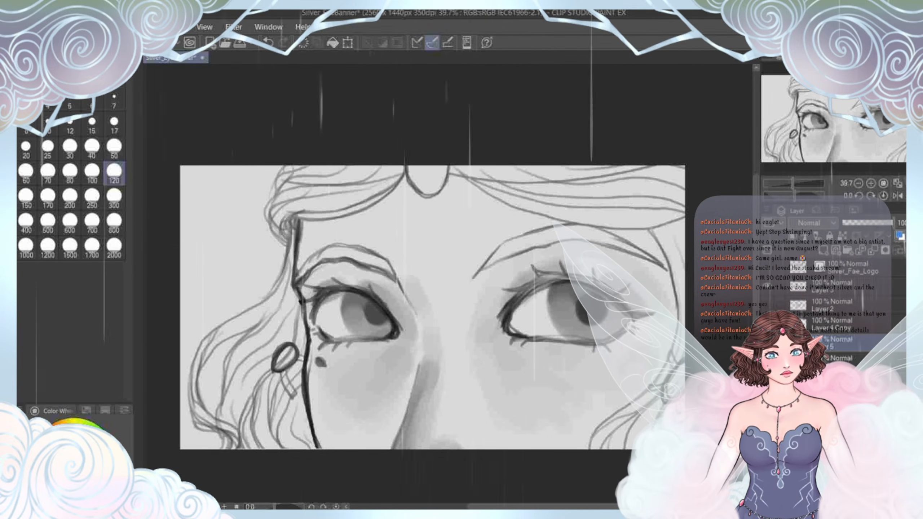
click(839, 324)
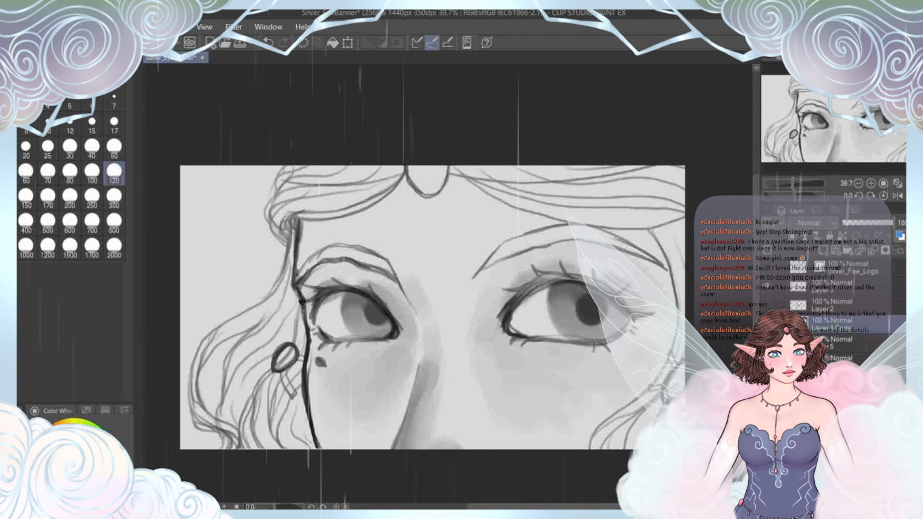
click(767, 323)
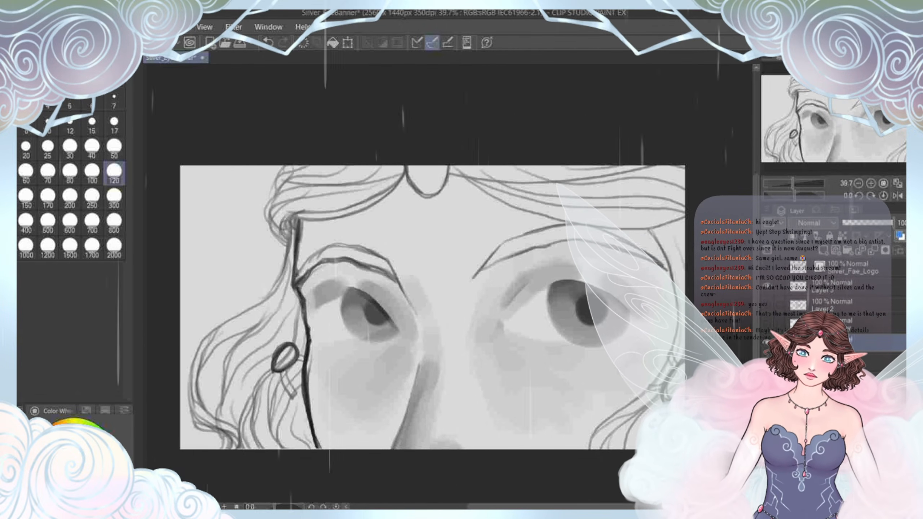
Step: On Layer 5, paint the smaller eye's dark upper lash line and grey lower lid using brush sizes 17 and 50
key(b)
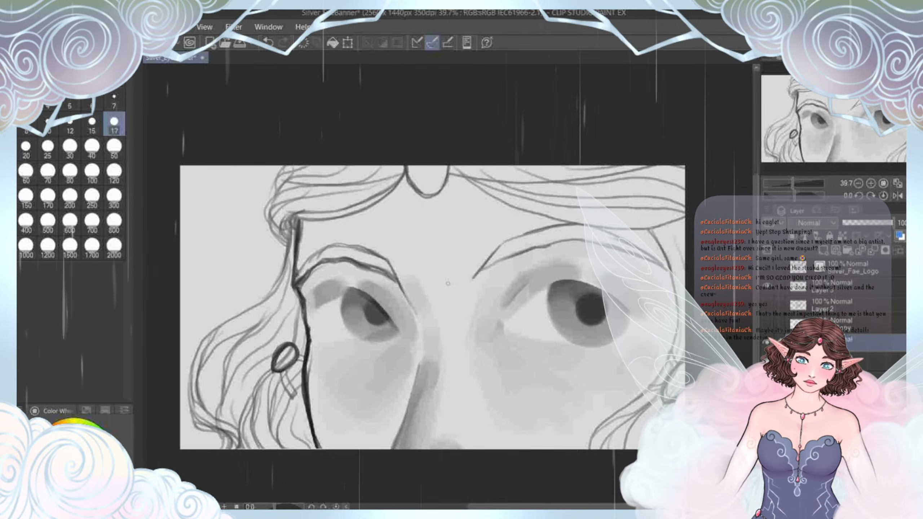
drag(398, 333, 365, 293)
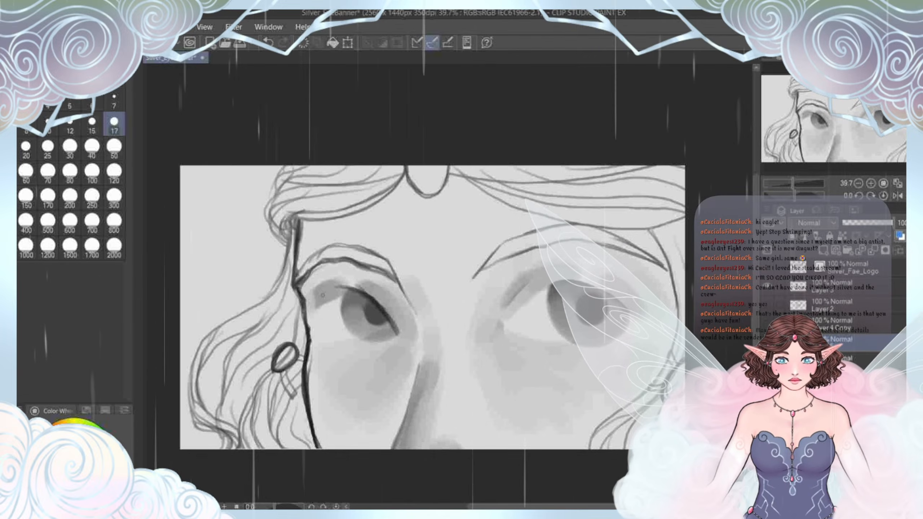
key(bracketright)
key(bracketright)
key(bracketright)
key(bracketright)
key(bracketright)
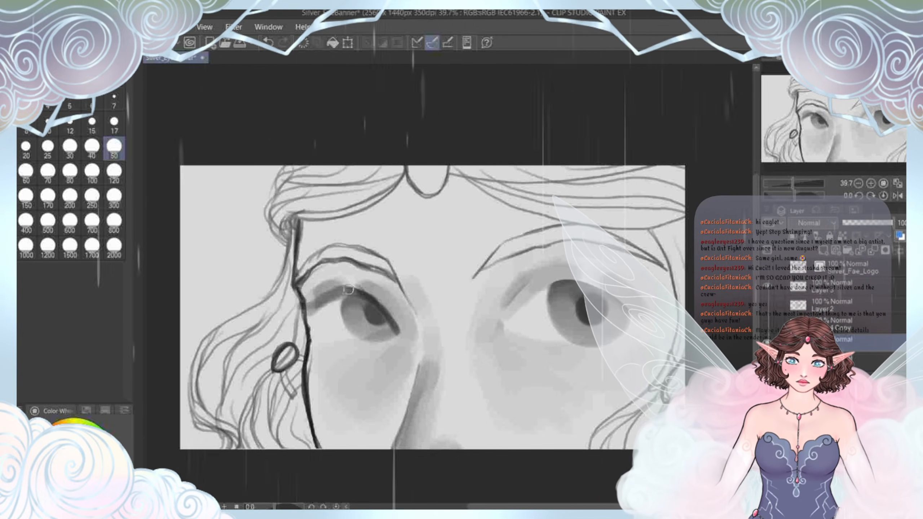
drag(316, 291, 363, 295)
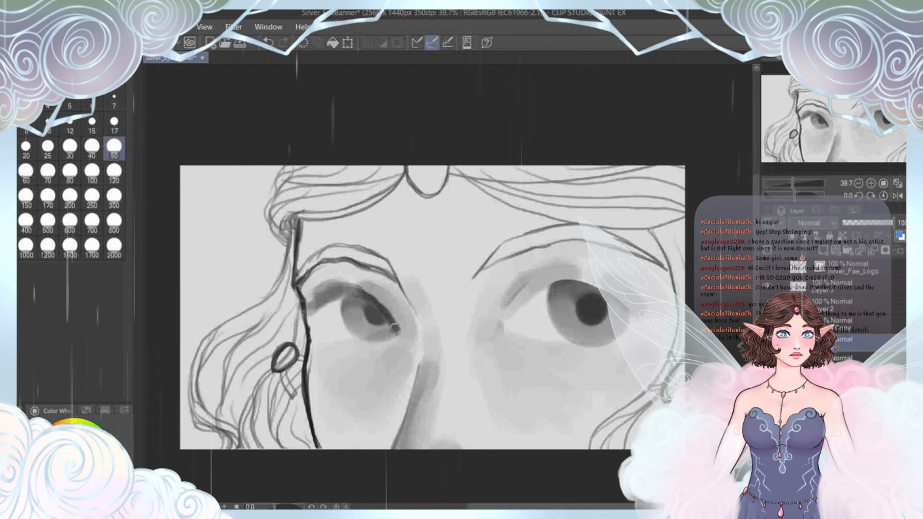
drag(395, 329, 366, 348)
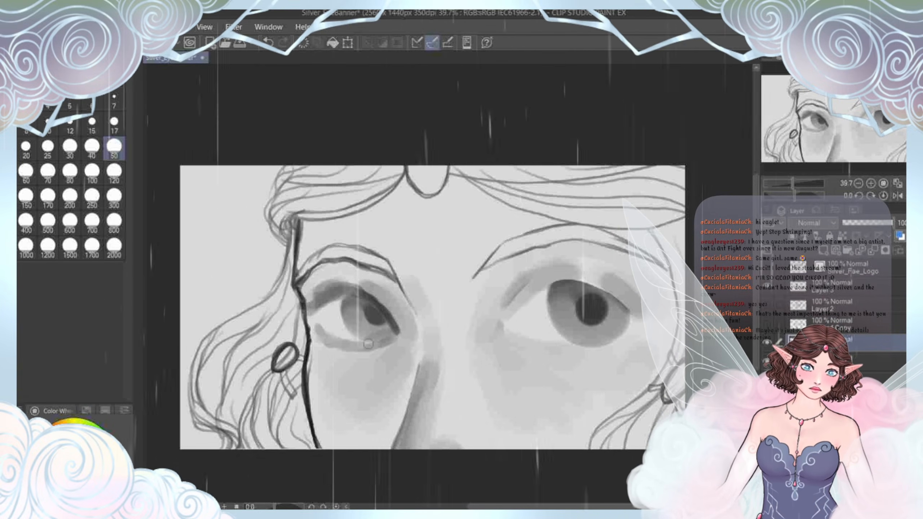
drag(351, 345, 304, 338)
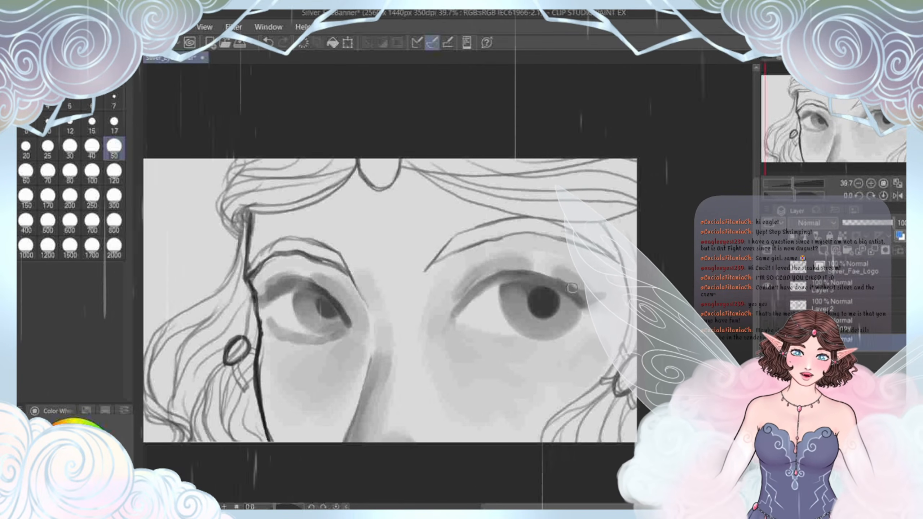
Step: Paint the larger eye's lower lid line from inner to outer corner in grey at brush size 50
drag(552, 337, 473, 329)
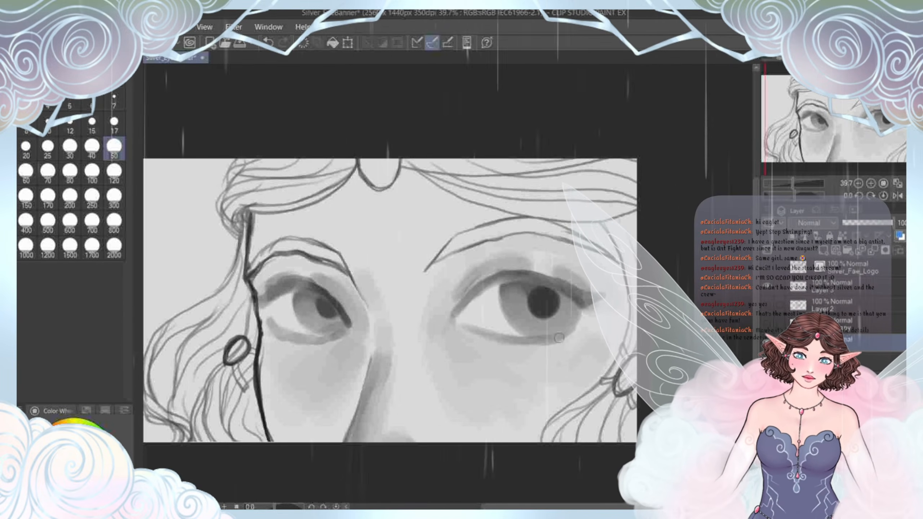
drag(535, 342, 561, 332)
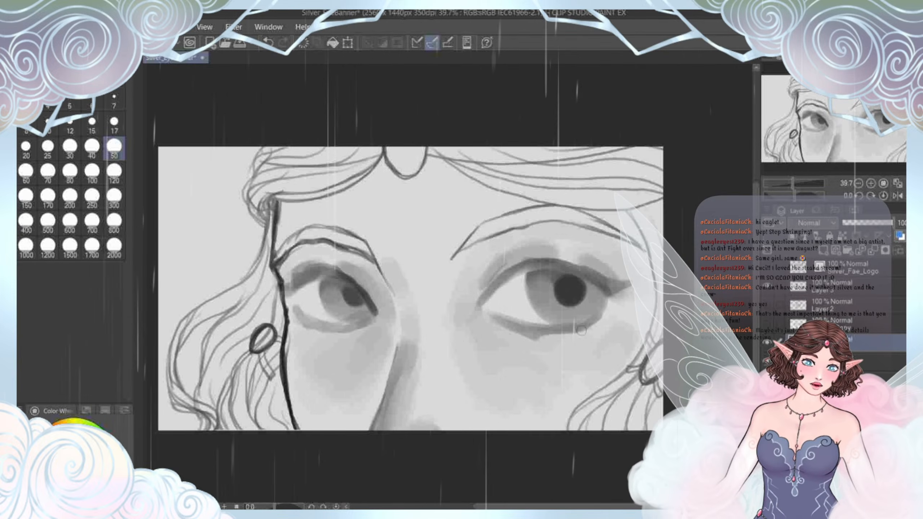
drag(580, 330, 621, 351)
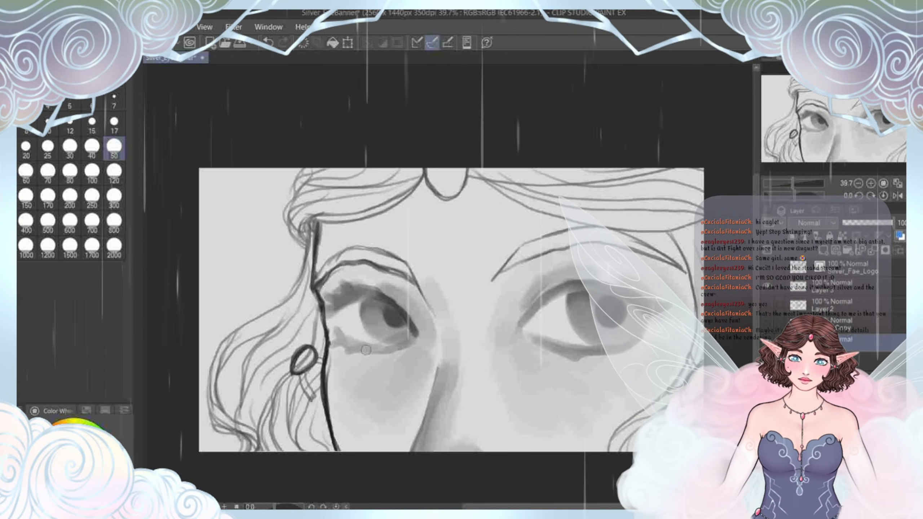
Step: Dab grey lash clumps along the larger eye's upper and lower lids at brush size 50, and set the brush size to 17
drag(345, 343, 222, 341)
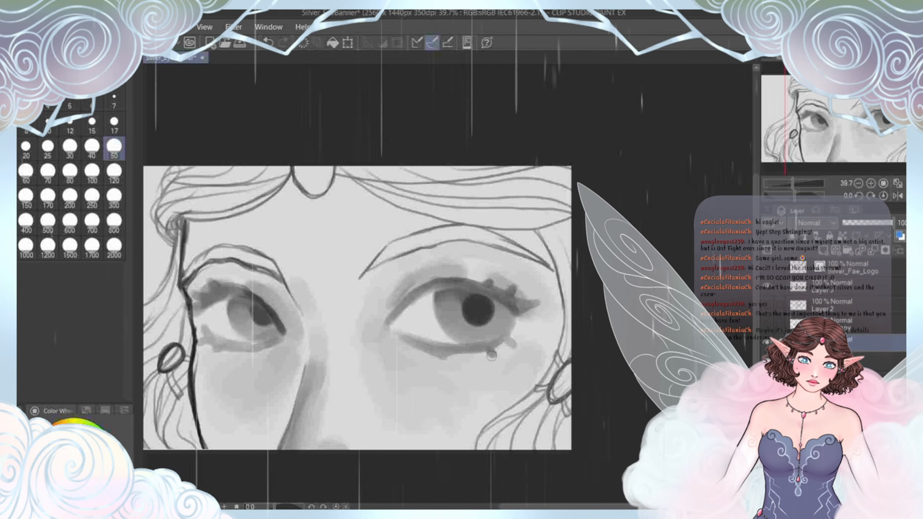
drag(491, 355, 490, 351)
mouse_move(491, 354)
mouse_down()
mouse_move(619, 355)
mouse_move(612, 344)
mouse_up()
click(114, 124)
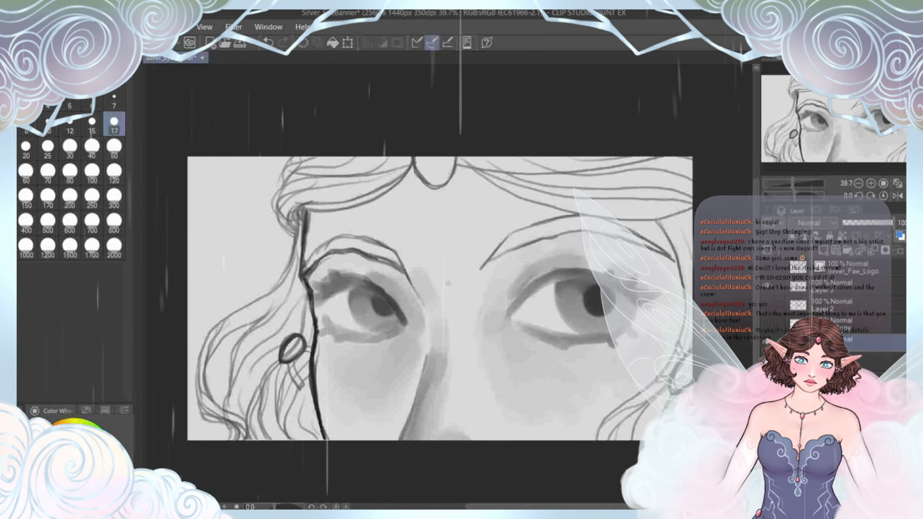
Step: Examine the repainted lashes and lids of both eyes up close and at full-canvas view
scroll(274, 284, up, 2)
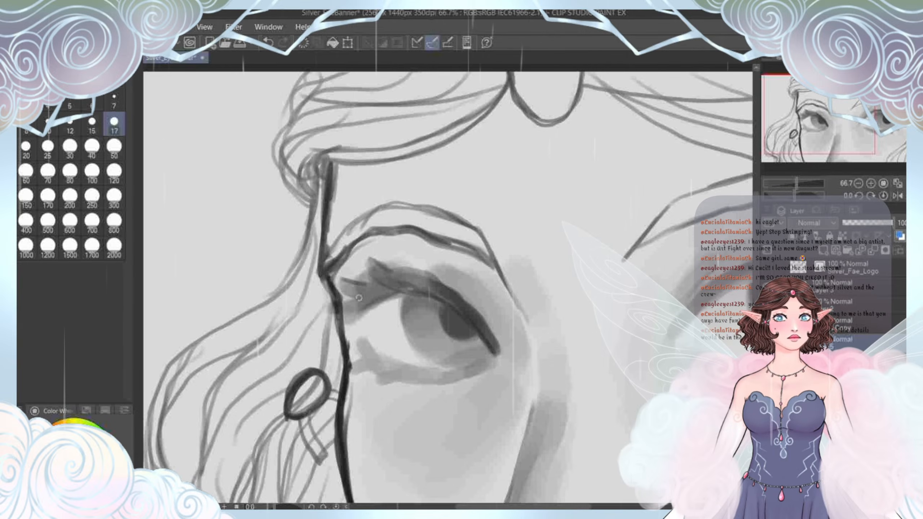
scroll(376, 323, down, 2)
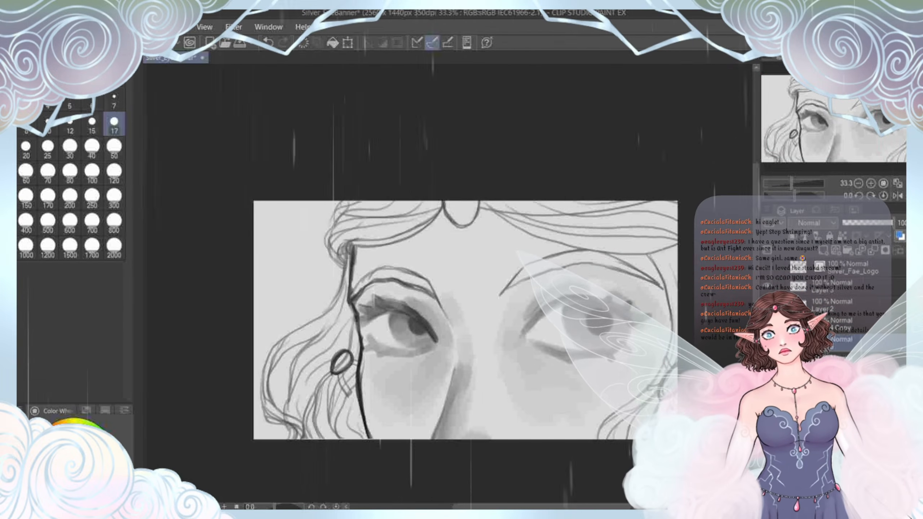
scroll(376, 323, up, 2)
drag(375, 322, 399, 299)
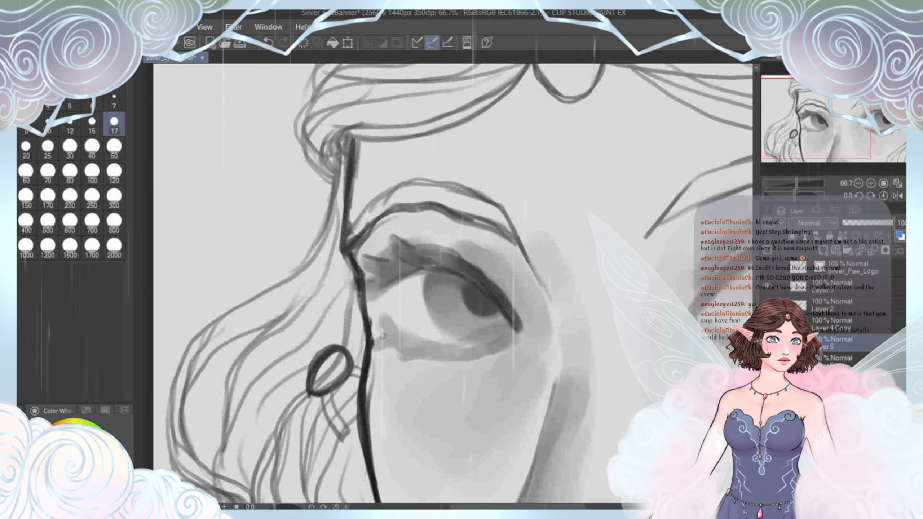
scroll(411, 355, down, 3)
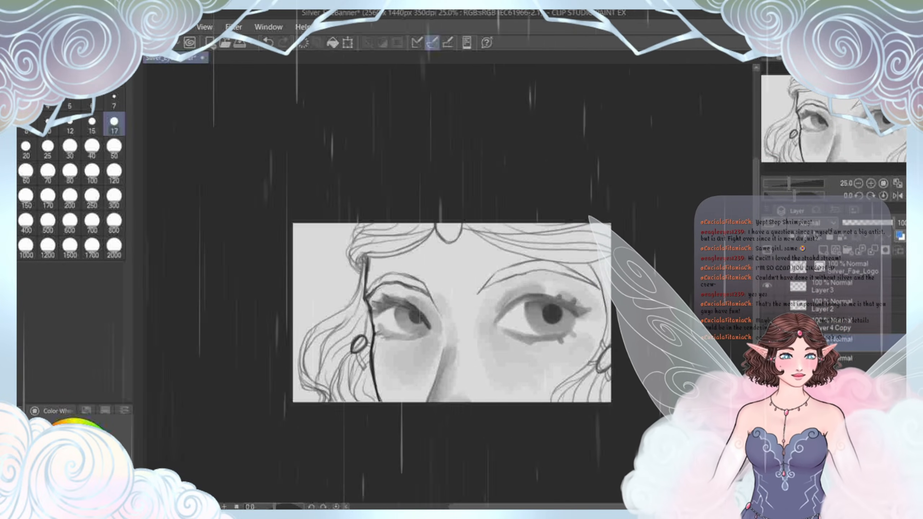
drag(452, 313, 409, 331)
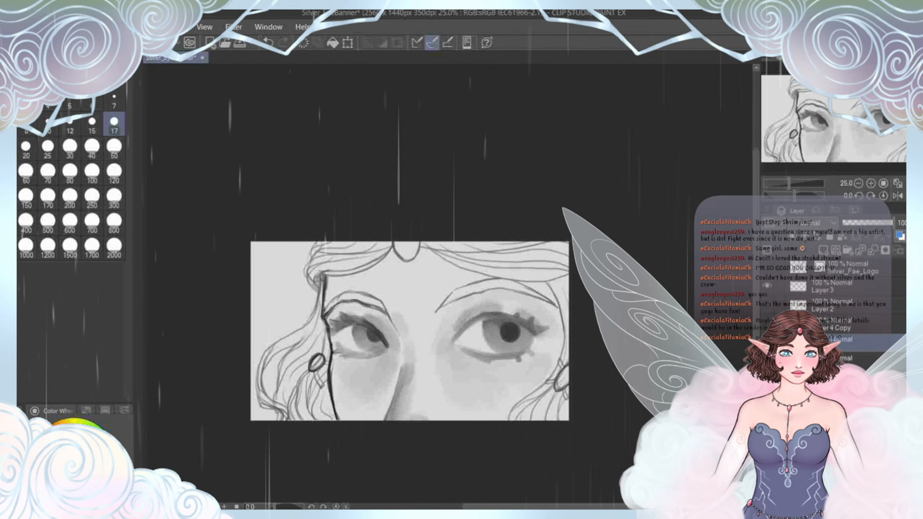
scroll(366, 342, up, 2)
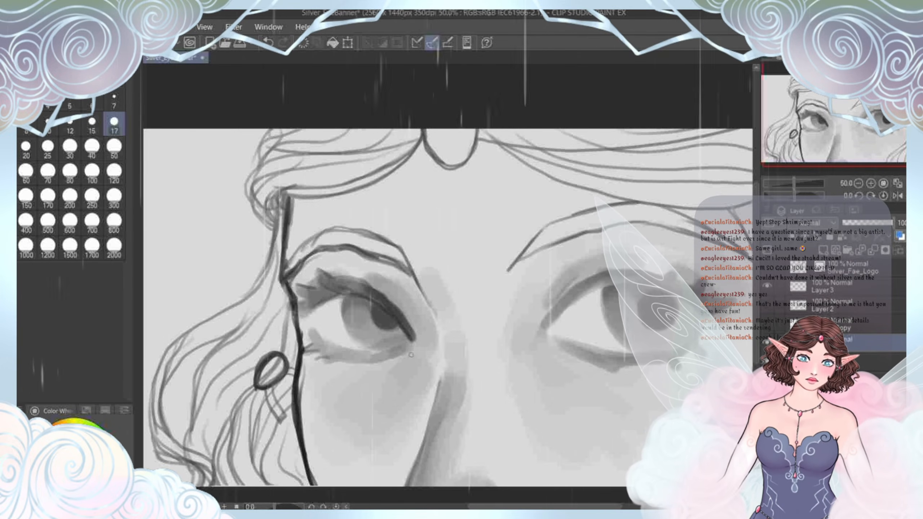
drag(411, 354, 338, 336)
Step: Darken the larger eye's upper lash line and its outer-corner lash clumps with brush size 40
drag(538, 204, 564, 315)
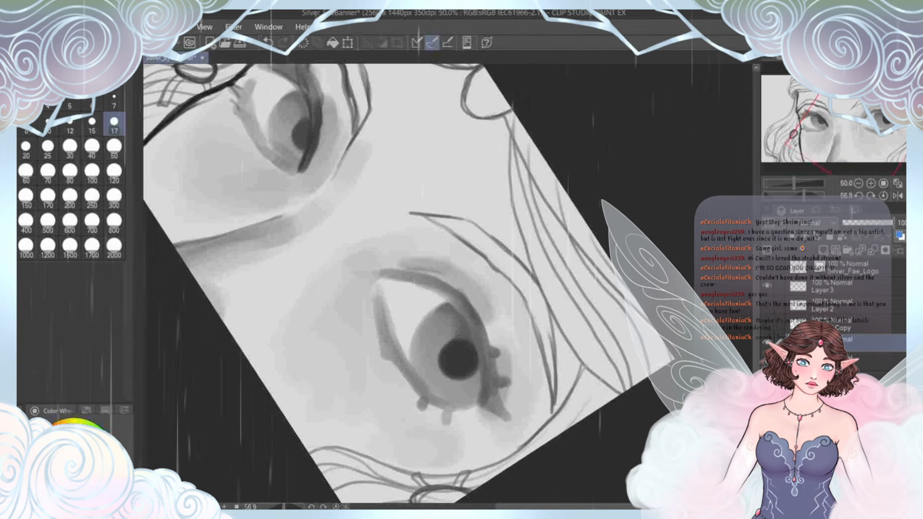
key(e)
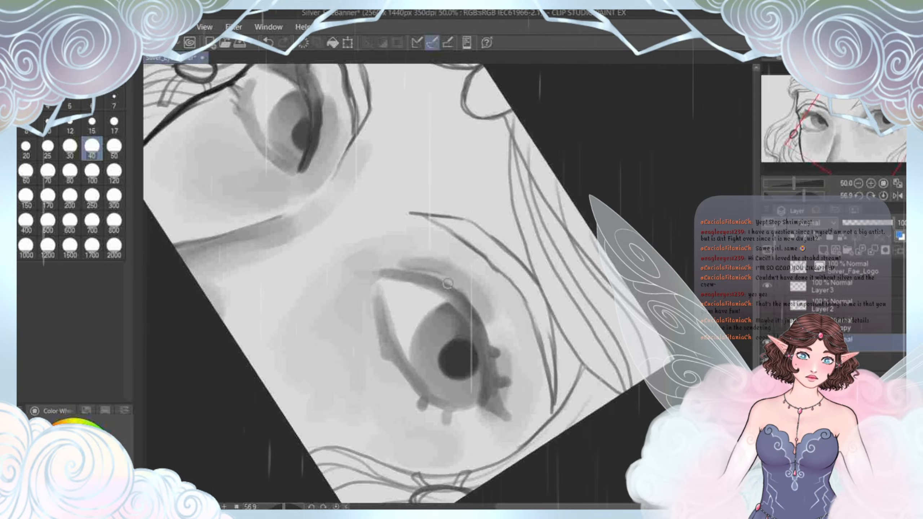
mouse_move(447, 283)
mouse_down()
mouse_move(480, 324)
mouse_move(491, 389)
mouse_up()
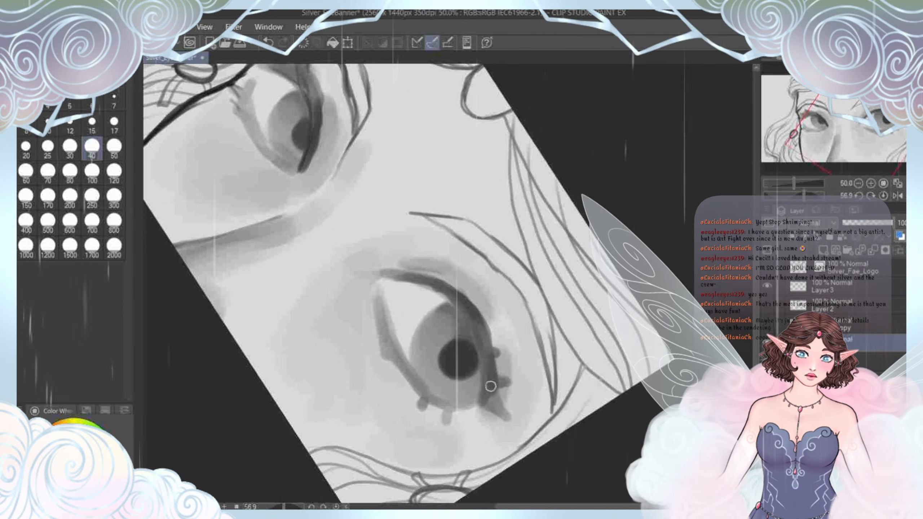
drag(491, 362, 487, 392)
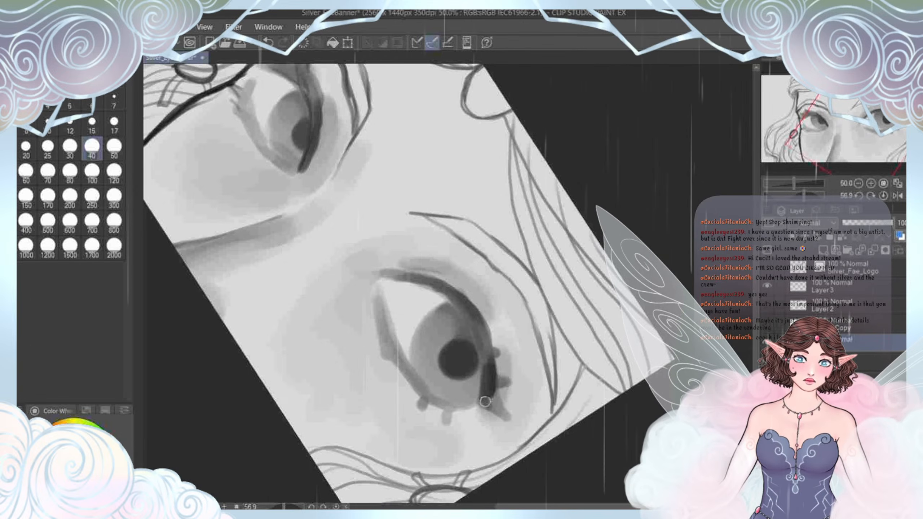
drag(493, 388, 498, 412)
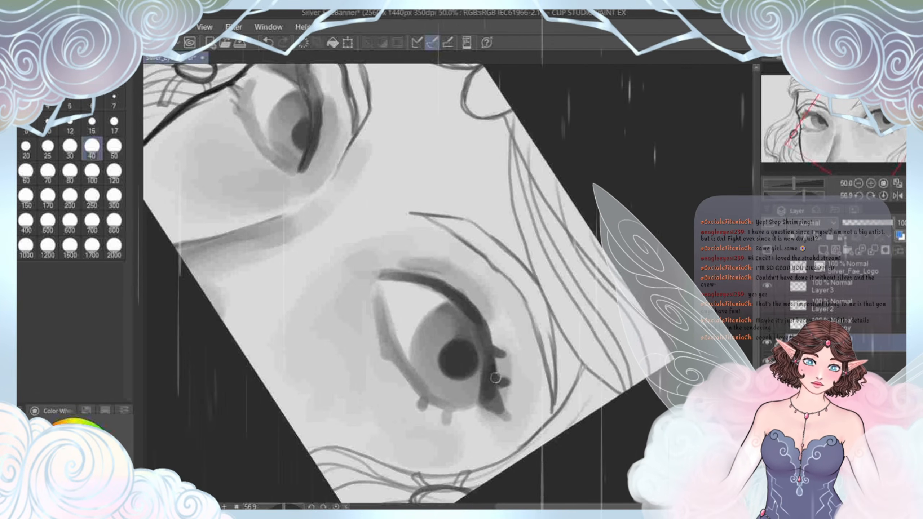
Step: Darken the lower lid lines and lower lashes of both eyes at brush size 40
mouse_move(422, 392)
mouse_down()
mouse_move(442, 408)
mouse_move(402, 372)
mouse_up()
mouse_move(380, 313)
mouse_down()
mouse_move(388, 355)
mouse_move(413, 382)
mouse_up()
mouse_move(381, 348)
mouse_down()
mouse_move(447, 422)
mouse_move(423, 399)
mouse_up()
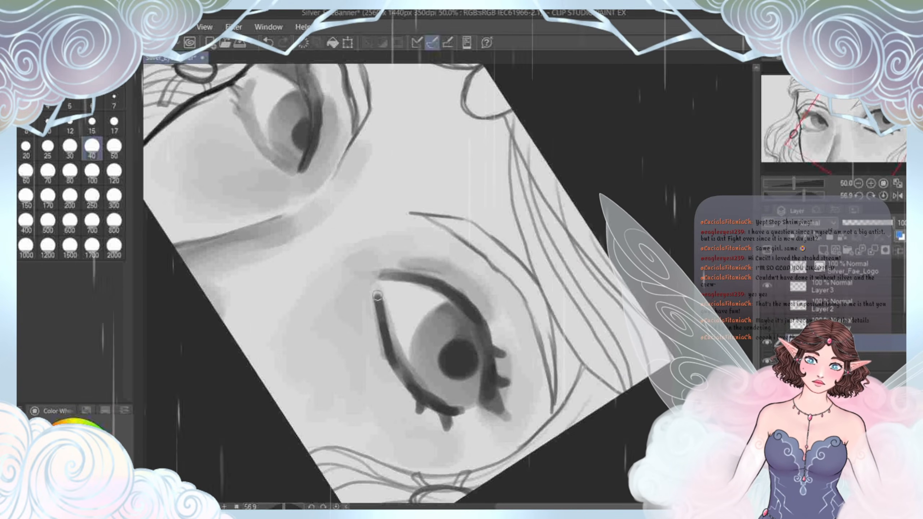
key(ctrl+at)
mouse_move(353, 317)
mouse_down()
mouse_move(409, 315)
mouse_move(364, 325)
mouse_up()
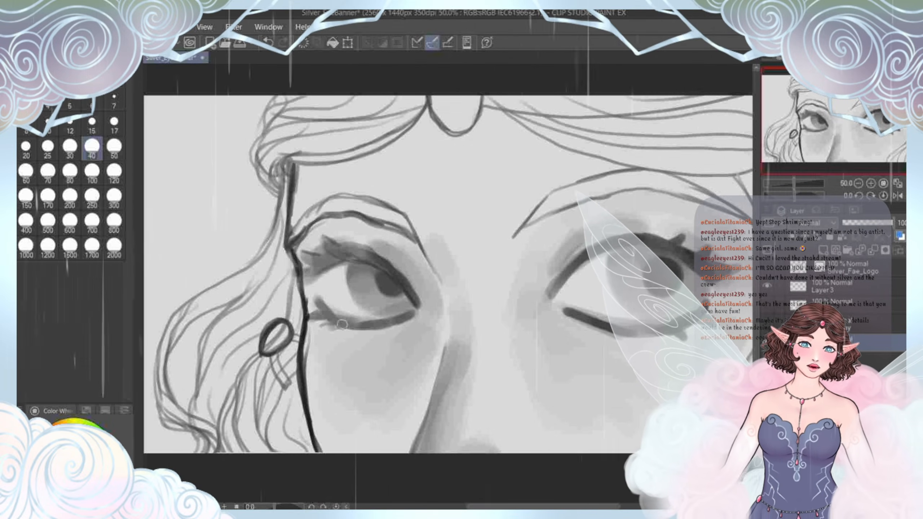
scroll(341, 325, down, 5)
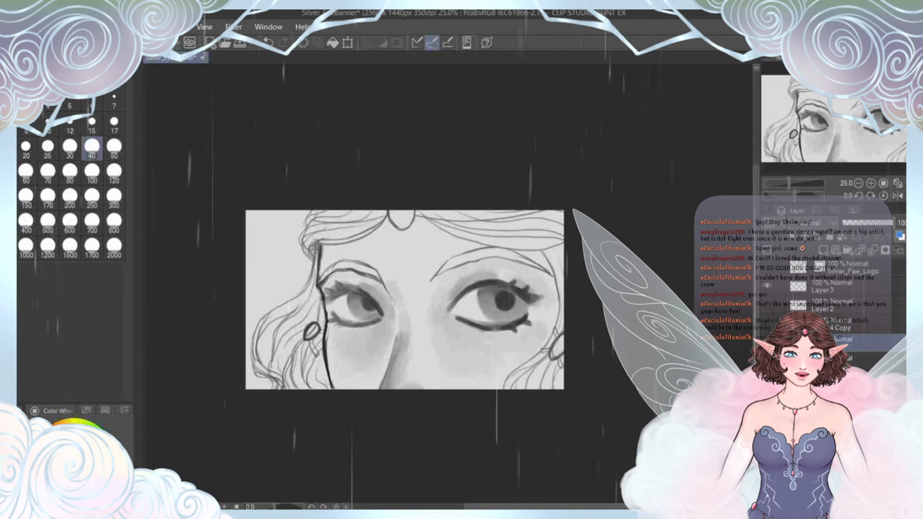
scroll(326, 314, up, 3)
drag(326, 314, 316, 337)
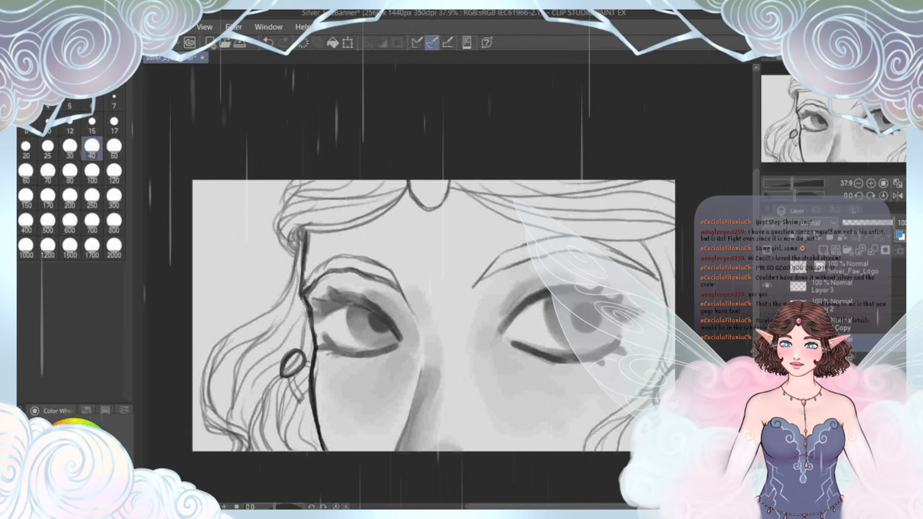
click(69, 222)
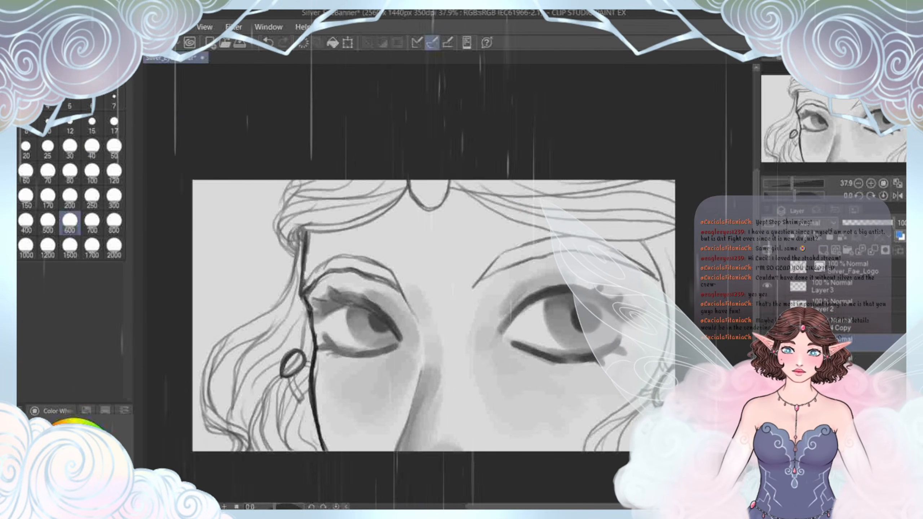
click(113, 223)
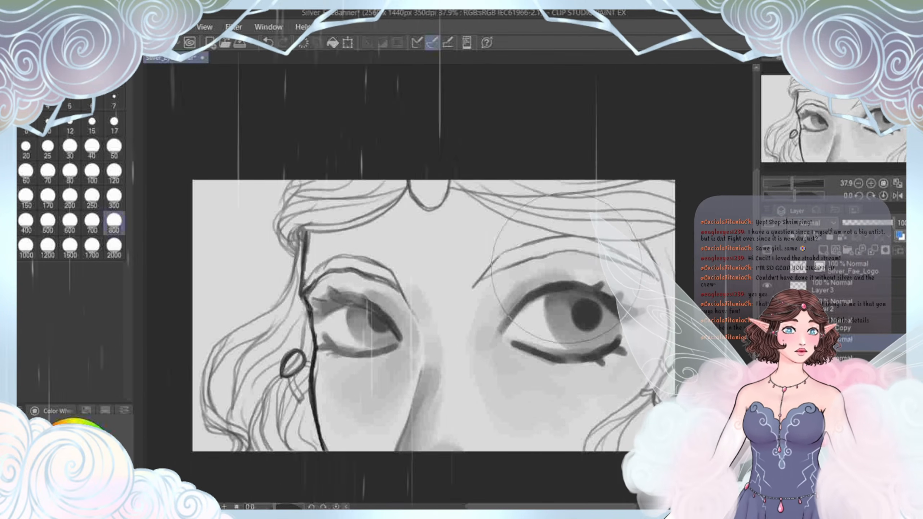
drag(567, 268, 549, 230)
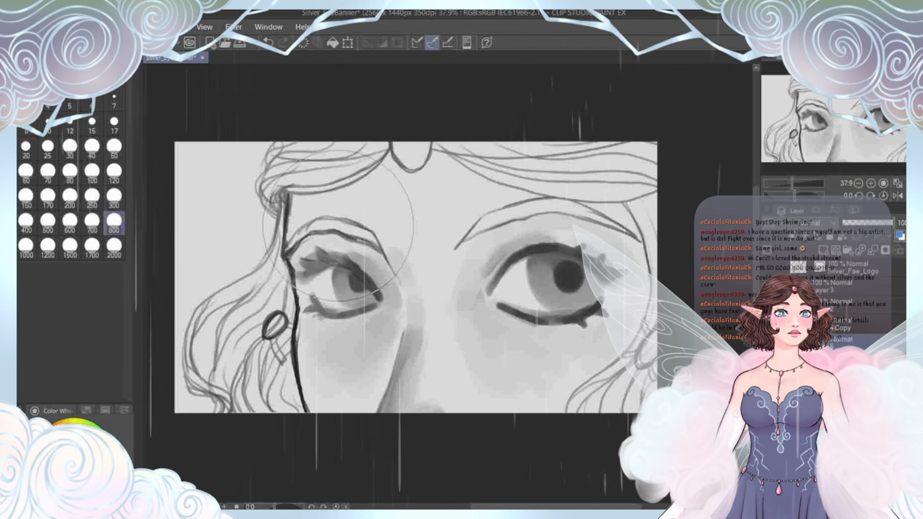
key(ctrl+minus)
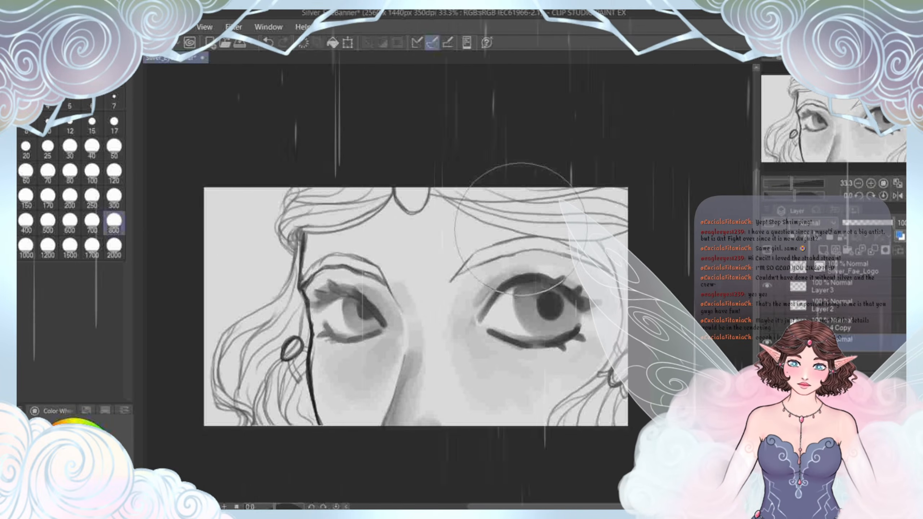
key(bracketleft)
key(bracketleft)
key(bracketleft)
key(bracketleft)
key(bracketleft)
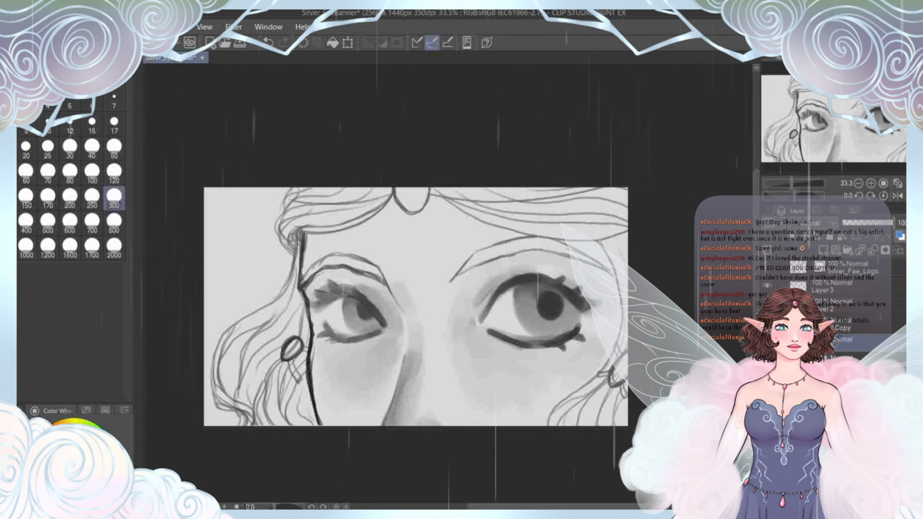
drag(416, 307, 450, 294)
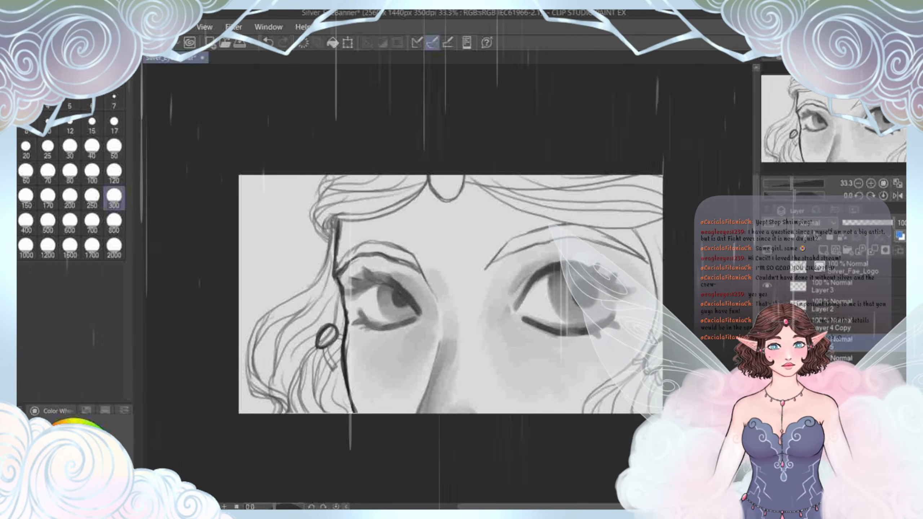
Step: Set the brush size to 40 and add short dark lashes along the larger eye's upper lid
click(92, 147)
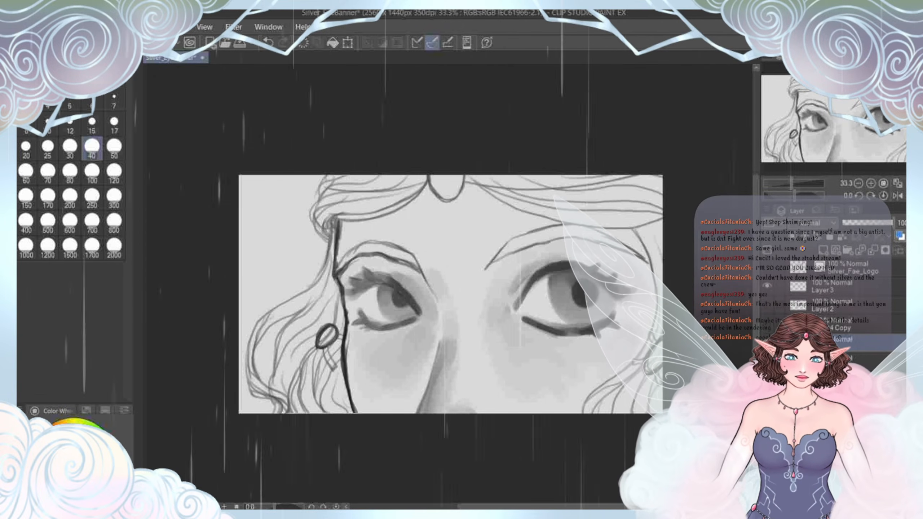
drag(524, 274, 477, 287)
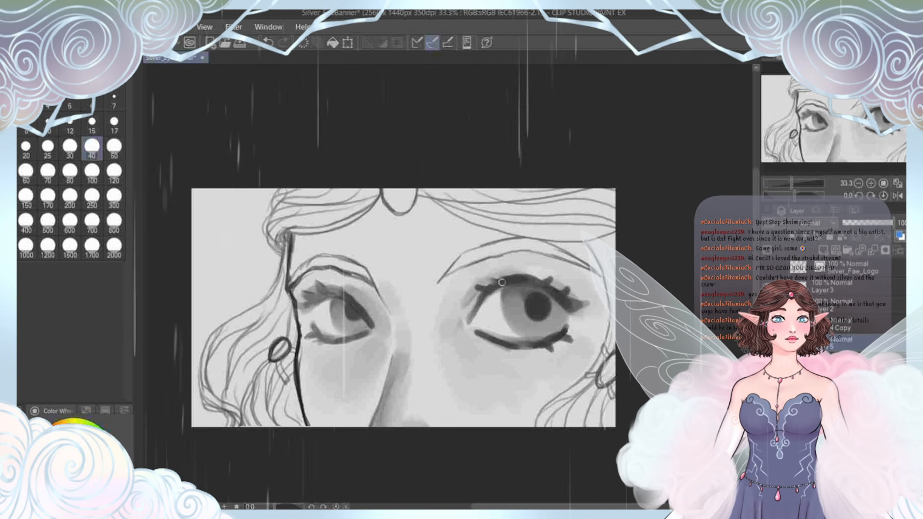
drag(502, 283, 541, 294)
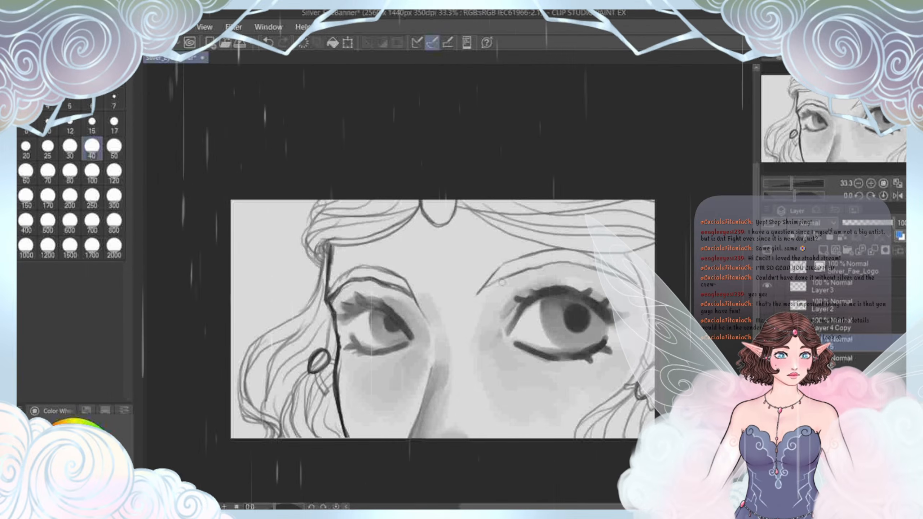
Step: Toggle the visibility of Layer 4 Copy and of the layer below Layer 5 to compare the eye versions
click(767, 324)
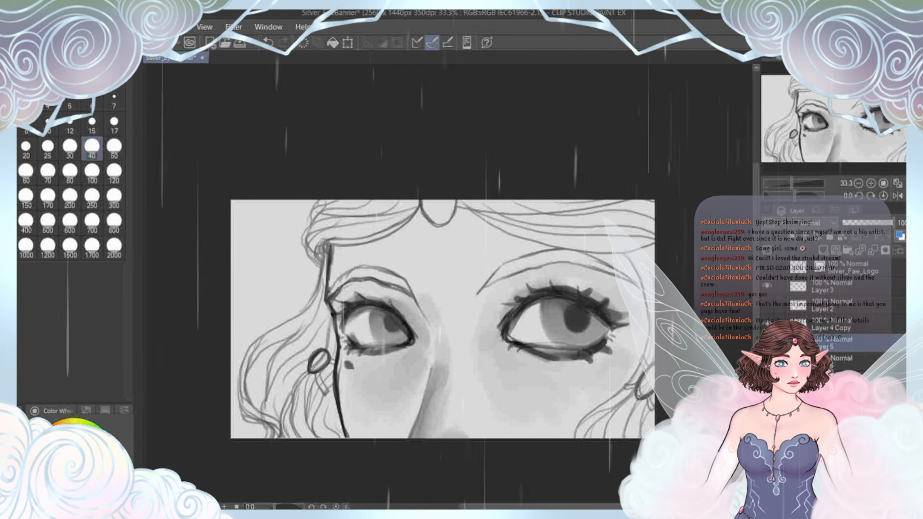
click(767, 324)
click(843, 362)
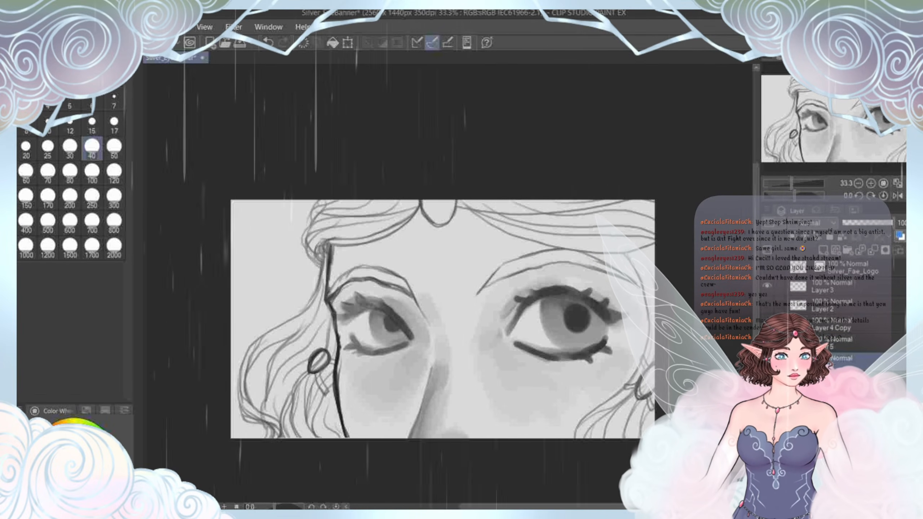
click(767, 362)
click(767, 362)
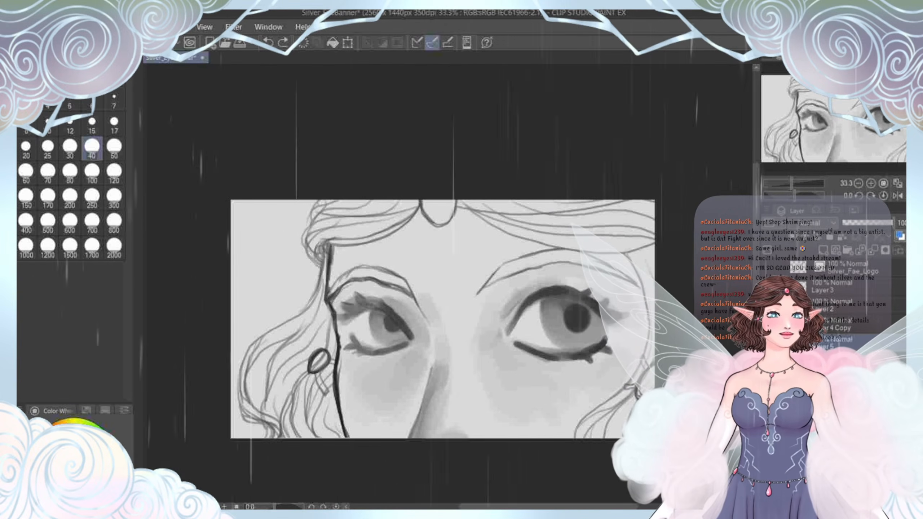
Step: Undo the repainted lash lines, lids and lashes on Layer 5, and show Layer 4 Copy again
key(ctrl+z)
key(ctrl+z)
key(ctrl+z)
key(ctrl+z)
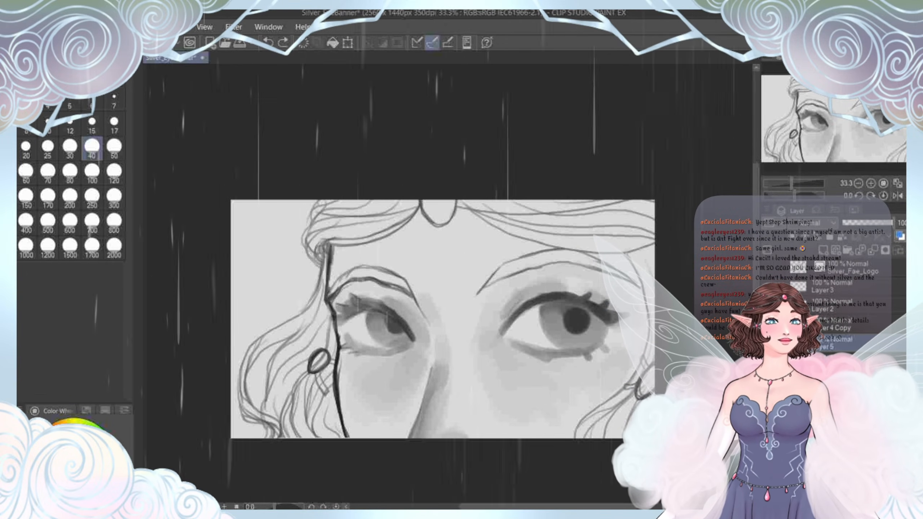
key(ctrl+z)
key(ctrl+z)
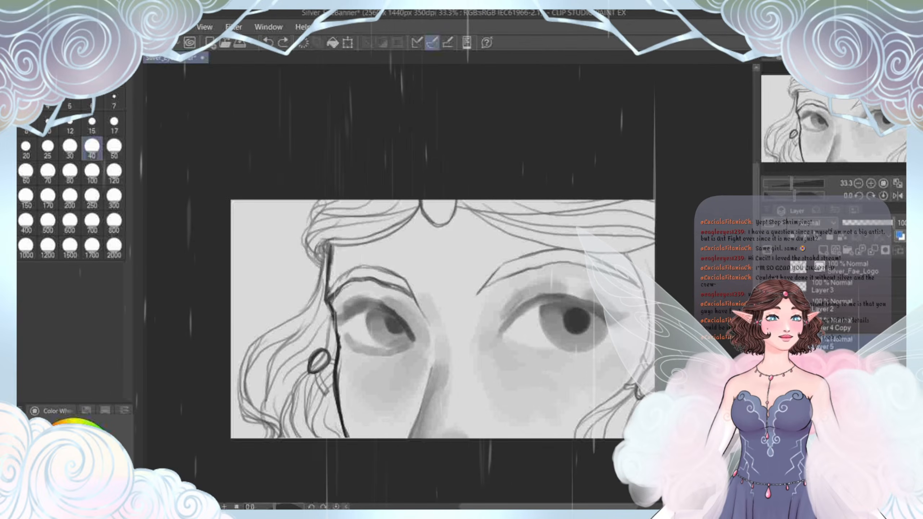
key(ctrl+z)
key(ctrl+z)
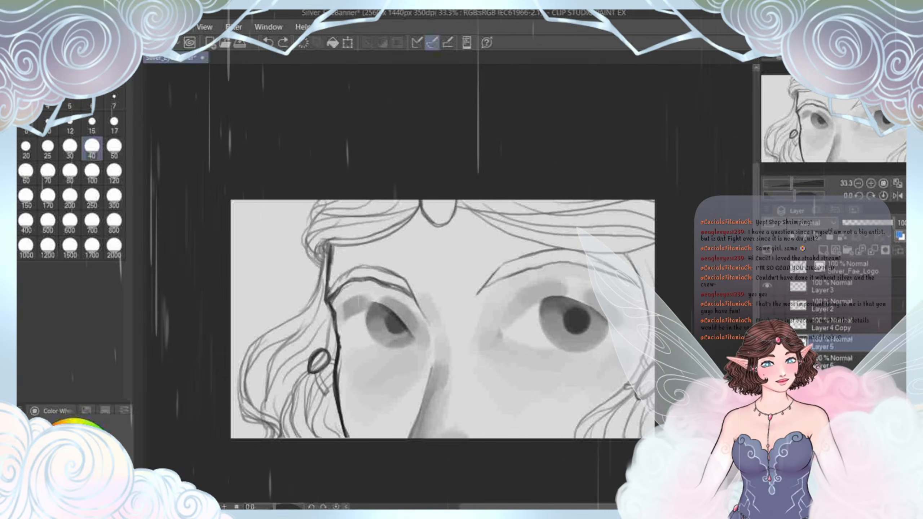
key(ctrl+y)
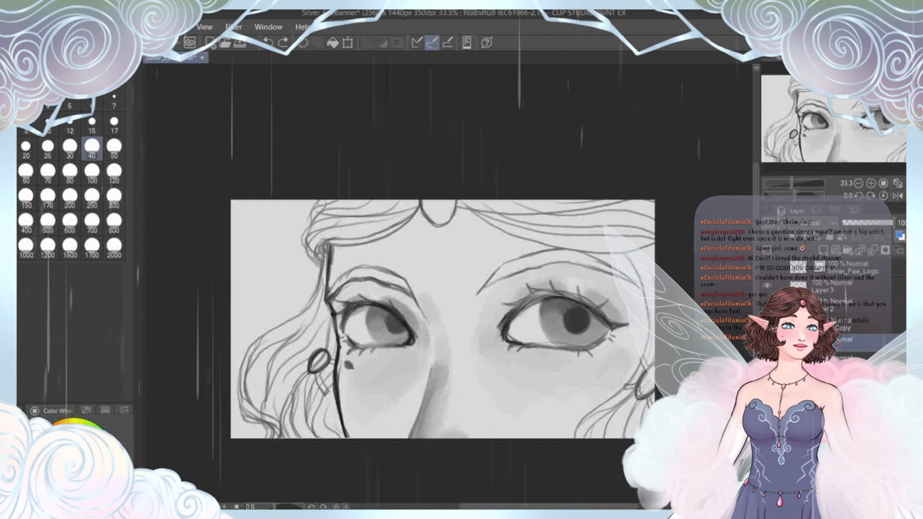
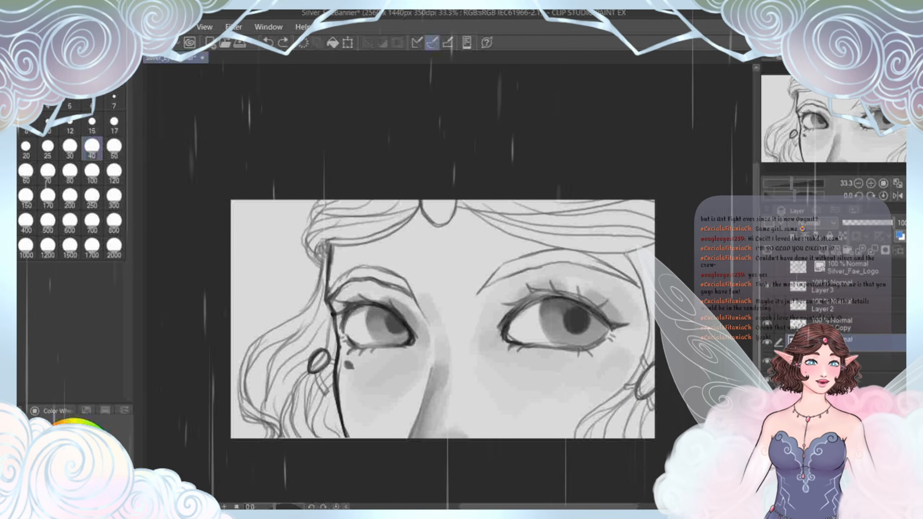
Step: Select Layer 4 Copy and switch it off and on to compare the eyes with and without their outlines
drag(443, 319, 457, 255)
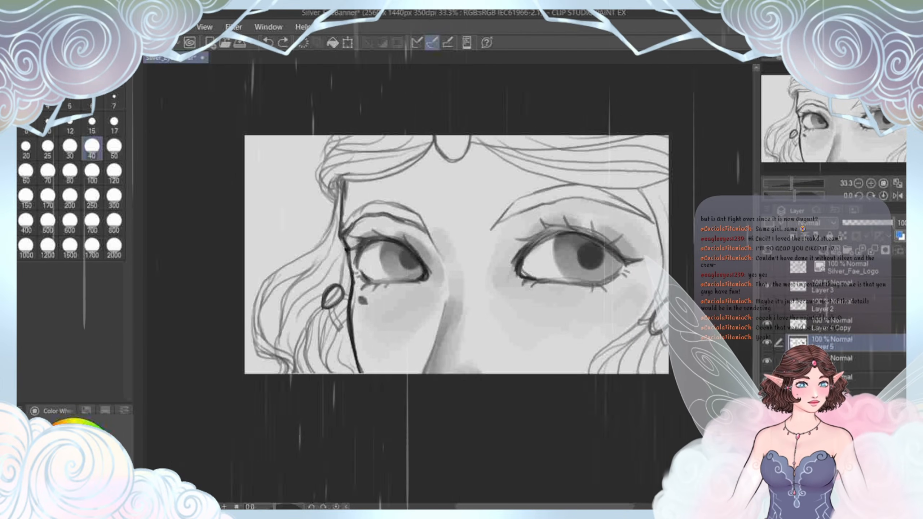
click(835, 324)
click(767, 323)
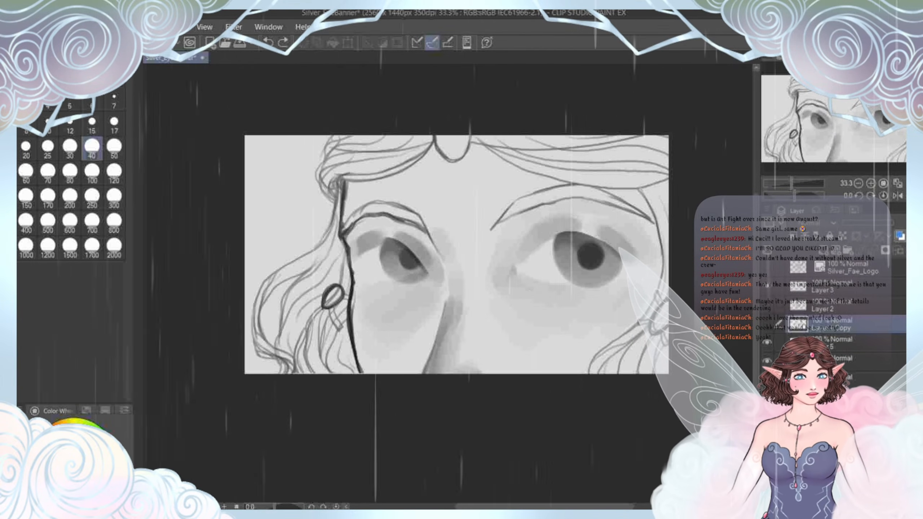
click(767, 323)
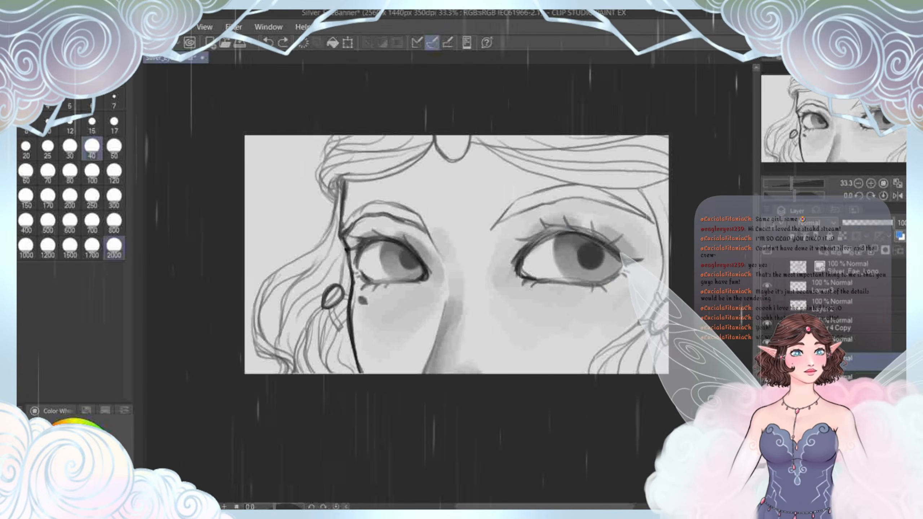
Step: Set the brush size to 800 and push the smaller eye's cheek outline and earring slightly outward, checking the result in a mirrored view
click(113, 221)
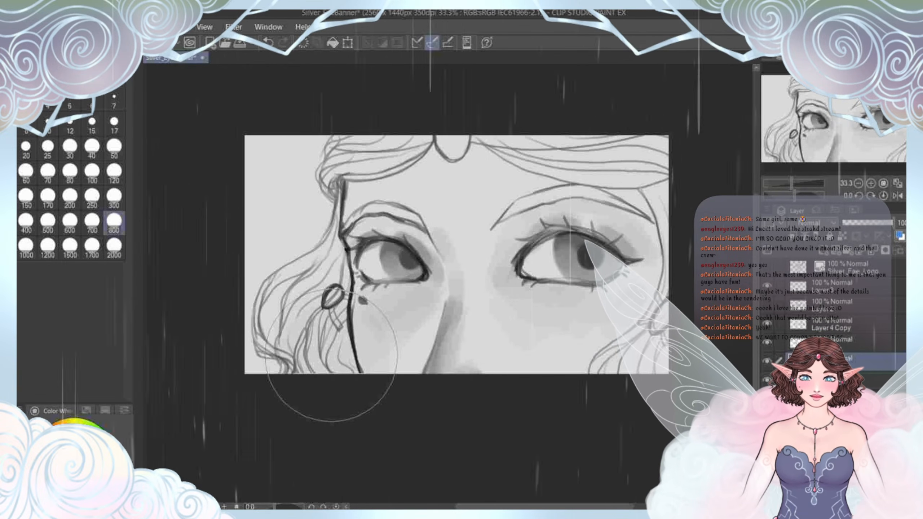
click(268, 43)
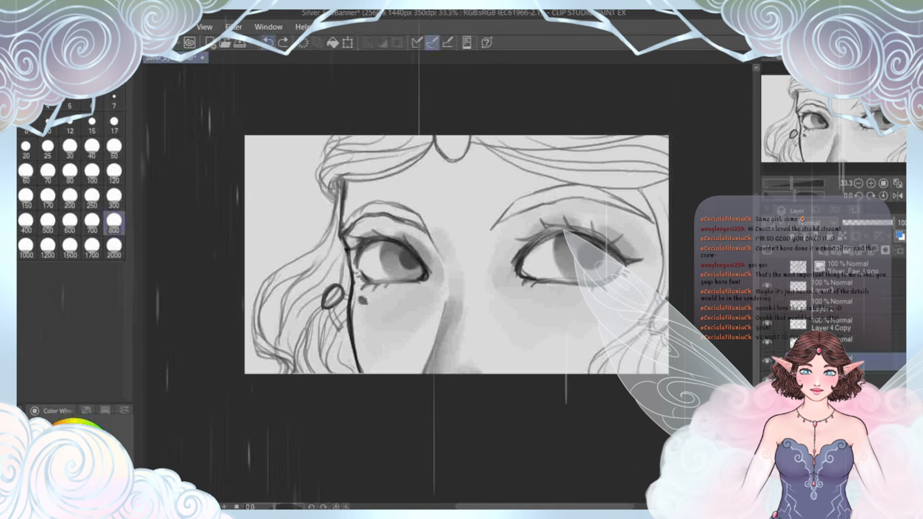
click(114, 197)
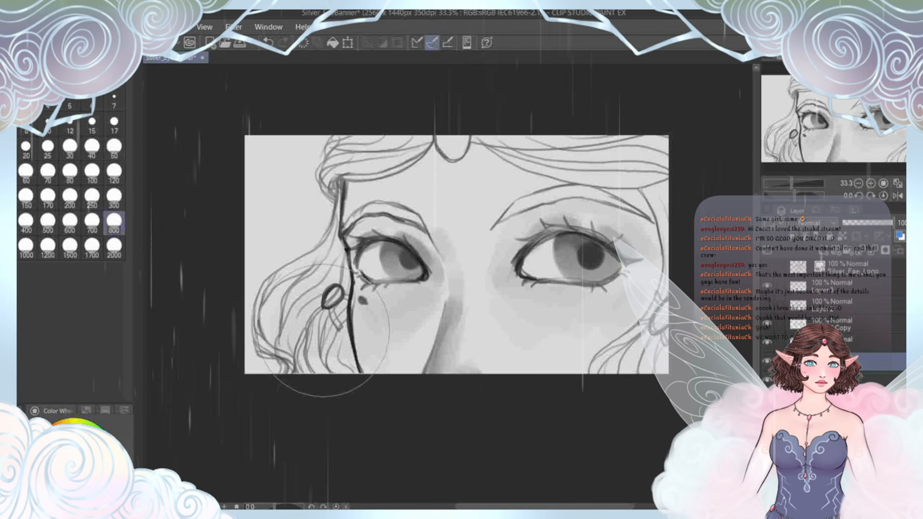
click(268, 43)
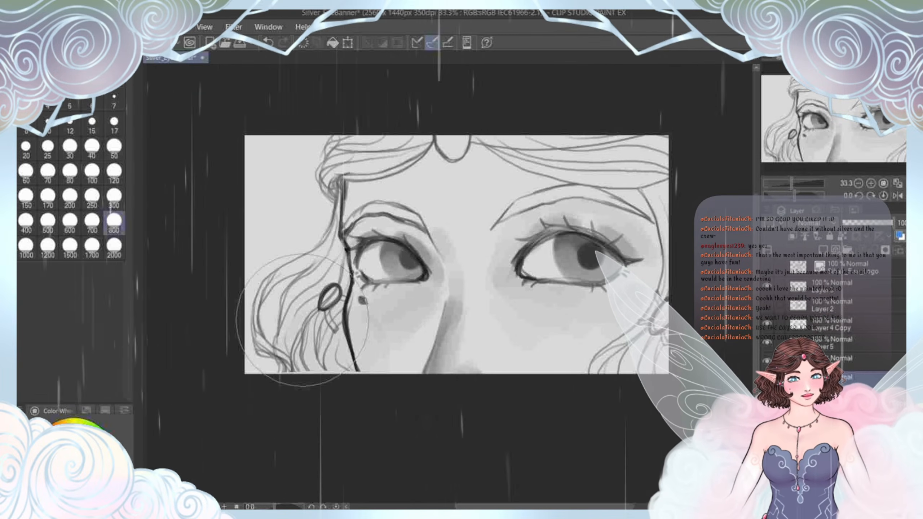
drag(302, 320, 331, 294)
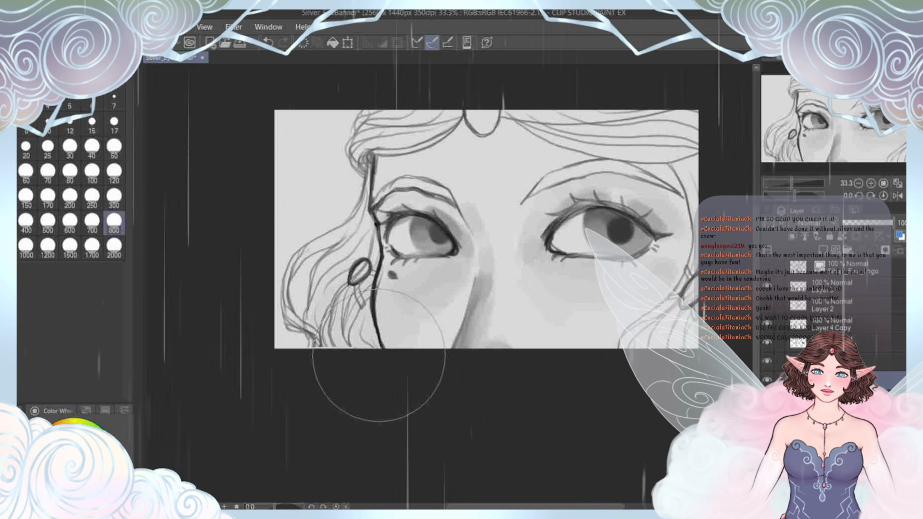
drag(377, 354, 334, 416)
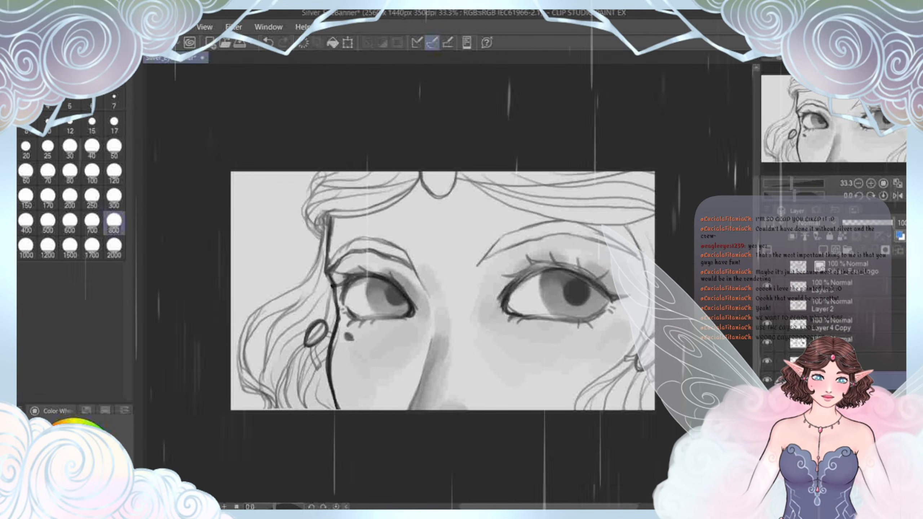
key(h)
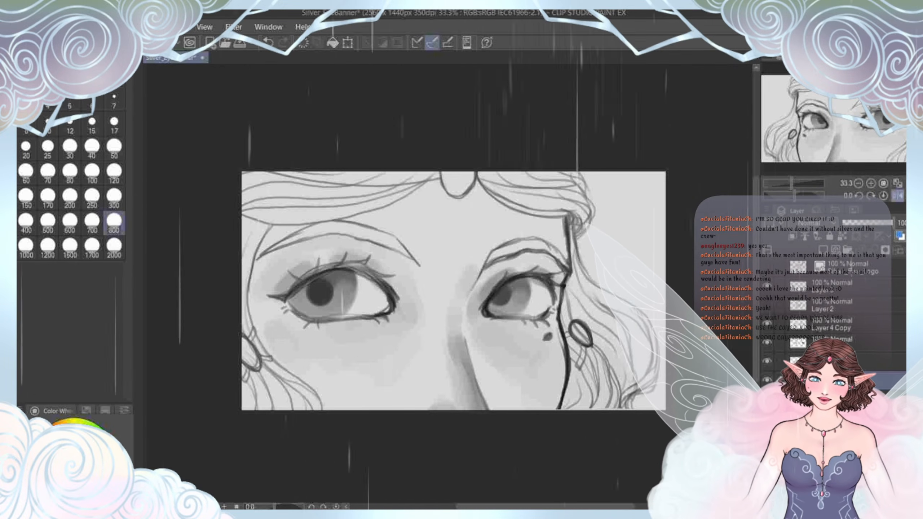
Step: Undo the last pushes on the cheek outline, reshape it more gently beside the earring, and restore the unmirrored view
key(ctrl+z)
key(ctrl+z)
key(ctrl+z)
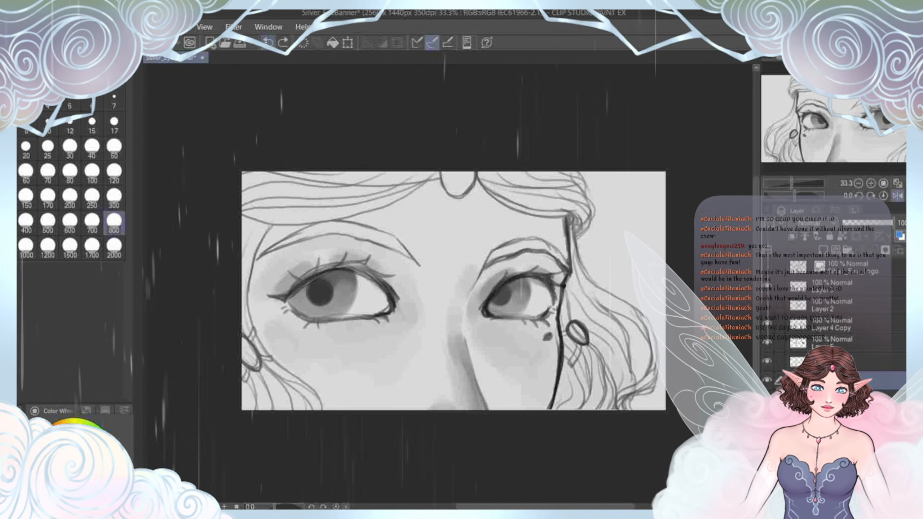
drag(454, 291, 423, 269)
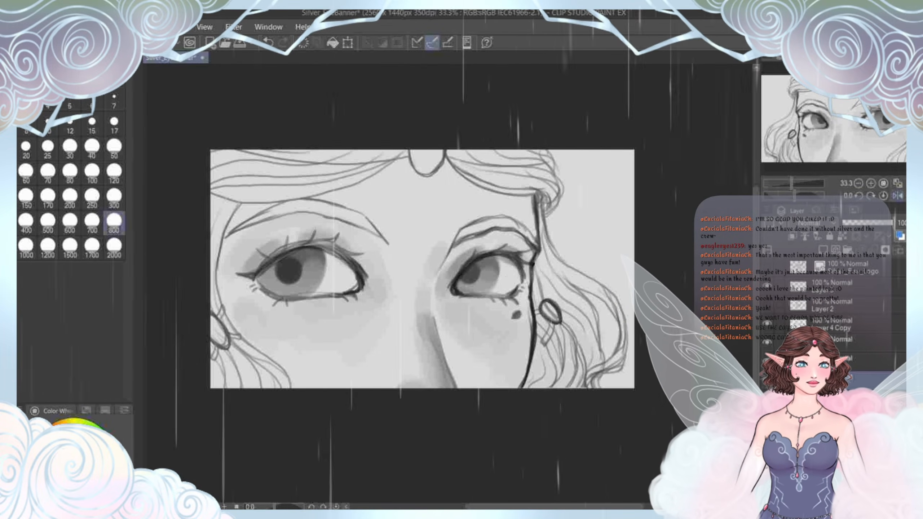
key(h)
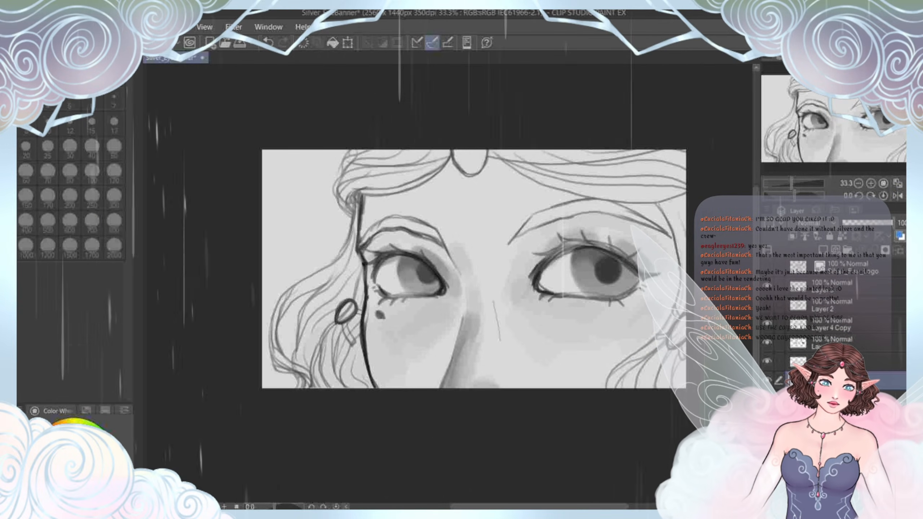
Step: Lasso the nose shading between the eyes, nudge it slightly upward with a transform and apply it
drag(500, 340, 467, 236)
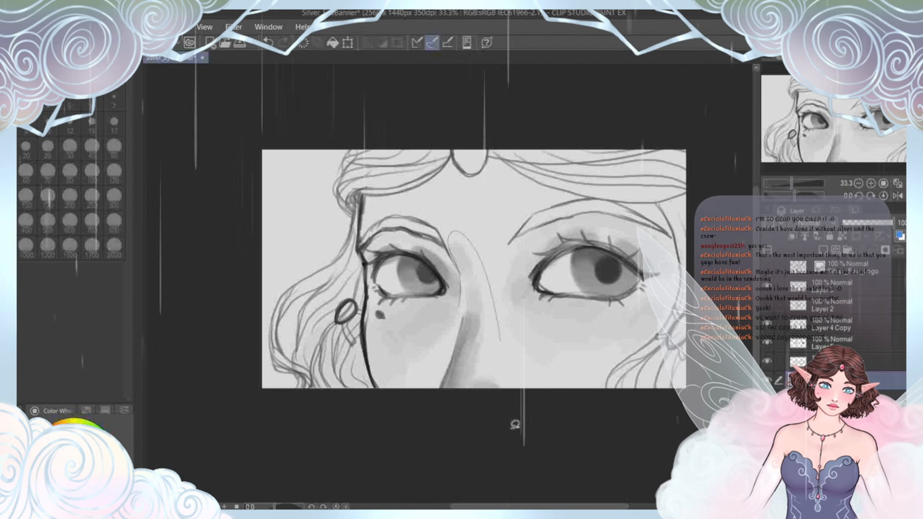
mouse_move(534, 393)
mouse_down()
mouse_move(440, 364)
mouse_move(527, 391)
mouse_up()
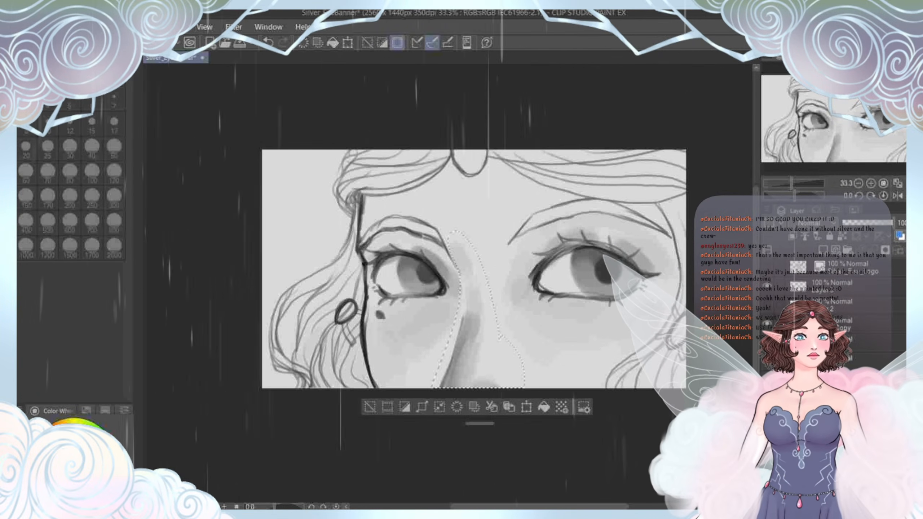
key(ctrl+t)
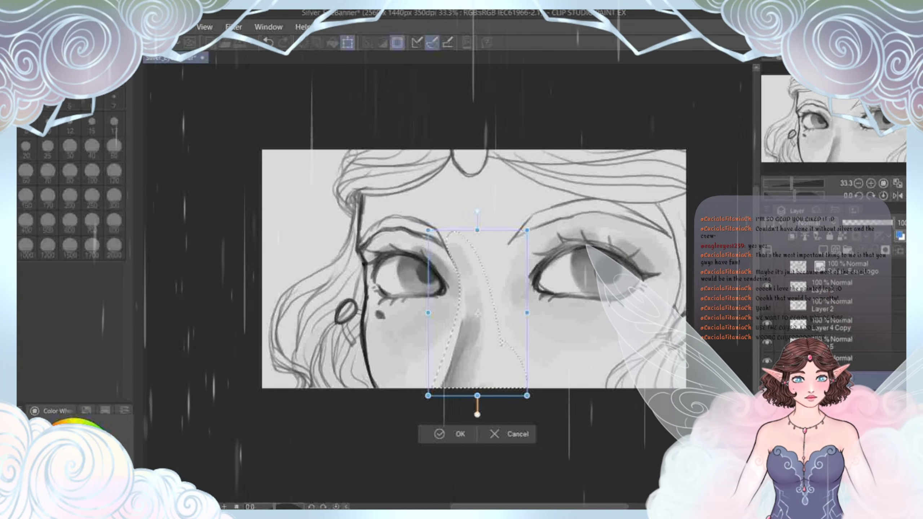
key(Up)
key(Up)
key(Up)
key(Up)
key(Up)
key(Up)
key(Up)
key(Up)
key(Up)
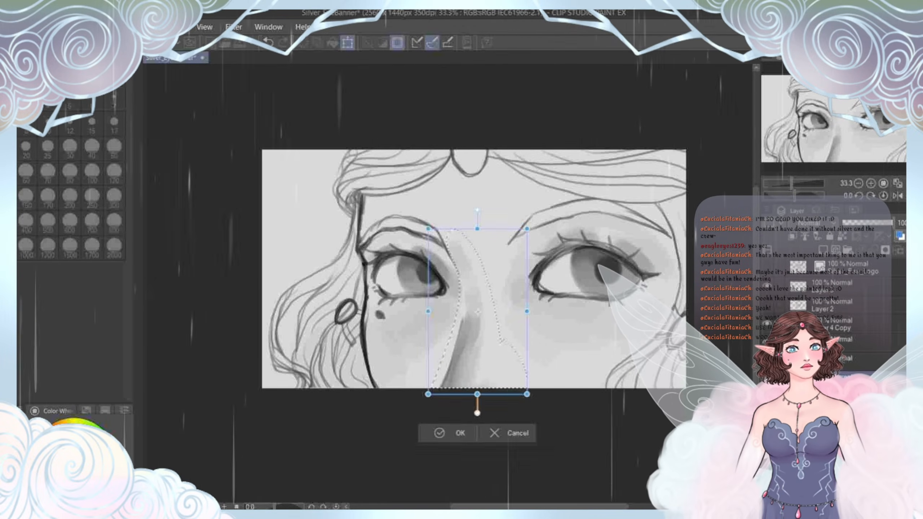
key(Up)
key(Up)
key(Up)
key(Up)
key(Up)
key(Up)
key(Up)
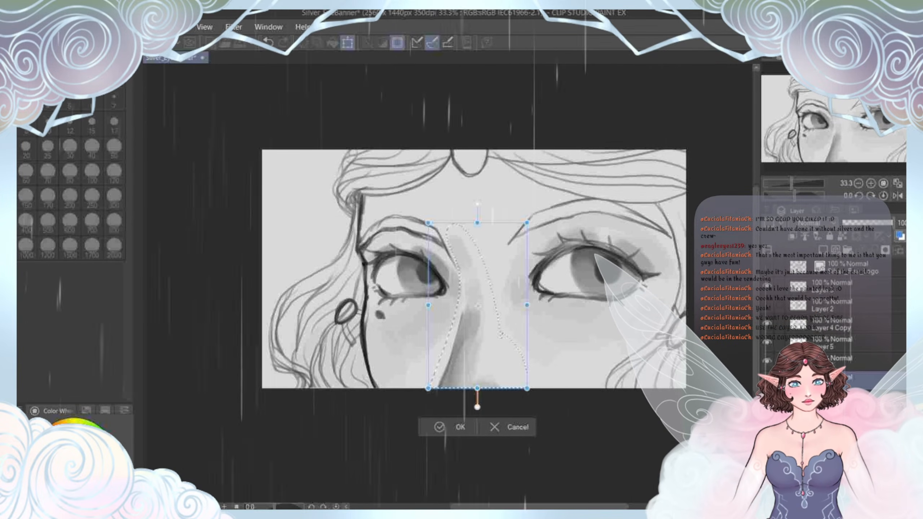
key(Return)
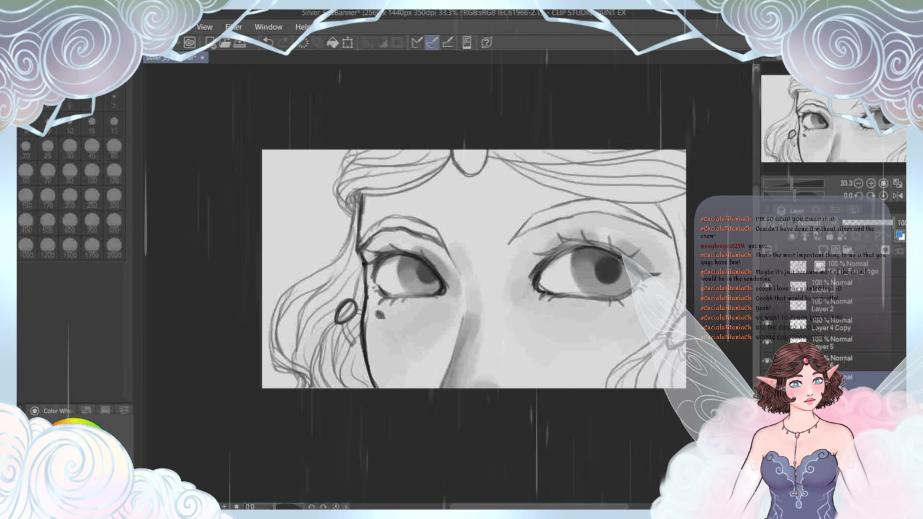
Step: Show the grey band, merge Layer 4 Copy and the layers beneath it down into Layer 4, and toggle the merged layer's visibility
click(767, 398)
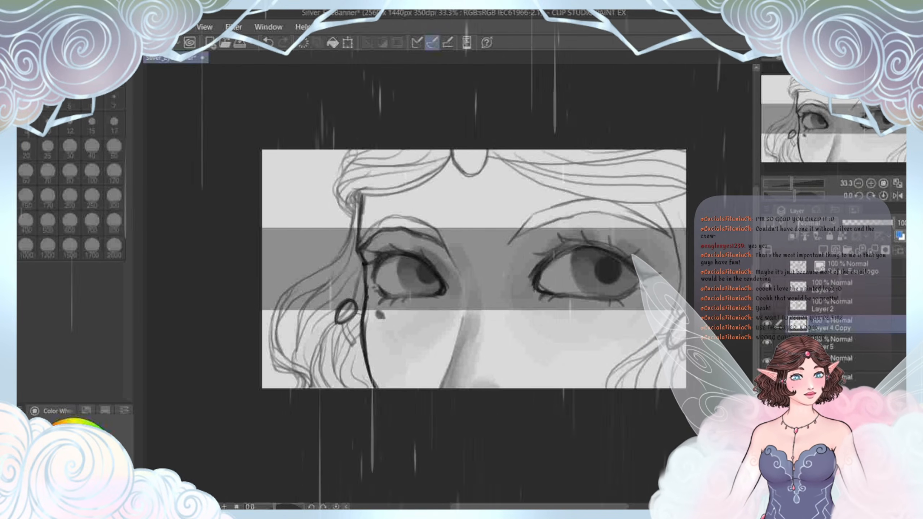
click(873, 250)
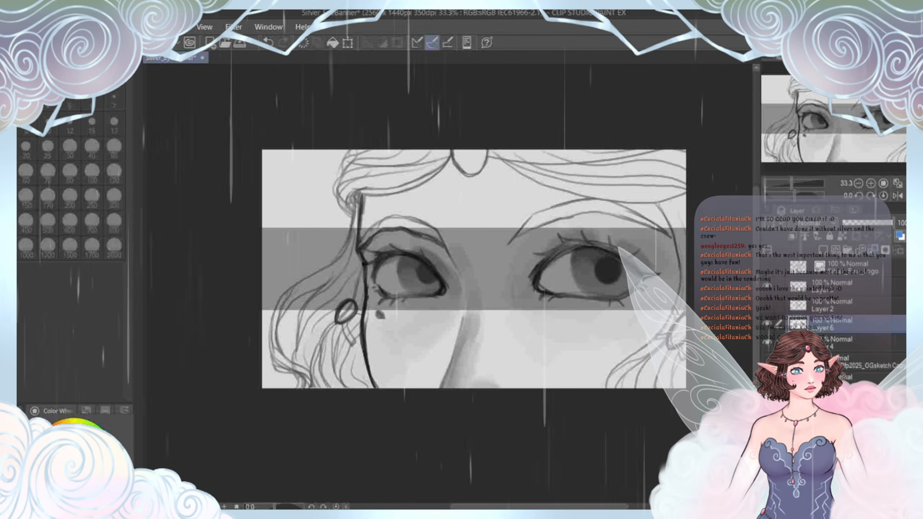
click(873, 250)
click(767, 323)
click(767, 324)
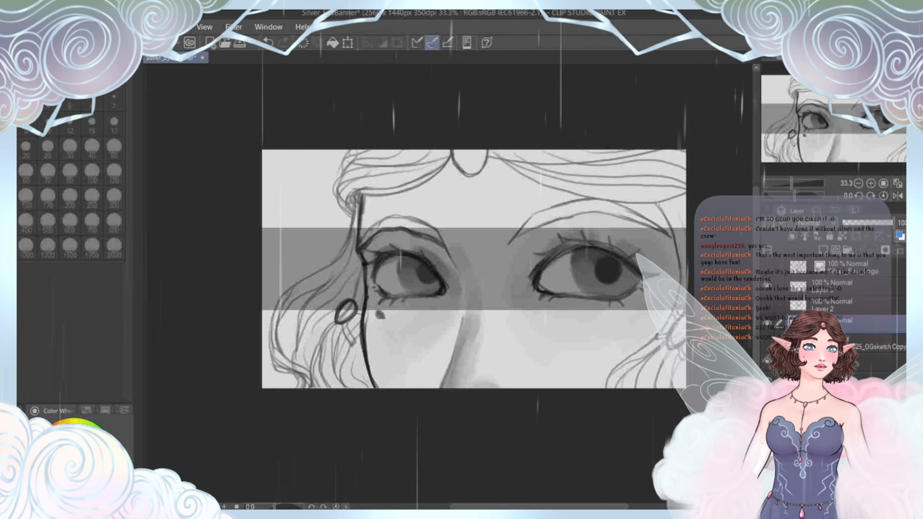
Step: Lasso the whole canvas on Layer 4 and scale the drawing up slightly beyond the upper and side canvas edges
drag(474, 269, 443, 250)
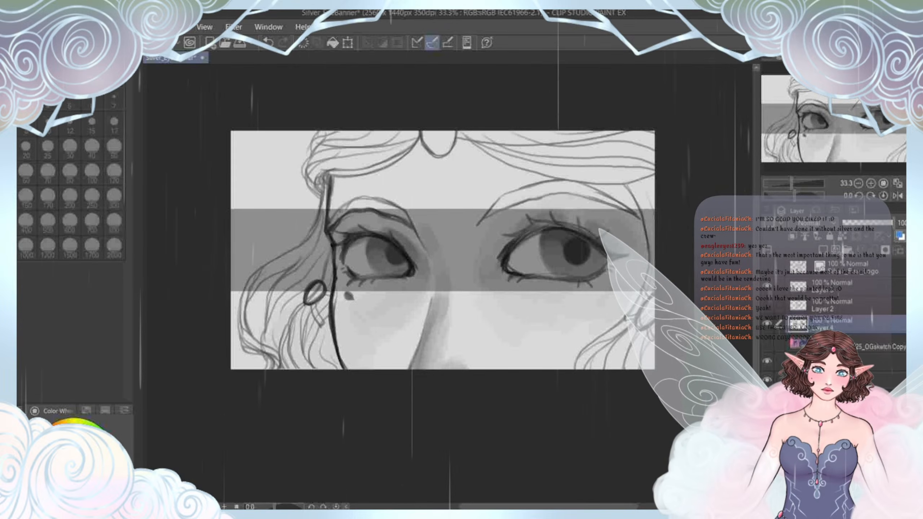
scroll(309, 303, up, 1)
scroll(320, 301, down, 1)
mouse_move(329, 277)
mouse_down()
mouse_move(318, 301)
mouse_move(324, 285)
mouse_up()
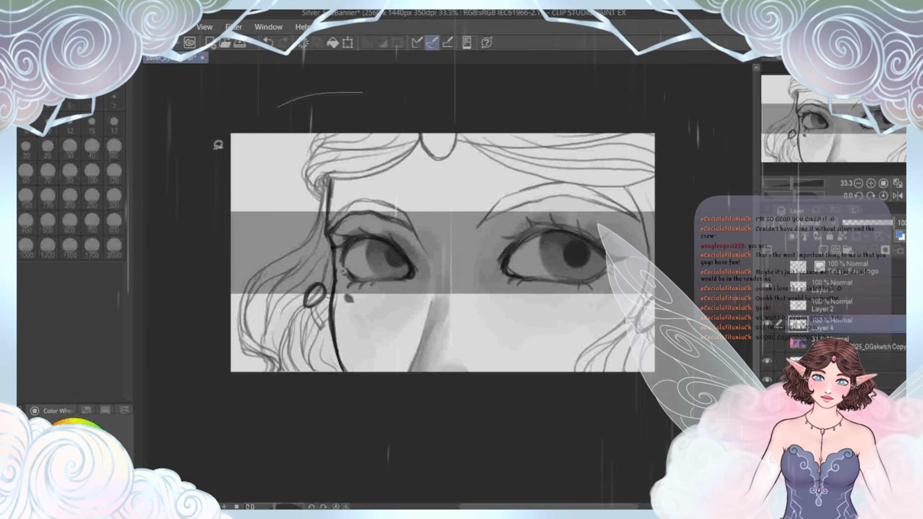
mouse_move(218, 144)
mouse_down()
mouse_move(235, 390)
mouse_move(362, 437)
mouse_move(575, 426)
mouse_move(698, 393)
mouse_move(629, 68)
mouse_up()
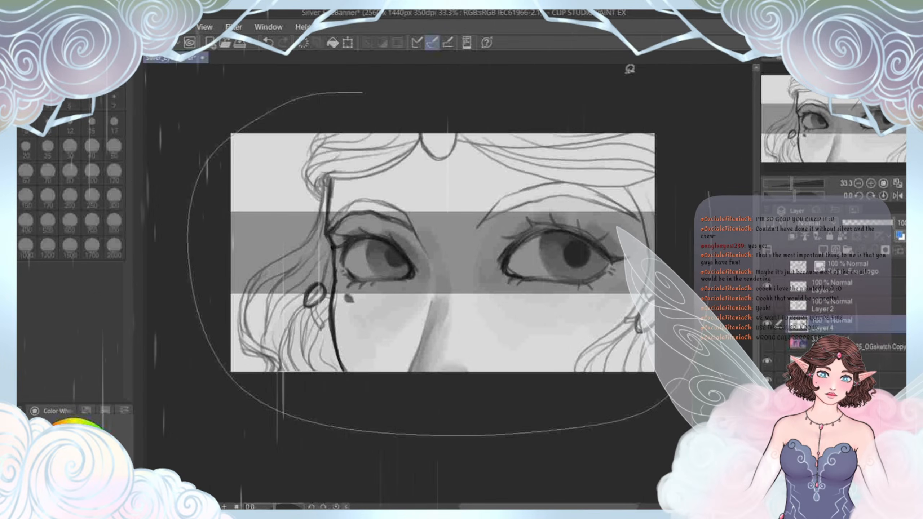
drag(454, 86, 251, 116)
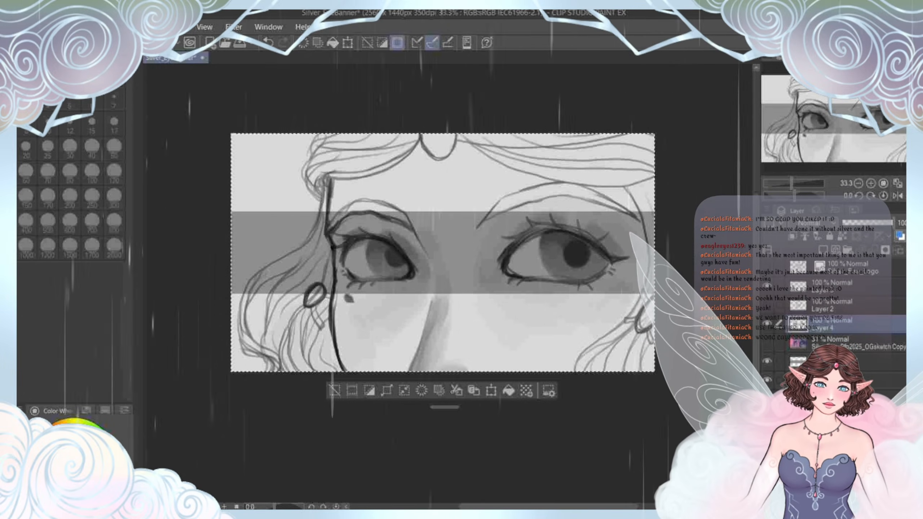
key(ctrl+t)
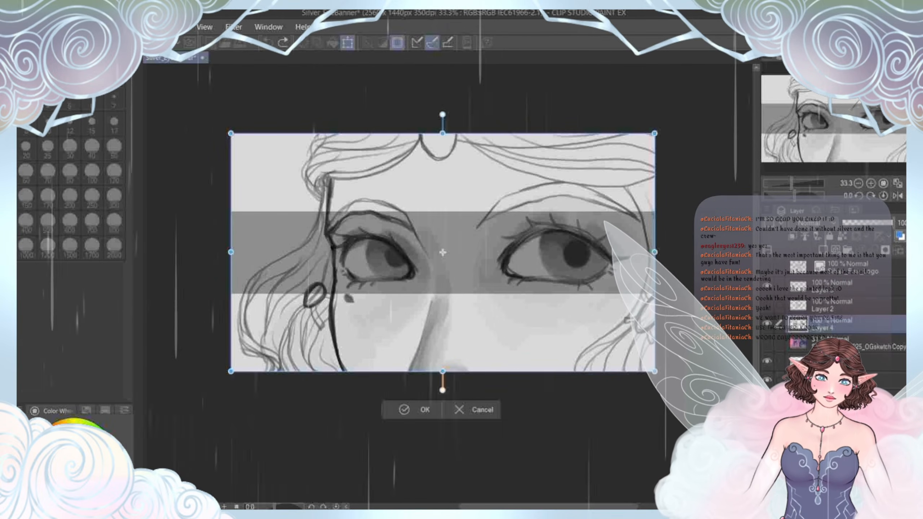
drag(442, 133, 441, 127)
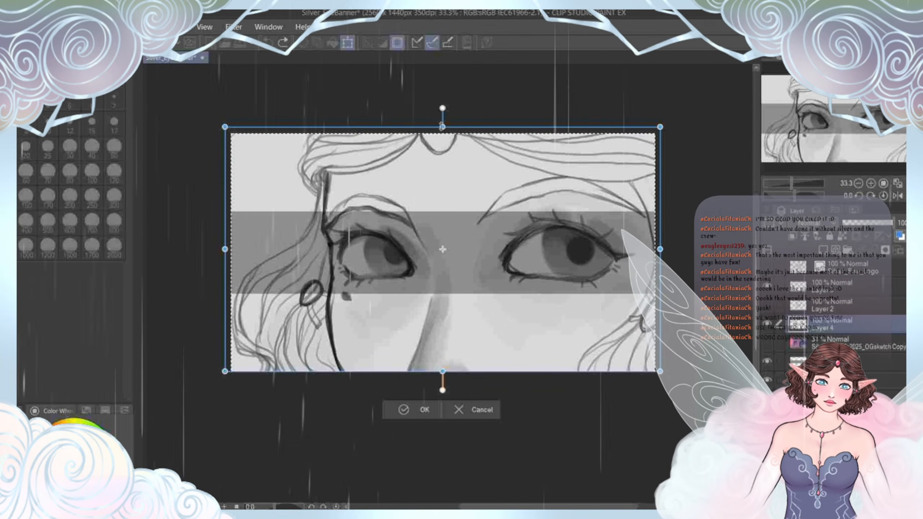
drag(442, 127, 442, 126)
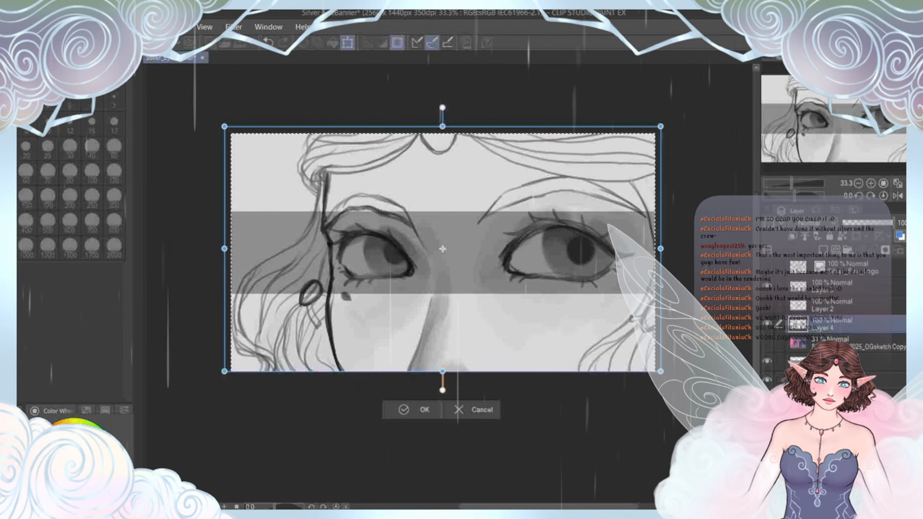
Step: Nudge the enlarged drawing slightly downward, apply the transform and clear the selection
key(Down)
key(Down)
key(Down)
key(Down)
key(Down)
key(Down)
key(Down)
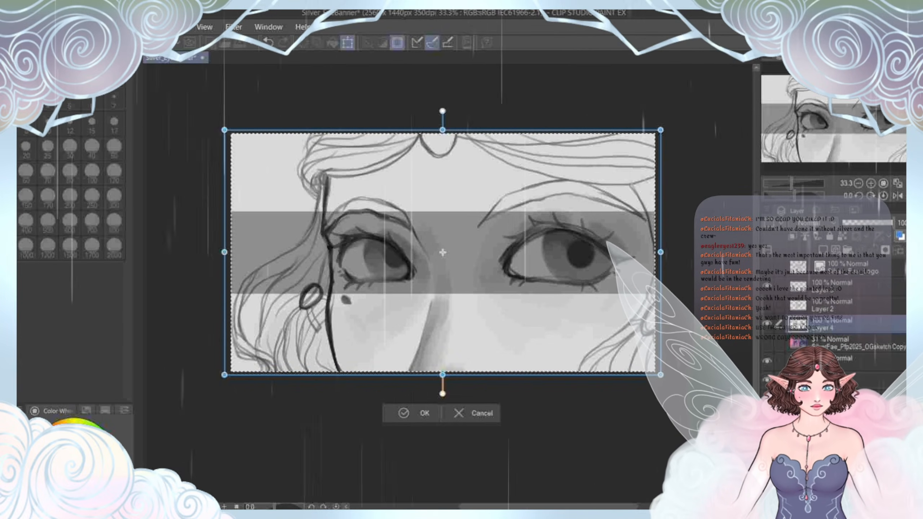
key(Down)
key(Down)
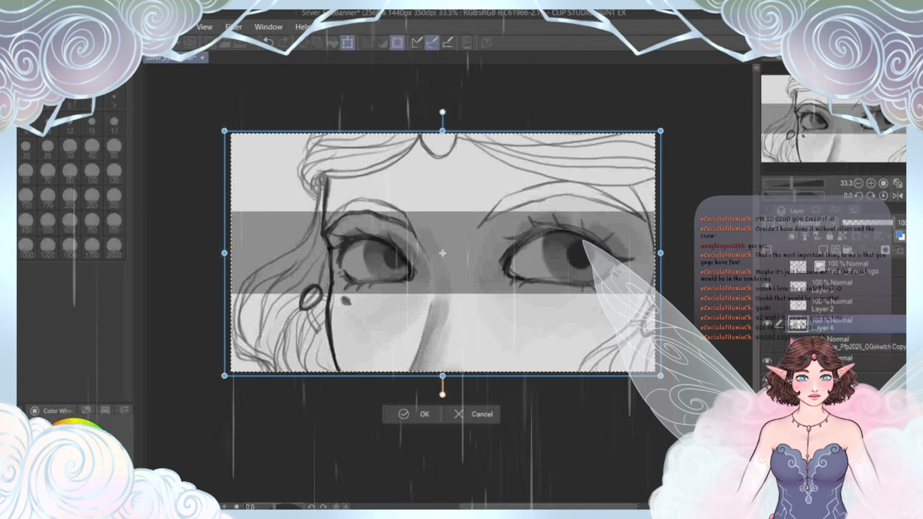
key(Return)
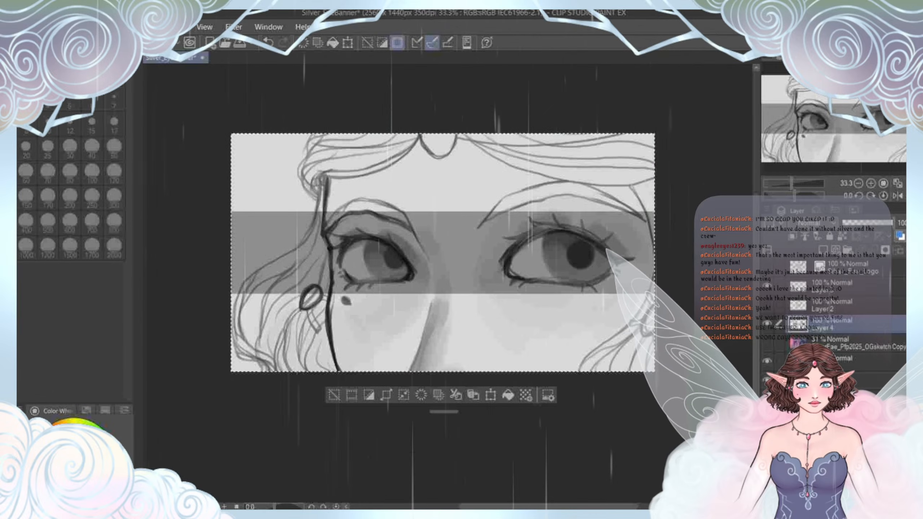
key(ctrl+d)
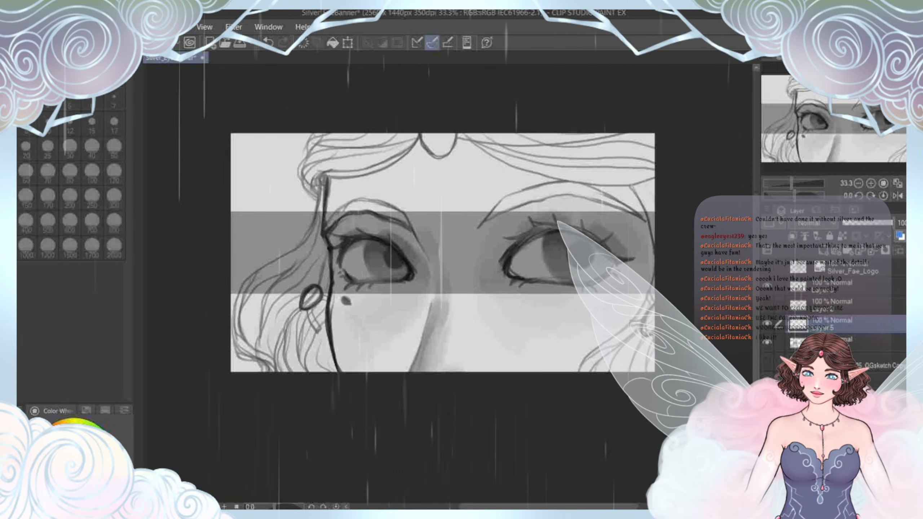
Step: Try a small round highlight in the smaller eye on Layer 5 at size 7, undo it, and set the brush size to 17
key(p)
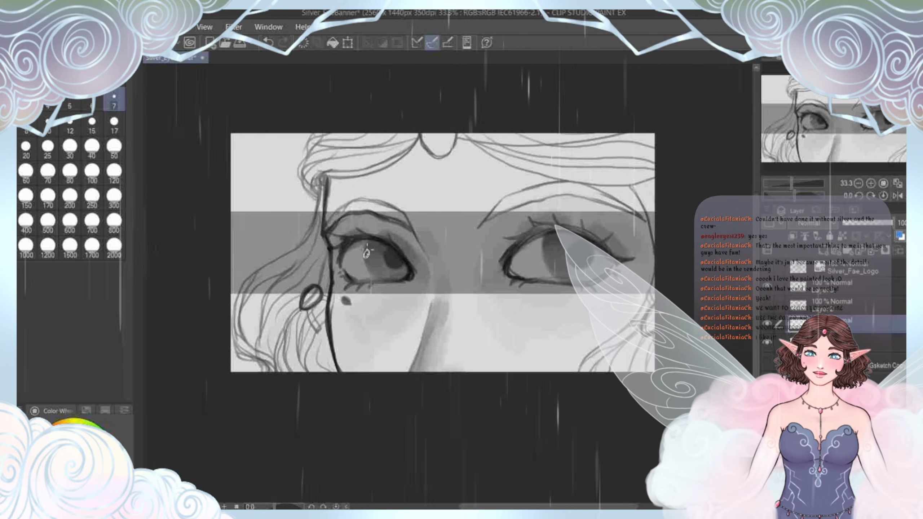
key(ctrl+z)
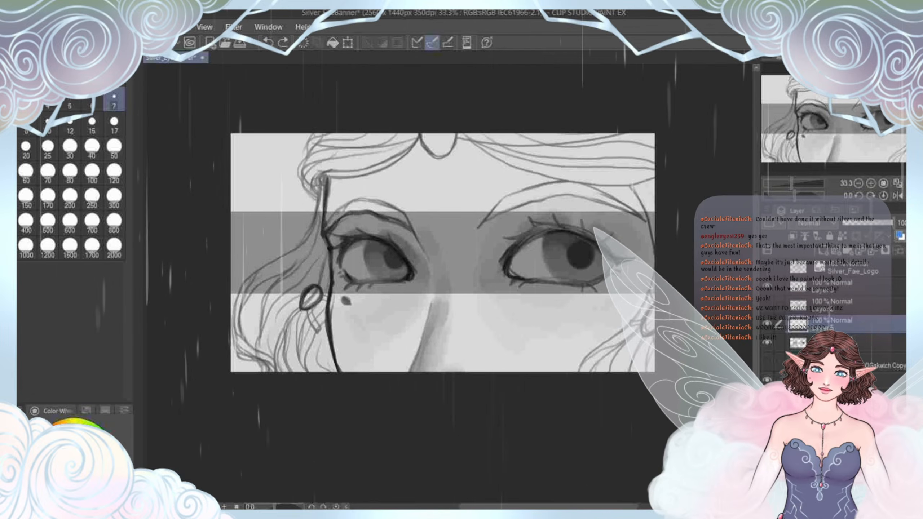
click(114, 124)
scroll(357, 240, up, 3)
drag(357, 240, 420, 260)
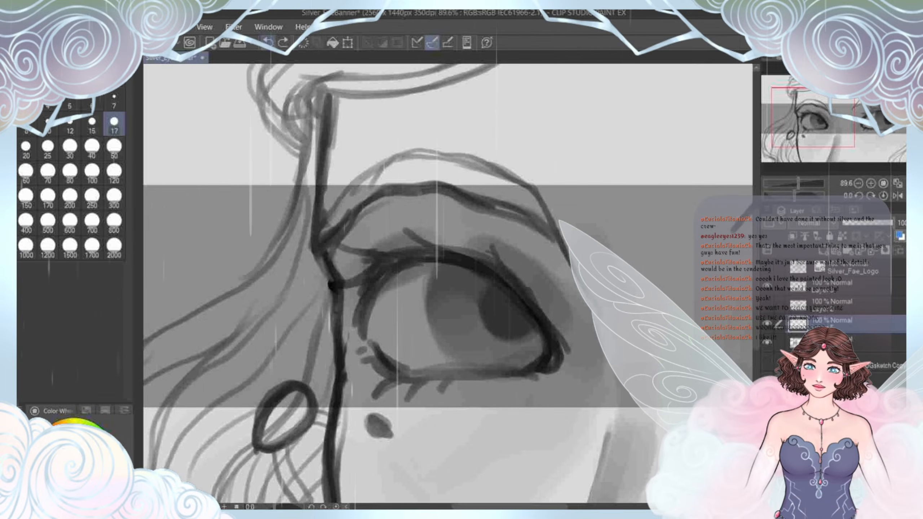
click(36, 58)
click(86, 58)
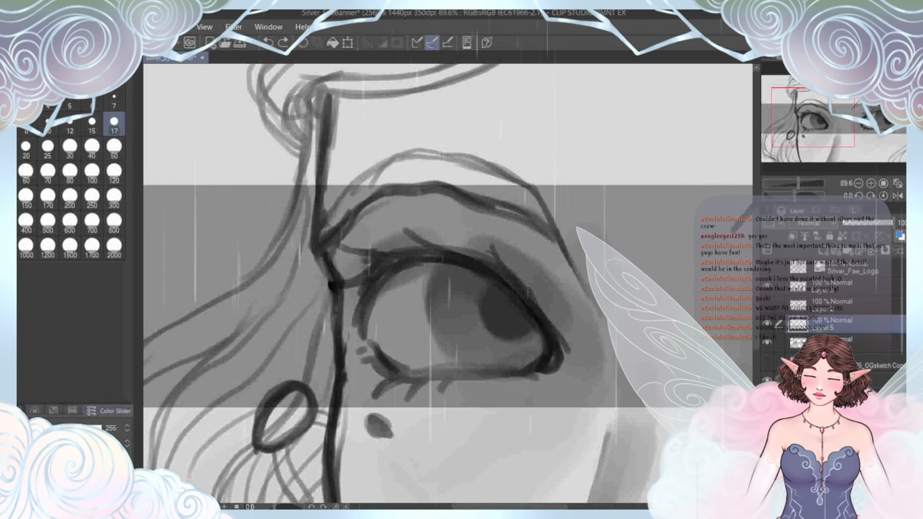
click(72, 410)
click(53, 411)
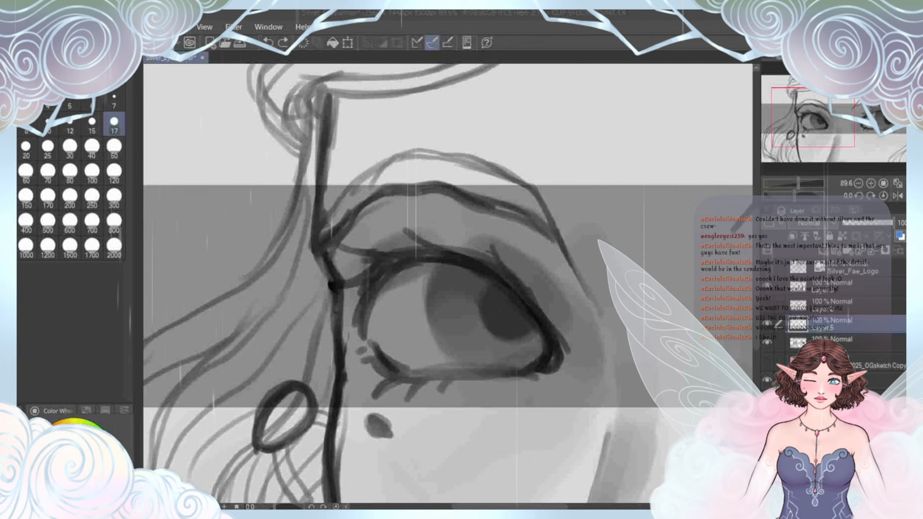
Step: Display the pen sub tool list with the G-pen selected and save the eye banner file
key(Return)
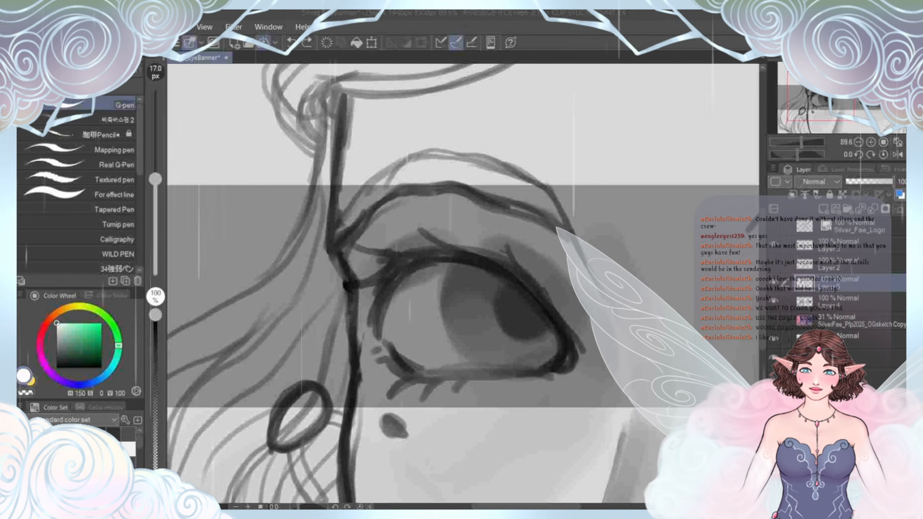
key(ctrl+s)
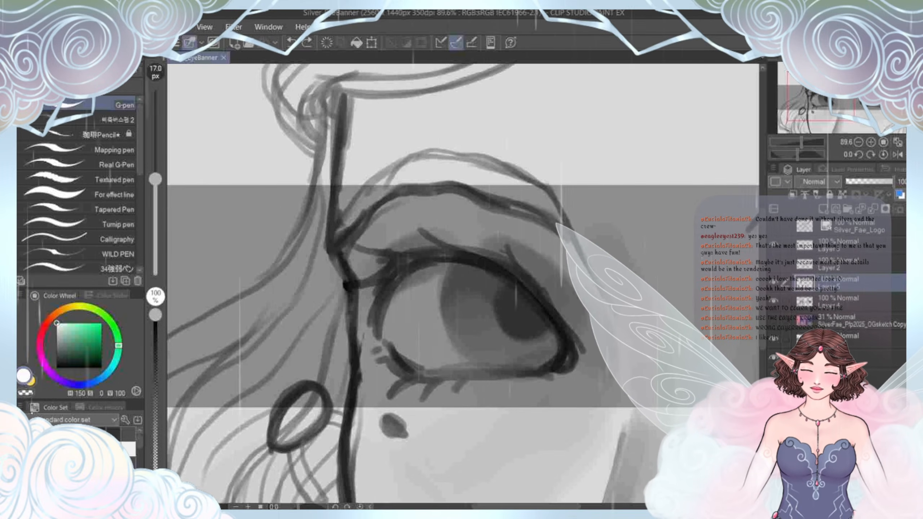
Step: Examine the neighbouring pens in the sub tool list and their brush size, anti-aliasing and stabilization settings
drag(58, 296, 47, 407)
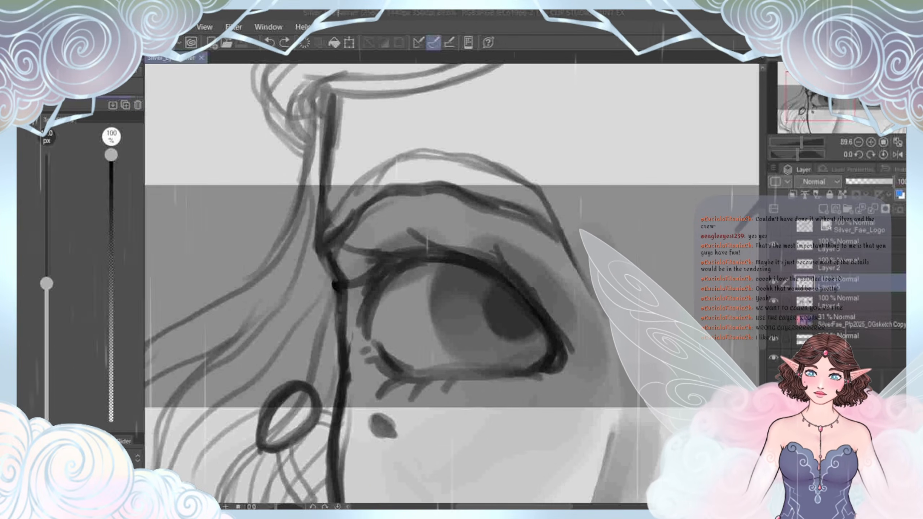
key(bracketright)
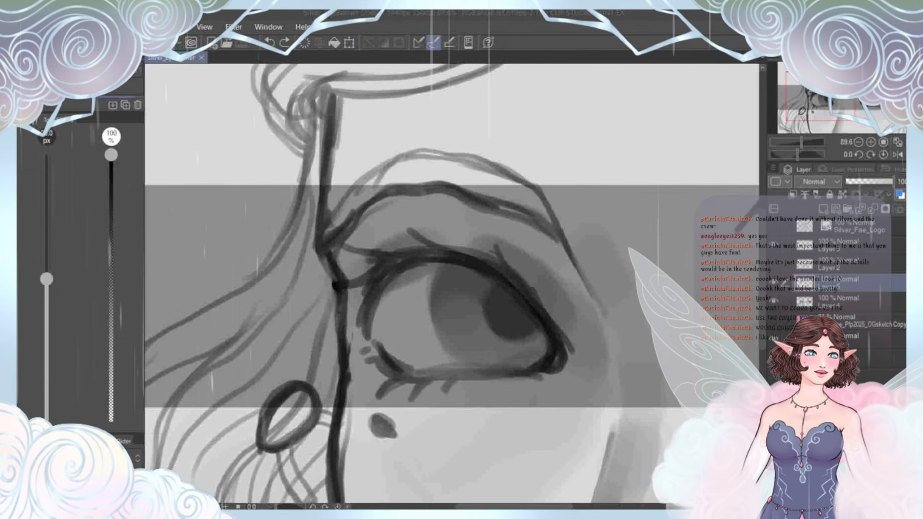
click(463, 205)
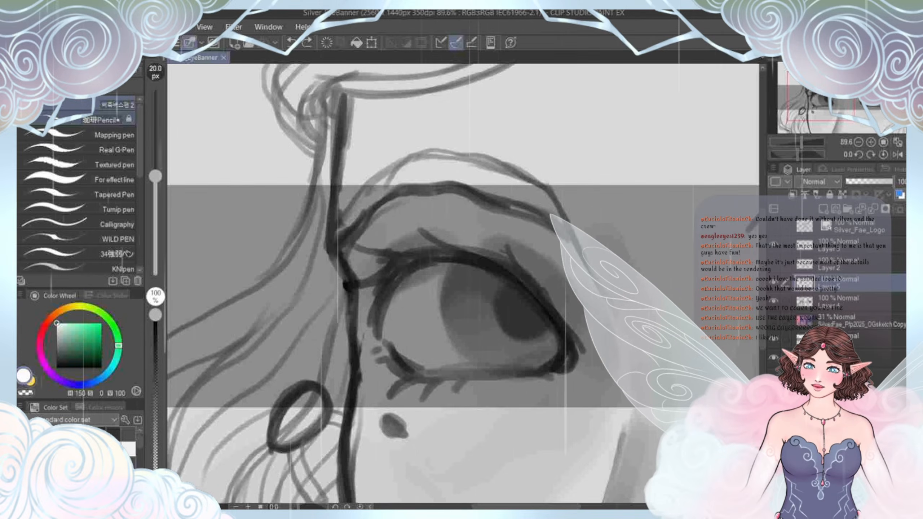
key(bracketleft)
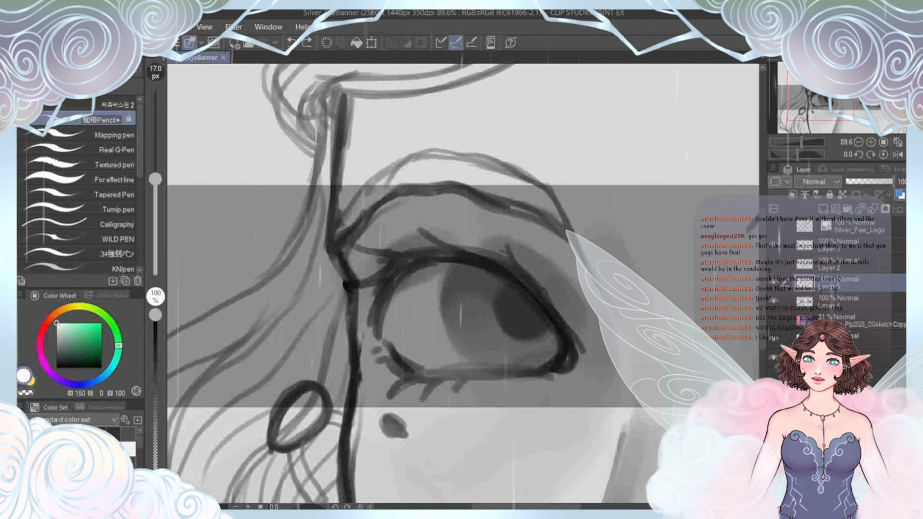
click(112, 105)
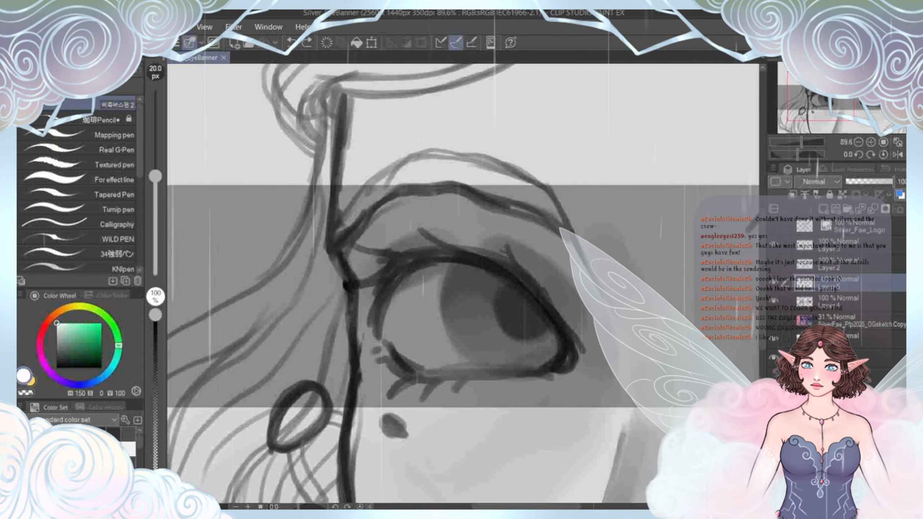
click(106, 59)
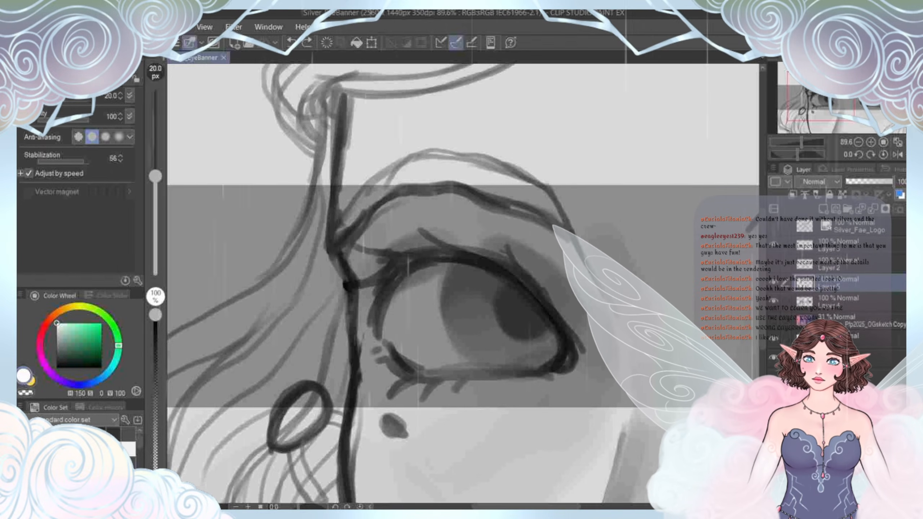
click(58, 59)
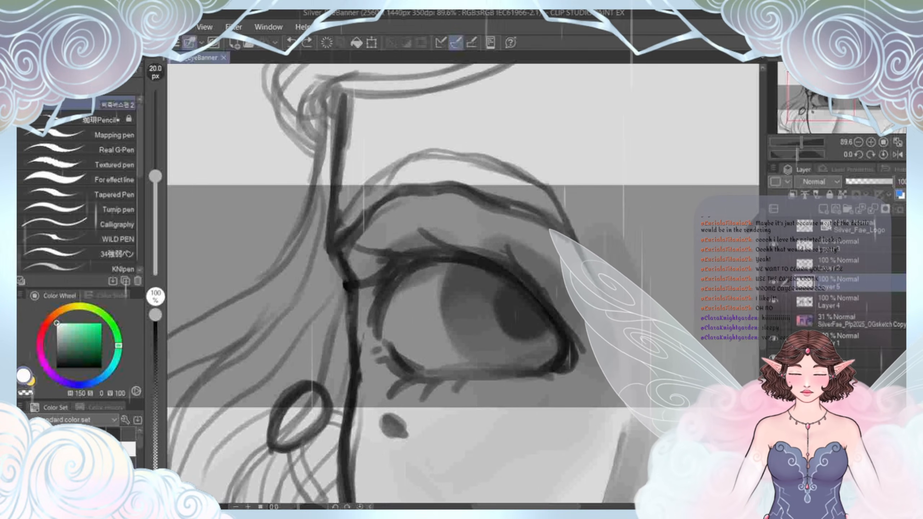
Step: Select the G-pen at size 10 and move it from the end of the pen list to the start
key(Tab)
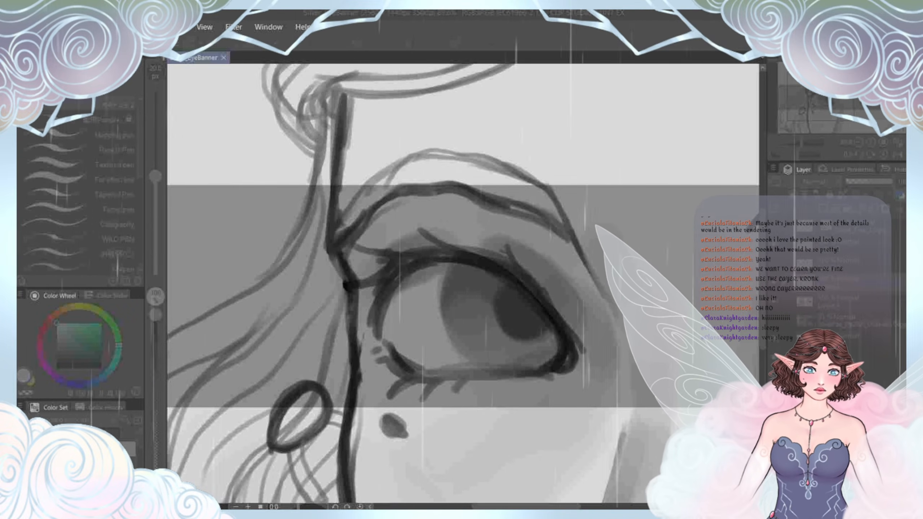
key(b)
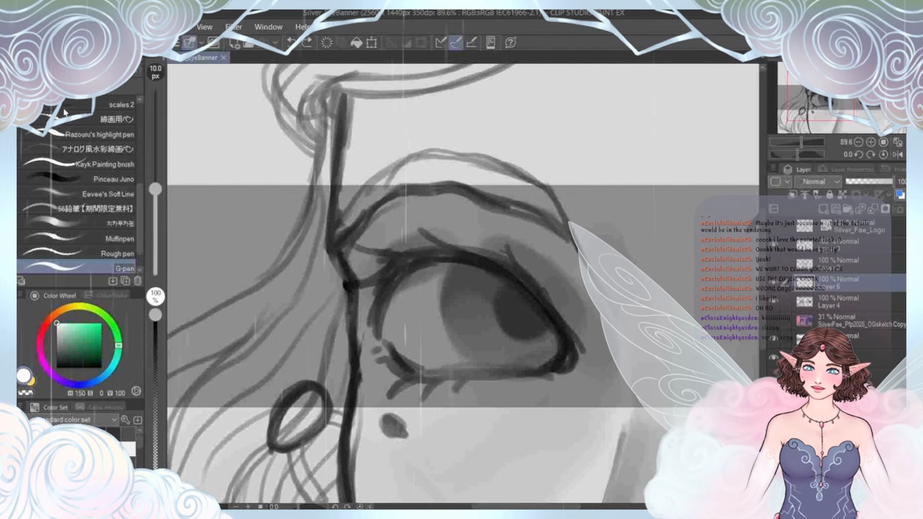
drag(64, 112, 64, 102)
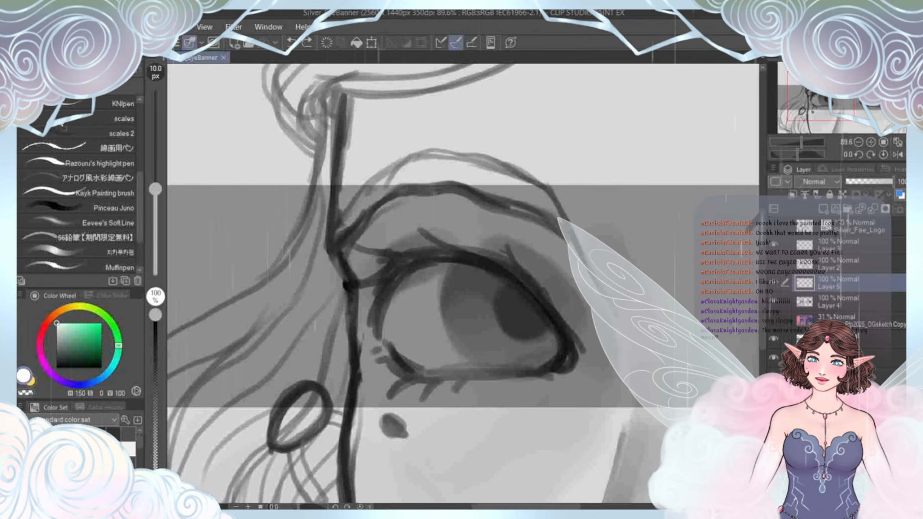
drag(78, 108, 72, 127)
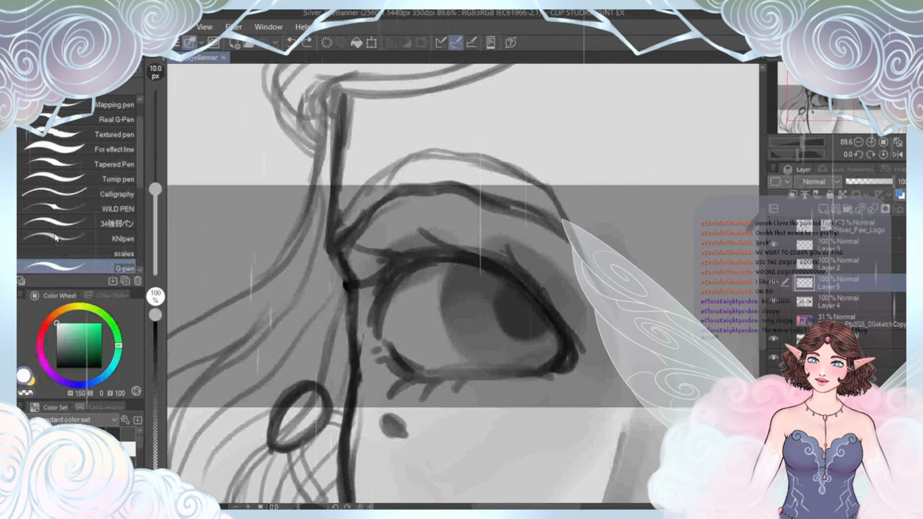
mouse_move(60, 267)
mouse_down()
mouse_move(71, 113)
mouse_move(63, 100)
mouse_up()
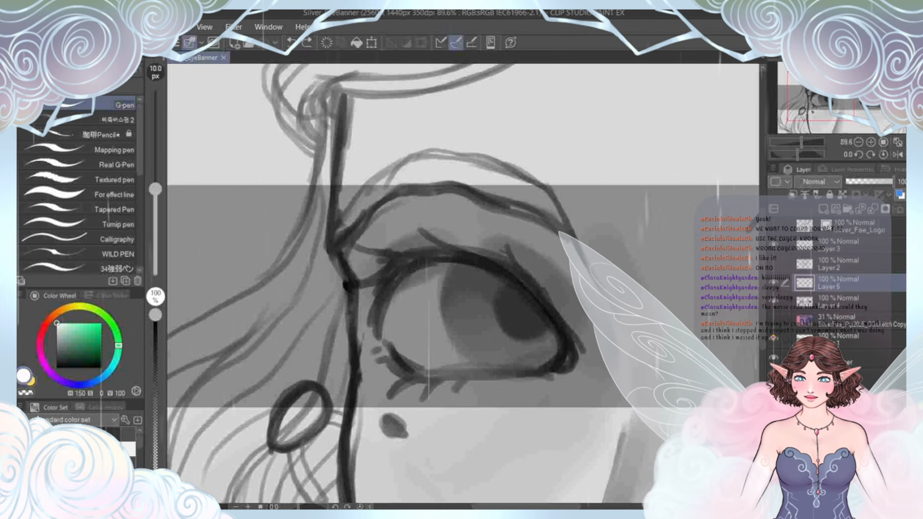
Step: Rearrange the workspace so the Tool Settings sit beneath the pen list above the grouped colour palettes, and collapse the size and opacity sliders
drag(59, 296, 51, 407)
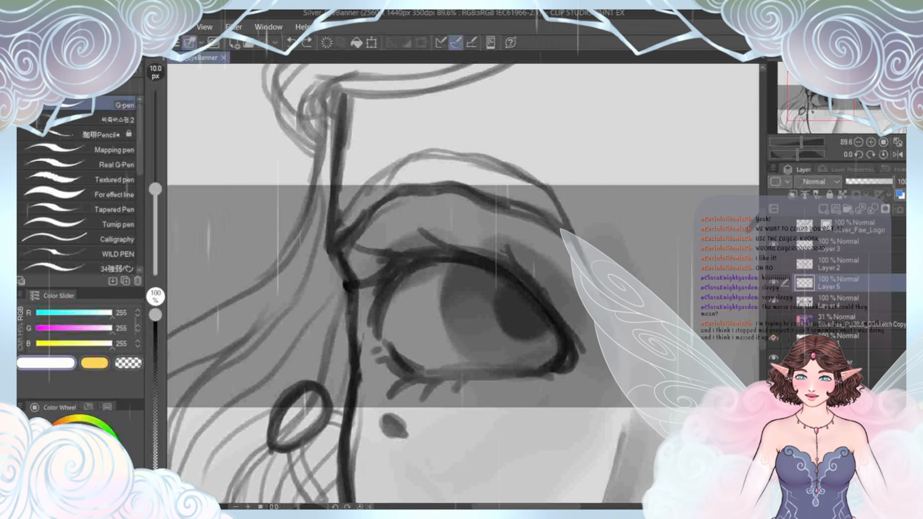
drag(59, 295, 120, 407)
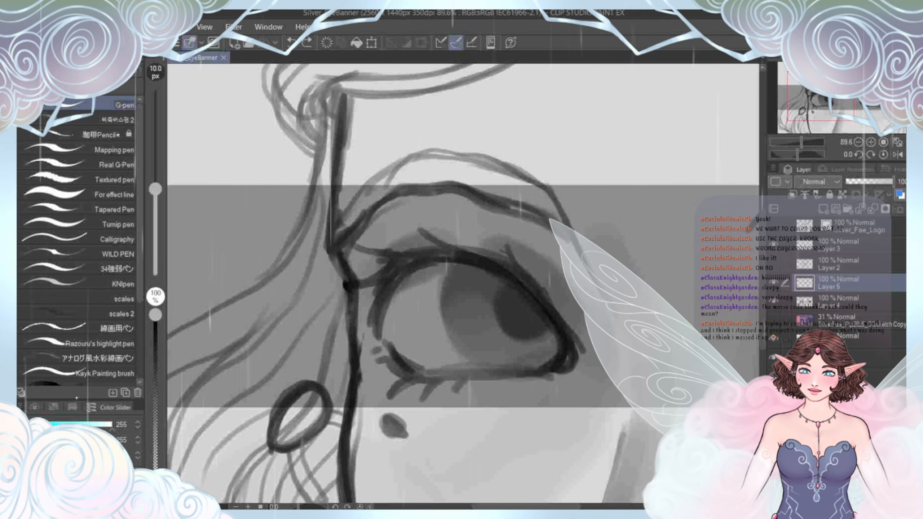
drag(218, 291, 80, 399)
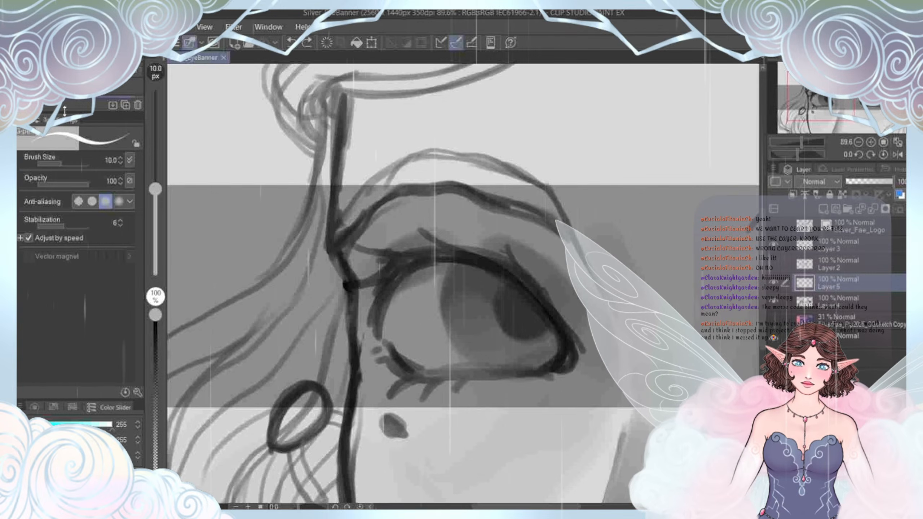
mouse_move(73, 114)
mouse_down()
mouse_move(74, 308)
mouse_move(77, 259)
mouse_up()
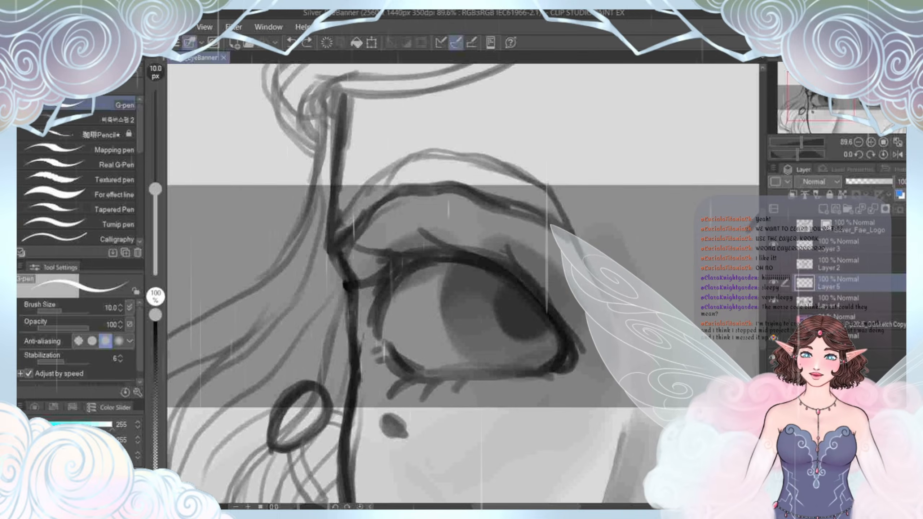
click(150, 37)
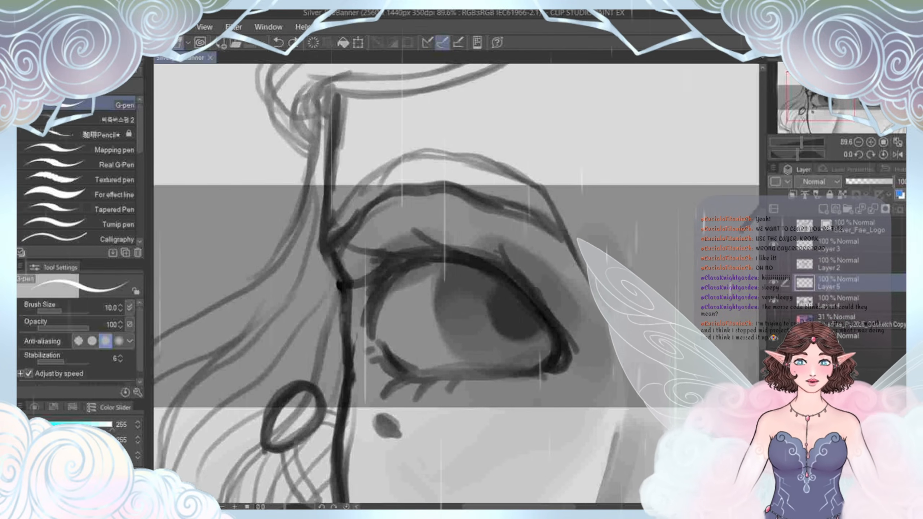
Step: Try a small oval highlight on the smaller eye's iris with the G-pen at size 10 and undo it
drag(457, 284, 435, 249)
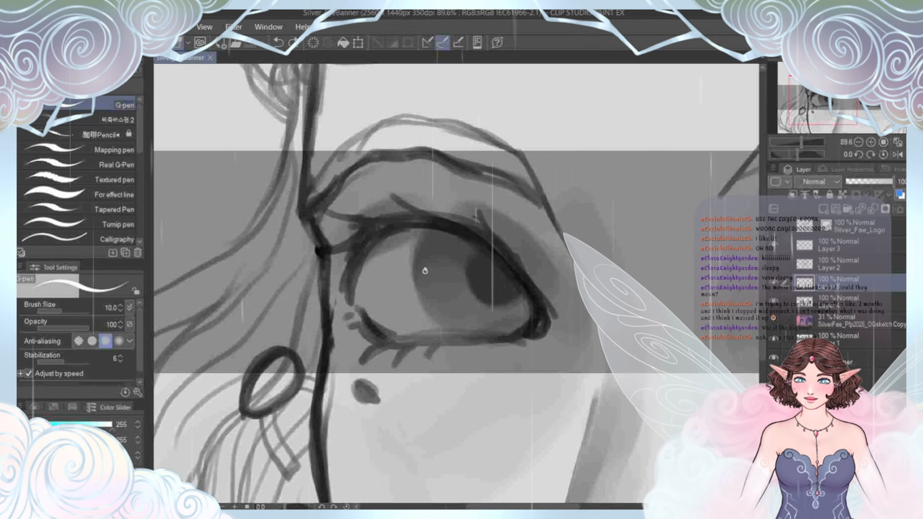
drag(427, 262, 421, 264)
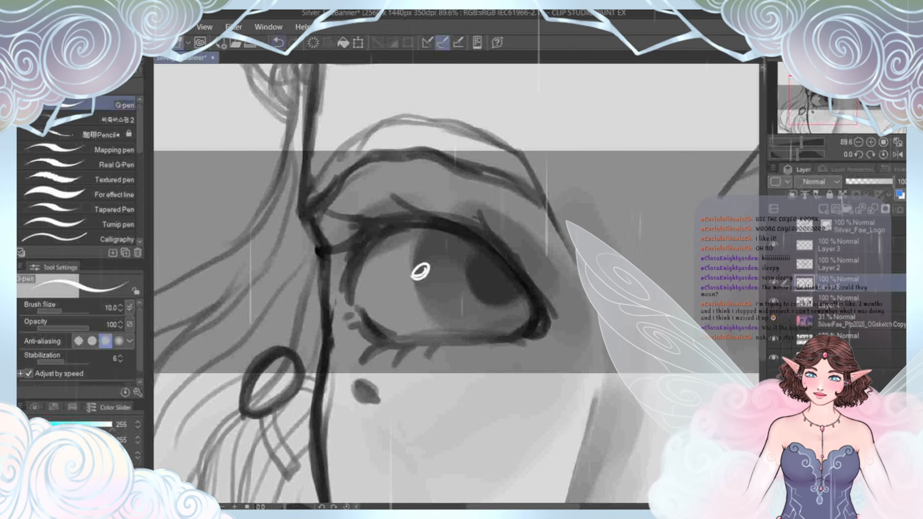
click(278, 43)
Step: Set the G-pen's stabilization to 0 and paint a white oval highlight at size 62.8 on the iris edge of each eye
drag(61, 362, 26, 360)
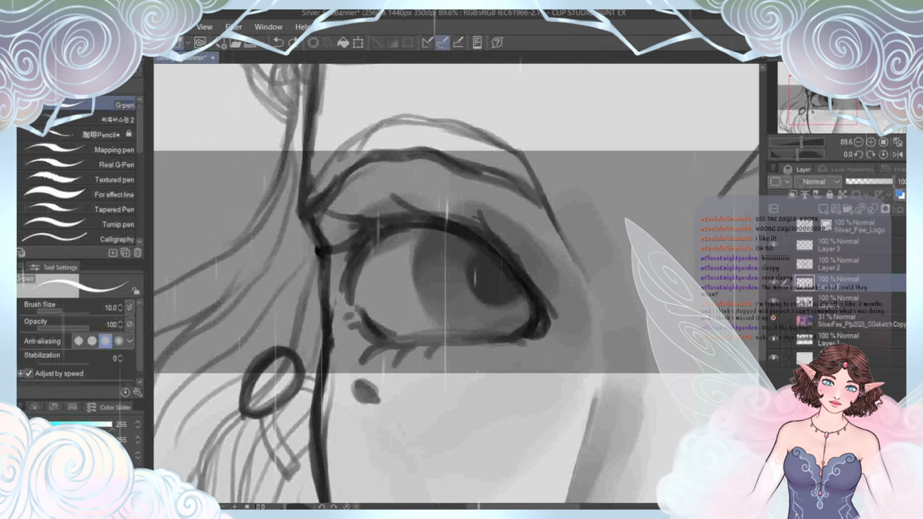
drag(418, 256, 426, 261)
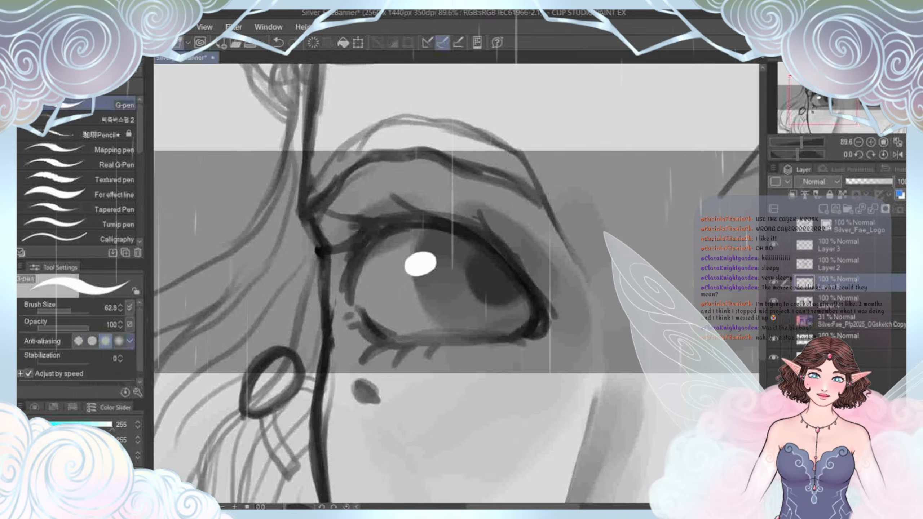
scroll(456, 287, right, 5)
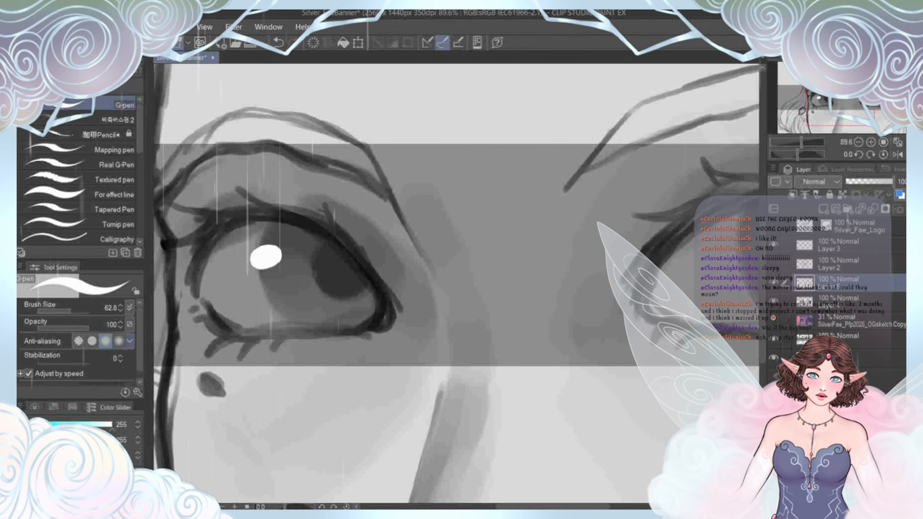
key(ctrl+z)
key(ctrl+minus)
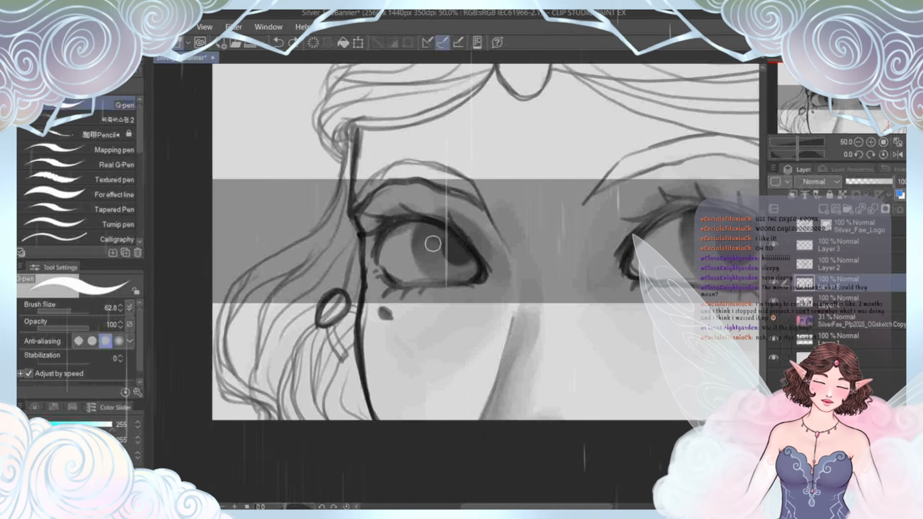
click(413, 242)
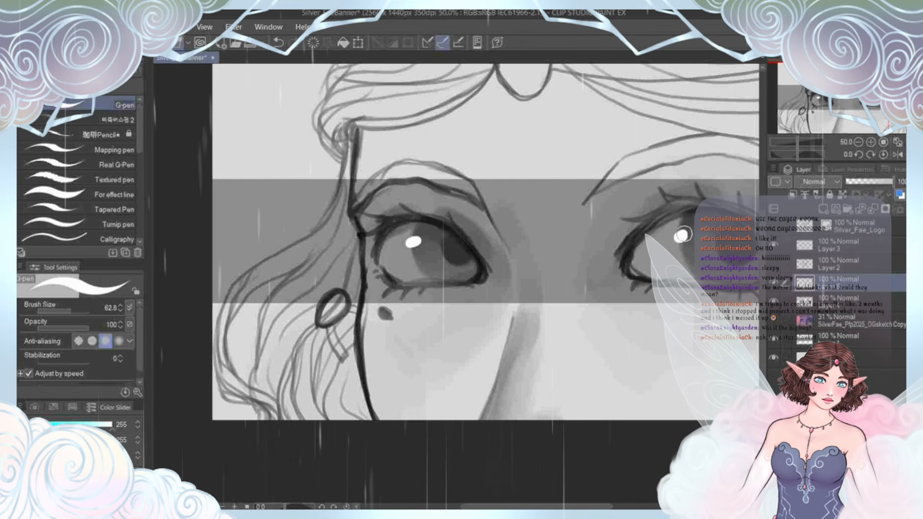
click(681, 237)
Step: Try a second round highlight beside the smaller eye's oval one at brush size 100 and undo it
scroll(342, 259, down, 5)
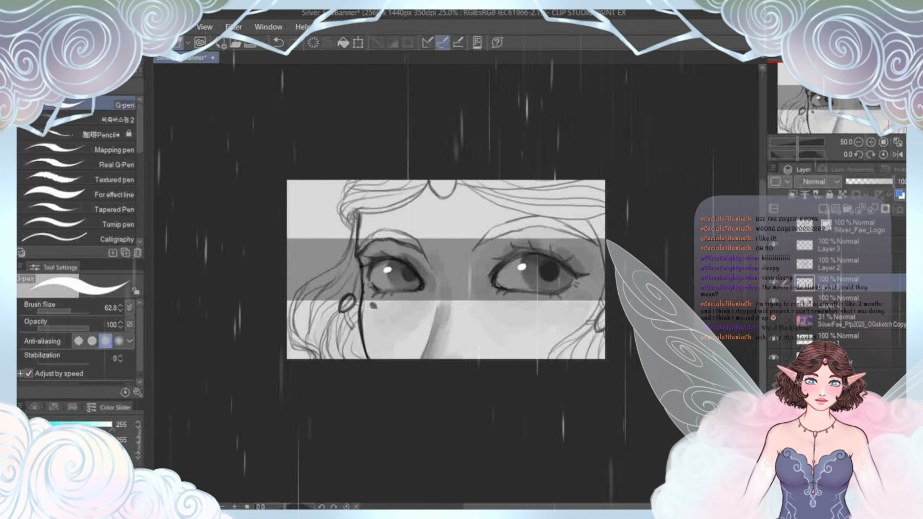
scroll(359, 264, up, 6)
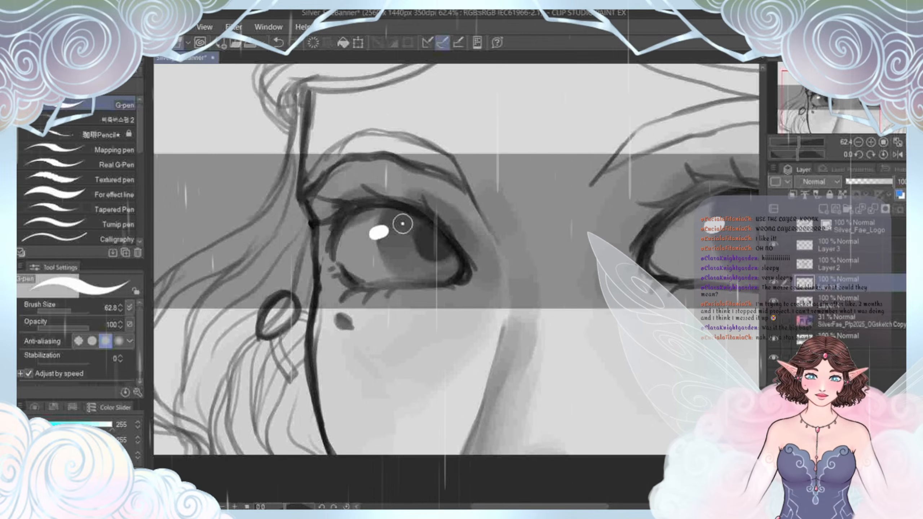
click(278, 42)
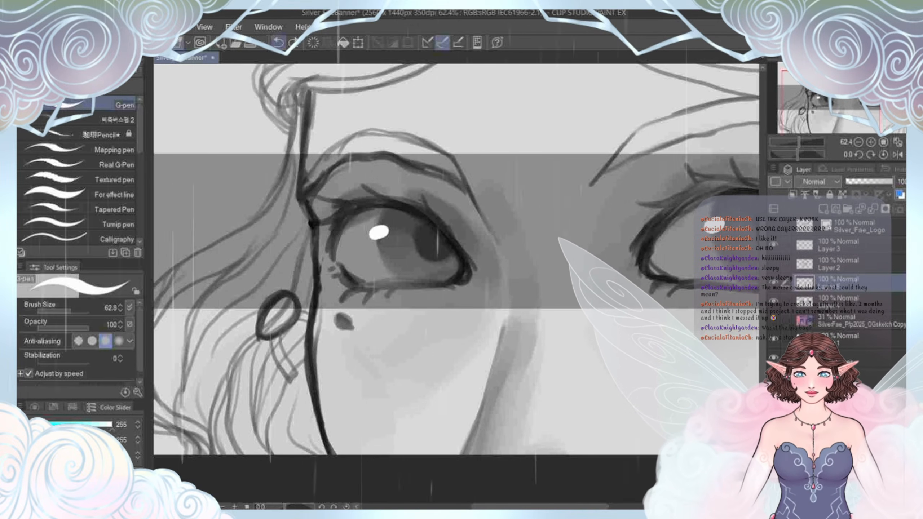
click(94, 57)
click(126, 147)
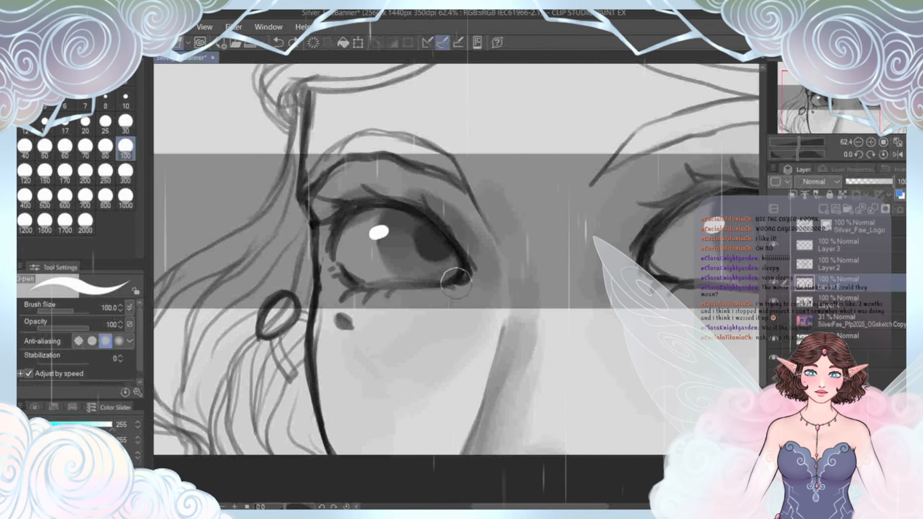
click(403, 223)
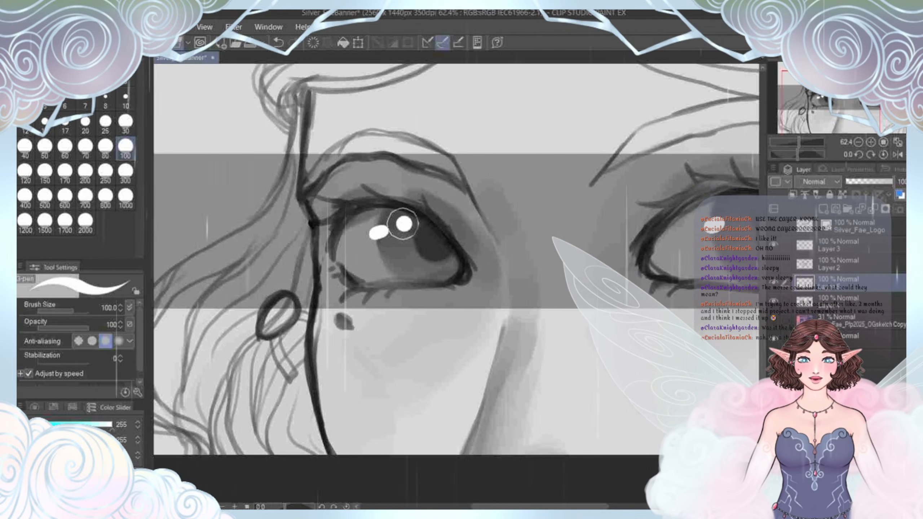
key(ctrl+z)
Step: Set the brush size to 30 and add a tiny white dot beside the oval highlight in each eye
click(126, 123)
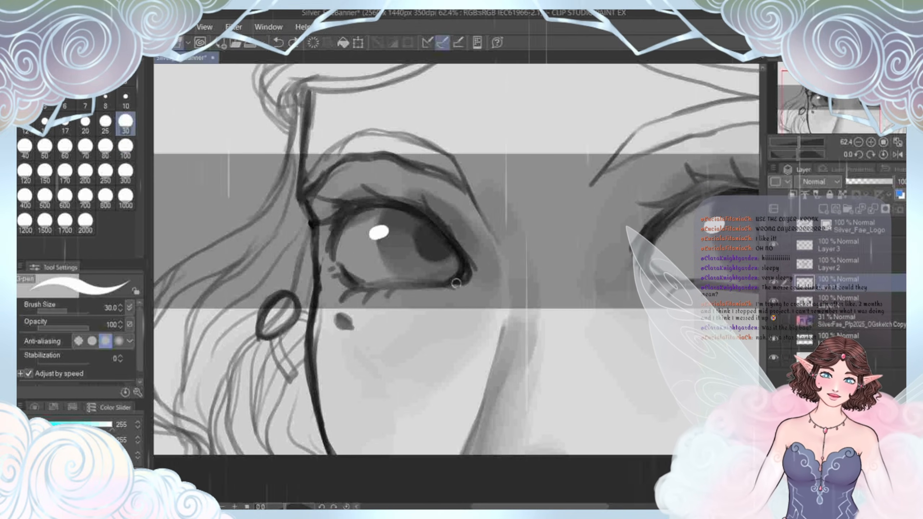
click(399, 225)
drag(399, 224, 290, 221)
click(278, 42)
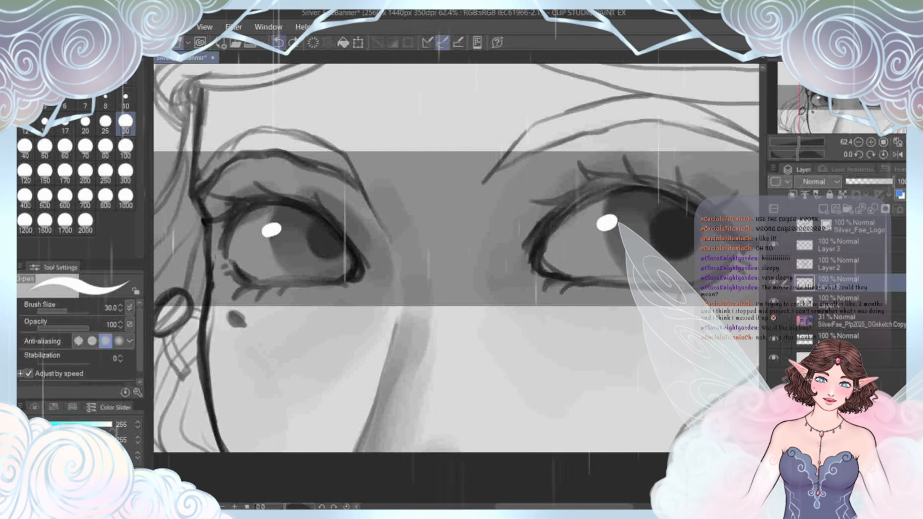
drag(400, 232, 489, 278)
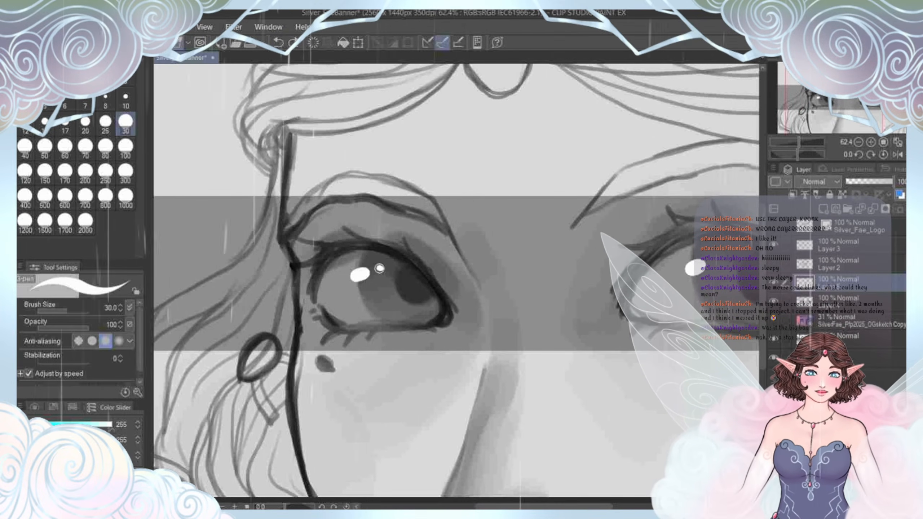
drag(379, 268, 172, 231)
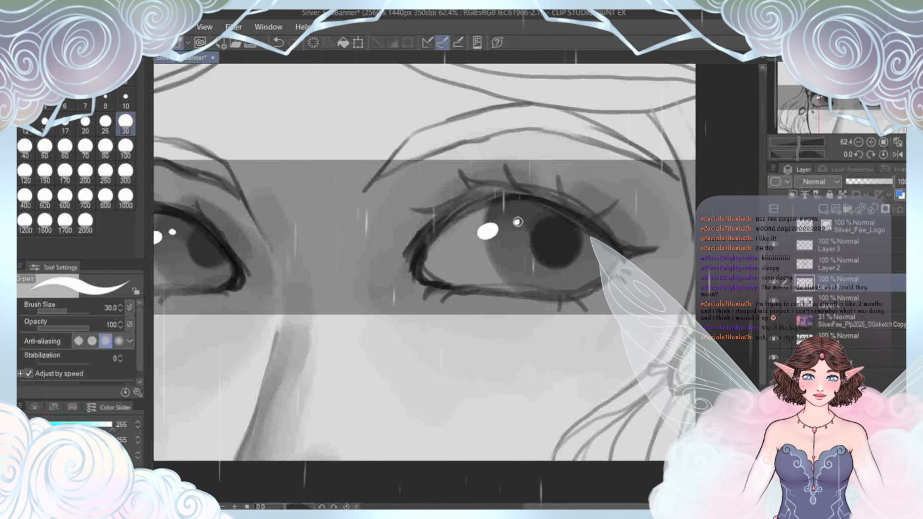
Step: Merge the eye-highlight layer down into the sketch on Layer 4 and lower that layer's opacity to 21%
scroll(517, 222, down, 4)
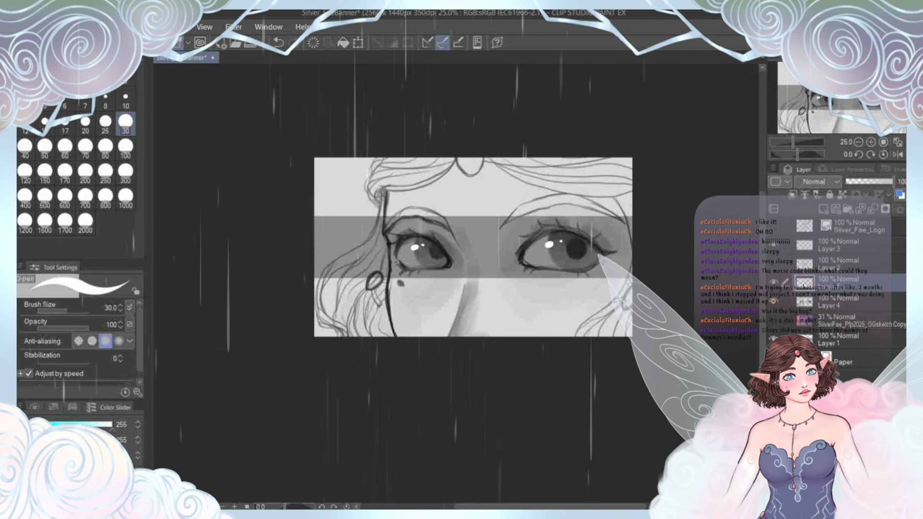
key(ctrl+e)
click(856, 181)
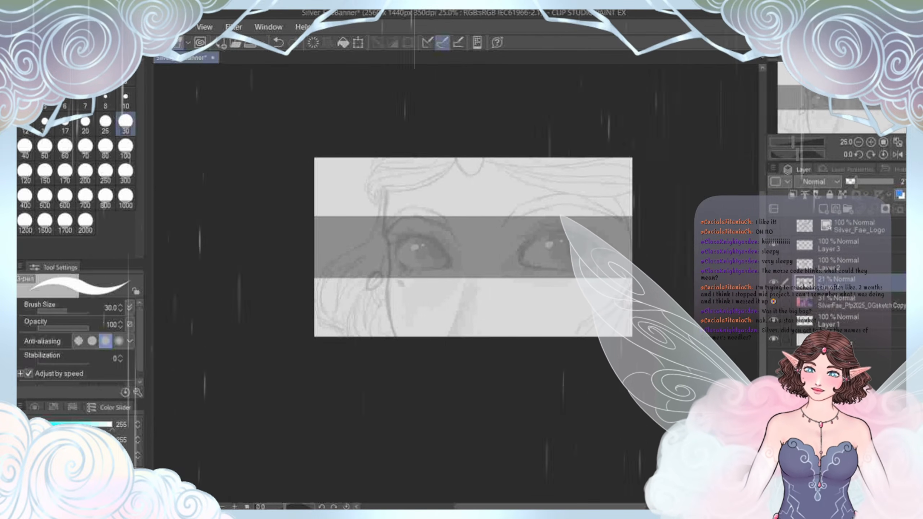
Step: Add a new raster layer above the faded sketch, choose the Korean-named pen below the G-pen, and show the color wheel
key(ctrl+shift+n)
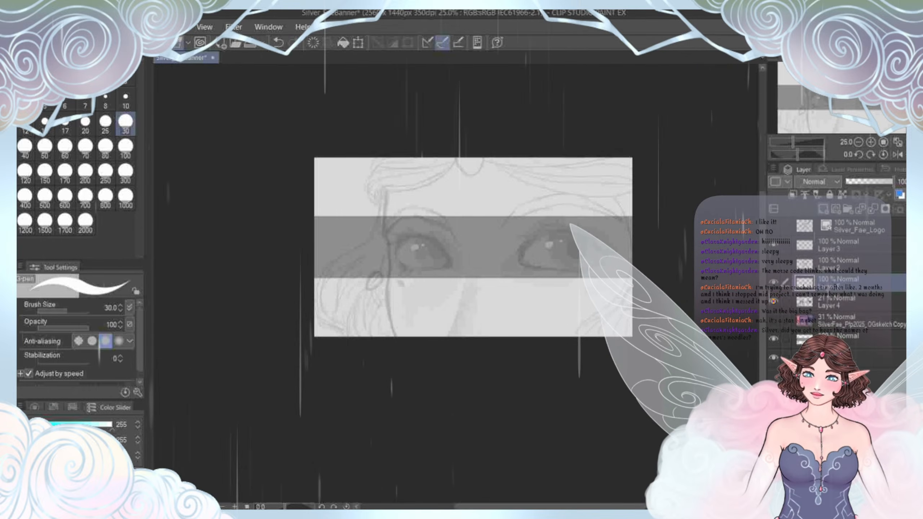
click(38, 58)
click(90, 120)
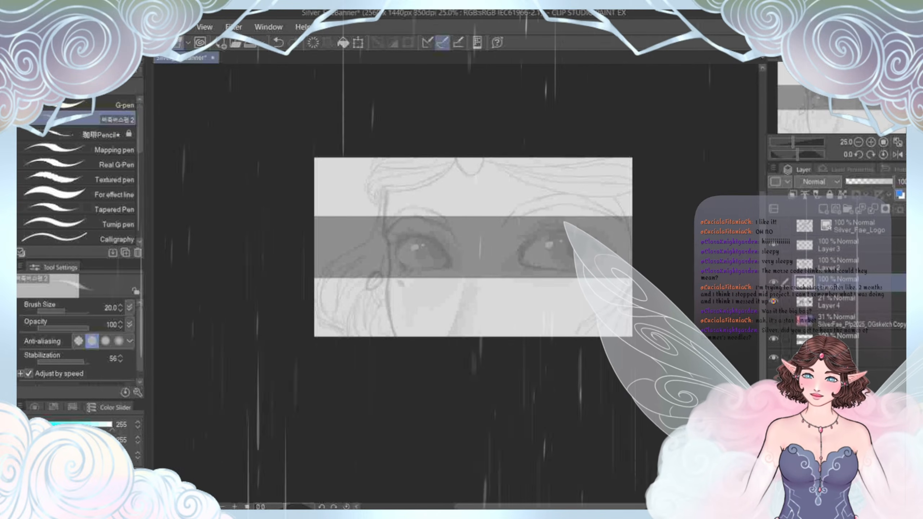
click(35, 407)
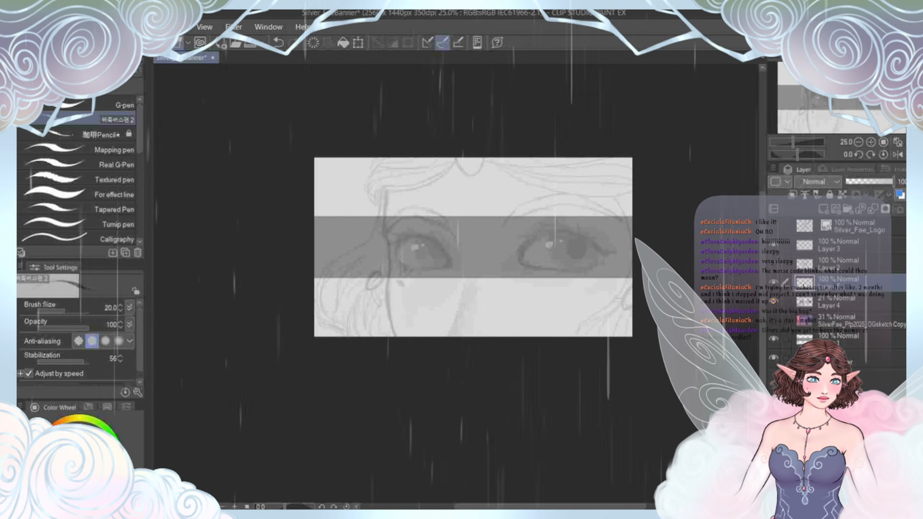
Step: Try inking the face's outer contour from the hairline past the brow beside the smaller eye at brush size 20
scroll(368, 231, up, 10)
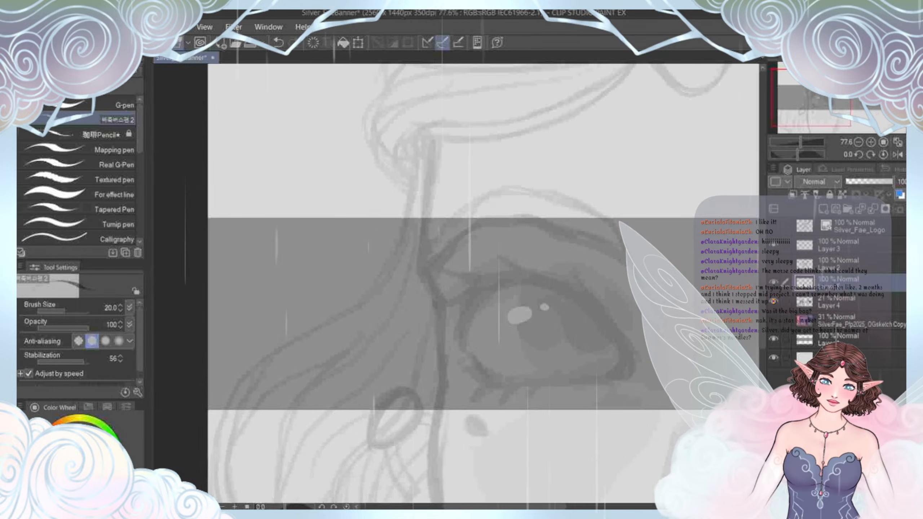
drag(430, 143, 420, 288)
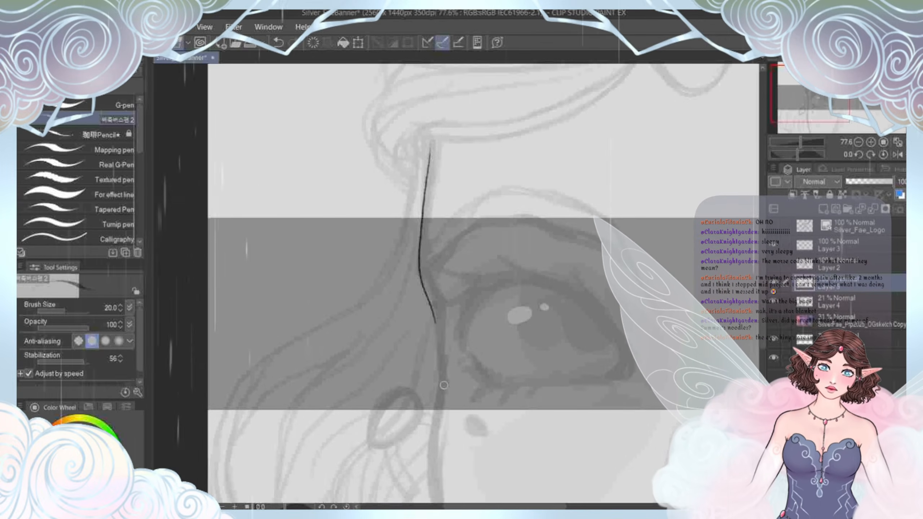
key(ctrl+z)
scroll(413, 232, up, 8)
drag(414, 232, 436, 316)
drag(489, 127, 483, 160)
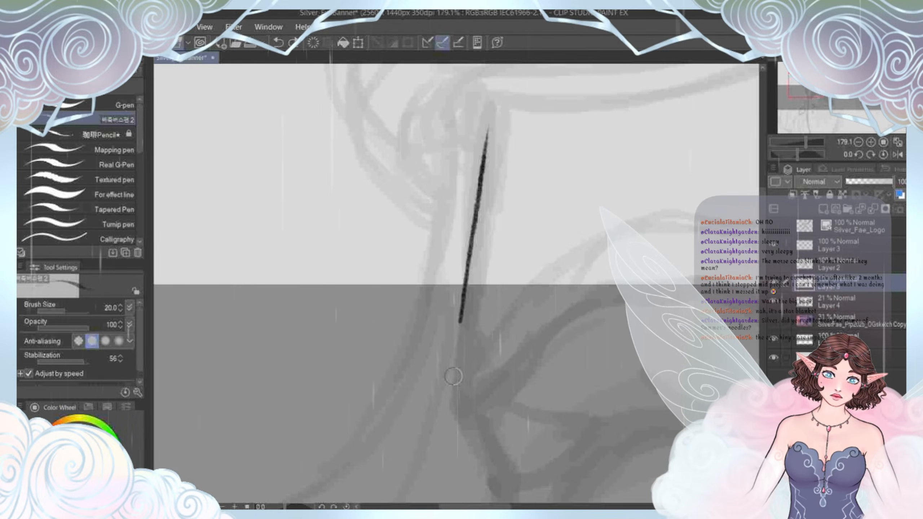
drag(463, 435, 506, 495)
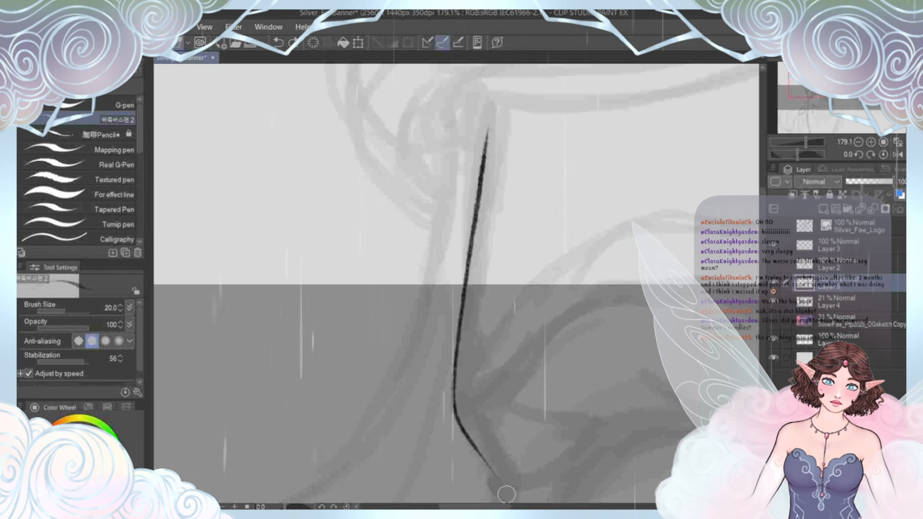
Step: Undo the short contour line and try one long stroke from the hairline down past the smaller eye
scroll(427, 309, down, 14)
drag(427, 309, 405, 194)
scroll(374, 237, up, 9)
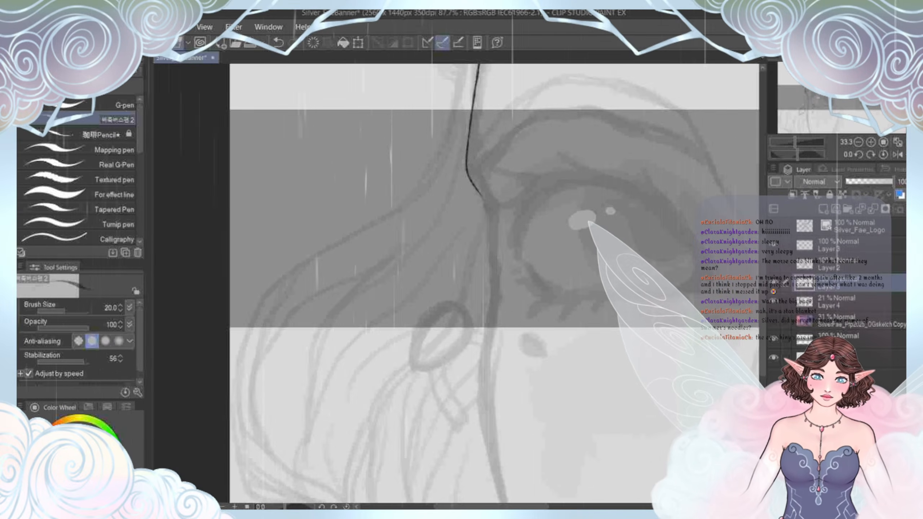
drag(374, 236, 376, 259)
key(ctrl+z)
drag(469, 203, 461, 299)
drag(477, 142, 464, 236)
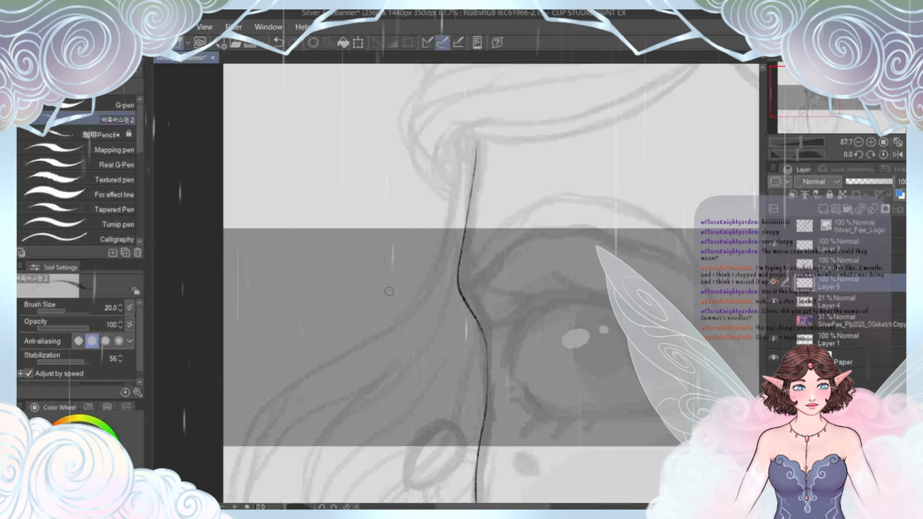
Step: Try several strokes continuing the face contour down the cheek to the canvas's lower edge, undoing each
mouse_move(389, 291)
mouse_down()
mouse_move(328, 212)
mouse_move(292, 95)
mouse_up()
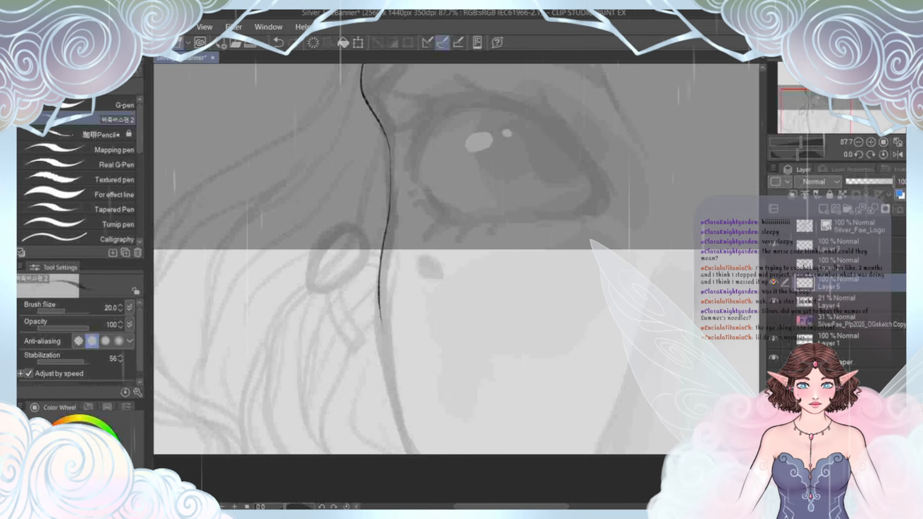
drag(378, 288, 388, 353)
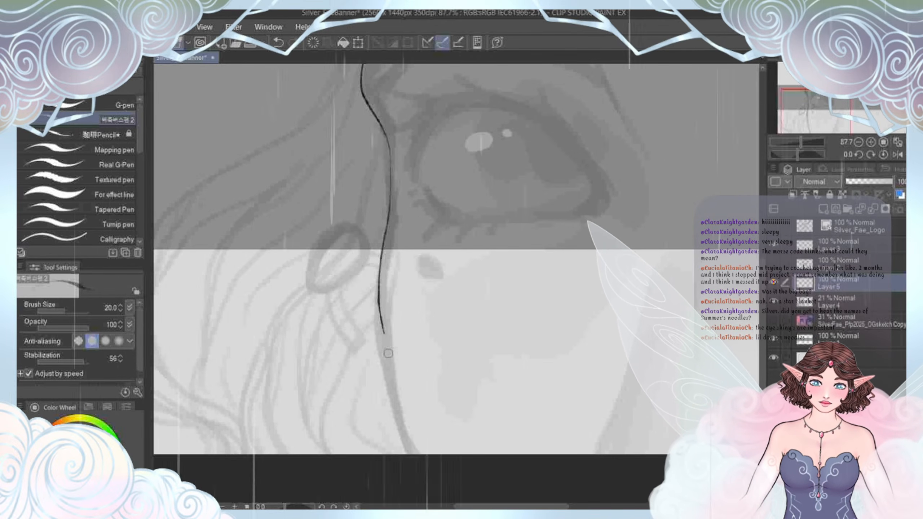
mouse_move(409, 423)
mouse_down()
mouse_move(426, 497)
mouse_move(497, 482)
mouse_up()
key(ctrl+z)
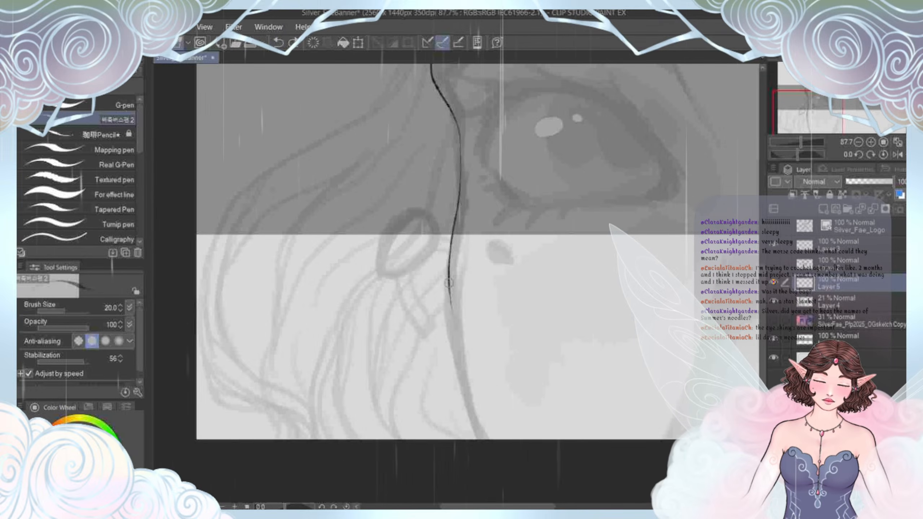
mouse_move(457, 355)
mouse_down()
mouse_move(473, 419)
mouse_move(511, 481)
mouse_up()
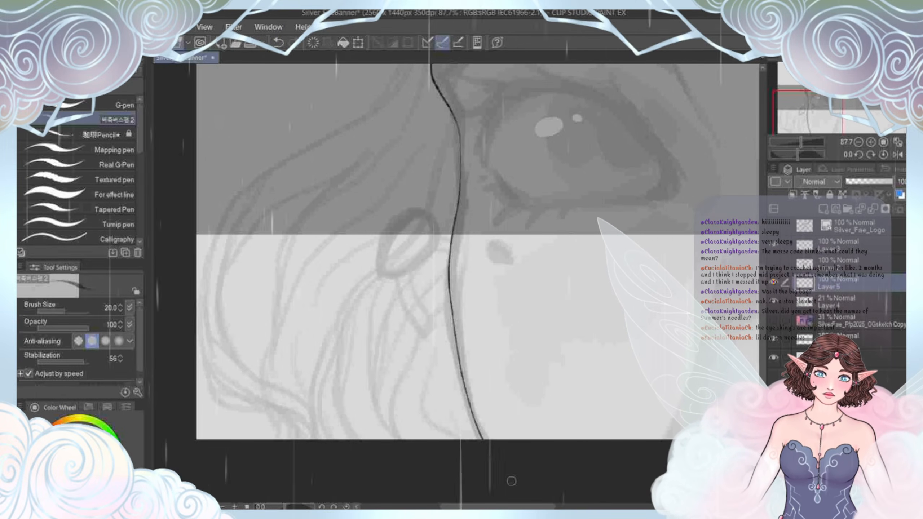
key(ctrl+z)
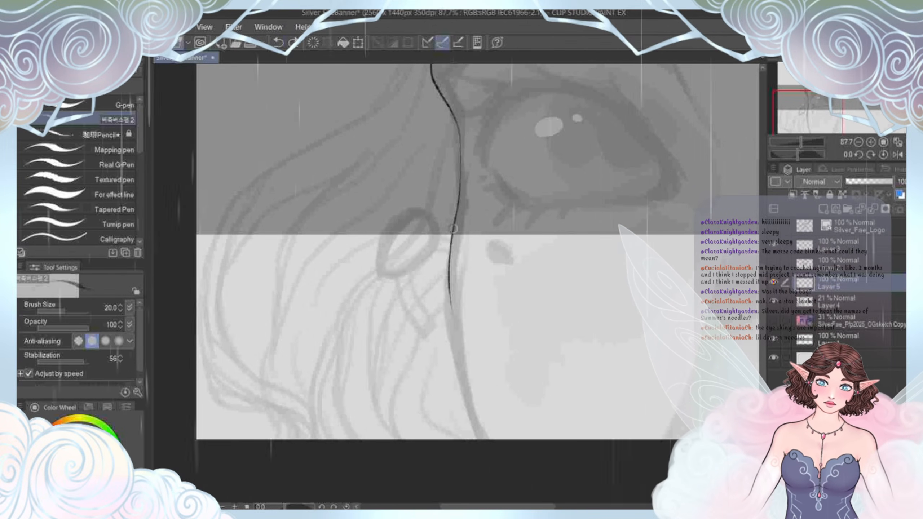
drag(450, 303, 476, 396)
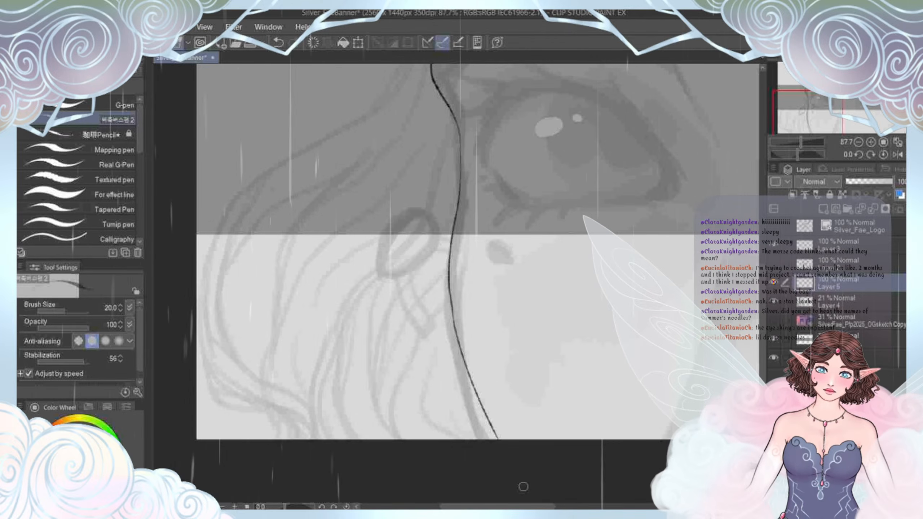
key(ctrl+z)
scroll(472, 254, up, 5)
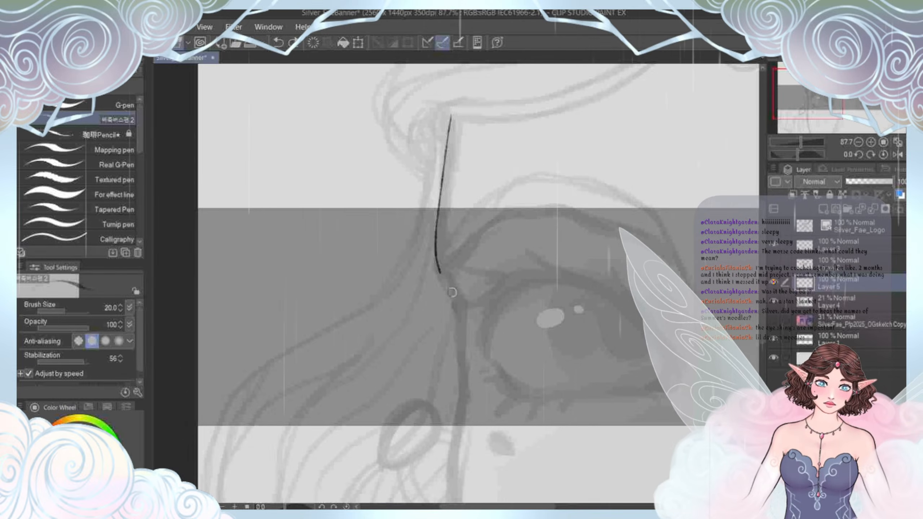
Step: Undo the contour's upper line and try re-inking the whole face edge from the hairline to the canvas's lower edge
key(ctrl+z)
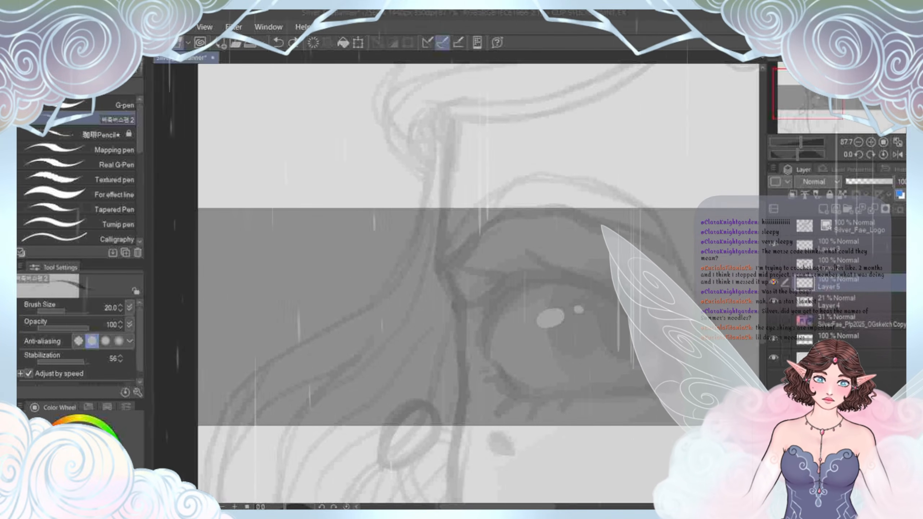
mouse_move(460, 309)
mouse_down()
mouse_move(402, 186)
mouse_move(437, 172)
mouse_move(444, 228)
mouse_move(458, 220)
mouse_up()
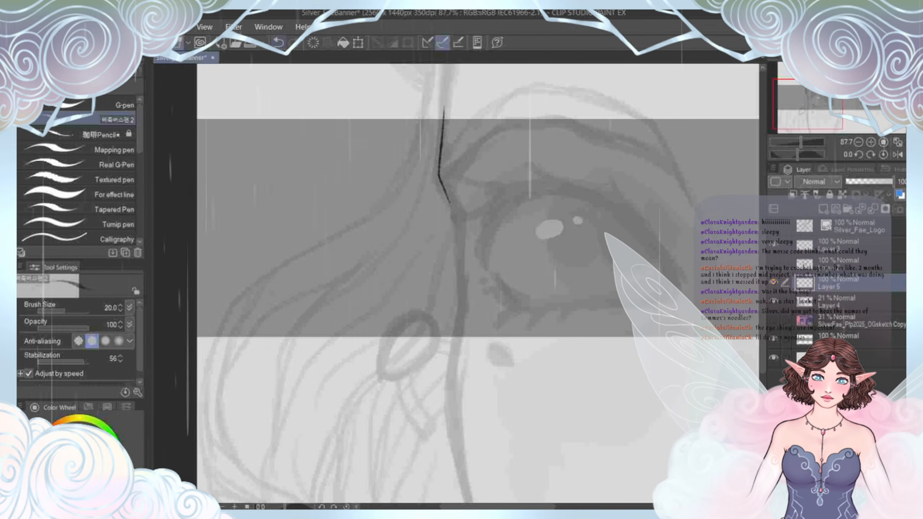
key(ctrl+z)
drag(458, 220, 481, 341)
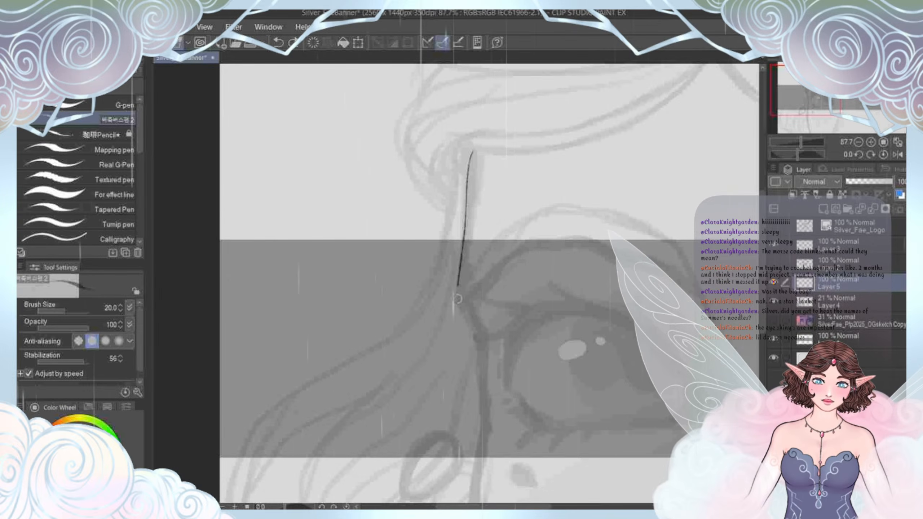
mouse_move(464, 312)
mouse_down()
mouse_move(485, 352)
mouse_move(484, 379)
mouse_move(450, 191)
mouse_up()
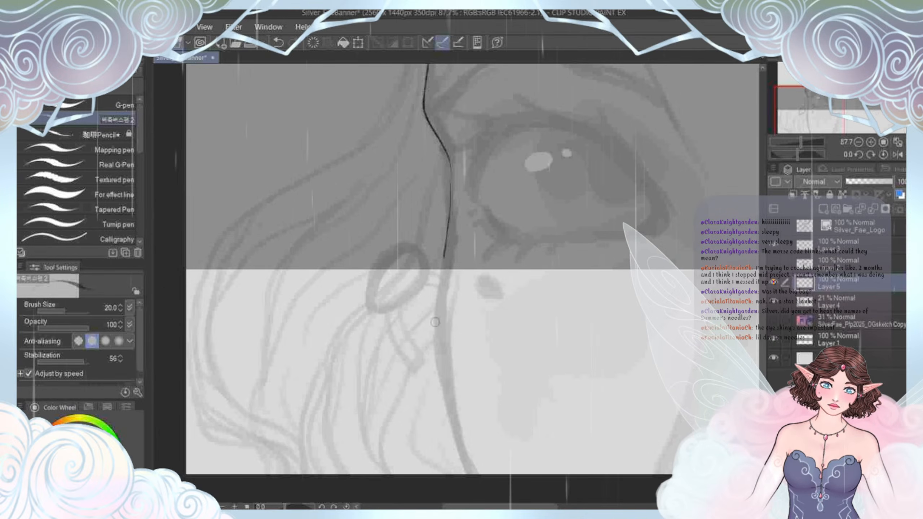
drag(457, 435, 494, 500)
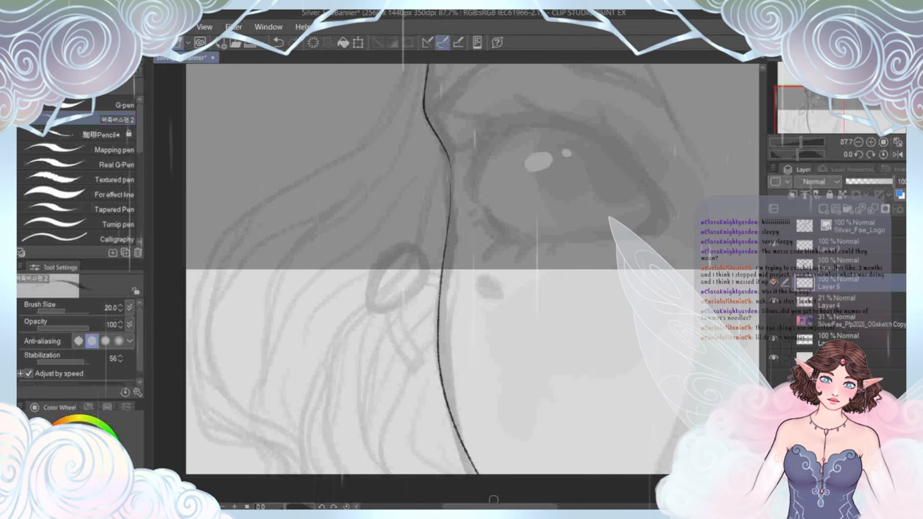
scroll(457, 284, down, 4)
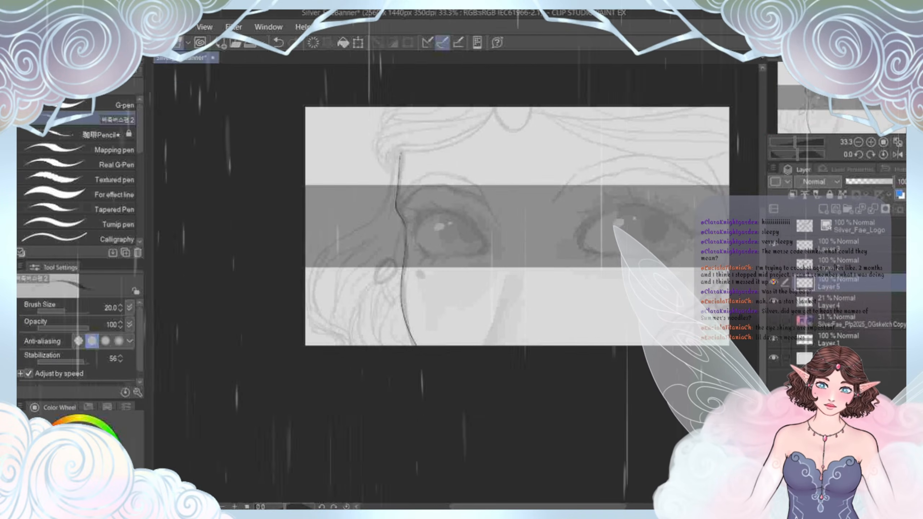
scroll(391, 241, up, 4)
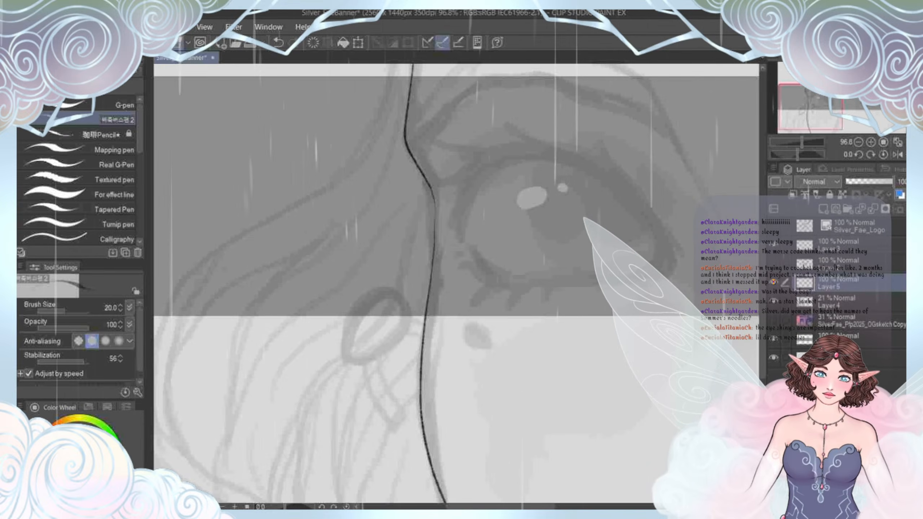
Step: Undo the full contour and try restarting it with a short stroke at the eye socket's outer edge
key(ctrl+z)
key(ctrl+z)
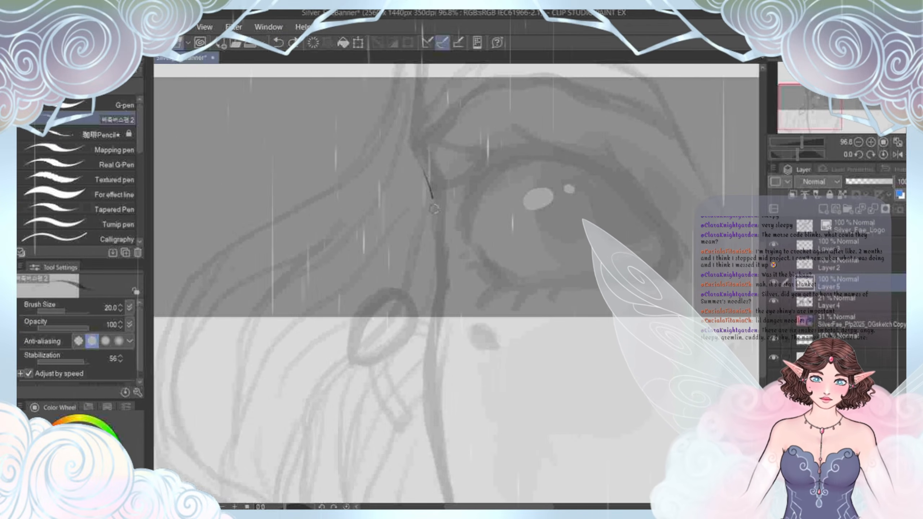
drag(434, 209, 435, 273)
key(ctrl+z)
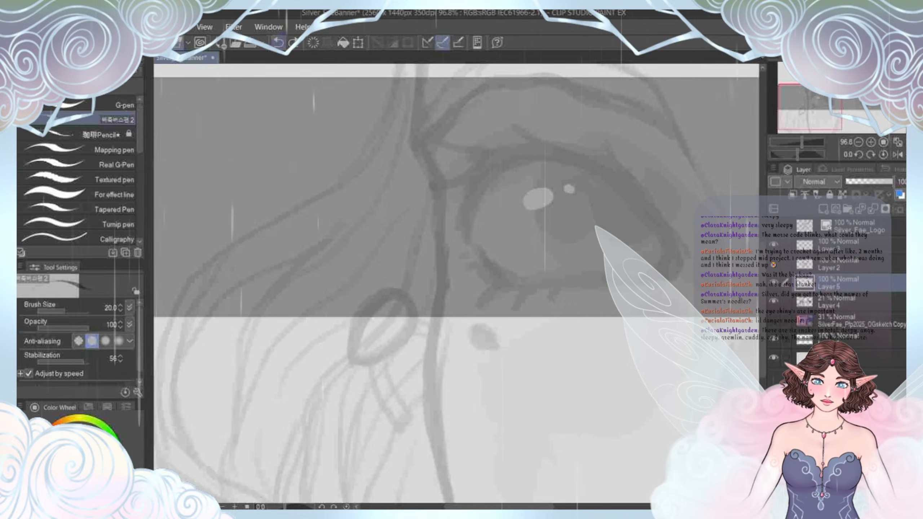
Step: Ink the upper face contour in a smooth stroke from the hairline, around the brow and down beside the smaller eye
mouse_move(432, 182)
mouse_down()
mouse_move(434, 253)
mouse_move(451, 322)
mouse_up()
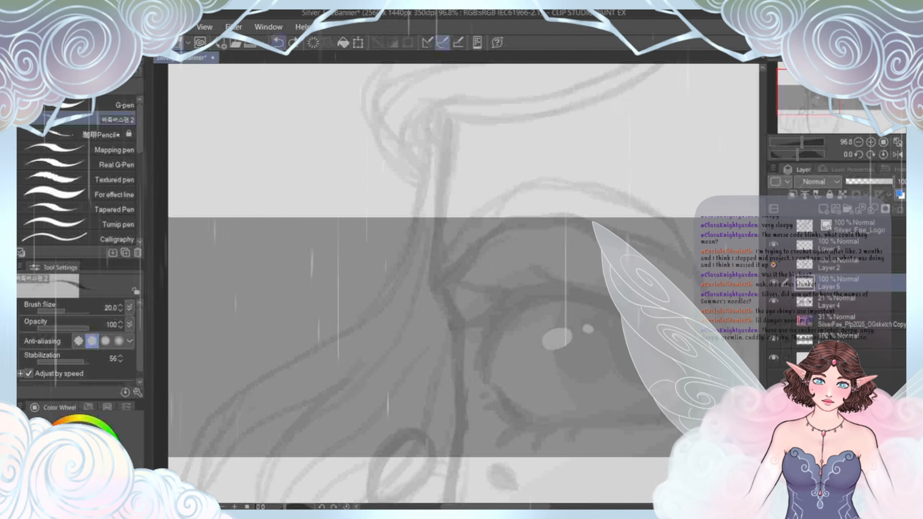
drag(444, 123, 444, 141)
drag(429, 285, 445, 310)
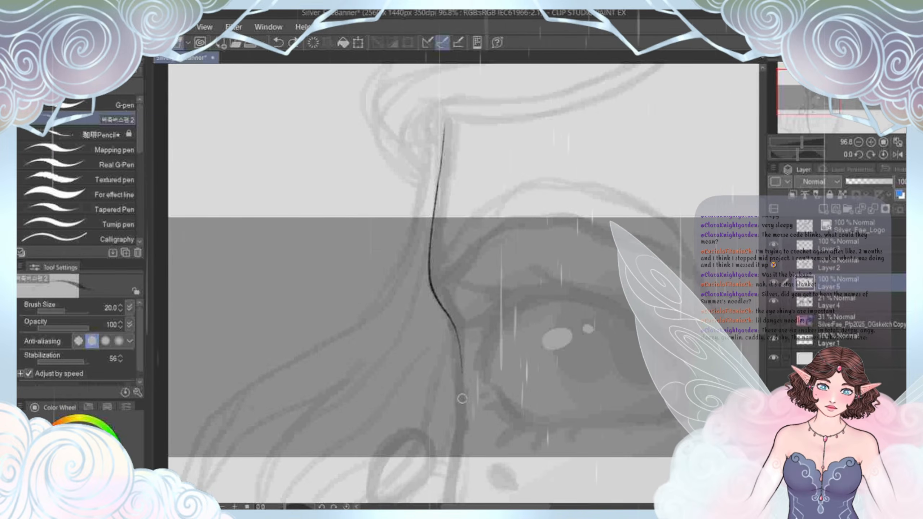
drag(459, 424, 456, 437)
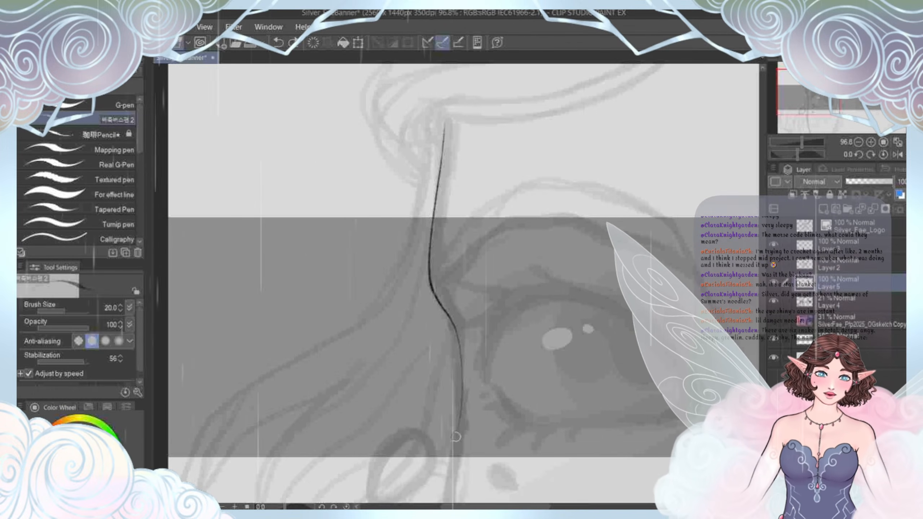
scroll(404, 321, down, 2)
drag(404, 322, 383, 222)
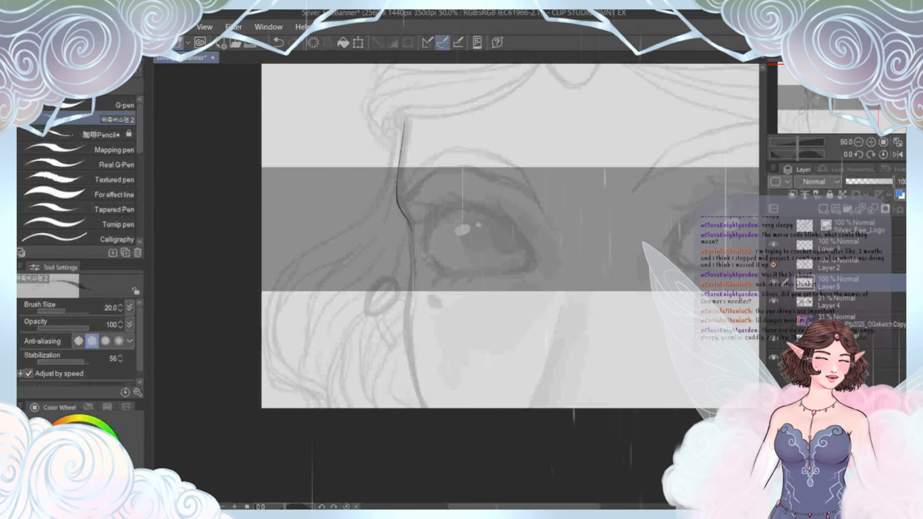
Step: Continue the inked face contour from beside the smaller eye along the cheek to the canvas's lower edge
key(ctrl+plus)
key(ctrl+plus)
drag(418, 327, 517, 203)
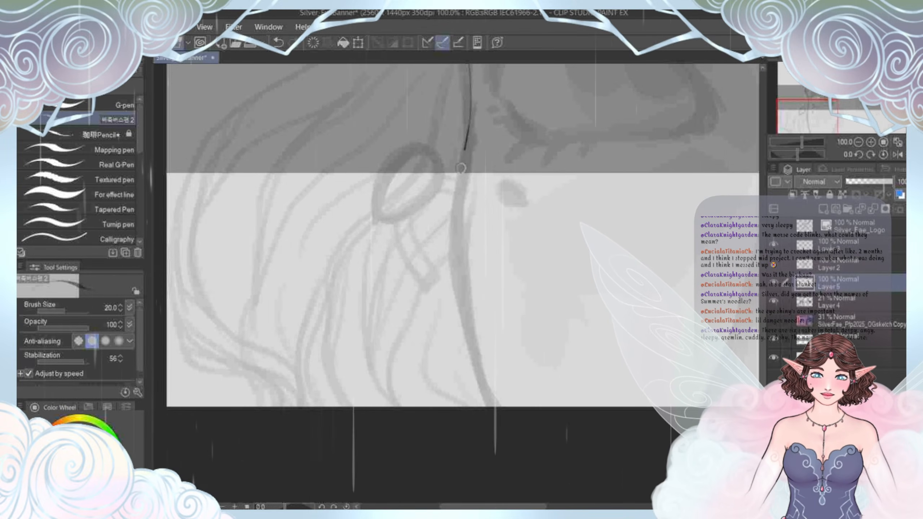
mouse_move(457, 288)
mouse_down()
mouse_move(490, 402)
mouse_move(517, 453)
mouse_up()
click(277, 42)
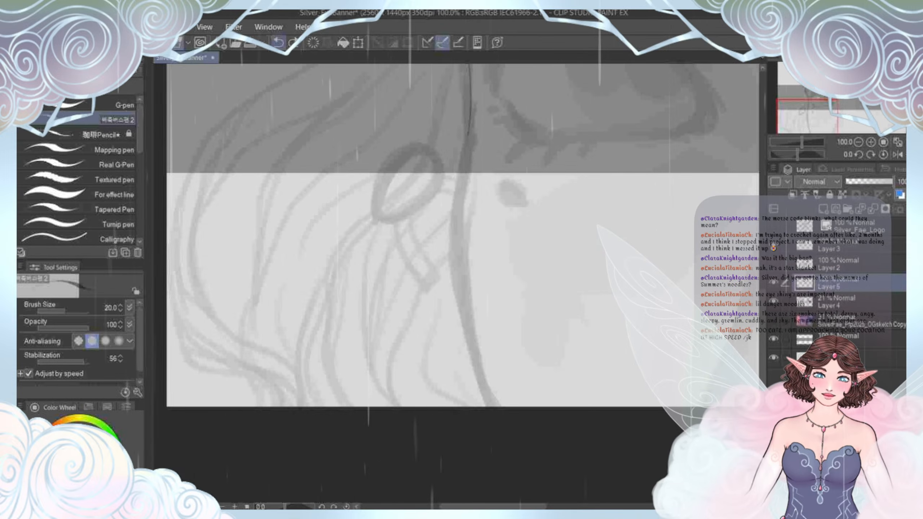
mouse_move(454, 190)
mouse_down()
mouse_move(449, 292)
mouse_move(468, 364)
mouse_move(508, 451)
mouse_up()
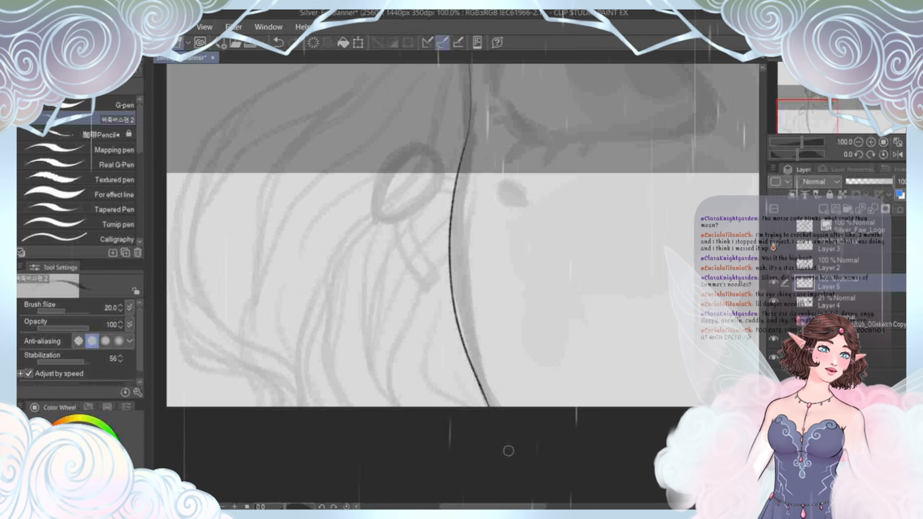
Step: Try inking the rounded lower outline of the forehead gem at the canvas's upper edge and undo it
scroll(508, 450, down, 4)
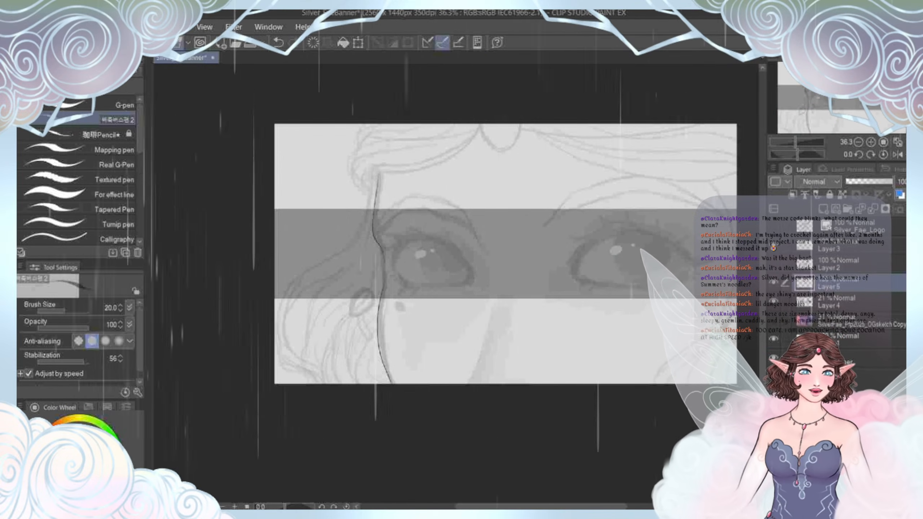
scroll(403, 241, up, 4)
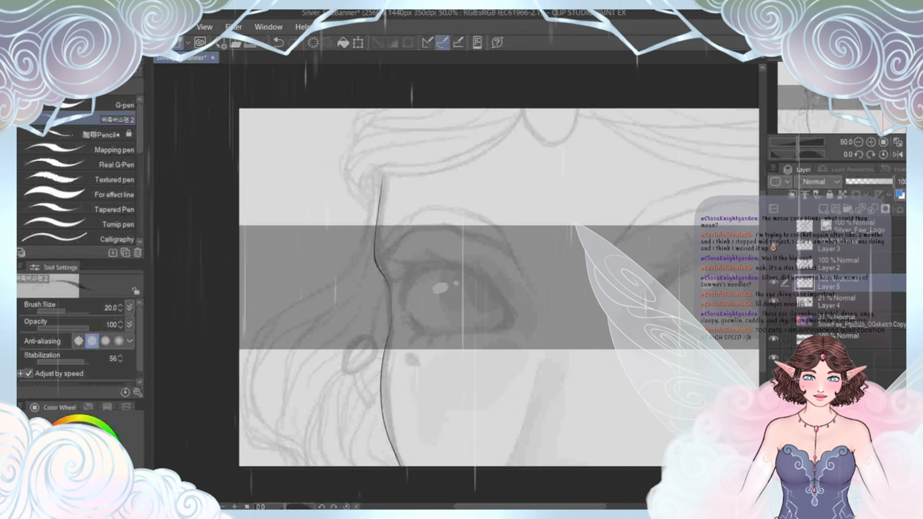
scroll(374, 342, down, 4)
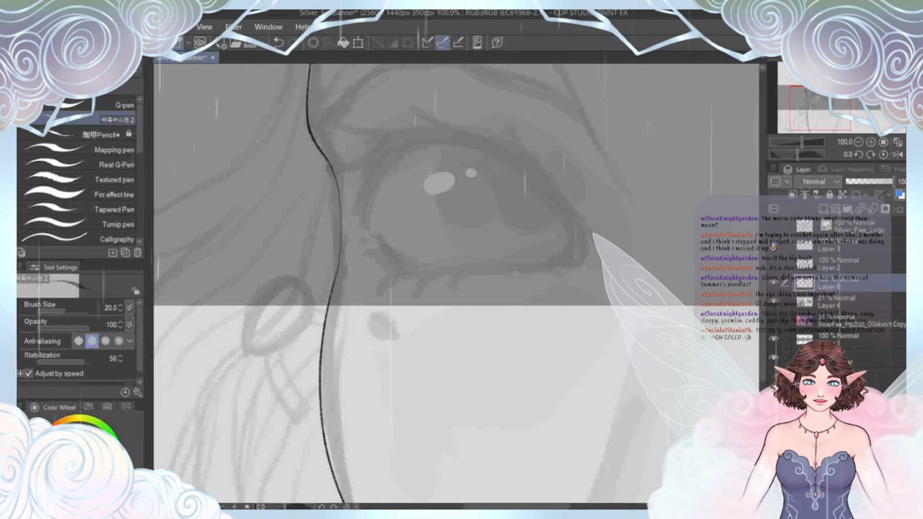
scroll(468, 232, up, 3)
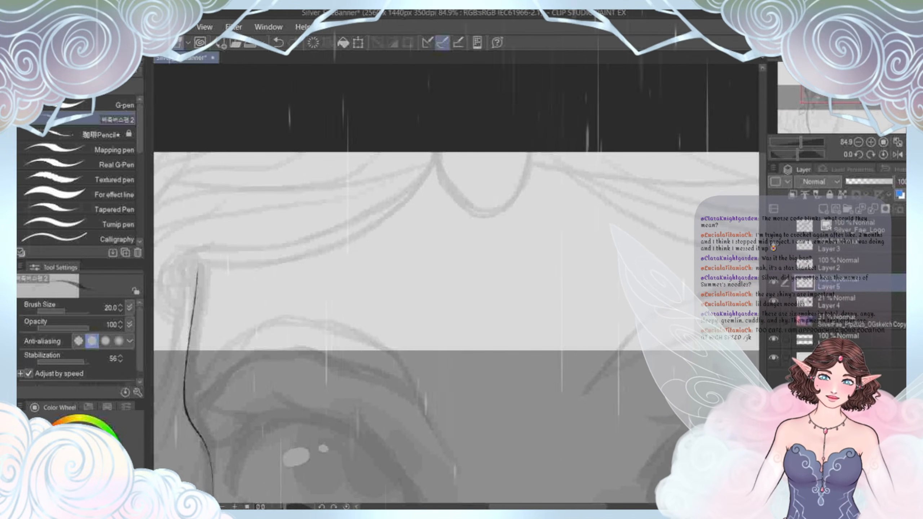
mouse_move(528, 153)
mouse_down()
mouse_move(512, 184)
mouse_move(463, 200)
mouse_move(431, 165)
mouse_up()
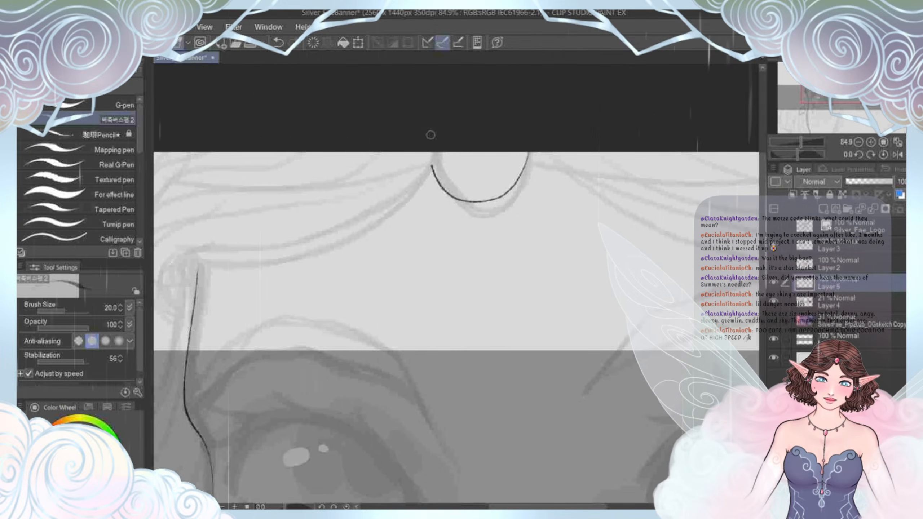
click(278, 43)
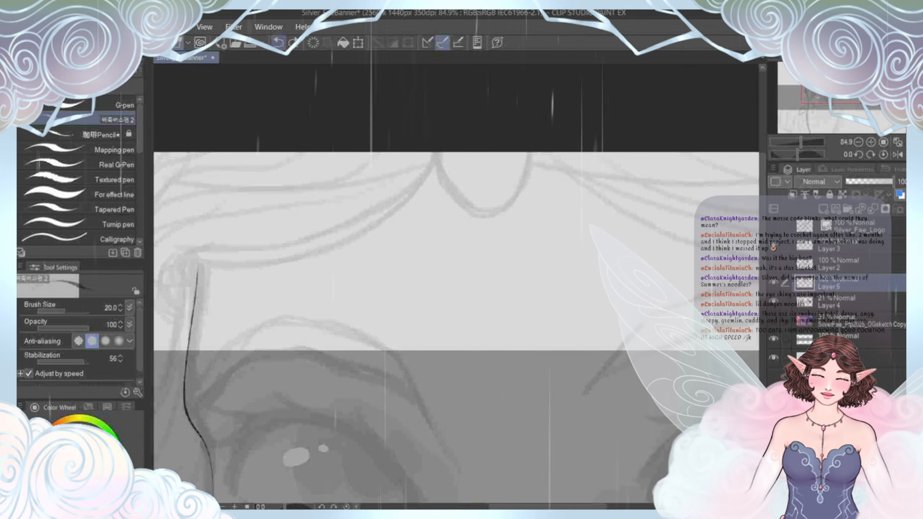
Step: Try to ink the brow arch above the left eye, starting from the inked face outline and following the sketch
drag(457, 284, 590, 235)
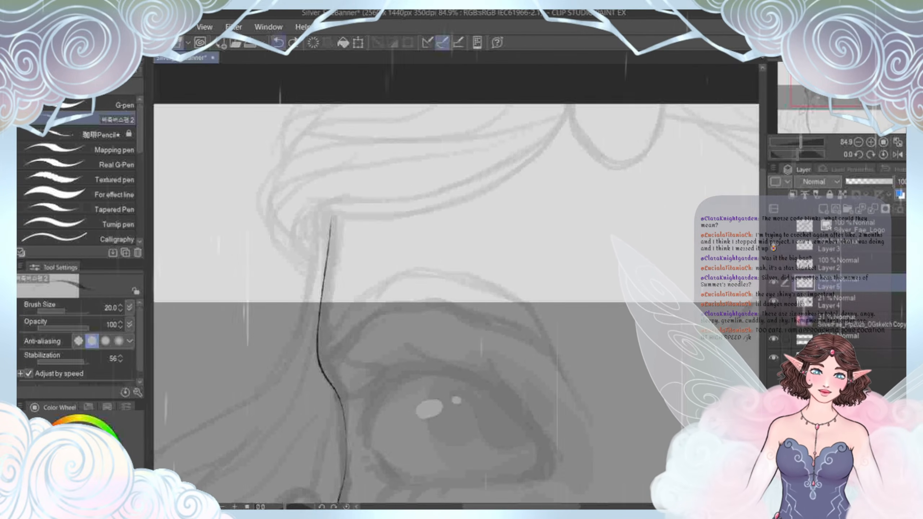
drag(472, 291, 422, 198)
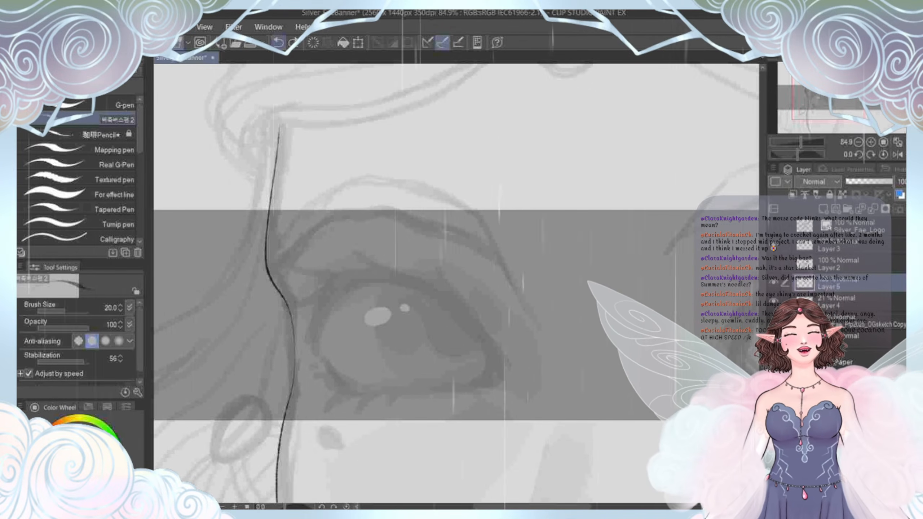
drag(377, 316, 430, 248)
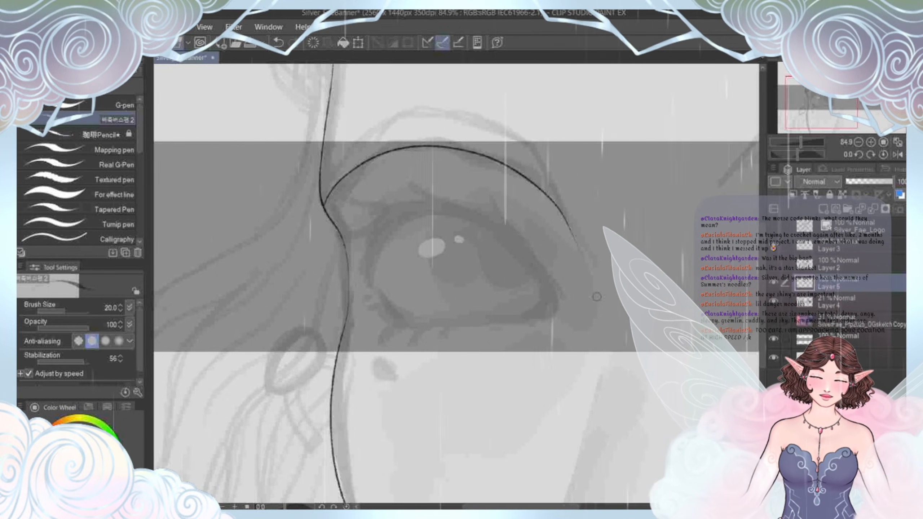
key(ctrl+z)
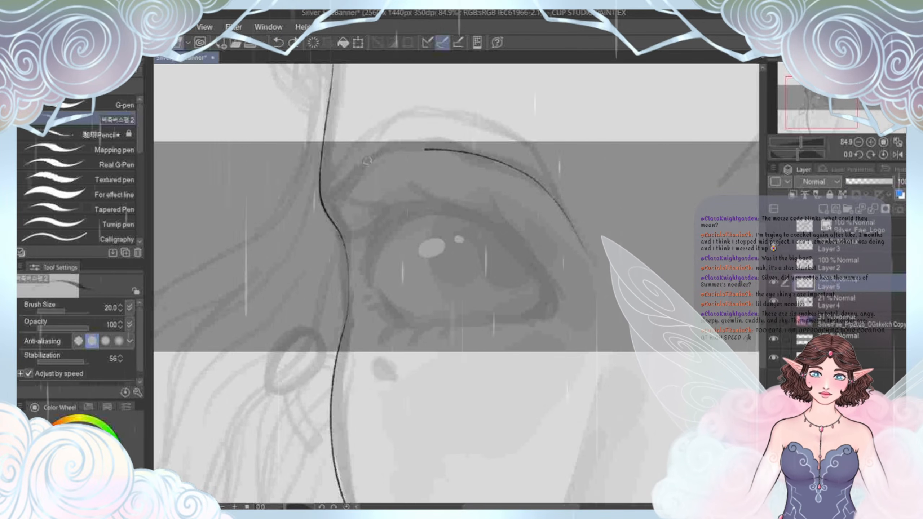
drag(367, 160, 342, 182)
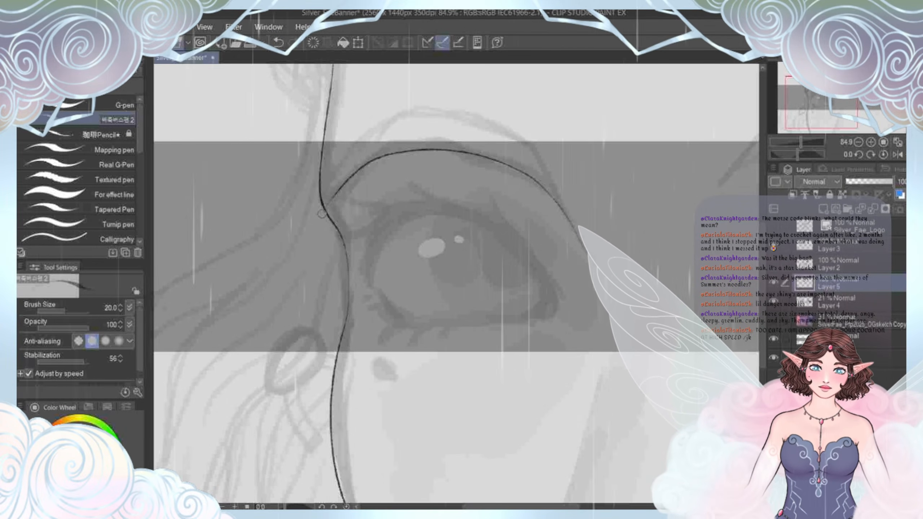
scroll(322, 214, down, 4)
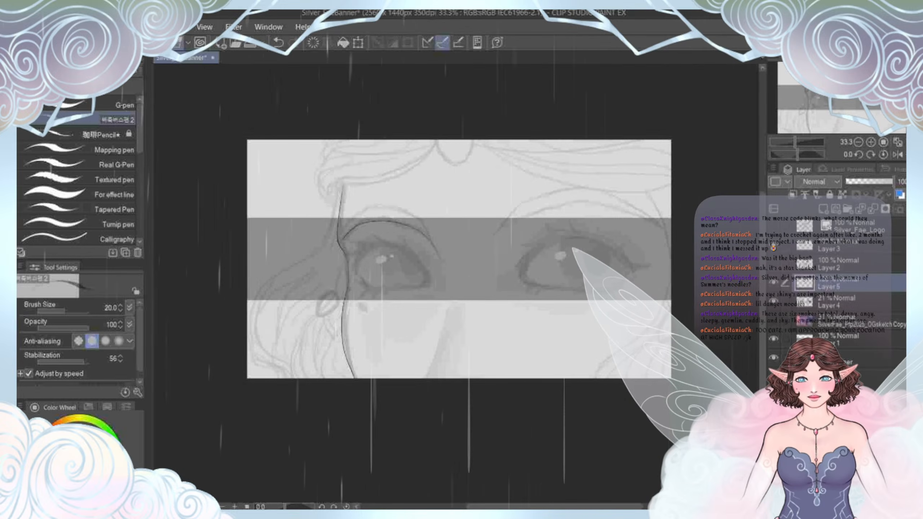
click(279, 42)
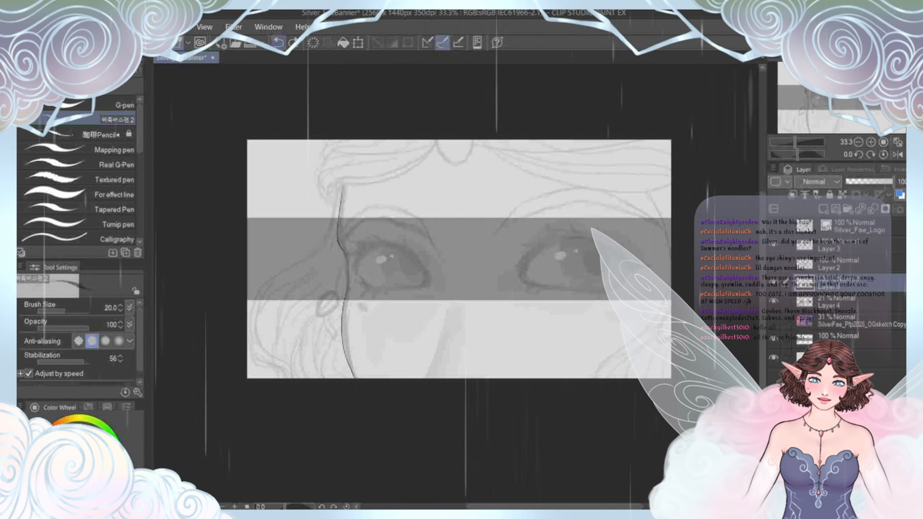
Step: Try to ink the left eye's brow arch again as one sweep with the canvas rotated about 29 degrees
scroll(313, 328, up, 2)
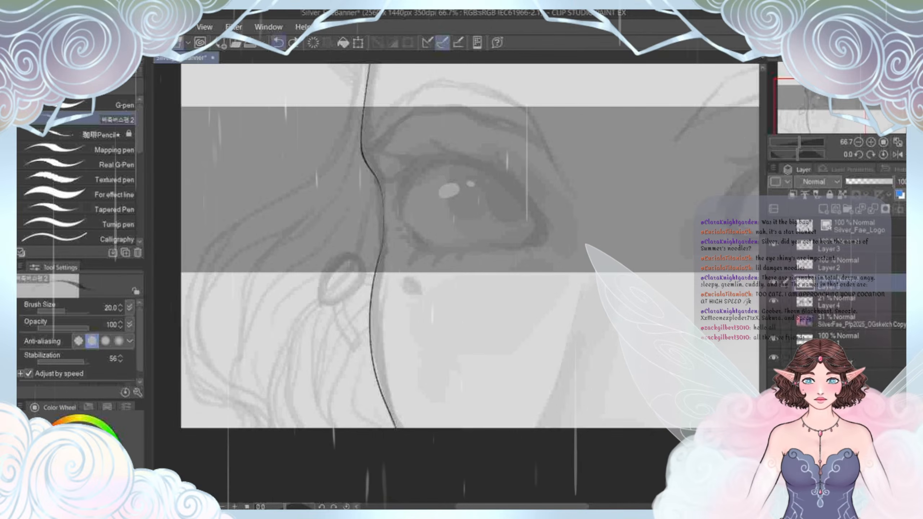
scroll(496, 126, up, 3)
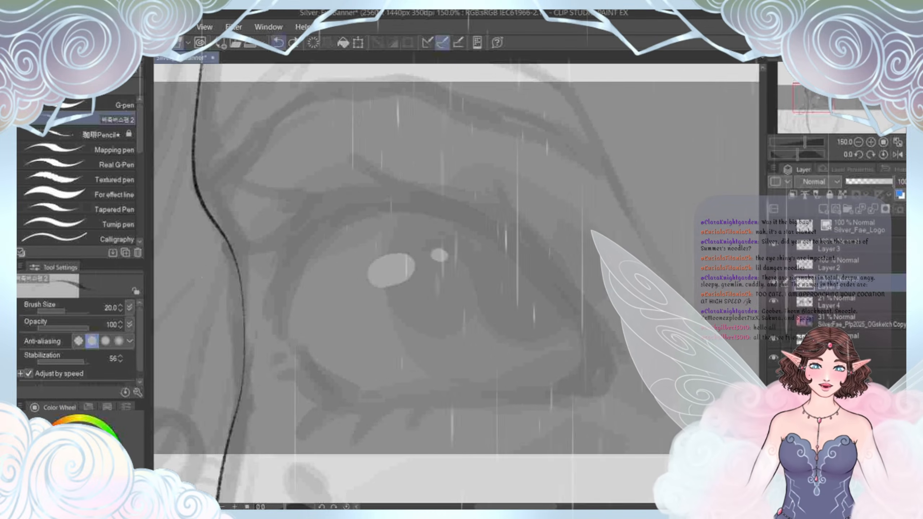
scroll(433, 158, down, 3)
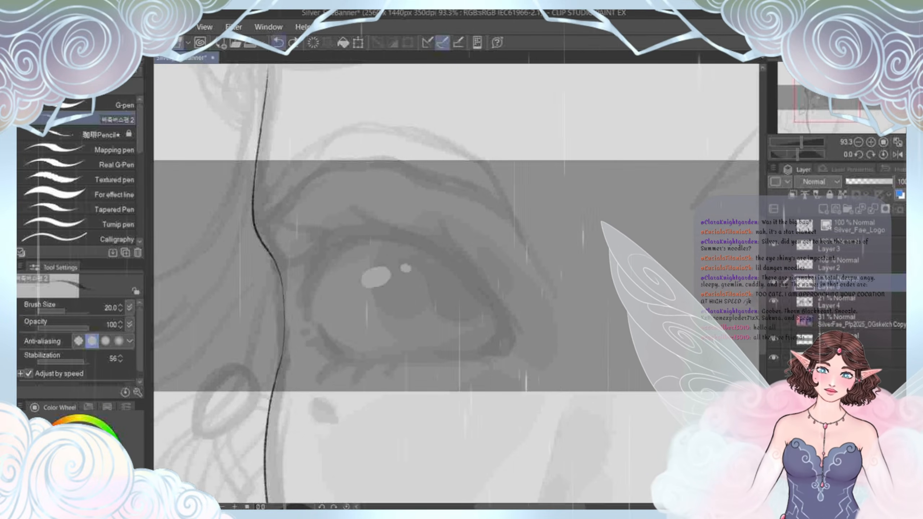
drag(399, 218, 433, 157)
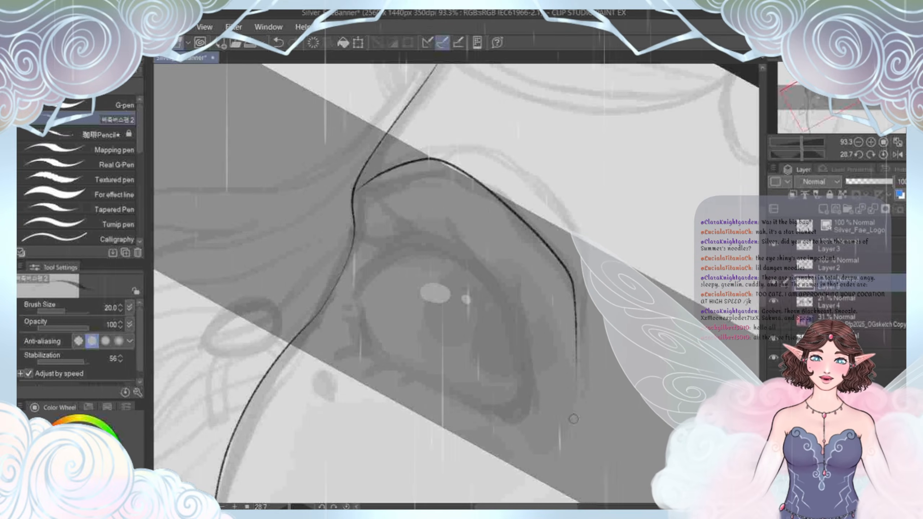
key(ctrl+z)
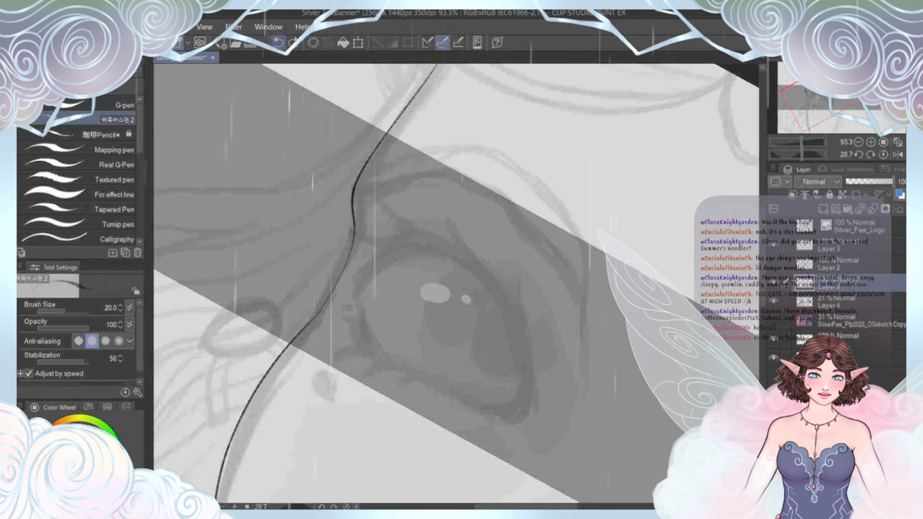
Step: Try to ink the nose's side contour from the canvas's lower edge up toward the grey band
key(ctrl+0)
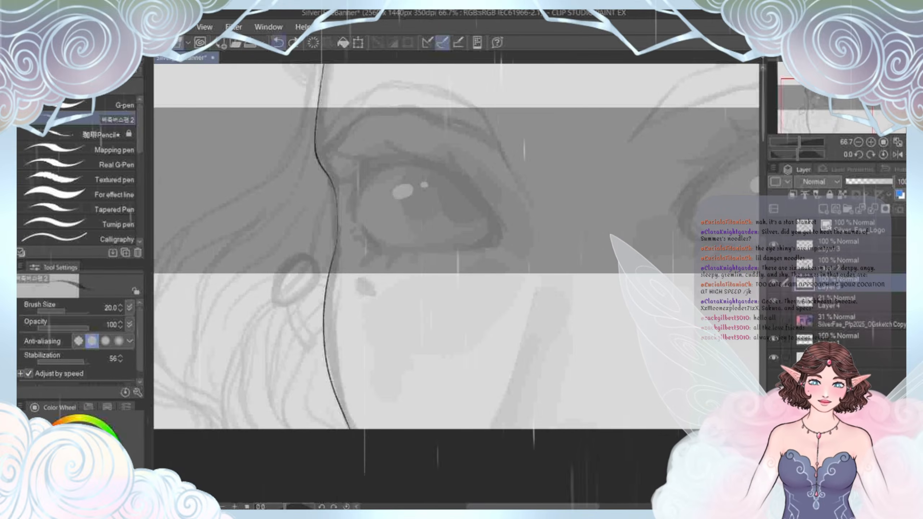
drag(469, 327, 460, 279)
drag(482, 382, 493, 365)
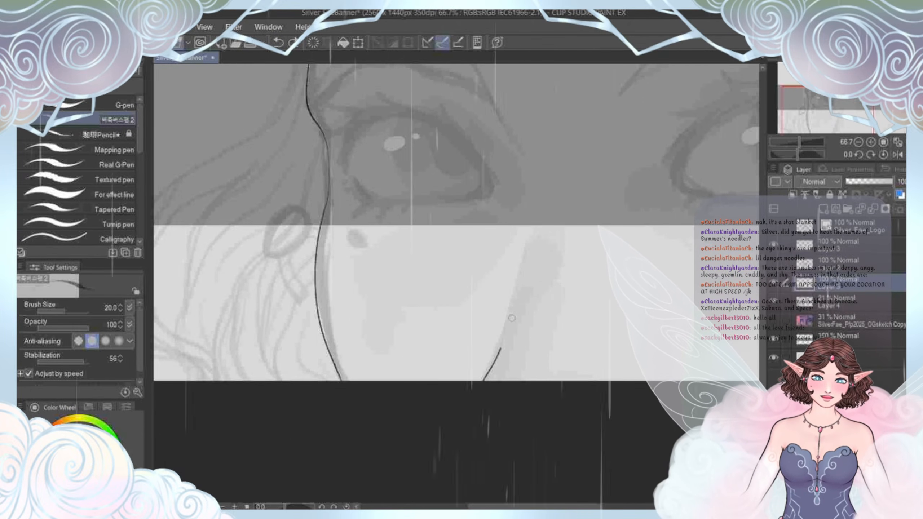
drag(512, 318, 531, 223)
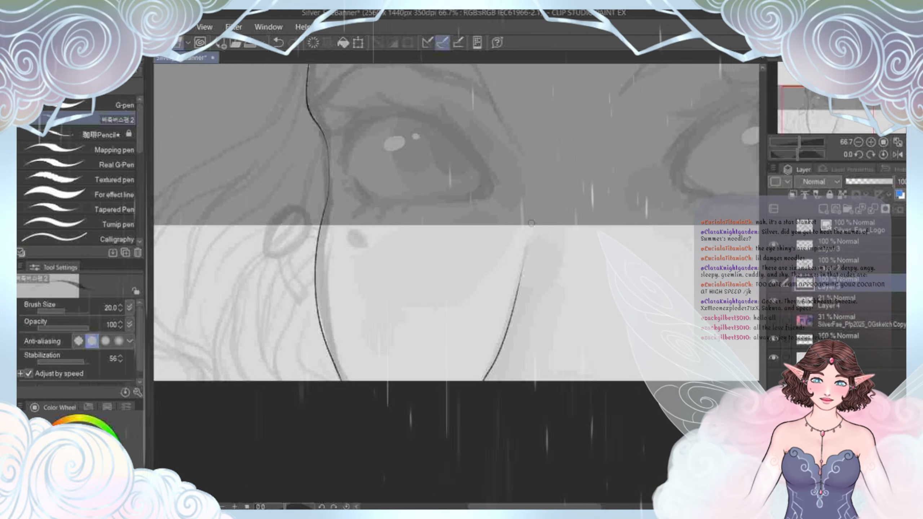
key(ctrl+z)
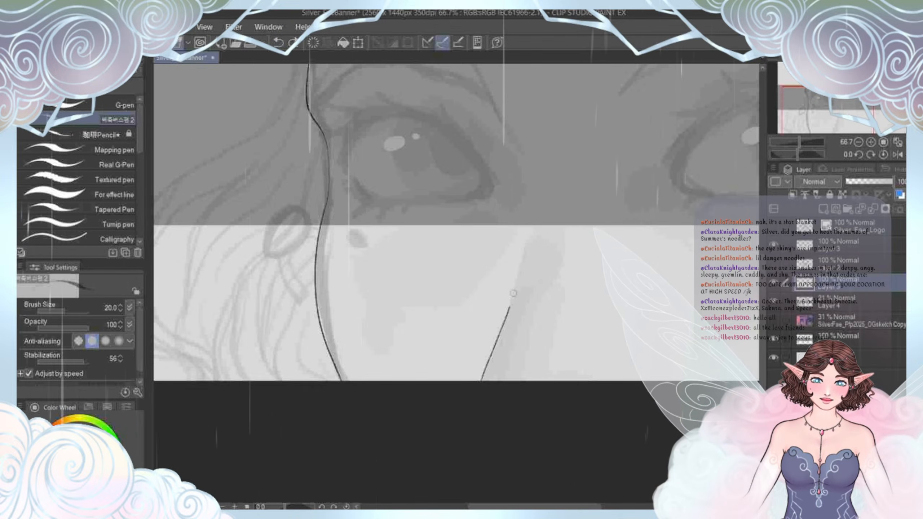
key(ctrl+z)
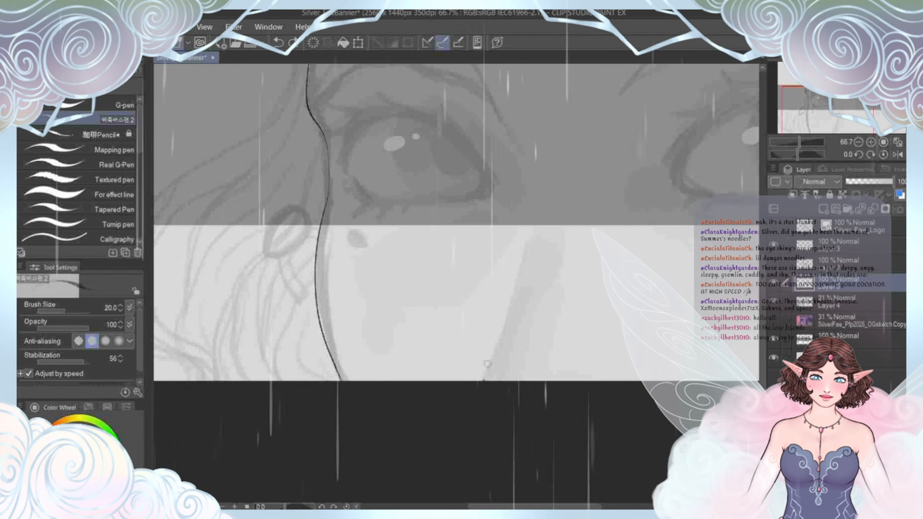
mouse_move(484, 378)
mouse_down()
mouse_move(525, 233)
mouse_move(424, 362)
mouse_move(451, 310)
mouse_move(493, 269)
mouse_up()
key(ctrl+z)
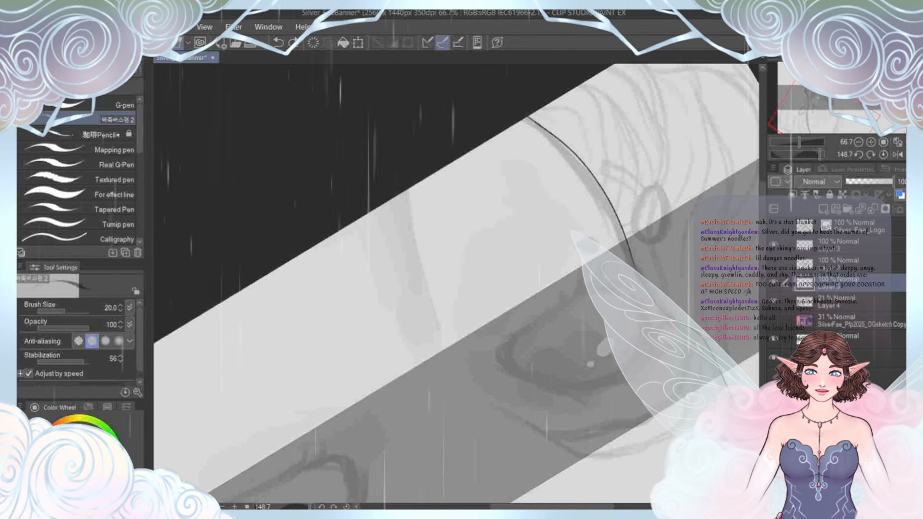
Step: Ink the nose's side contour over the sketch with the canvas rotated, and return the canvas to upright
mouse_move(406, 191)
mouse_down()
mouse_move(435, 327)
mouse_move(521, 300)
mouse_move(510, 242)
mouse_move(498, 254)
mouse_up()
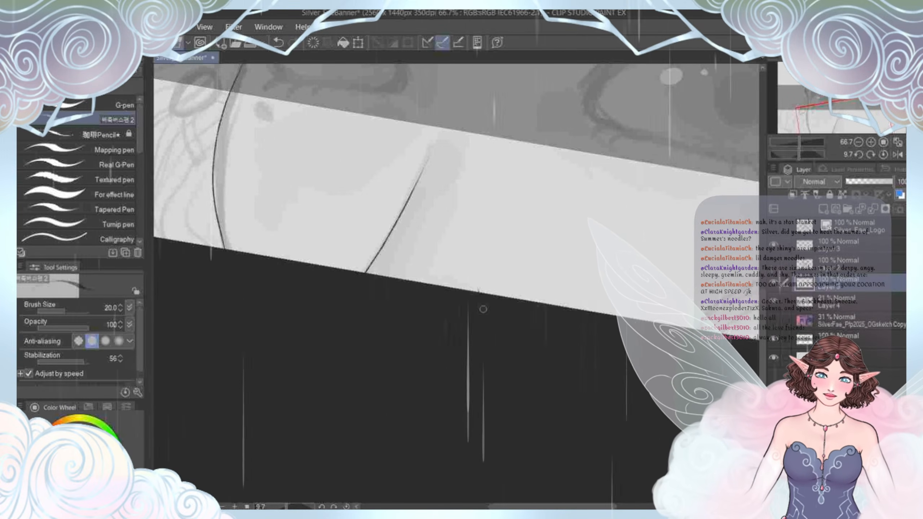
scroll(482, 309, down, 3)
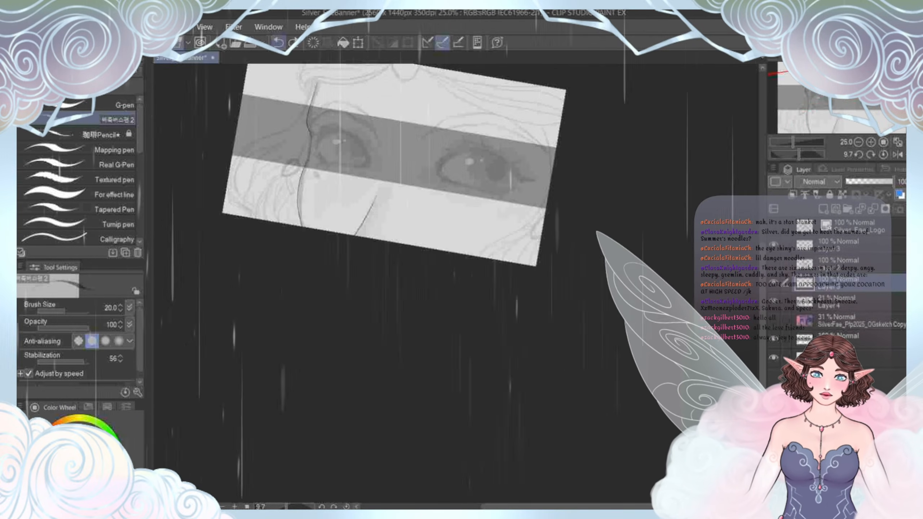
key(ctrl+@)
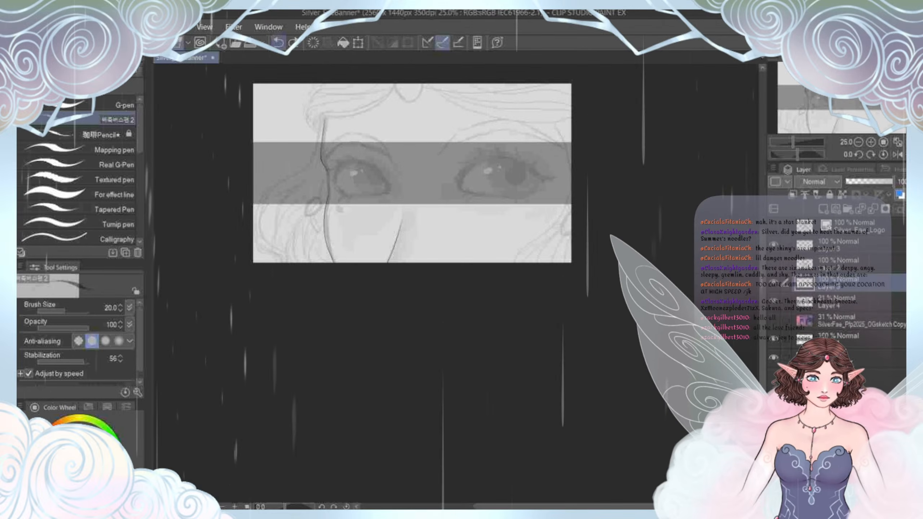
Step: Create a new raster layer directly above the layer holding the inked face and nose lines
drag(341, 192, 385, 192)
drag(463, 221, 458, 270)
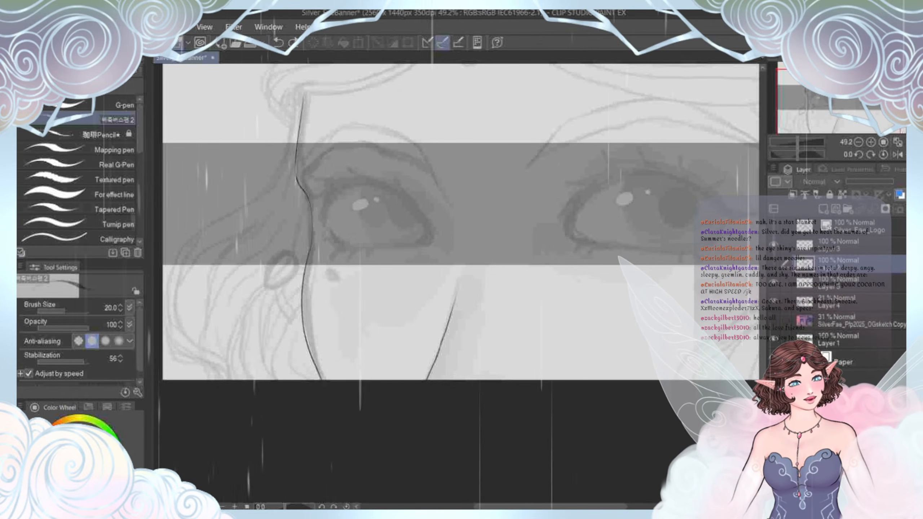
click(823, 209)
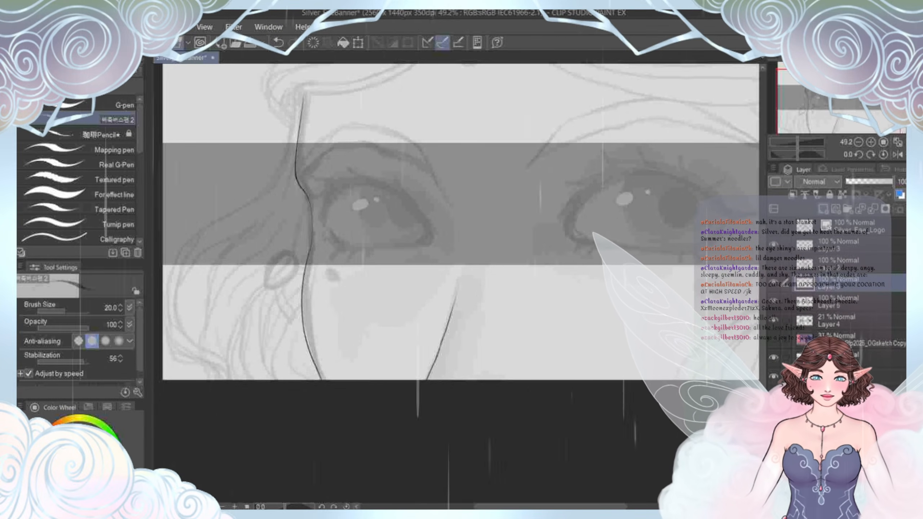
Step: Ink the upper and lower brow arcs above the left eye on a rotated canvas, running both into the face outline
drag(304, 92, 395, 102)
scroll(336, 135, up, 2)
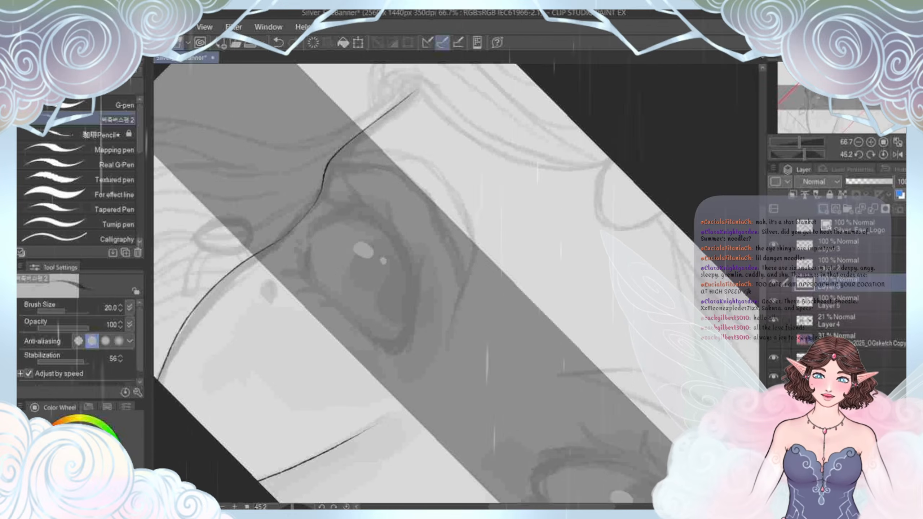
drag(326, 168, 428, 205)
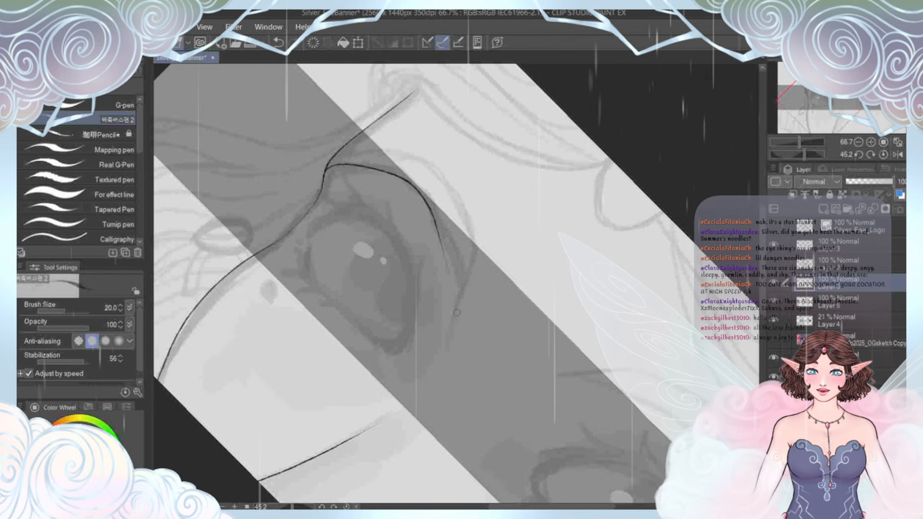
click(278, 42)
drag(447, 344, 463, 297)
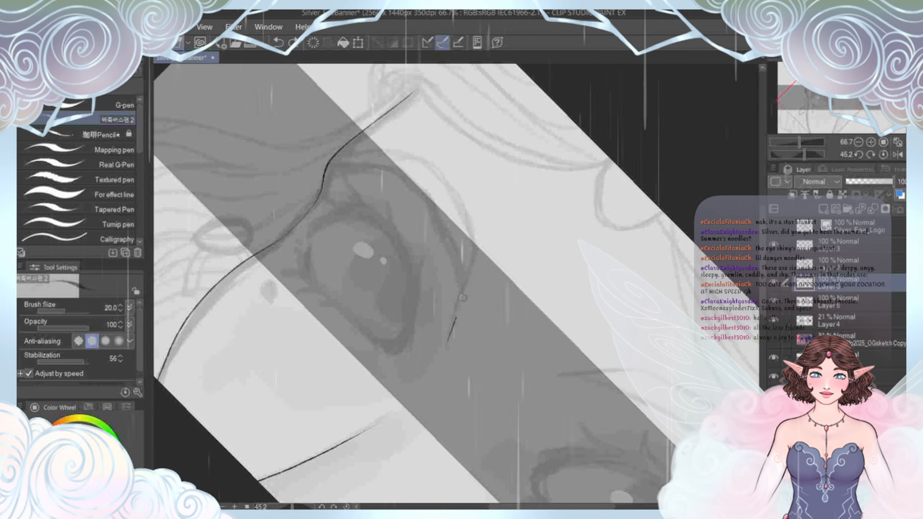
drag(474, 230, 453, 181)
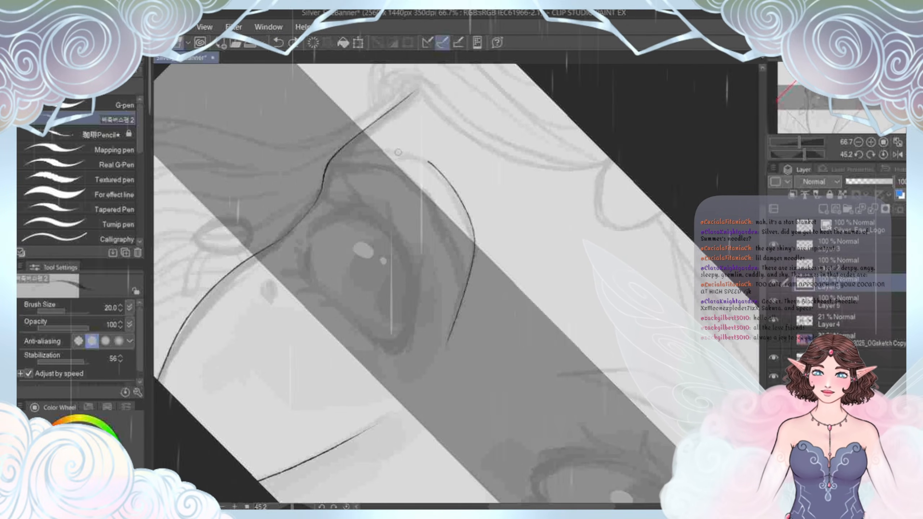
drag(398, 153, 371, 152)
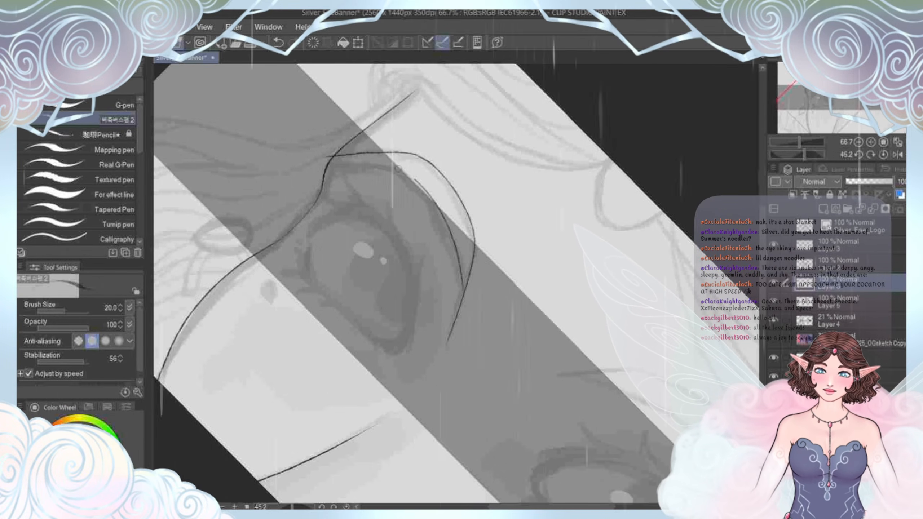
drag(366, 166, 324, 178)
Step: Draw a short curved stroke joining the two brow arcs at the face outline
scroll(341, 237, down, 3)
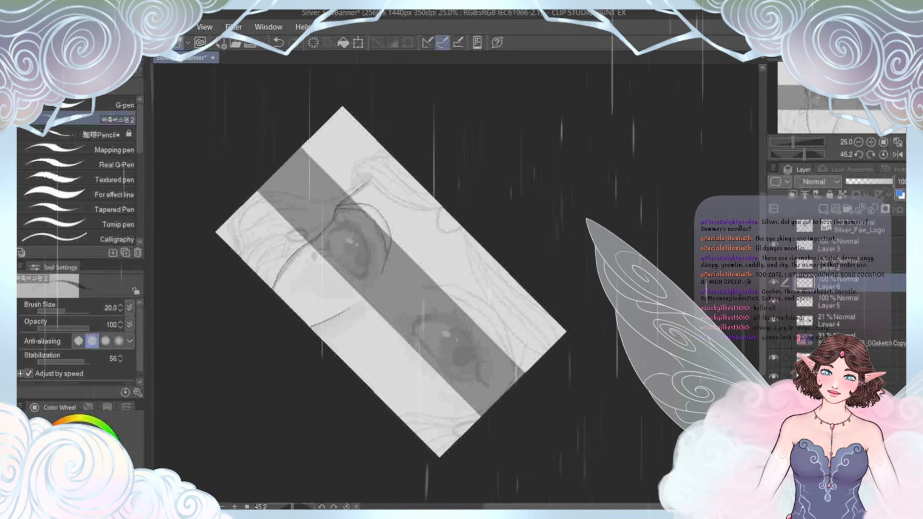
drag(341, 236, 336, 317)
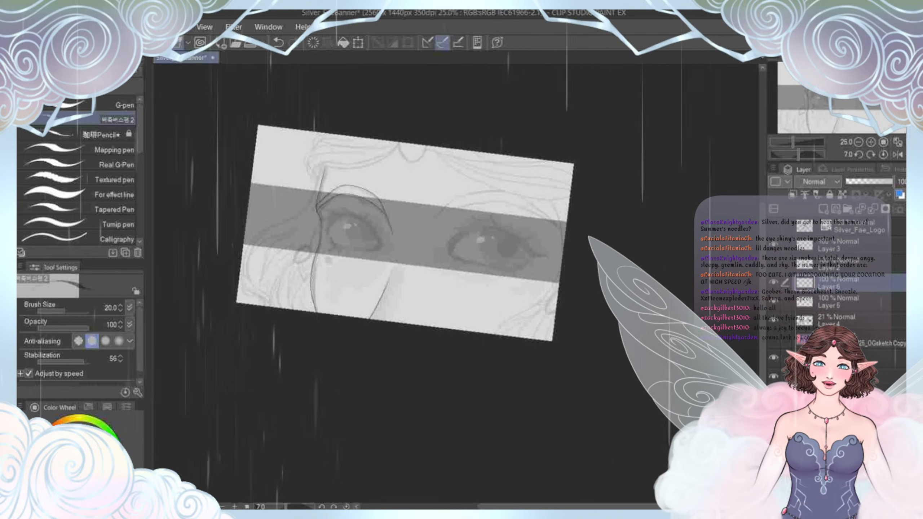
drag(322, 215, 390, 277)
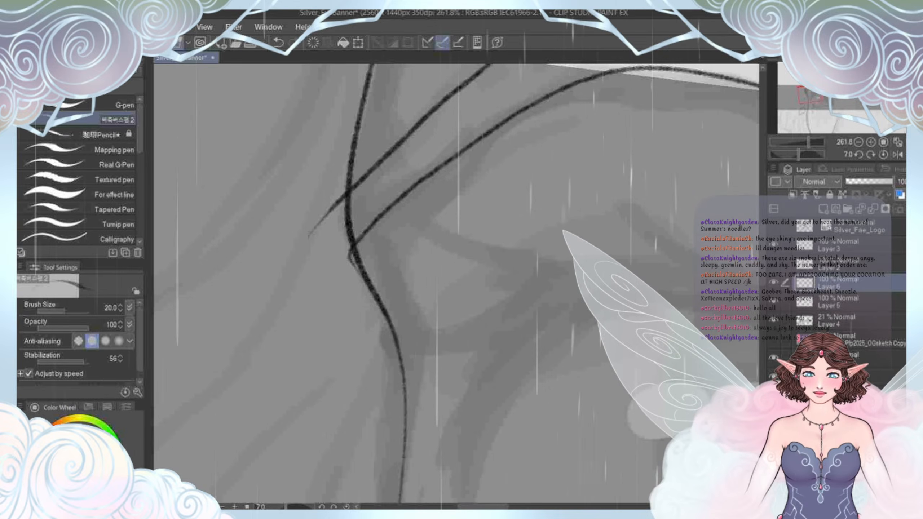
drag(317, 265, 360, 299)
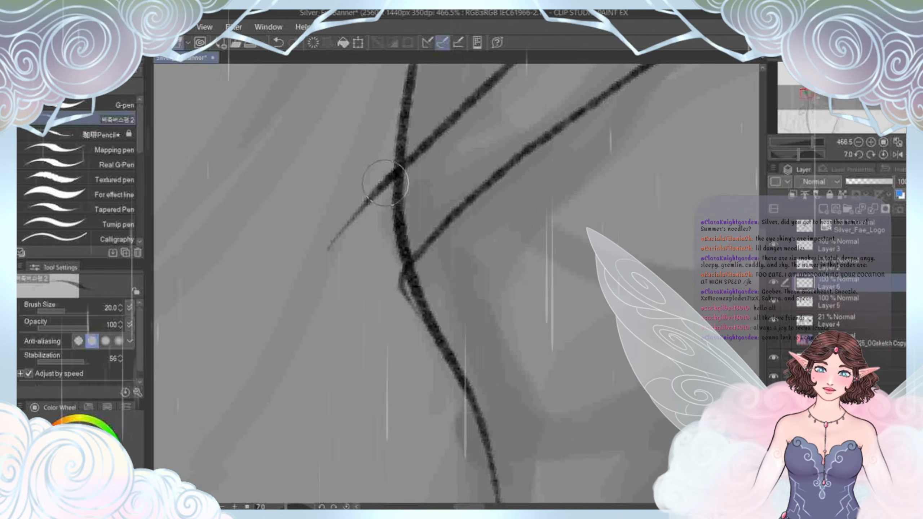
mouse_move(397, 170)
mouse_down()
mouse_move(380, 199)
mouse_move(377, 237)
mouse_move(386, 256)
mouse_move(413, 272)
mouse_up()
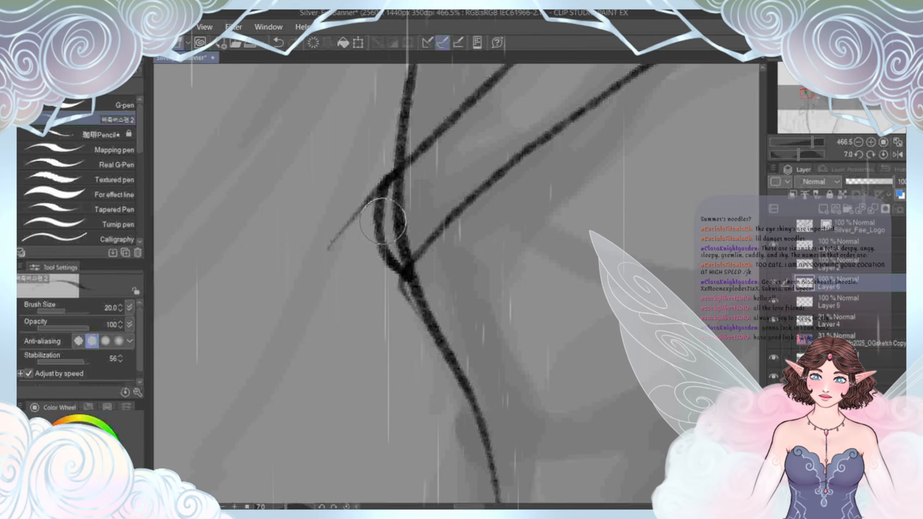
Step: Erase the brow line's overshoot and stray marks outside the face outline with the Hard eraser at size 10
key(e)
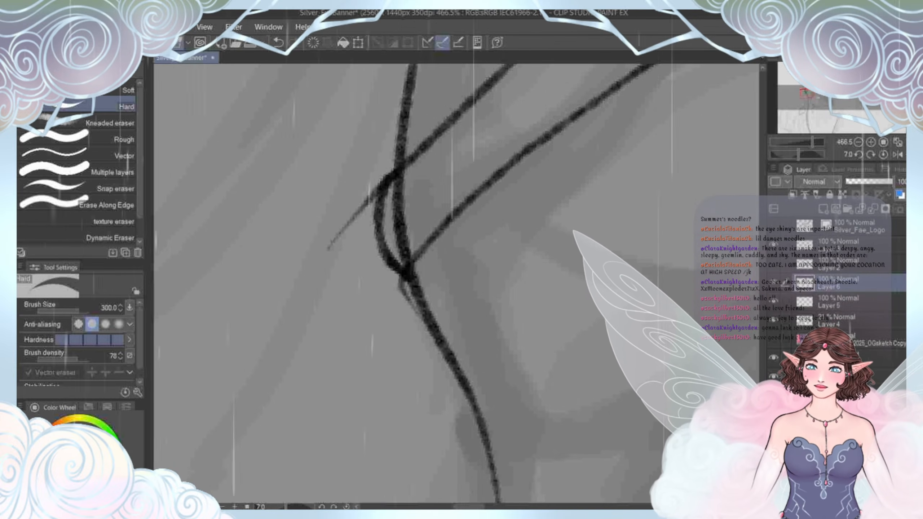
click(89, 57)
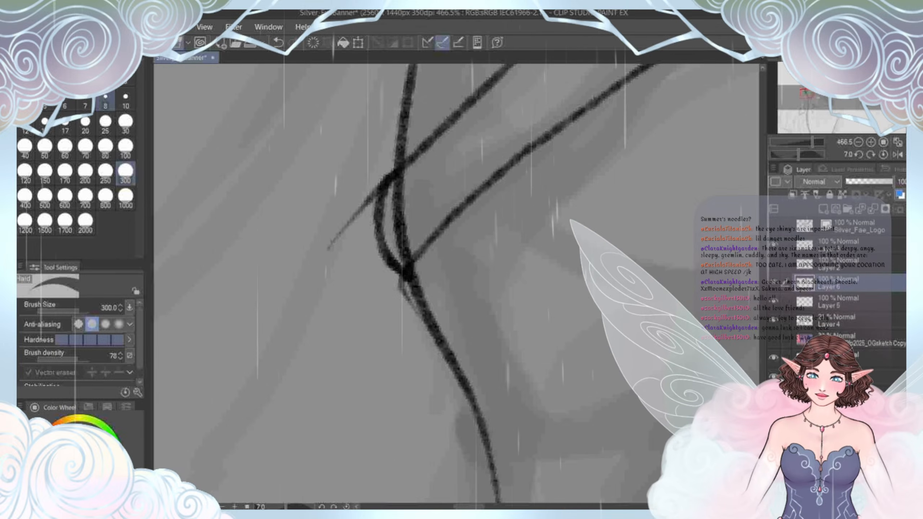
click(125, 99)
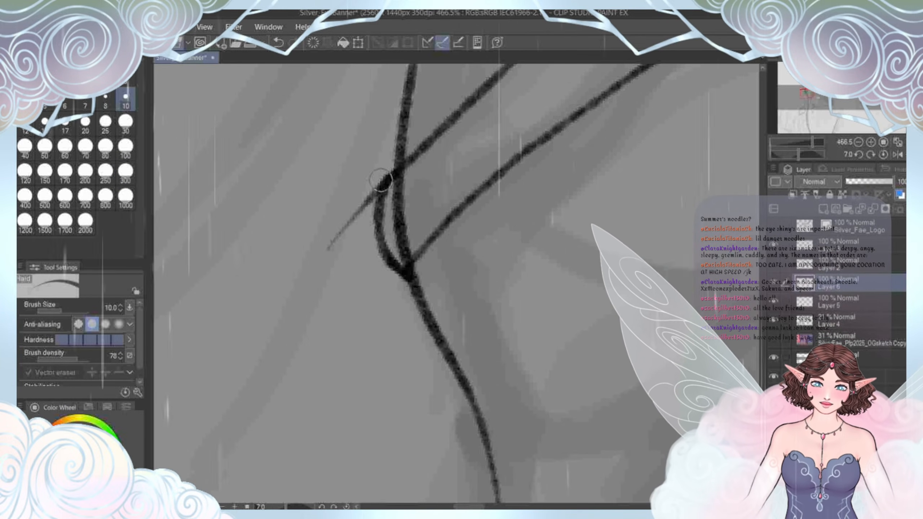
mouse_move(354, 206)
mouse_down()
mouse_move(329, 244)
mouse_move(275, 287)
mouse_move(314, 283)
mouse_up()
scroll(366, 317, down, 3)
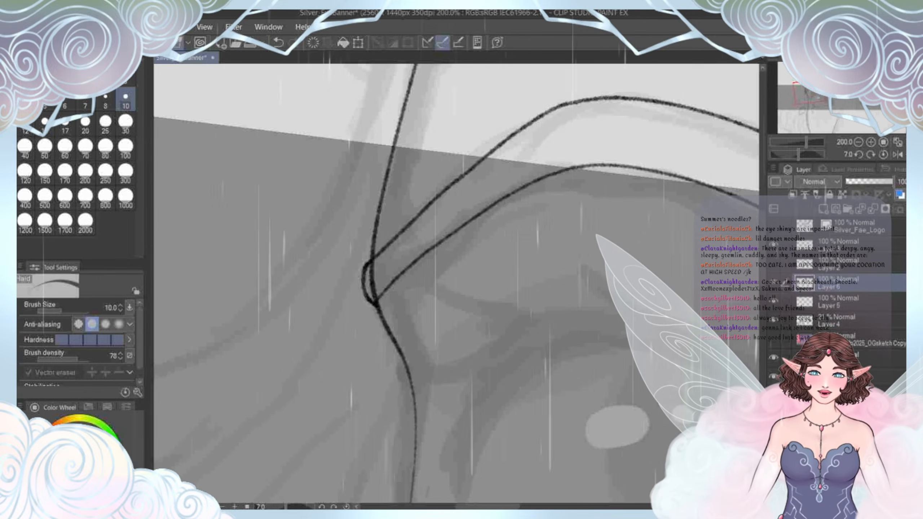
drag(366, 317, 409, 352)
scroll(414, 330, up, 3)
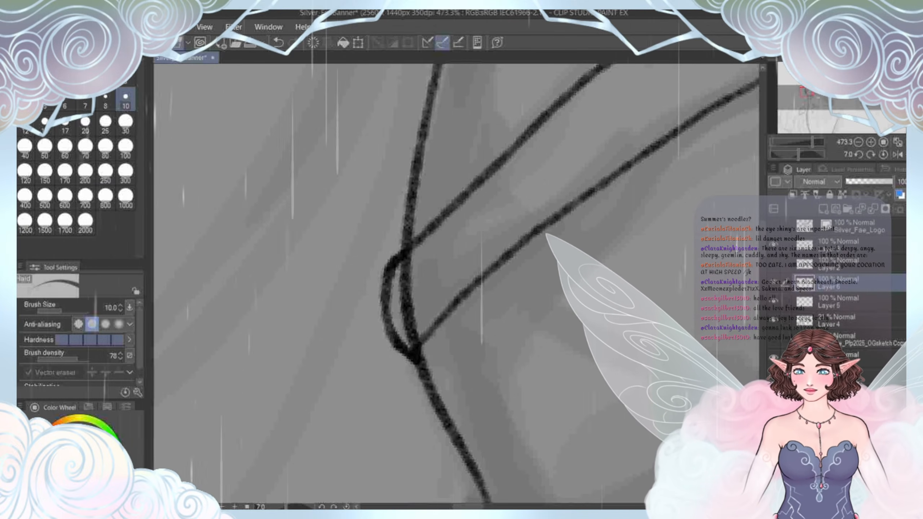
Step: Nudge the upper brow line where it meets the face outline using Liquify at brush size 70
key(j)
click(125, 124)
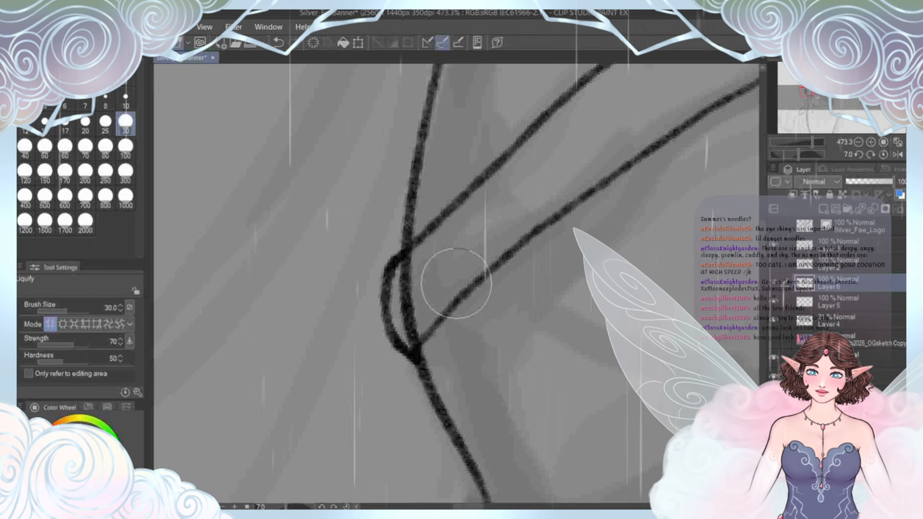
key(bracketright)
key(bracketright)
key(bracketright)
key(bracketright)
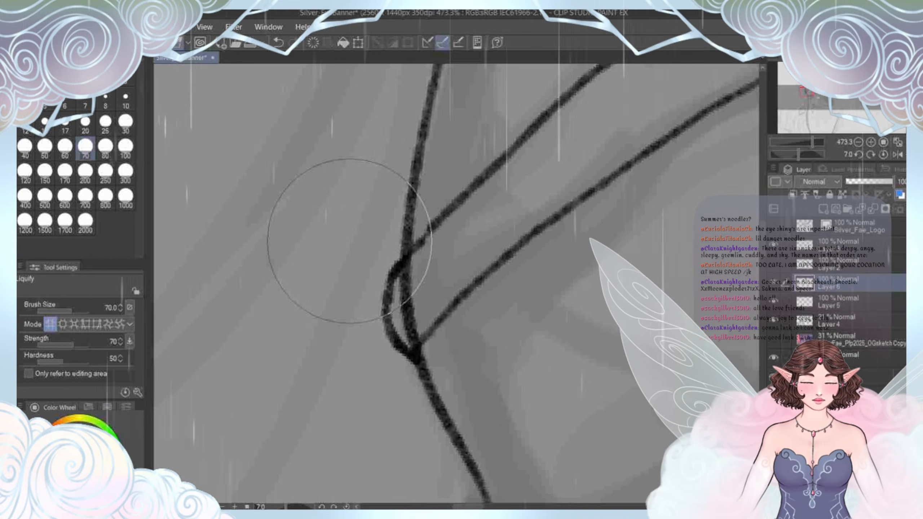
key(ctrl+alt+0)
scroll(372, 309, down, 2)
drag(372, 309, 312, 189)
key(ctrl+at)
drag(400, 232, 407, 264)
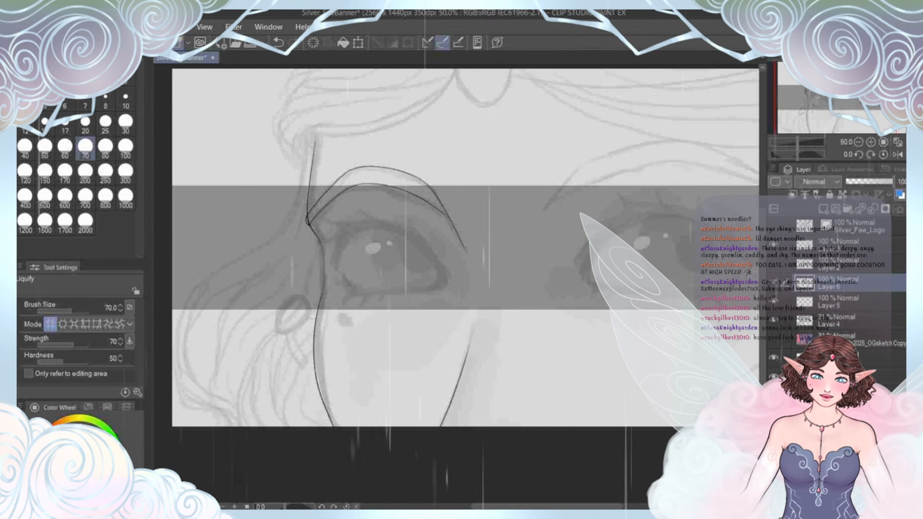
drag(328, 289, 331, 316)
scroll(290, 322, down, 2)
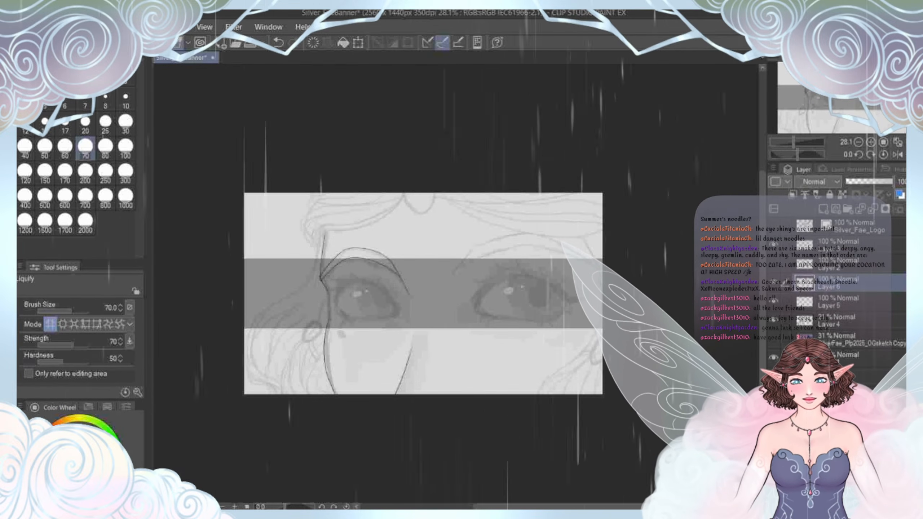
scroll(336, 282, up, 3)
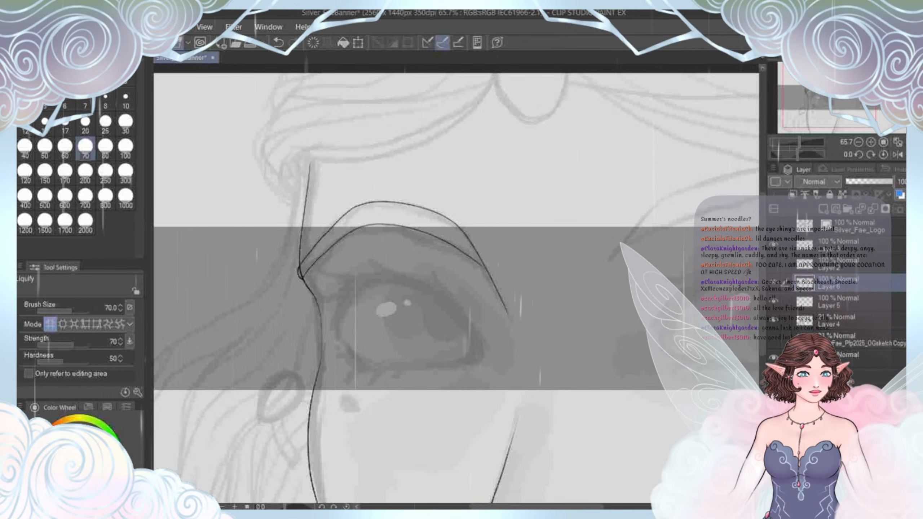
Step: Ink the lower and upper arcs of the brow above the right eye with the 20-size pen on a rotated canvas
drag(456, 288, 438, 169)
drag(457, 364, 381, 193)
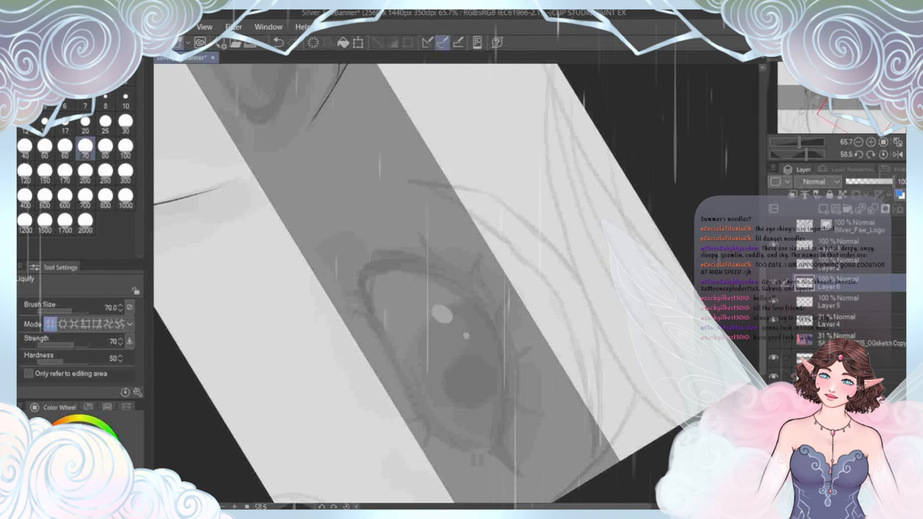
key(p)
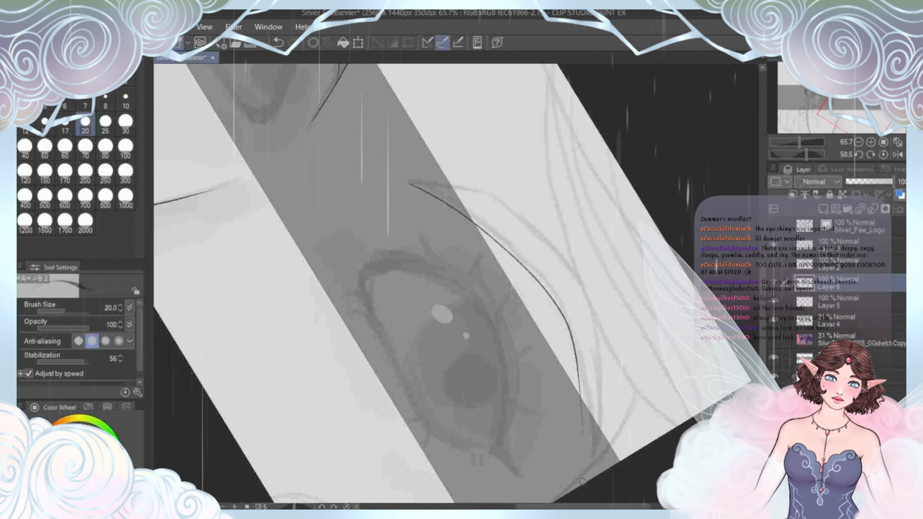
drag(410, 182, 453, 179)
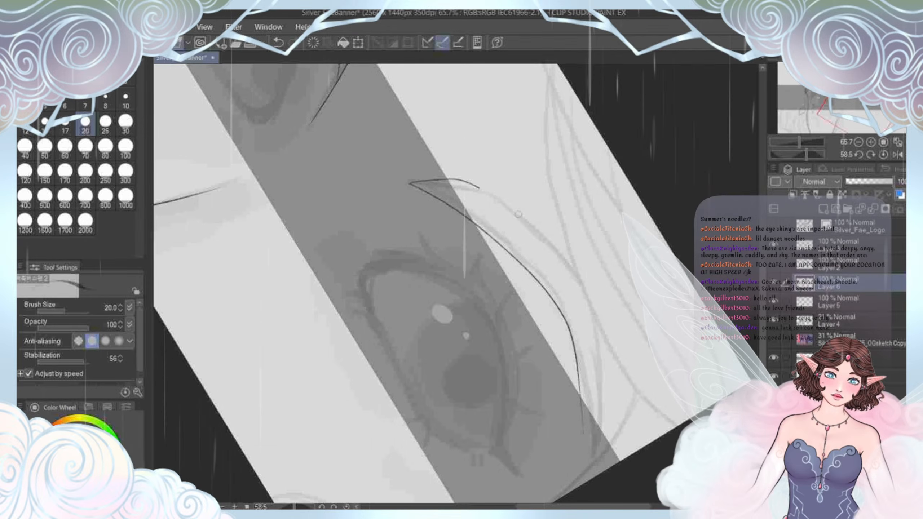
drag(549, 248, 579, 284)
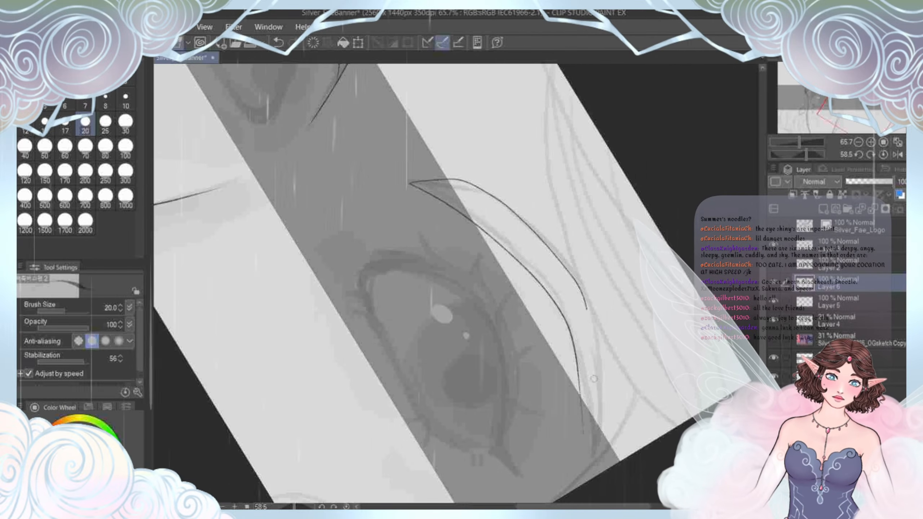
drag(594, 378, 588, 428)
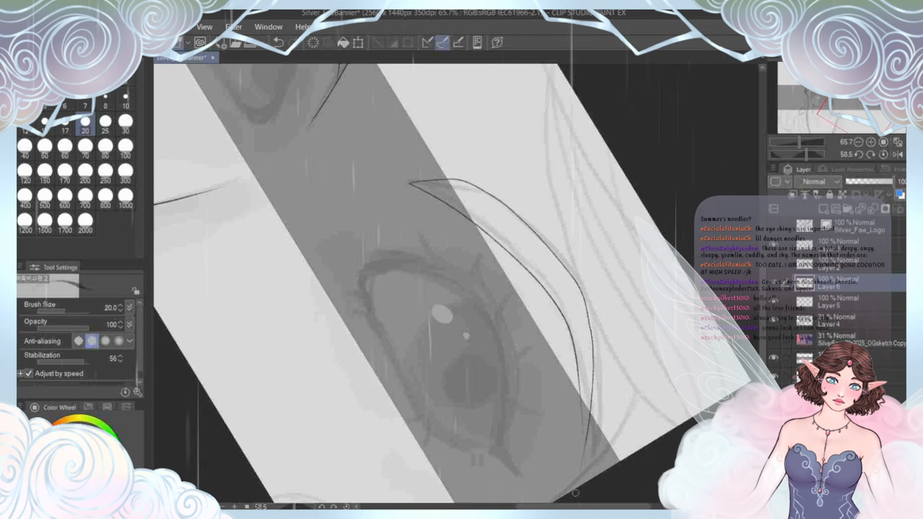
scroll(422, 234, down, 5)
drag(501, 268, 530, 188)
scroll(373, 222, up, 5)
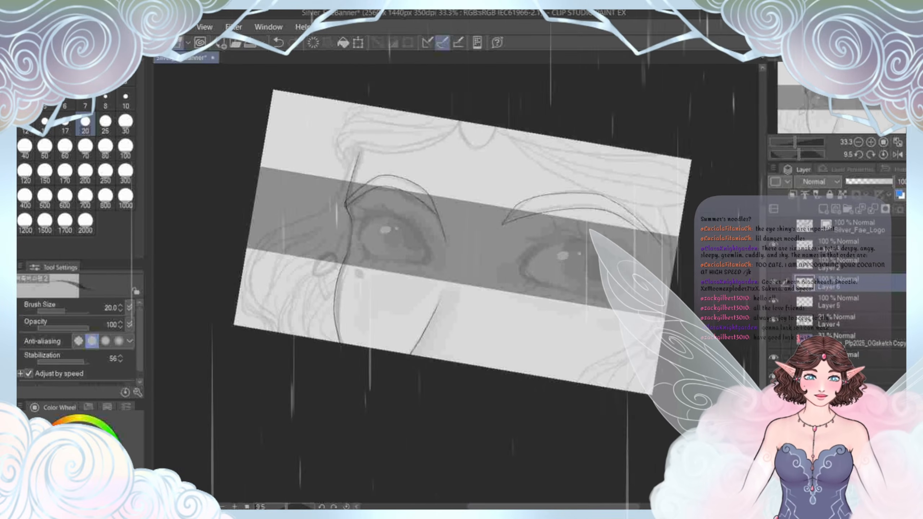
drag(373, 221, 303, 236)
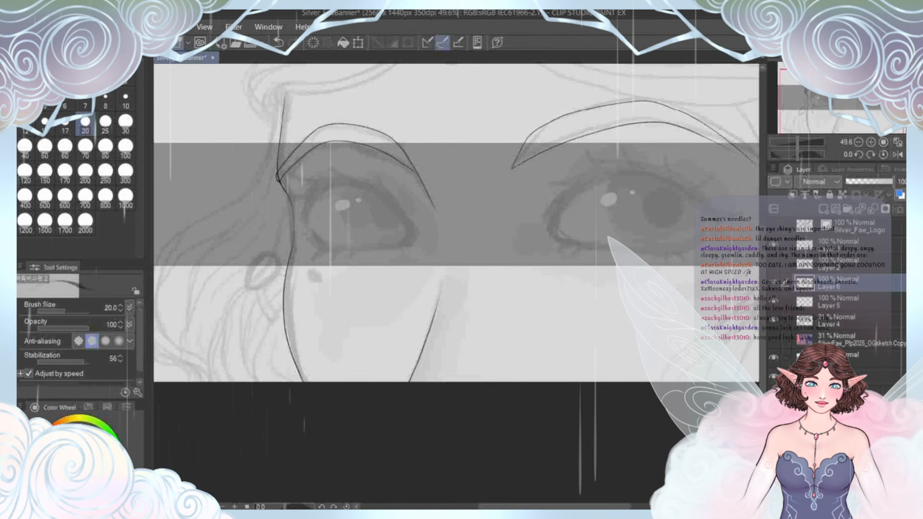
Step: Shorten the overshooting tail of the right brow with the Hard eraser at size 10
scroll(308, 252, down, 2)
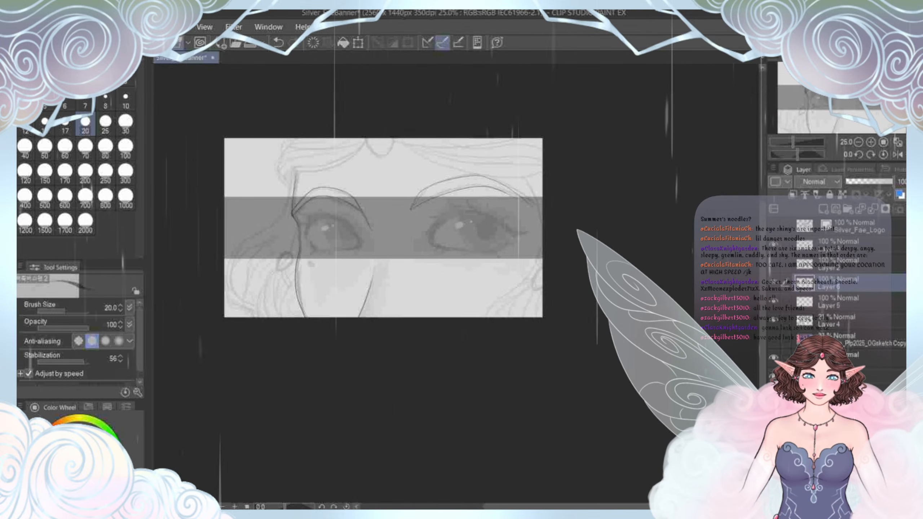
scroll(433, 211, up, 3)
drag(454, 233, 402, 247)
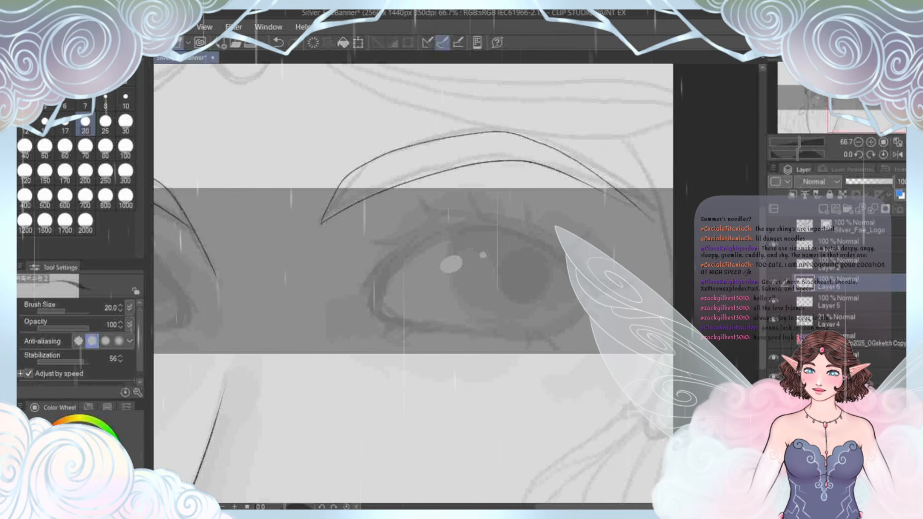
key(e)
scroll(625, 273, up, 5)
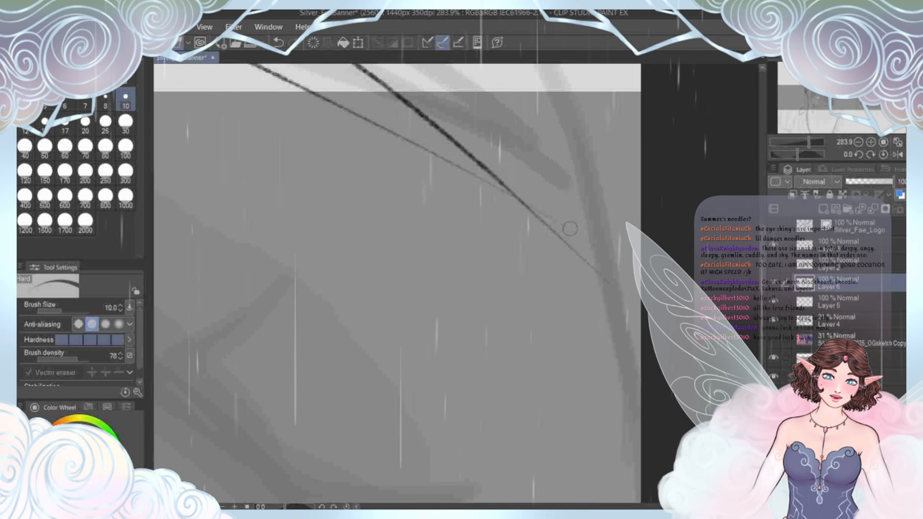
drag(514, 190, 619, 291)
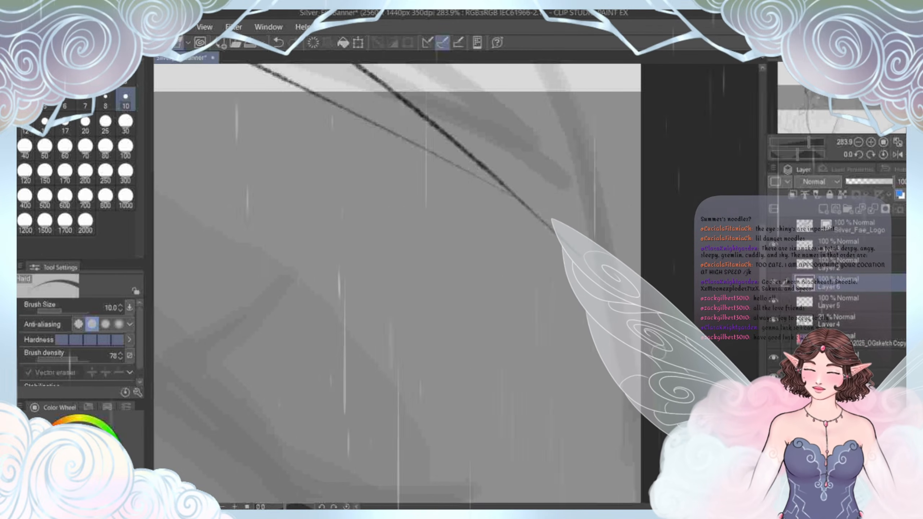
scroll(80, 341, down, 1)
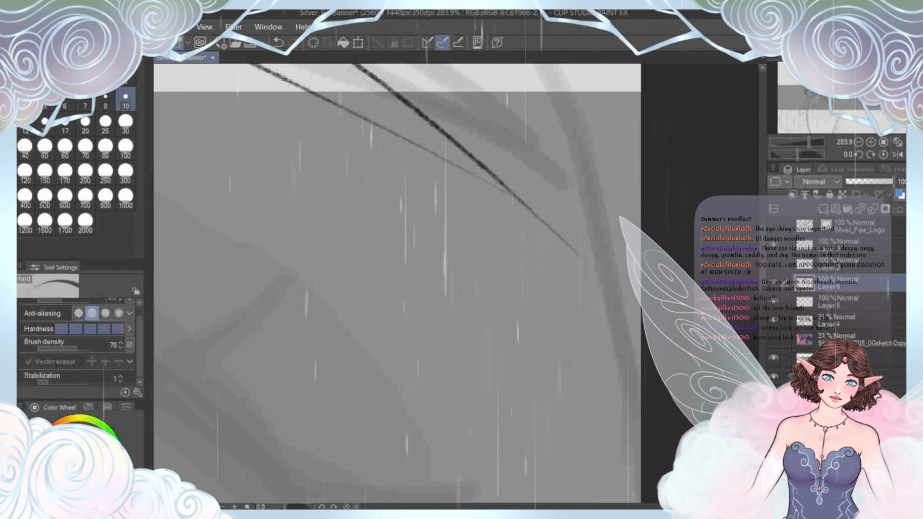
drag(583, 261, 534, 213)
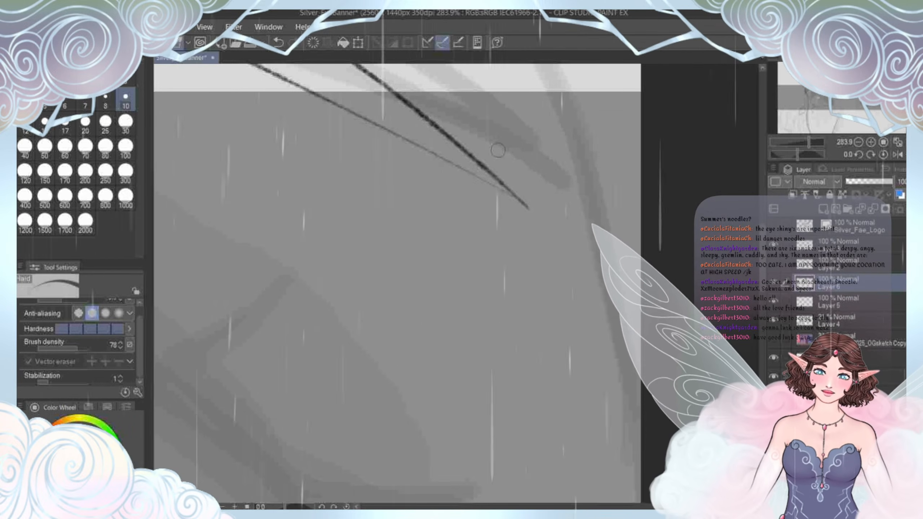
Step: Strengthen the faint end of the right brow's lower line up to the tail tip with the size 20 pen
key(p)
drag(498, 150, 547, 193)
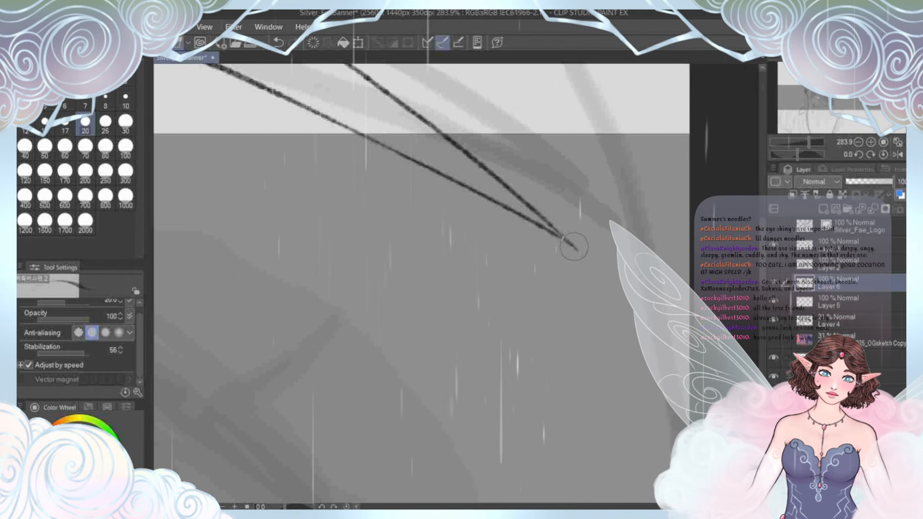
scroll(573, 247, down, 10)
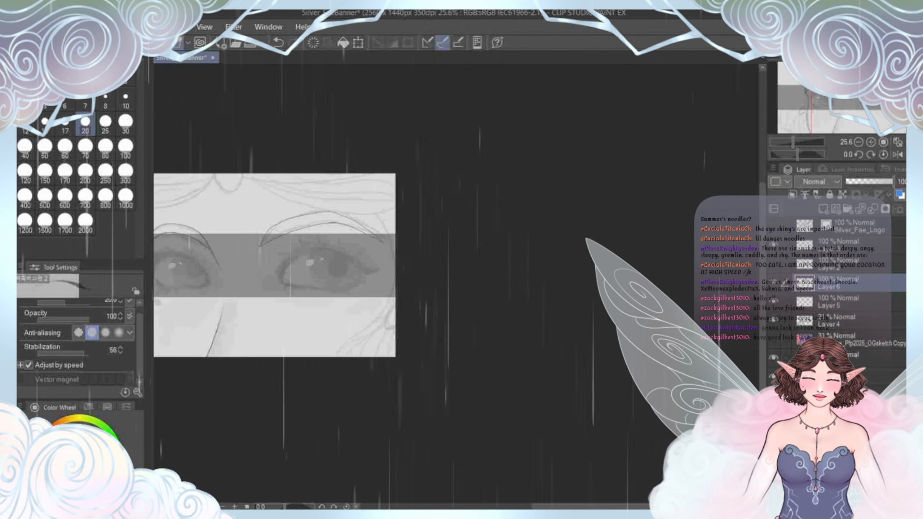
Step: Reshape the arcs of the brow above the left eye using Liquify at brush size 600, and return the canvas to upright
scroll(314, 233, up, 1)
drag(473, 145, 501, 189)
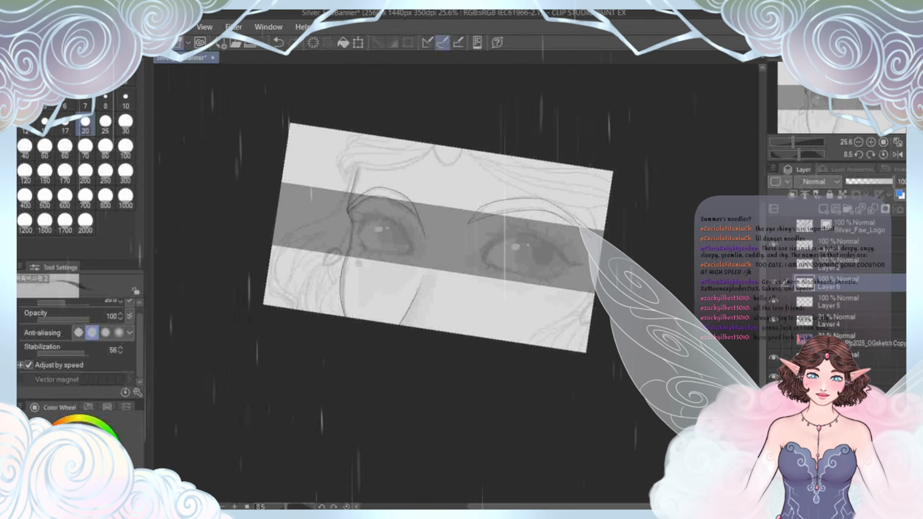
scroll(462, 240, up, 1)
drag(472, 236, 432, 224)
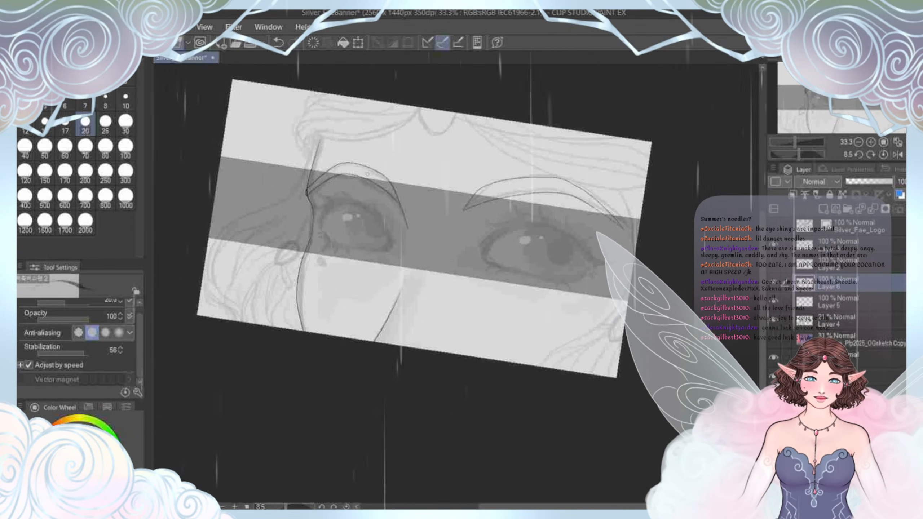
drag(425, 229, 442, 271)
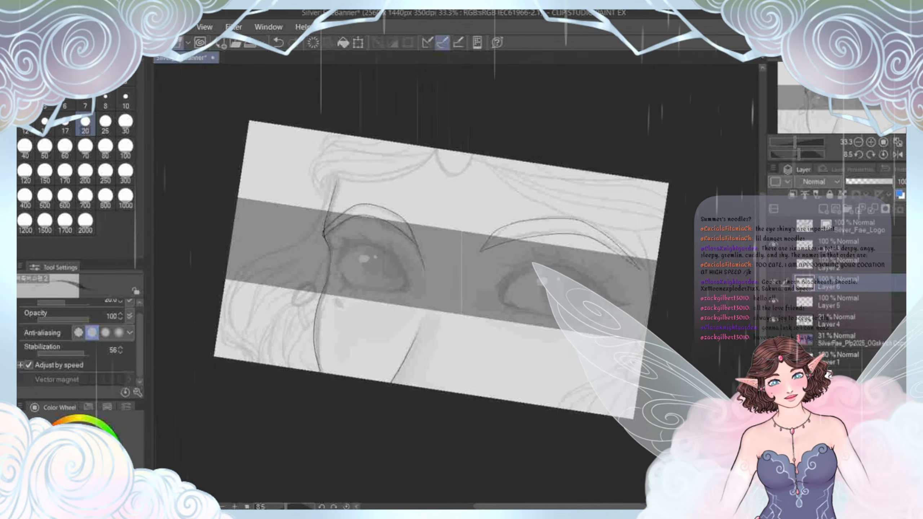
scroll(341, 230, up, 2)
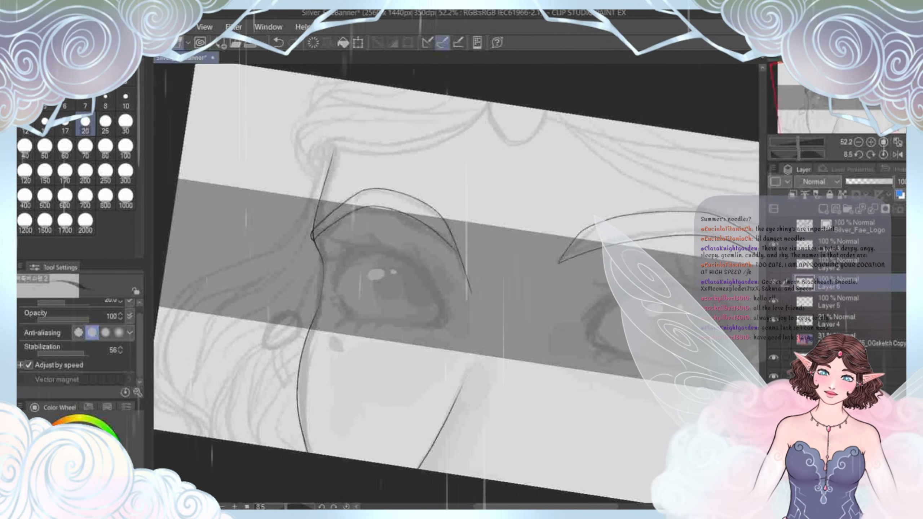
key(j)
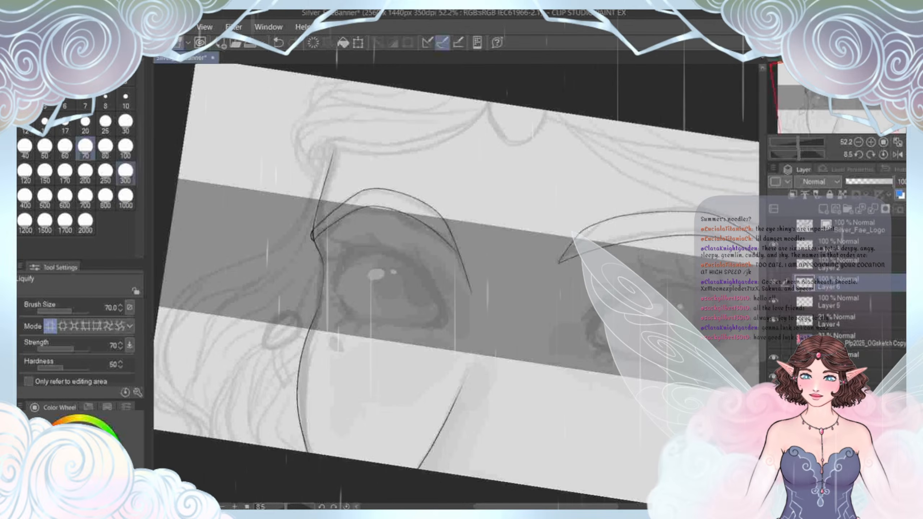
click(125, 171)
key(bracketright)
key(bracketright)
key(bracketright)
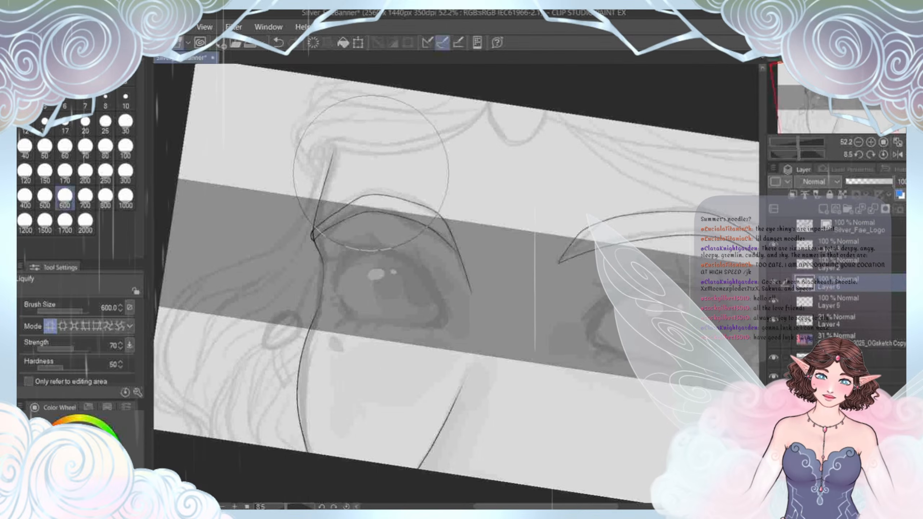
scroll(370, 171, down, 1)
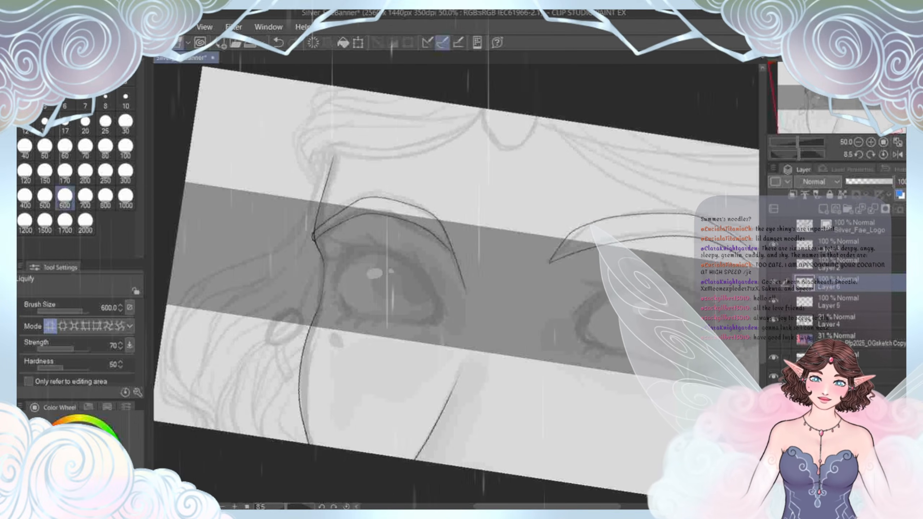
scroll(320, 304, down, 5)
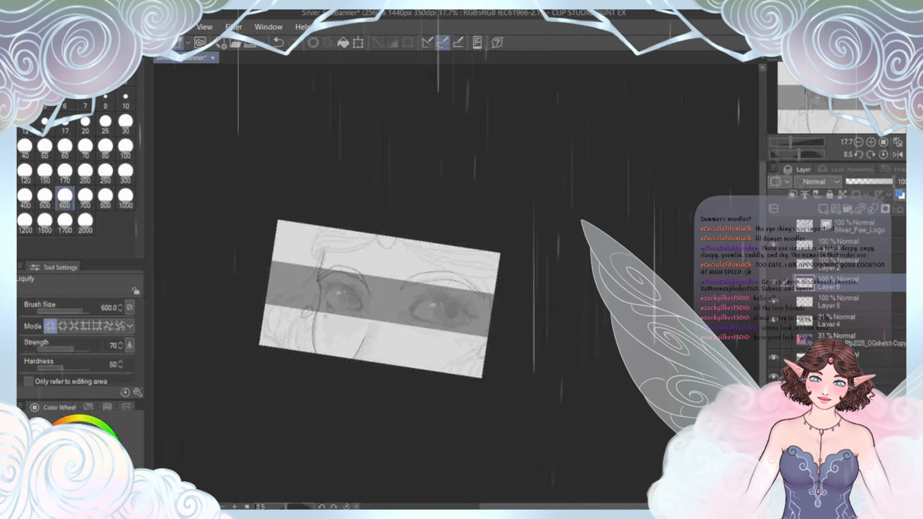
scroll(331, 278, up, 2)
key(ctrl+@)
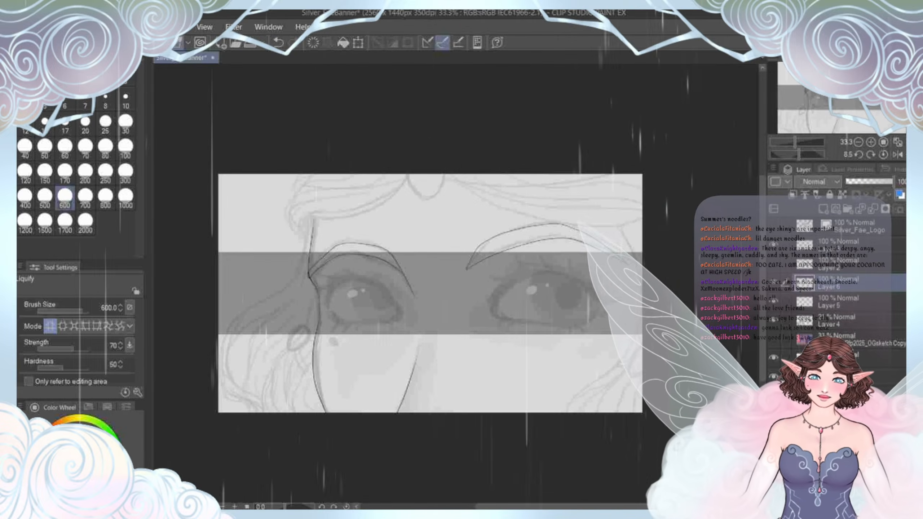
drag(430, 294, 394, 269)
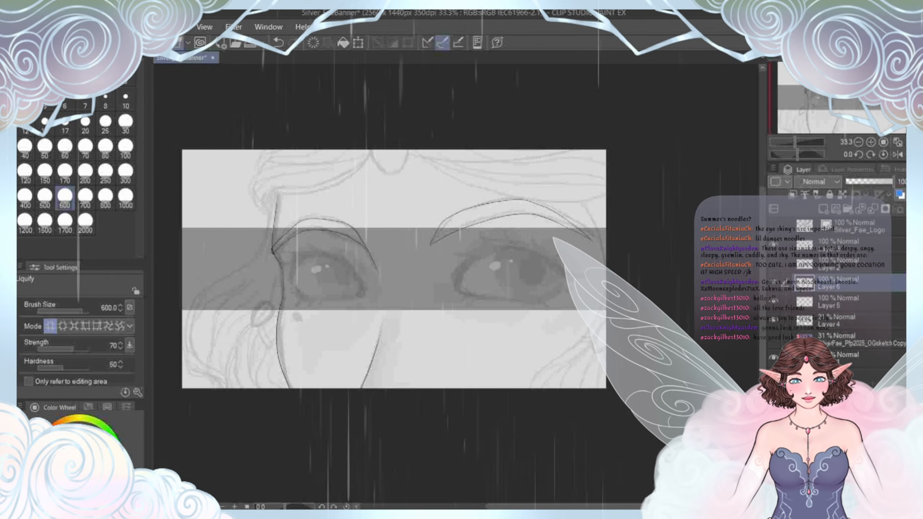
Step: Undo the merge of Layer 6 into Layer 5
scroll(277, 301, up, 2)
drag(399, 276, 422, 298)
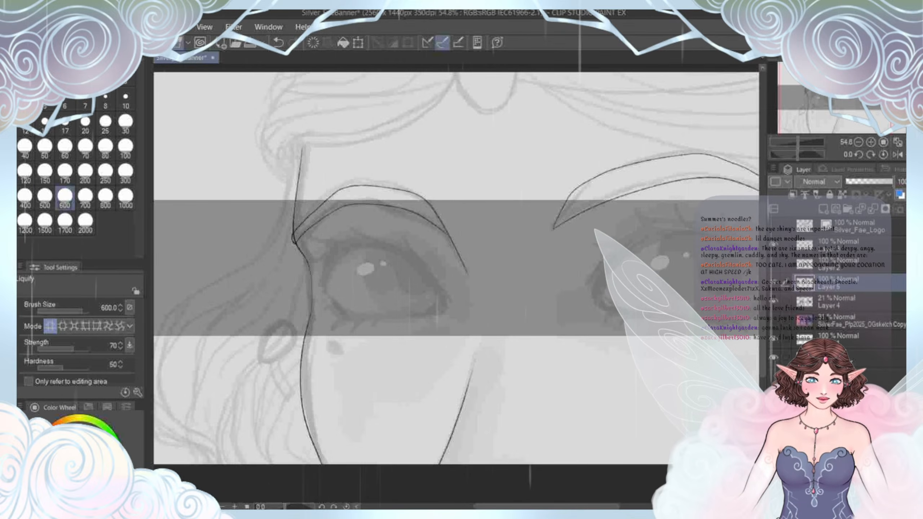
click(774, 283)
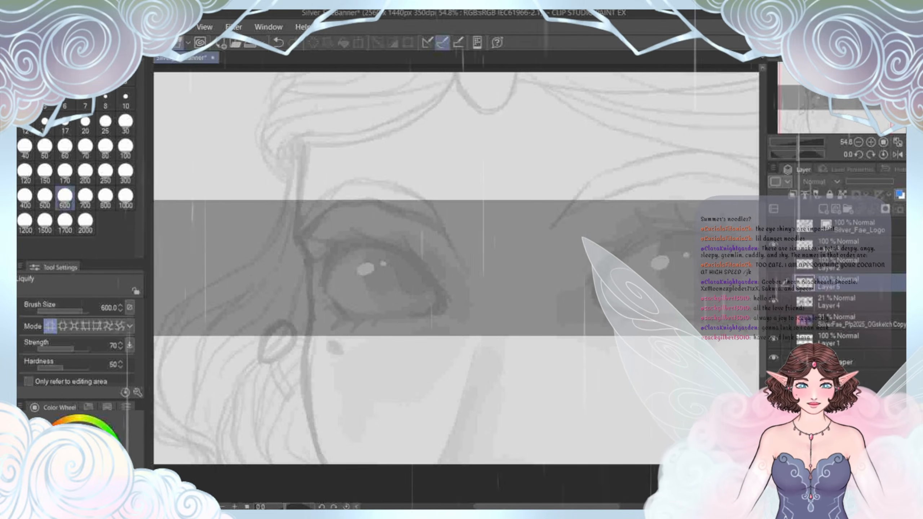
click(279, 42)
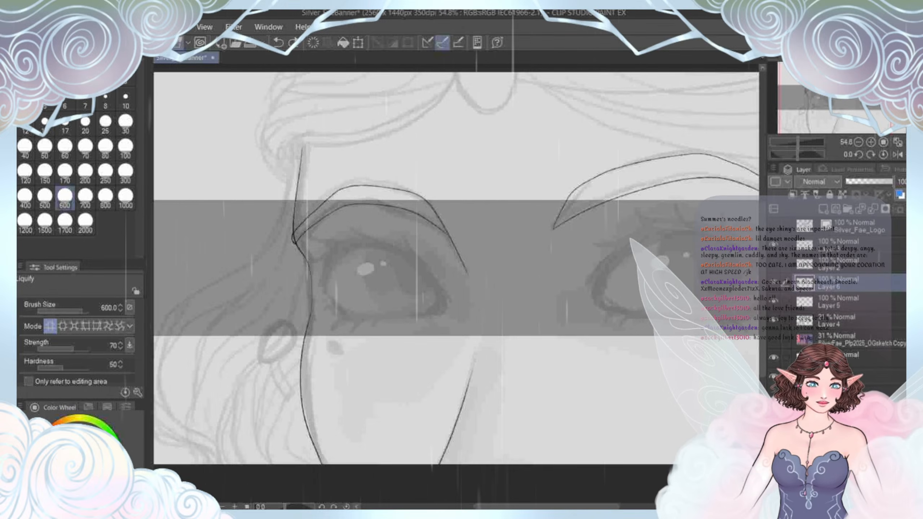
Step: Clean up the corner where the brow above the left eye meets the face outline on Layer 5, using the Hard eraser at size 10
key(e)
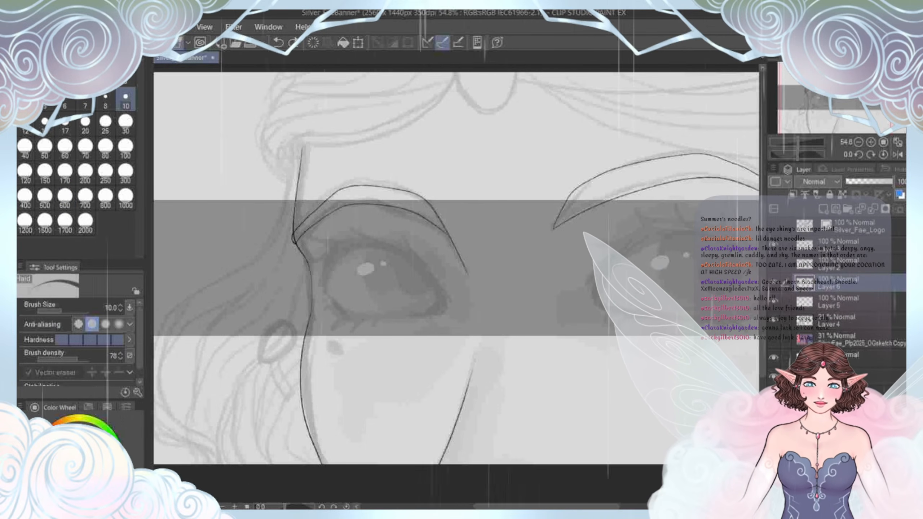
click(847, 301)
drag(283, 243, 365, 278)
scroll(366, 277, up, 2)
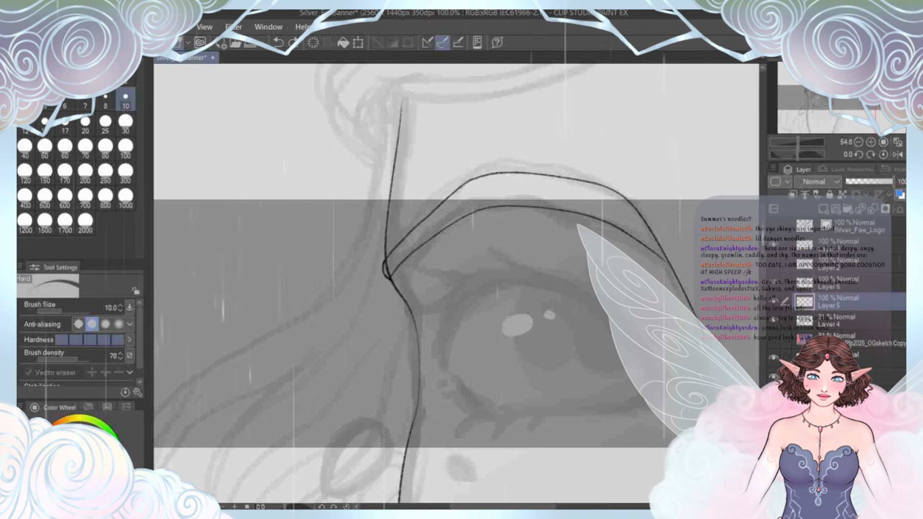
scroll(365, 278, up, 1)
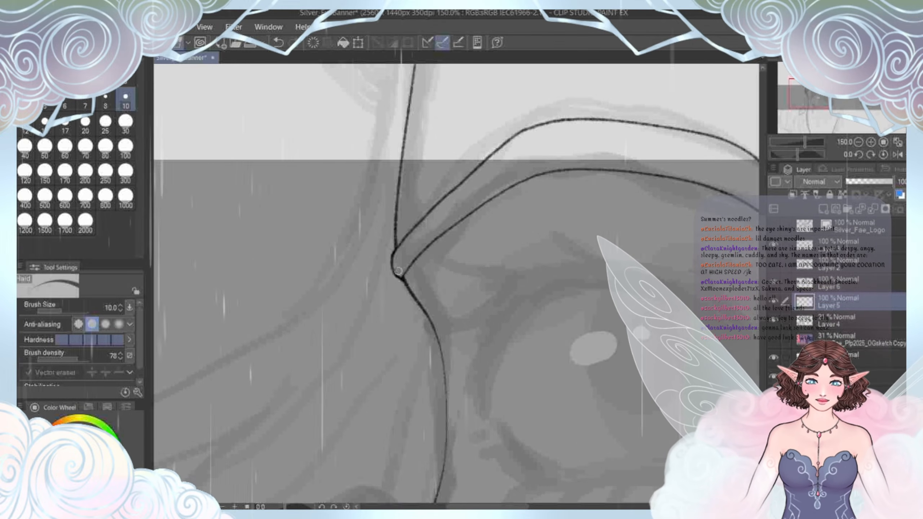
scroll(398, 270, down, 5)
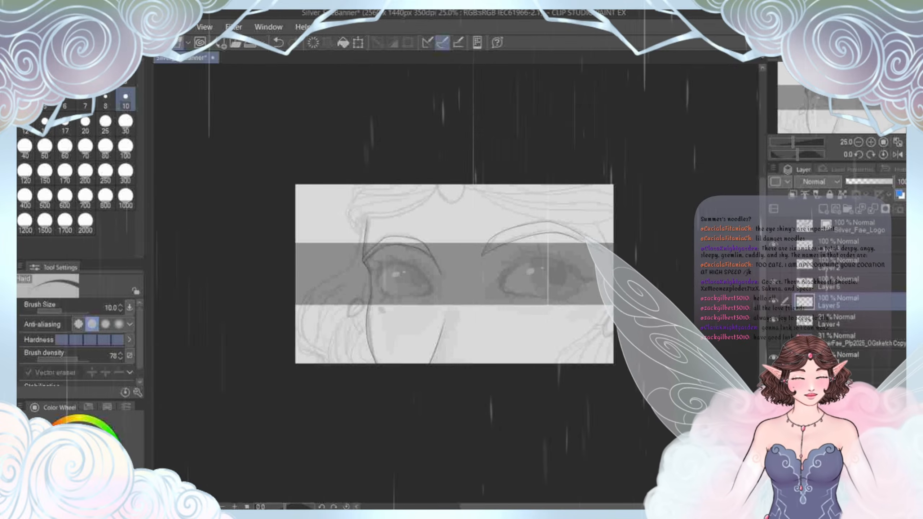
drag(399, 270, 373, 263)
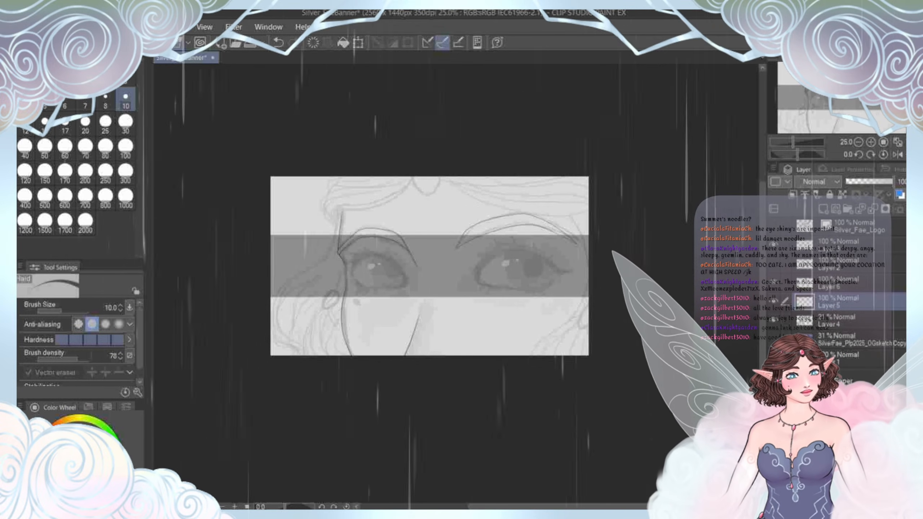
key(ctrl+e)
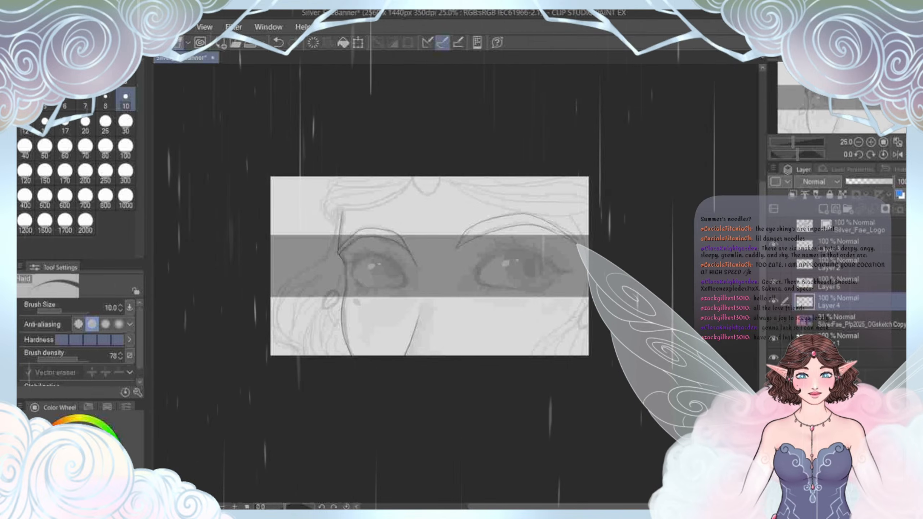
click(773, 320)
click(773, 320)
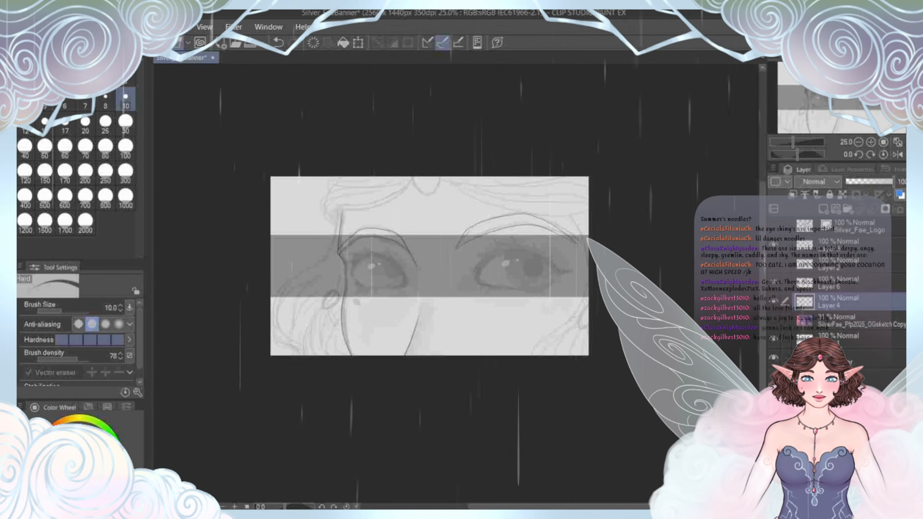
click(278, 43)
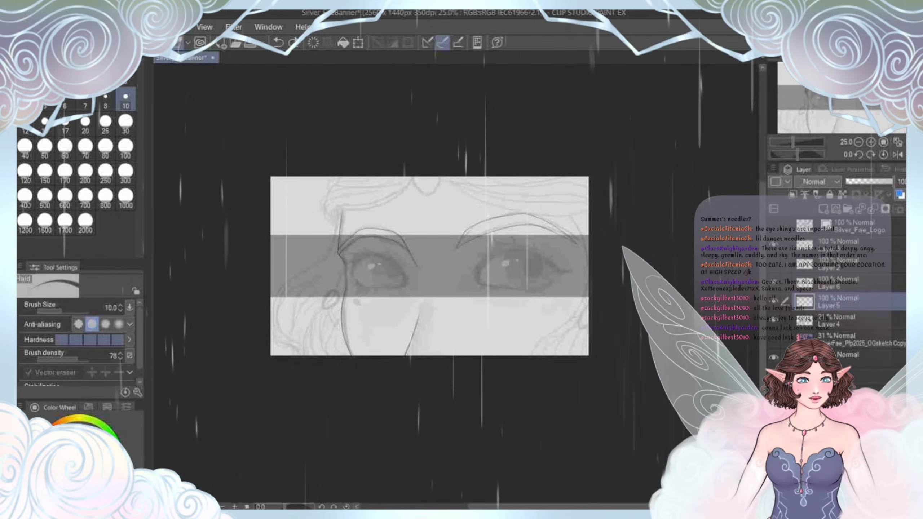
Step: Merge Layer 6 down into Layer 5
click(846, 283)
click(872, 208)
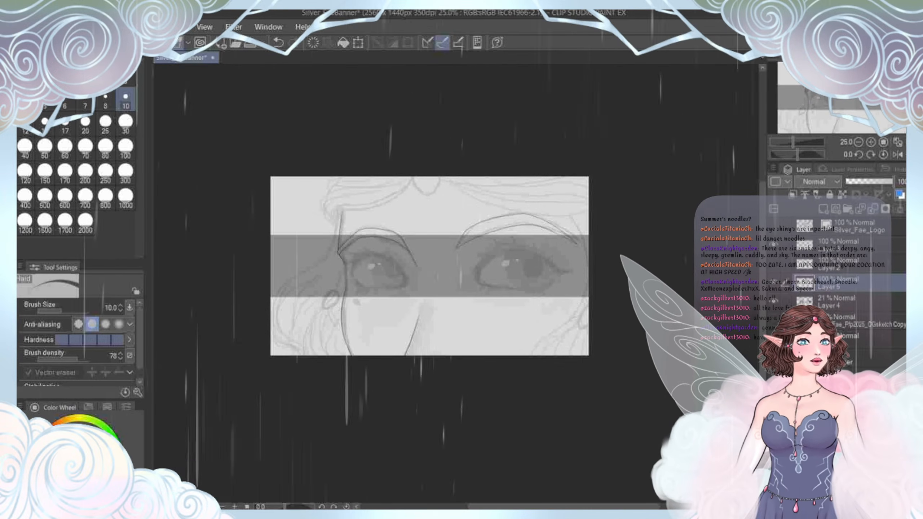
Step: Add a new layer above the merged Layer 5 and switch to the size 20 pen for inking the hair
scroll(354, 284, up, 2)
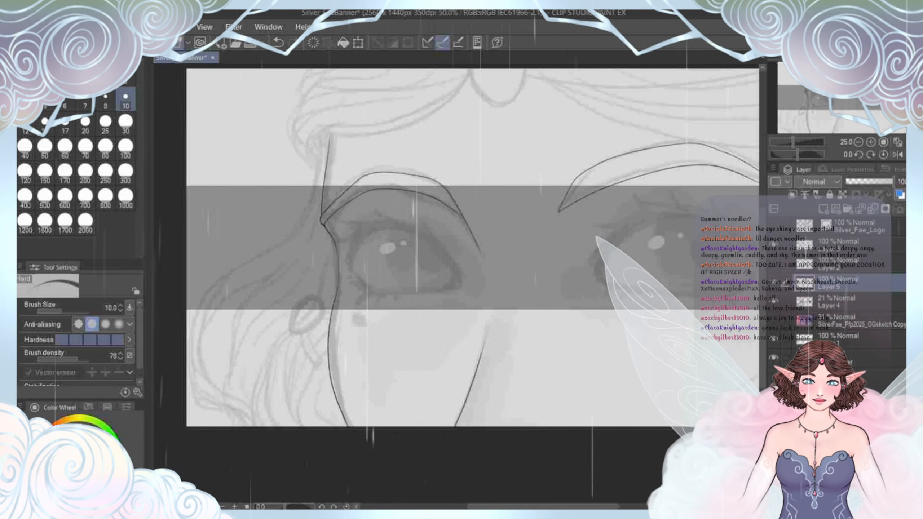
drag(355, 284, 358, 302)
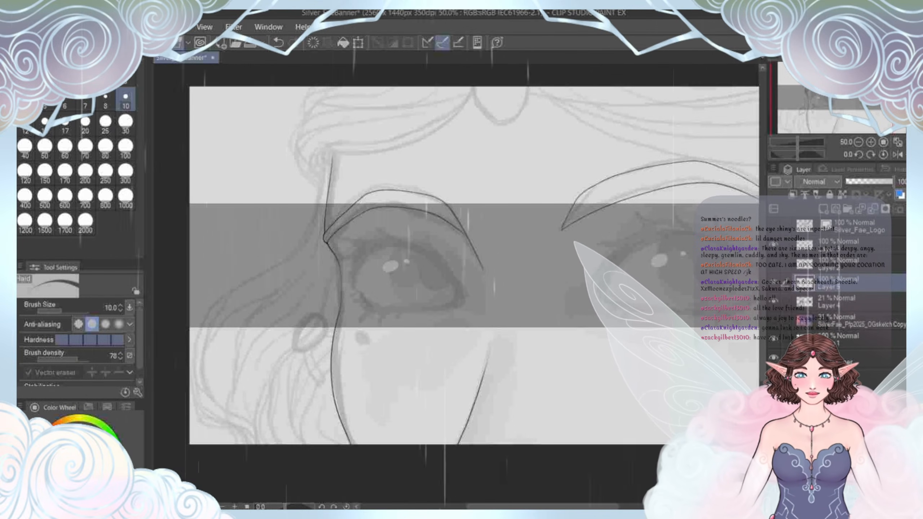
key(p)
drag(436, 269, 446, 296)
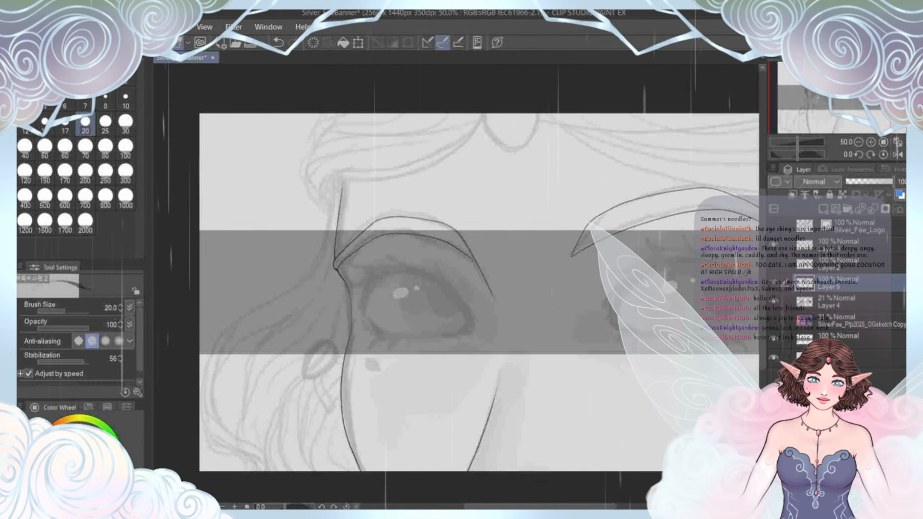
drag(435, 269, 496, 240)
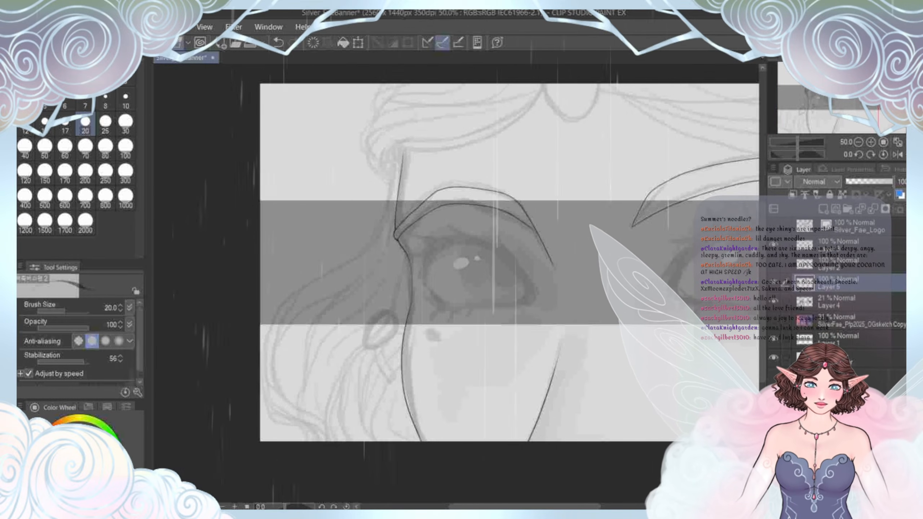
drag(515, 269, 332, 225)
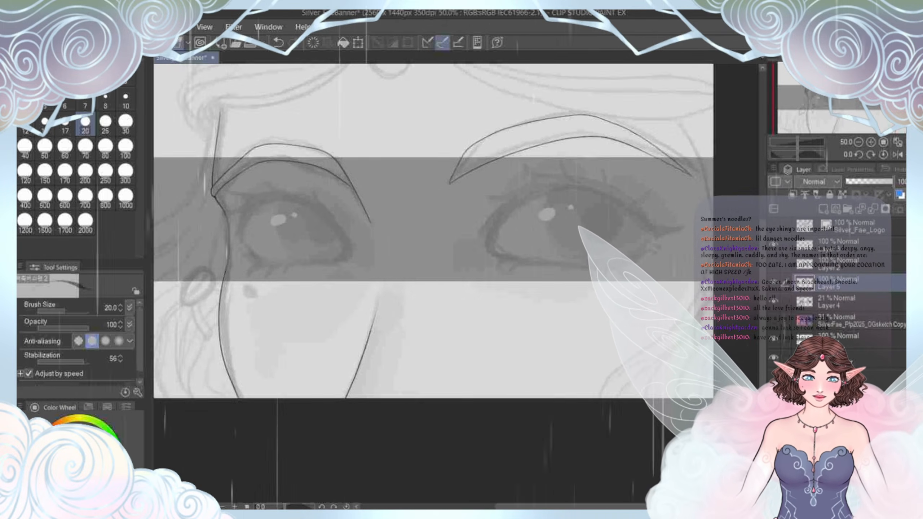
drag(436, 248, 504, 393)
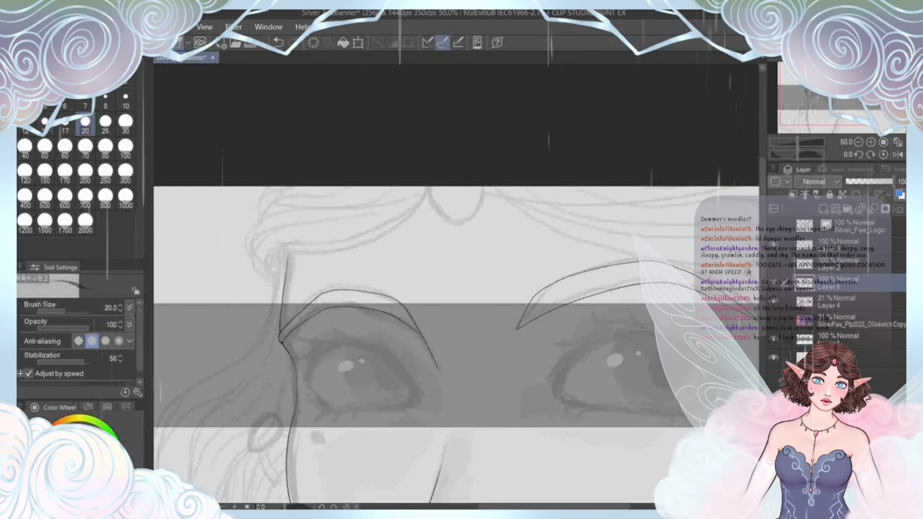
drag(545, 254, 452, 244)
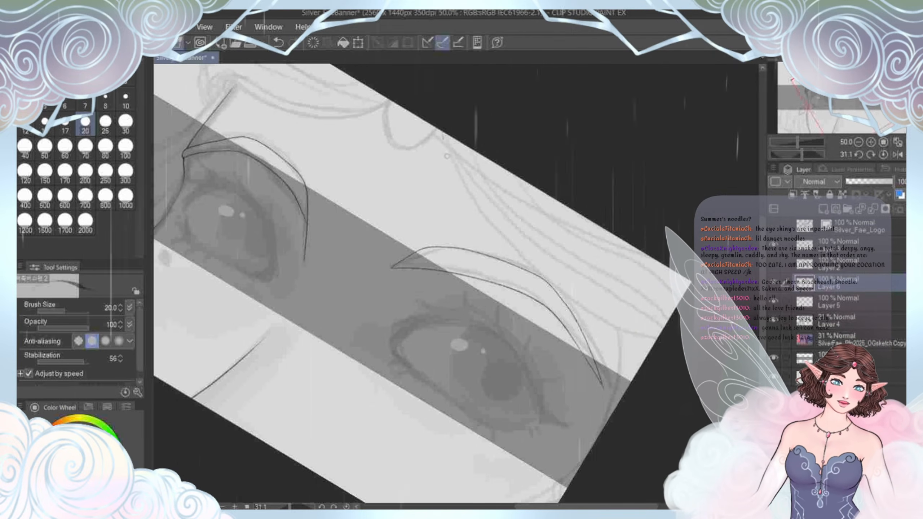
Step: Ink the long hair strands sweeping from the forehead over the right brow with the size 20 pen on a rotated canvas
drag(496, 250, 585, 316)
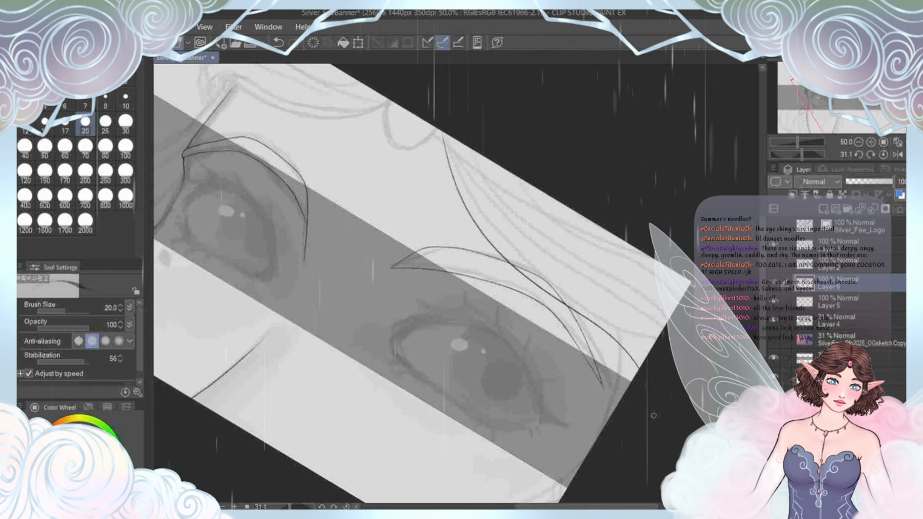
mouse_move(448, 135)
mouse_down()
mouse_move(465, 185)
mouse_move(524, 252)
mouse_up()
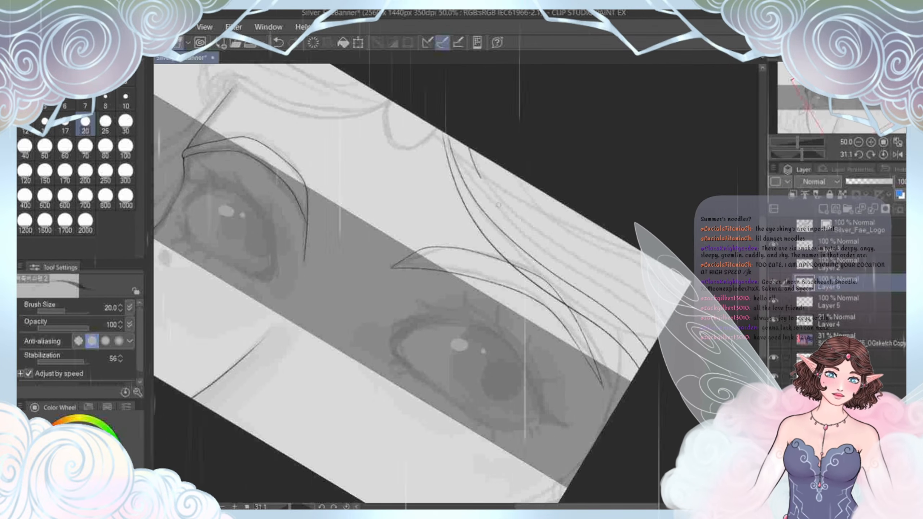
mouse_move(468, 147)
mouse_down()
mouse_move(538, 248)
mouse_move(684, 385)
mouse_up()
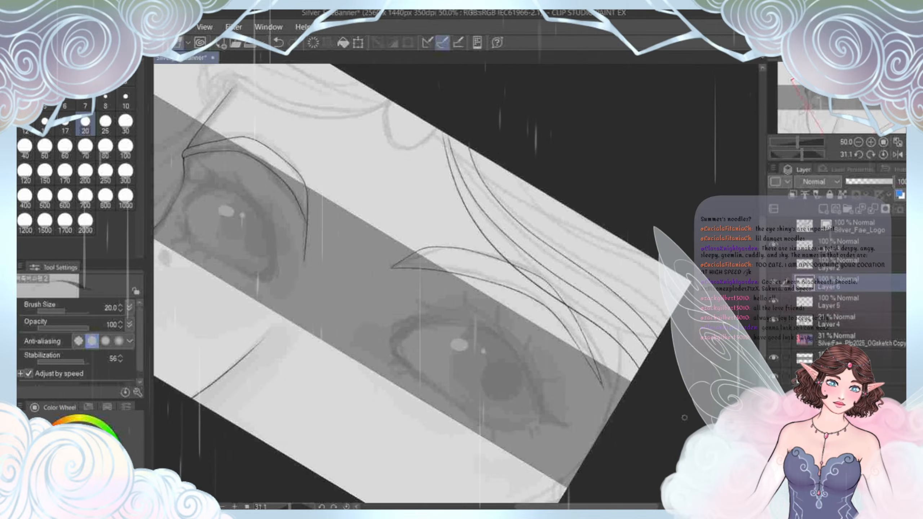
drag(522, 192, 679, 363)
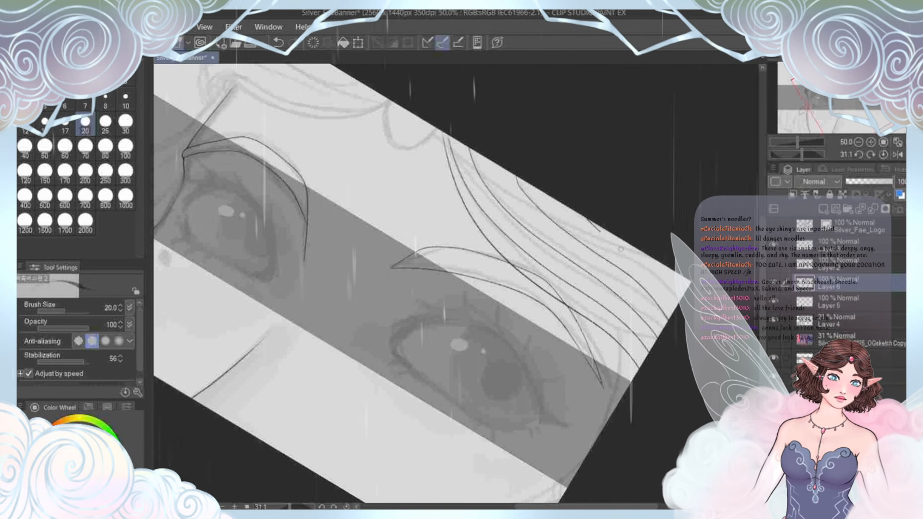
mouse_move(587, 219)
mouse_down()
mouse_move(629, 257)
mouse_move(690, 341)
mouse_up()
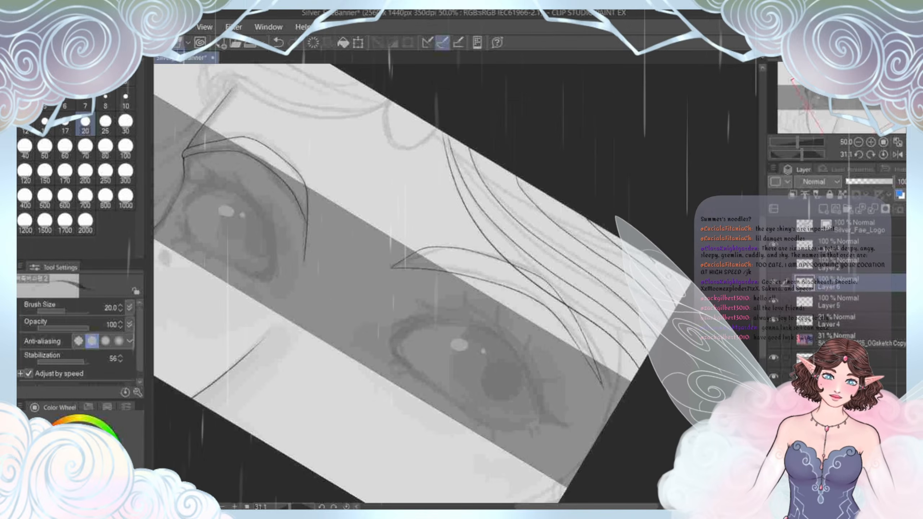
Step: Return the canvas to upright and undo all the newly inked hair strands
key(ctrl+at)
drag(693, 384, 722, 425)
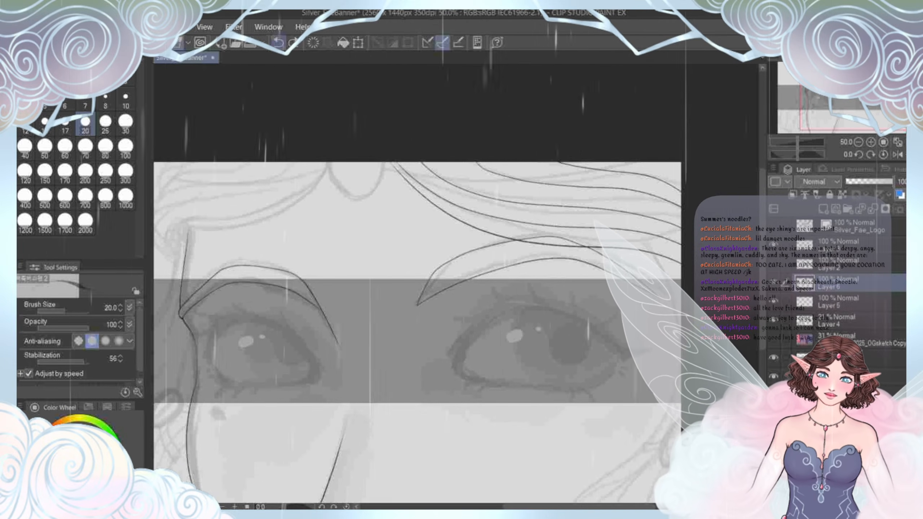
click(278, 43)
click(278, 43)
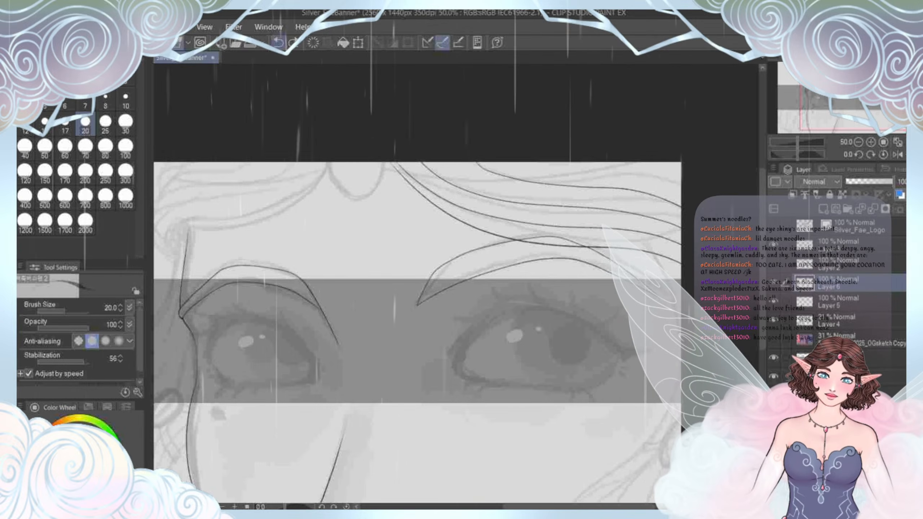
click(278, 43)
click(279, 43)
click(278, 43)
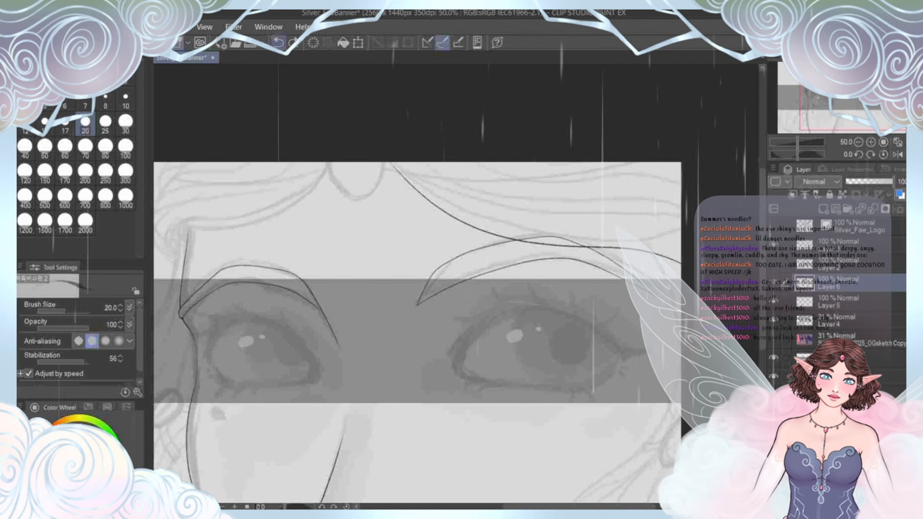
click(278, 42)
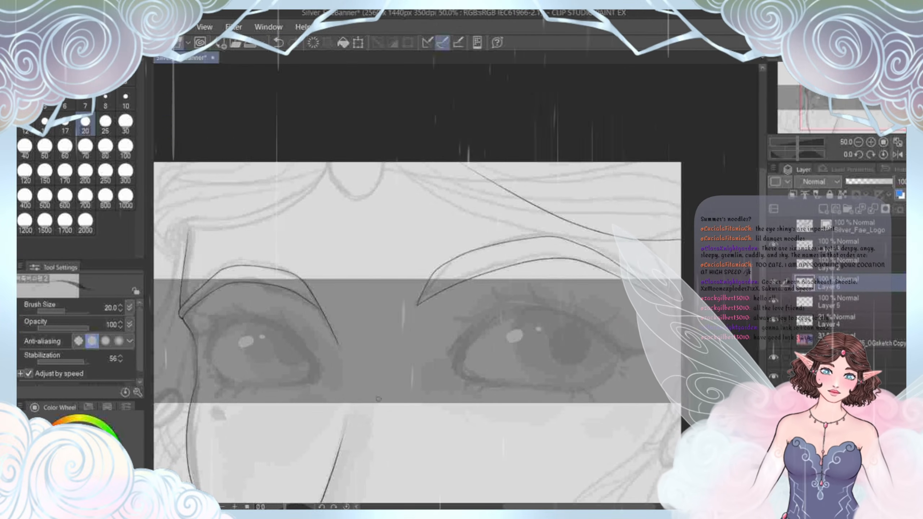
Step: Try inking the lower hair strands again from the banner's upper edge toward the right brow, with the canvas upright
mouse_move(462, 163)
mouse_down()
mouse_move(606, 236)
mouse_move(512, 205)
mouse_up()
drag(463, 172, 457, 167)
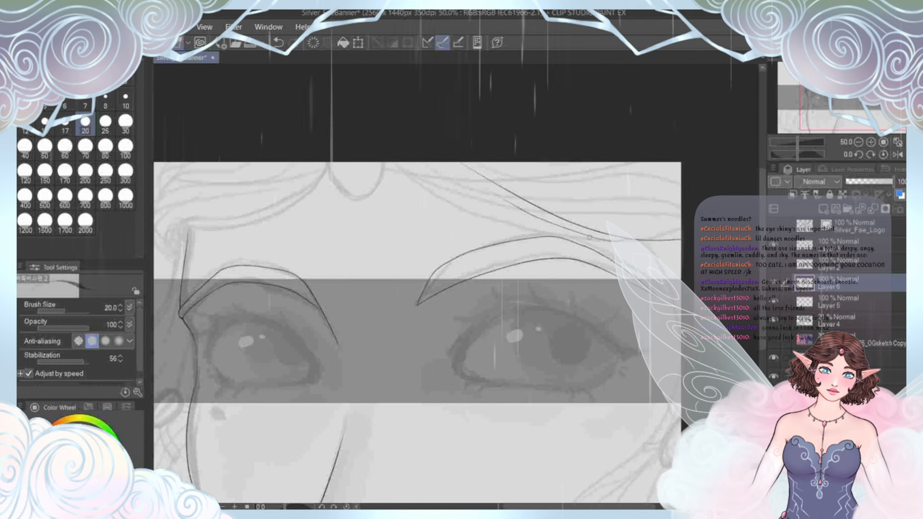
drag(599, 239, 492, 213)
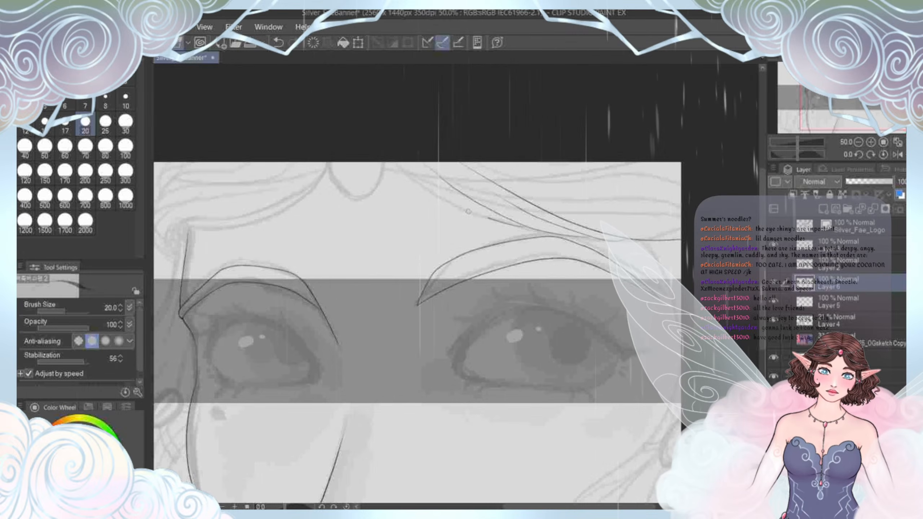
drag(413, 177, 391, 160)
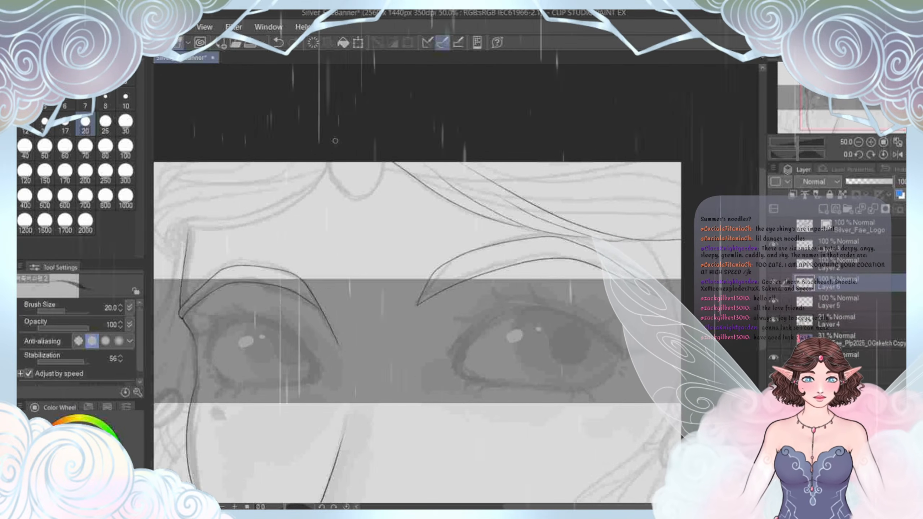
drag(335, 140, 359, 154)
scroll(335, 141, up, 3)
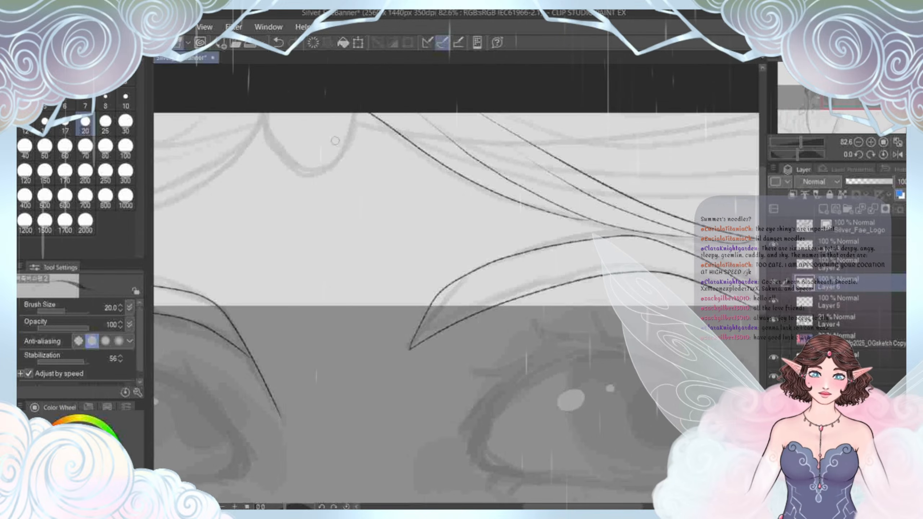
Step: Undo the redrawn hair strands above the right brow
key(ctrl+z)
key(ctrl+z)
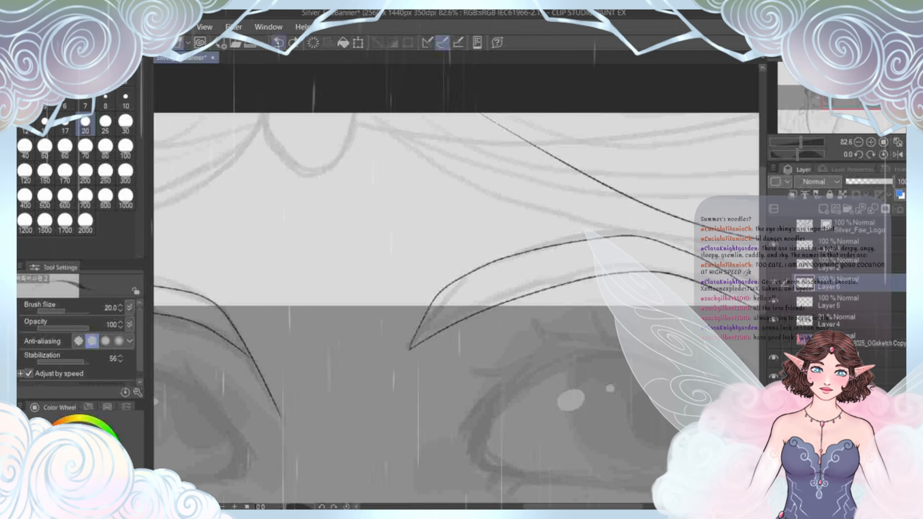
key(ctrl+z)
Step: Rotate the canvas to about -119° and ink the lowest hair strands sweeping from the banner's right edge over the right brow to its upper edge
mouse_move(596, 255)
mouse_down()
mouse_move(277, 382)
mouse_move(442, 156)
mouse_up()
drag(441, 290, 541, 187)
key(ctrl+minus)
drag(545, 254, 491, 242)
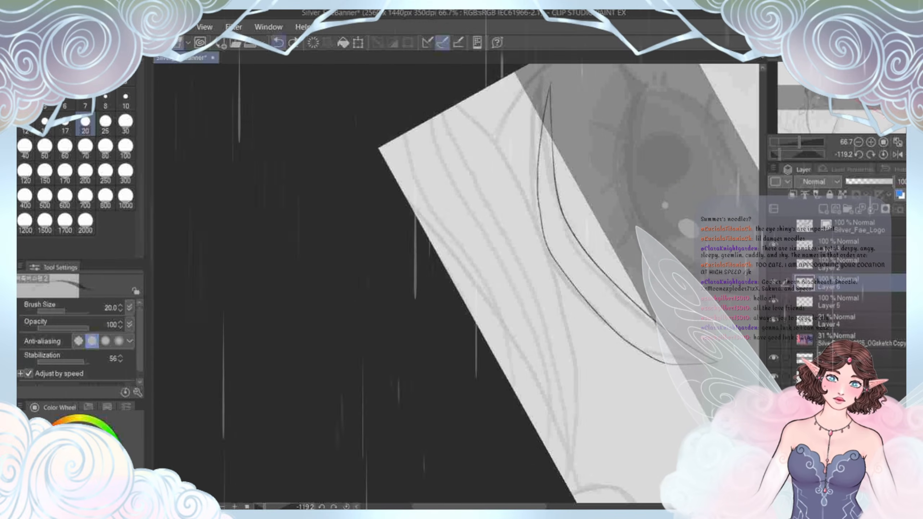
drag(472, 96, 521, 232)
drag(527, 308, 526, 363)
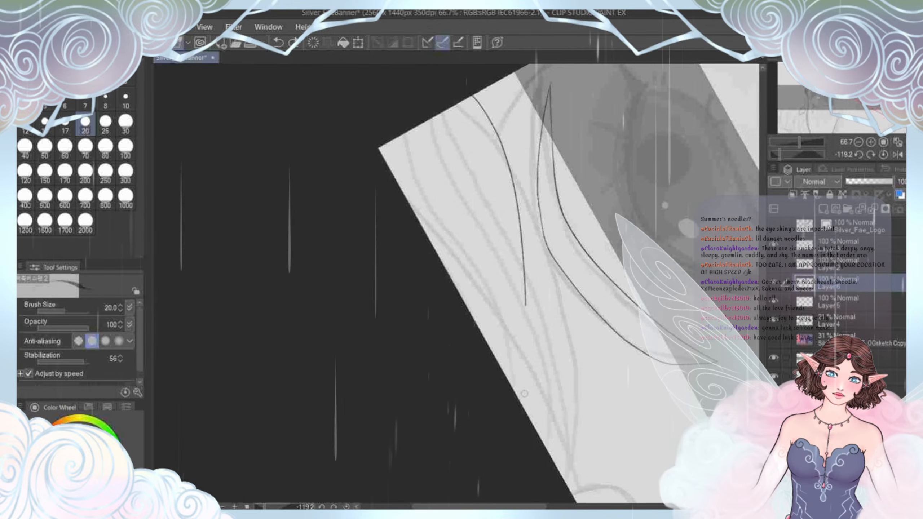
drag(514, 182, 528, 209)
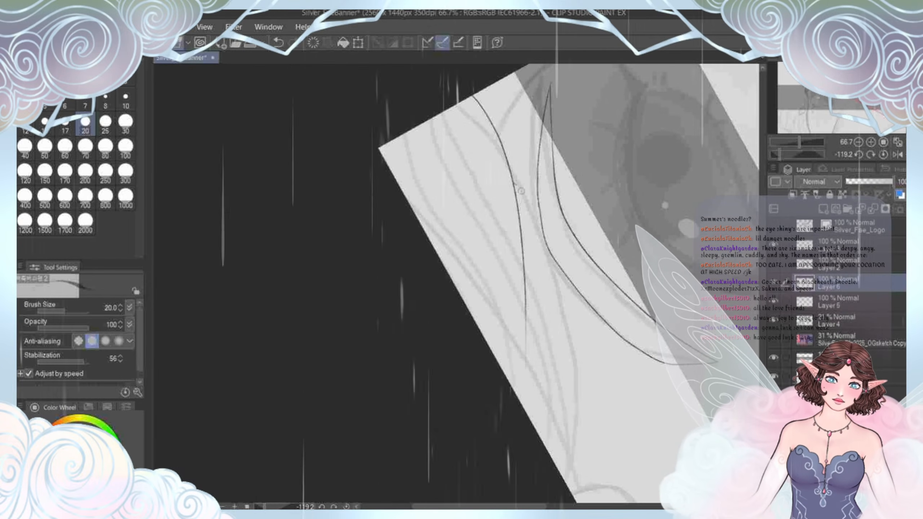
drag(538, 242, 545, 391)
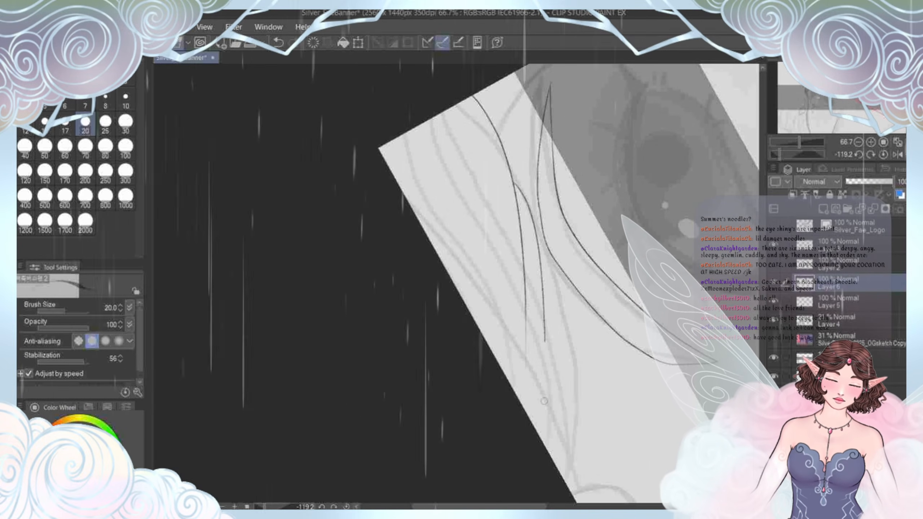
drag(548, 482, 552, 492)
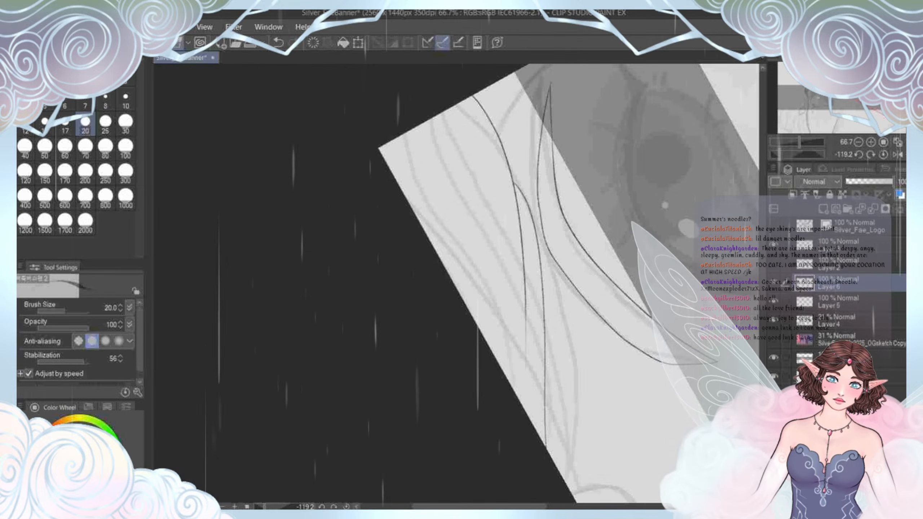
Step: Ink the small curled strand ends above the right brow's peak and extend the lowest strand toward the banner's upper edge
mouse_move(552, 400)
mouse_down()
mouse_move(488, 316)
mouse_move(500, 328)
mouse_up()
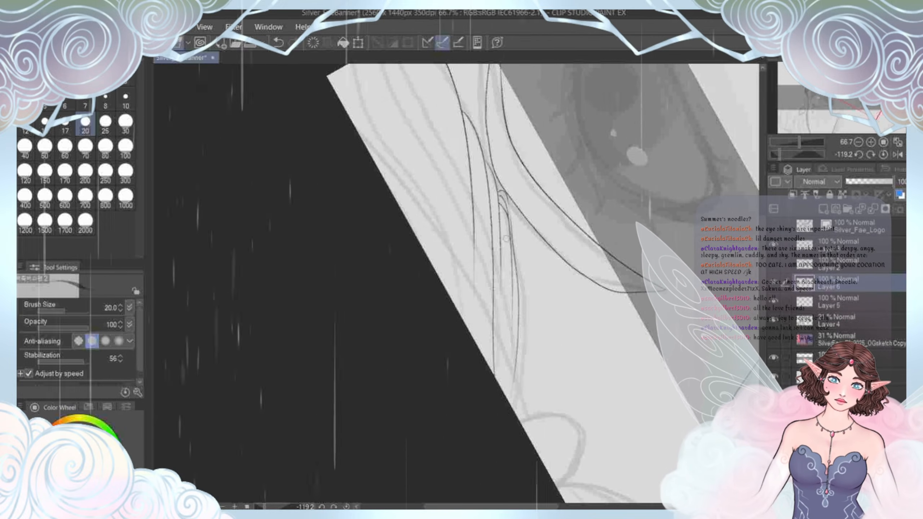
key(ctrl+minus)
key(ctrl+minus)
key(ctrl+minus)
scroll(462, 234, up, 5)
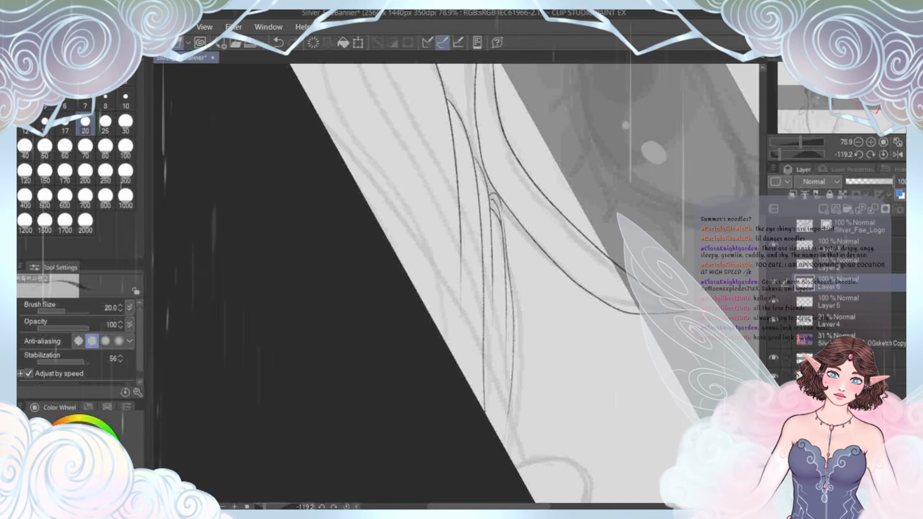
scroll(461, 284, down, 3)
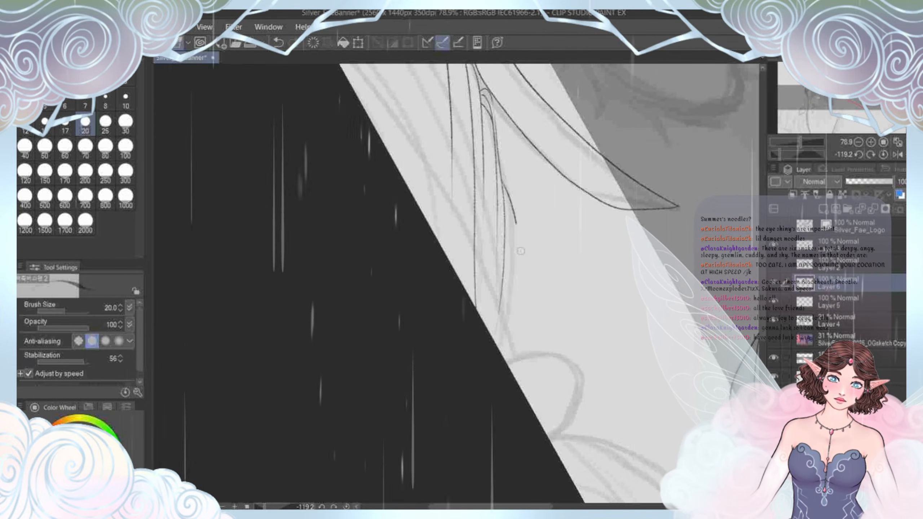
drag(503, 183, 516, 379)
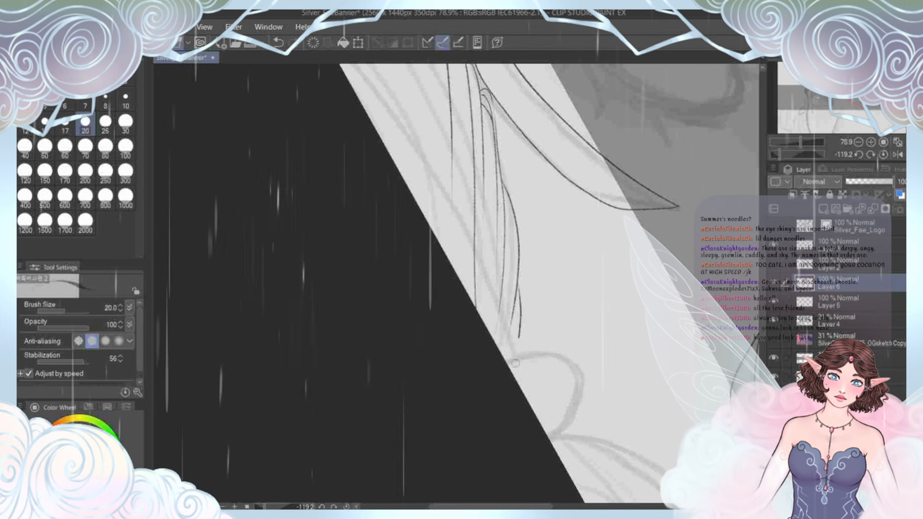
Step: Turn the canvas nearly level and ink the strand roots at the banner's upper edge, beside the sketched forehead loop
drag(521, 441, 450, 288)
scroll(411, 327, down, 3)
scroll(459, 189, up, 6)
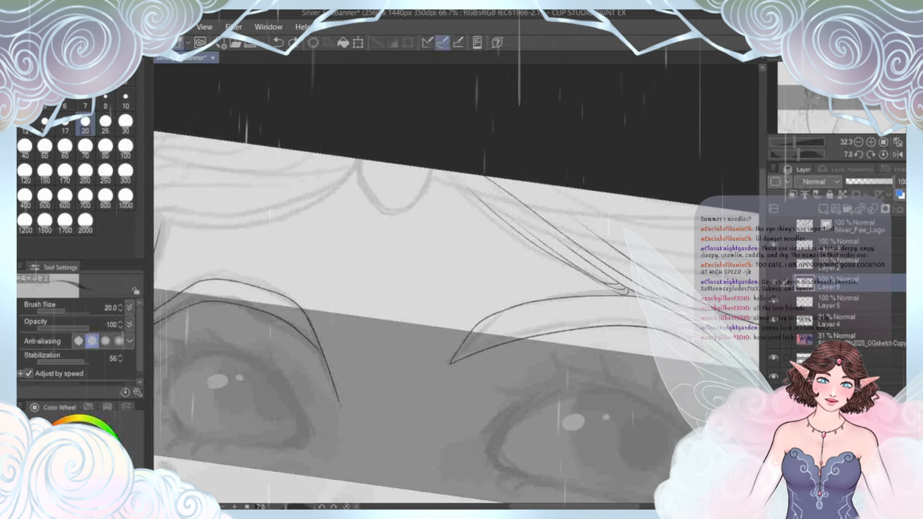
scroll(454, 272, up, 2)
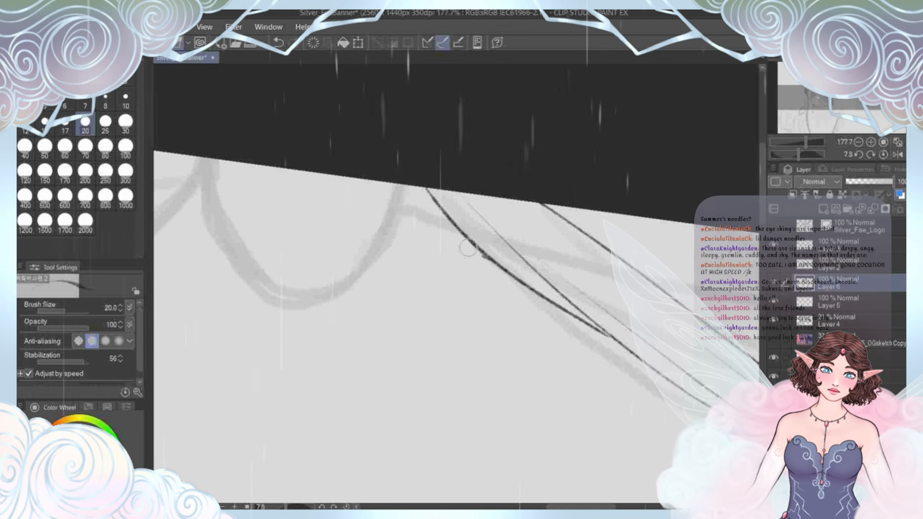
drag(468, 248, 435, 218)
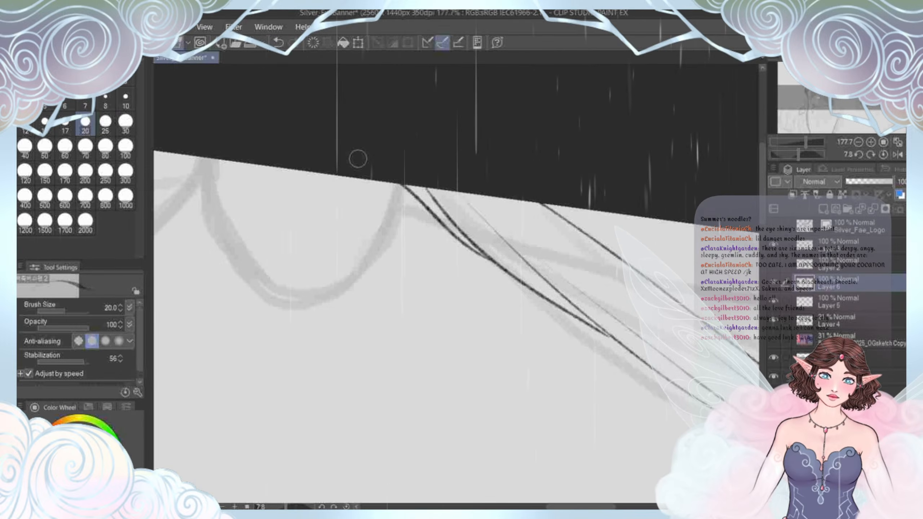
Step: Ink another long curved strand above the existing ones, running from the hairline to the banner's right edge, and check the strand joins
scroll(358, 159, down, 5)
scroll(431, 160, down, 4)
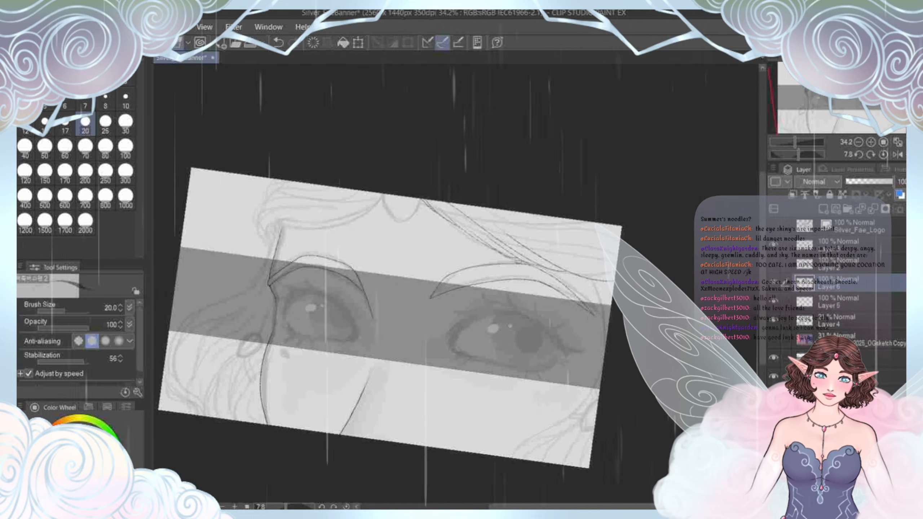
scroll(564, 239, up, 4)
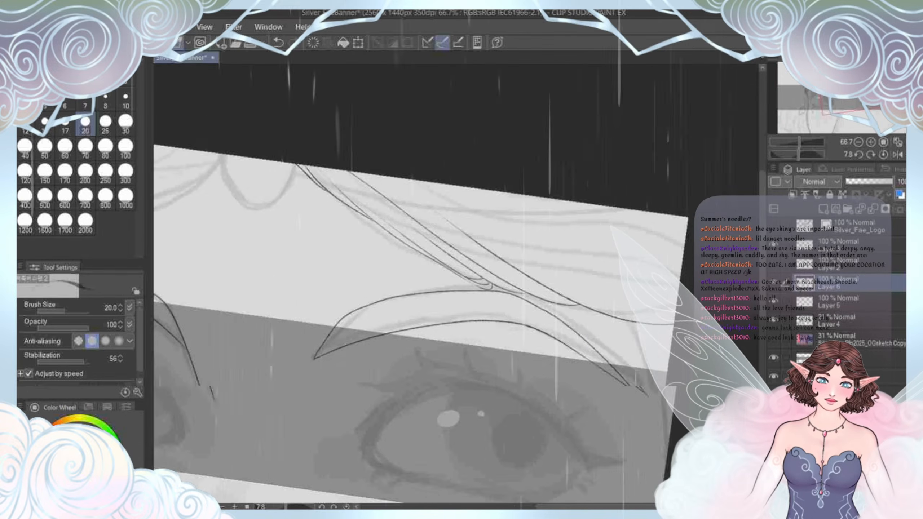
drag(421, 185, 545, 280)
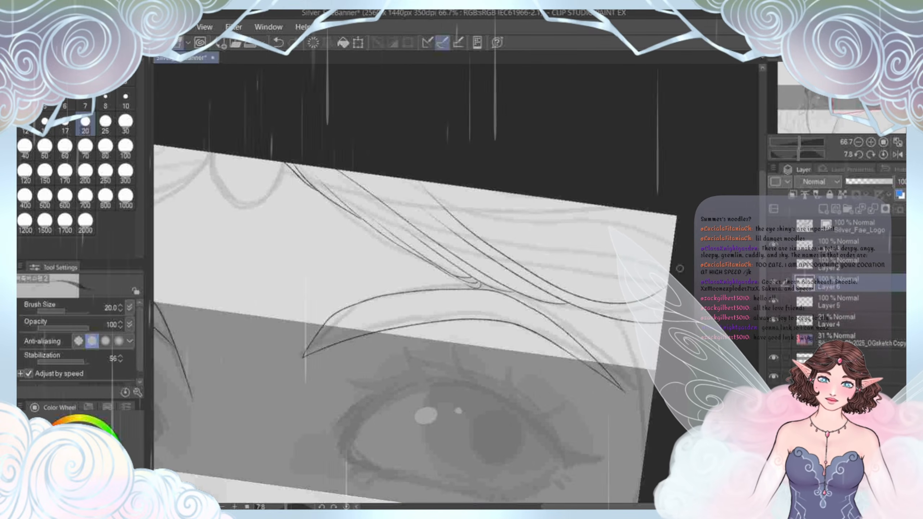
scroll(447, 285, up, 9)
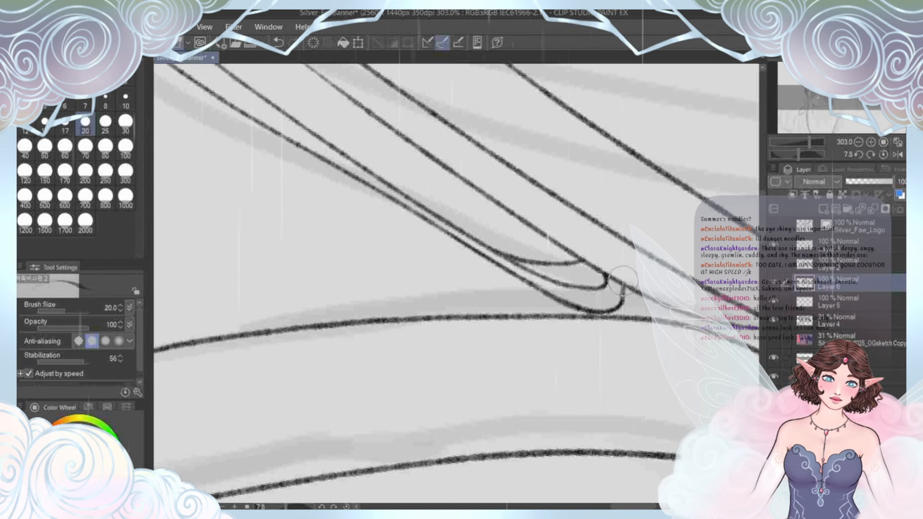
scroll(621, 279, down, 10)
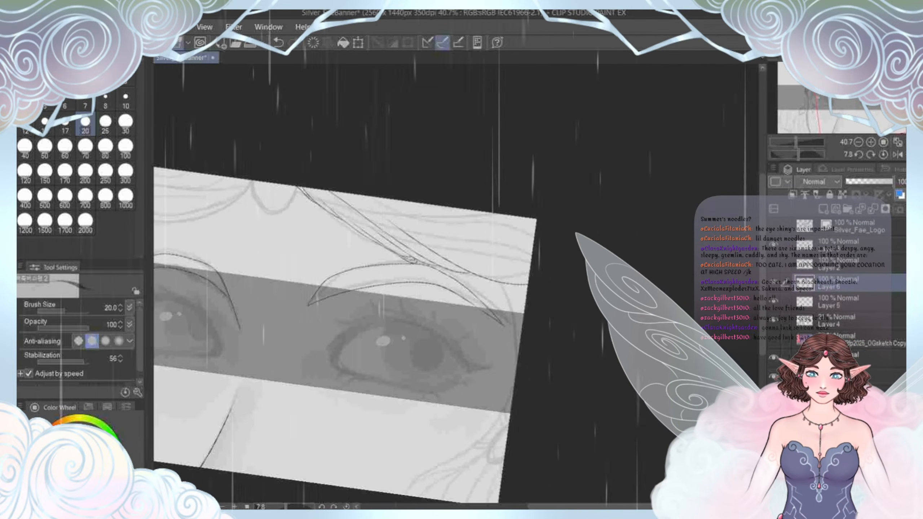
scroll(296, 204, up, 4)
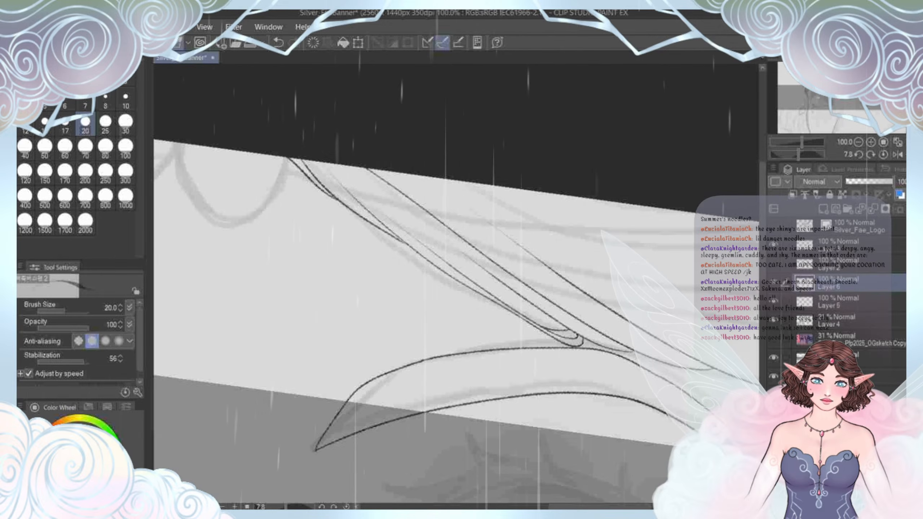
scroll(464, 304, up, 2)
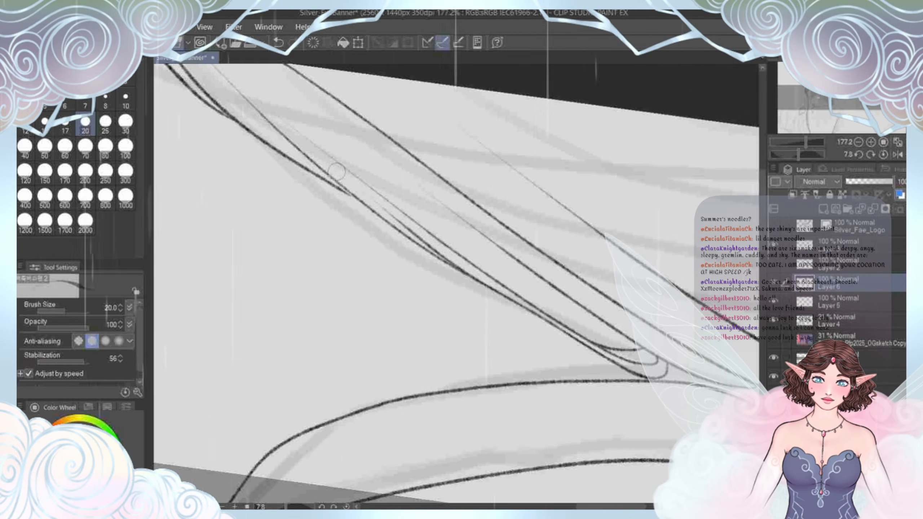
Step: Rotate the canvas to about -95°, ink tapering strands branching off the long strand above the right brow, and save the file
drag(741, 364, 339, 370)
drag(336, 172, 373, 425)
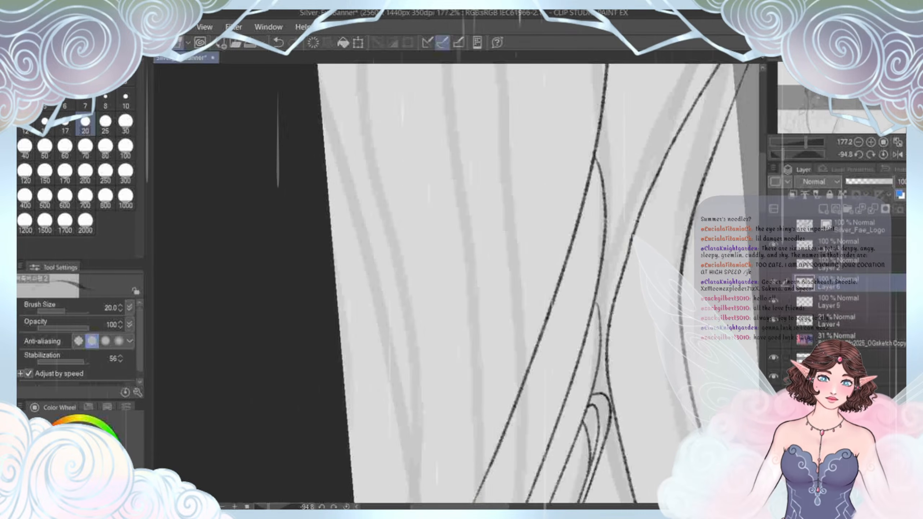
scroll(440, 205, down, 2)
drag(440, 205, 542, 231)
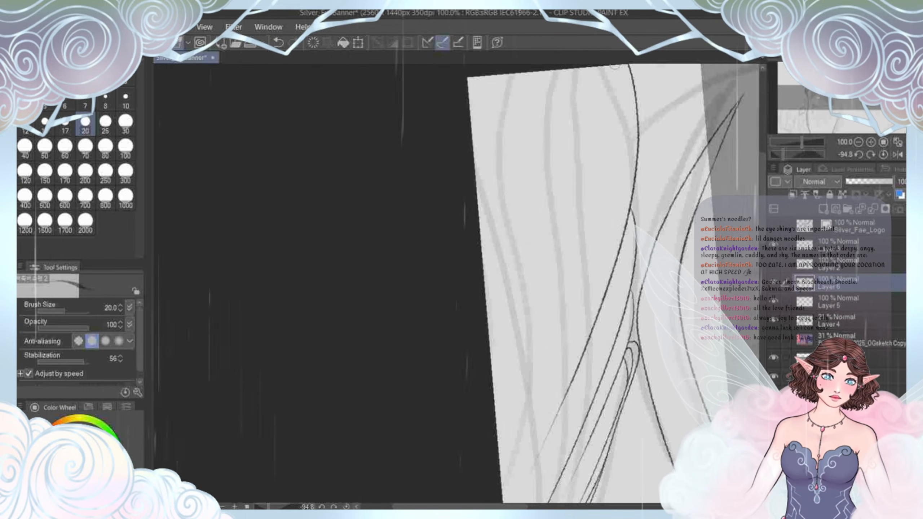
mouse_move(636, 137)
mouse_down()
mouse_move(602, 274)
mouse_move(508, 422)
mouse_up()
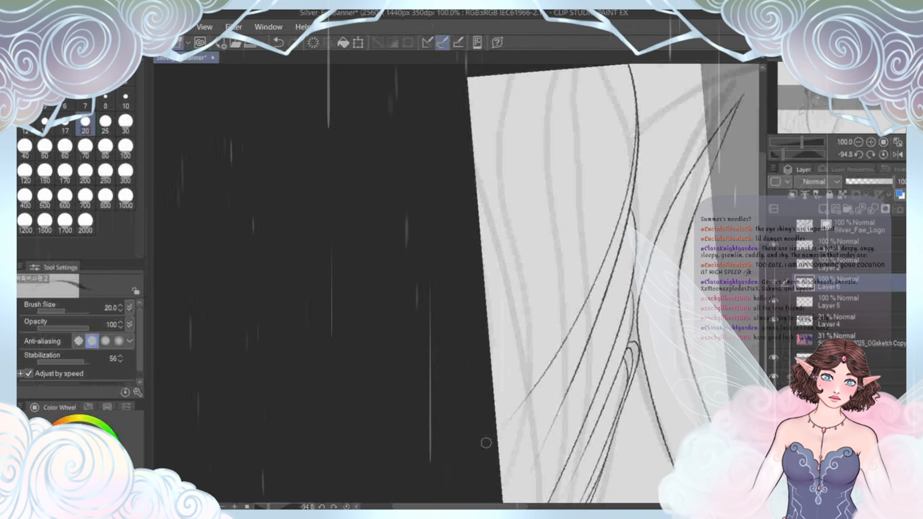
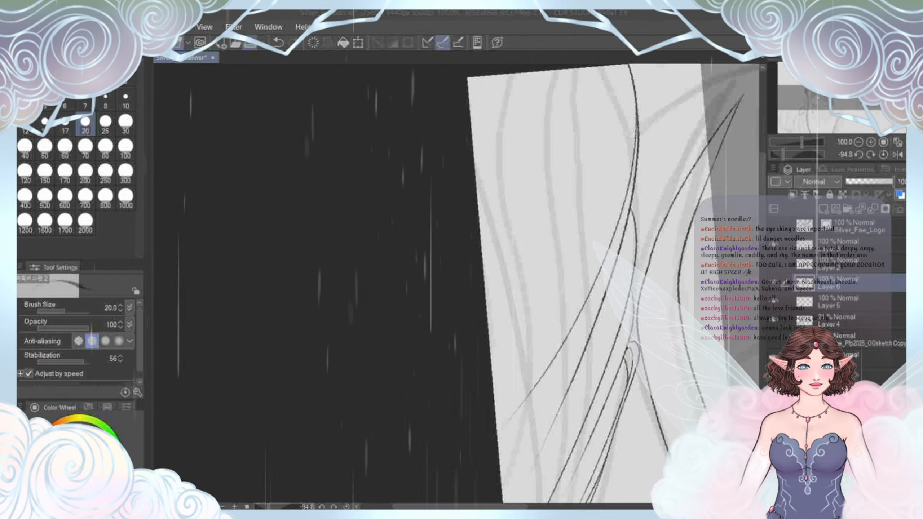
key(ctrl+s)
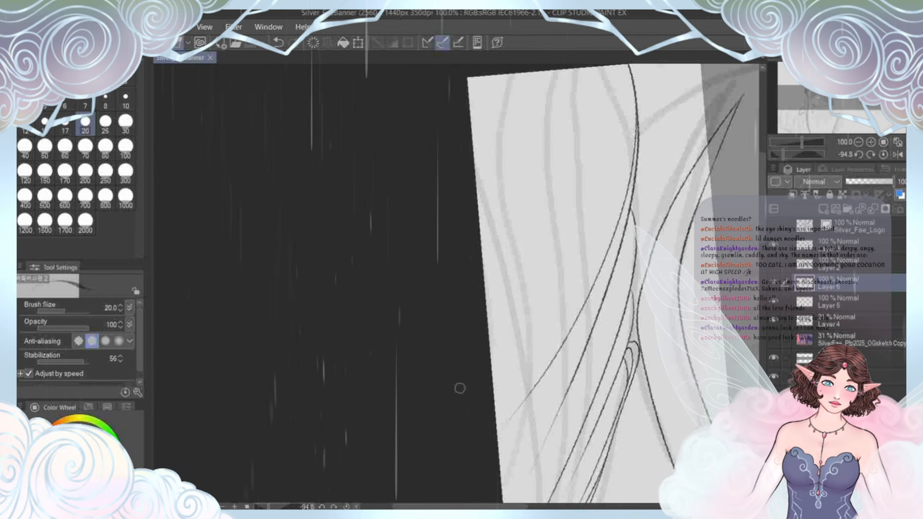
Step: Reset the canvas rotation and ink long strands from the banner's upper edge down to its right edge, undoing a misplaced stroke
key(at)
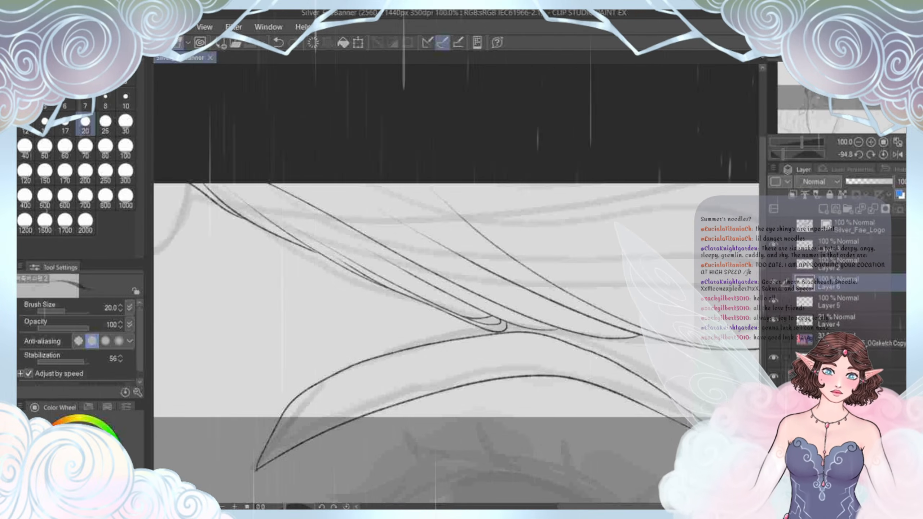
mouse_move(636, 291)
mouse_down()
mouse_move(318, 225)
mouse_move(432, 287)
mouse_move(491, 286)
mouse_move(356, 112)
mouse_up()
click(278, 43)
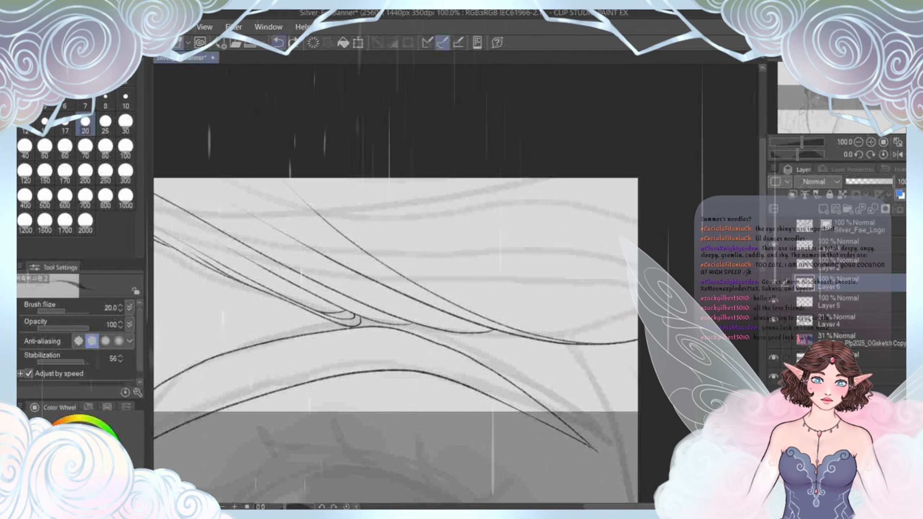
drag(477, 278, 308, 113)
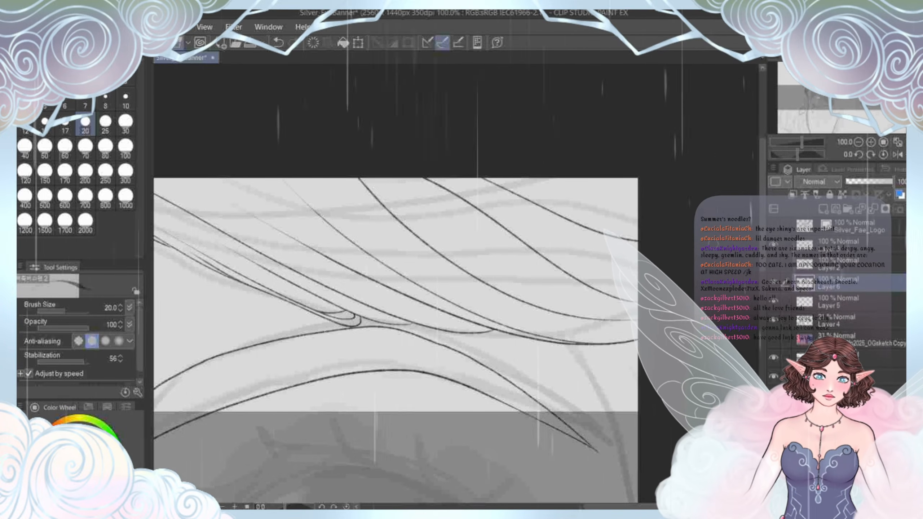
Step: Ink a shorter strand branching off the uppermost one and curving to the right edge near the banner's upper-right corner
scroll(358, 322, down, 3)
mouse_move(358, 322)
mouse_down()
mouse_move(455, 289)
mouse_move(510, 247)
mouse_up()
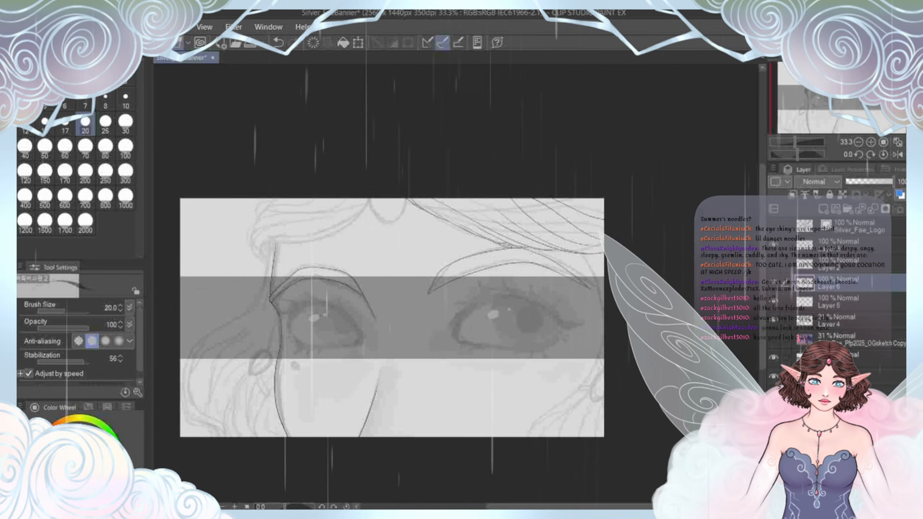
scroll(572, 220, up, 8)
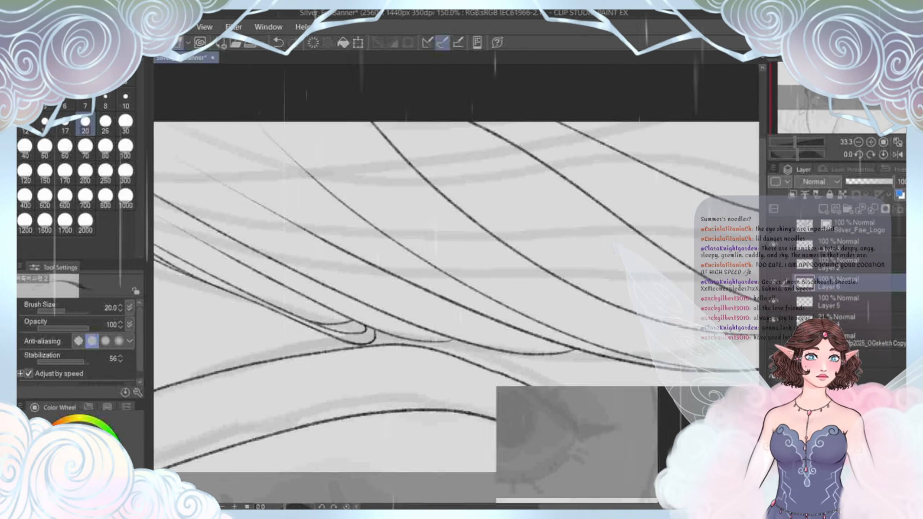
drag(572, 219, 461, 300)
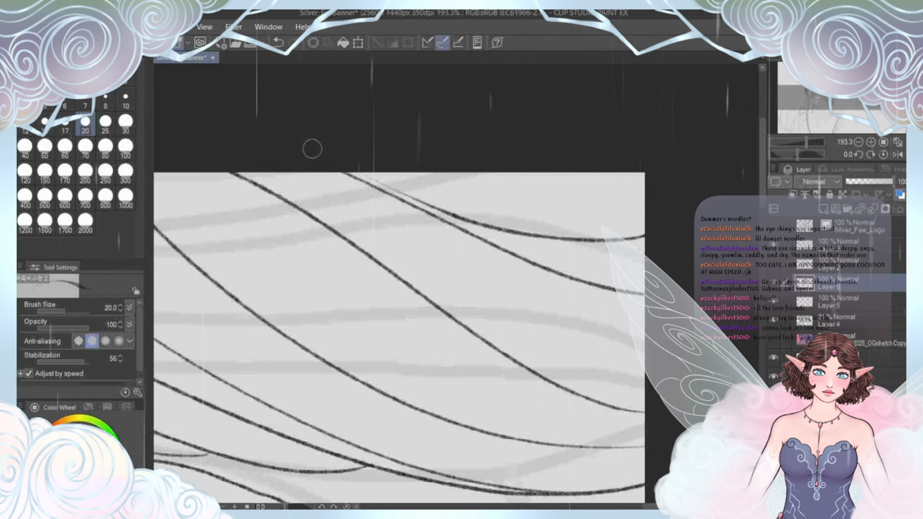
Step: Rotate the canvas to about -67° and ink fill-in strands at the banner's upper-right corner and between the long strands
scroll(383, 243, down, 4)
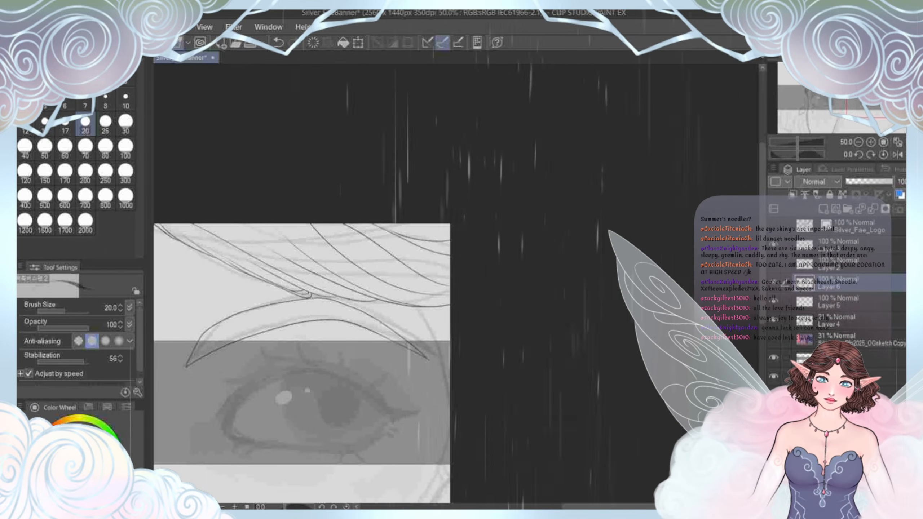
drag(383, 243, 390, 334)
scroll(462, 309, up, 5)
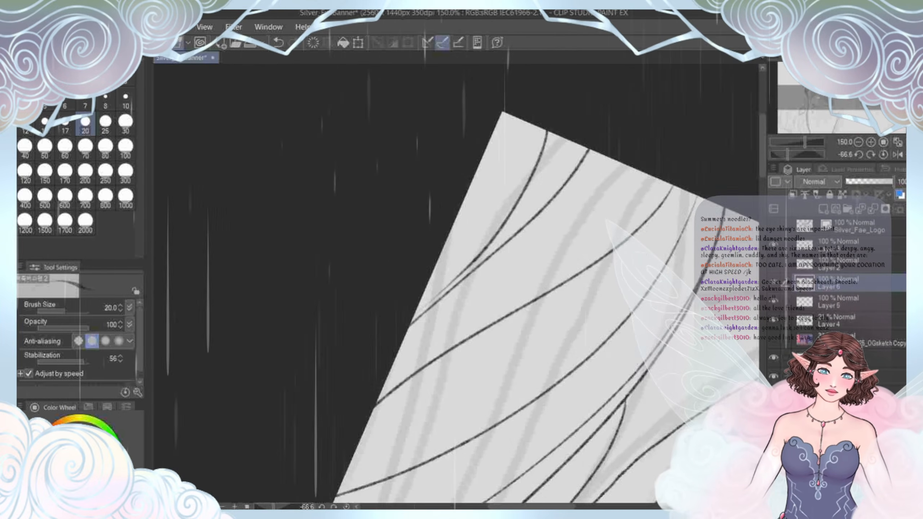
mouse_move(497, 124)
mouse_down()
mouse_move(495, 192)
mouse_move(437, 288)
mouse_up()
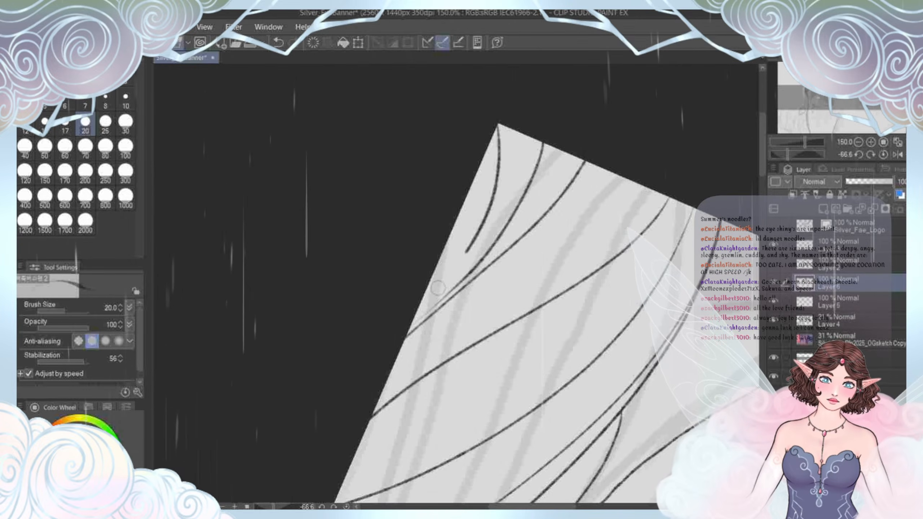
drag(618, 177, 558, 259)
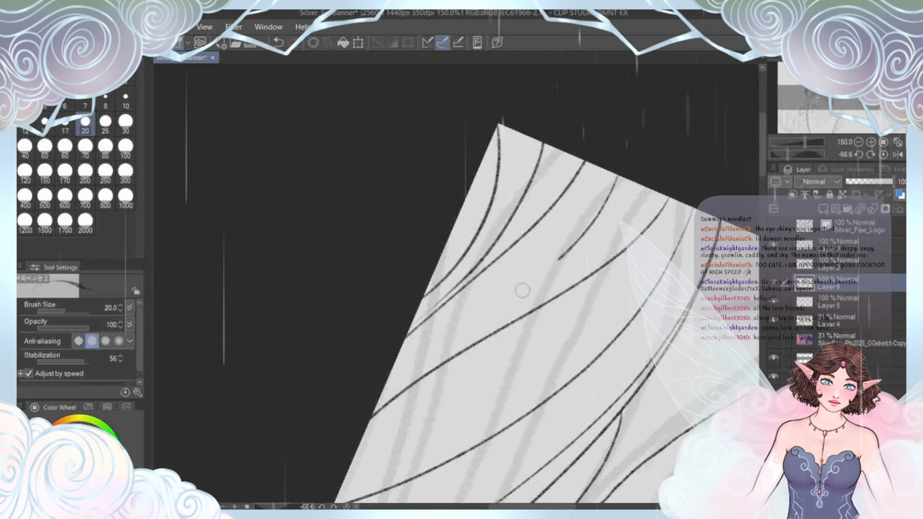
mouse_move(384, 381)
mouse_down()
mouse_move(332, 425)
mouse_move(310, 345)
mouse_move(355, 330)
mouse_up()
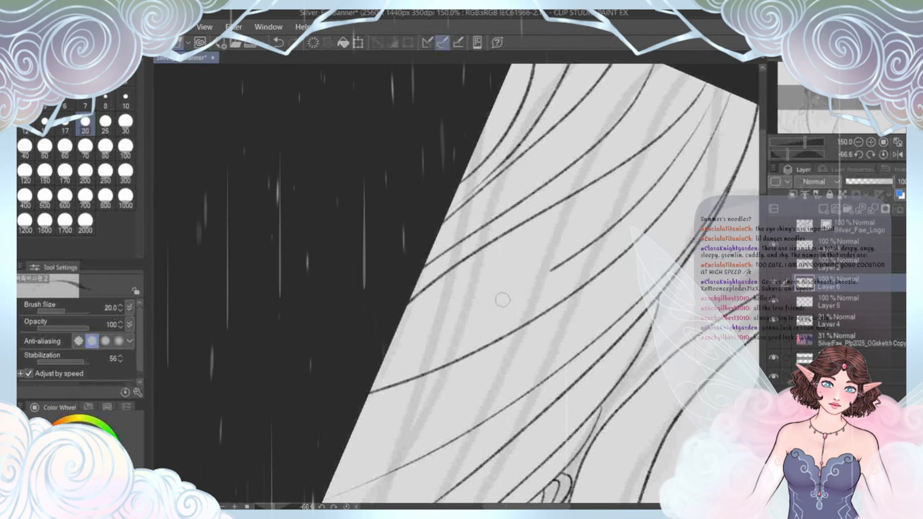
Step: Rotate the canvas to about 6° and ink fill-in strands from the banner's upper edge down toward its right edge
mouse_move(298, 415)
mouse_down()
mouse_move(260, 319)
mouse_move(411, 87)
mouse_up()
drag(432, 327, 430, 214)
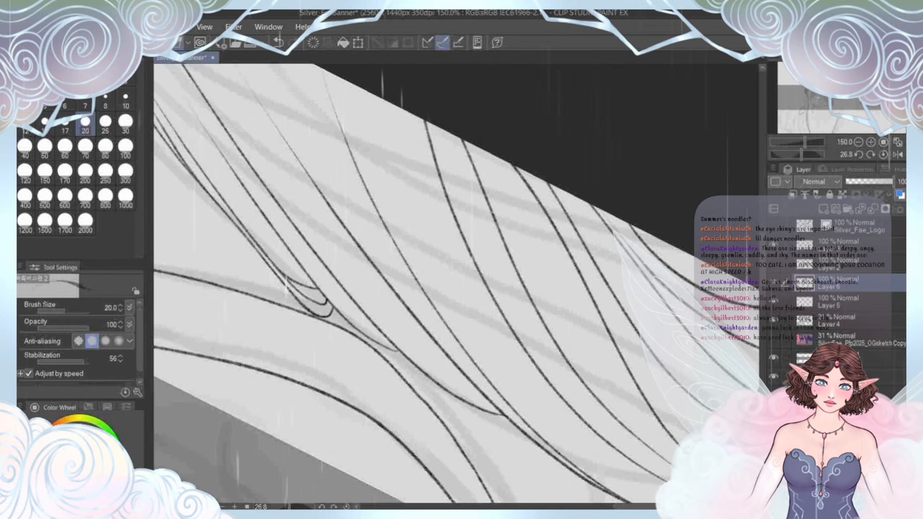
scroll(341, 294, down, 6)
drag(364, 363, 397, 391)
drag(364, 291, 580, 249)
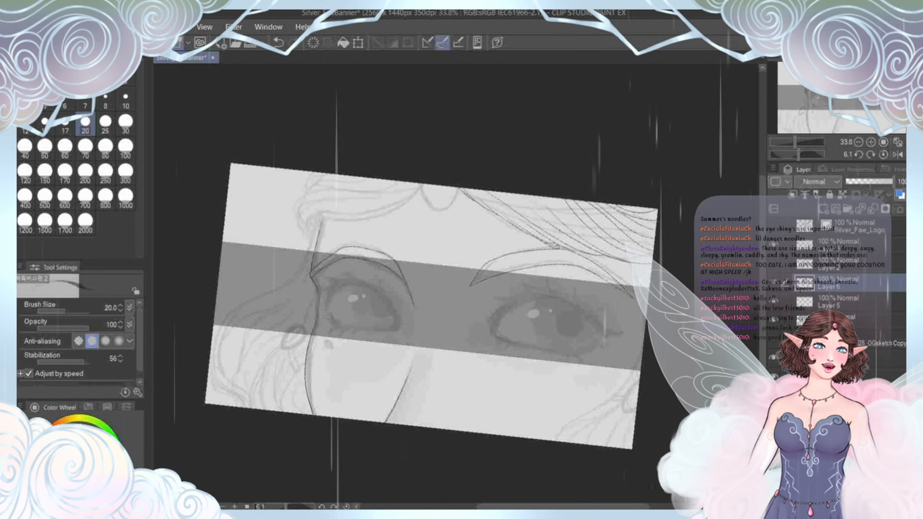
scroll(540, 215, up, 2)
mouse_move(540, 215)
mouse_down()
mouse_move(487, 231)
mouse_move(420, 306)
mouse_up()
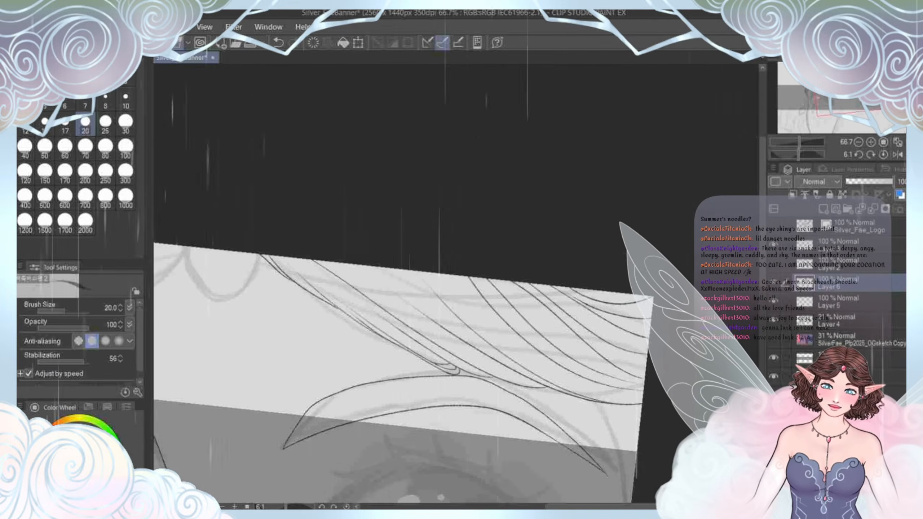
scroll(260, 369, up, 2)
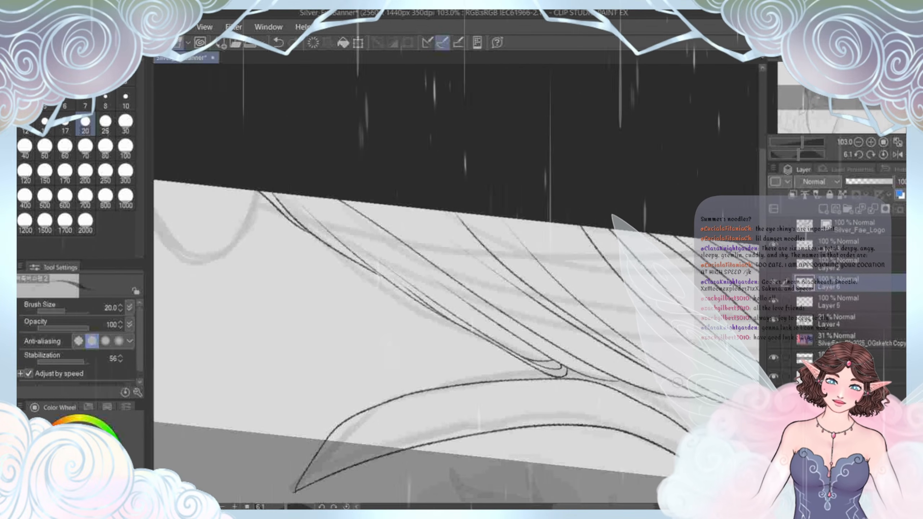
drag(382, 206, 419, 240)
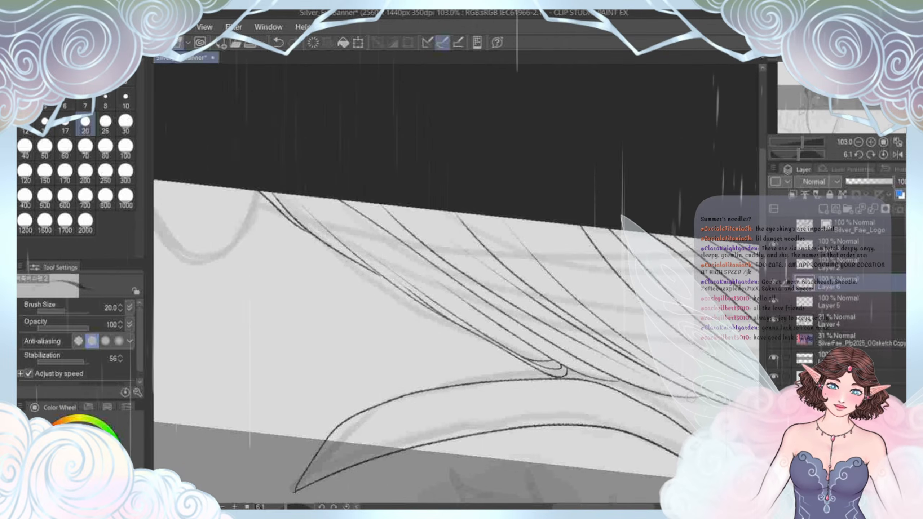
mouse_move(691, 397)
mouse_down()
mouse_move(567, 381)
mouse_move(528, 363)
mouse_up()
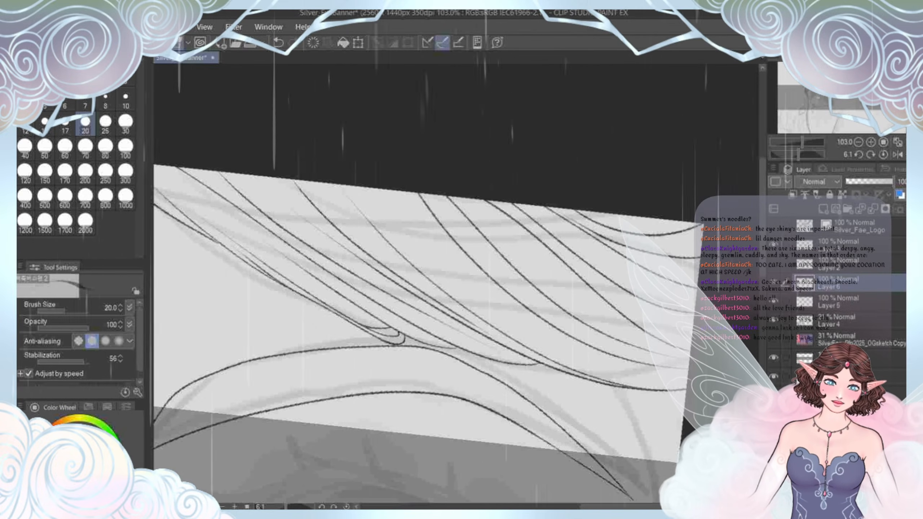
drag(534, 332, 653, 371)
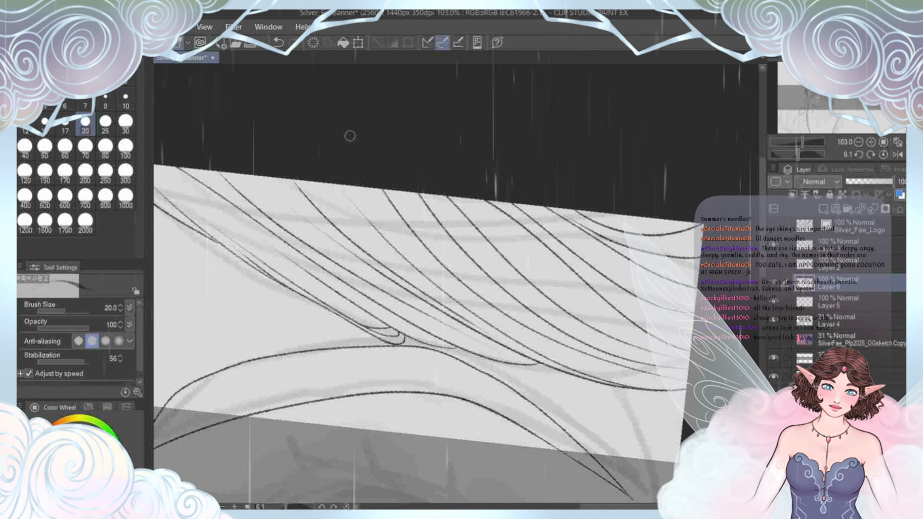
Step: Rotate the canvas to about -109° and ink fill-in strands near the banner's upper-right corner, undoing a misplaced stroke
scroll(350, 136, down, 6)
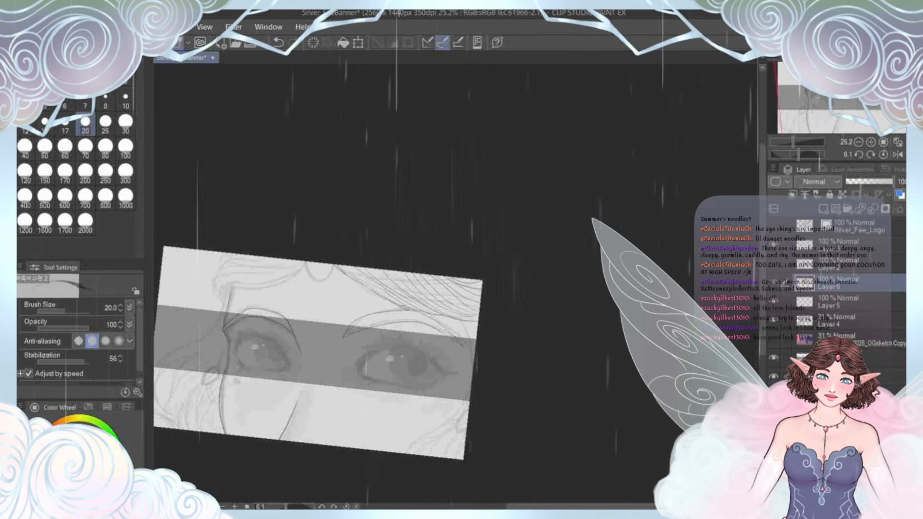
scroll(397, 302, up, 3)
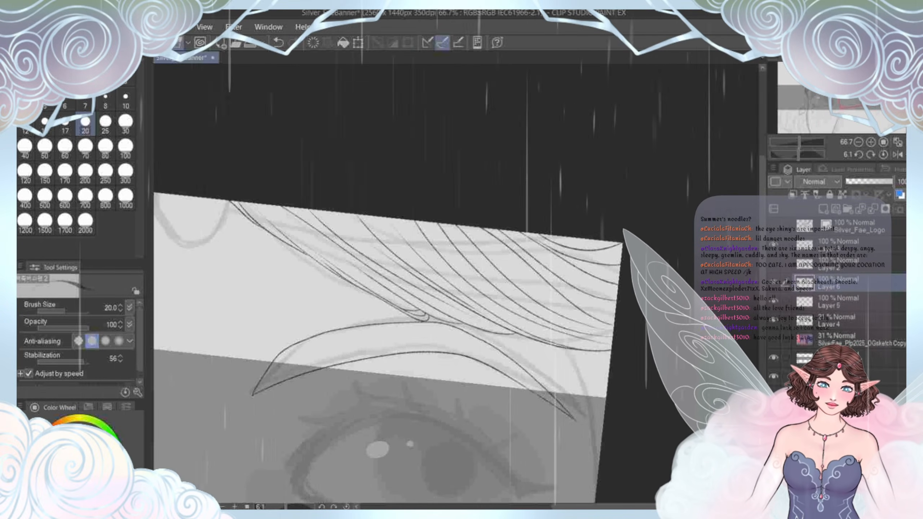
scroll(497, 299, up, 3)
drag(596, 328, 541, 257)
scroll(541, 254, down, 2)
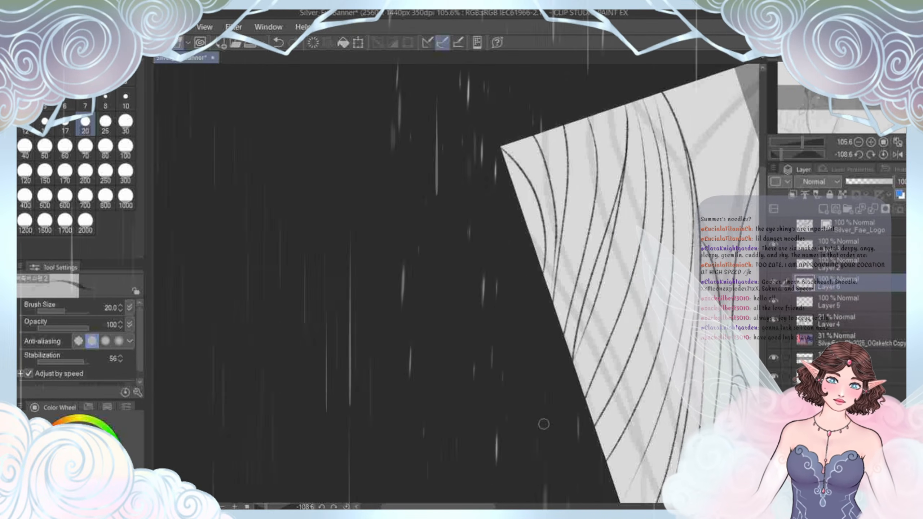
key(ctrl+z)
drag(627, 119, 628, 196)
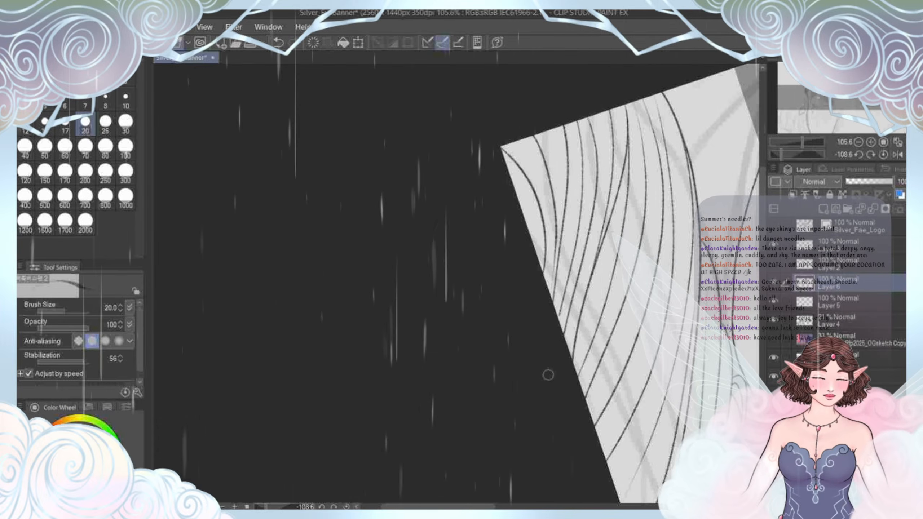
scroll(551, 292, down, 3)
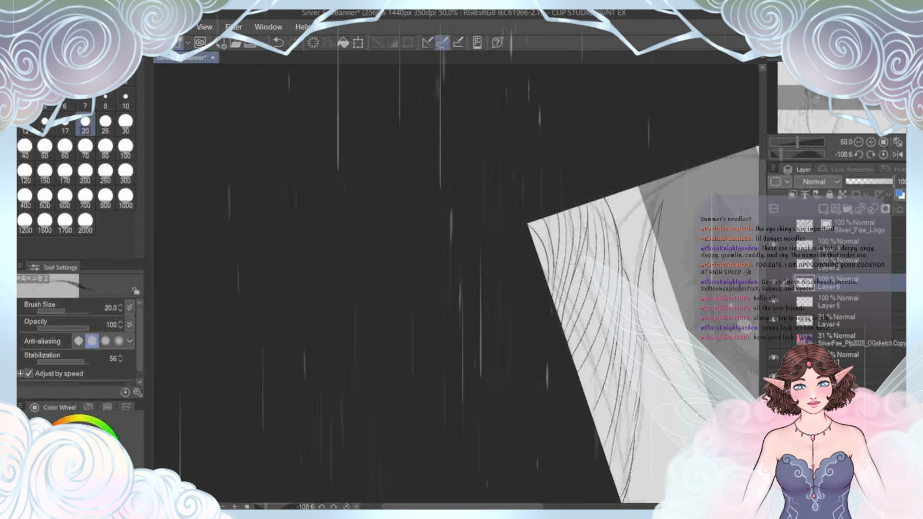
Step: Rotate the canvas to about -13°, ink a curved strand at the hair root beside the forehead jewel, and reset the rotation
drag(553, 310, 515, 216)
scroll(384, 287, down, 3)
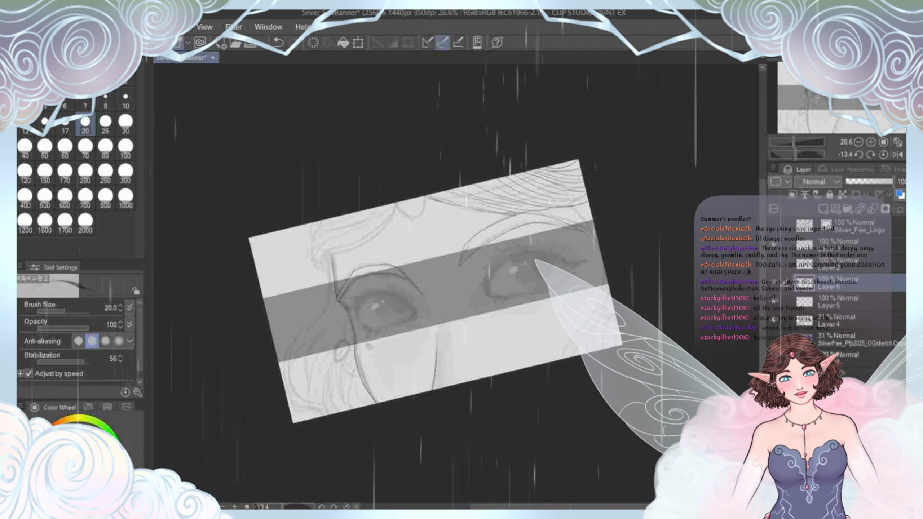
scroll(334, 224, up, 6)
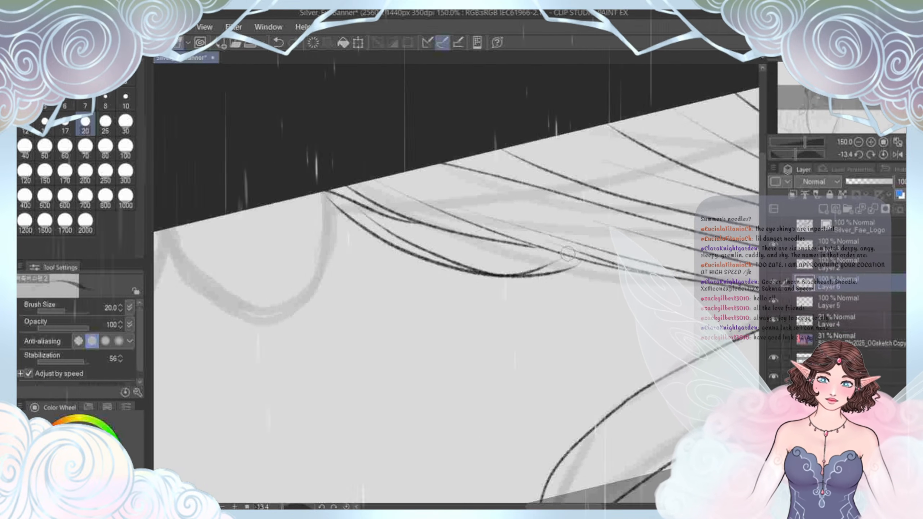
scroll(568, 254, down, 5)
drag(414, 374, 454, 304)
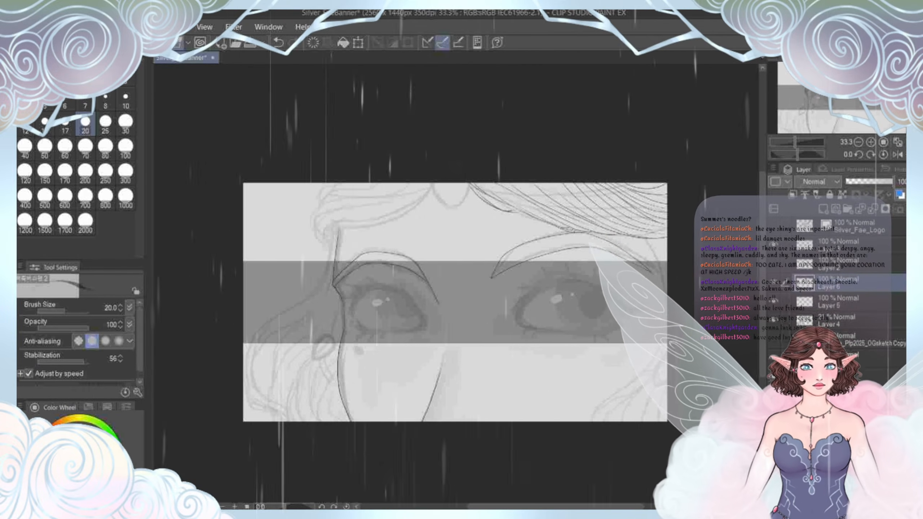
Step: Clear the inked hair strands from Layer 6 and set the brush stabilization to 29, undoing a short trial stroke
drag(455, 302, 414, 311)
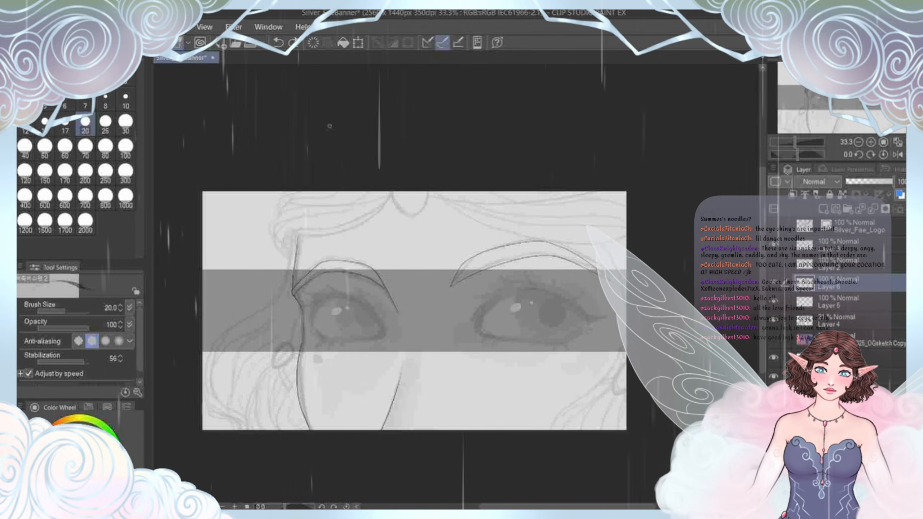
drag(329, 126, 543, 154)
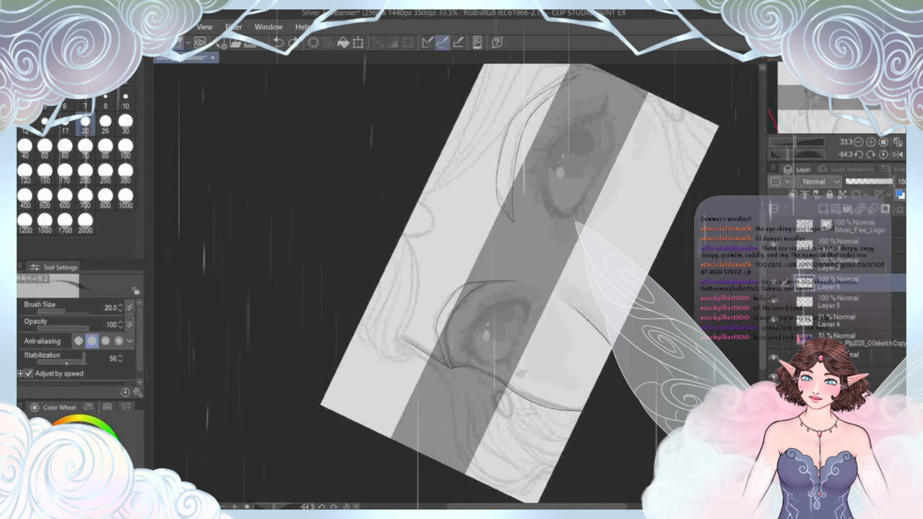
click(72, 362)
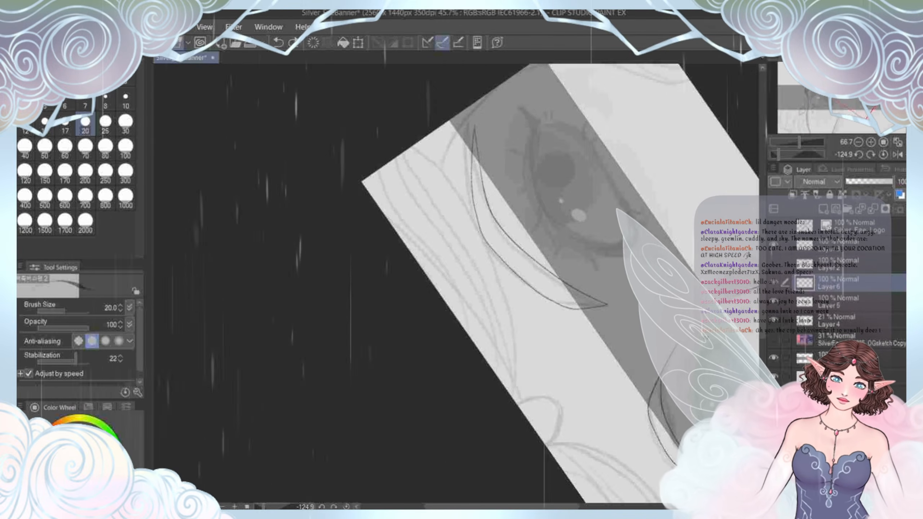
drag(429, 170, 452, 251)
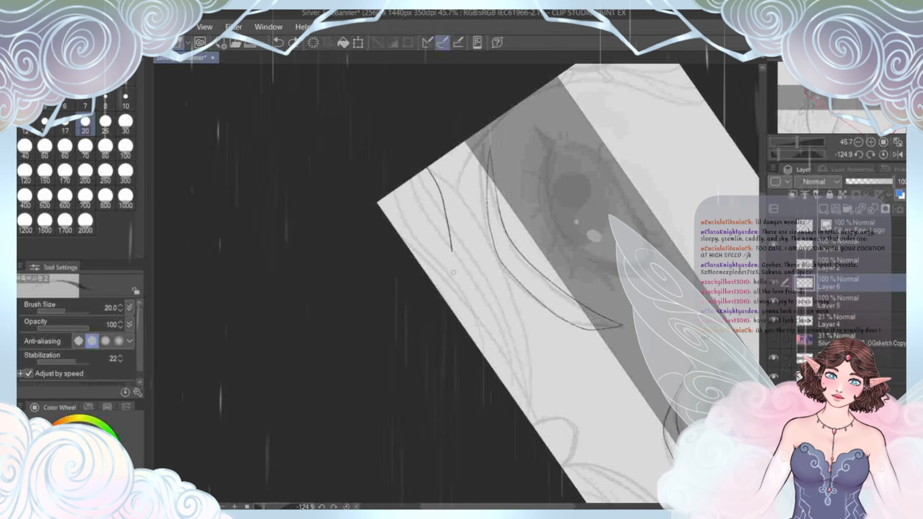
key(ctrl+z)
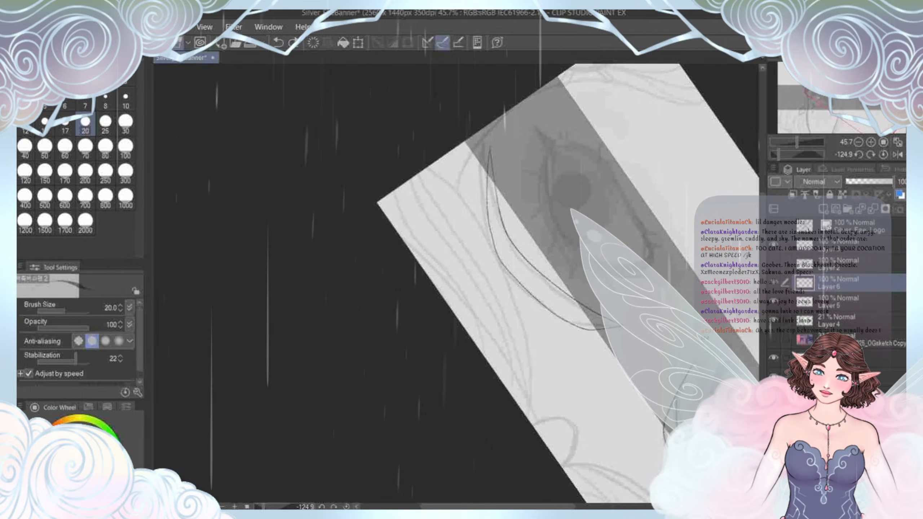
drag(76, 362, 78, 362)
Step: Ink a long strand from the banner's right edge to its upper edge with tapering strands branching off, and reset the canvas rotation
mouse_move(439, 160)
mouse_down()
mouse_move(464, 223)
mouse_move(469, 326)
mouse_up()
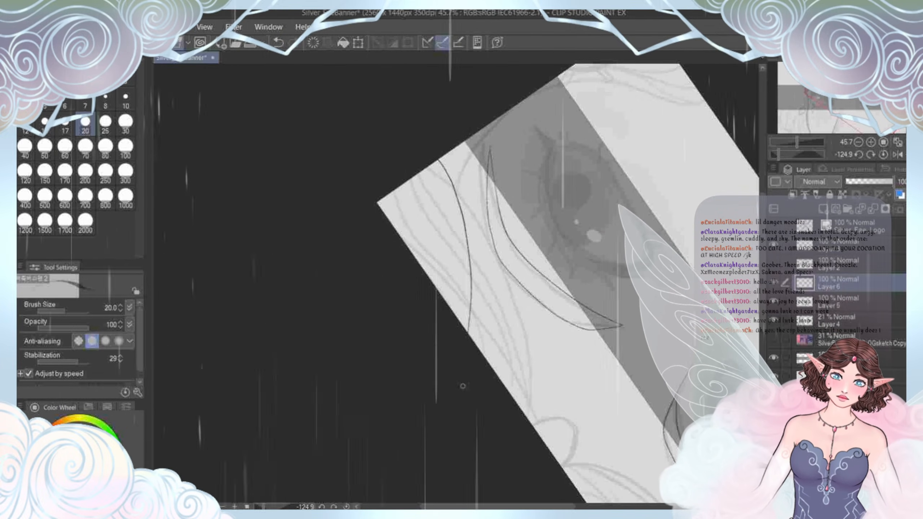
drag(488, 205, 493, 355)
drag(491, 262, 510, 334)
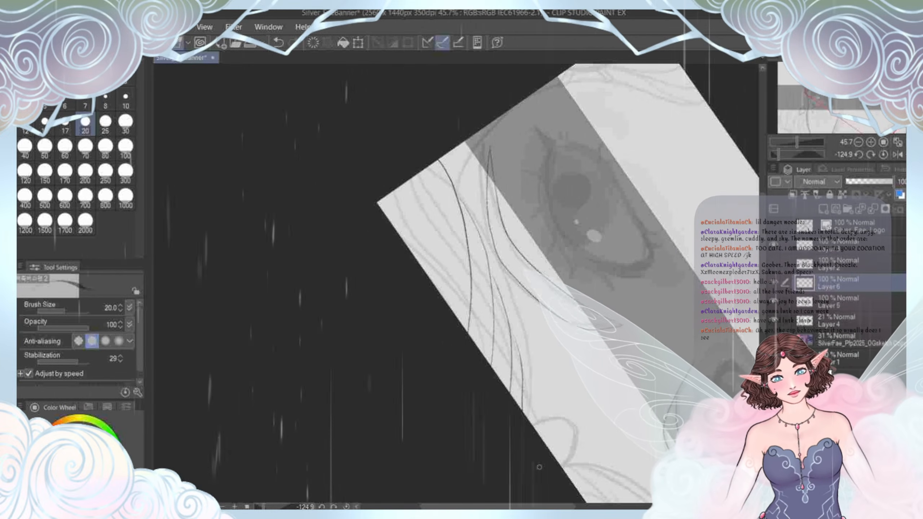
key(ctrl+at)
drag(483, 425, 447, 381)
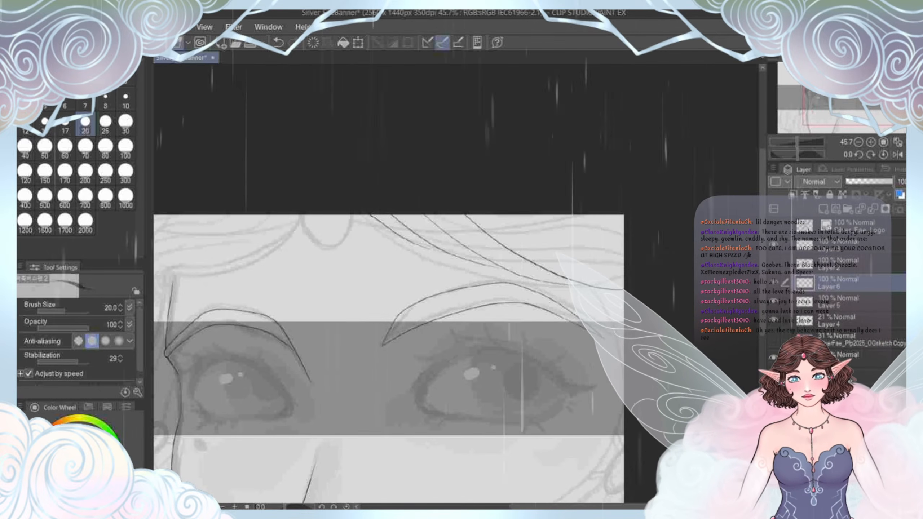
Step: Try a hooked strand at the upper edge beside the forehead jewel, and undo all the newly inked hair strands
scroll(390, 236, up, 3)
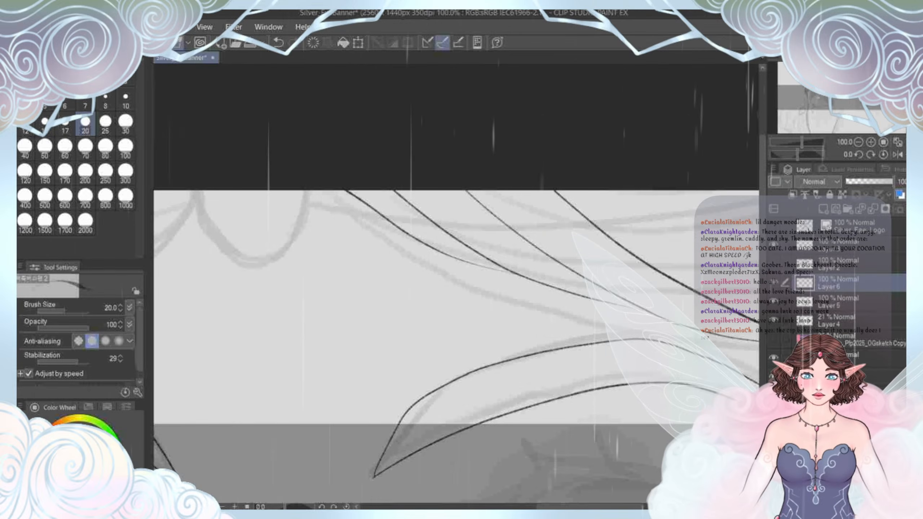
drag(390, 236, 483, 285)
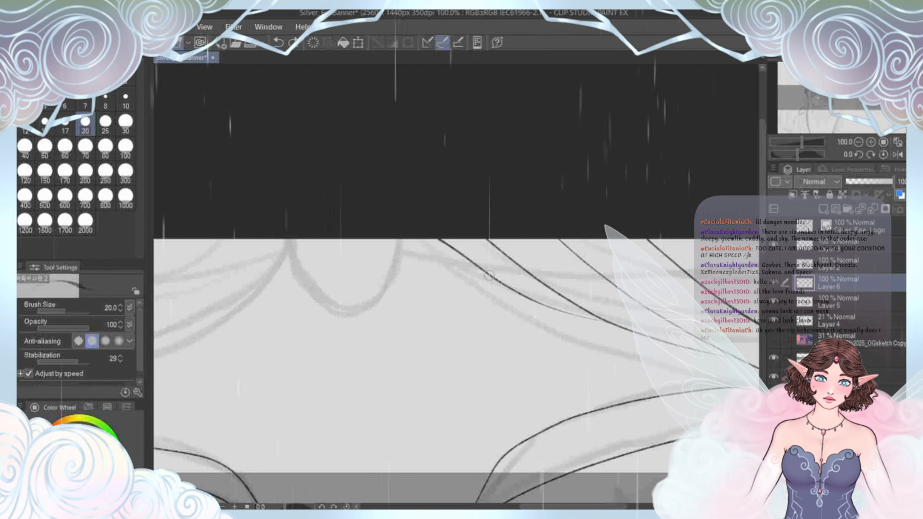
drag(408, 240, 489, 280)
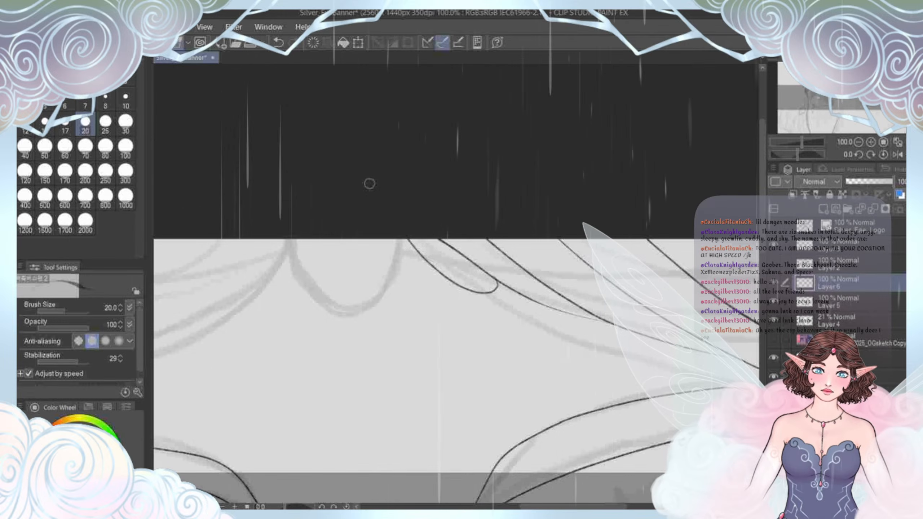
key(ctrl+z)
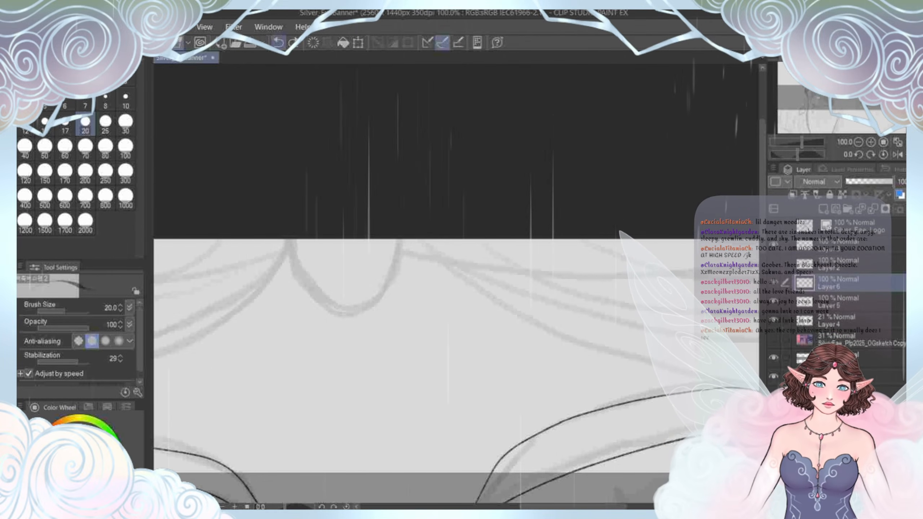
Step: Toggle the visibility of Layer 6 off and back on to check its contents
scroll(541, 309, down, 5)
drag(541, 309, 479, 257)
scroll(479, 288, up, 1)
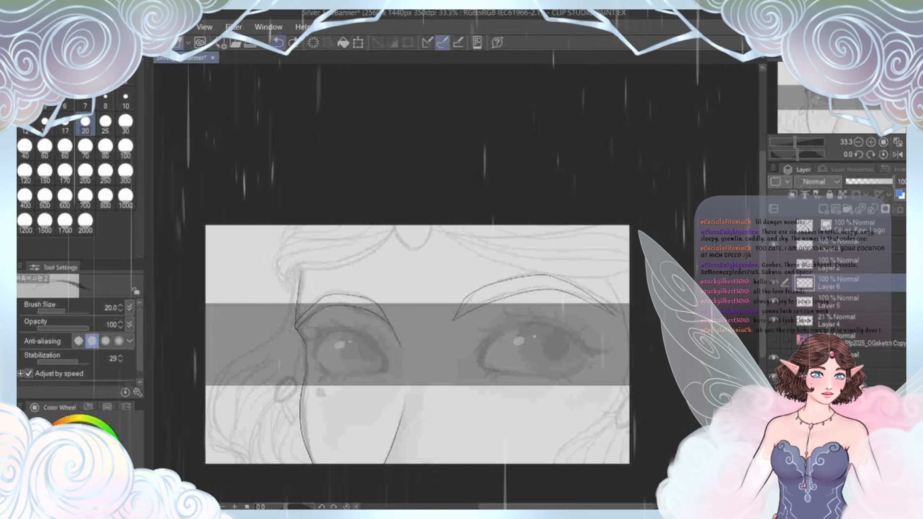
click(773, 283)
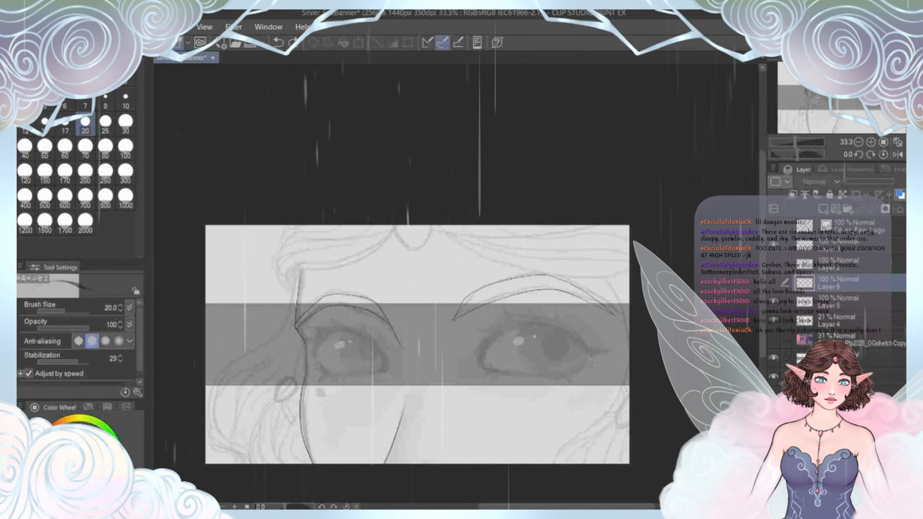
scroll(475, 320, up, 2)
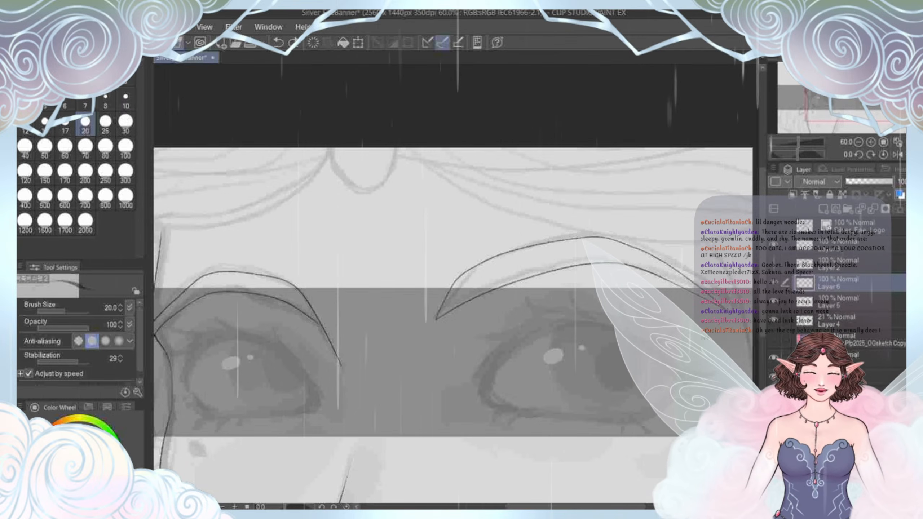
Step: Rotate the canvas to about -83° and ink a long strand from the banner's right edge to its upper edge, undoing the first attempt
mouse_move(472, 291)
mouse_down()
mouse_move(406, 237)
mouse_move(458, 292)
mouse_move(475, 293)
mouse_up()
drag(581, 284, 471, 159)
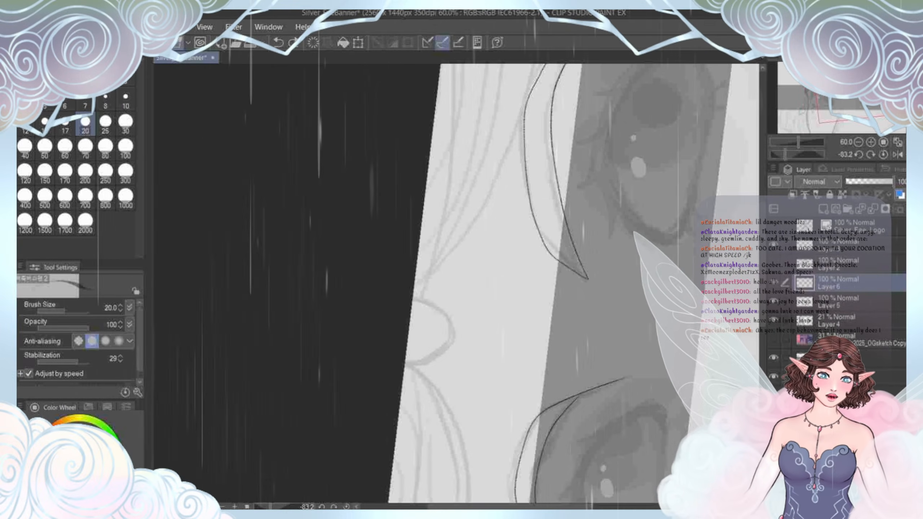
drag(490, 225, 452, 379)
drag(512, 117, 385, 347)
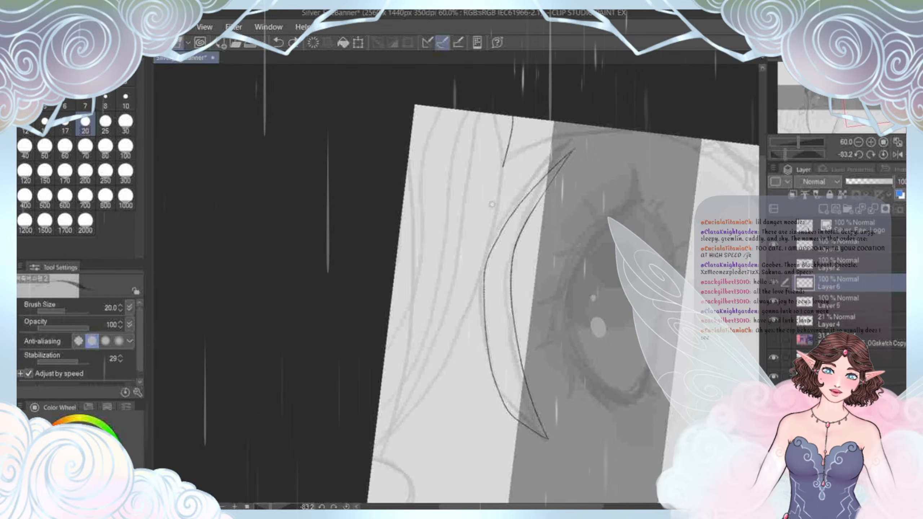
key(ctrl+z)
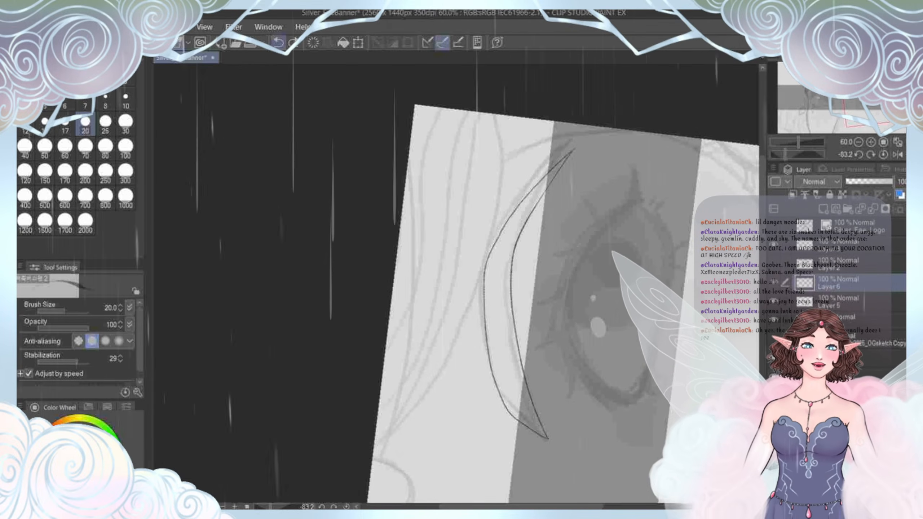
mouse_move(520, 117)
mouse_down()
mouse_move(492, 235)
mouse_move(337, 339)
mouse_up()
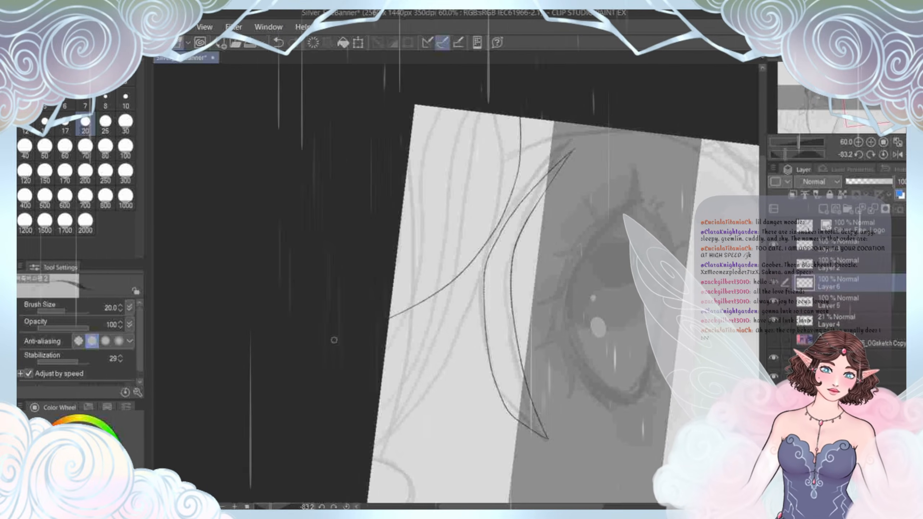
Step: Ink tapering strands branching off the long strand above the right brow and fanning out to the banner's upper edge
mouse_move(522, 167)
mouse_down()
mouse_move(418, 344)
mouse_move(376, 363)
mouse_up()
mouse_move(497, 281)
mouse_down()
mouse_move(468, 332)
mouse_move(400, 384)
mouse_up()
drag(453, 347, 374, 439)
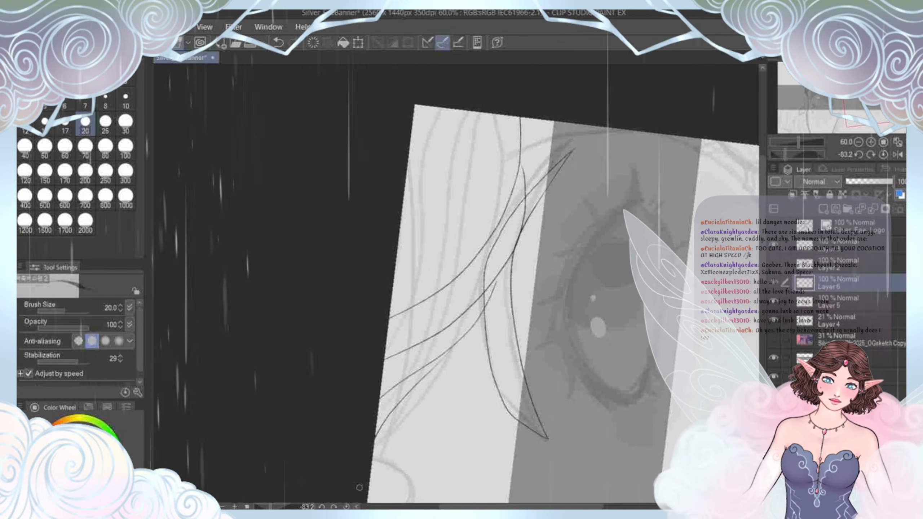
Step: Undo the newly inked fan of hair strands above the right brow
scroll(383, 361, down, 5)
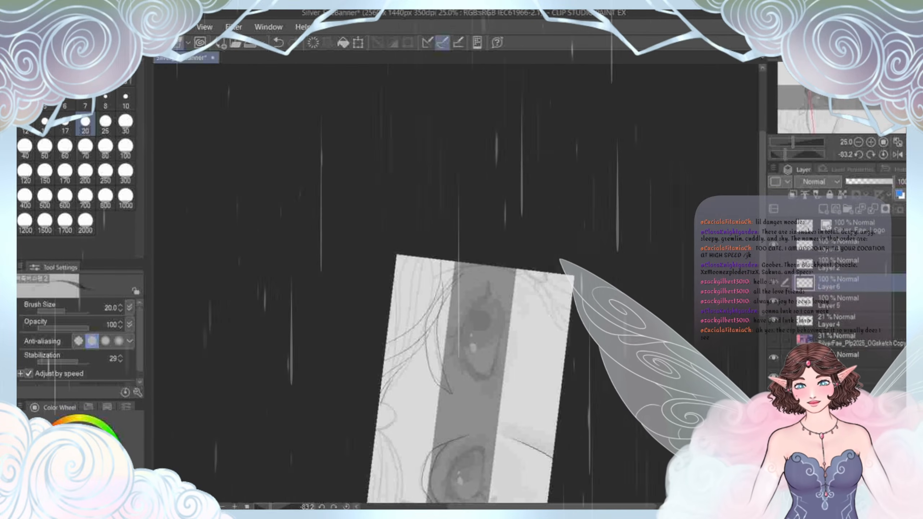
drag(425, 429, 319, 280)
scroll(319, 280, up, 2)
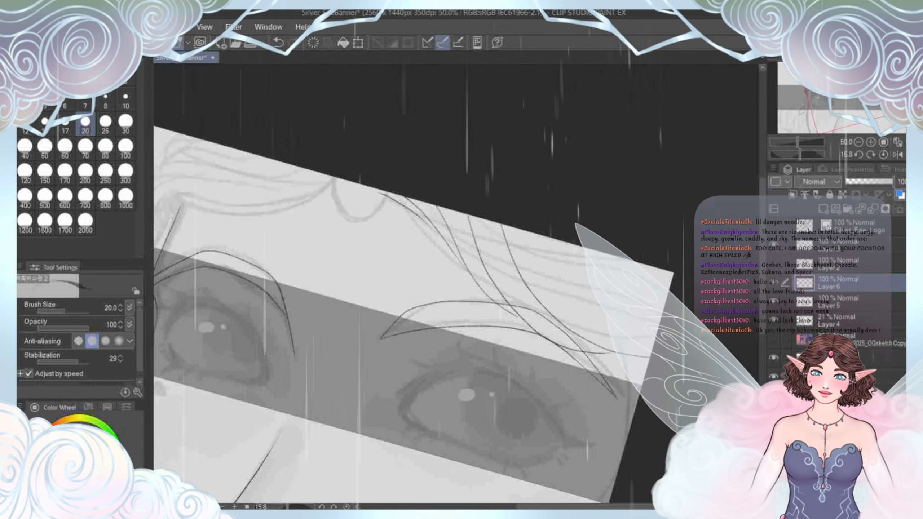
key(ctrl+z)
key(ctrl+z)
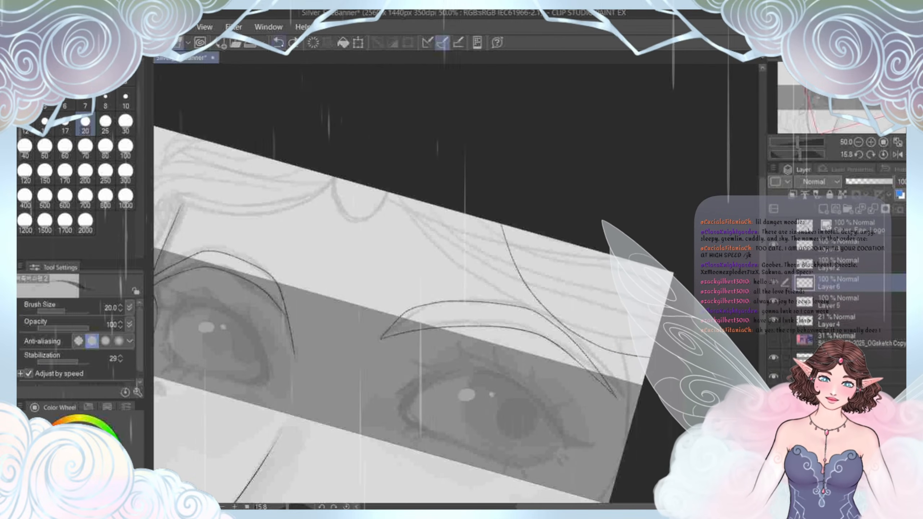
key(ctrl+z)
Step: Ink a long curved hair strand from the banner's upper edge to its right edge above the right brow, undoing unsatisfactory attempts
drag(446, 251, 645, 369)
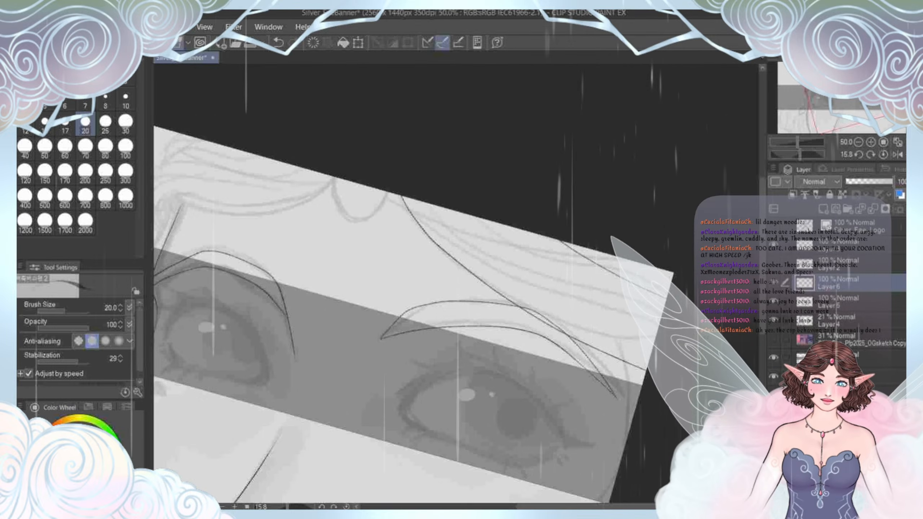
key(ctrl+z)
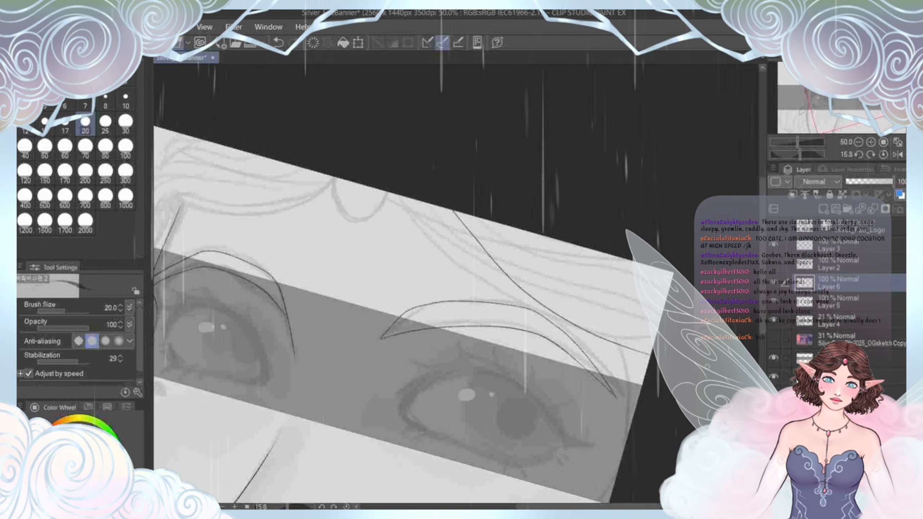
key(ctrl+z)
mouse_move(461, 212)
mouse_down()
mouse_move(532, 302)
mouse_move(651, 347)
mouse_up()
Step: Ink two tapering strands branching off beneath the long strand above the right brow and running to the banner's upper edge
mouse_move(545, 345)
mouse_down()
mouse_move(538, 150)
mouse_move(419, 131)
mouse_move(424, 258)
mouse_up()
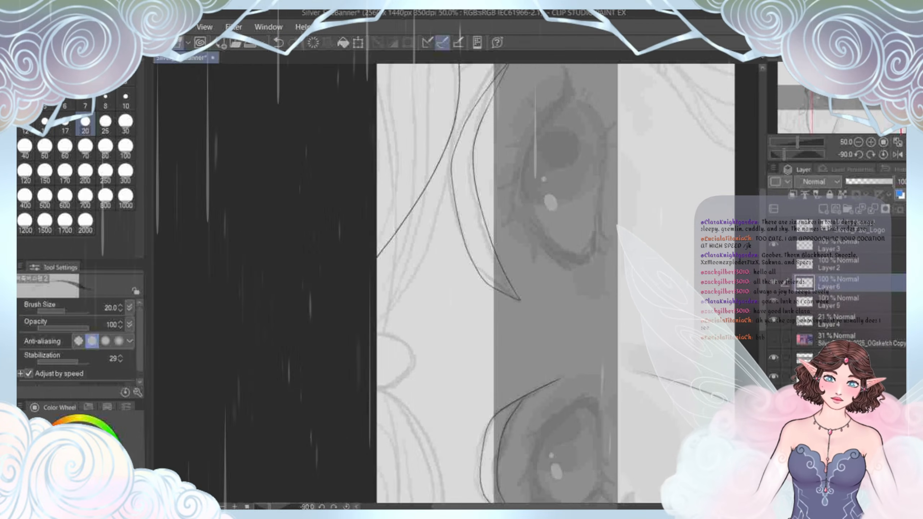
mouse_move(376, 215)
mouse_down()
mouse_move(451, 215)
mouse_move(462, 283)
mouse_up()
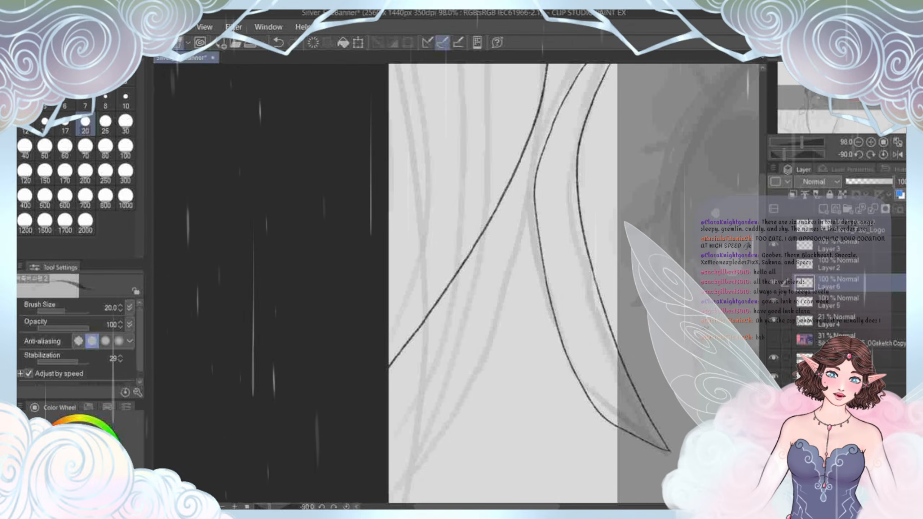
mouse_move(541, 142)
mouse_down()
mouse_move(518, 208)
mouse_move(456, 309)
mouse_up()
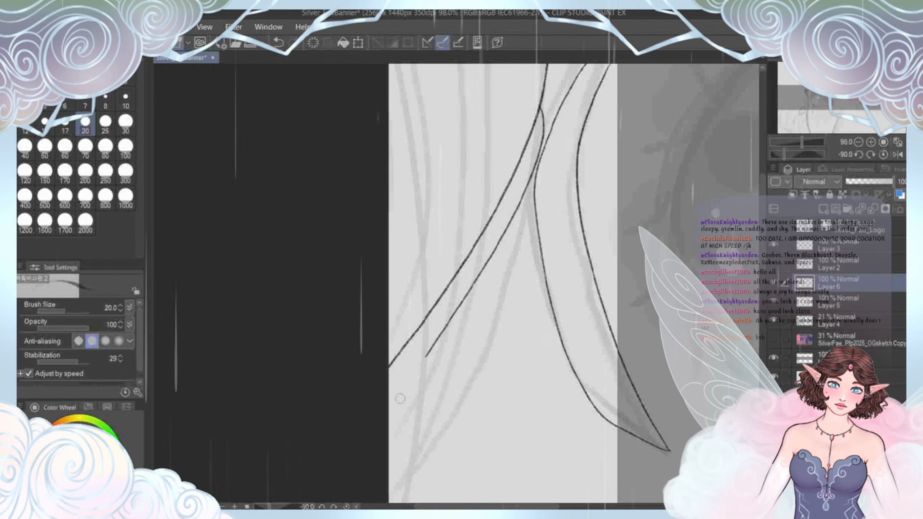
drag(400, 398, 360, 492)
drag(525, 198, 521, 248)
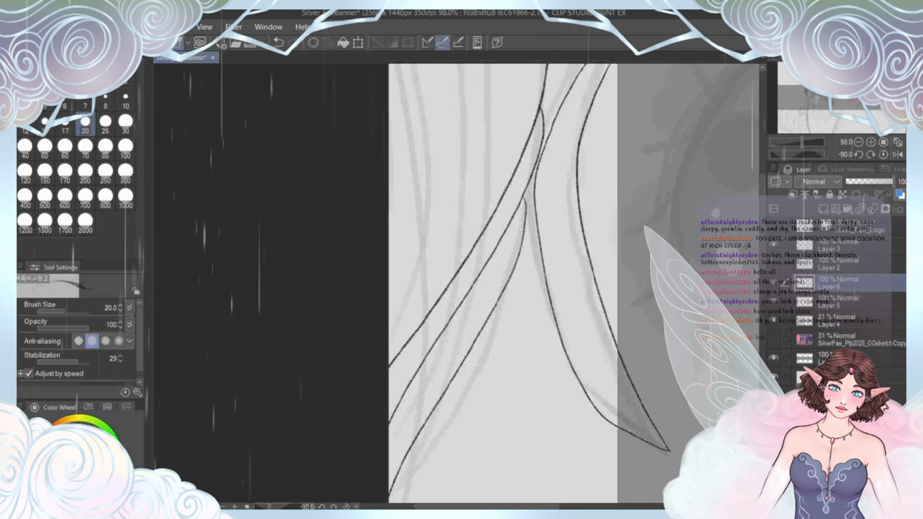
Step: Ink a thin strand close beneath the lowest branching strand so both meet near the upper edge, undoing the first attempt
mouse_move(417, 435)
mouse_down()
mouse_move(386, 184)
mouse_move(390, 265)
mouse_up()
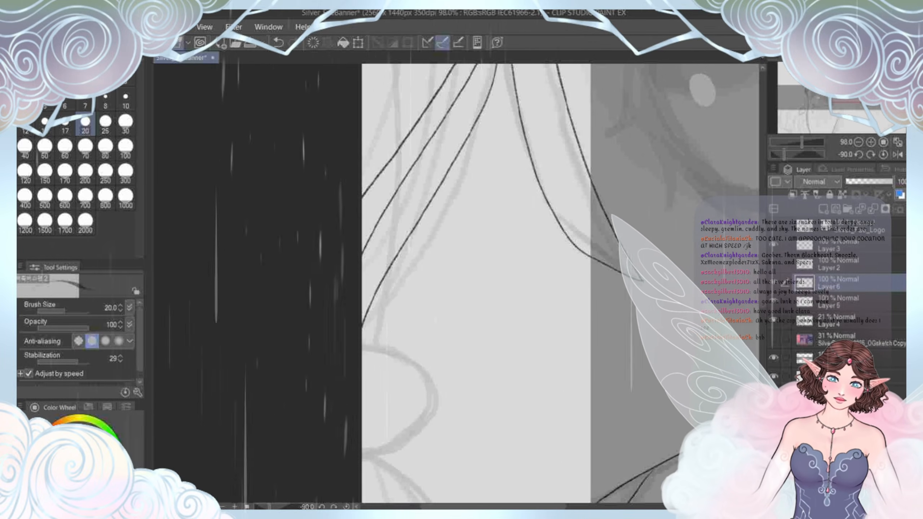
drag(438, 218, 391, 291)
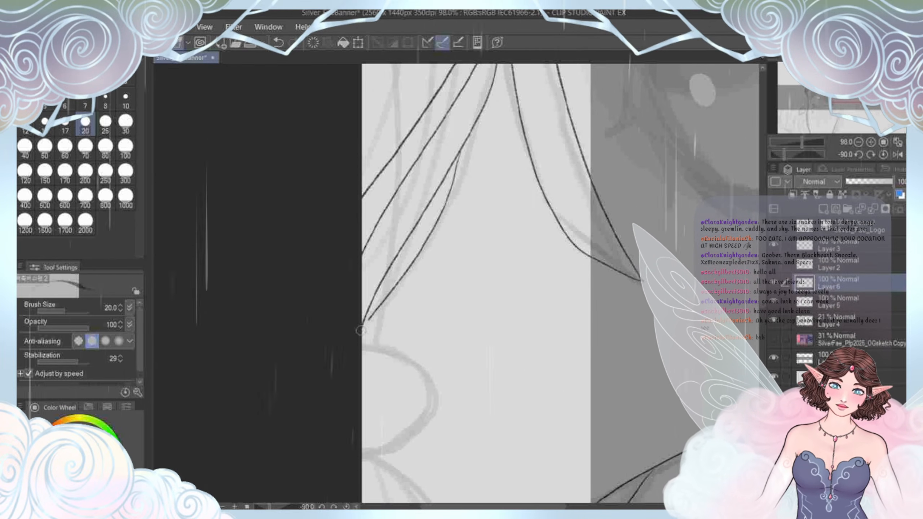
key(ctrl+z)
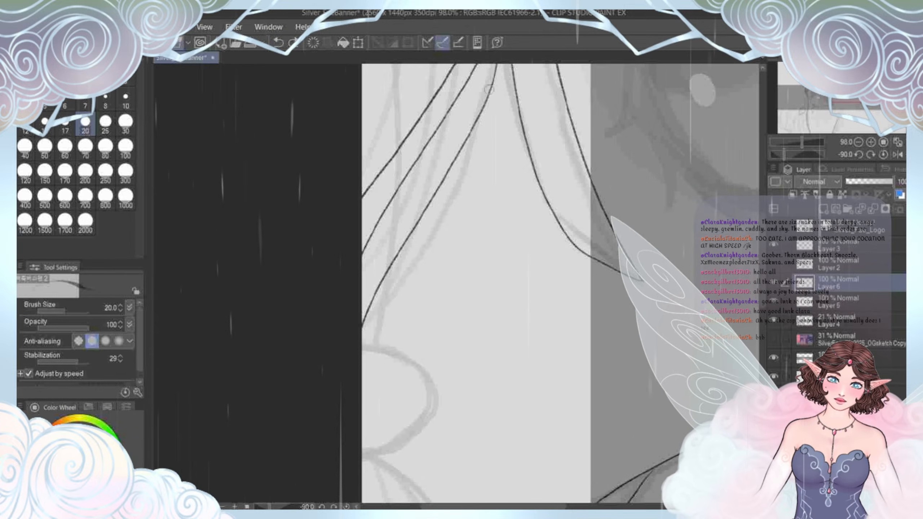
mouse_move(490, 89)
mouse_down()
mouse_move(499, 103)
mouse_move(409, 245)
mouse_up()
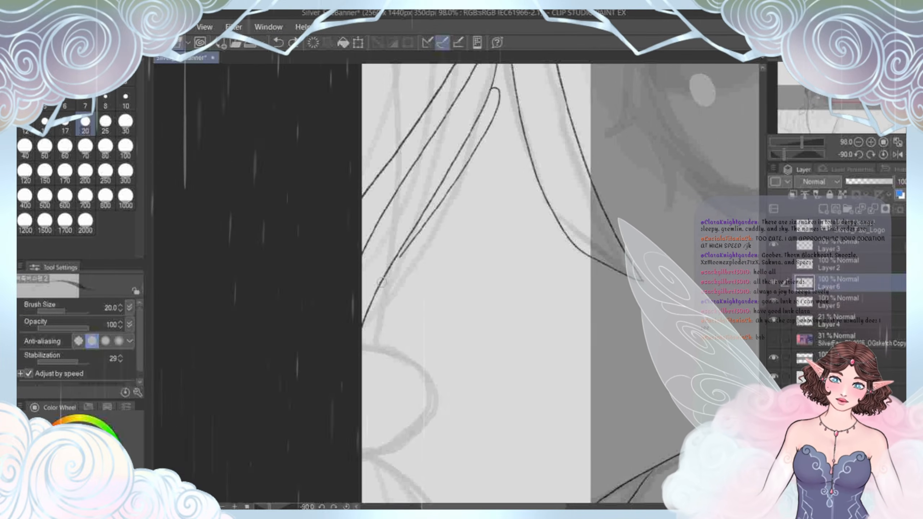
drag(381, 282, 374, 295)
Step: Darken the strand junctions just above the right brow and erase the overlapping line end with the size 10 eraser
scroll(393, 277, down, 4)
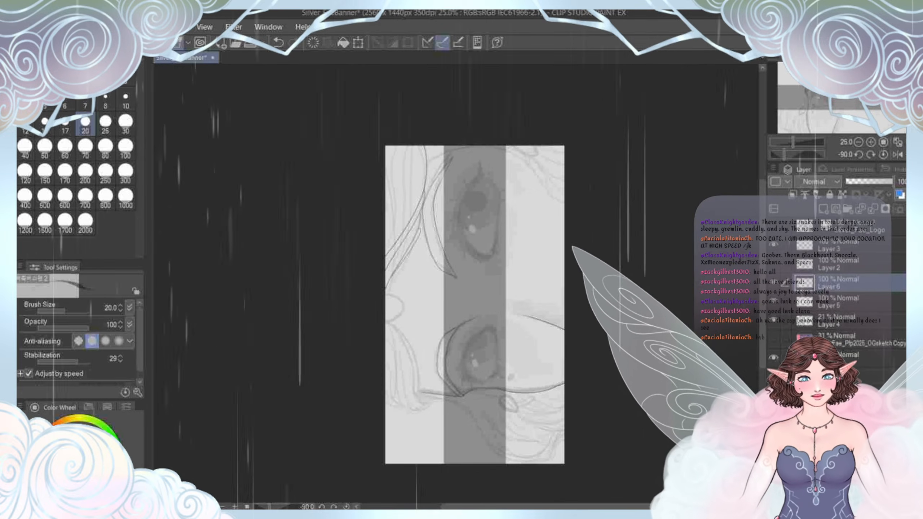
scroll(404, 235, up, 4)
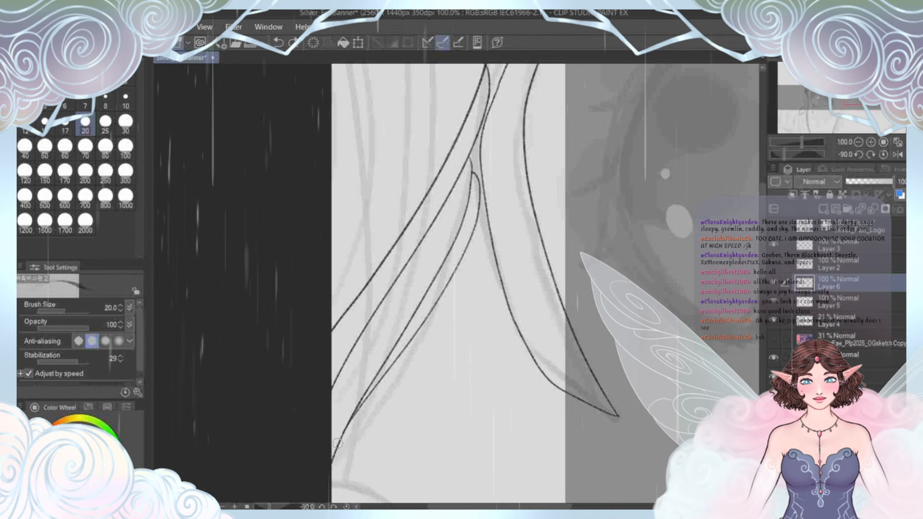
scroll(379, 305, down, 4)
key(ctrl+@)
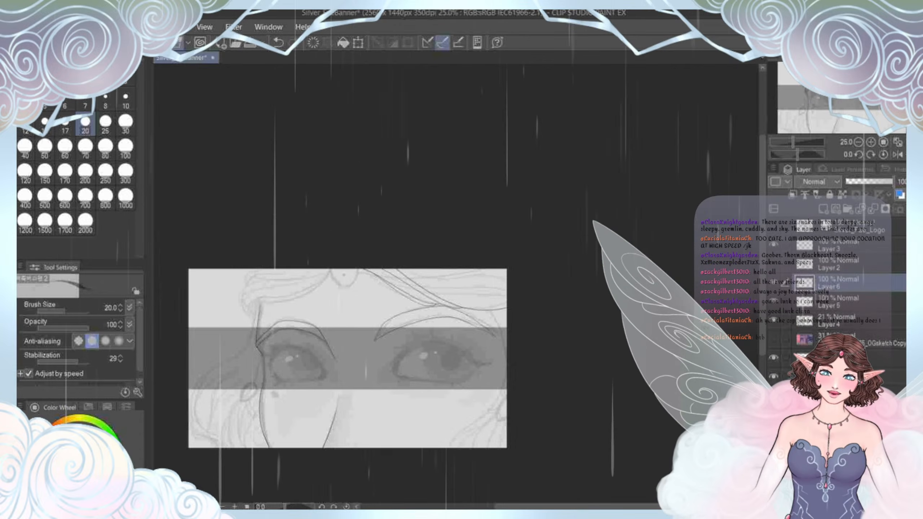
scroll(399, 302, up, 5)
drag(508, 226, 530, 259)
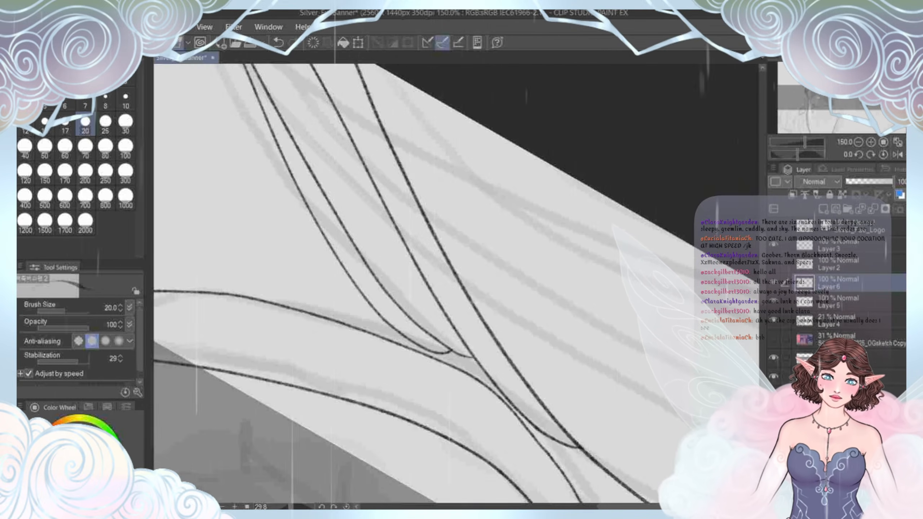
scroll(454, 284, up, 4)
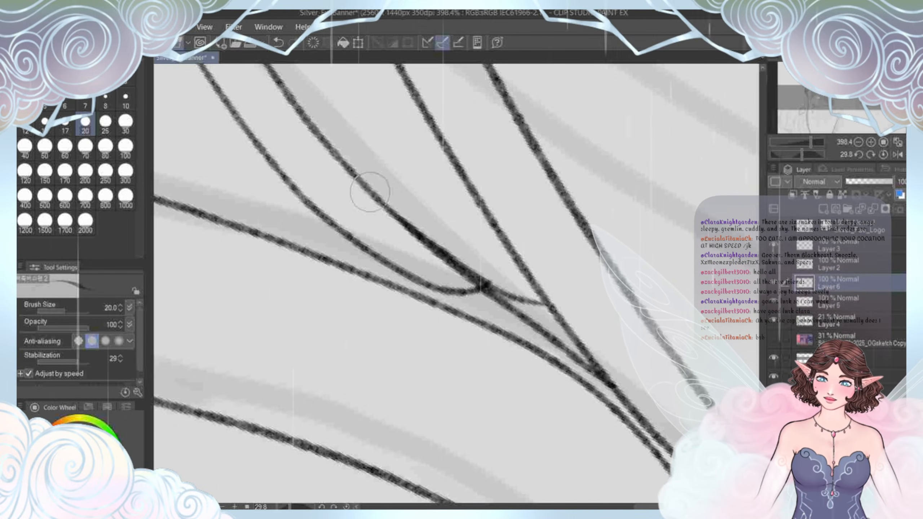
key(e)
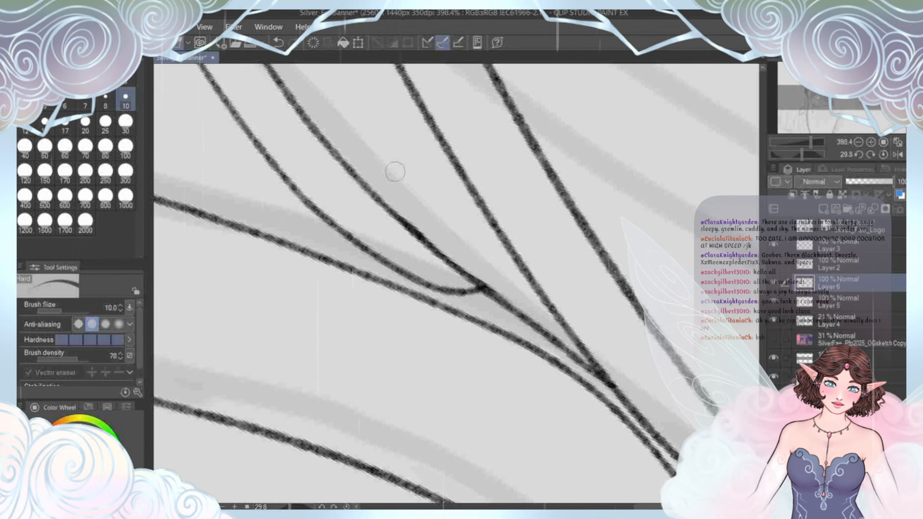
Step: Ink several roughly parallel size 20 strands above the long strand, sweeping between the banner's right and upper edges
scroll(396, 172, down, 6)
key(ctrl+at)
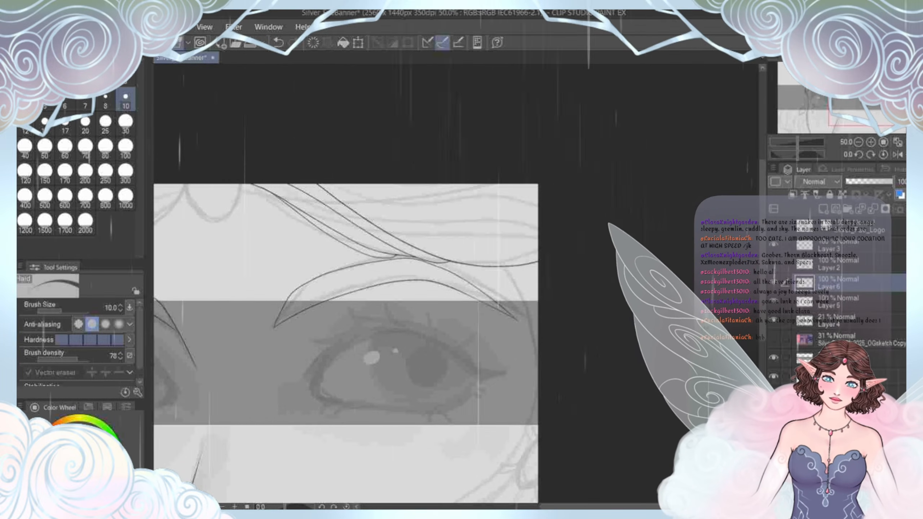
scroll(374, 327, up, 5)
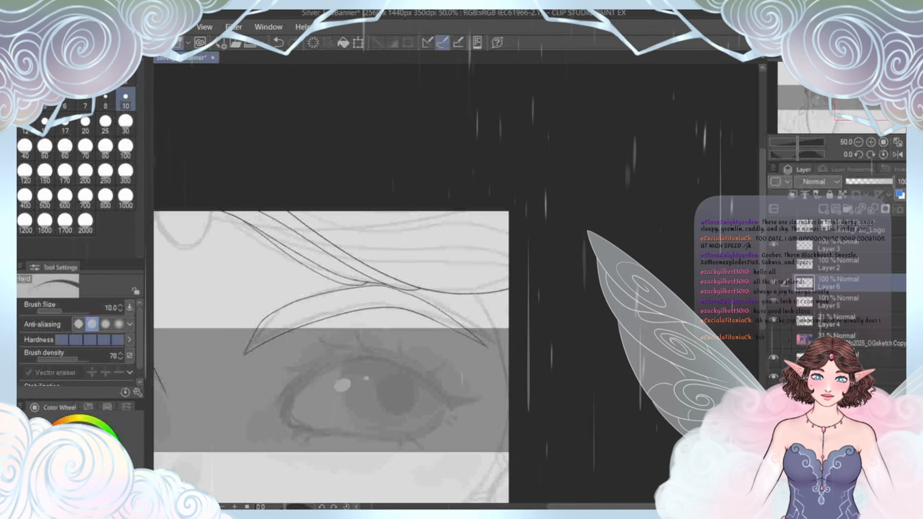
scroll(389, 327, down, 2)
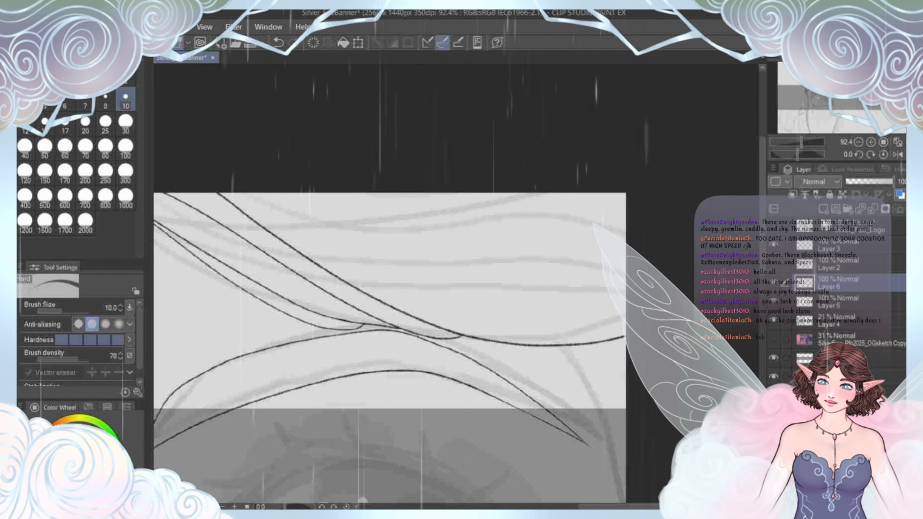
key(p)
drag(545, 363, 525, 186)
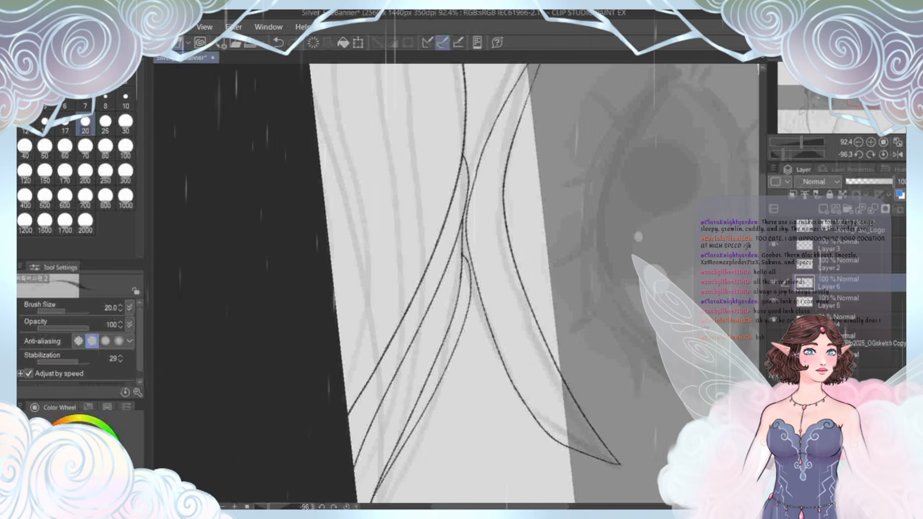
drag(464, 219, 561, 349)
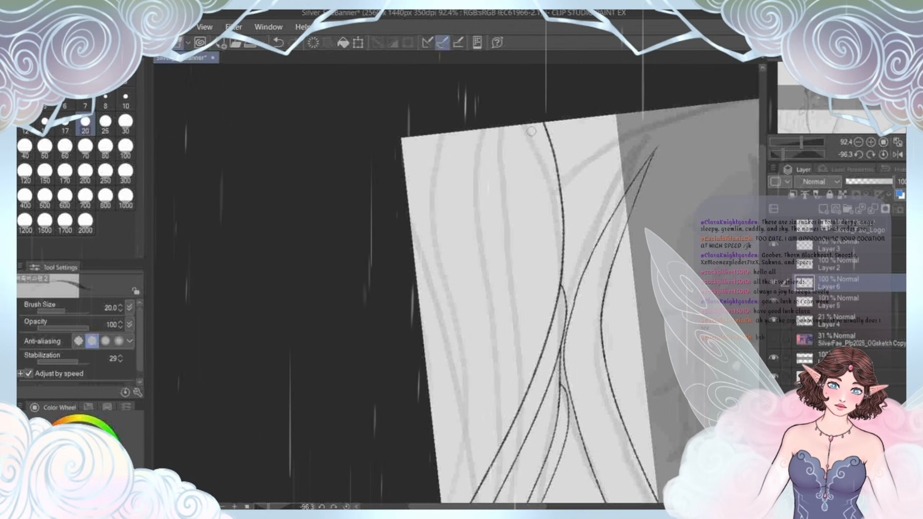
mouse_move(531, 131)
mouse_down()
mouse_move(535, 269)
mouse_move(511, 362)
mouse_move(442, 501)
mouse_up()
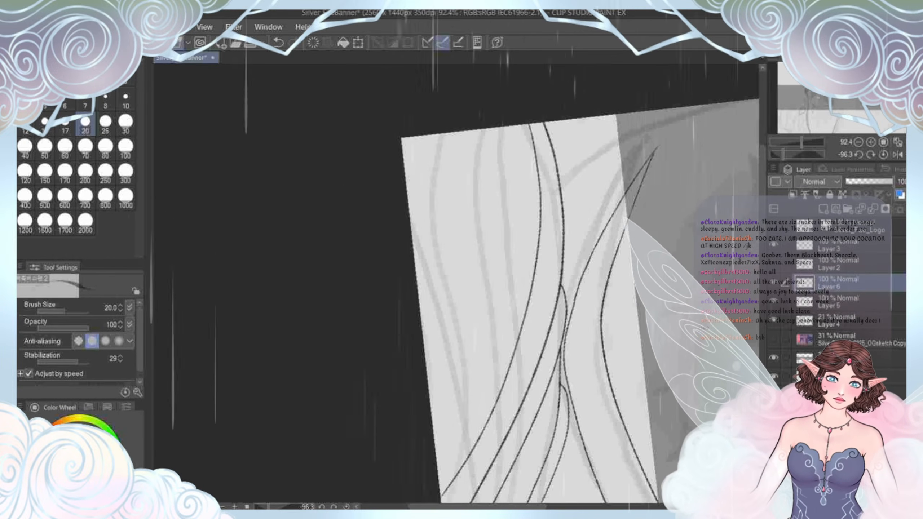
drag(545, 291, 580, 238)
mouse_move(539, 75)
mouse_down()
mouse_move(544, 149)
mouse_move(516, 276)
mouse_move(467, 360)
mouse_up()
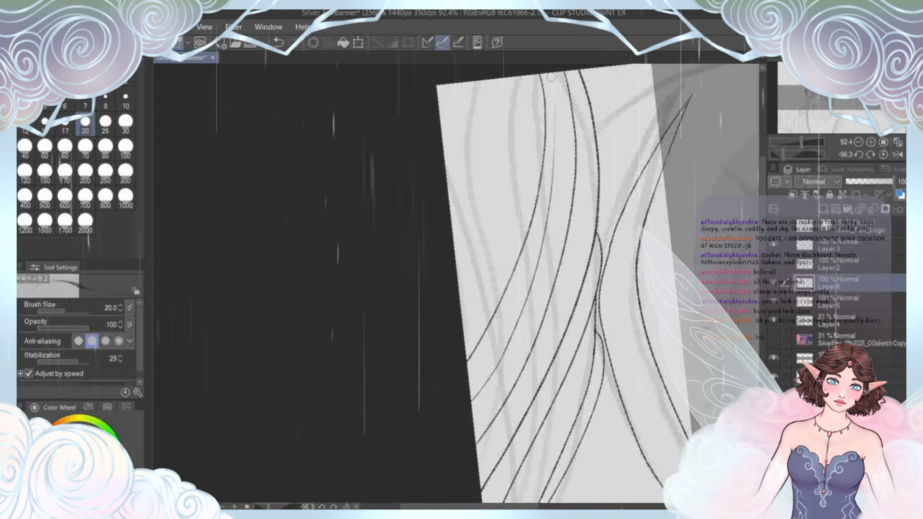
Step: Ink another curved strand above the parallel ones, from the upper edge to the right edge, undoing and redrawing it
click(859, 142)
click(858, 142)
click(799, 154)
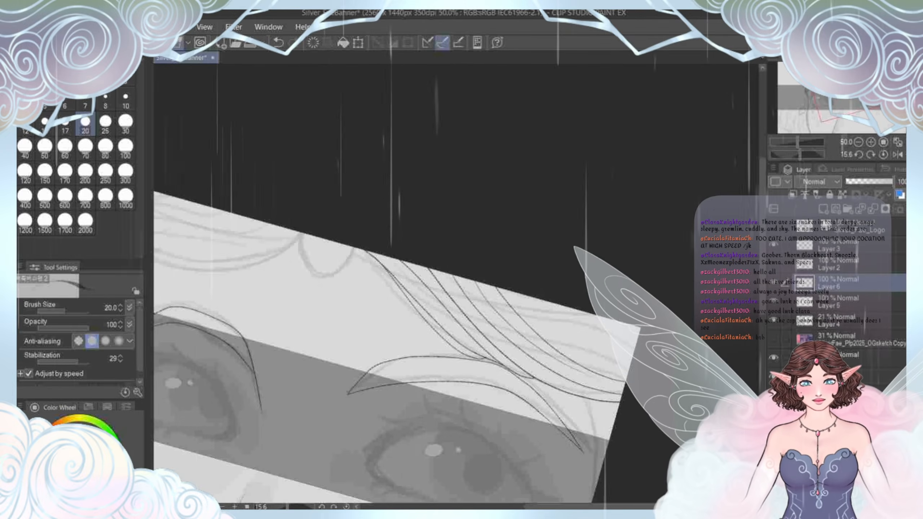
drag(472, 323, 428, 264)
scroll(428, 264, up, 2)
drag(545, 291, 355, 284)
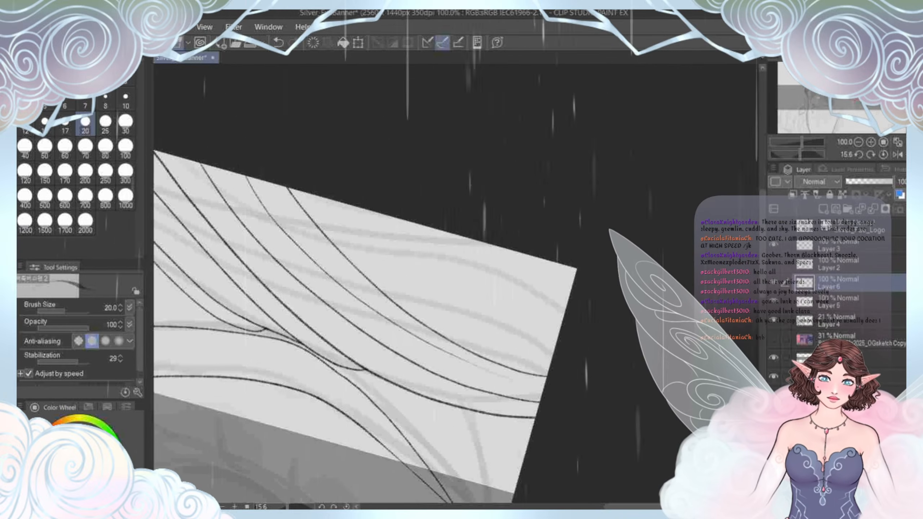
drag(330, 200, 357, 253)
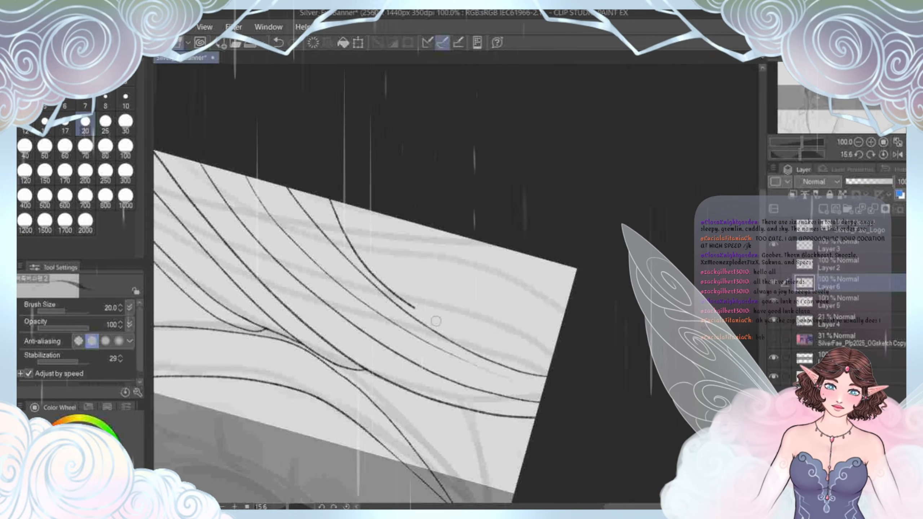
drag(494, 344, 554, 346)
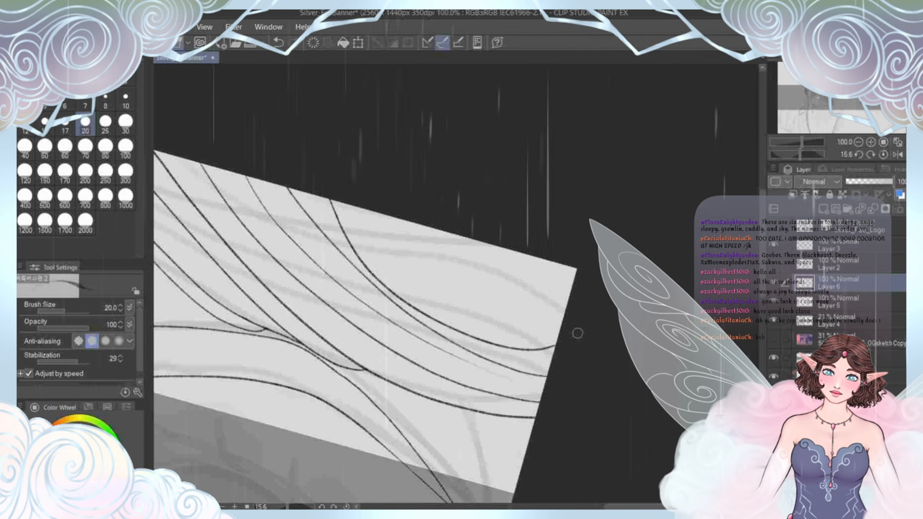
click(278, 43)
mouse_move(359, 236)
mouse_down()
mouse_move(529, 342)
mouse_move(578, 320)
mouse_up()
Step: Ink two curved strands from the topmost strand up toward the banner's upper-right corner
scroll(321, 346, down, 3)
drag(320, 347, 326, 281)
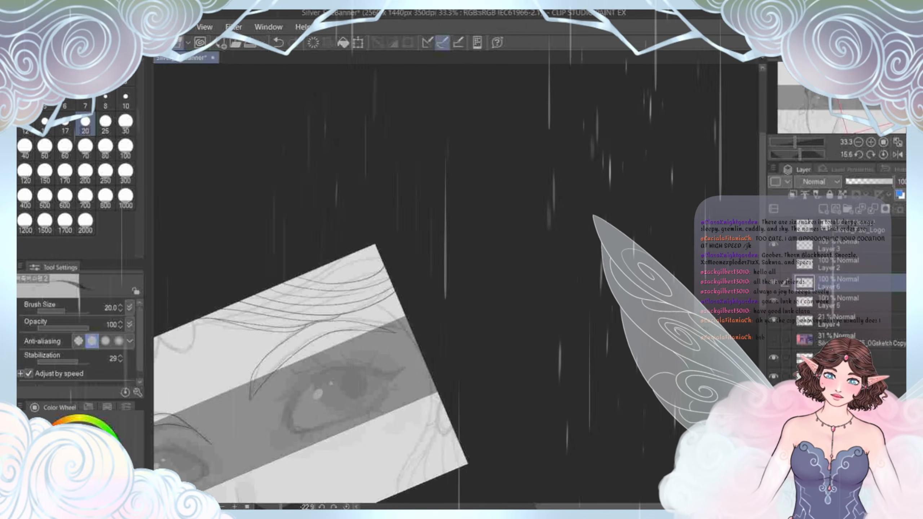
scroll(327, 280, up, 4)
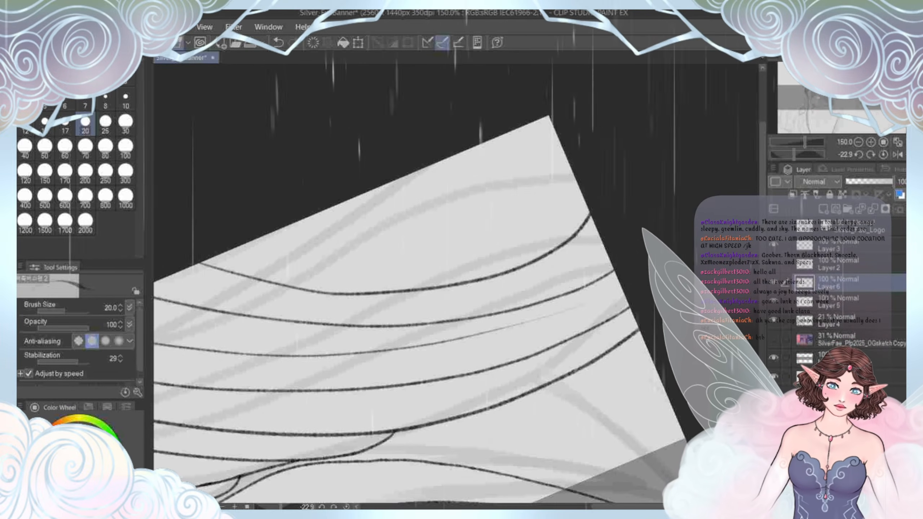
drag(566, 161, 503, 243)
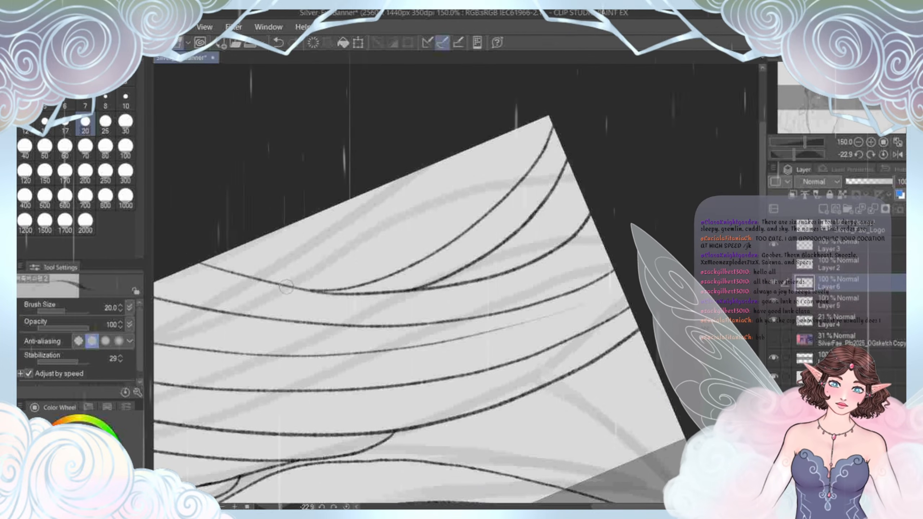
scroll(325, 317, down, 4)
drag(325, 316, 332, 229)
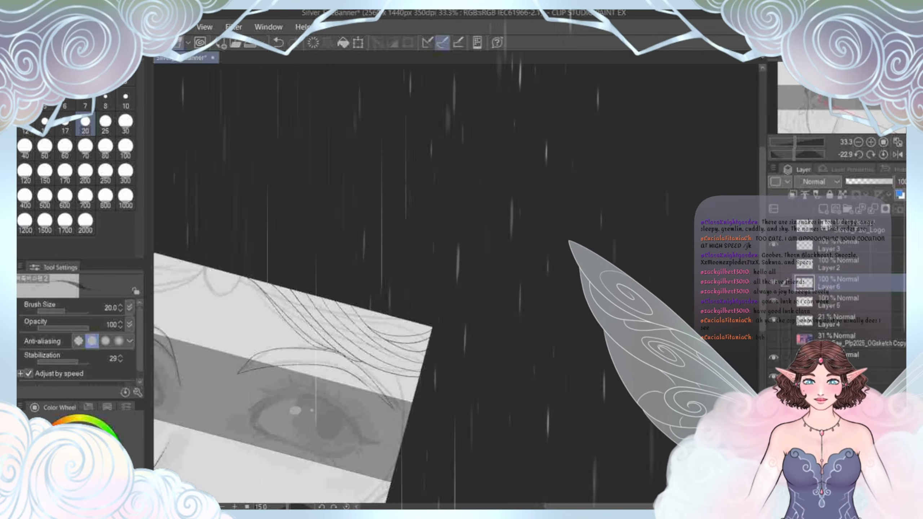
drag(327, 291, 403, 238)
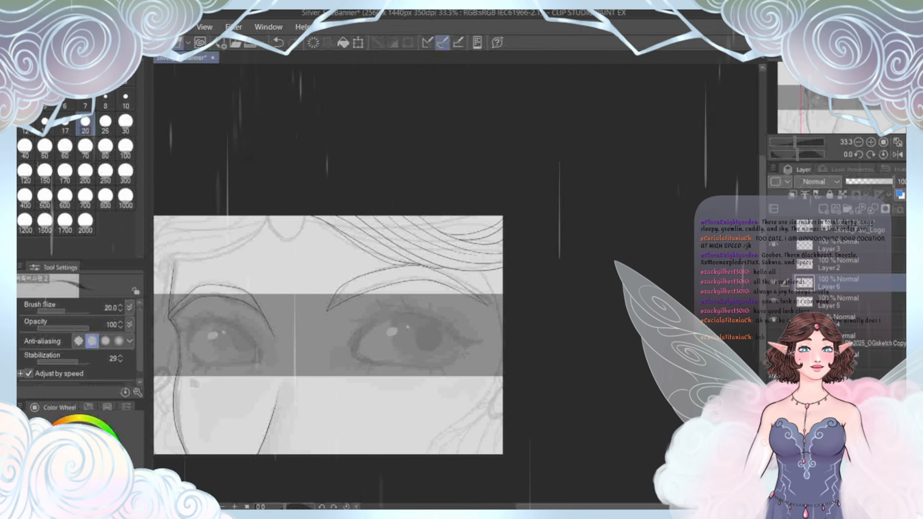
Step: Ink a long curved size 20 strand across the banner's upper-right corner, undoing the first stroke and redrawing it closer to its neighbour
scroll(424, 230, up, 4)
drag(424, 230, 304, 308)
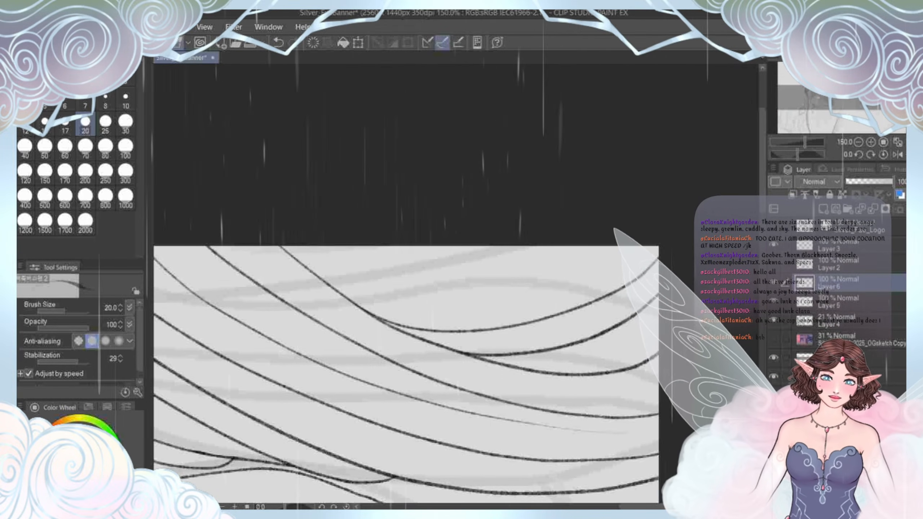
drag(454, 291, 400, 363)
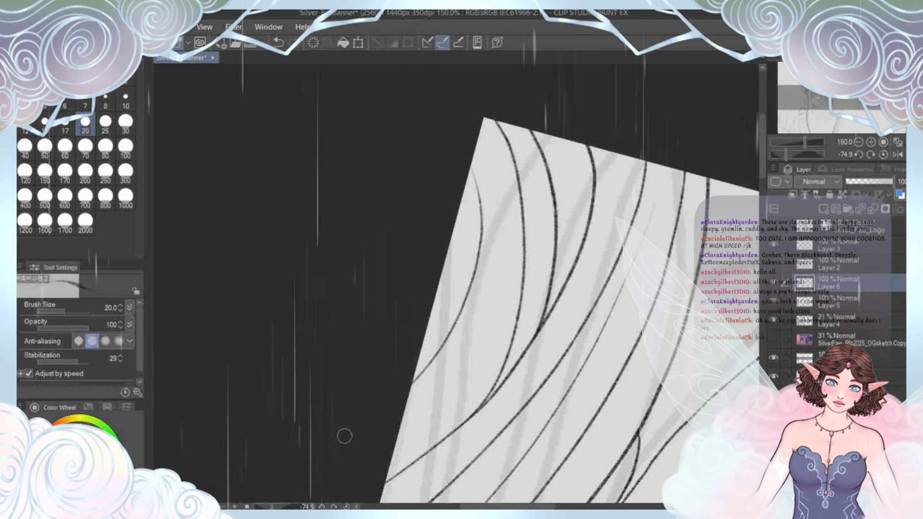
drag(472, 377, 504, 278)
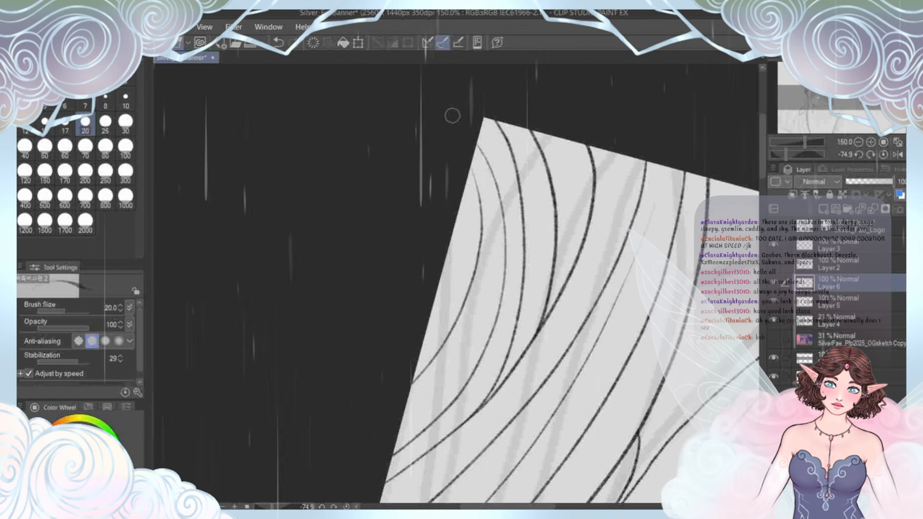
click(277, 42)
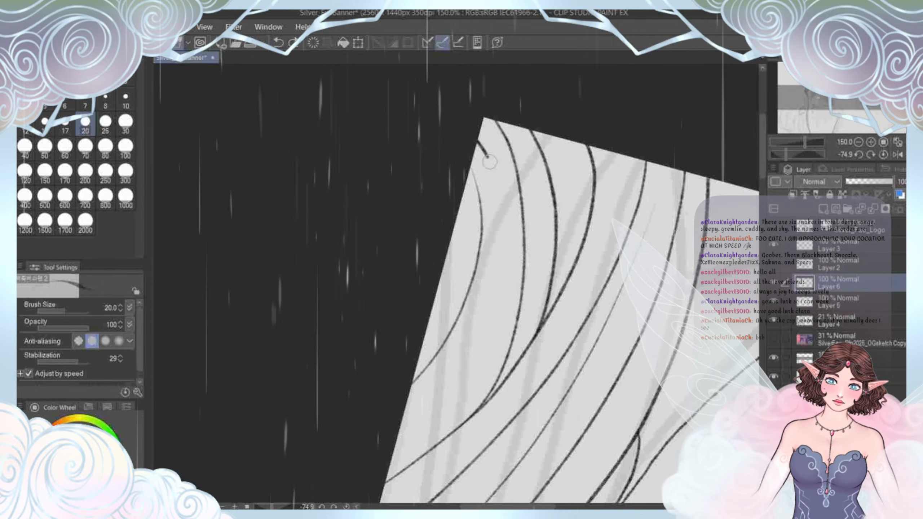
mouse_move(479, 145)
mouse_down()
mouse_move(508, 221)
mouse_move(502, 334)
mouse_move(468, 404)
mouse_move(365, 480)
mouse_up()
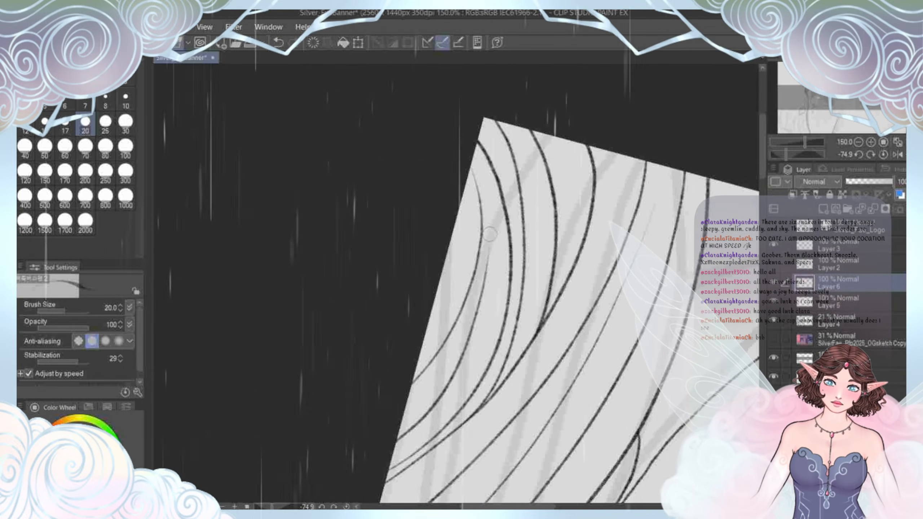
Step: Ink shorter strands beside the outermost one, following its curve toward the banner's right edge
mouse_move(483, 166)
mouse_down()
mouse_move(450, 367)
mouse_move(401, 424)
mouse_up()
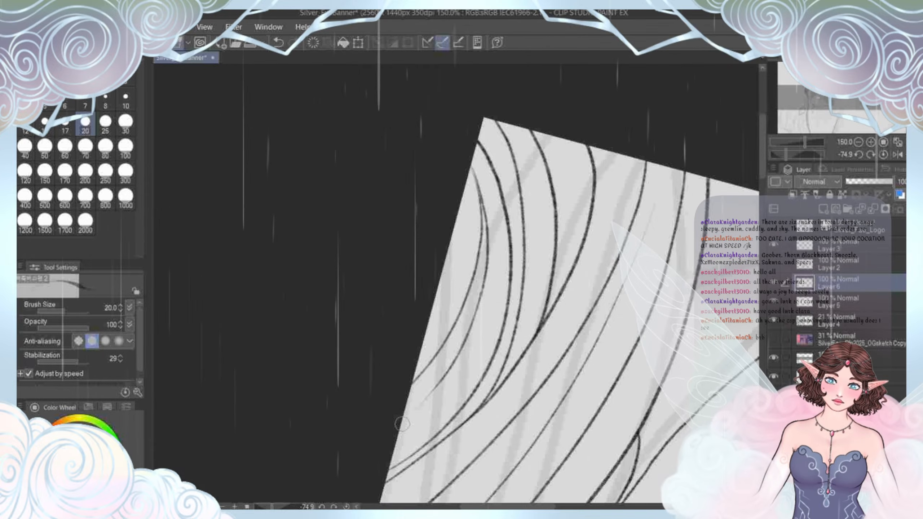
drag(463, 207, 444, 306)
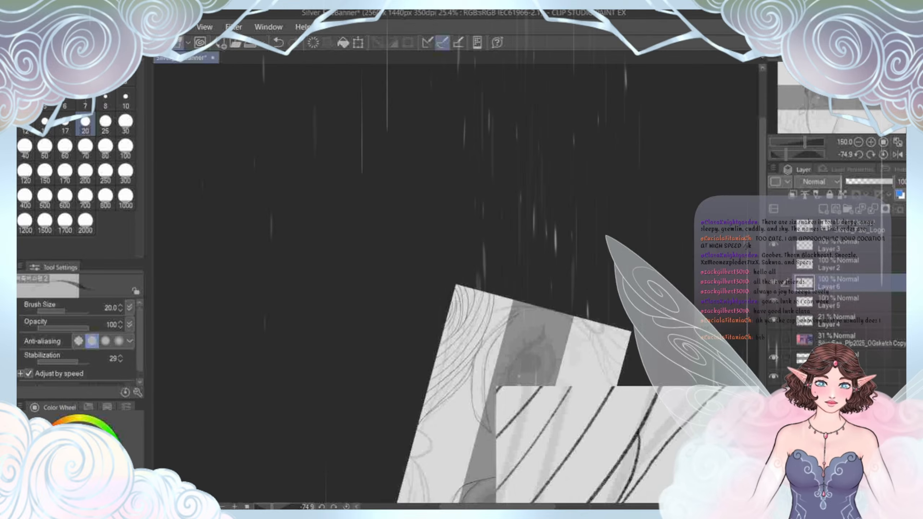
scroll(370, 385, down, 6)
drag(378, 454, 419, 302)
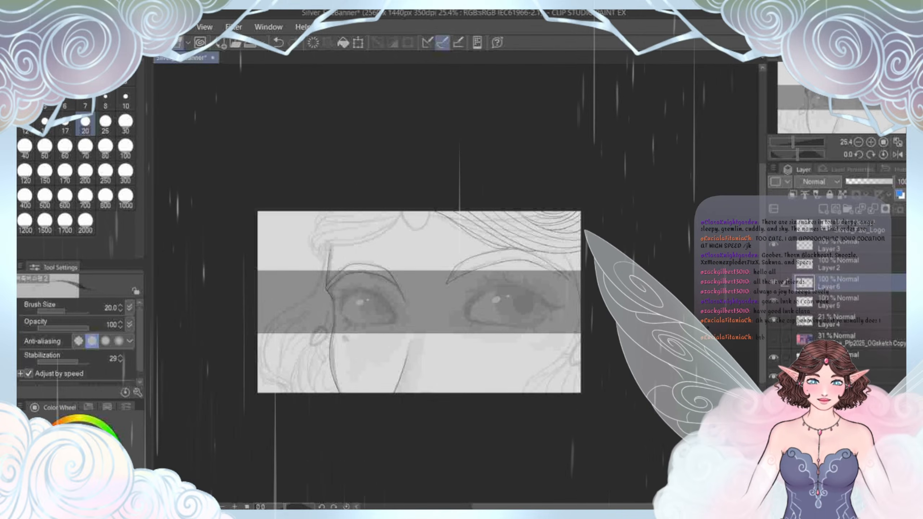
Step: Add a short strand running down from the banner's upper edge between the lowest hair strands above the right brow
scroll(485, 220, up, 5)
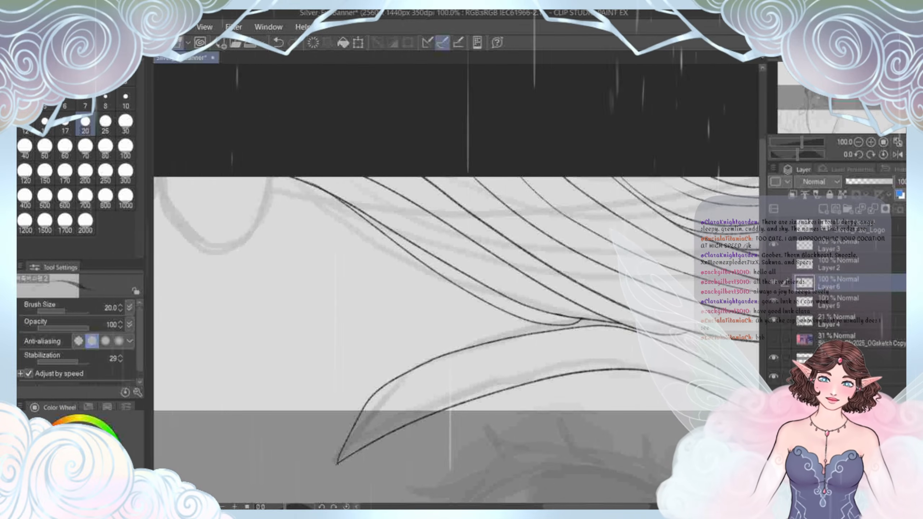
drag(341, 177, 400, 216)
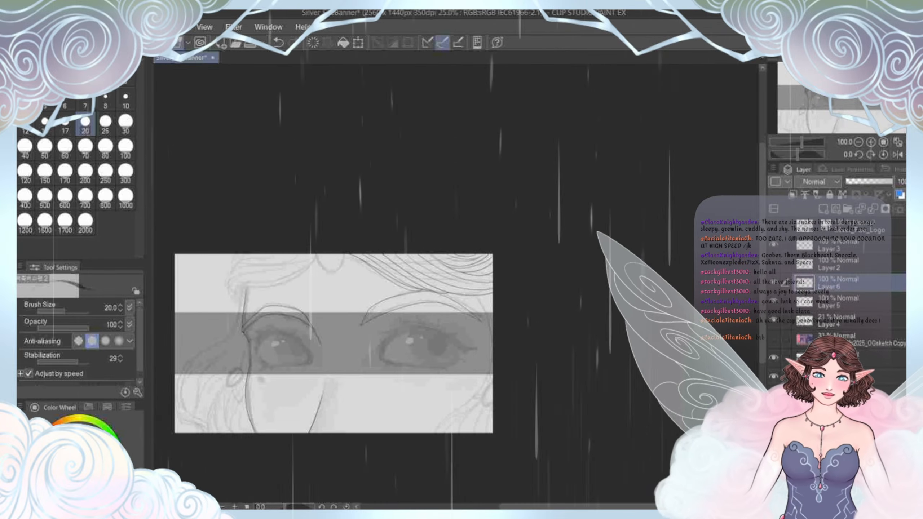
scroll(609, 324, down, 5)
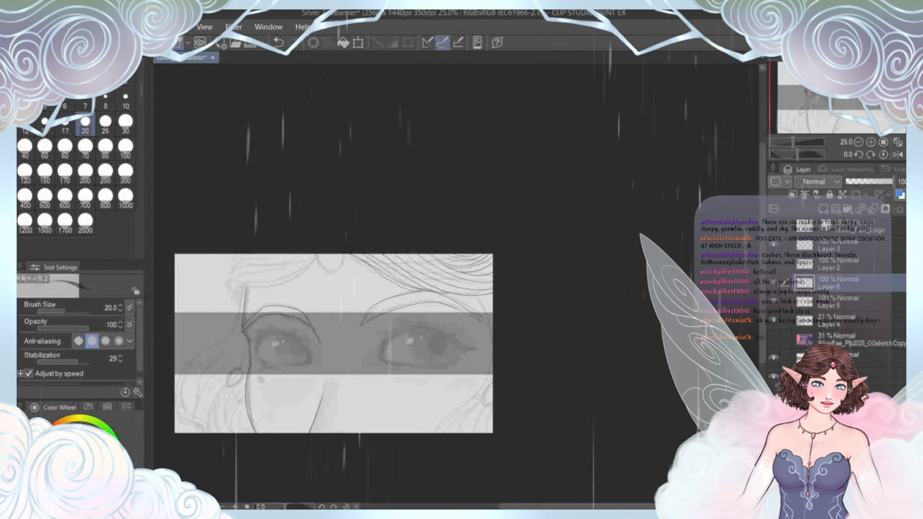
Step: Try to ink the face contour from the right brow's outer end down along the banner's right edge, undoing the attempts
scroll(433, 435, up, 3)
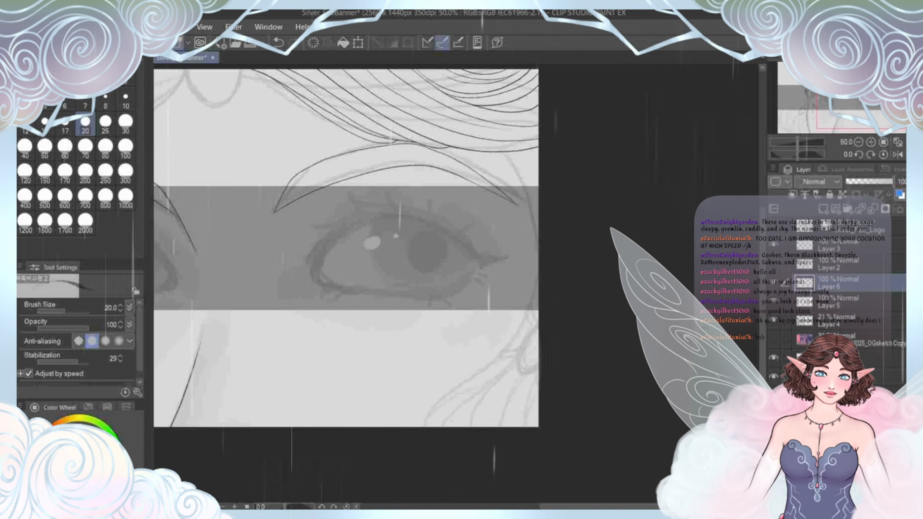
drag(432, 276, 449, 300)
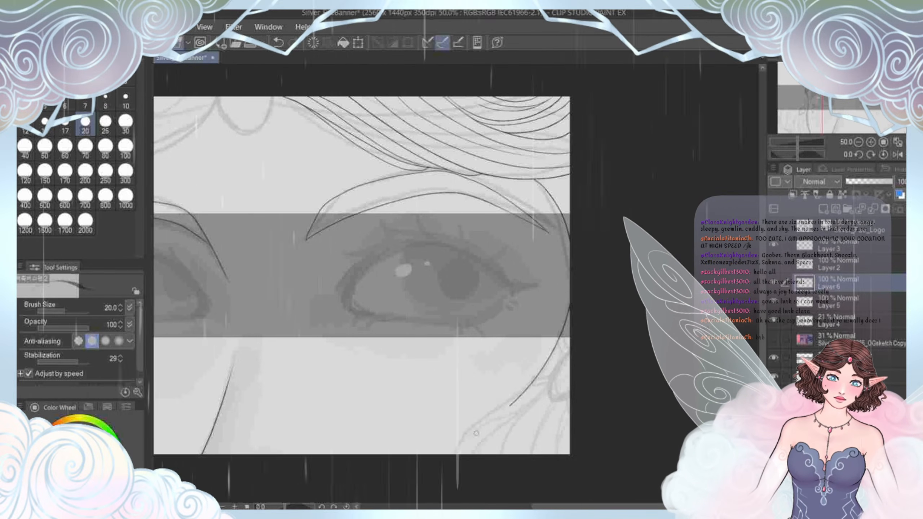
scroll(467, 278, down, 5)
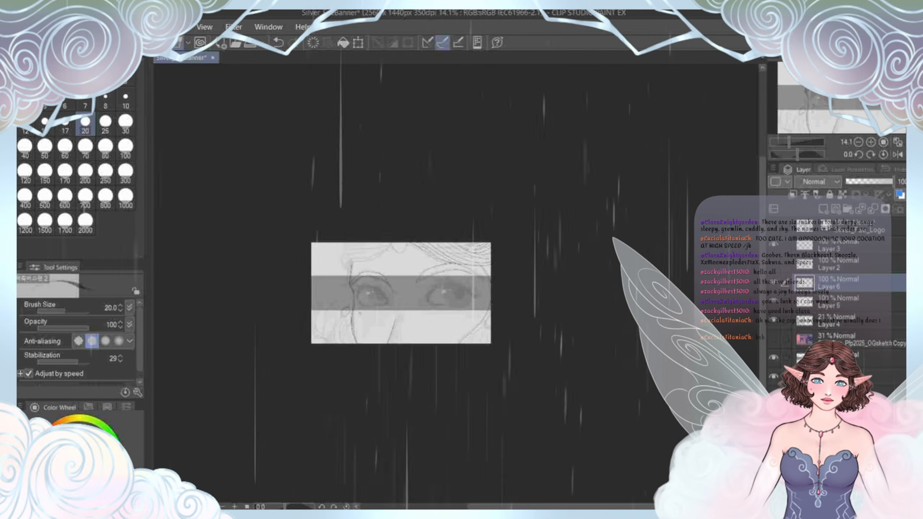
scroll(466, 278, up, 5)
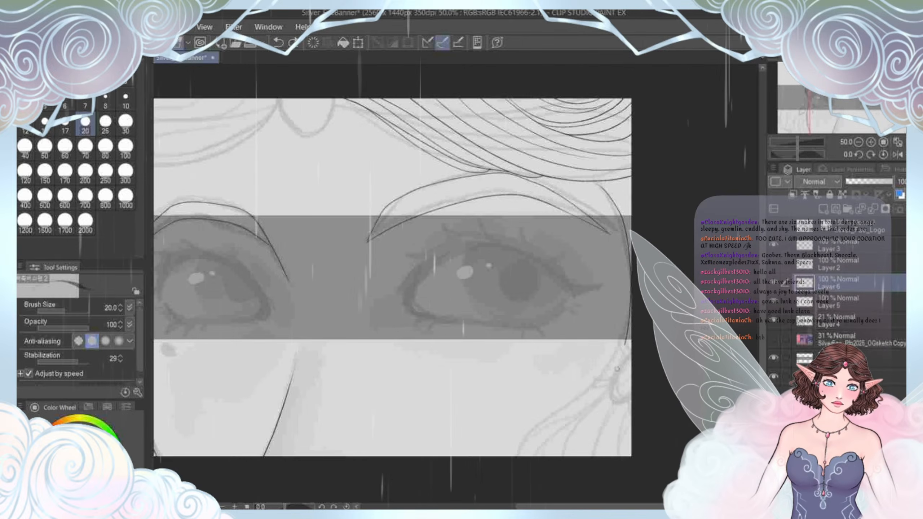
drag(617, 369, 542, 480)
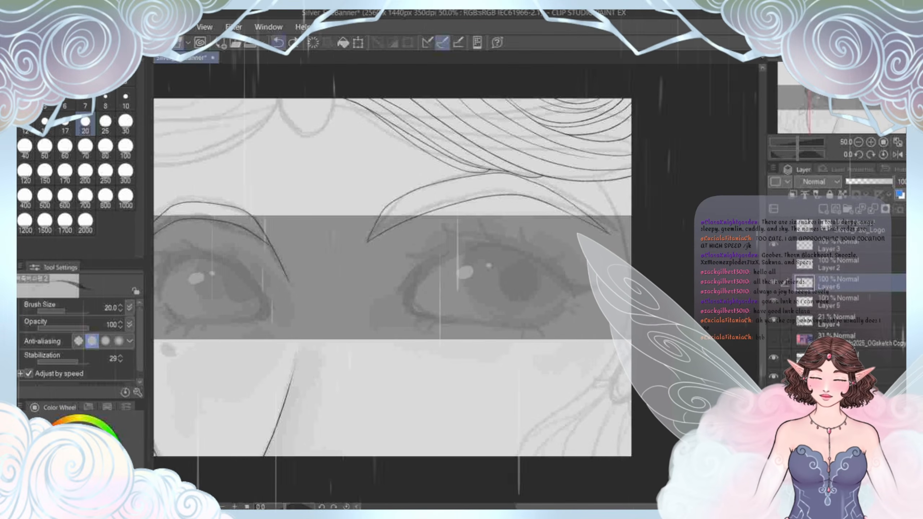
Step: Try to ink the hairline sweeping from the forehead ornament to a curl beside the left brow, undoing both versions
drag(364, 272, 494, 310)
drag(254, 203, 412, 300)
scroll(320, 258, up, 2)
mouse_move(509, 319)
mouse_down()
mouse_move(408, 275)
mouse_move(296, 296)
mouse_up()
drag(551, 260, 447, 300)
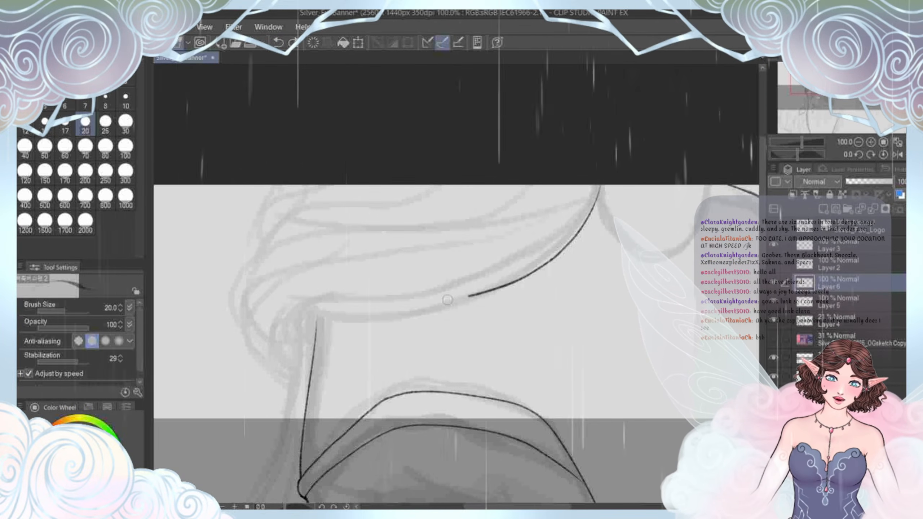
drag(267, 362, 330, 358)
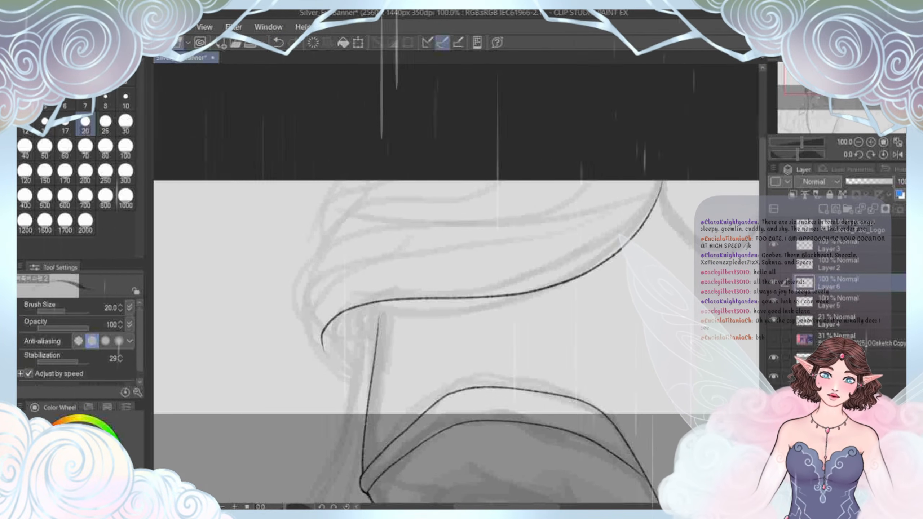
key(ctrl+z)
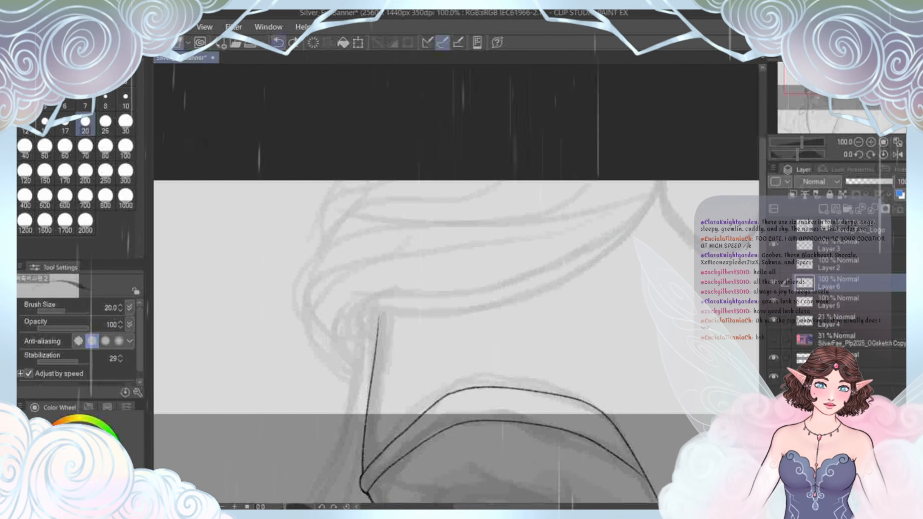
mouse_move(497, 313)
mouse_down()
mouse_move(401, 321)
mouse_move(341, 343)
mouse_up()
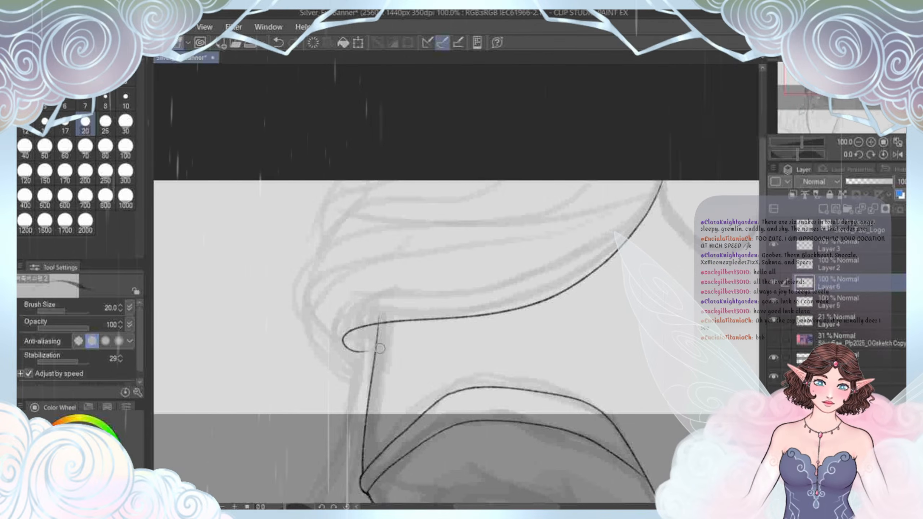
scroll(346, 333, down, 4)
drag(382, 223, 363, 307)
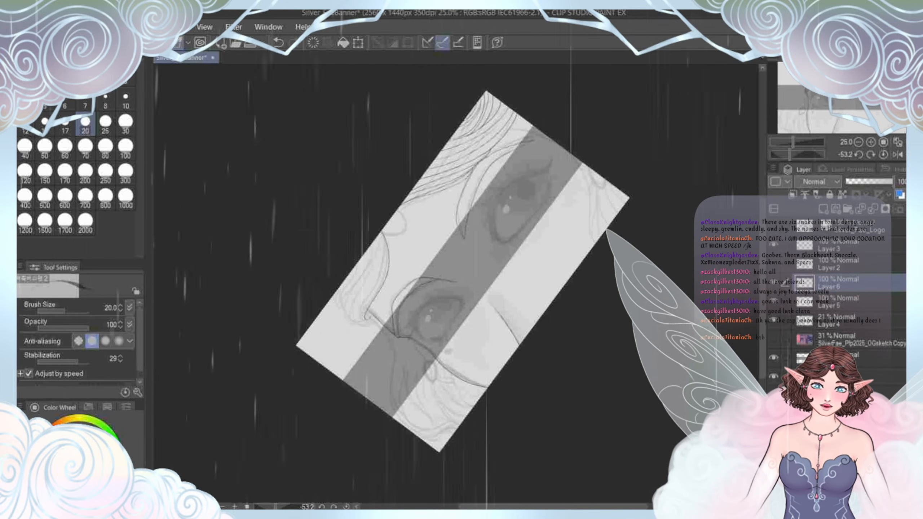
scroll(364, 306, up, 2)
scroll(291, 257, up, 1)
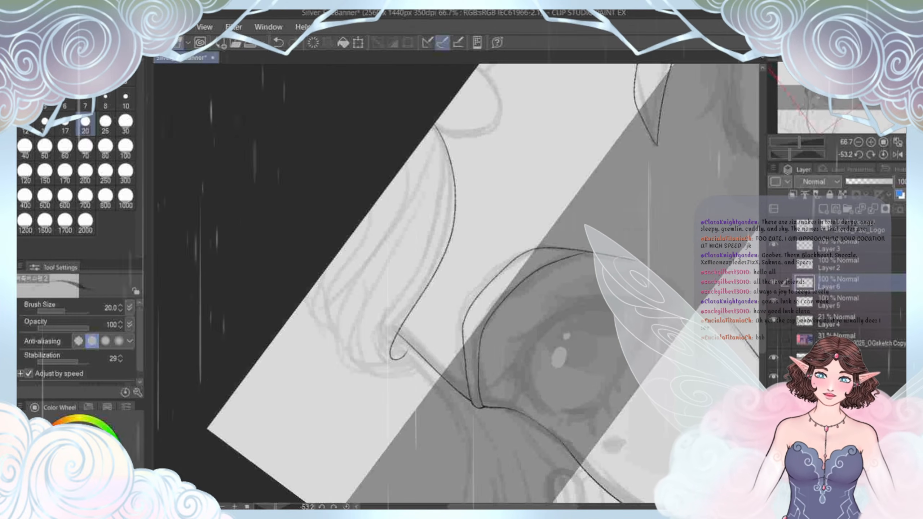
click(278, 42)
Step: Ink the long contour line from the hair bend beside the left brow down past the face, curving along the banner's lower-left side
mouse_move(480, 406)
mouse_down()
mouse_move(413, 239)
mouse_move(420, 220)
mouse_move(430, 230)
mouse_up()
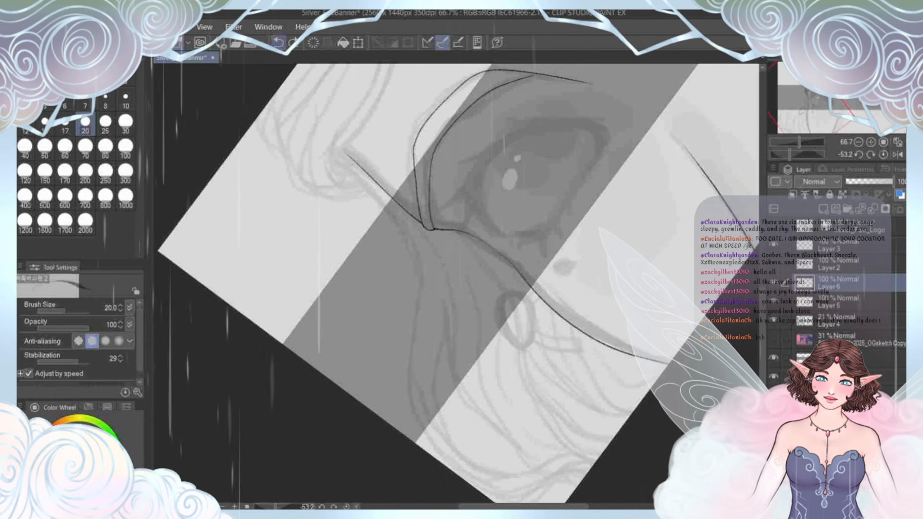
drag(339, 166, 394, 226)
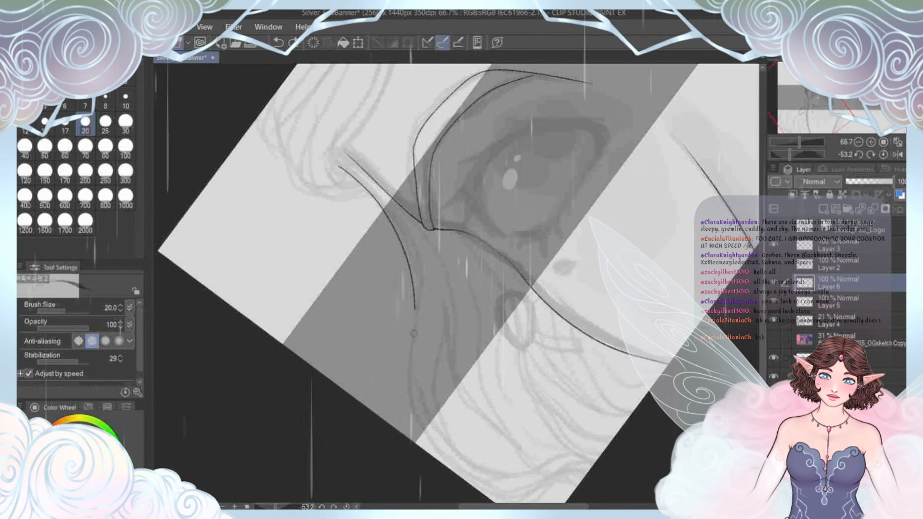
drag(415, 402, 444, 460)
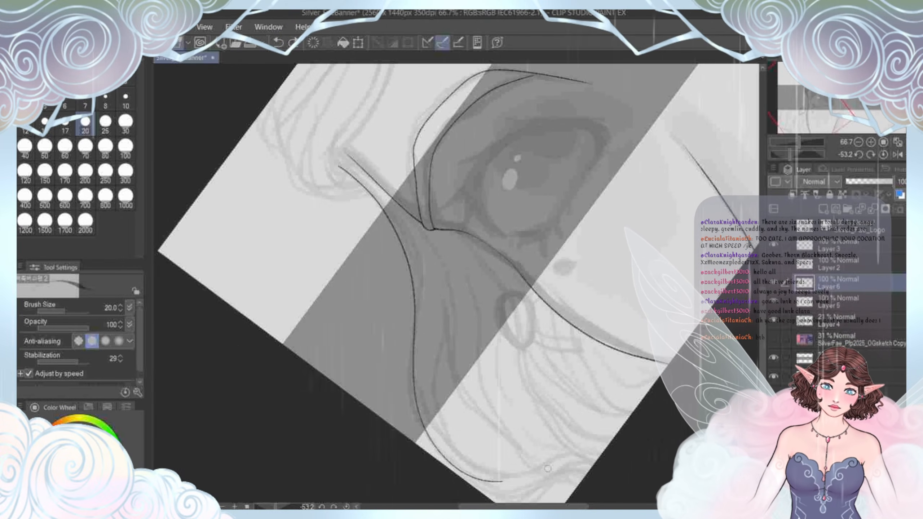
drag(547, 469, 586, 470)
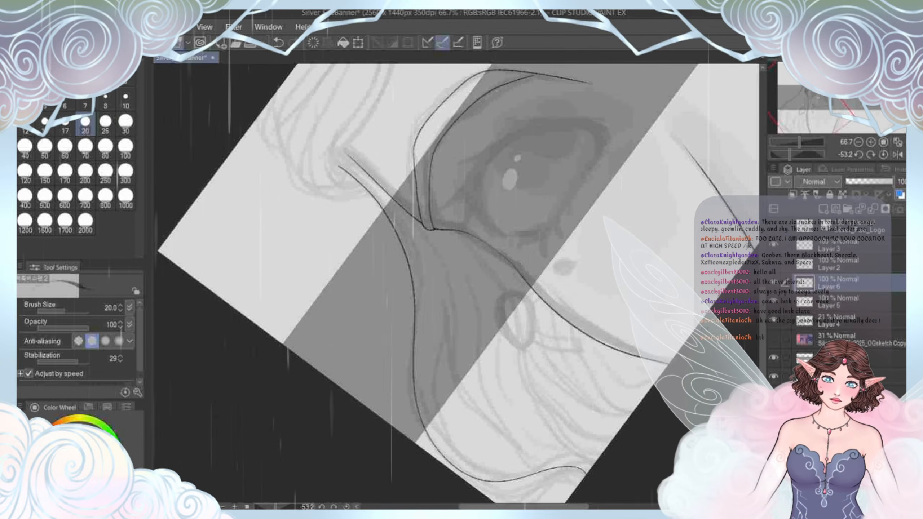
Step: Ink the left hairline as two converging lines from the forehead ornament down to the bend where the side contour starts
mouse_move(436, 241)
mouse_down()
mouse_move(411, 188)
mouse_move(524, 328)
mouse_up()
drag(370, 172, 422, 172)
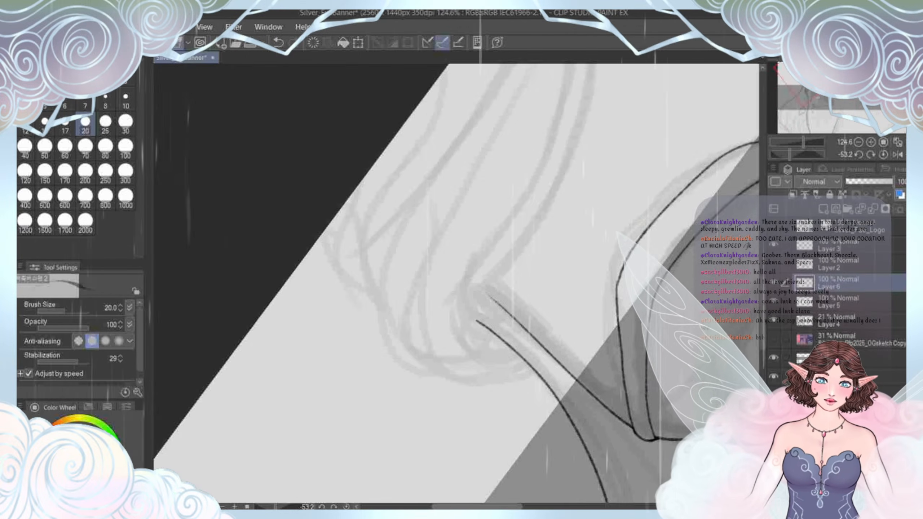
drag(454, 236, 474, 341)
key(ctrl+minus)
drag(454, 272, 485, 282)
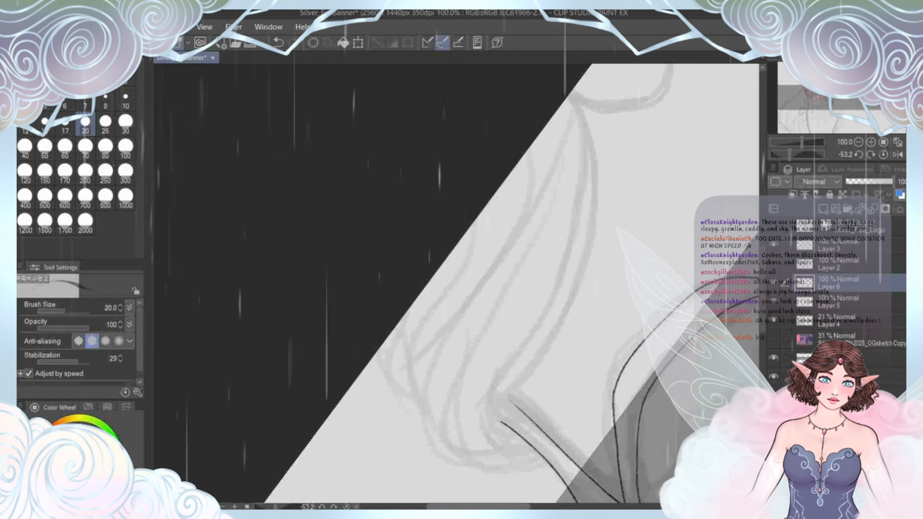
mouse_move(585, 121)
mouse_down()
mouse_move(591, 229)
mouse_move(555, 303)
mouse_up()
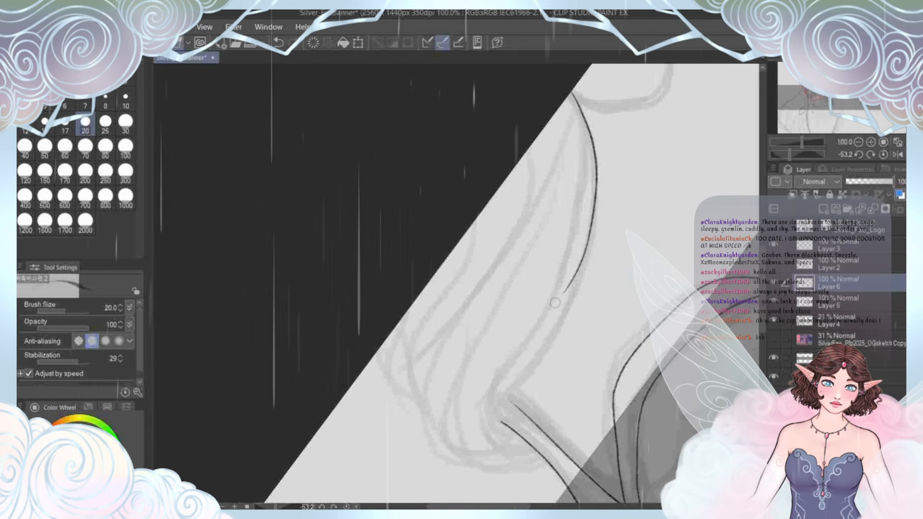
drag(563, 104, 573, 129)
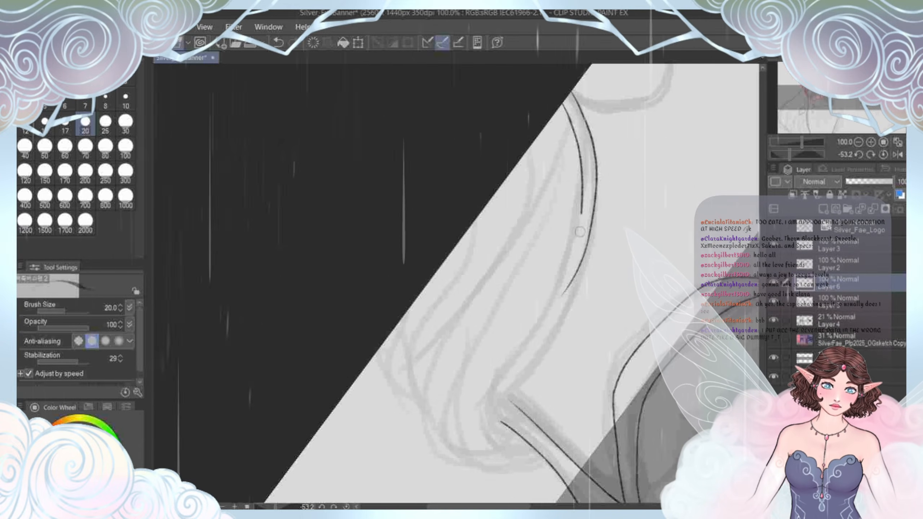
drag(558, 298, 502, 385)
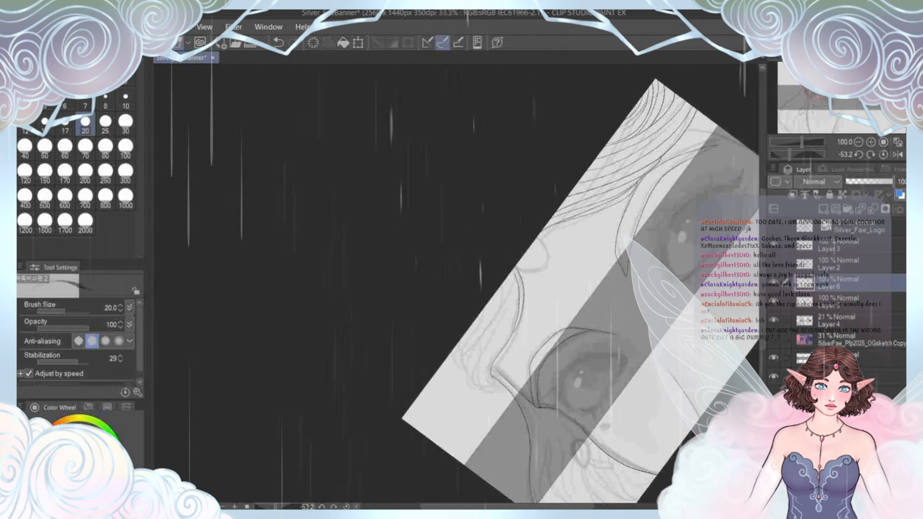
Step: Ink another strand alongside the left hairline, running from the banner's upper edge and curling under at the bend
scroll(510, 432, down, 3)
drag(596, 204, 551, 205)
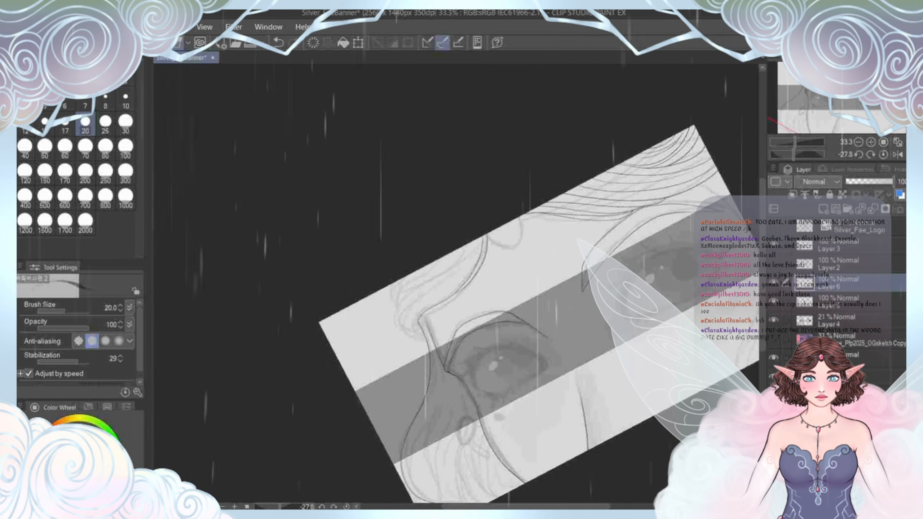
scroll(398, 288, up, 3)
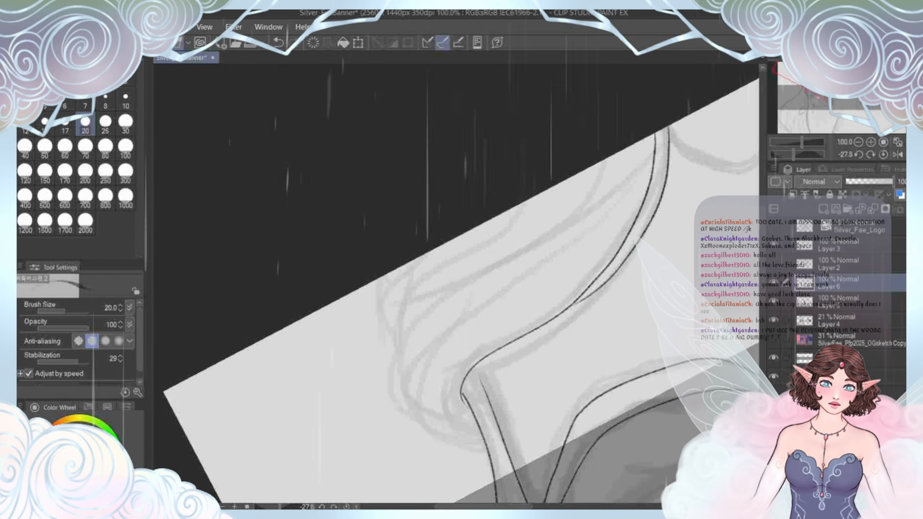
mouse_move(634, 146)
mouse_down()
mouse_move(564, 269)
mouse_move(438, 374)
mouse_move(440, 311)
mouse_up()
scroll(434, 400, down, 4)
scroll(423, 271, up, 3)
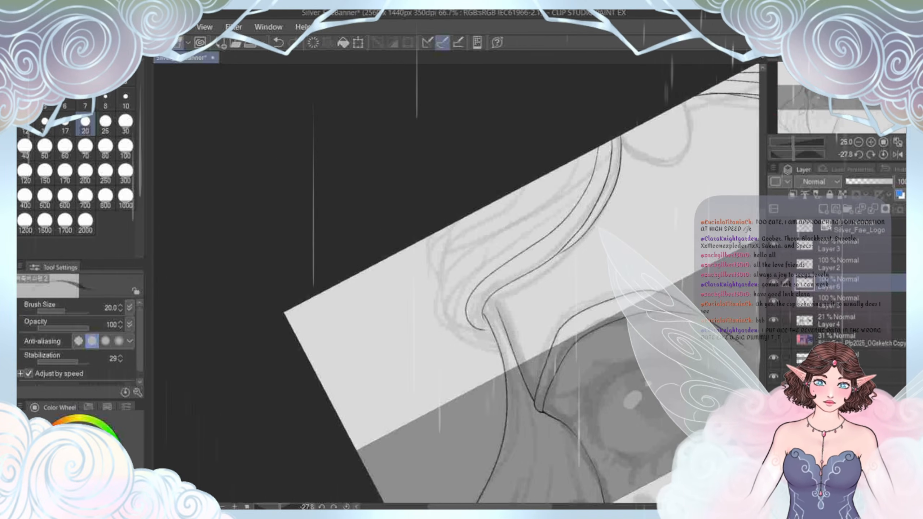
scroll(418, 271, up, 2)
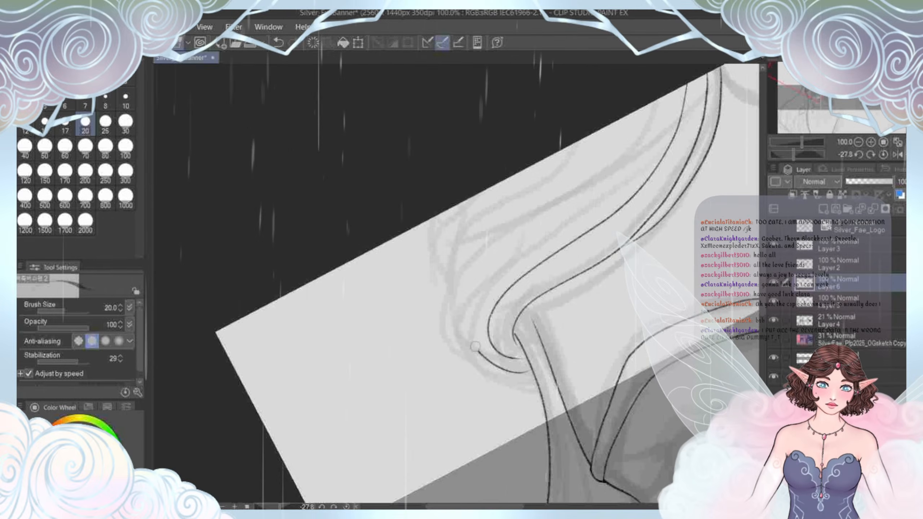
Step: Ink further strands of the left hair section outside the existing ones, each running from the banner's upper edge and curling toward the bend
mouse_move(475, 346)
mouse_down()
mouse_move(470, 314)
mouse_move(499, 275)
mouse_up()
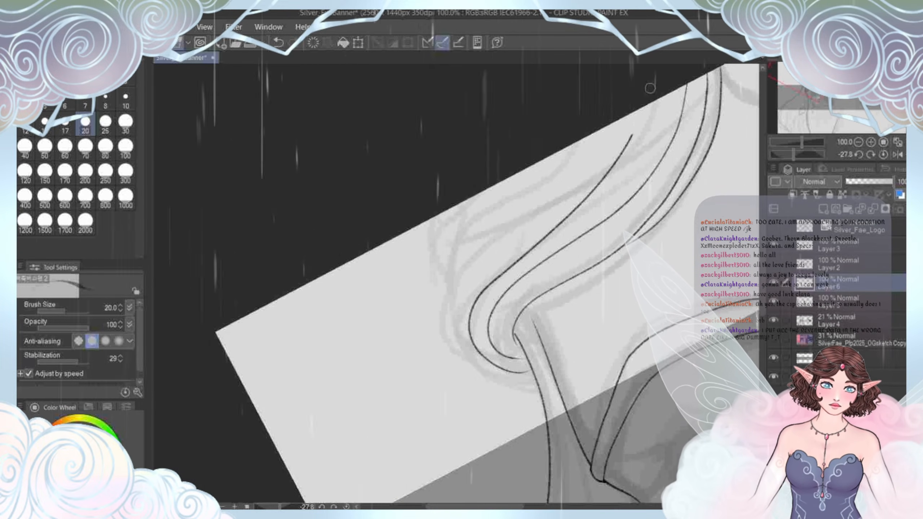
drag(649, 88, 648, 67)
scroll(434, 311, down, 5)
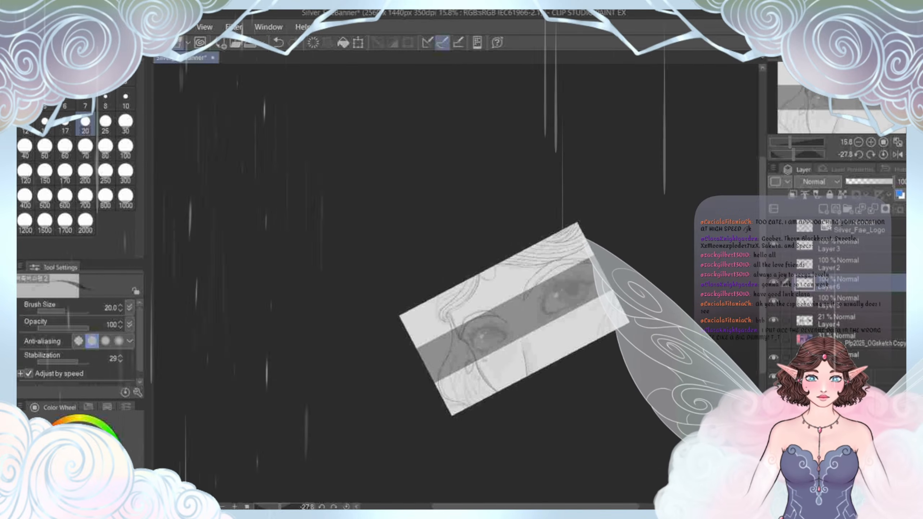
scroll(434, 311, up, 3)
scroll(435, 318, up, 1)
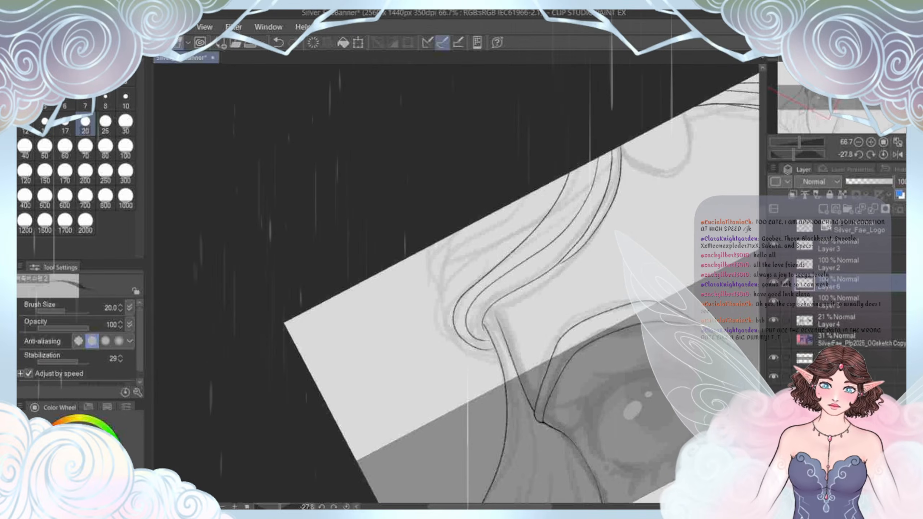
mouse_move(533, 198)
mouse_down()
mouse_move(450, 285)
mouse_move(441, 304)
mouse_move(450, 328)
mouse_move(444, 282)
mouse_move(491, 221)
mouse_move(508, 181)
mouse_move(435, 292)
mouse_up()
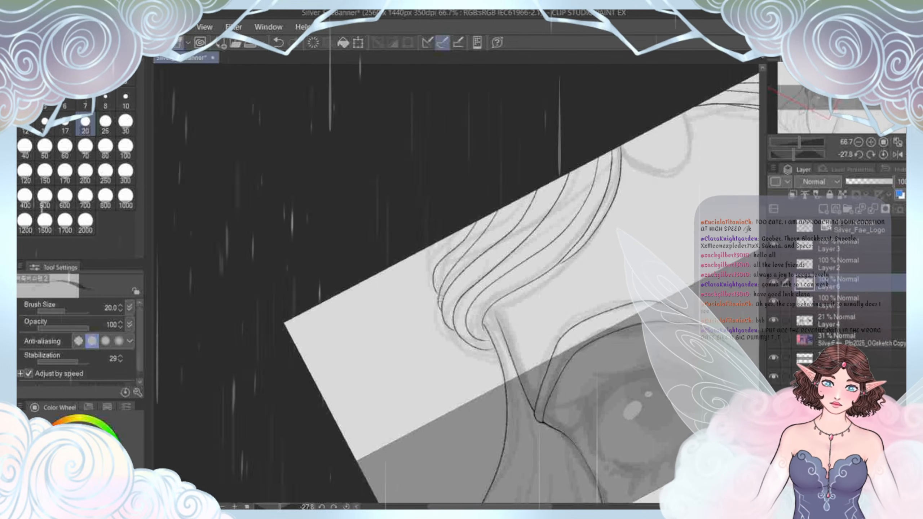
Step: Undo the outermost curl and ink short overlapping strands in its place, linking the hair's outer edge to the banner's upper edge
click(278, 43)
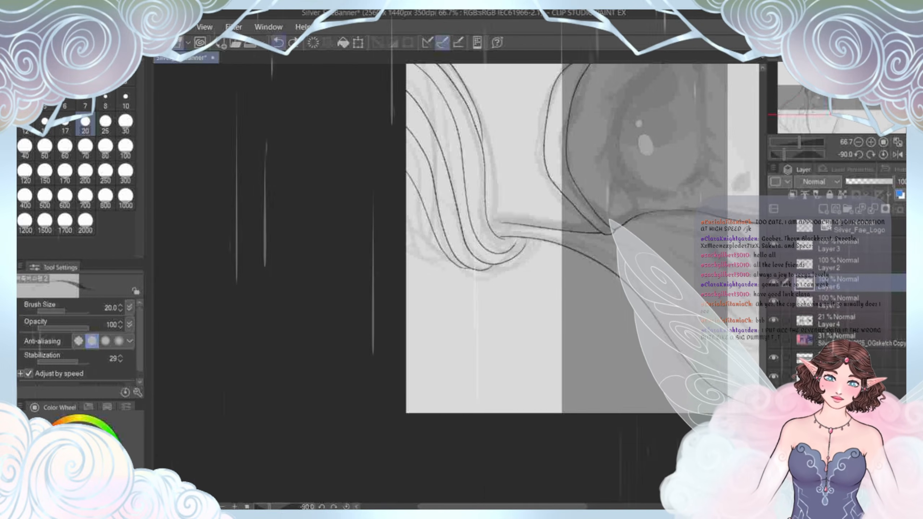
scroll(422, 236, up, 3)
drag(519, 331, 453, 302)
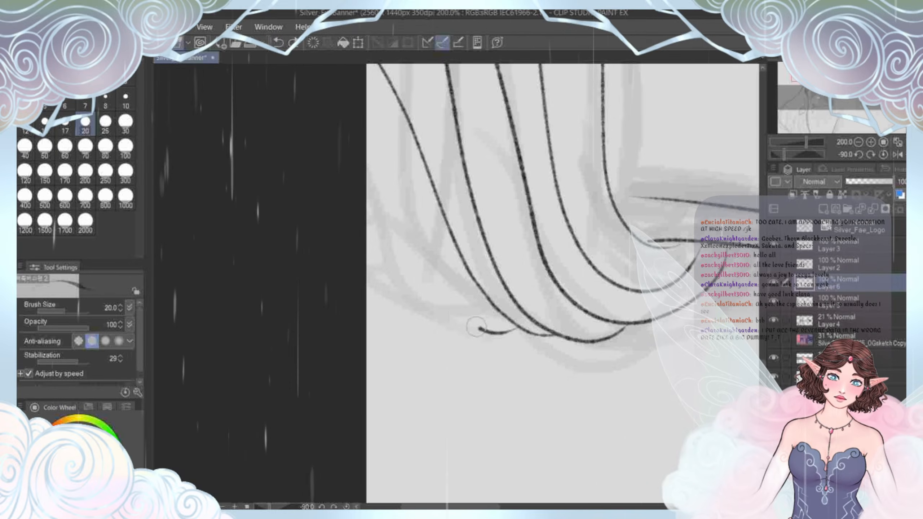
mouse_move(432, 196)
mouse_down()
mouse_move(414, 131)
mouse_move(386, 161)
mouse_move(393, 272)
mouse_up()
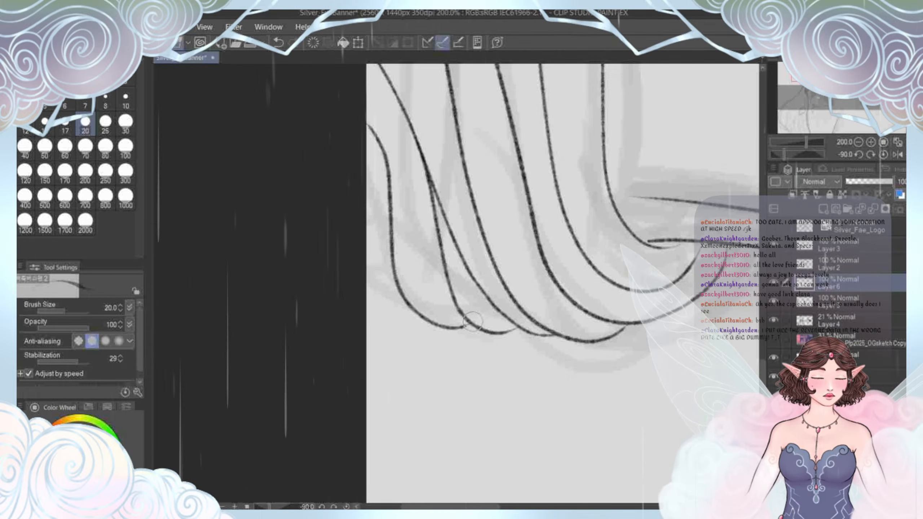
scroll(462, 298, down, 5)
drag(534, 226, 493, 374)
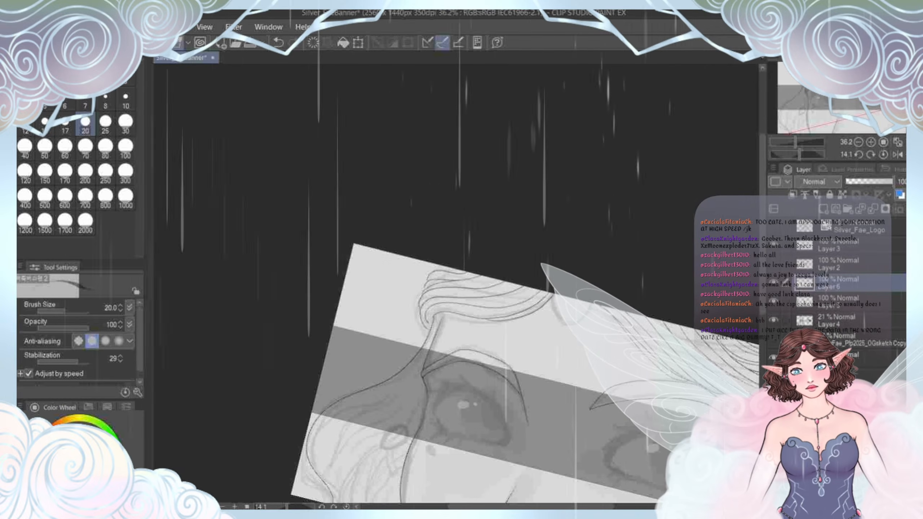
drag(494, 327, 448, 283)
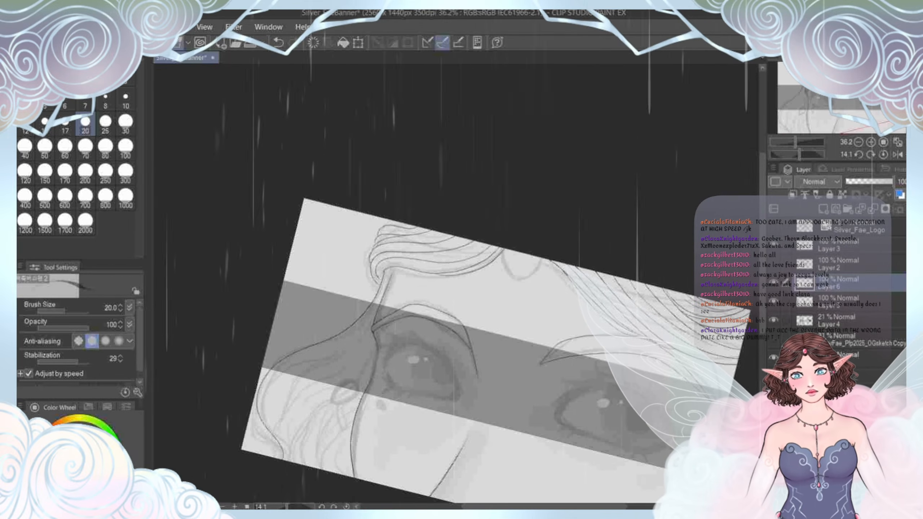
drag(456, 175, 555, 237)
scroll(458, 323, up, 6)
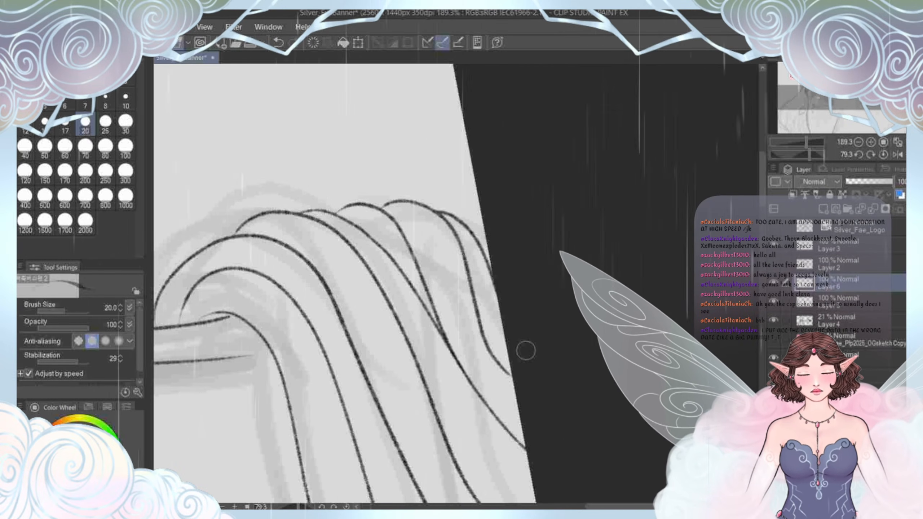
scroll(383, 308, down, 5)
Step: Examine the inked left hair section, forehead hairline and face contour against the sketch, both close up and across the whole banner
drag(545, 232, 432, 184)
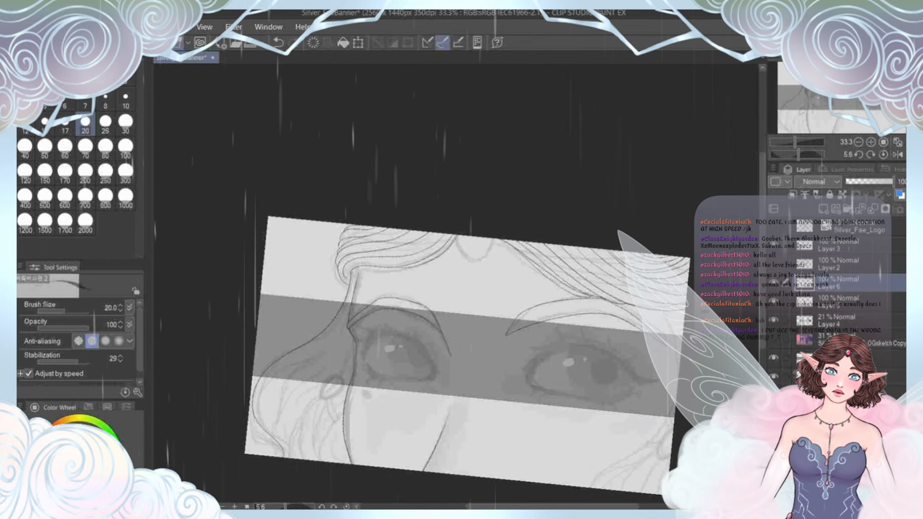
drag(466, 355, 483, 300)
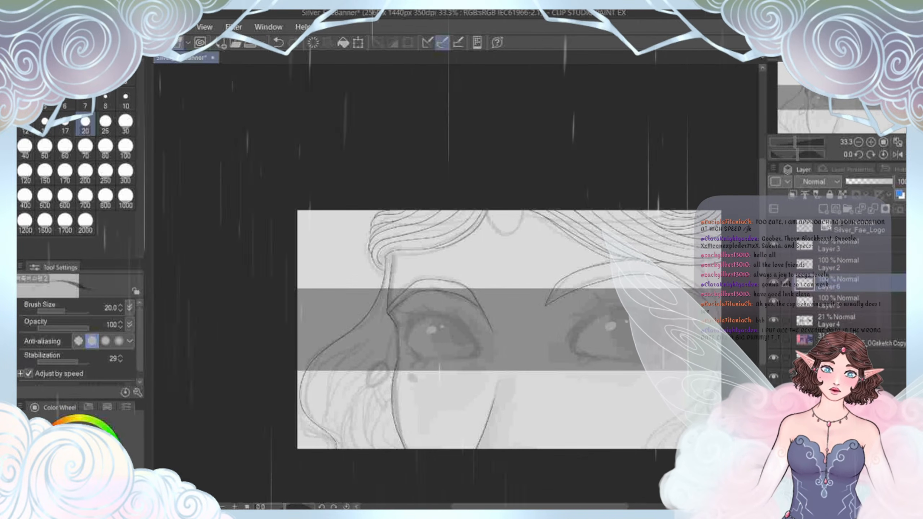
scroll(341, 195, up, 5)
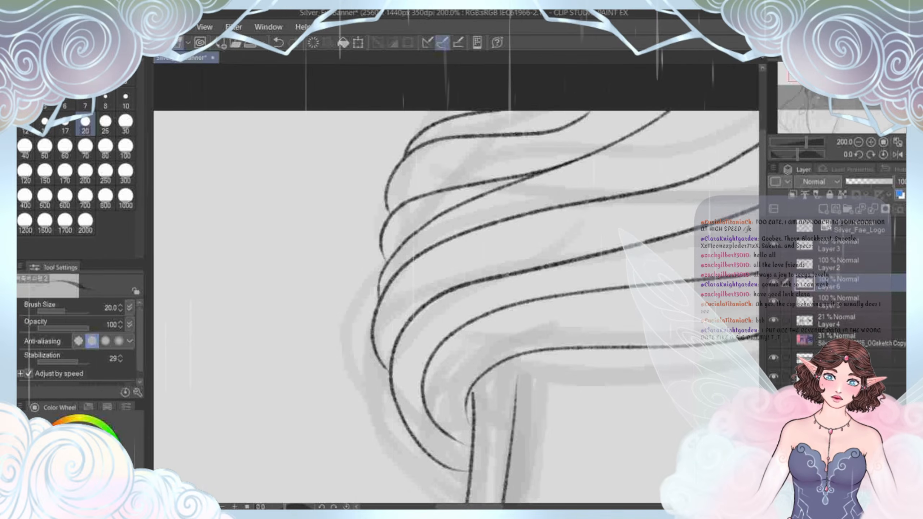
scroll(382, 247, down, 4)
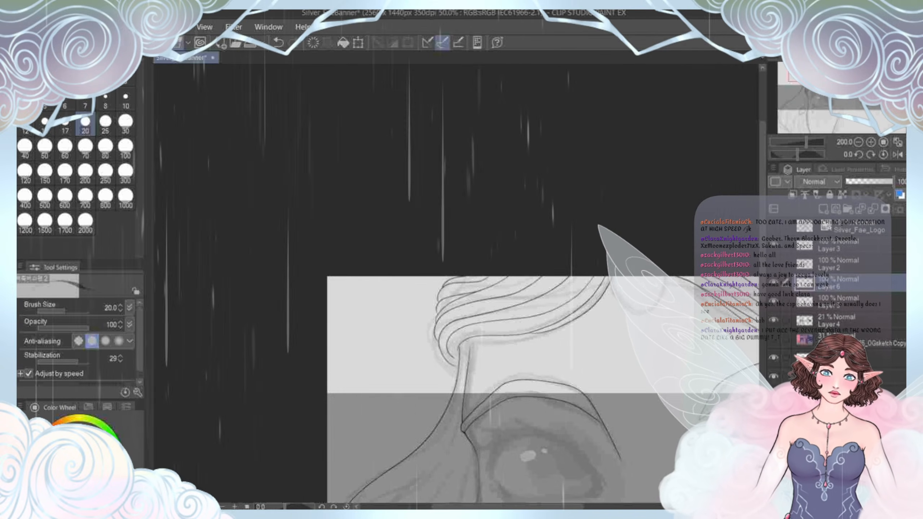
drag(472, 327, 490, 197)
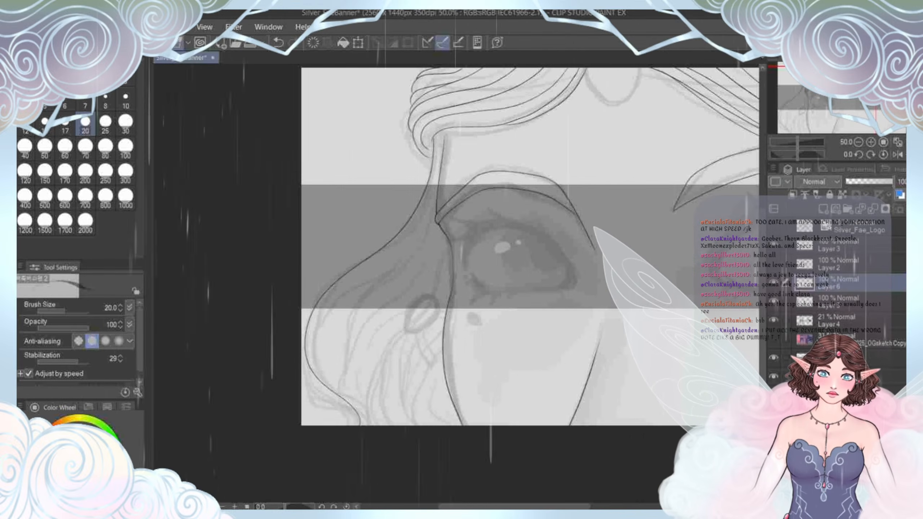
scroll(285, 317, up, 3)
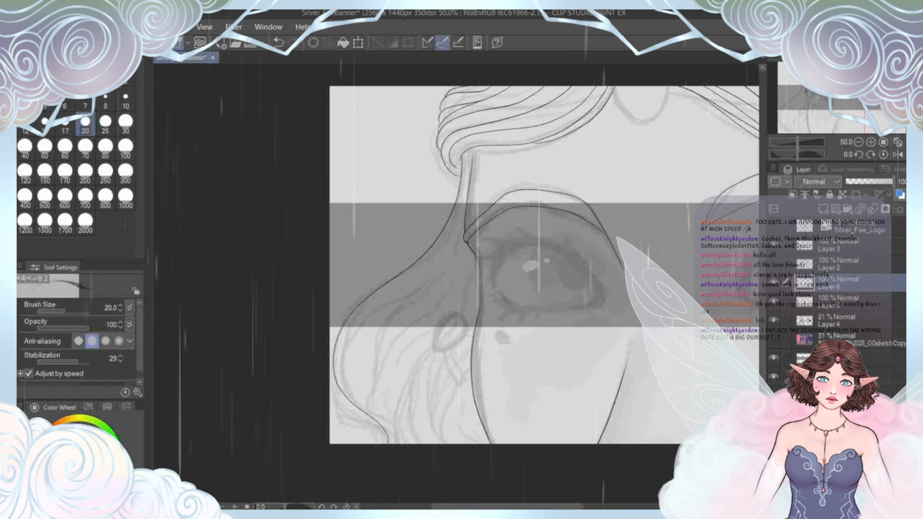
scroll(508, 291, down, 3)
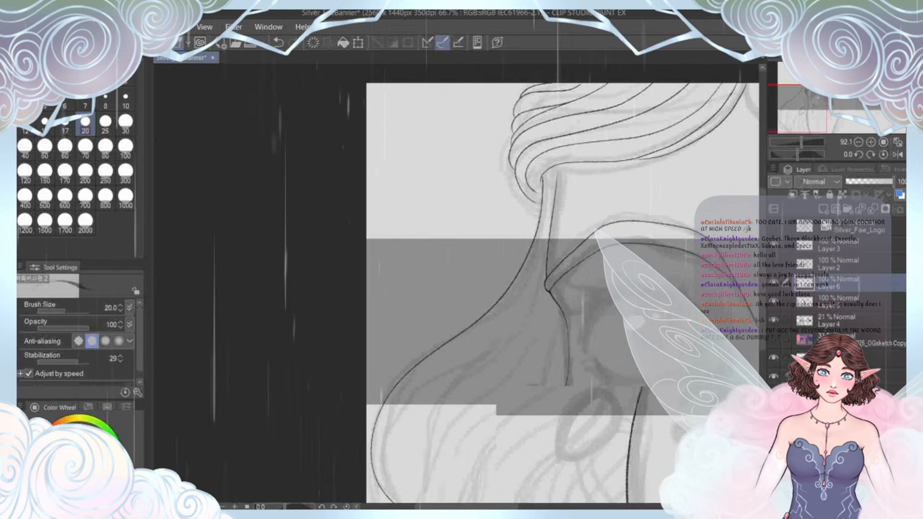
scroll(208, 275, down, 3)
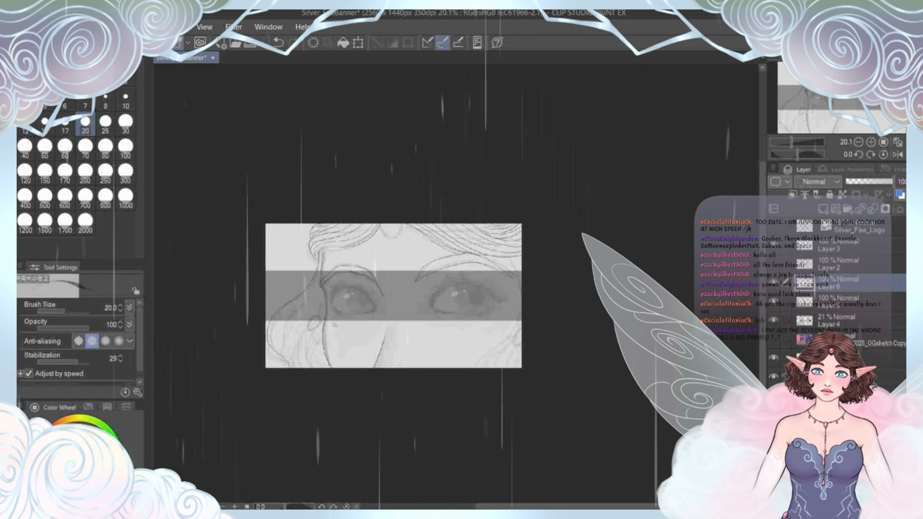
scroll(415, 233, up, 1)
scroll(415, 221, up, 10)
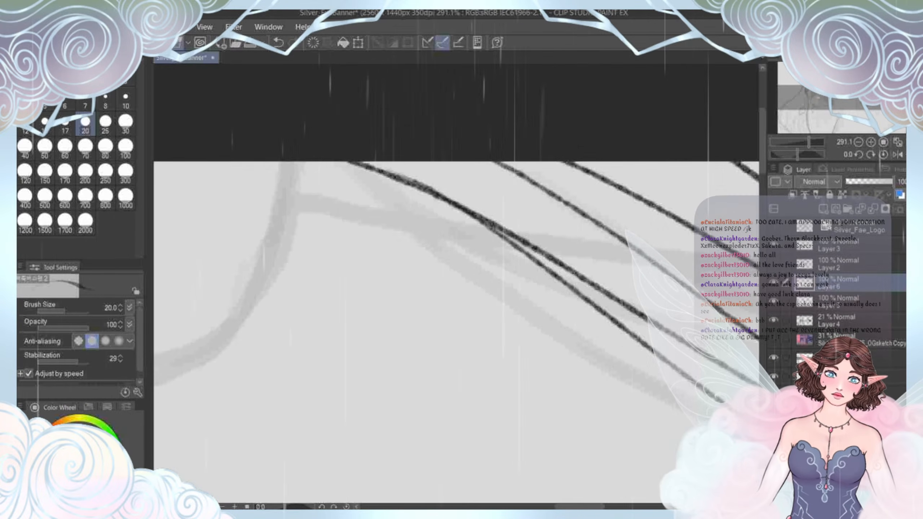
scroll(415, 258, down, 10)
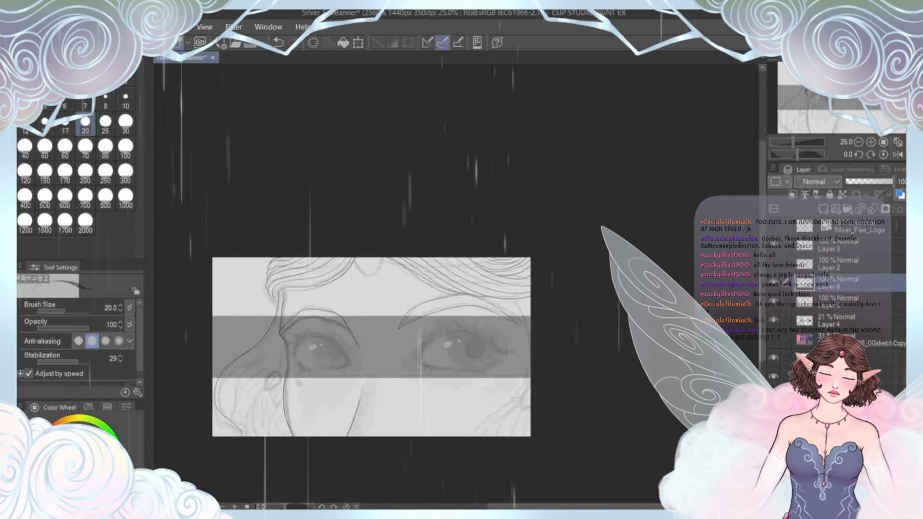
drag(371, 346, 475, 329)
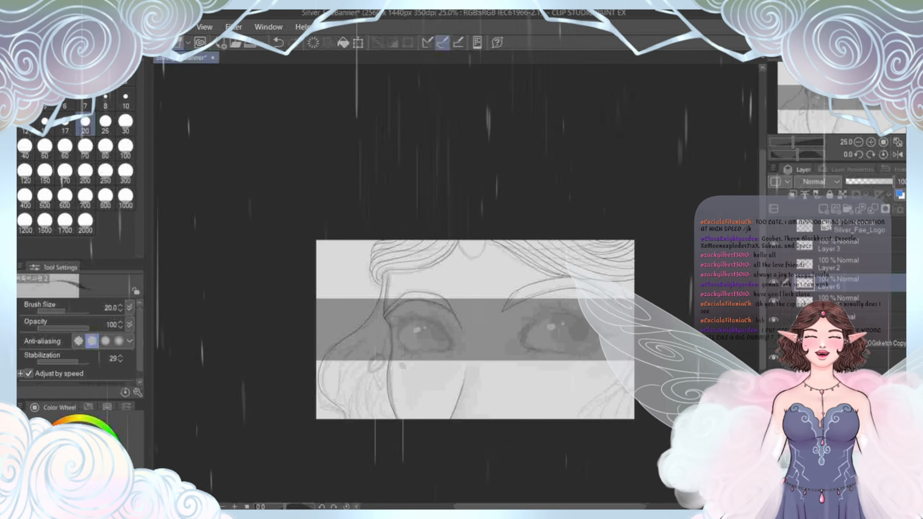
scroll(349, 327, up, 3)
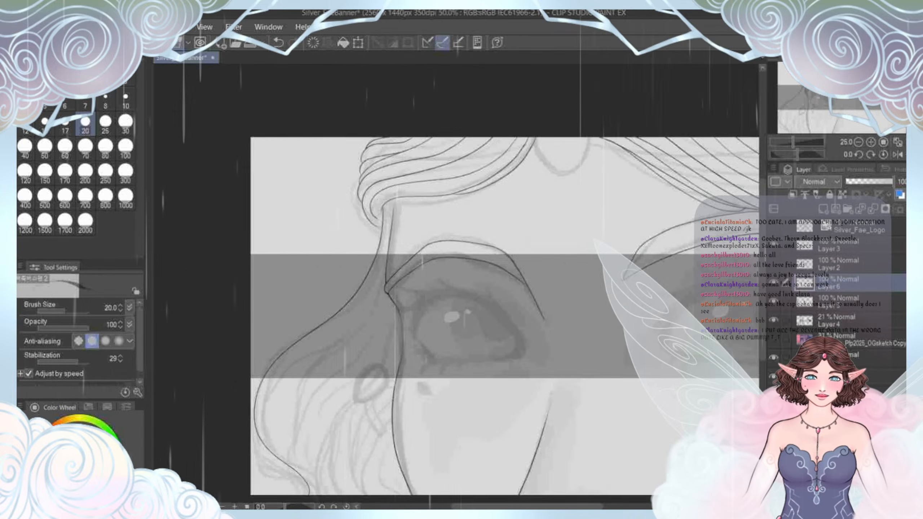
scroll(454, 164, up, 4)
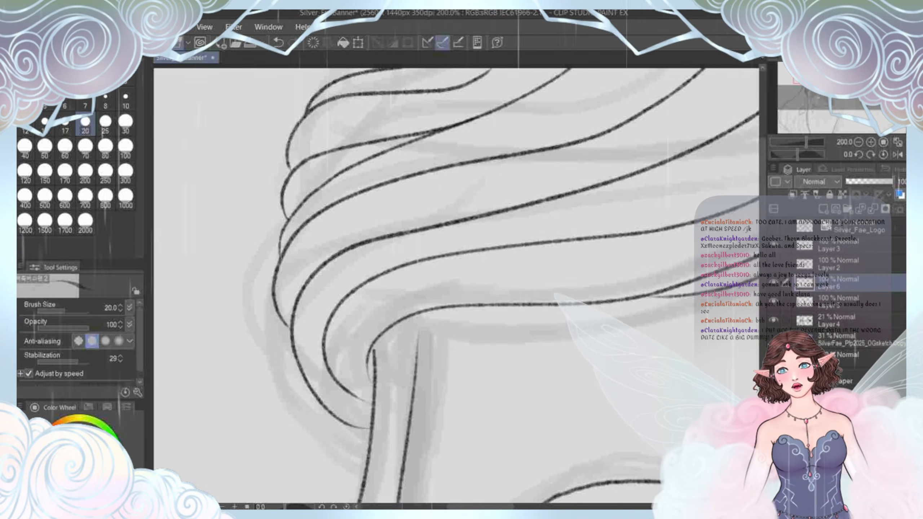
scroll(450, 327, down, 6)
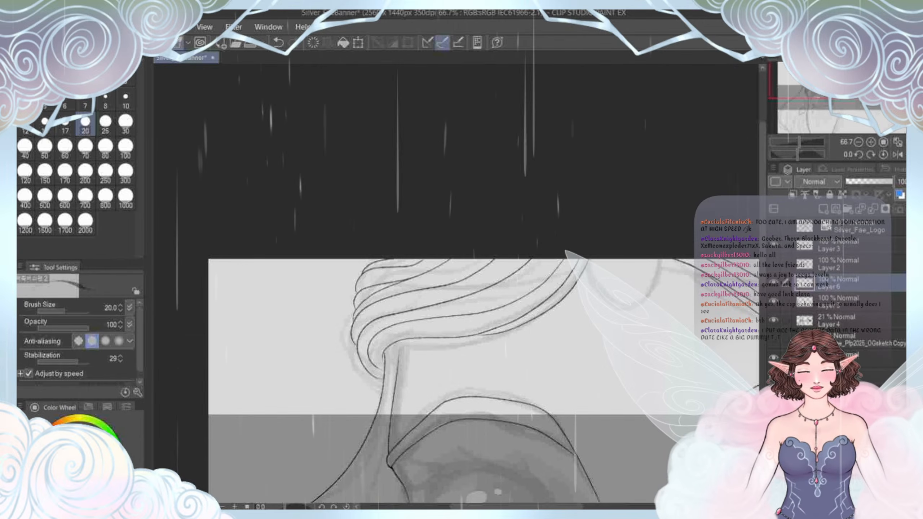
scroll(451, 328, up, 3)
scroll(450, 327, down, 3)
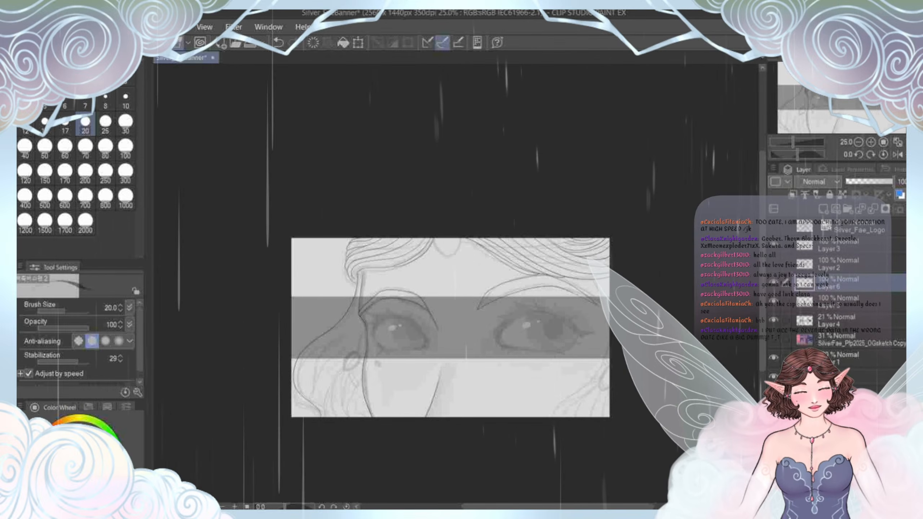
Step: Ink additional long strands between the existing lines of the left hair section, following their flow from the upper edge to the bend
scroll(399, 255, up, 10)
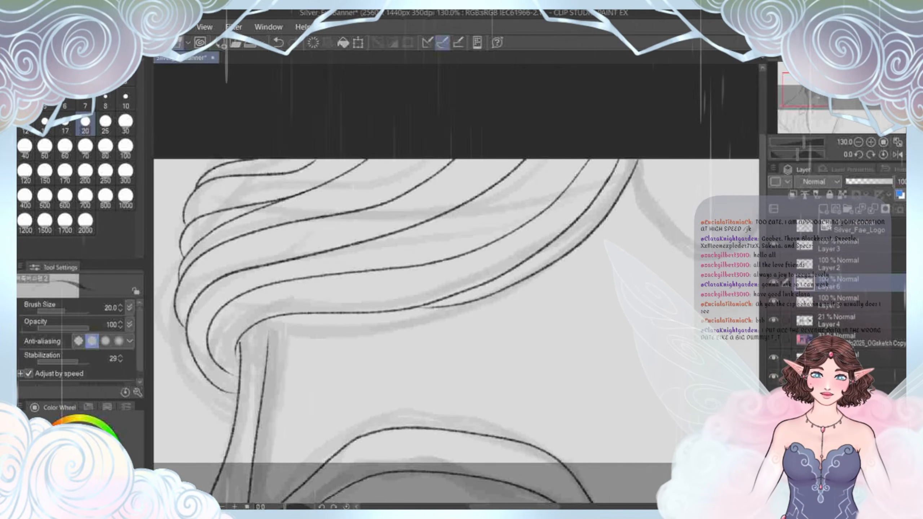
drag(582, 328, 572, 219)
drag(472, 218, 545, 278)
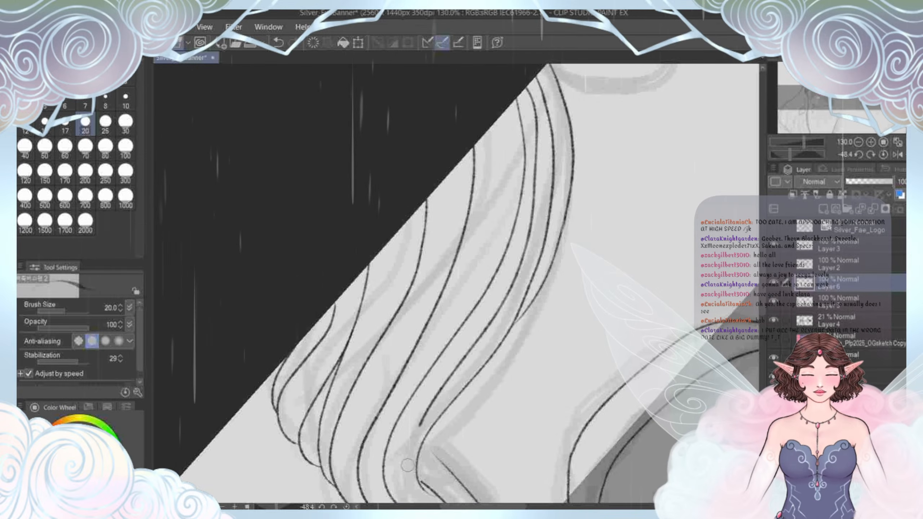
mouse_move(423, 495)
mouse_down()
mouse_move(455, 453)
mouse_move(515, 470)
mouse_move(531, 501)
mouse_up()
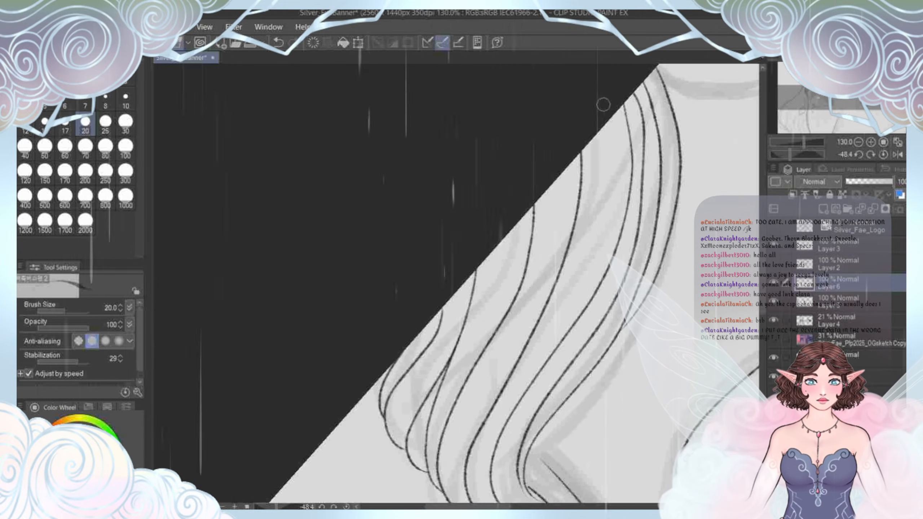
mouse_move(605, 103)
mouse_down()
mouse_move(575, 292)
mouse_move(493, 418)
mouse_move(489, 481)
mouse_up()
mouse_move(550, 182)
mouse_down()
mouse_move(442, 438)
mouse_move(440, 490)
mouse_up()
scroll(467, 327, down, 4)
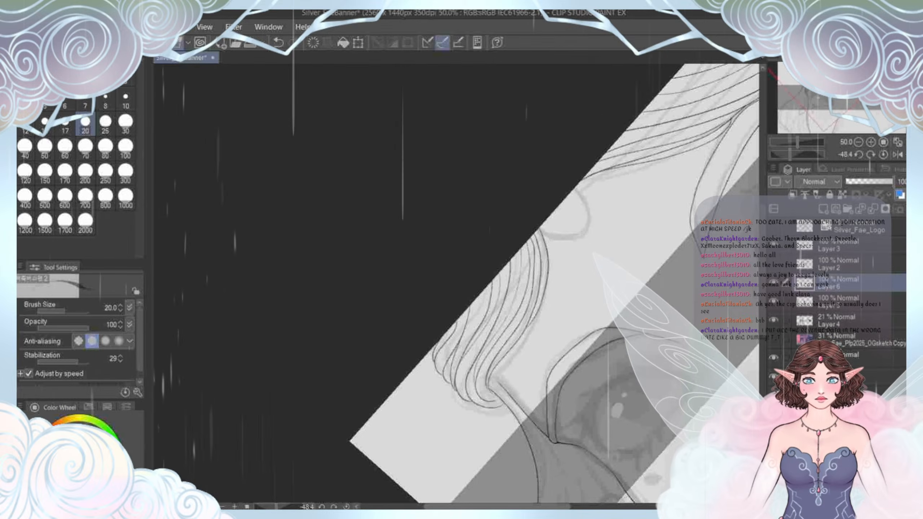
key(ctrl+at)
scroll(391, 354, down, 2)
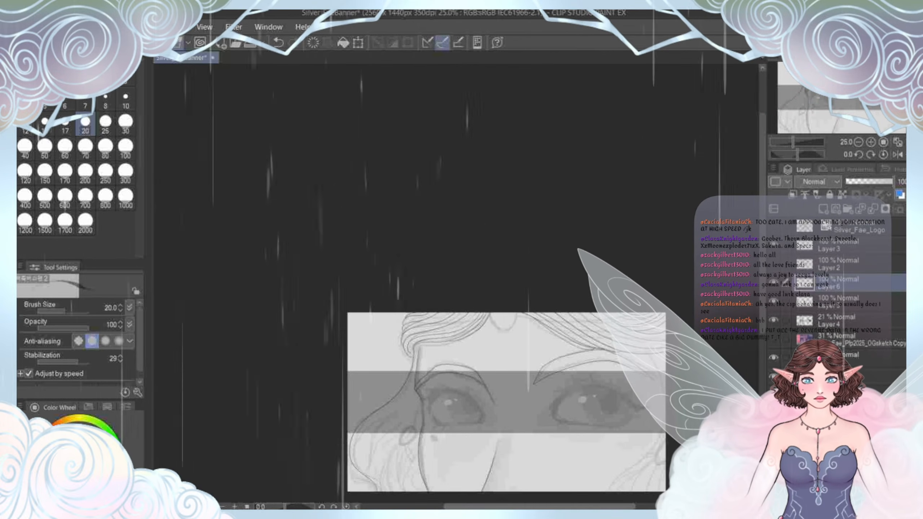
Step: Ink finer filler strands inside the curl at the bend and among the outer strands of the left hair section
scroll(403, 334, up, 3)
scroll(412, 342, up, 5)
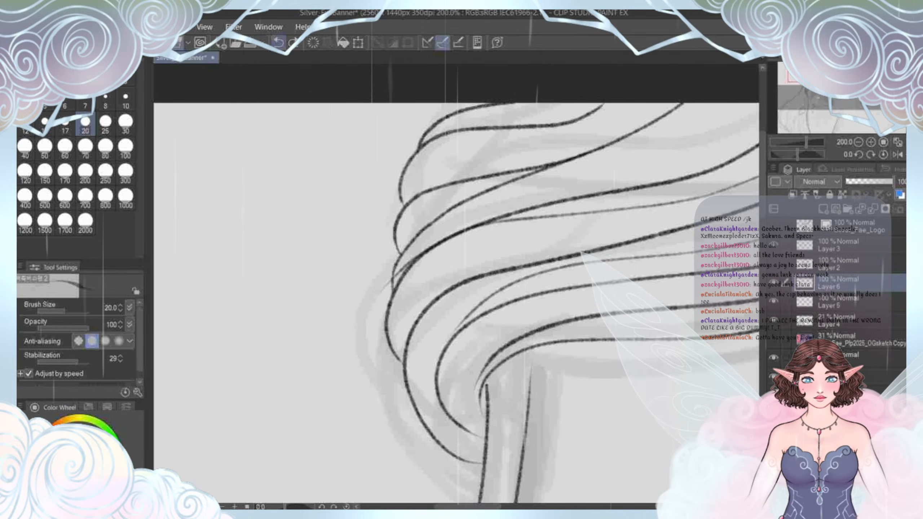
scroll(439, 350, down, 5)
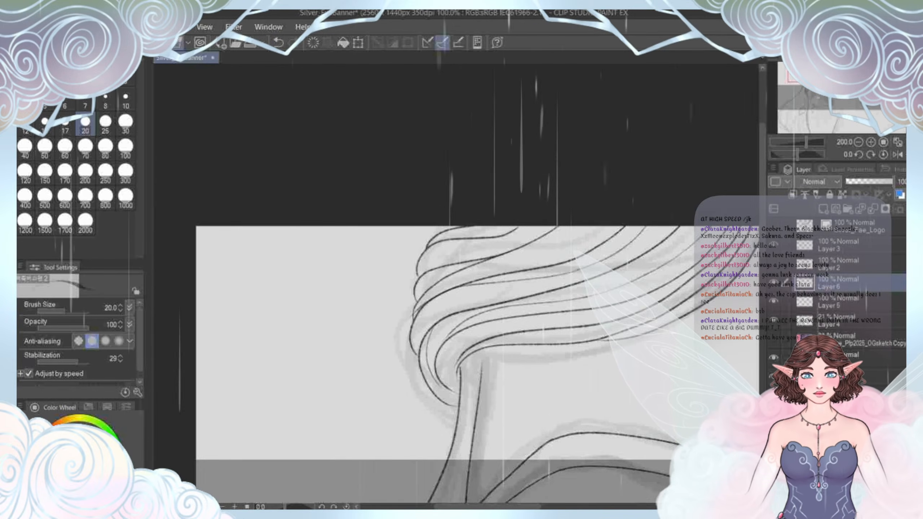
scroll(456, 340, up, 3)
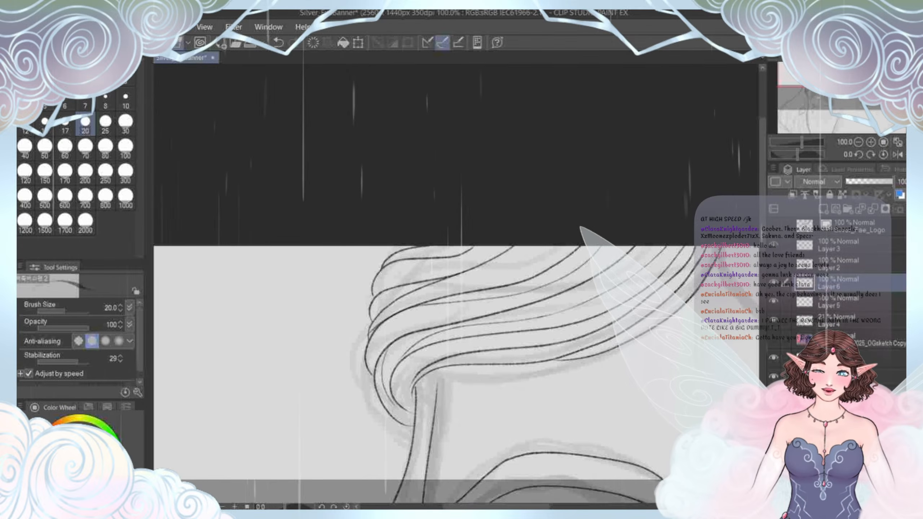
drag(456, 341, 385, 188)
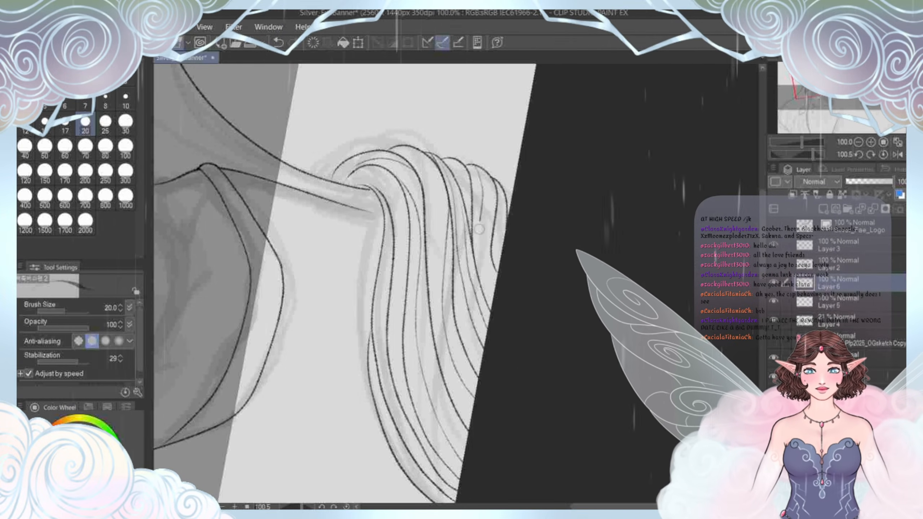
scroll(512, 301, down, 7)
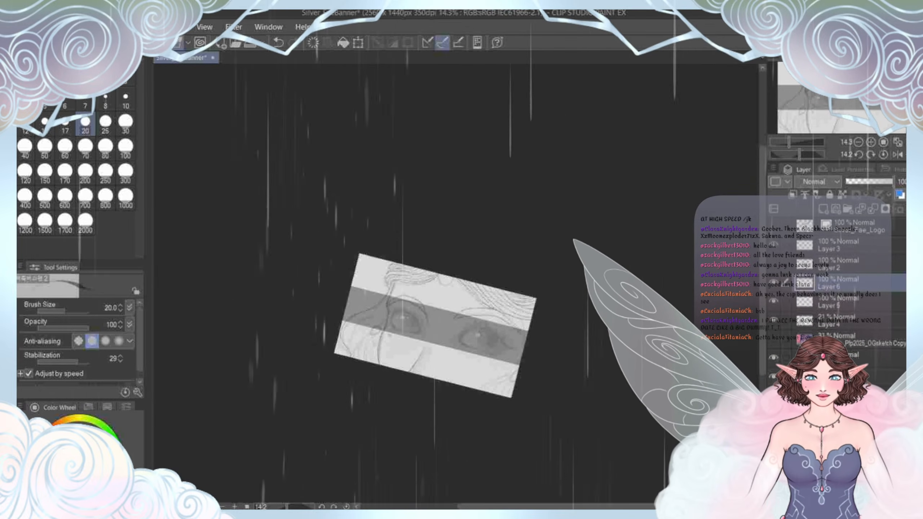
Step: Reset the canvas rotation and examine the inked curls at the left hair section's bend, close up and across the banner
key(ctrl+at)
scroll(382, 319, up, 3)
scroll(395, 263, up, 6)
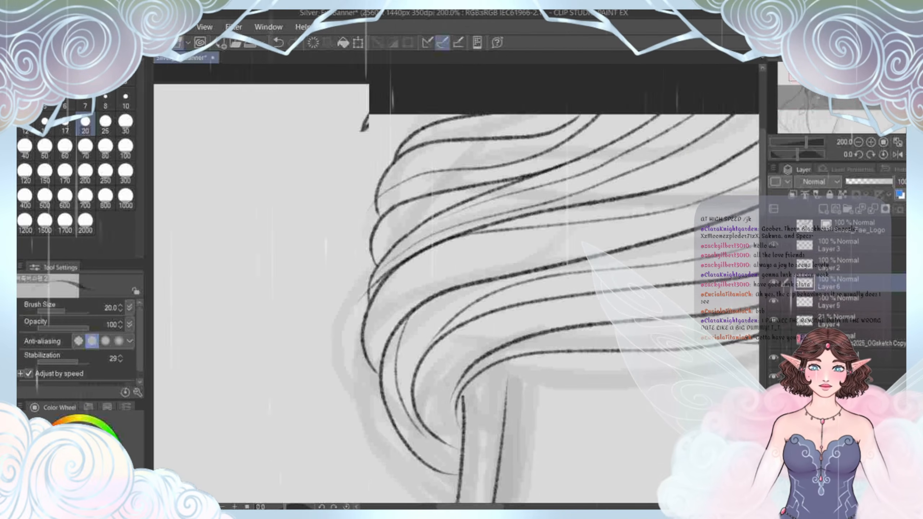
drag(463, 294, 435, 263)
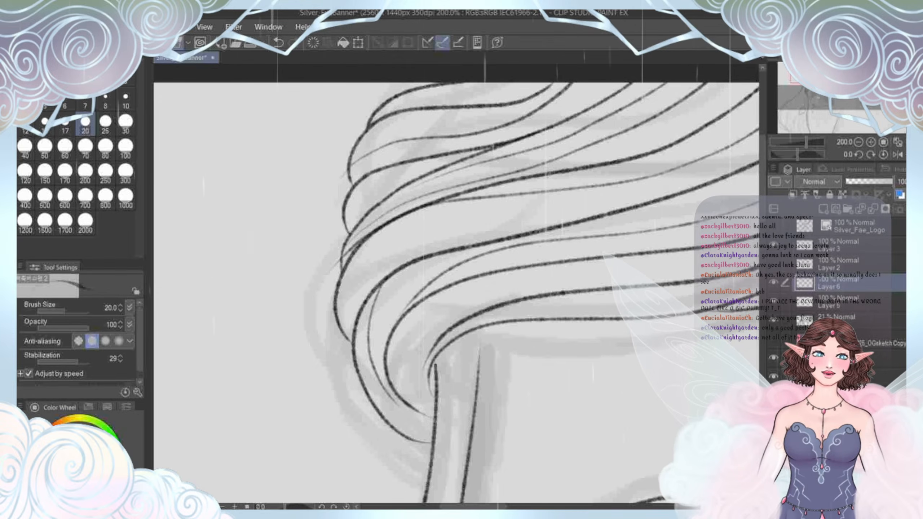
scroll(391, 316, down, 8)
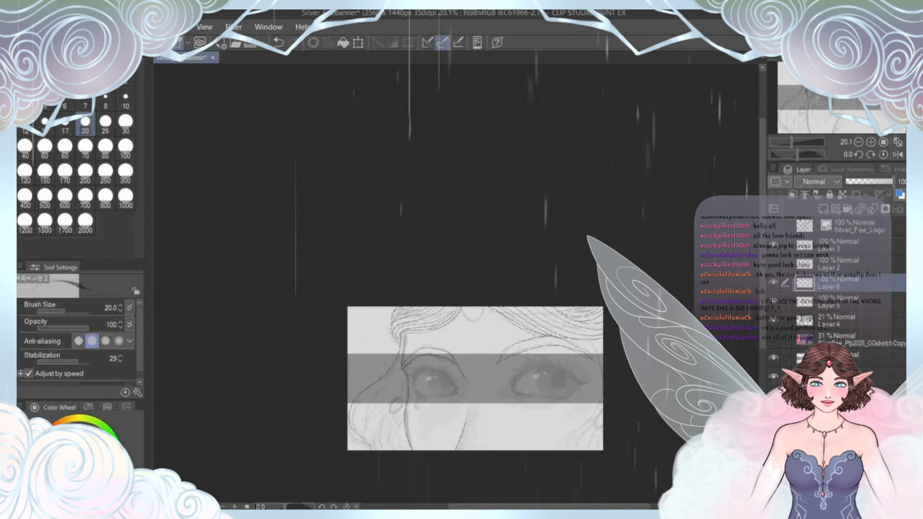
drag(394, 363, 375, 301)
scroll(373, 341, up, 3)
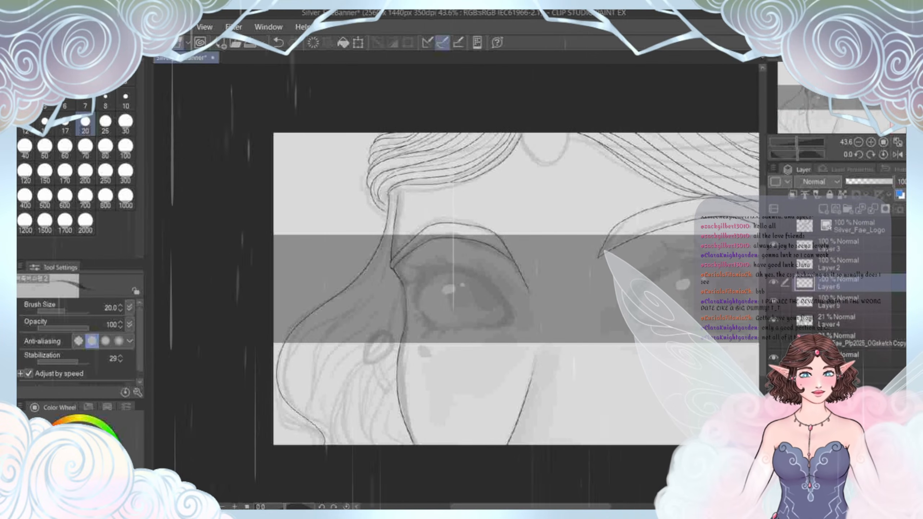
Step: Toggle the visibility of Layer 6, Layer 2 and Layer 5 to compare the line art with the sketch beneath
click(773, 282)
click(773, 264)
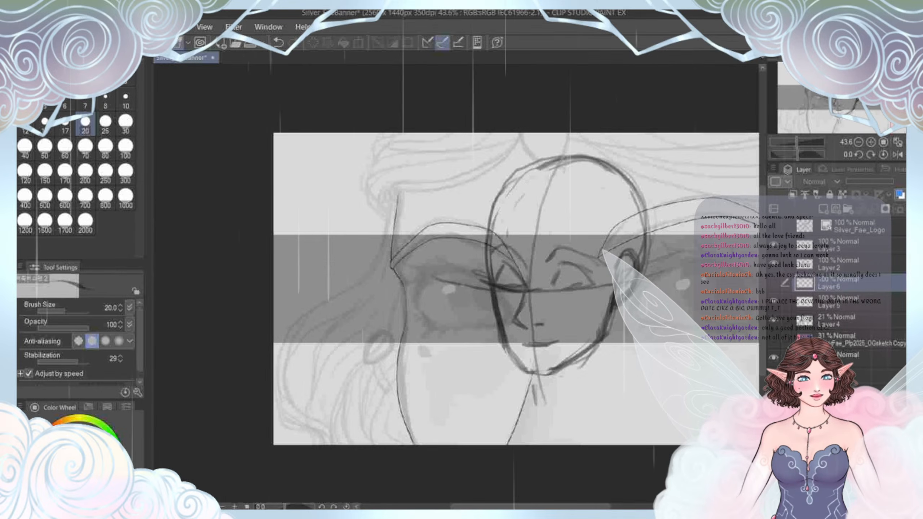
click(773, 302)
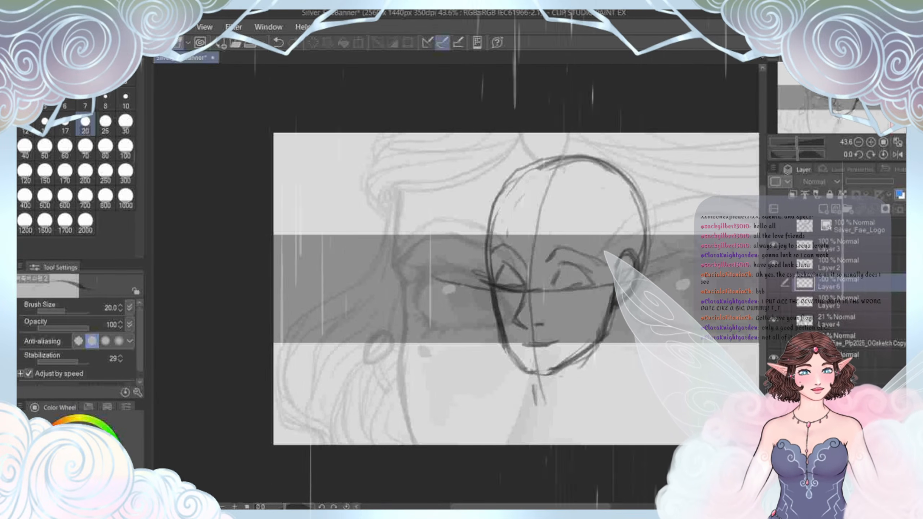
click(773, 301)
click(773, 264)
click(773, 283)
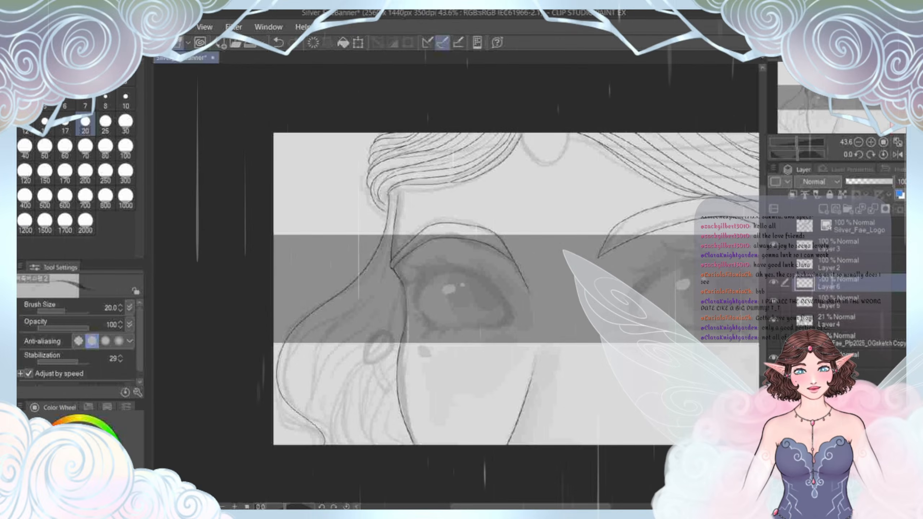
click(774, 282)
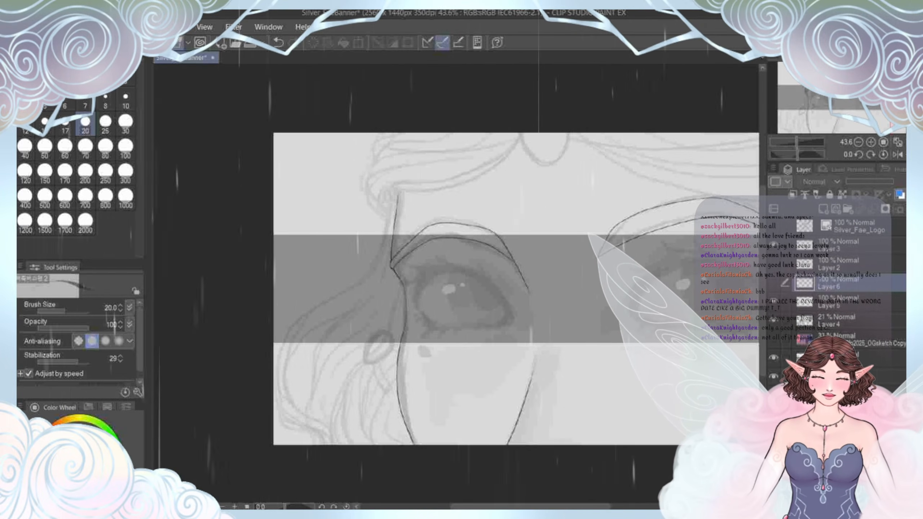
scroll(516, 315, up, 2)
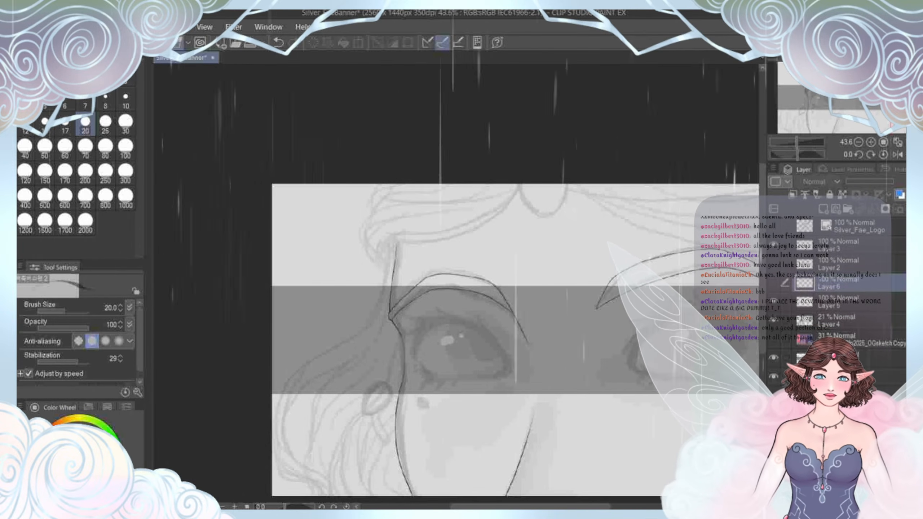
scroll(516, 314, down, 2)
scroll(515, 314, right, 3)
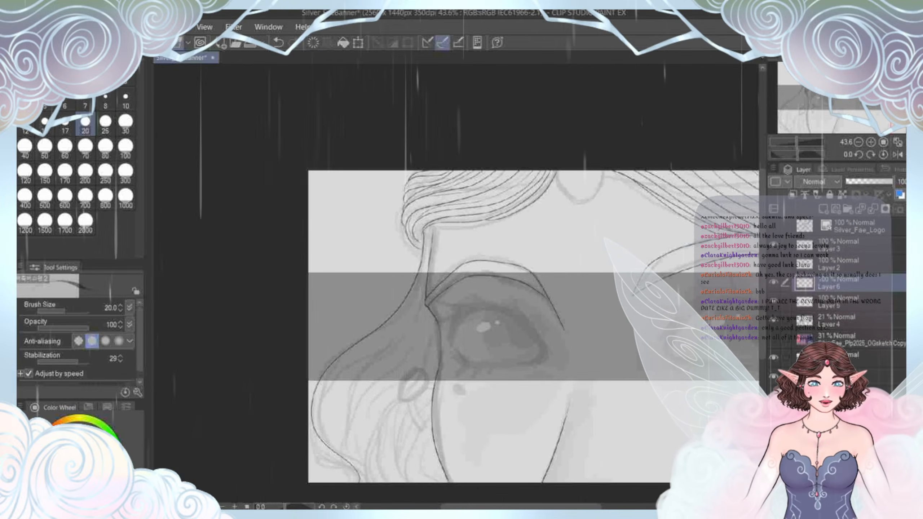
Step: Ink additional short strands between the lines near the forehead parting of the upper left hair section, following its lower edge
drag(633, 172, 502, 286)
scroll(454, 240, up, 5)
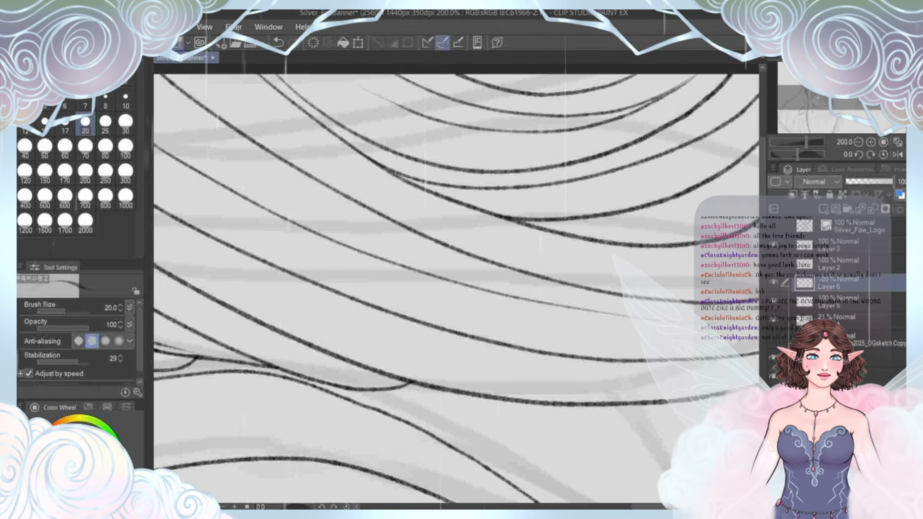
scroll(347, 322, down, 5)
drag(348, 323, 676, 297)
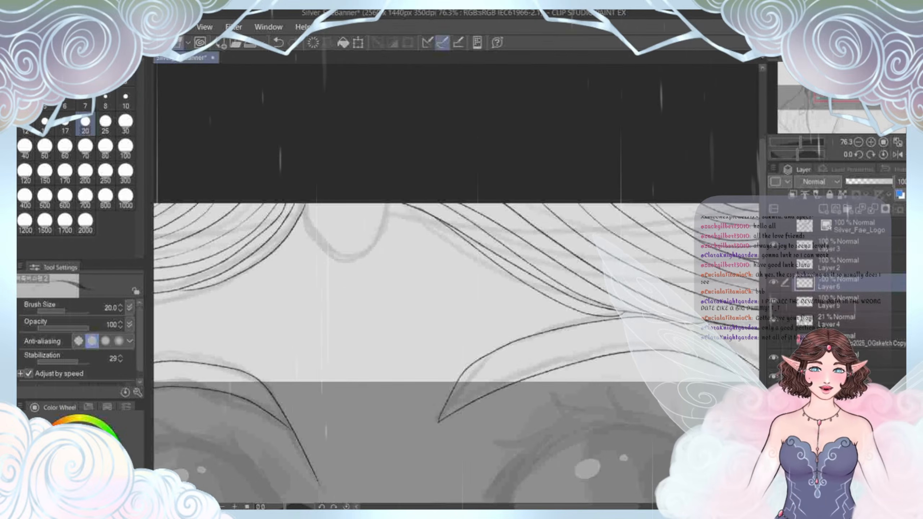
drag(363, 309, 590, 295)
scroll(434, 243, up, 5)
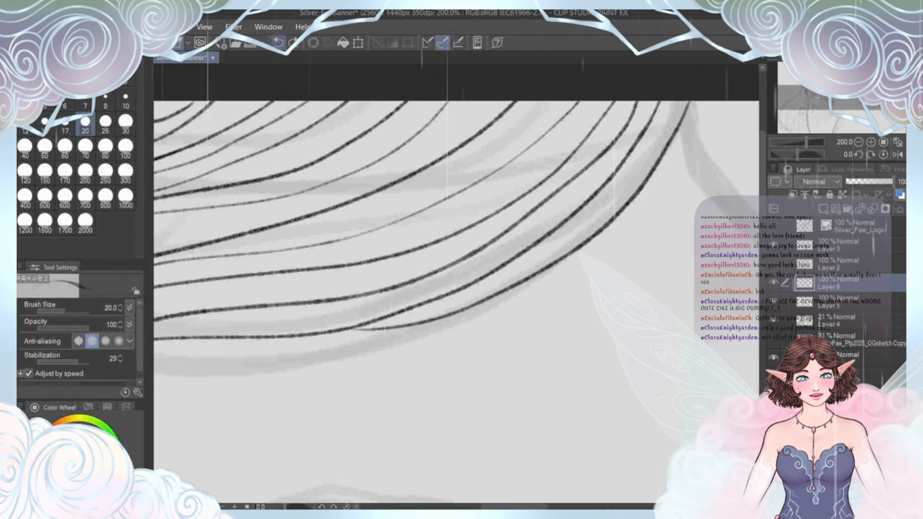
scroll(456, 284, up, 3)
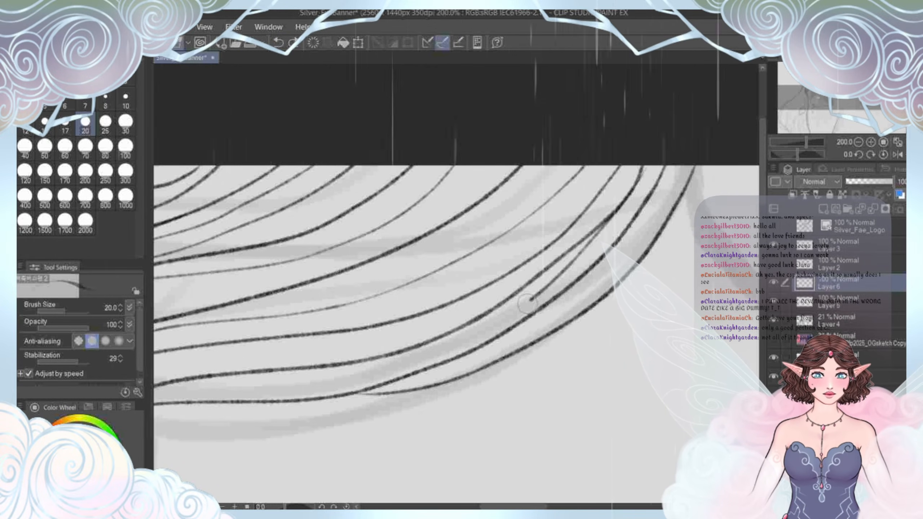
drag(529, 304, 819, 302)
mouse_move(581, 255)
mouse_down()
mouse_move(584, 301)
mouse_move(567, 269)
mouse_up()
mouse_move(454, 346)
mouse_down()
mouse_move(571, 179)
mouse_move(408, 222)
mouse_up()
scroll(399, 210, down, 3)
key(ctrl+@)
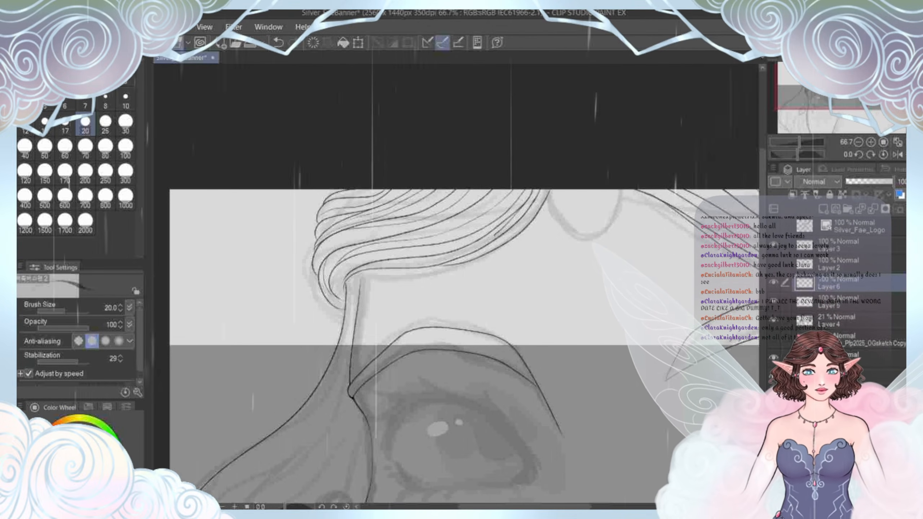
Step: Ink a long line just inside the outer contour of the lower left hair lock, and undo the attempts at its lower end
scroll(353, 285, down, 3)
scroll(363, 269, up, 3)
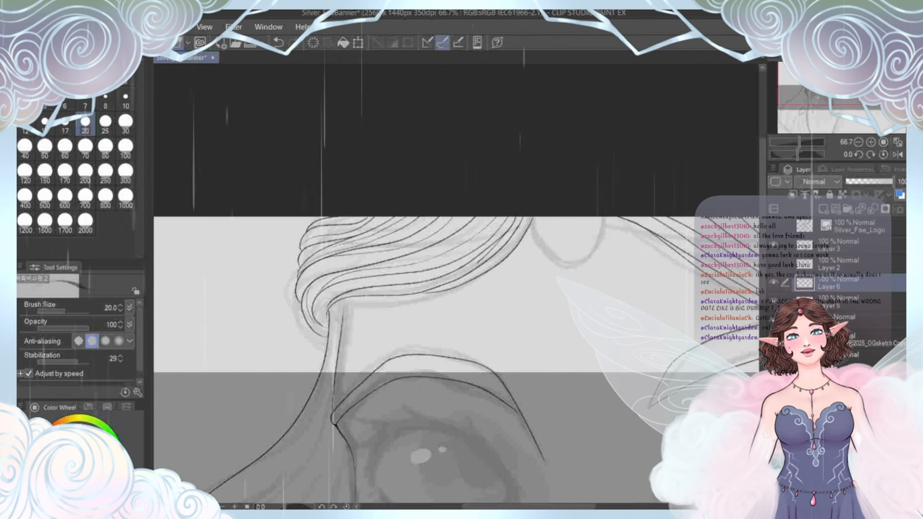
mouse_move(421, 393)
mouse_down()
mouse_move(431, 291)
mouse_move(394, 171)
mouse_up()
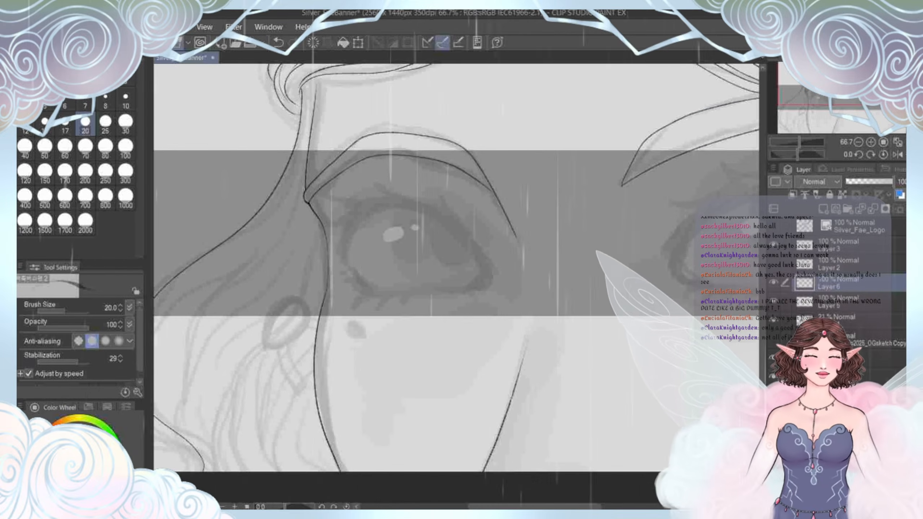
mouse_move(394, 255)
mouse_down()
mouse_move(567, 249)
mouse_move(456, 250)
mouse_move(485, 289)
mouse_move(550, 292)
mouse_up()
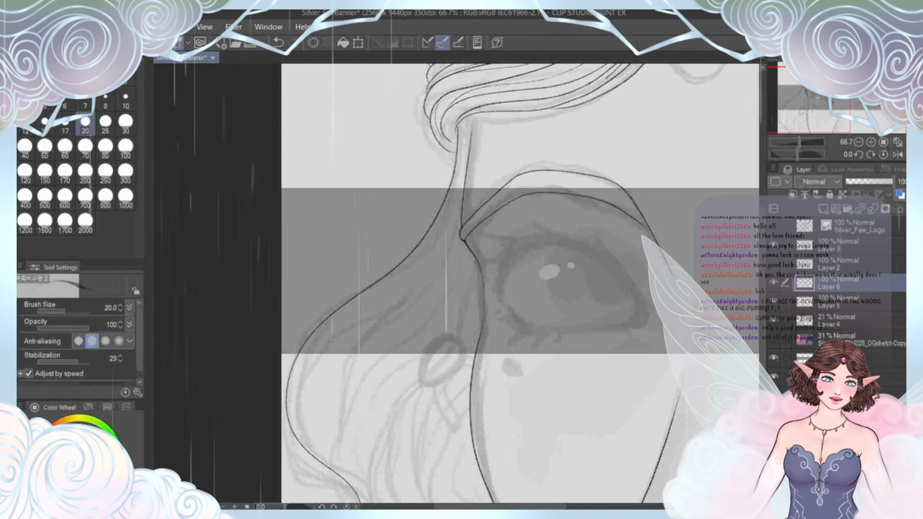
drag(348, 313, 302, 360)
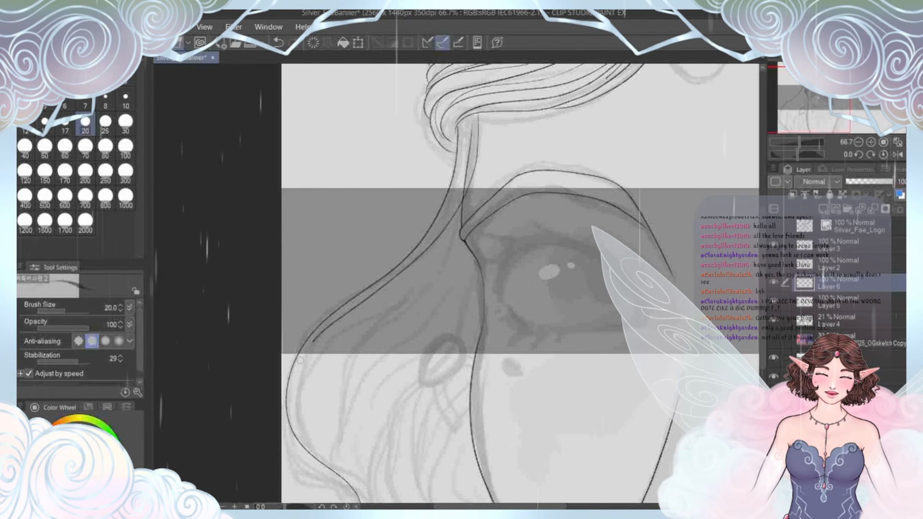
mouse_move(300, 422)
mouse_down()
mouse_move(307, 324)
mouse_move(381, 387)
mouse_up()
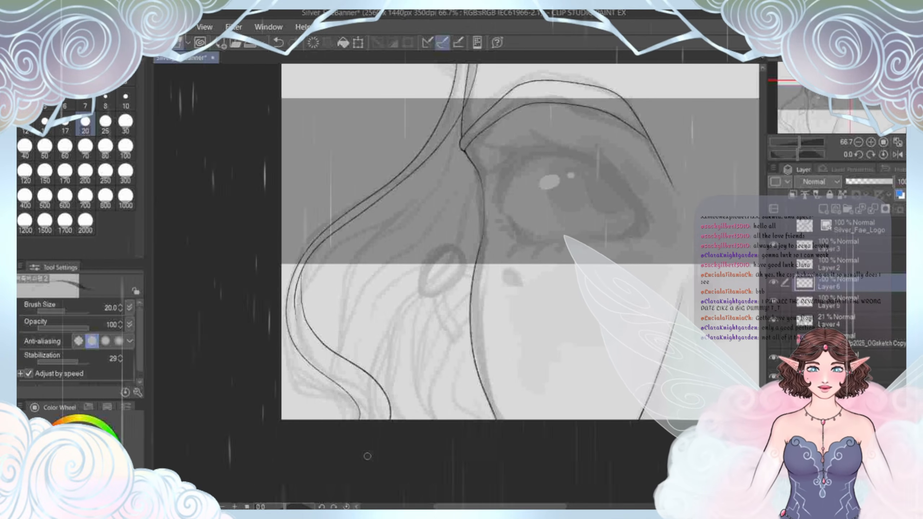
key(ctrl+z)
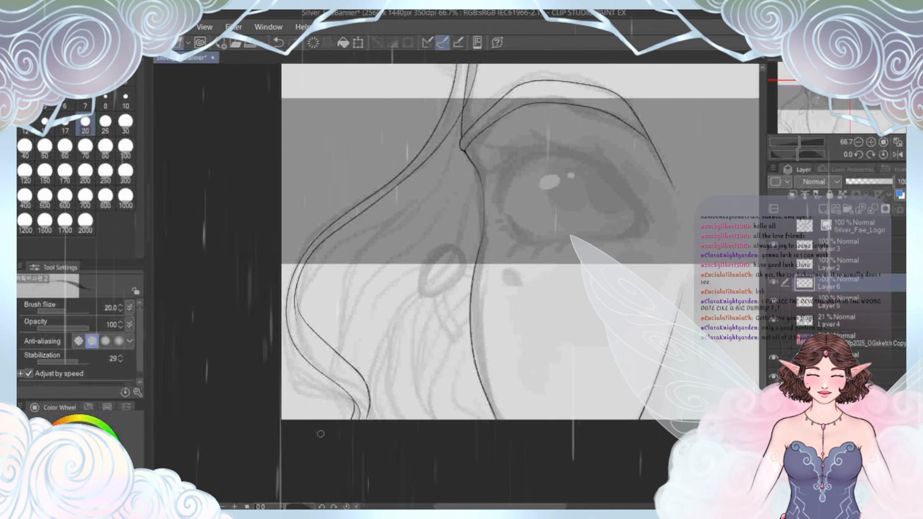
key(ctrl+z)
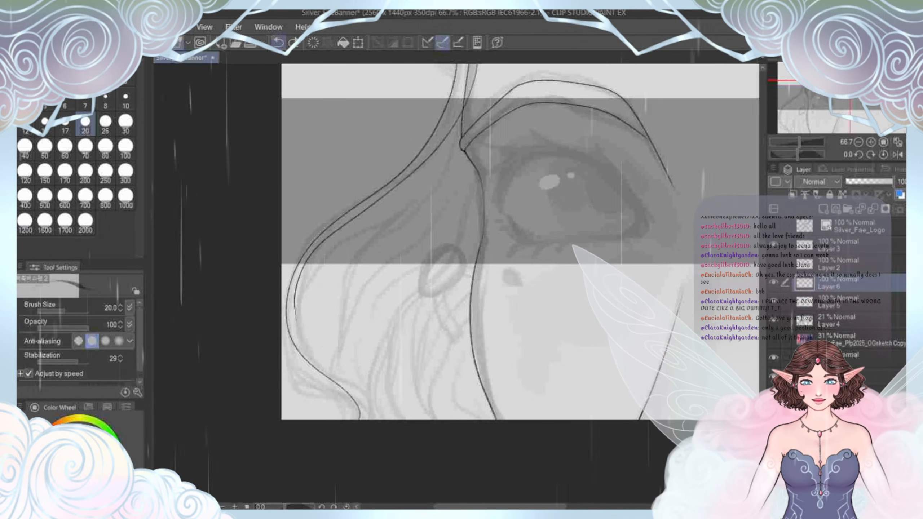
Step: Ink overlapping strands curling to the banner's lower edge and finer strands inside the outer part of the lower left lock
scroll(278, 308, up, 3)
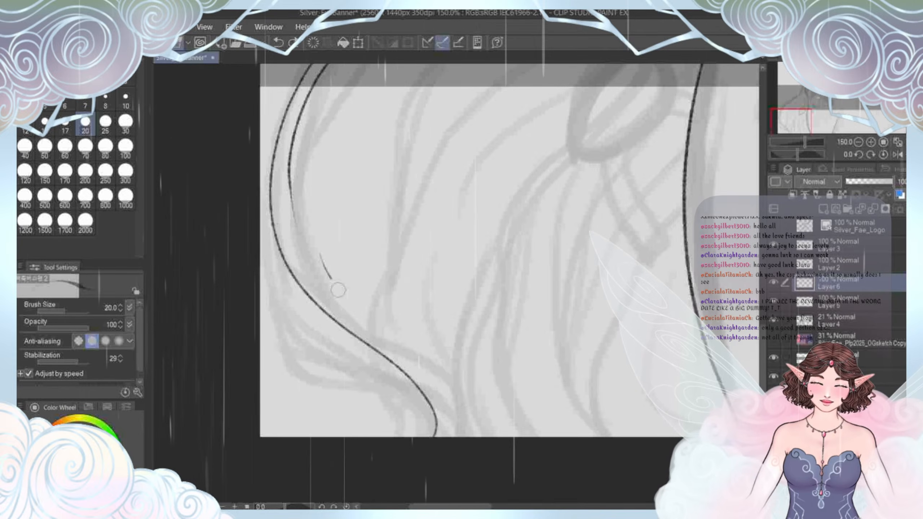
mouse_move(338, 290)
mouse_down()
mouse_move(424, 355)
mouse_move(455, 421)
mouse_move(422, 469)
mouse_up()
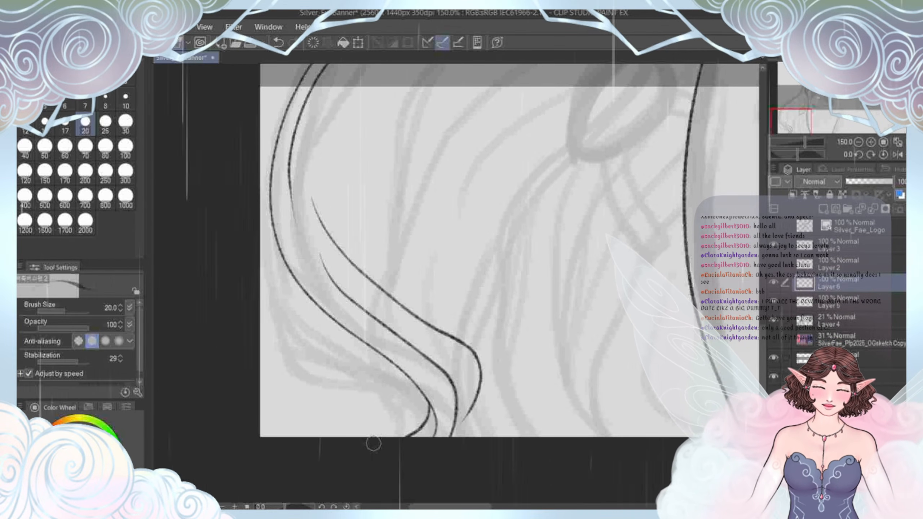
scroll(373, 444, up, 5)
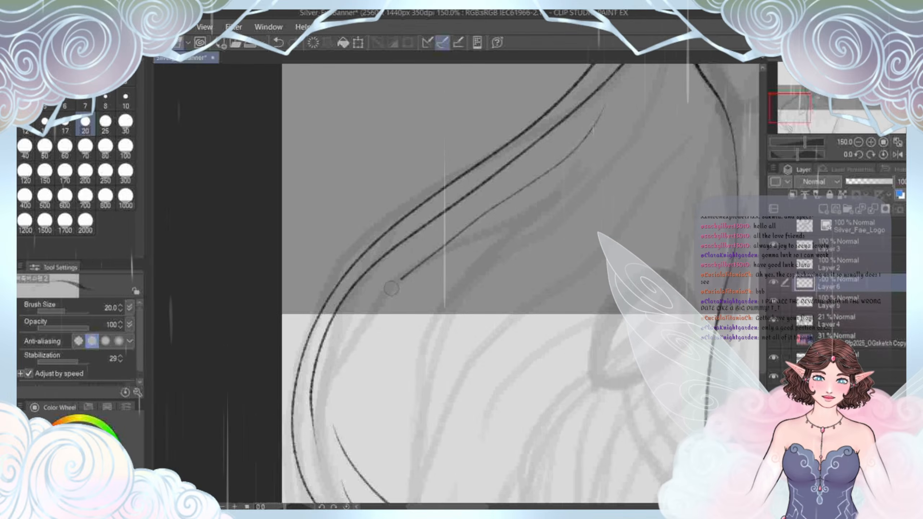
scroll(389, 315, down, 4)
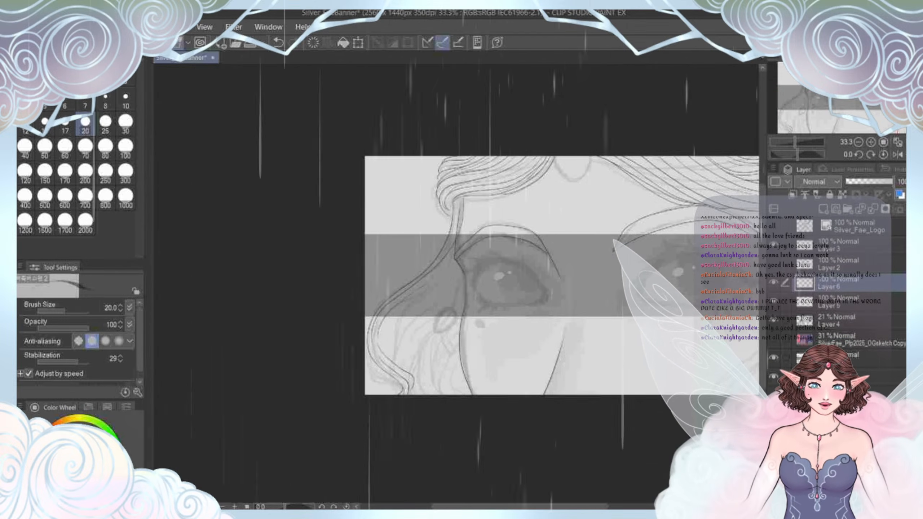
scroll(385, 346, up, 3)
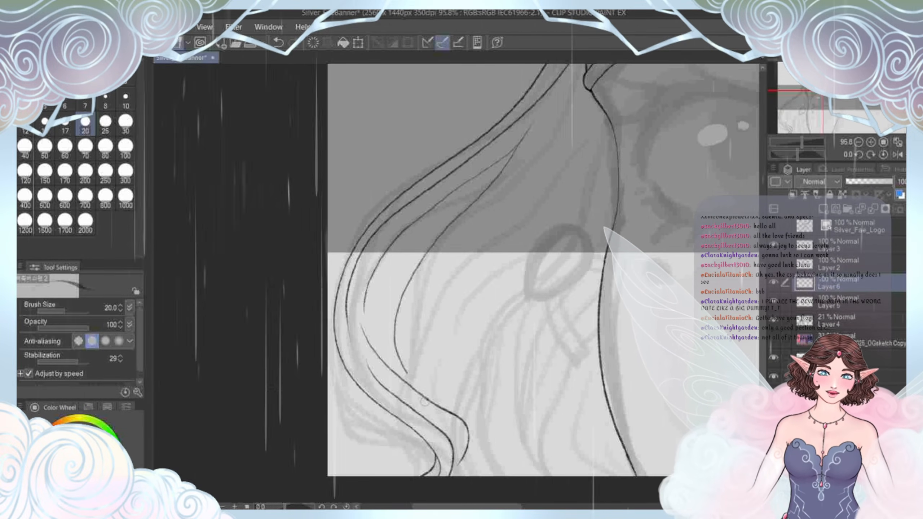
scroll(499, 176, down, 4)
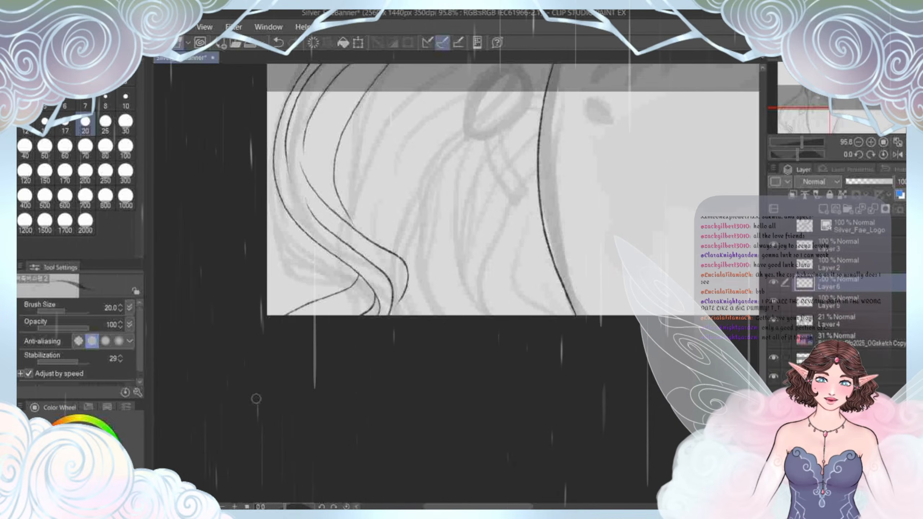
scroll(255, 398, down, 5)
drag(496, 265, 493, 261)
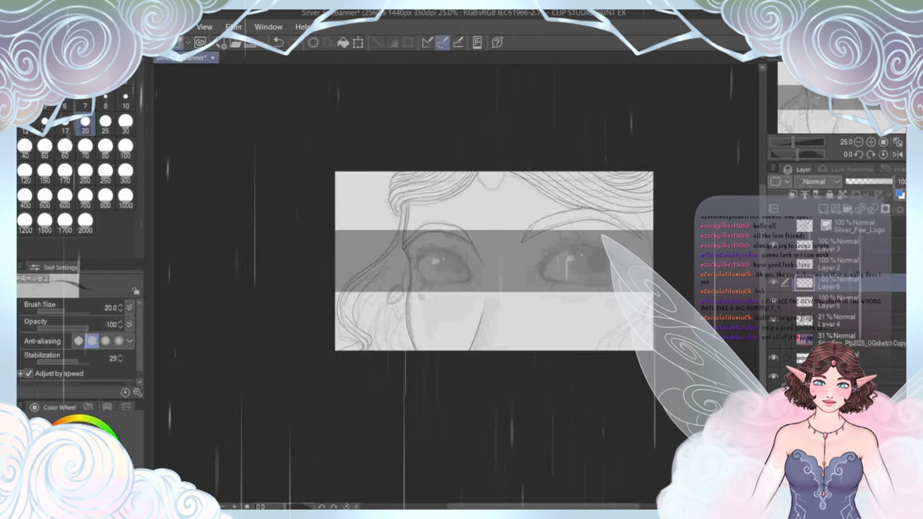
Step: Ink long wavy strands through the rest of the lower left lock, from the temple across the earring sketch towards the lower edge
scroll(356, 305, up, 3)
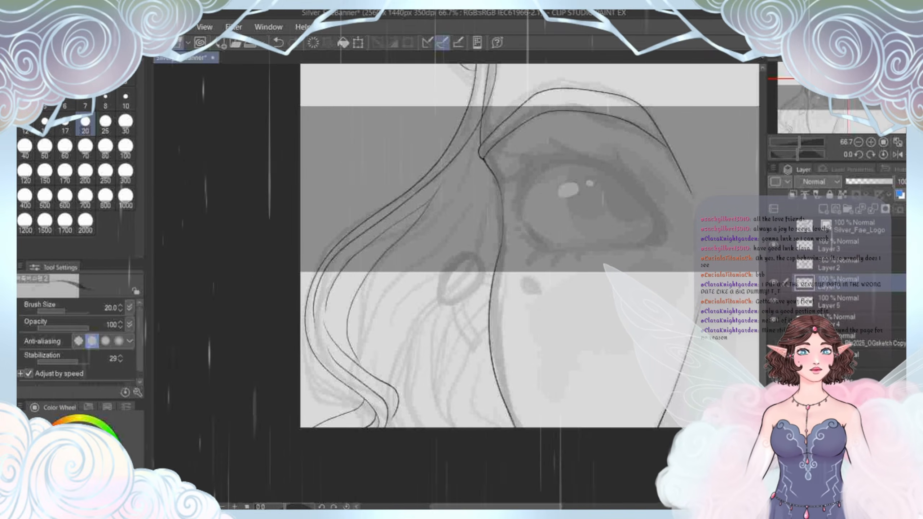
drag(508, 225, 472, 285)
drag(354, 369, 403, 335)
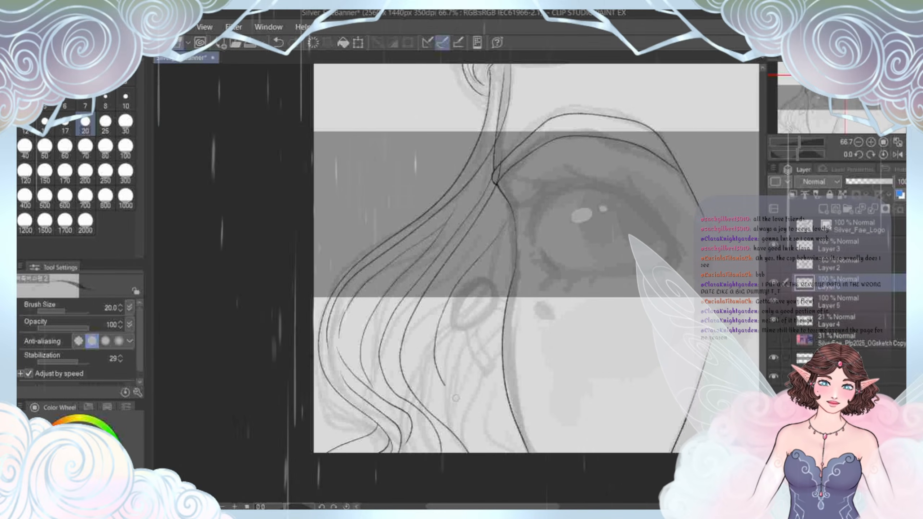
mouse_move(541, 451)
mouse_down()
mouse_move(419, 355)
mouse_move(457, 380)
mouse_move(549, 409)
mouse_up()
scroll(460, 365, up, 5)
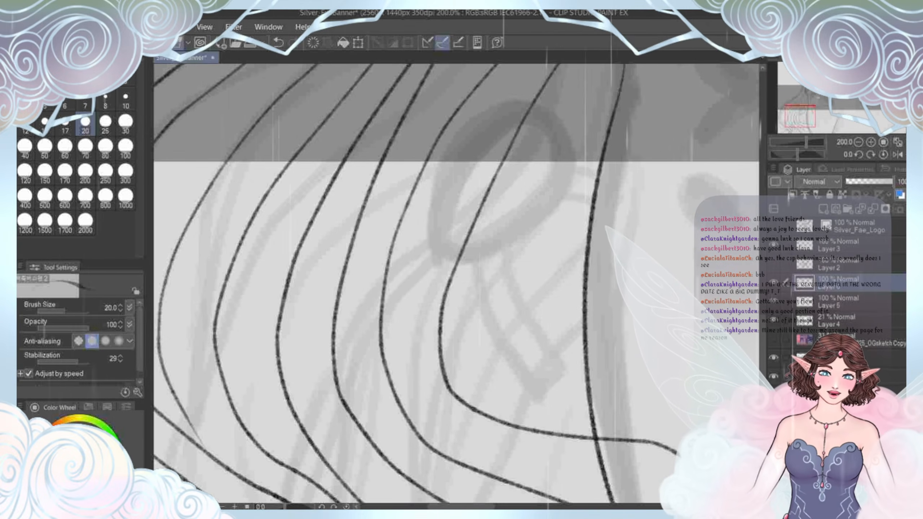
mouse_move(440, 363)
mouse_down()
mouse_move(444, 263)
mouse_move(489, 208)
mouse_up()
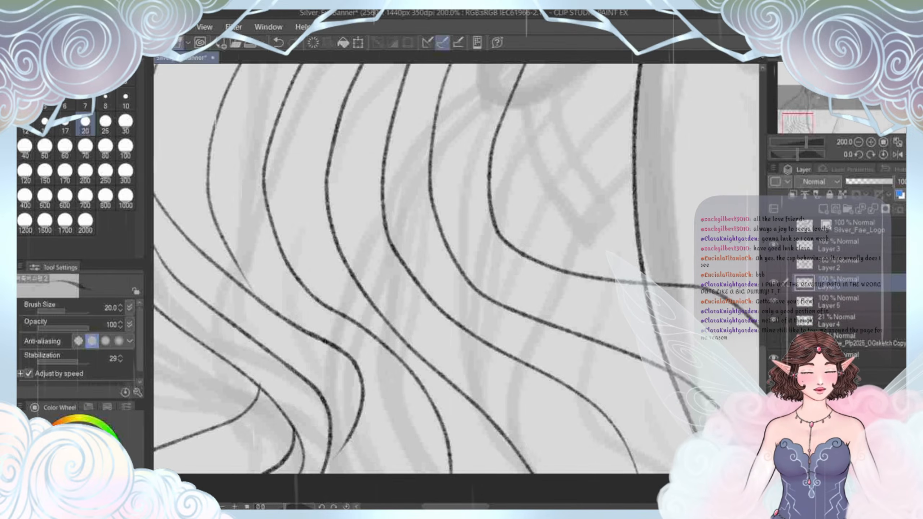
scroll(378, 290, down, 11)
scroll(358, 233, up, 6)
mouse_move(592, 137)
mouse_down()
mouse_move(500, 276)
mouse_move(617, 287)
mouse_up()
Step: Try a long looping test stroke across the left eye and cheek, and undo it
scroll(353, 310, down, 5)
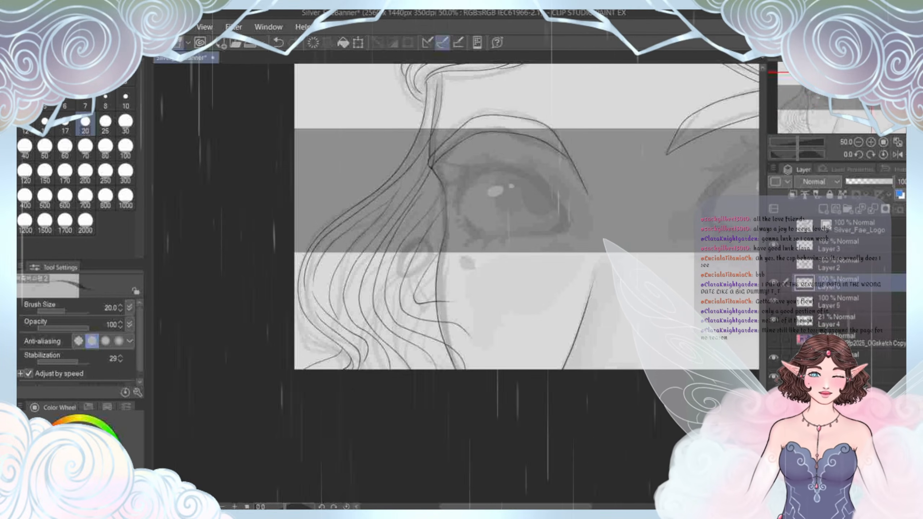
drag(414, 232, 365, 319)
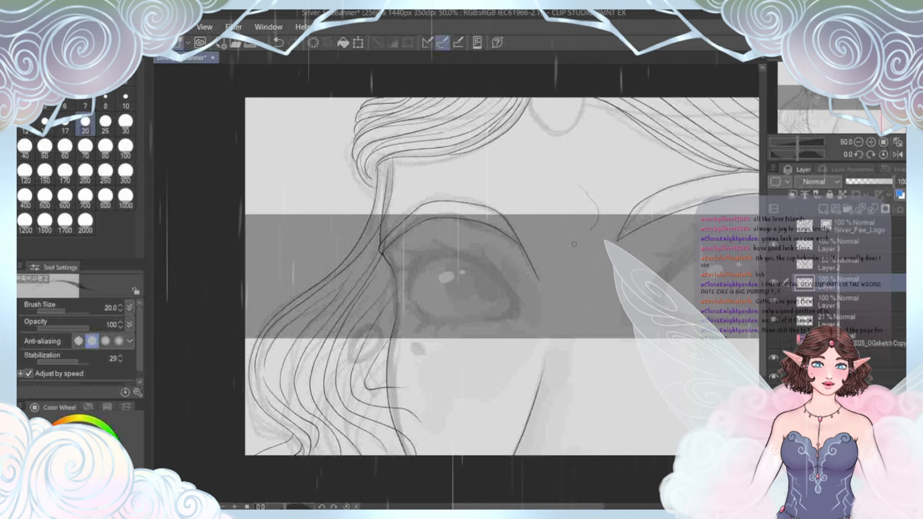
drag(574, 244, 501, 261)
drag(452, 434, 386, 324)
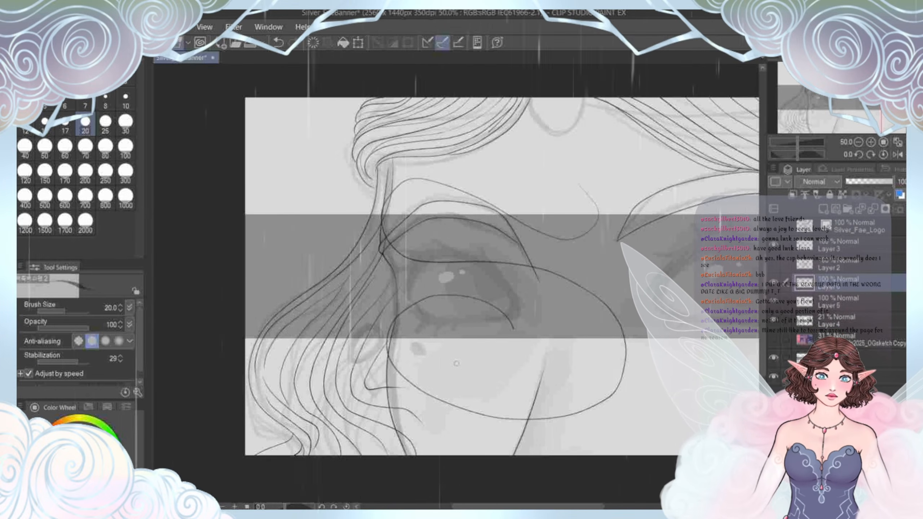
scroll(474, 318, up, 10)
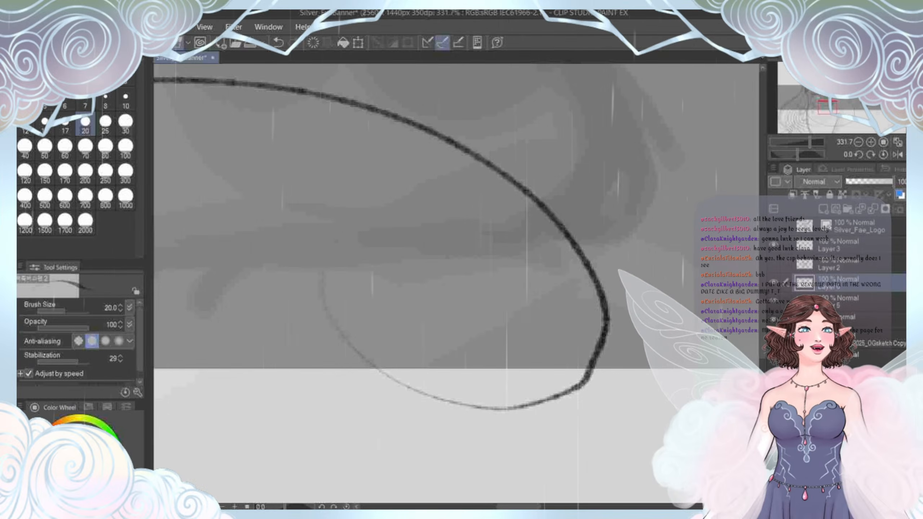
scroll(474, 318, down, 10)
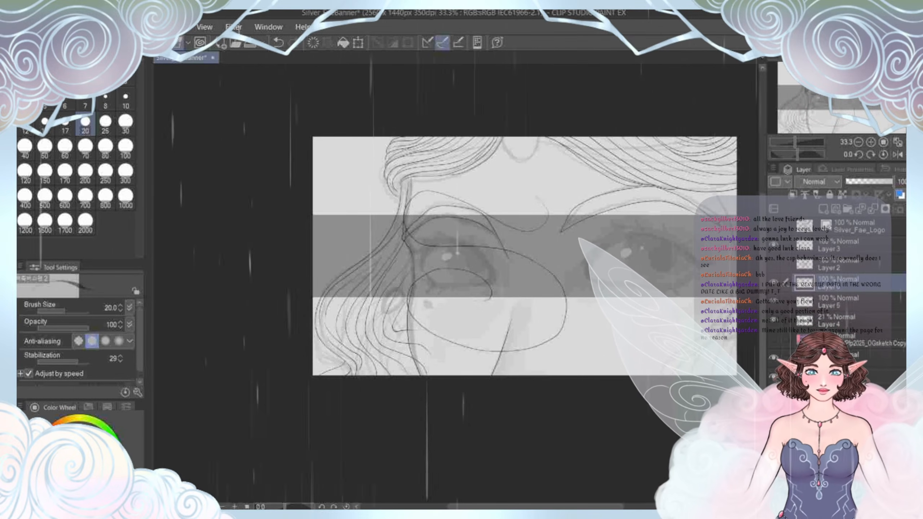
key(ctrl+z)
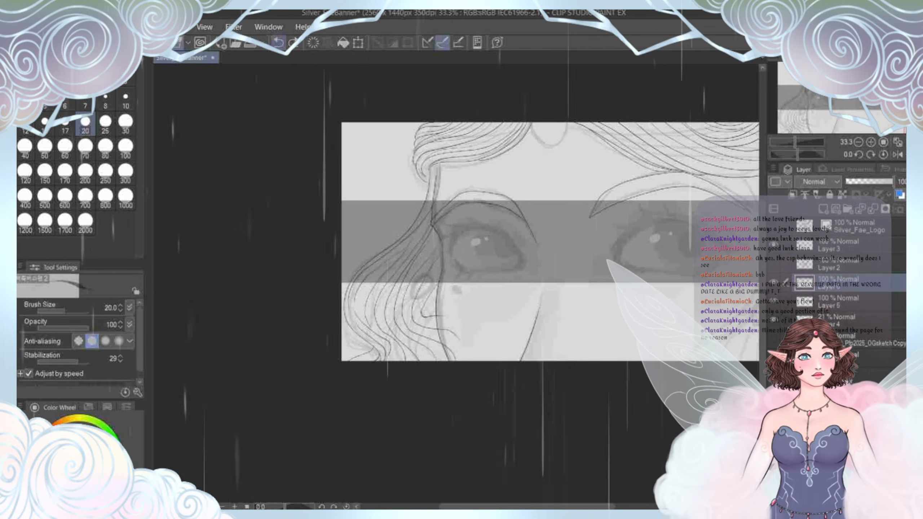
Step: Undo the wavy strands inked inside the lower left hair lock, keeping only its outer contour
scroll(462, 276, up, 3)
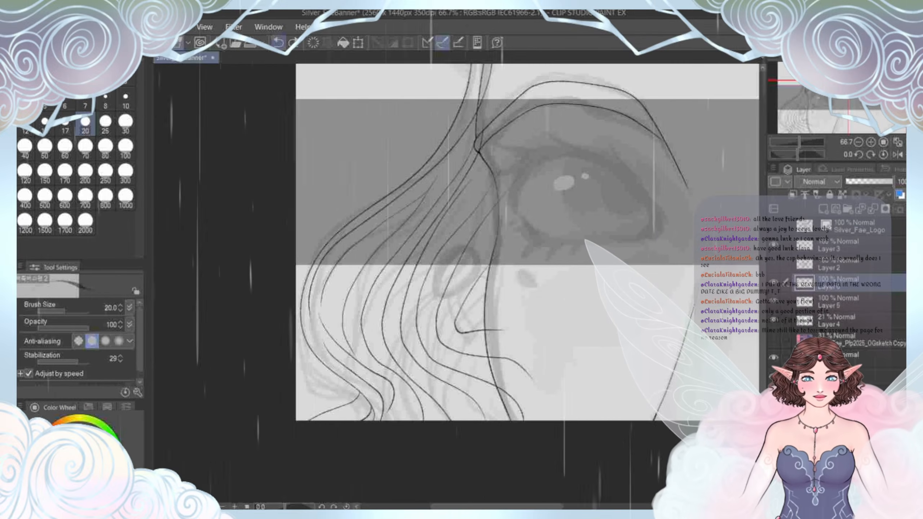
scroll(461, 277, down, 6)
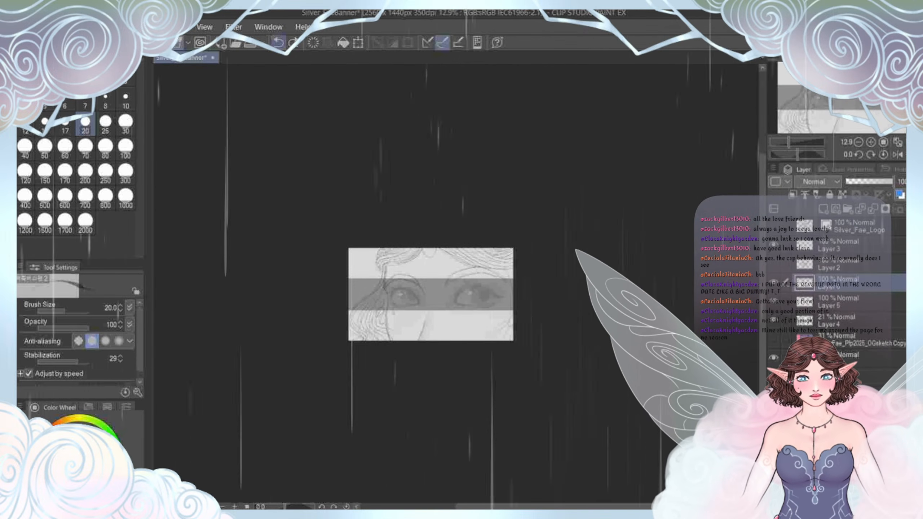
scroll(361, 317, up, 5)
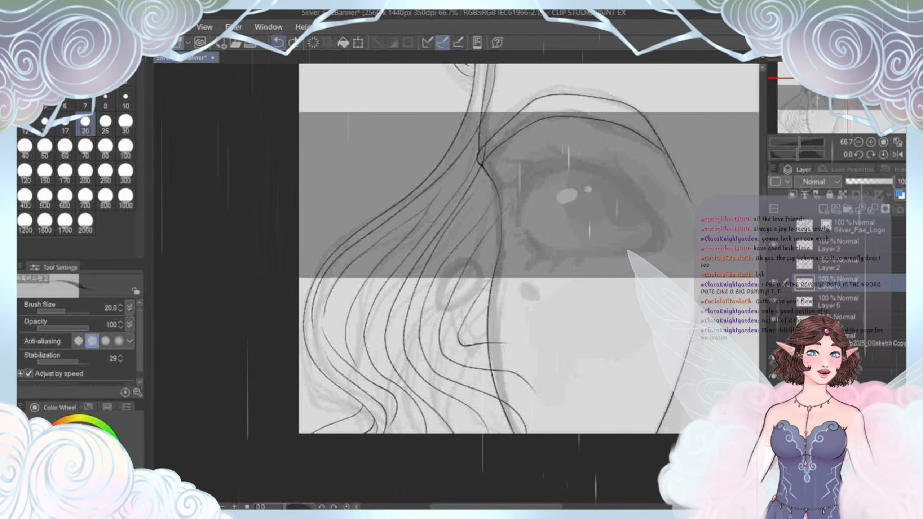
scroll(458, 277, down, 3)
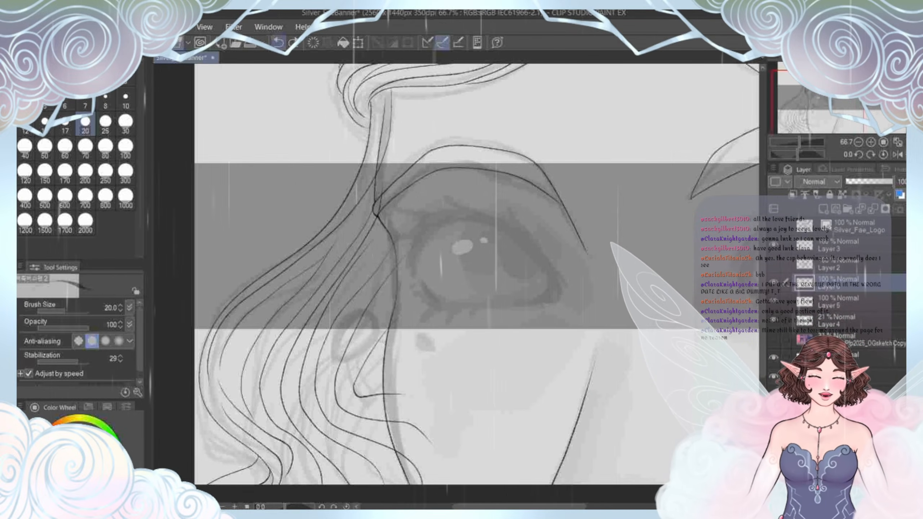
scroll(410, 345, up, 2)
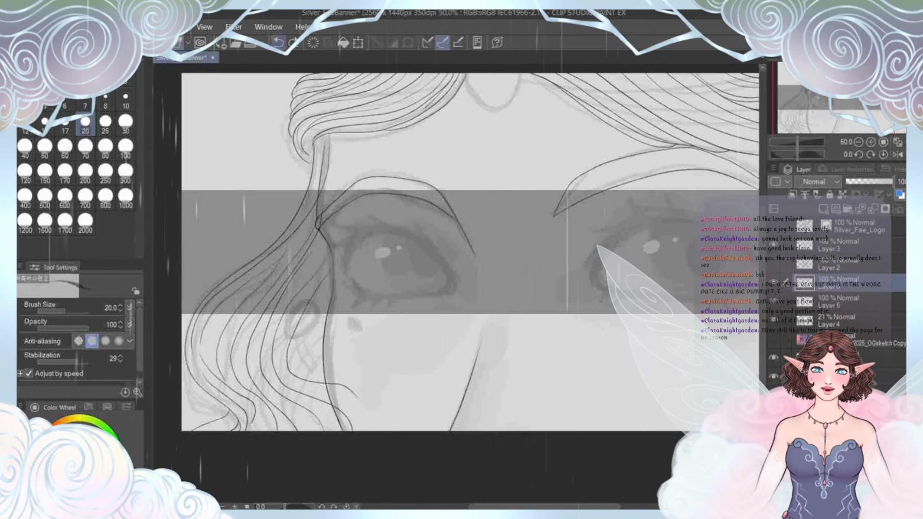
key(ctrl+z)
key(ctrl+z)
key(ctrl+z)
key(ctrl+z)
key(ctrl+z)
Step: Set the brush stabilization to 5, try a looping test stroke over the left eye and cheek, and undo it
drag(450, 254, 563, 241)
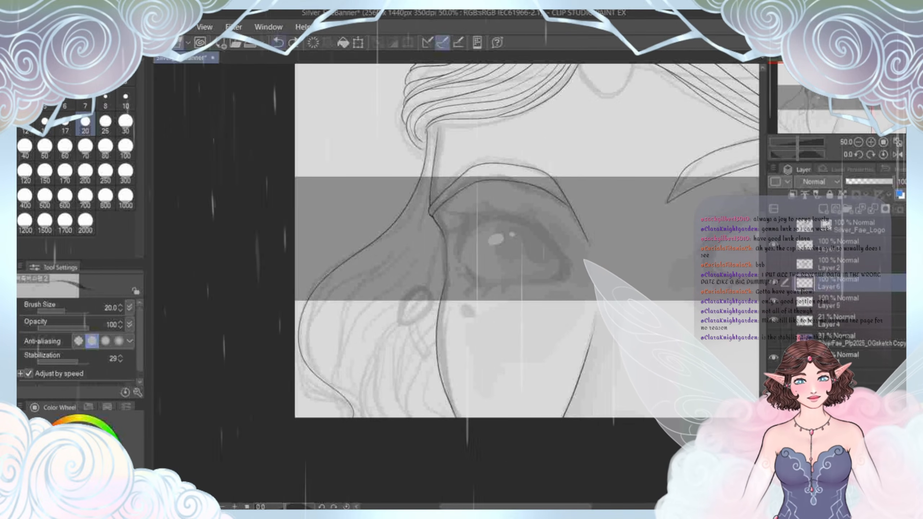
drag(526, 240, 405, 273)
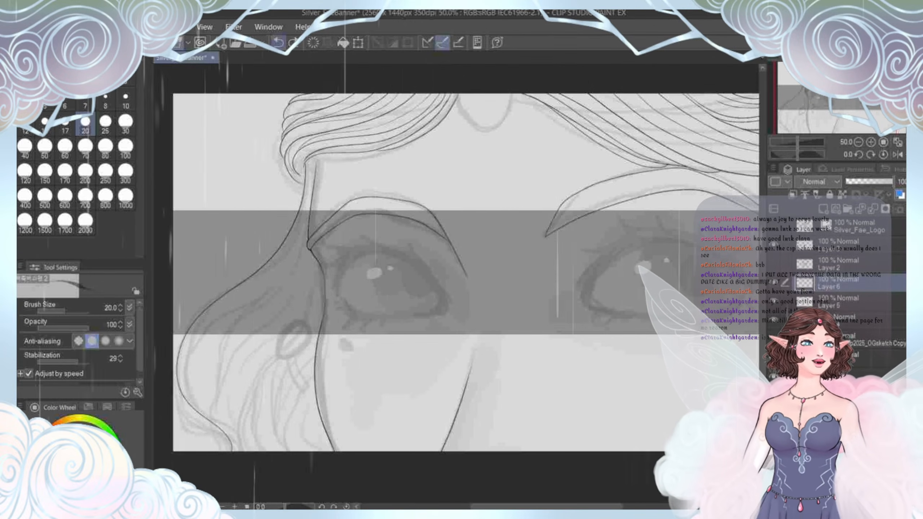
drag(435, 276, 503, 225)
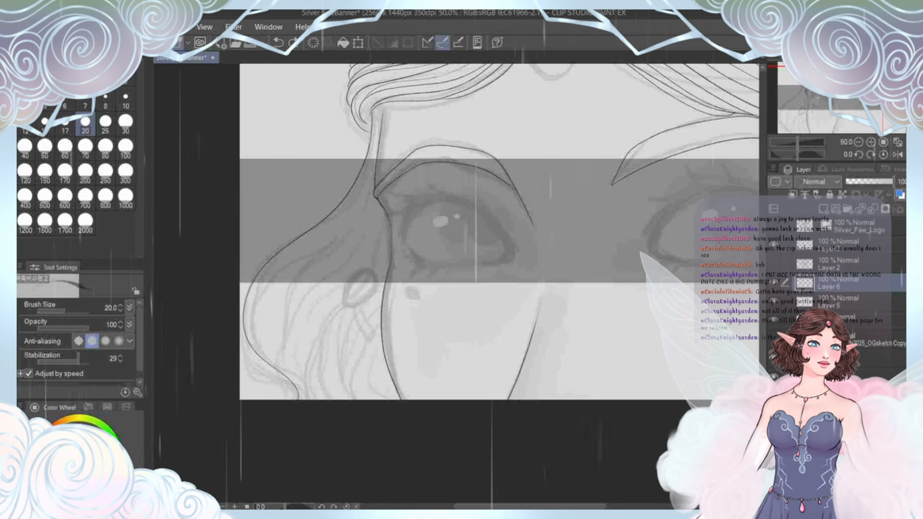
mouse_move(461, 255)
mouse_down()
mouse_move(490, 297)
mouse_move(454, 254)
mouse_up()
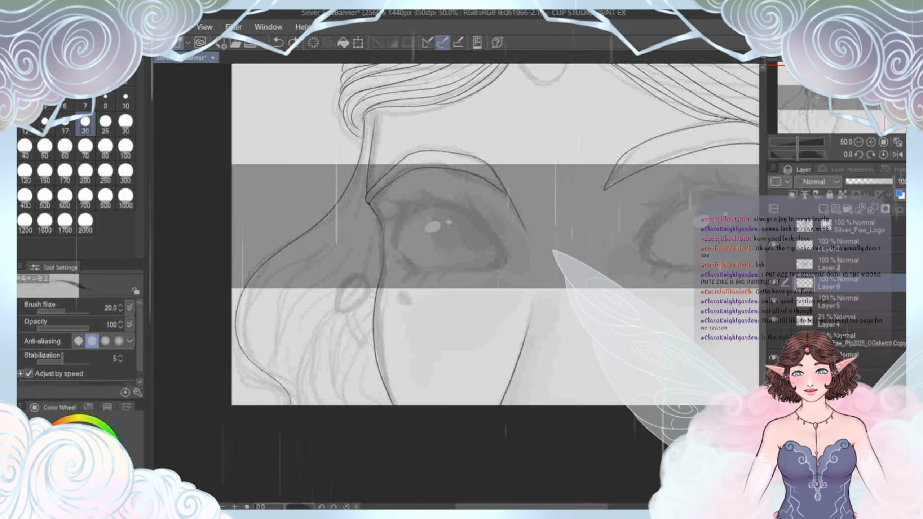
drag(414, 191, 542, 329)
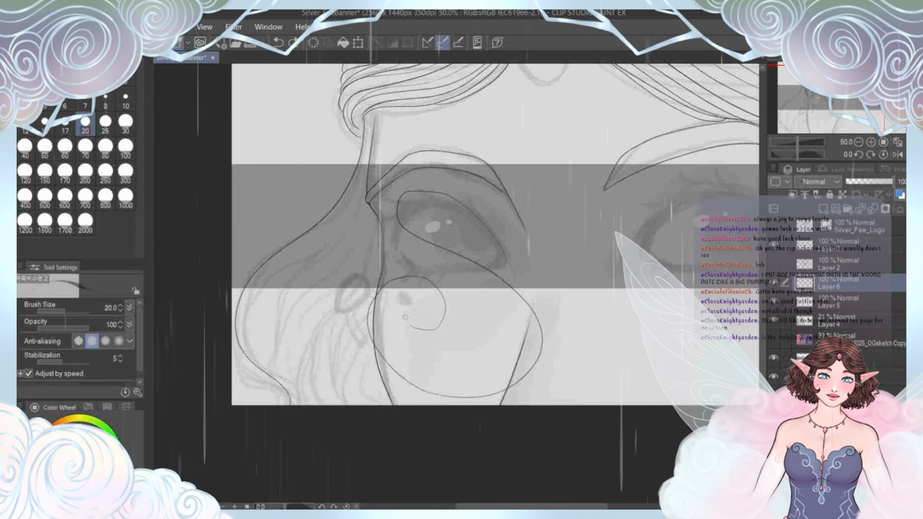
scroll(401, 315, up, 3)
scroll(303, 365, down, 3)
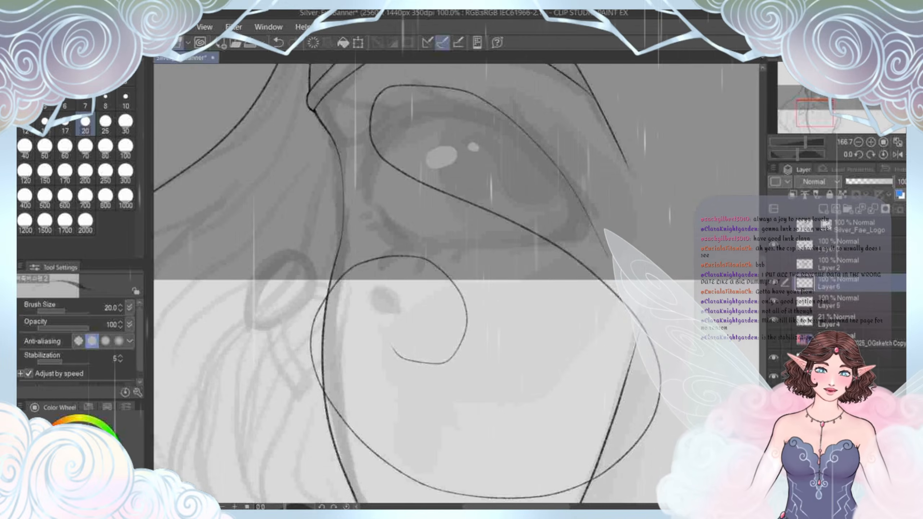
scroll(254, 381, up, 2)
click(278, 42)
Step: Set the brush stabilization to 48 and draw a large test stroke over the left eye that spirals inward on the cheek
drag(472, 273, 420, 286)
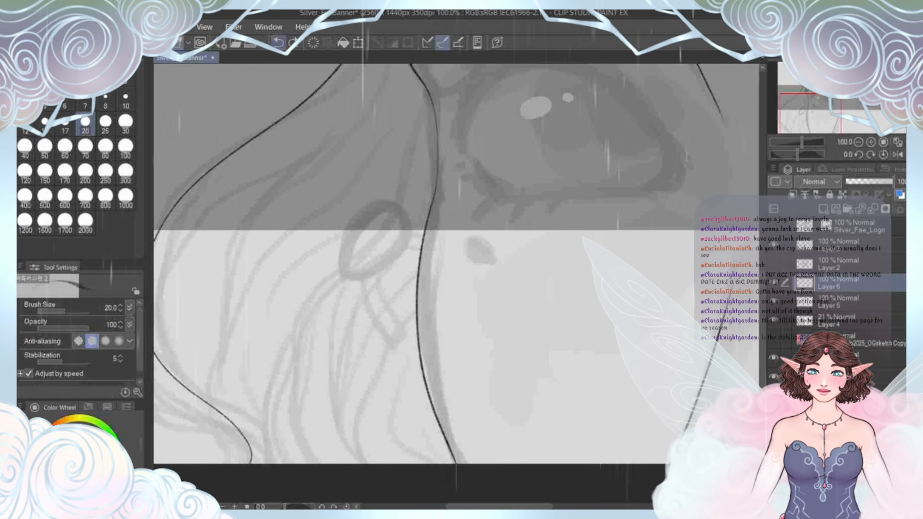
drag(600, 106, 543, 137)
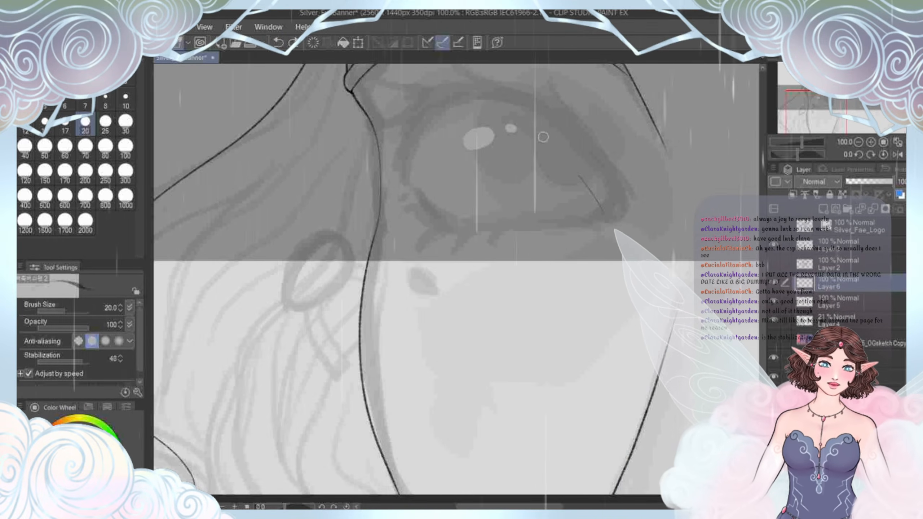
mouse_move(422, 460)
mouse_down()
mouse_move(308, 399)
mouse_move(295, 295)
mouse_up()
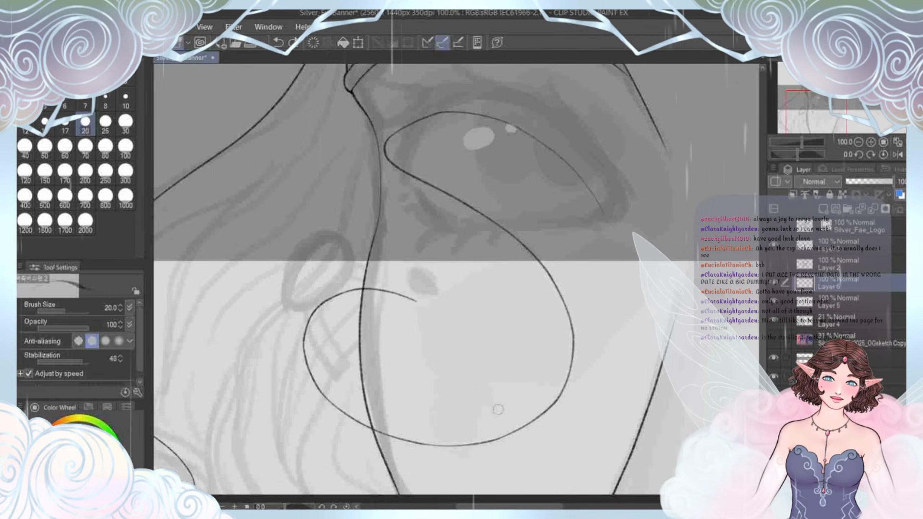
mouse_move(498, 409)
mouse_down()
mouse_move(399, 403)
mouse_move(378, 334)
mouse_move(431, 350)
mouse_move(408, 365)
mouse_up()
drag(396, 144, 390, 252)
scroll(414, 188, up, 4)
scroll(456, 255, down, 4)
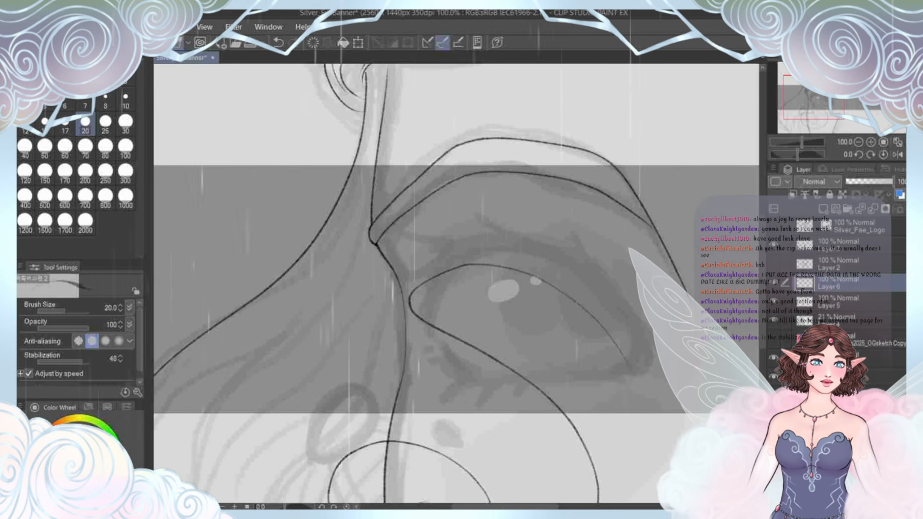
scroll(331, 251, up, 3)
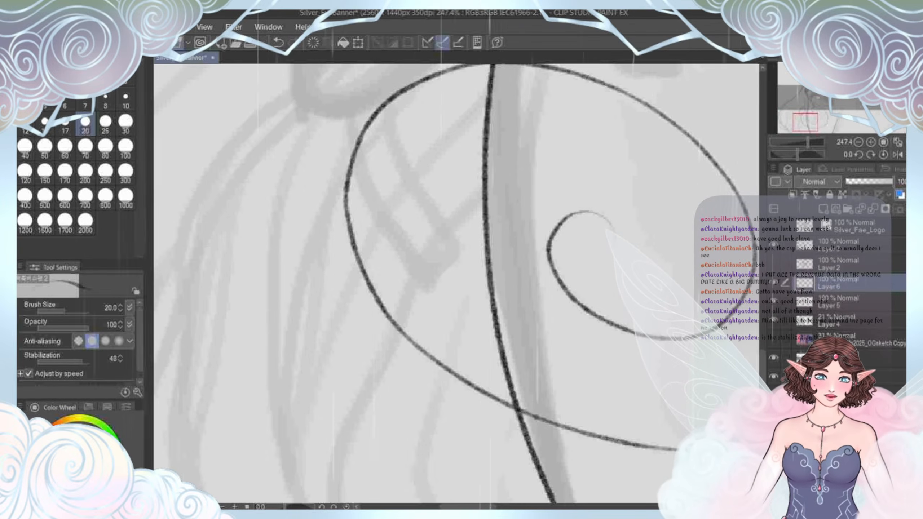
drag(433, 323, 406, 436)
scroll(314, 297, down, 3)
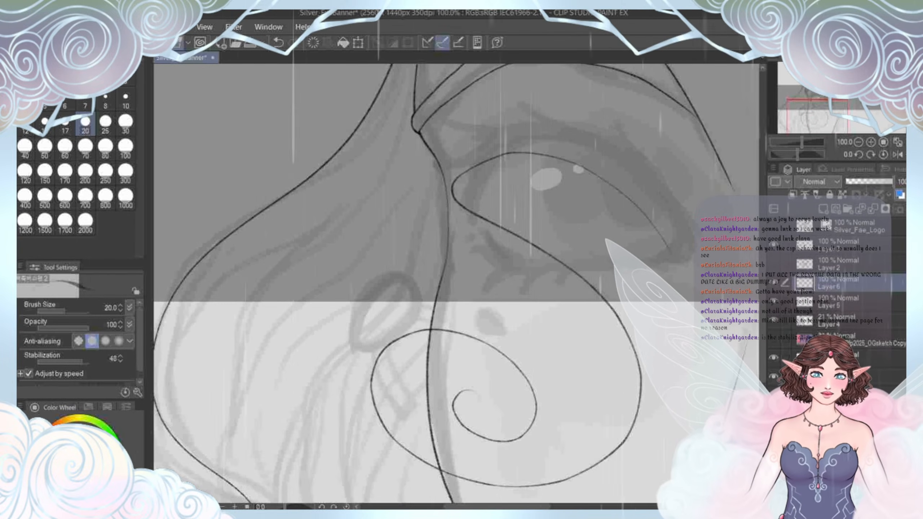
Step: Try a zigzag test stroke down across the lower left hair lock, and undo it together with the spiral stroke
drag(420, 178, 422, 213)
mouse_move(407, 260)
mouse_down()
mouse_move(289, 248)
mouse_move(257, 303)
mouse_up()
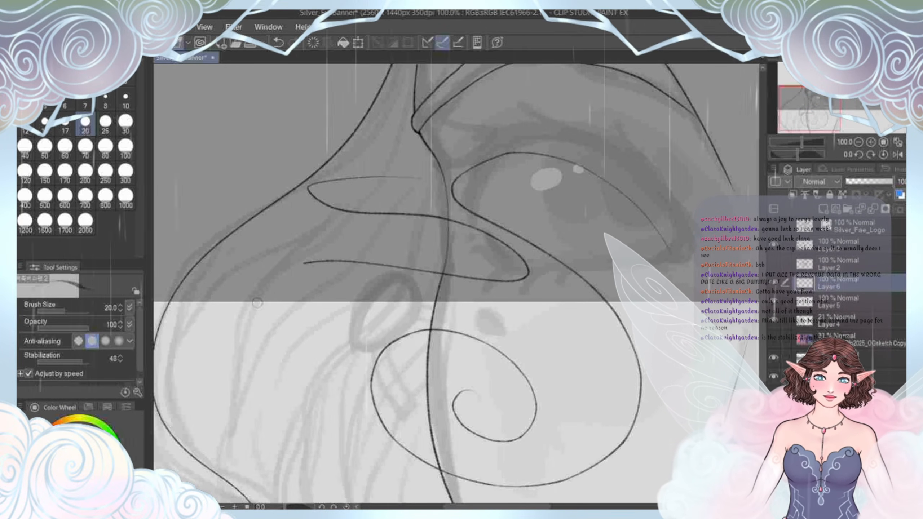
drag(426, 315, 294, 383)
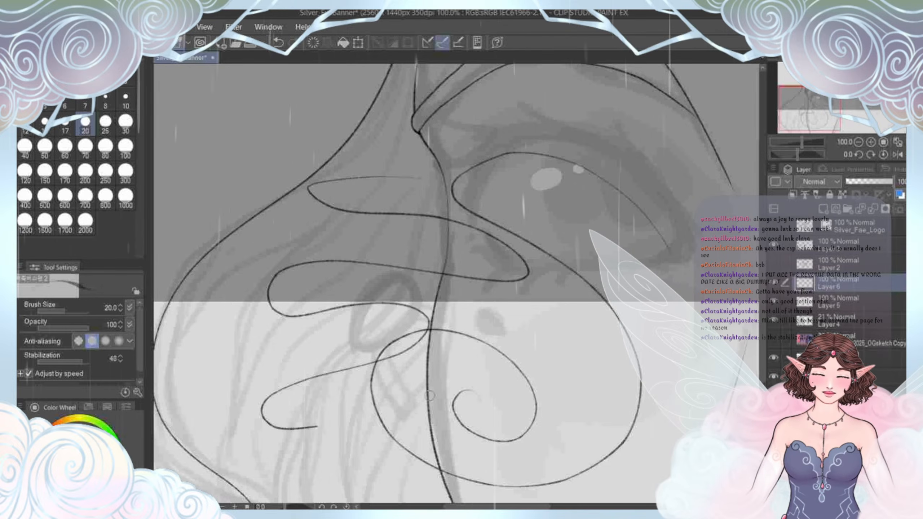
drag(391, 433, 352, 452)
drag(326, 486, 353, 360)
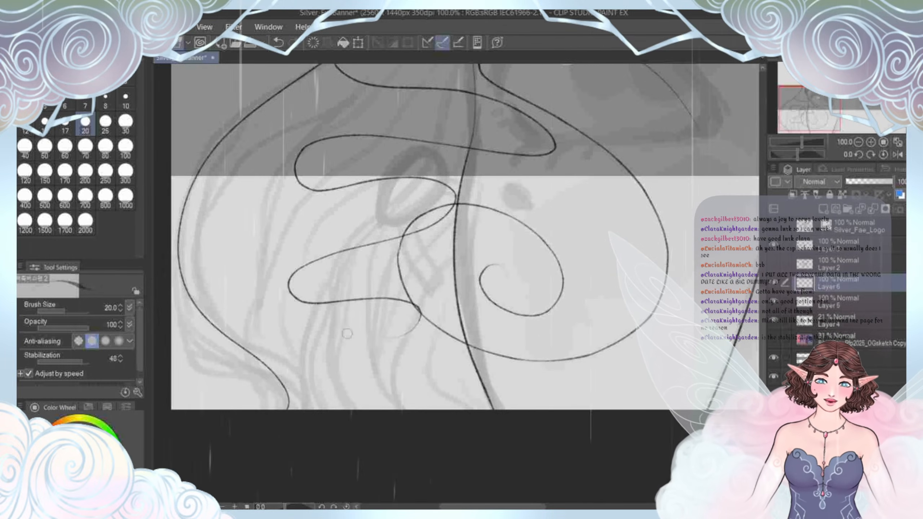
scroll(353, 360, up, 2)
scroll(362, 306, down, 2)
drag(362, 306, 350, 391)
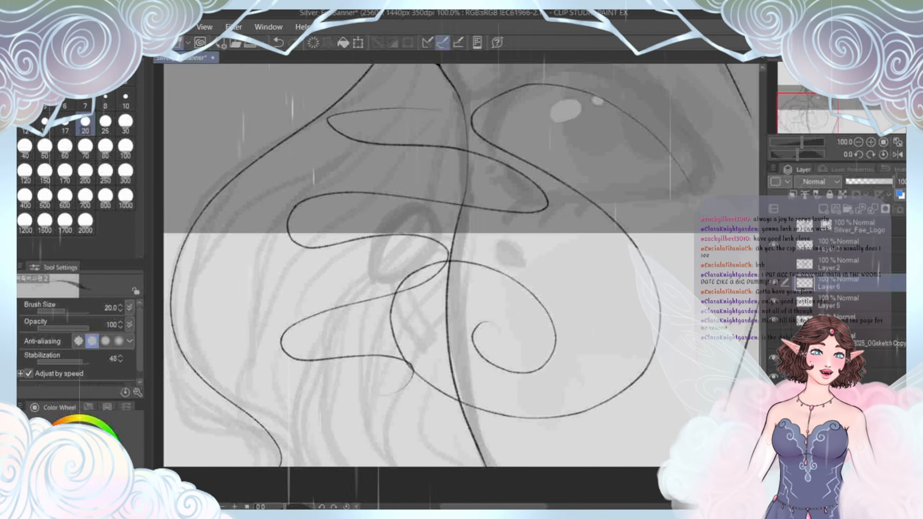
key(ctrl+z)
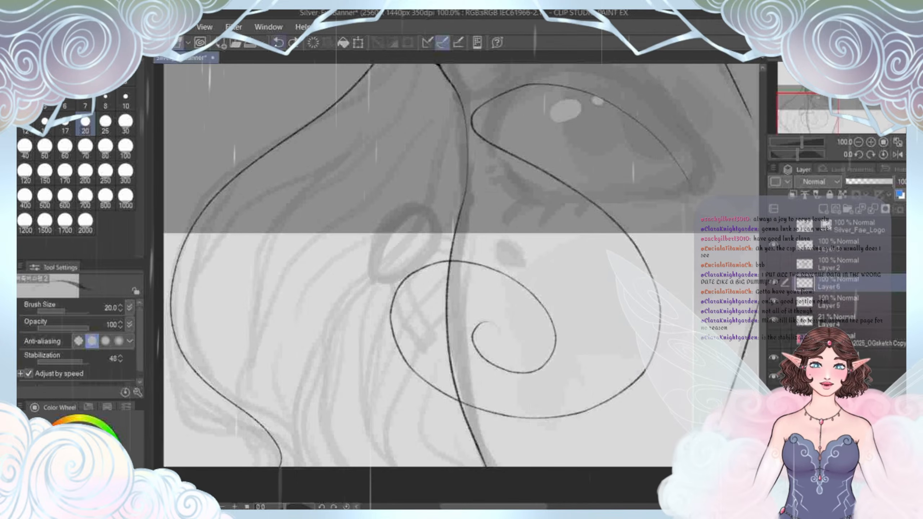
click(278, 43)
Step: Try a large looping test stroke from the nose bridge around the left brow and eye, and undo it
scroll(435, 320, down, 5)
drag(435, 321, 334, 333)
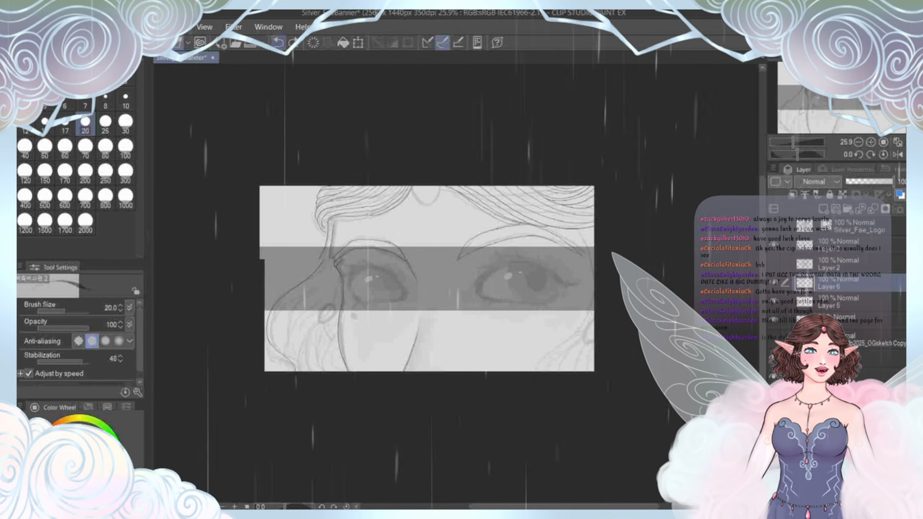
scroll(395, 272, up, 2)
scroll(341, 305, down, 2)
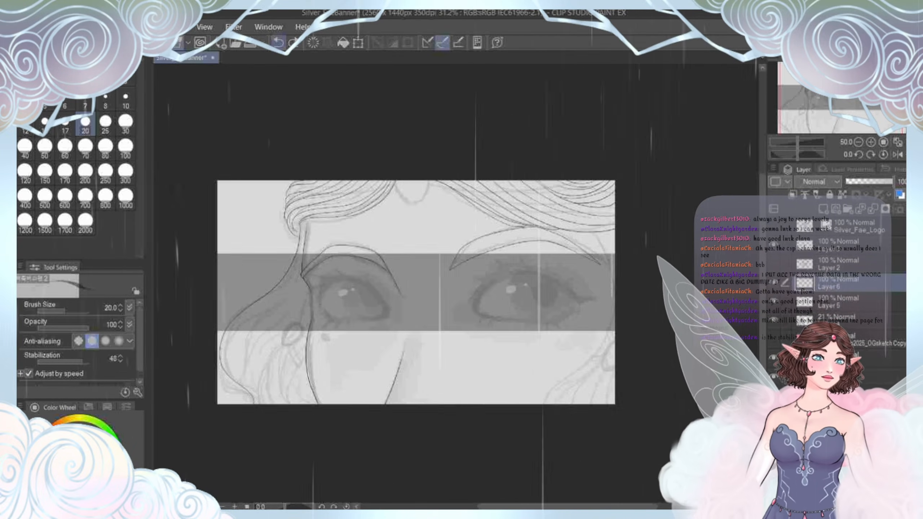
scroll(343, 305, down, 1)
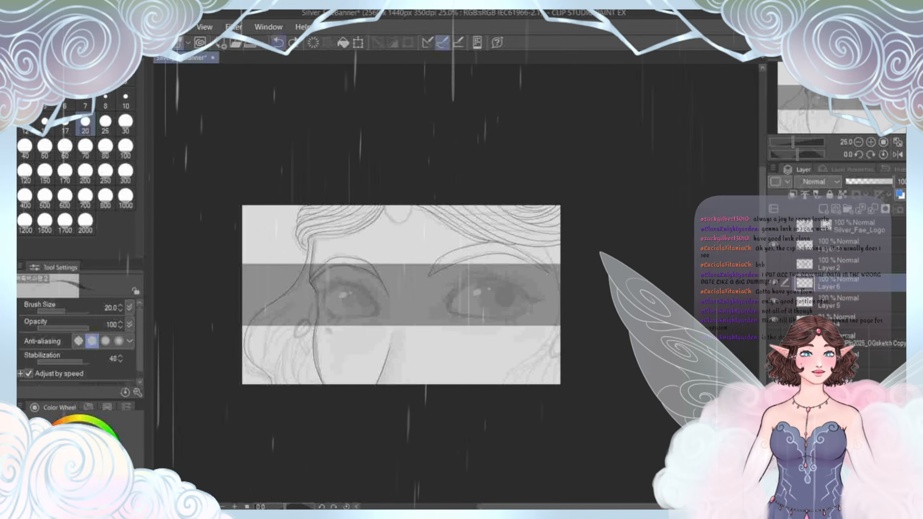
scroll(327, 291, up, 2)
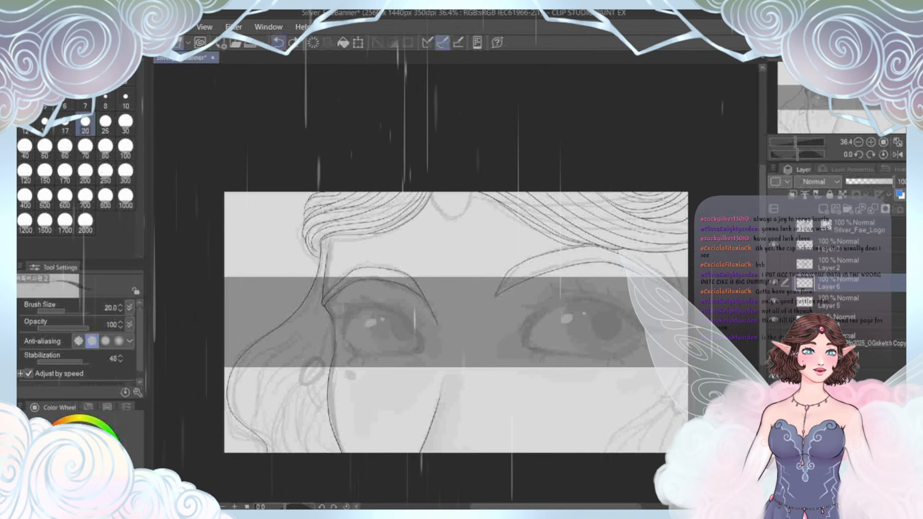
drag(489, 323, 451, 352)
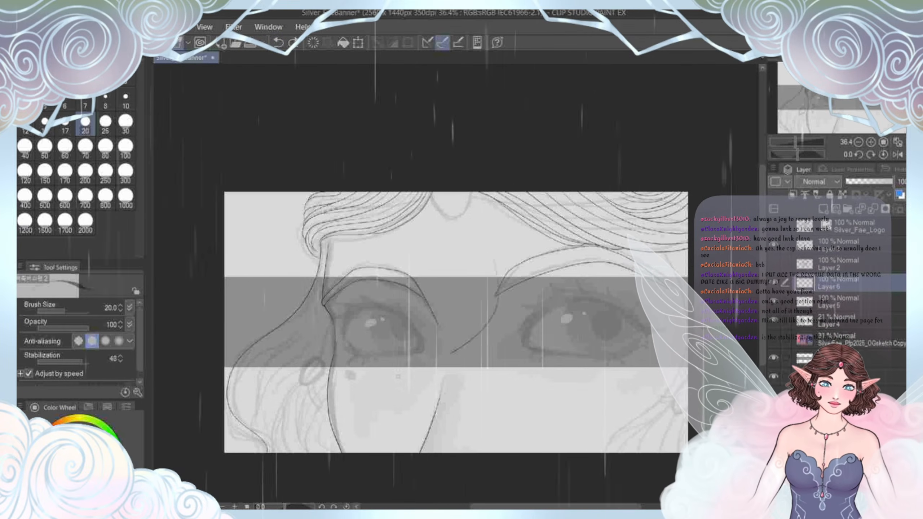
mouse_move(398, 377)
mouse_down()
mouse_move(352, 242)
mouse_move(402, 284)
mouse_move(340, 300)
mouse_move(378, 238)
mouse_move(494, 260)
mouse_move(497, 418)
mouse_move(406, 431)
mouse_move(378, 351)
mouse_move(422, 296)
mouse_move(460, 308)
mouse_move(441, 335)
mouse_up()
key(ctrl+z)
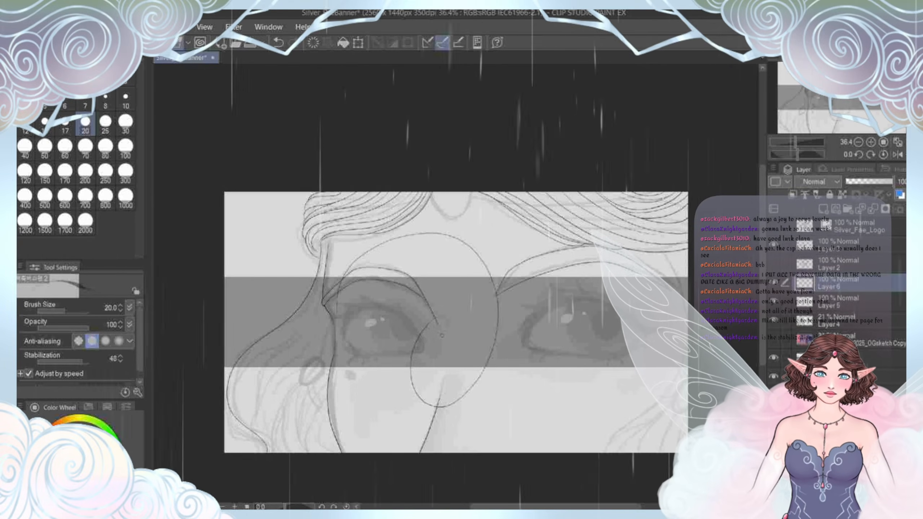
key(ctrl+z)
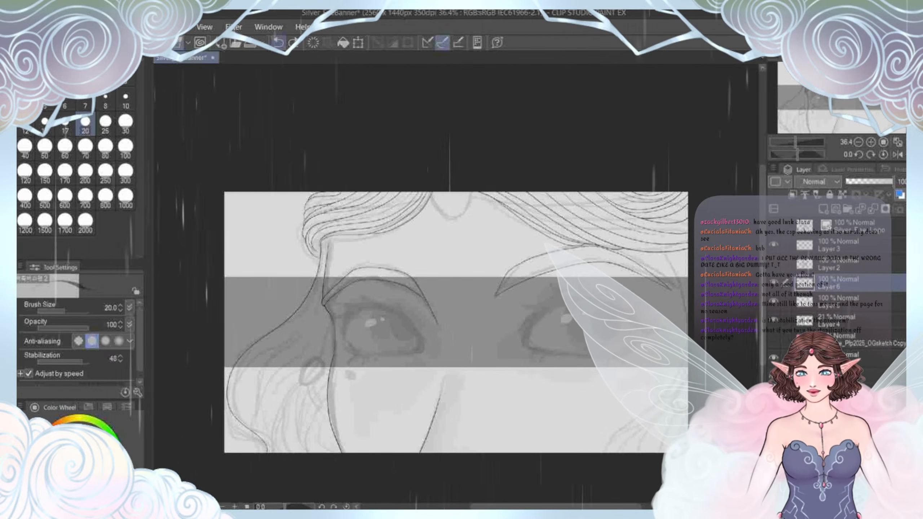
Step: Set the brush stabilization to 0, draw a large spiral test stroke around the left eye and nose bridge, and inspect its line quality
drag(82, 361, 36, 362)
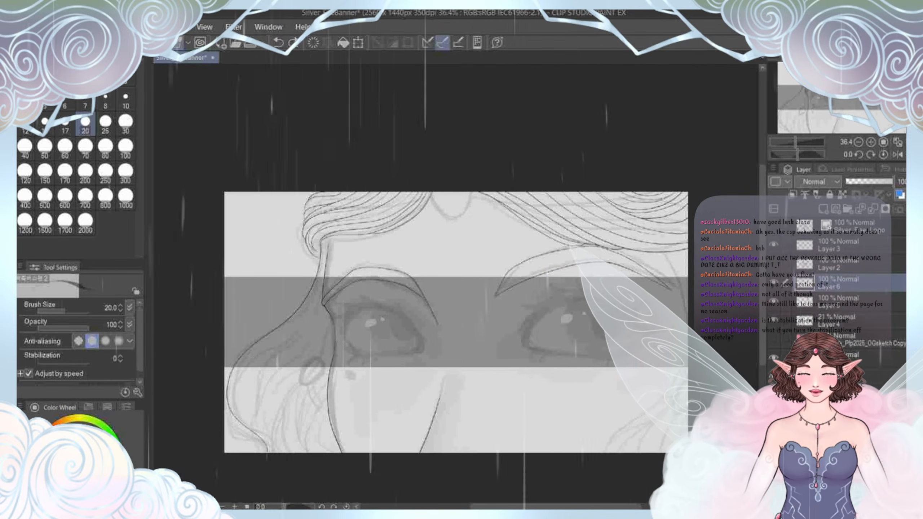
mouse_move(472, 242)
mouse_down()
mouse_move(506, 328)
mouse_move(438, 296)
mouse_up()
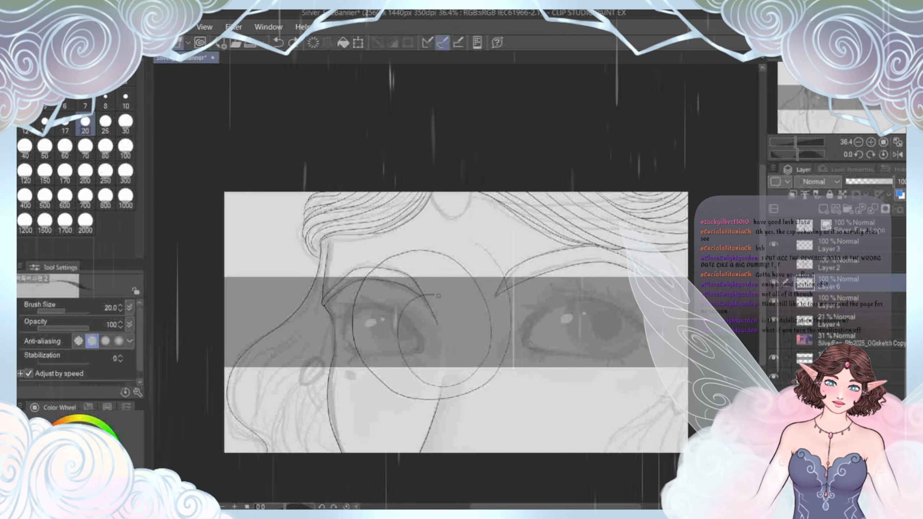
scroll(439, 296, up, 5)
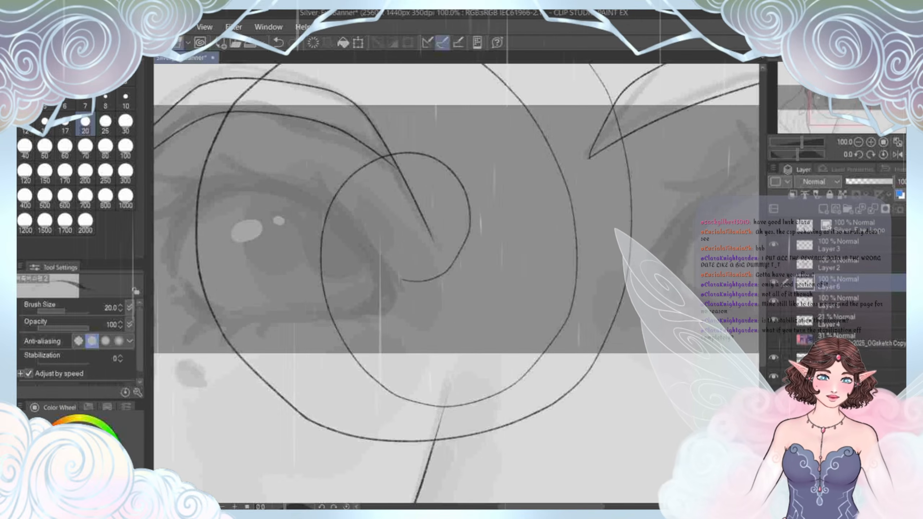
drag(439, 291, 509, 302)
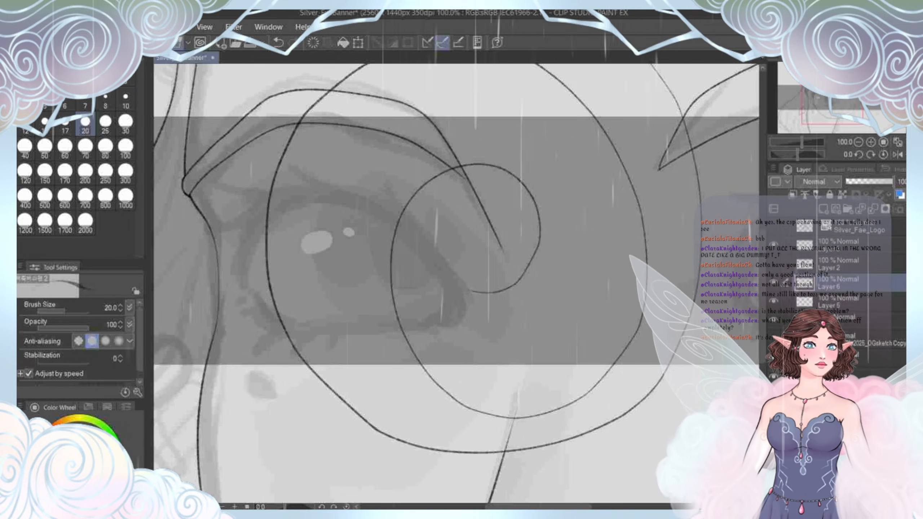
drag(473, 291, 445, 219)
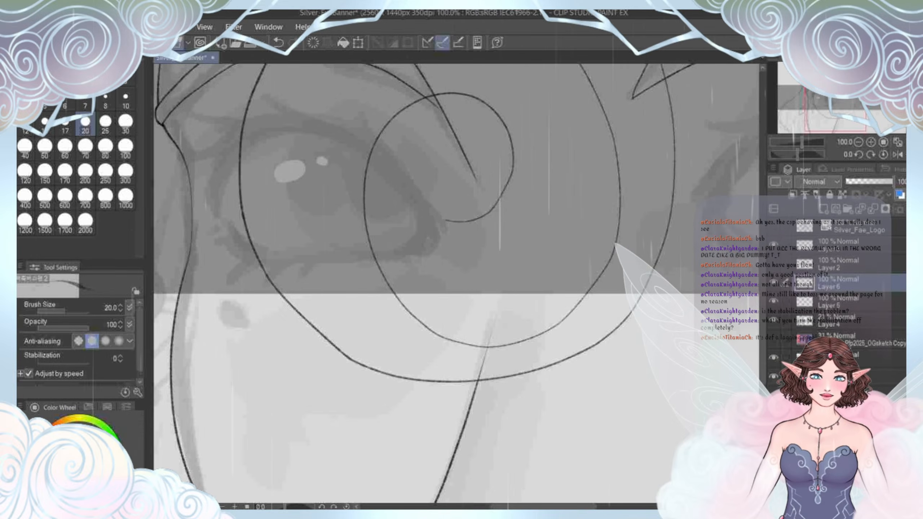
scroll(333, 354, up, 4)
scroll(395, 351, down, 5)
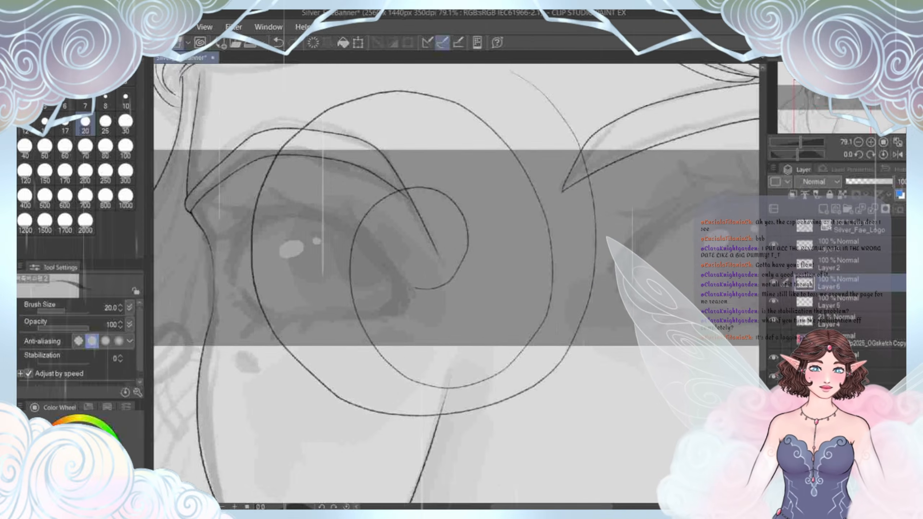
scroll(421, 240, up, 5)
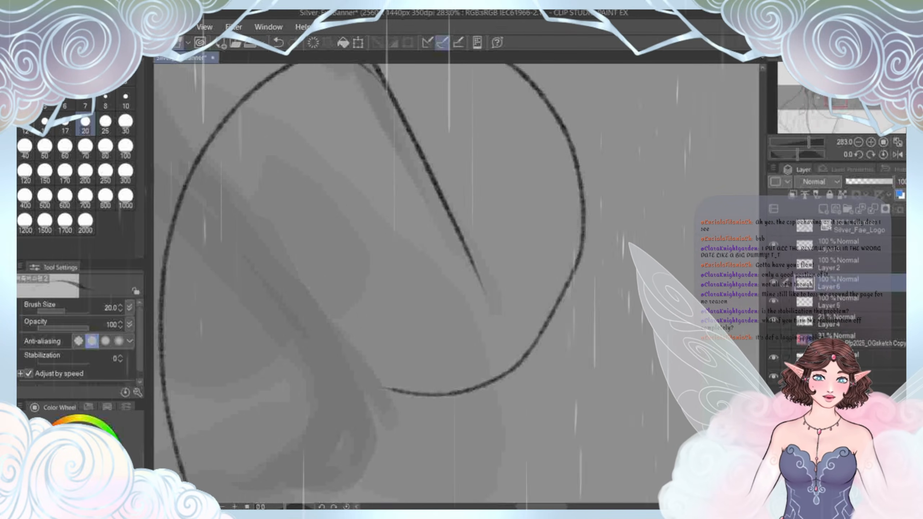
scroll(421, 240, down, 5)
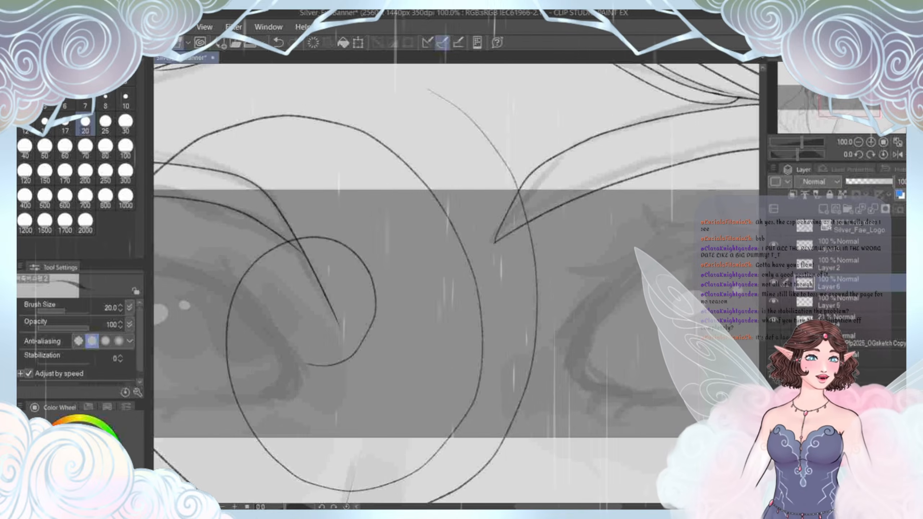
scroll(422, 240, down, 4)
Step: Draw a second spiral test stroke over the right eye, inspect it up close, and undo both spirals
drag(580, 307, 562, 296)
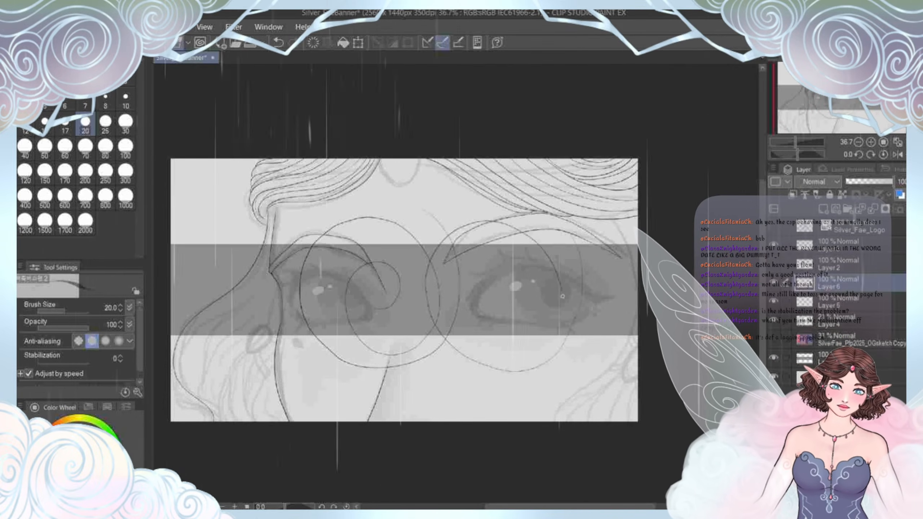
drag(507, 318, 539, 296)
scroll(513, 294, up, 4)
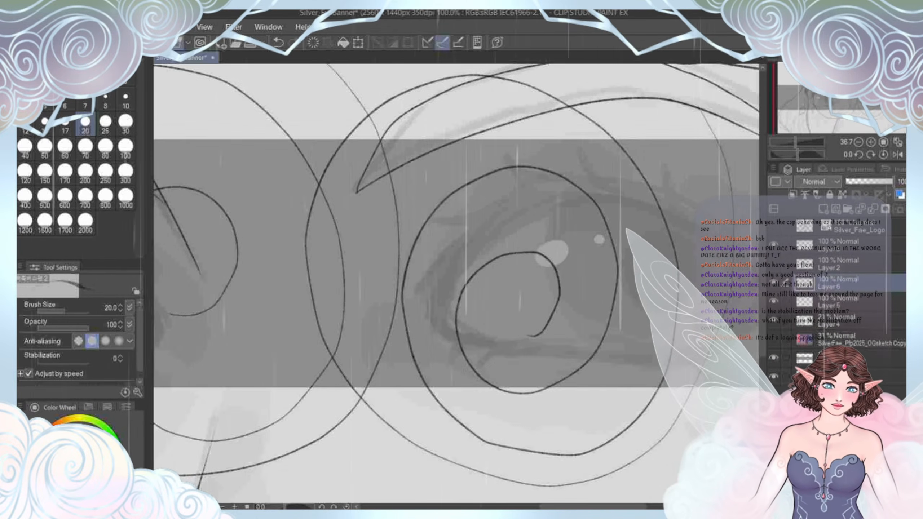
scroll(473, 291, down, 2)
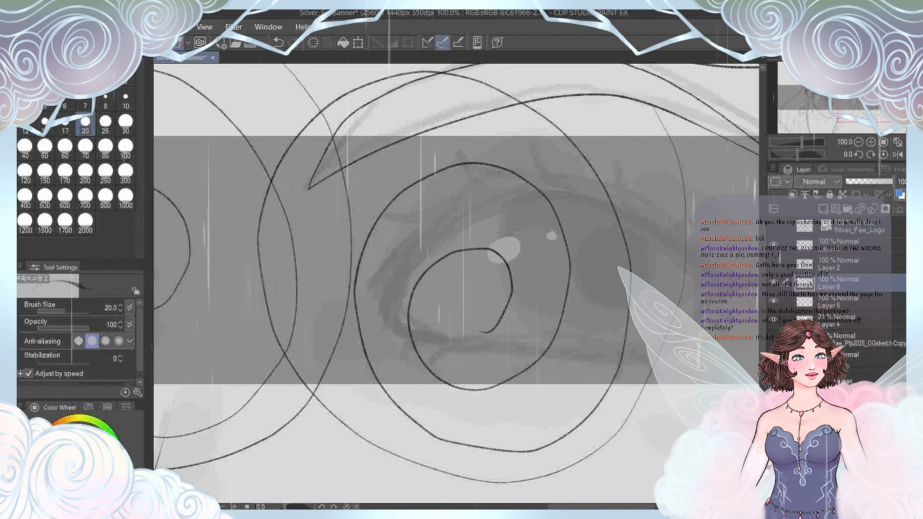
scroll(422, 300, down, 7)
drag(423, 300, 597, 261)
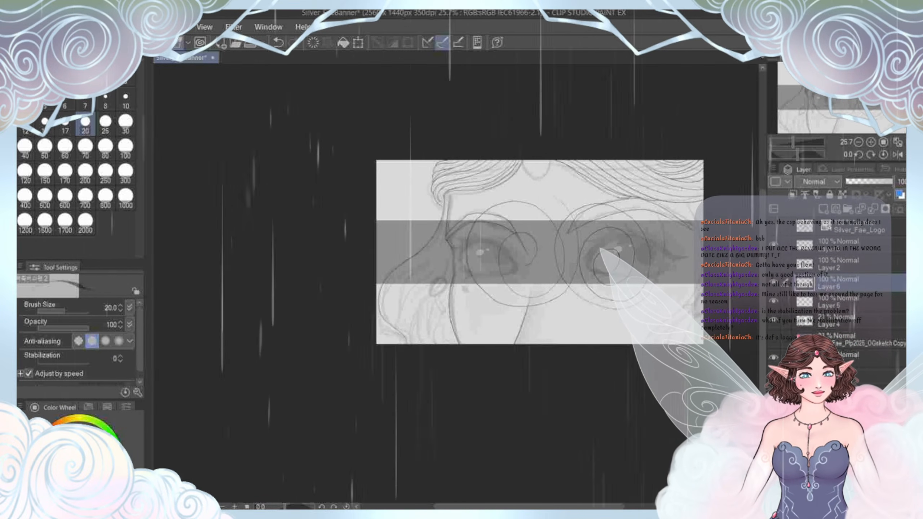
scroll(589, 226, up, 3)
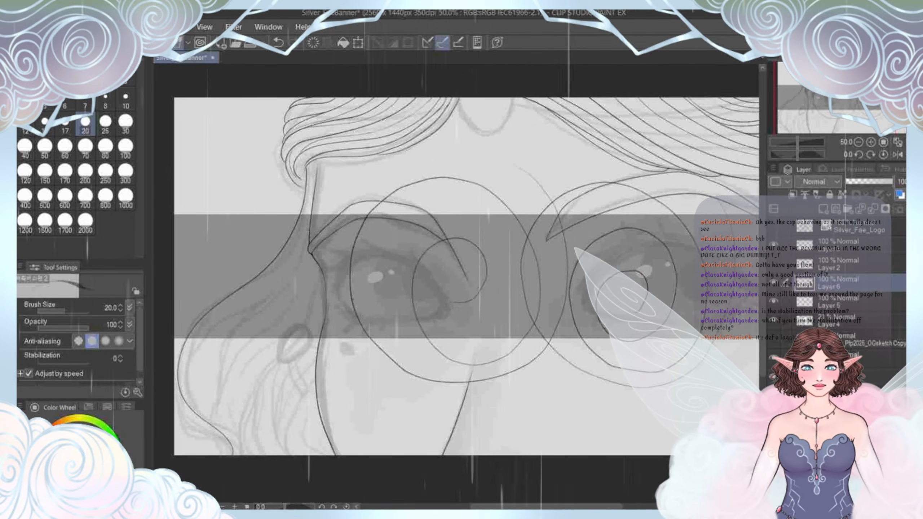
key(ctrl+z)
key(ctrl+z)
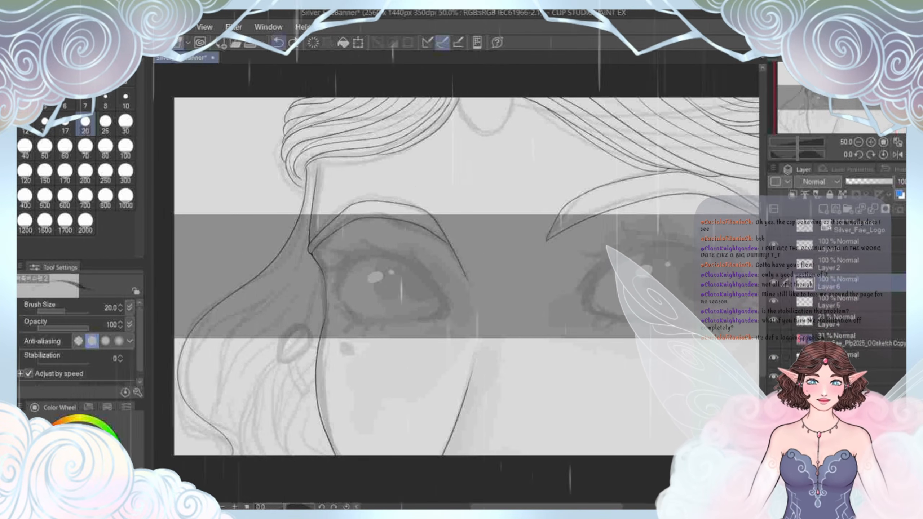
Step: Try a long curving test stroke down the lower left hair lock and across the cheek, and undo it
drag(472, 273, 598, 268)
drag(539, 448, 466, 209)
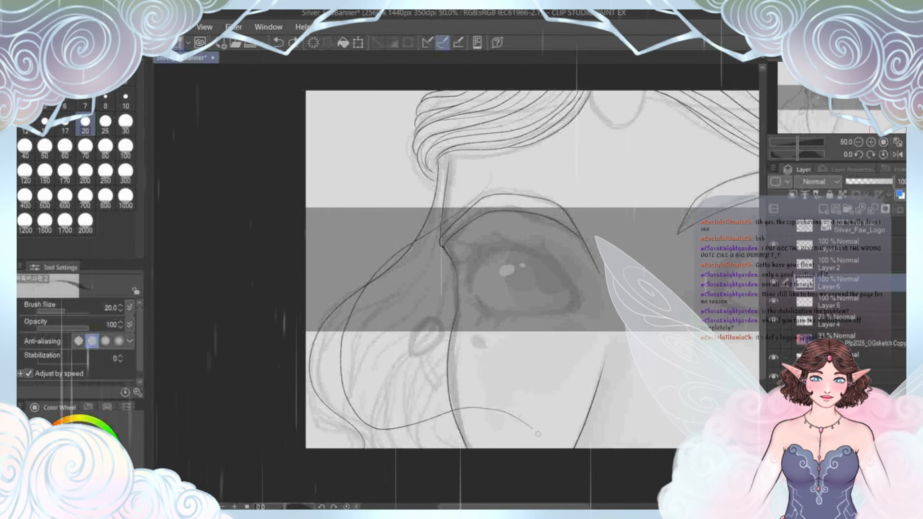
scroll(395, 408, up, 2)
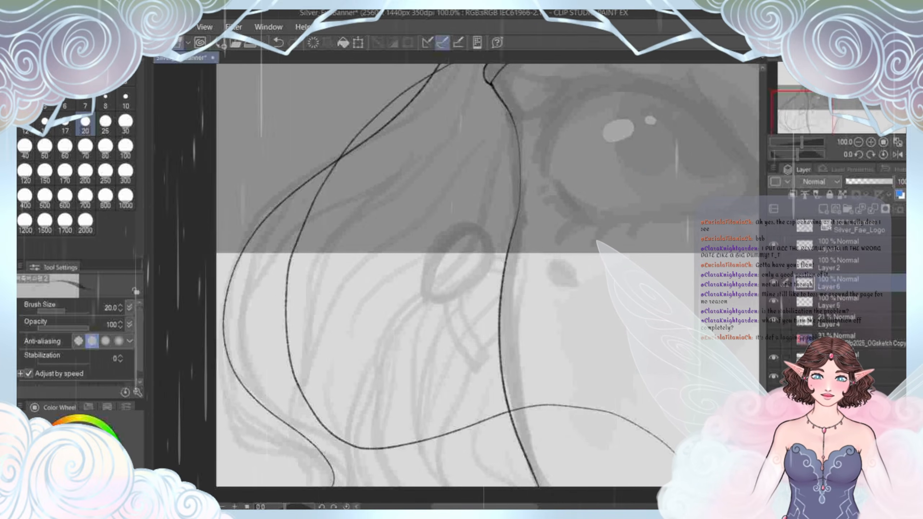
key(ctrl+z)
scroll(372, 284, down, 2)
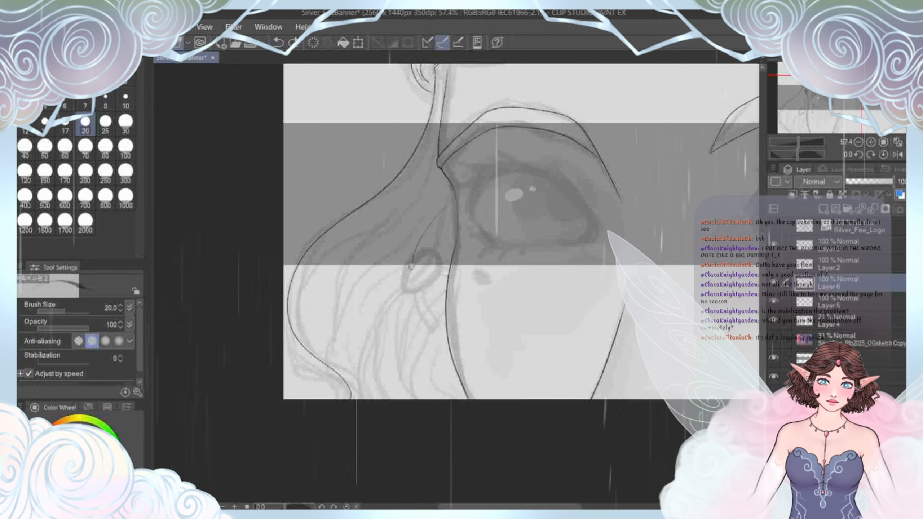
Step: Try a few short curved test strokes around the earring in the lower left lock, and undo them
drag(454, 204, 420, 304)
scroll(419, 325, up, 3)
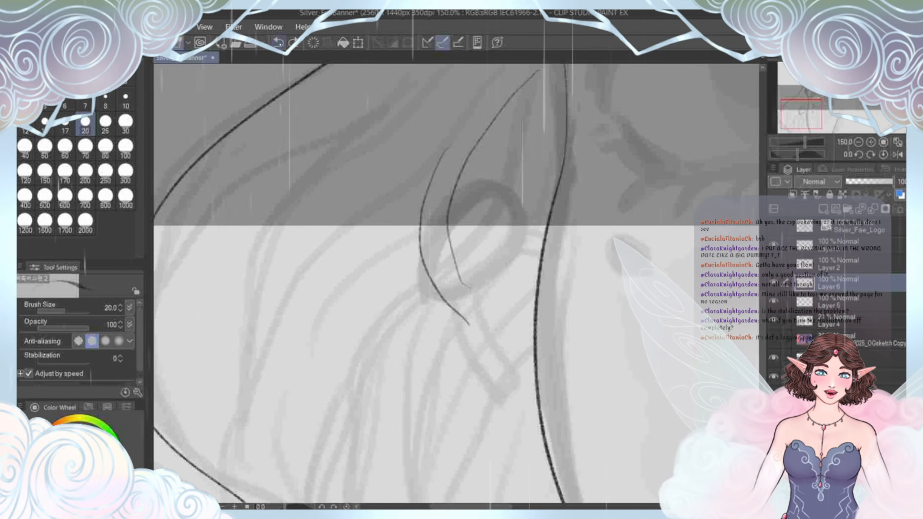
key(ctrl+z)
key(ctrl+z)
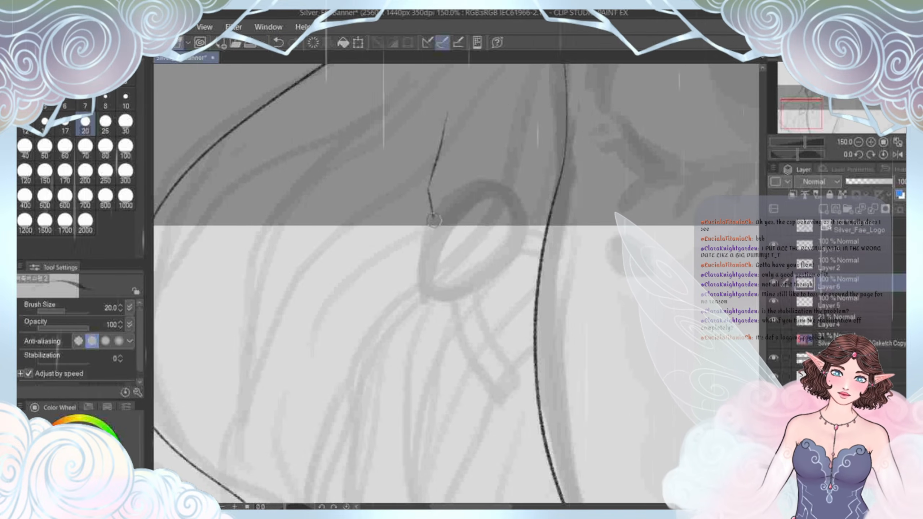
drag(437, 239, 434, 341)
scroll(479, 453, down, 5)
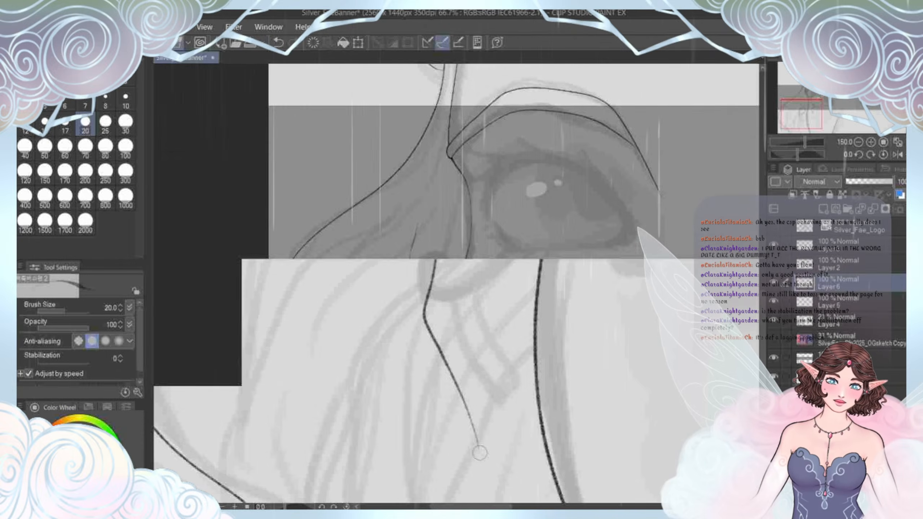
click(278, 42)
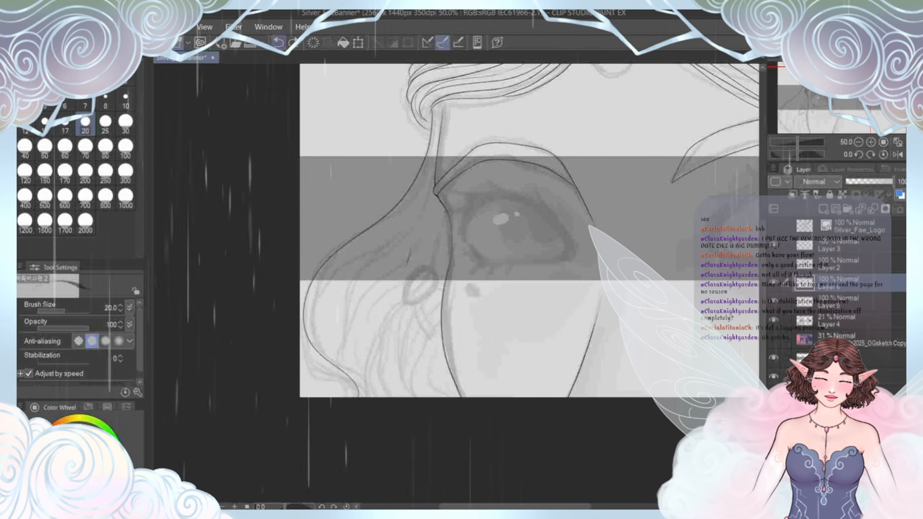
Step: Doodle a small test face over the lower left lock with a head outline, wavy hair strands, an eye and a nose
scroll(392, 280, up, 3)
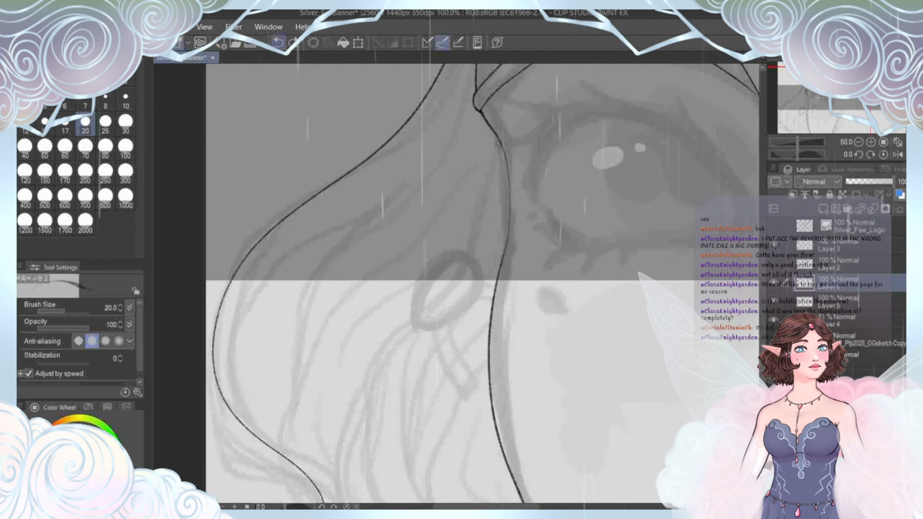
drag(393, 280, 488, 219)
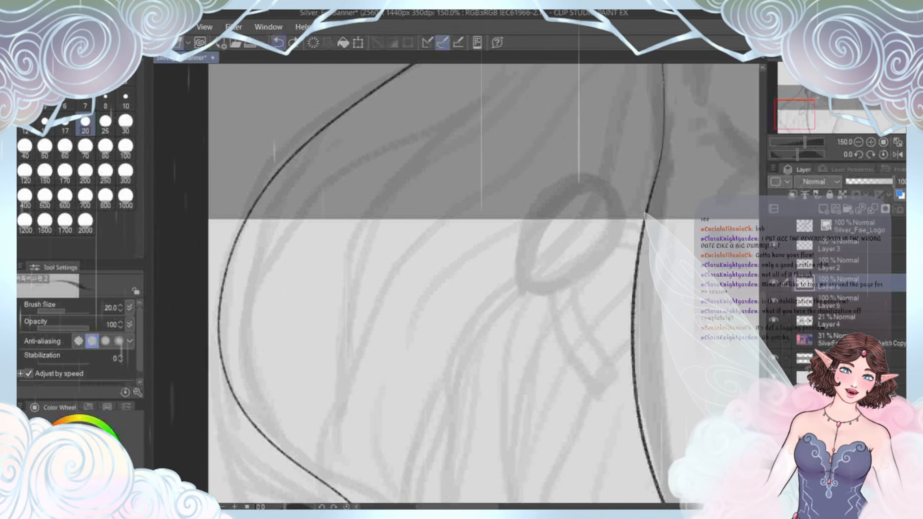
mouse_move(433, 278)
mouse_down()
mouse_move(459, 350)
mouse_move(496, 393)
mouse_up()
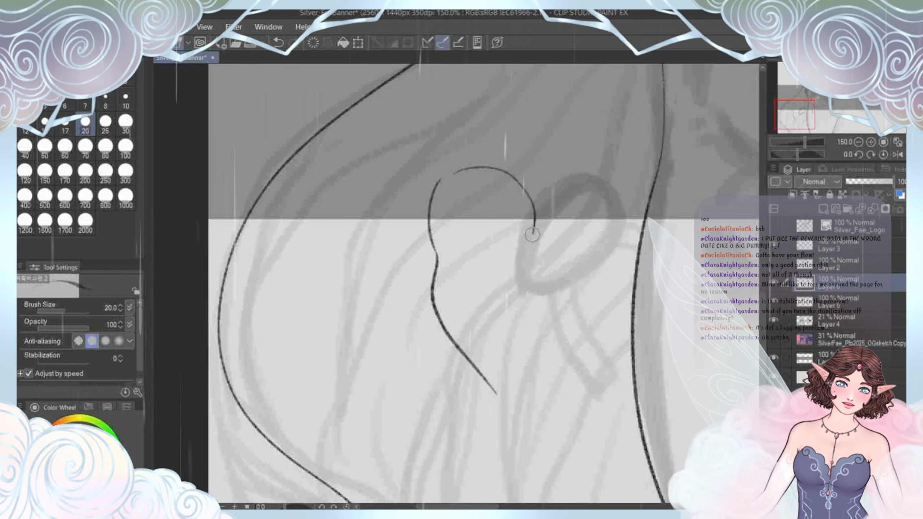
mouse_move(533, 235)
mouse_down()
mouse_move(538, 301)
mouse_move(579, 291)
mouse_up()
mouse_move(565, 361)
mouse_down()
mouse_move(566, 259)
mouse_move(547, 243)
mouse_move(534, 149)
mouse_up()
mouse_move(596, 160)
mouse_down()
mouse_move(605, 254)
mouse_move(596, 344)
mouse_move(604, 379)
mouse_move(512, 332)
mouse_up()
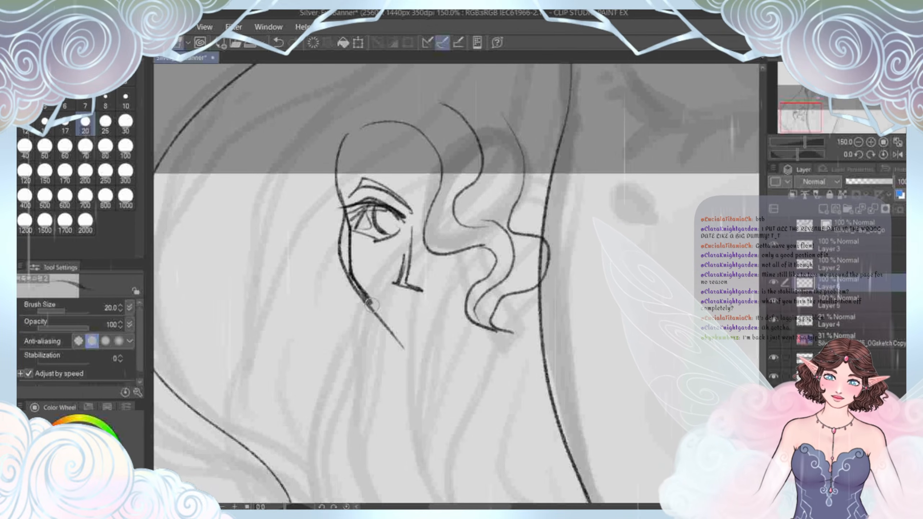
Step: Add the chin, lips, a small looped shape on top of the head and wavy side strands to the face doodle
drag(405, 349, 446, 356)
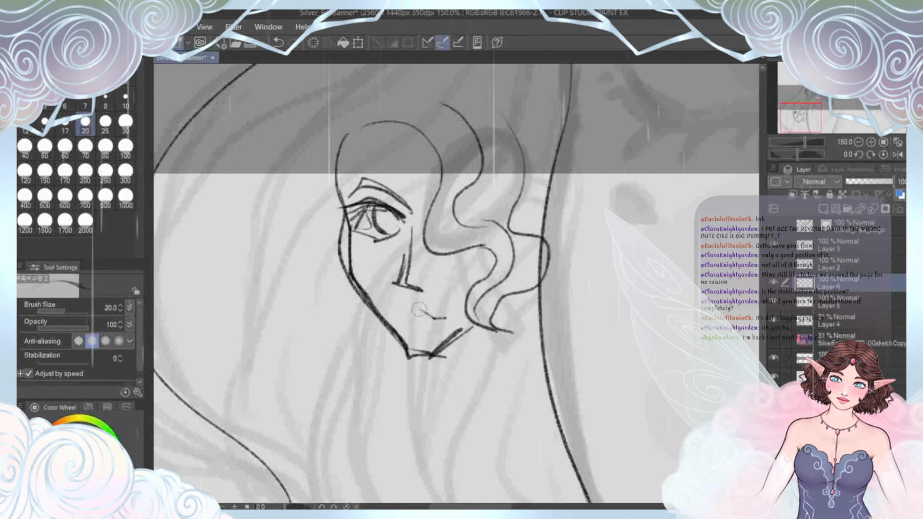
drag(401, 315, 438, 319)
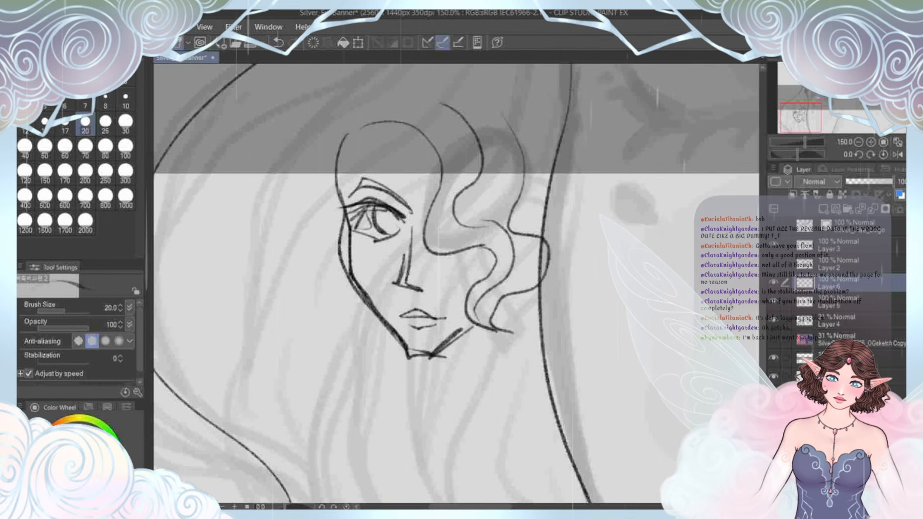
drag(342, 121, 349, 160)
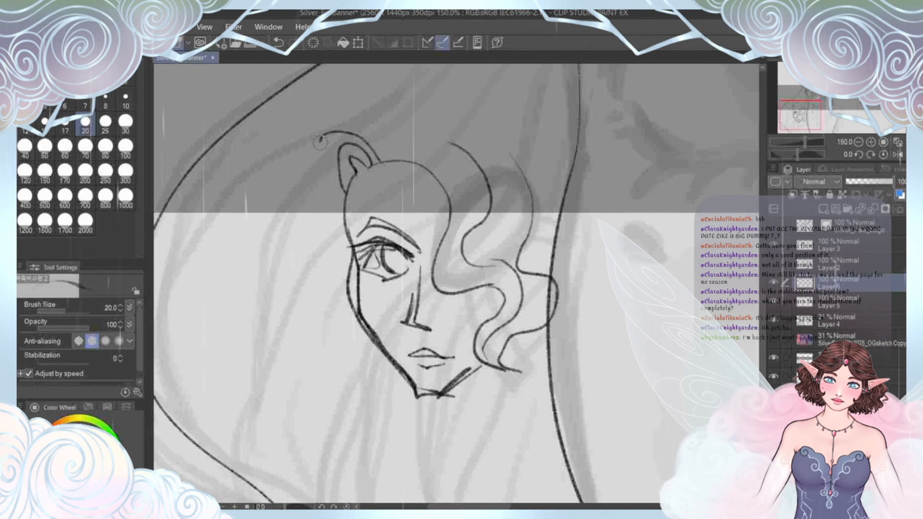
drag(320, 140, 341, 190)
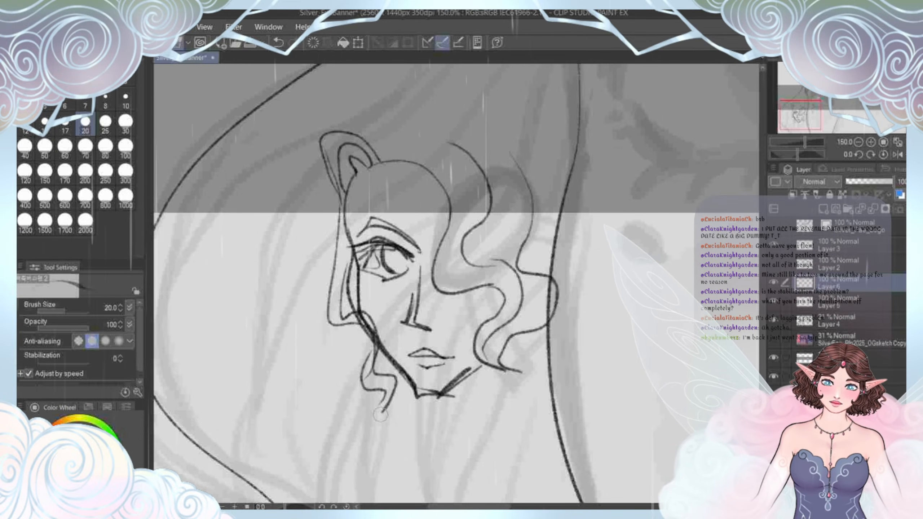
Step: Draw rounded hair volume over the crown of the face doodle
drag(417, 193, 391, 263)
drag(353, 231, 434, 253)
mouse_move(380, 200)
mouse_down()
mouse_move(390, 195)
mouse_move(451, 272)
mouse_up()
scroll(340, 304, down, 3)
drag(340, 304, 408, 216)
scroll(413, 253, up, 3)
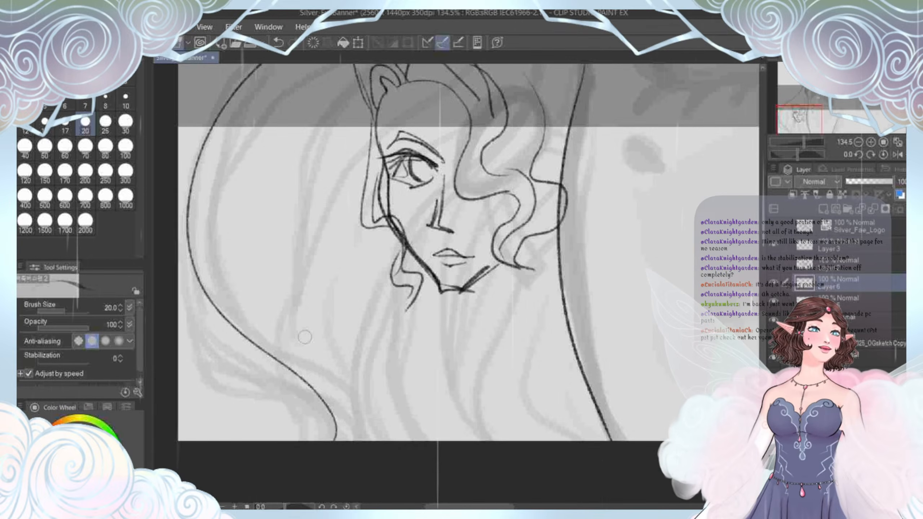
scroll(351, 273, down, 1)
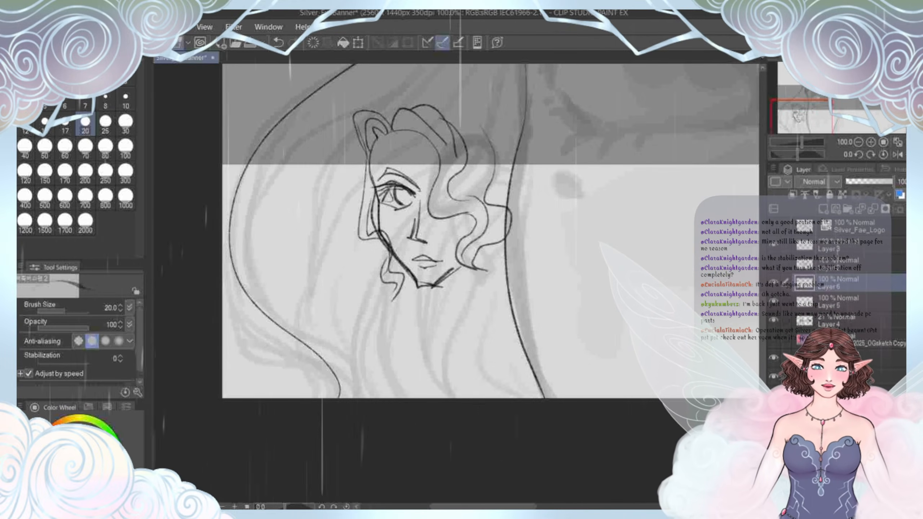
drag(351, 272, 371, 315)
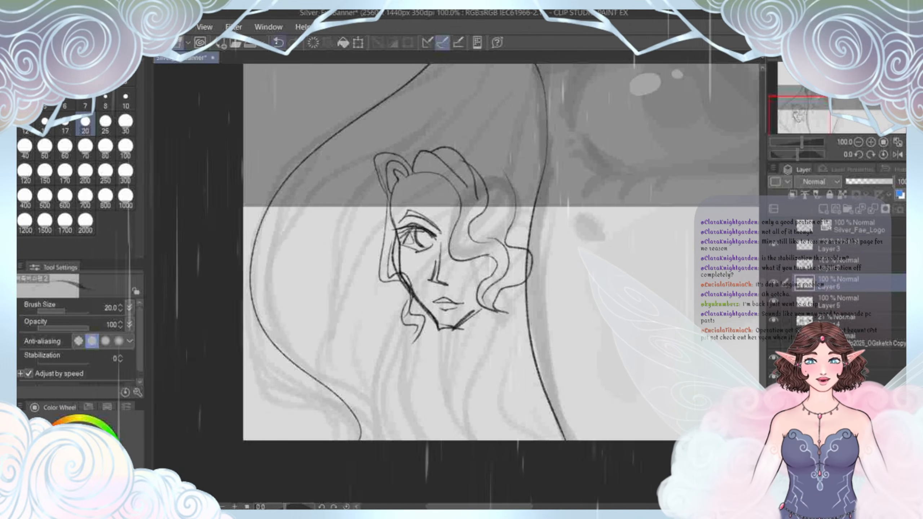
Step: Undo the face doodle's latest strokes, back through its crown hair, side strands, looped shape, lips, chin and nose
key(ctrl+z)
key(ctrl+z)
key(ctrl+z)
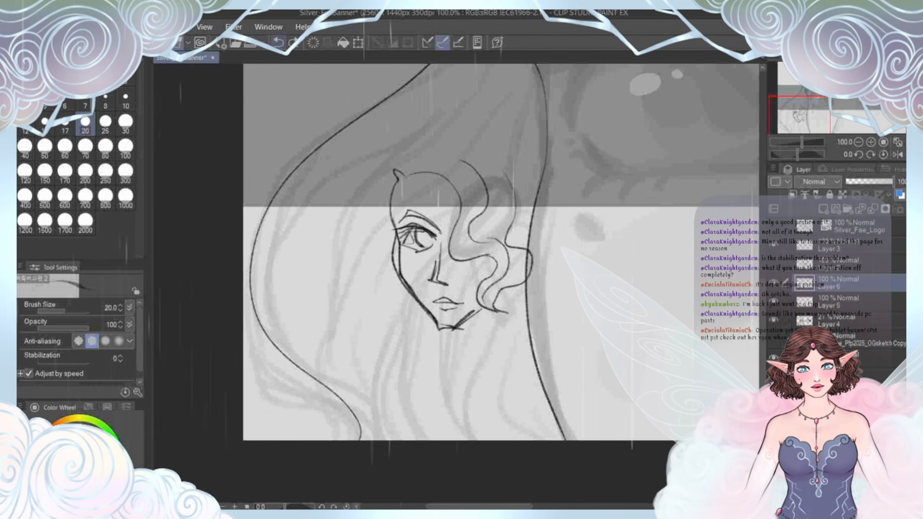
key(ctrl+z)
key(ctrl+z)
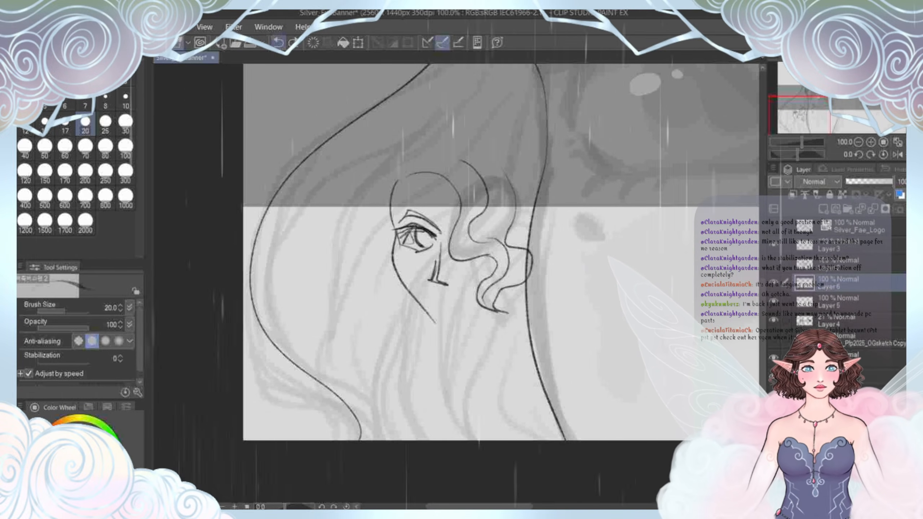
key(ctrl+z)
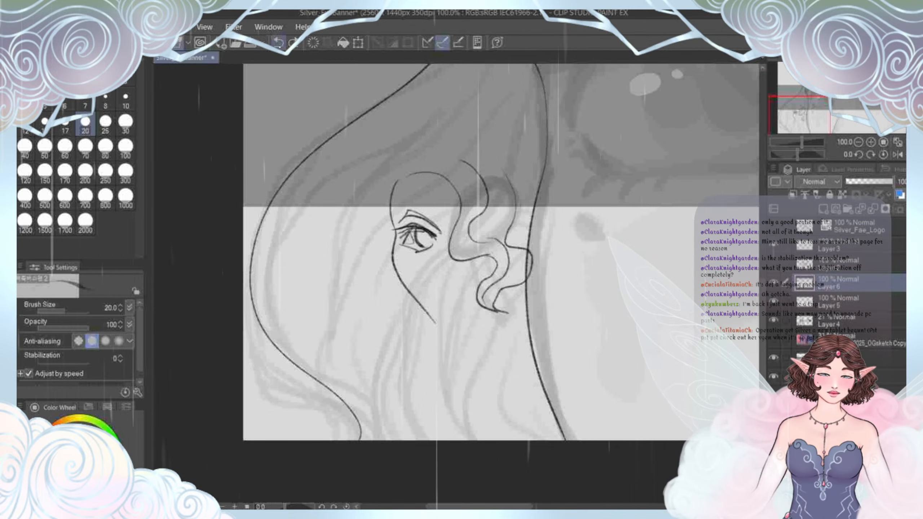
Step: Lasso the rest of the face doodle on Layer 6, delete it and clear the selection
key(m)
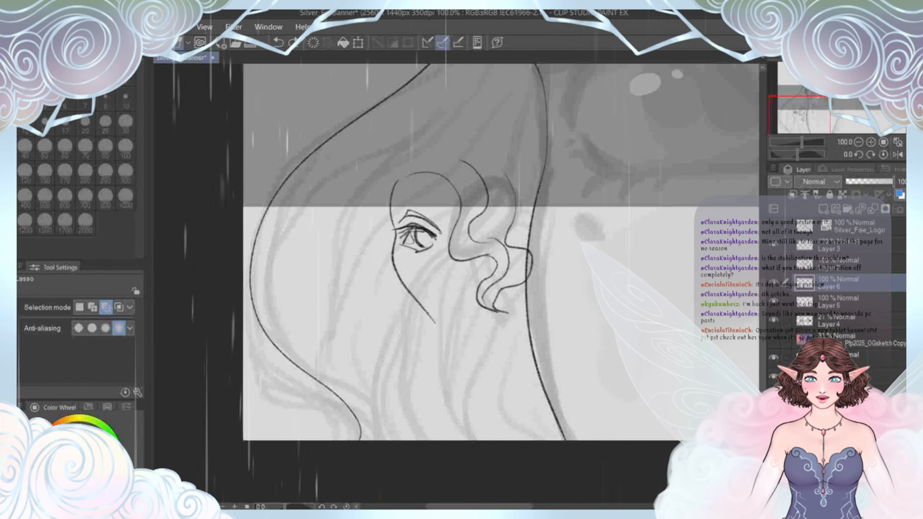
drag(485, 107, 458, 112)
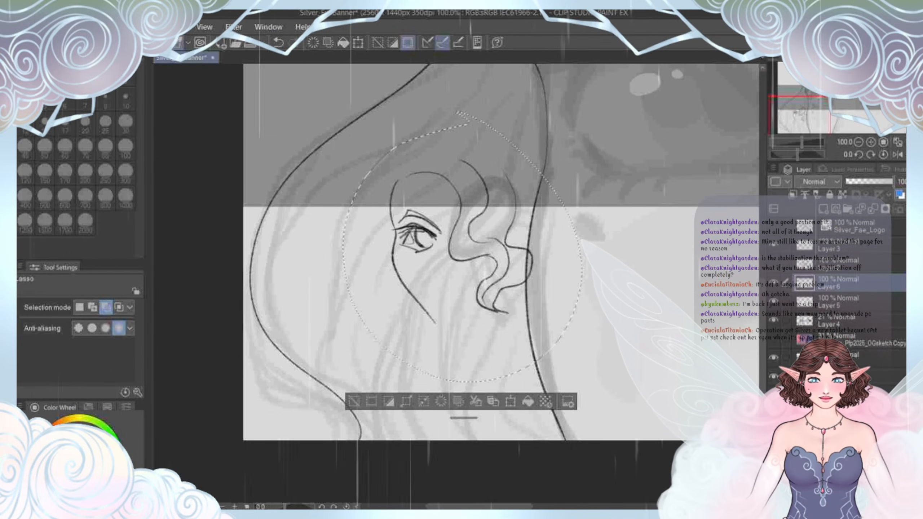
key(Delete)
key(ctrl+d)
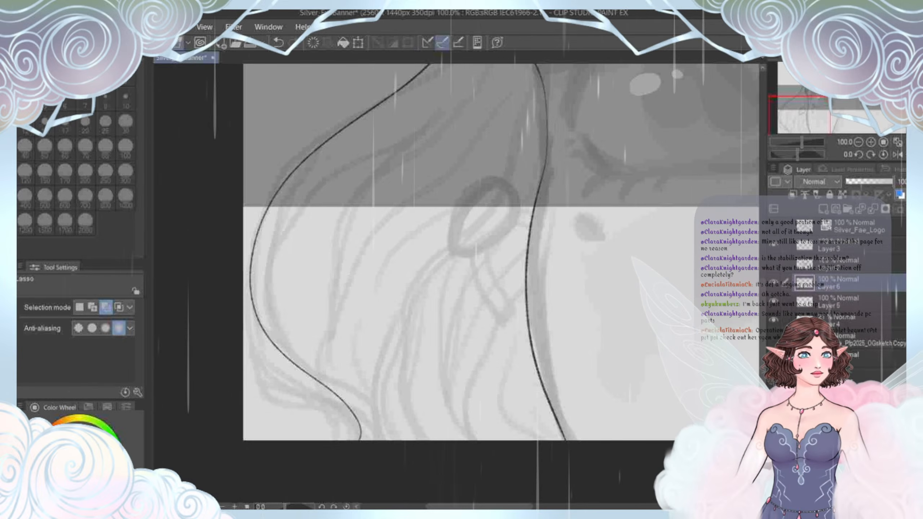